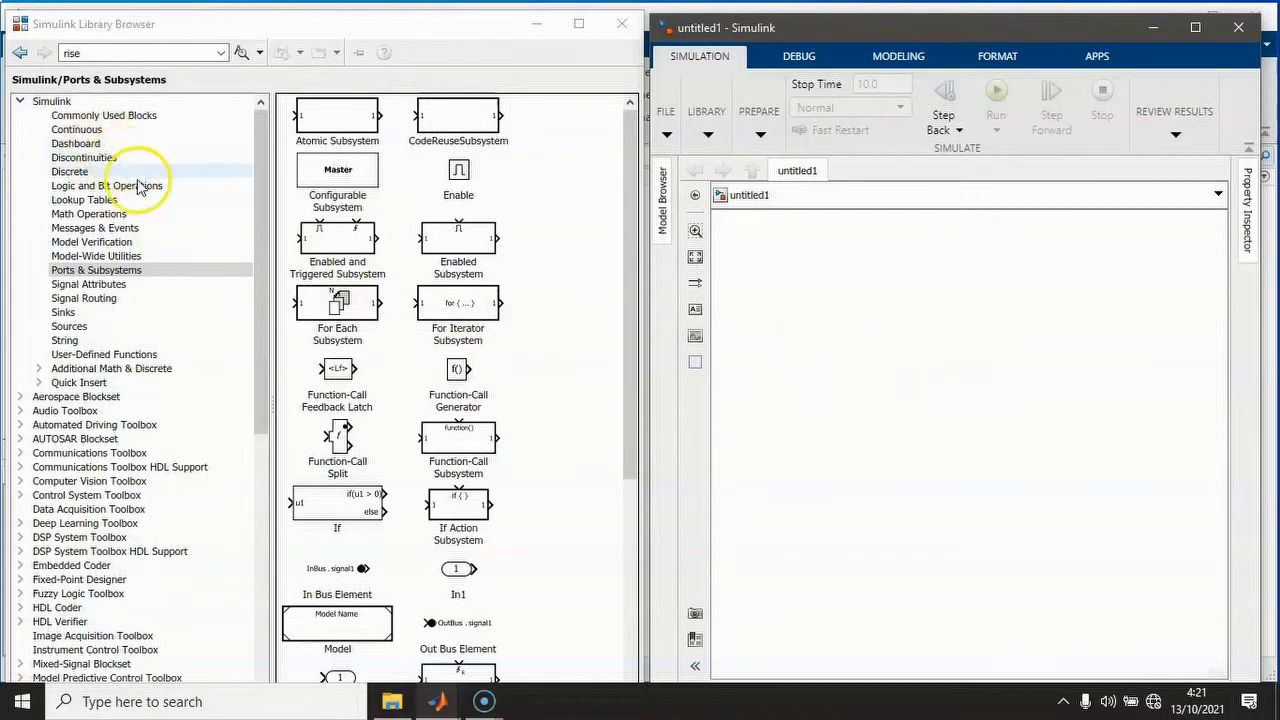
- Place two Constant blocks from Commonly Used Blocks in the empty model, one directly below the other
{"action": "left_click", "coordinate": [105, 115]}
{"action": "left_click_drag", "start_coordinate": [515, 138], "coordinate": [732, 238]}
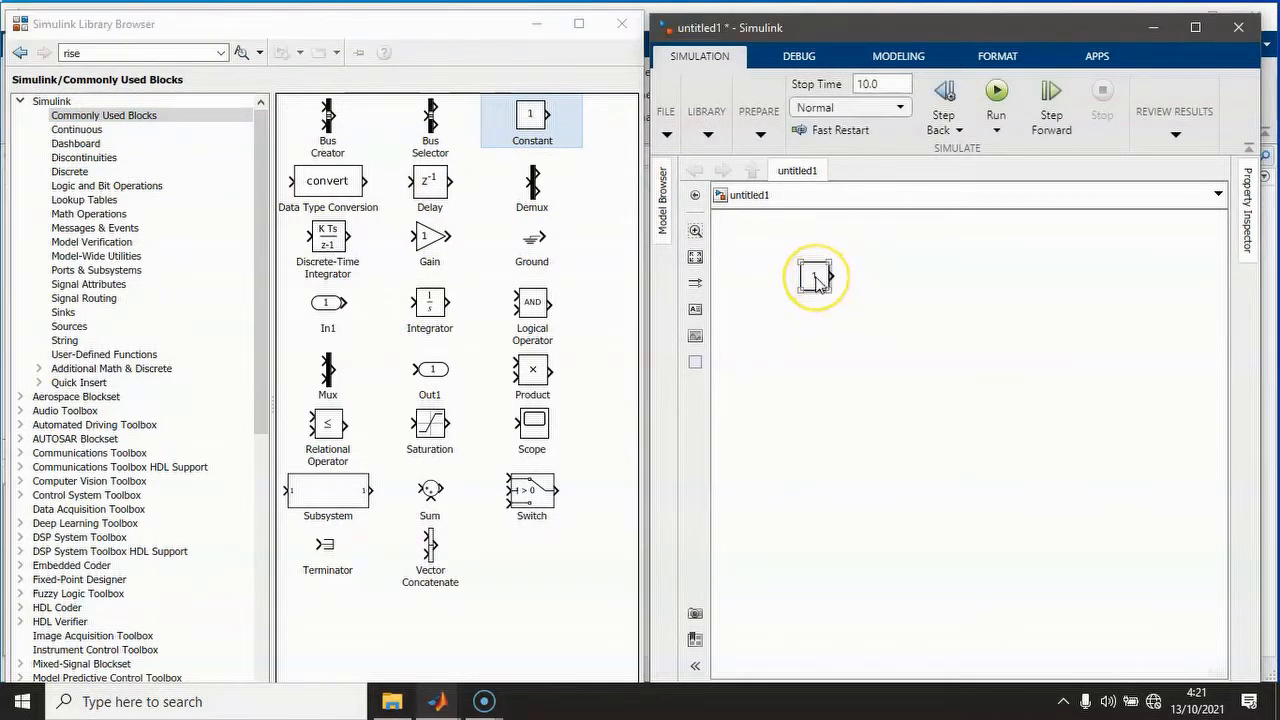
{"action": "left_click_drag", "start_coordinate": [816, 283], "coordinate": [814, 340]}
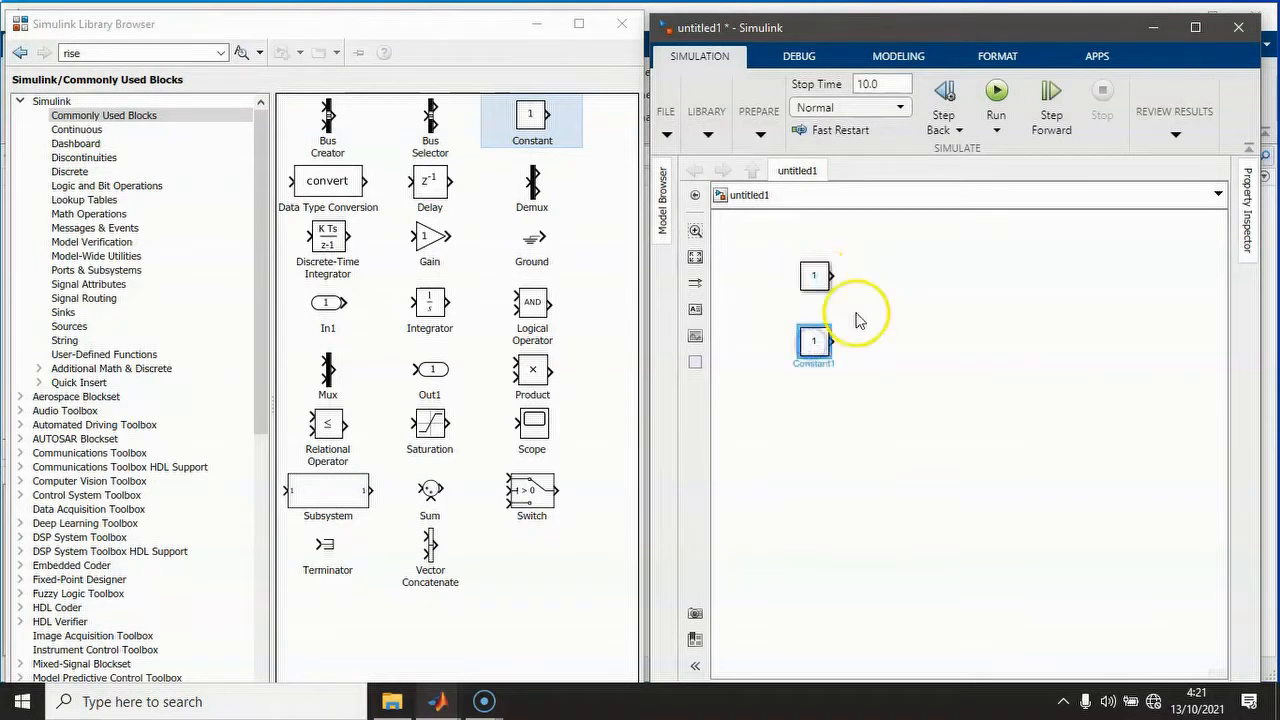
- Set the upper Constant block's constant value to 10 and its sample time to 0
{"action": "left_click", "coordinate": [816, 279]}
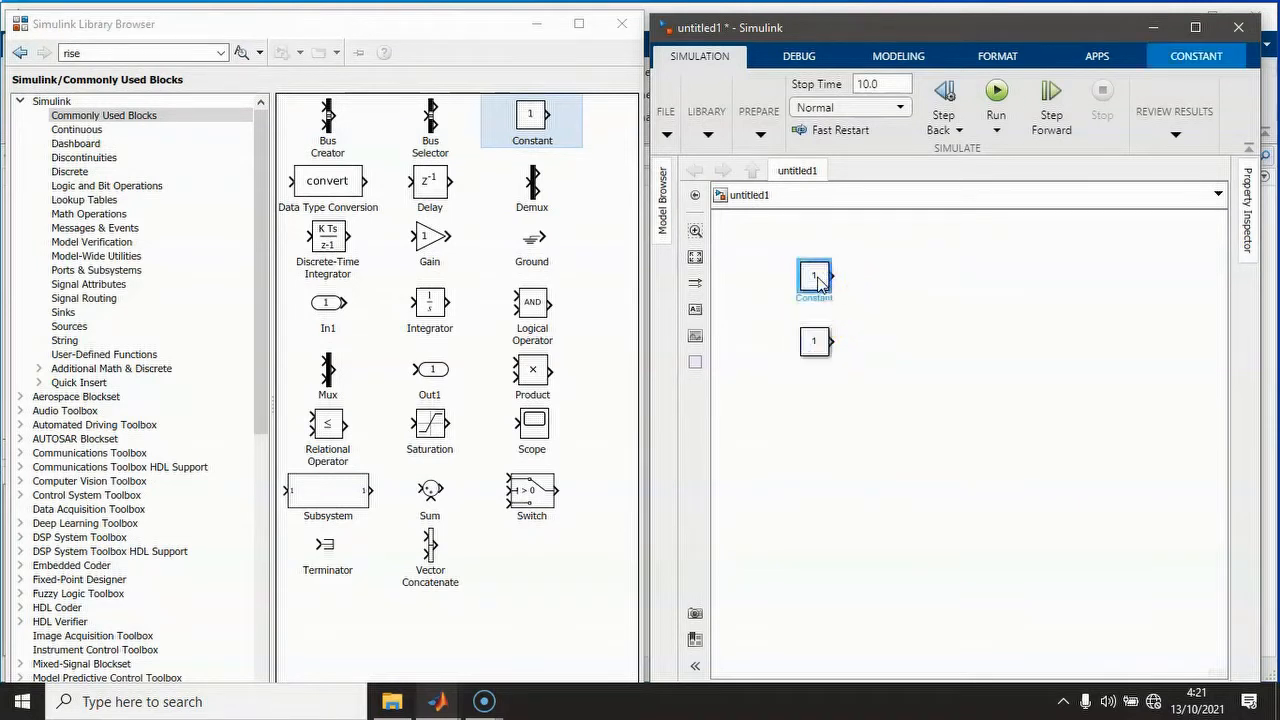
{"action": "double_click", "coordinate": [818, 281]}
{"action": "double_click", "coordinate": [858, 289]}
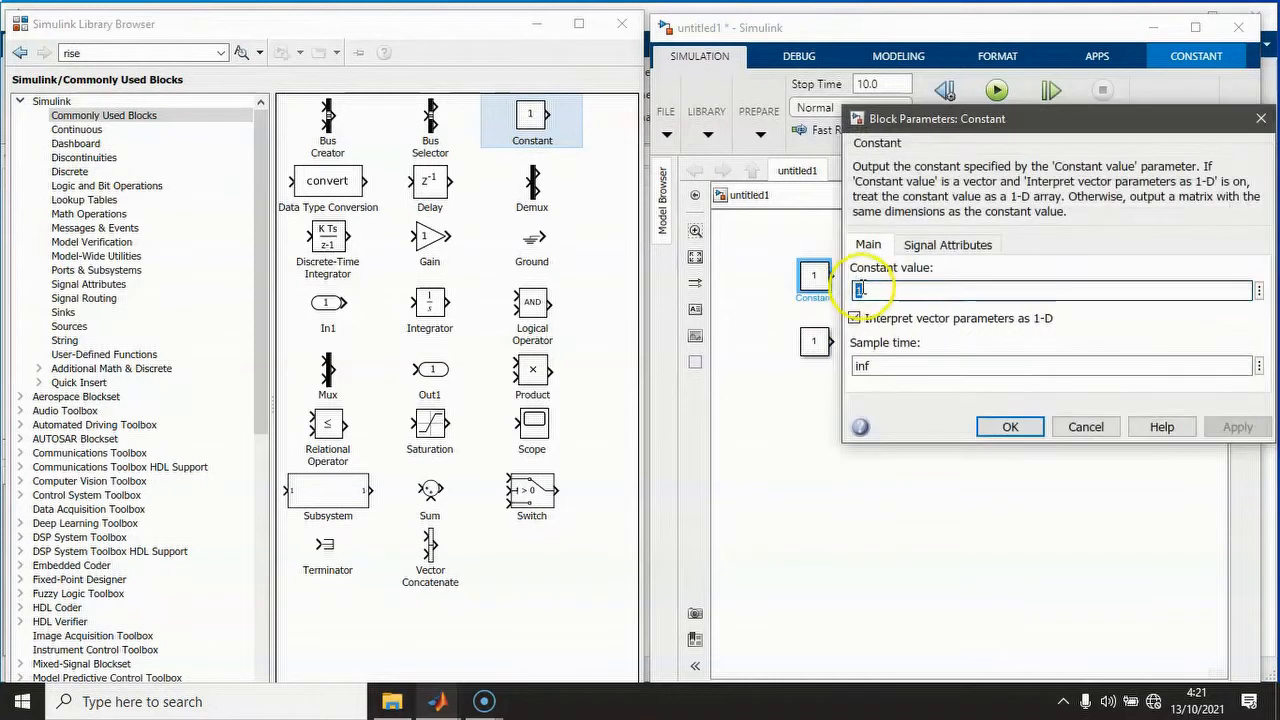
{"action": "type", "text": "10"}
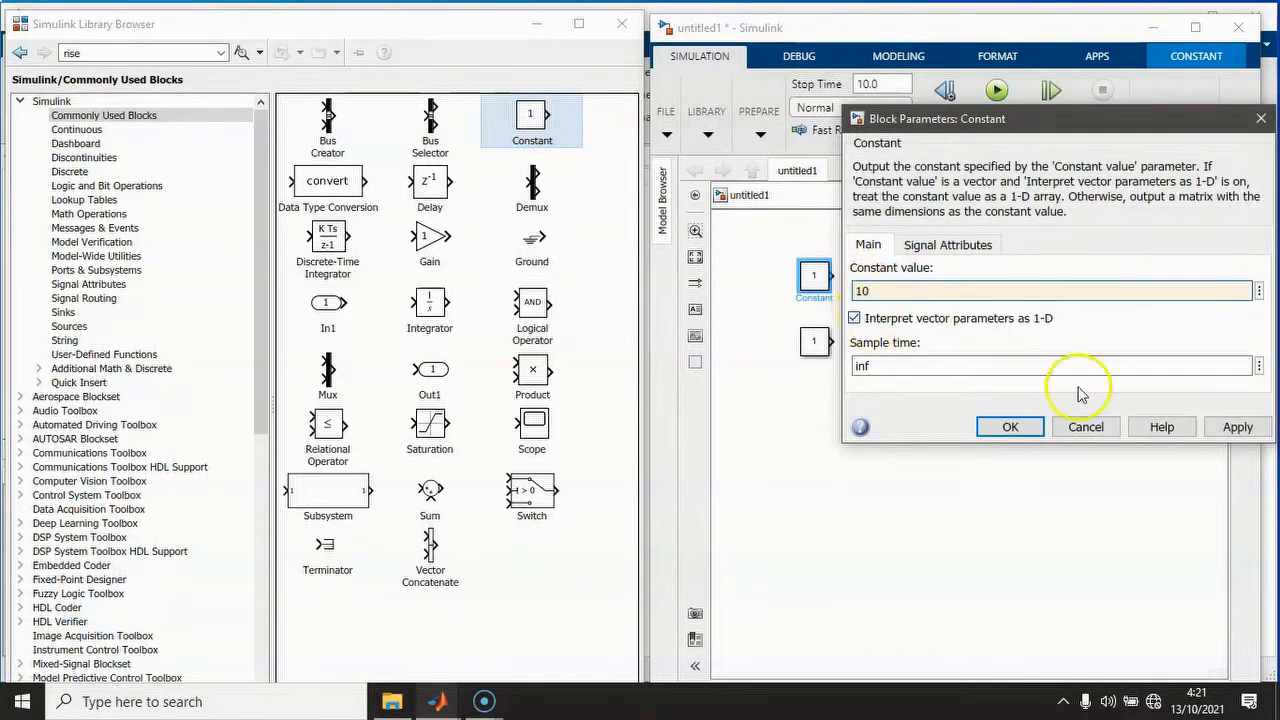
{"action": "left_click", "coordinate": [1235, 427]}
{"action": "double_click", "coordinate": [888, 366]}
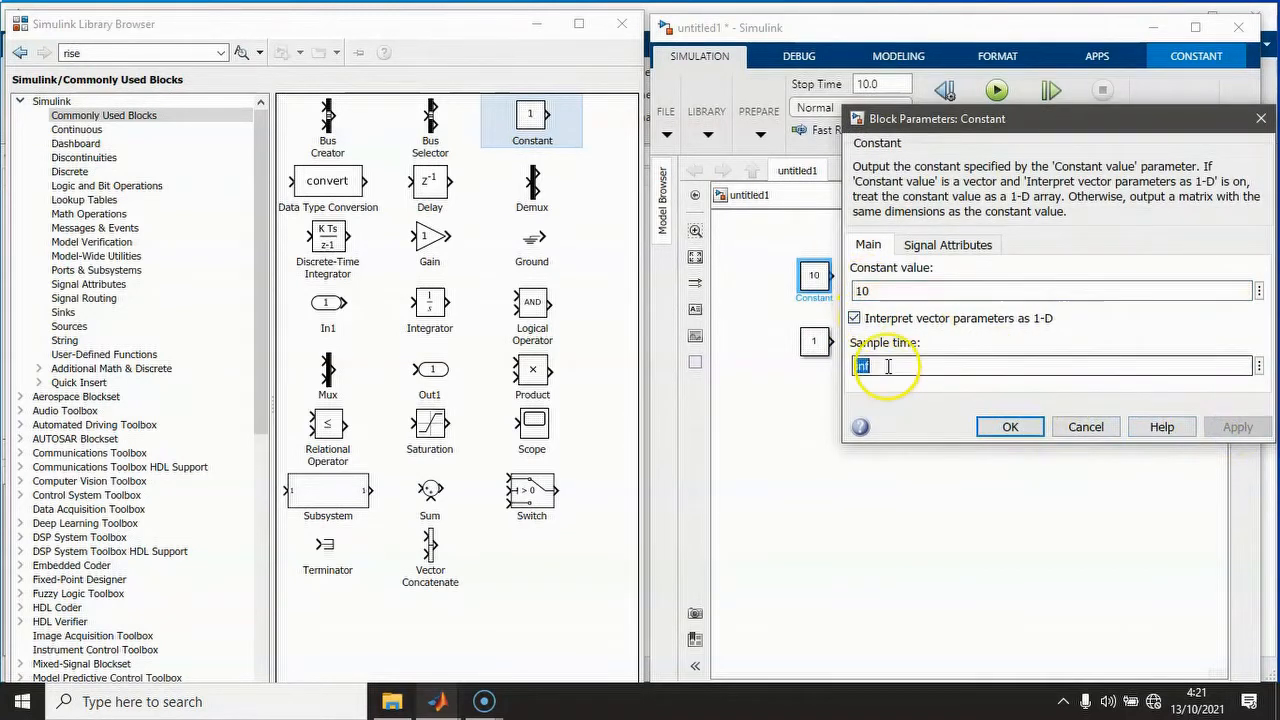
{"action": "type", "text": "0"}
{"action": "left_click", "coordinate": [1236, 427]}
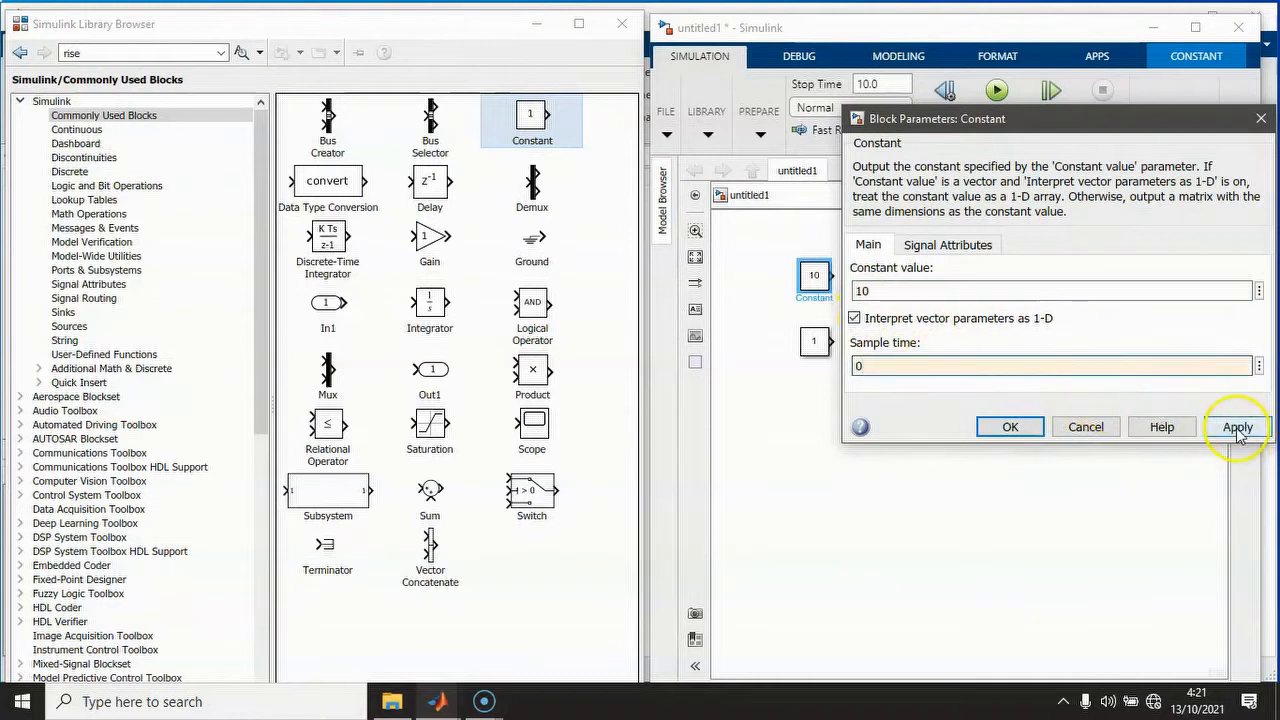
{"action": "left_click", "coordinate": [1010, 427]}
- Set the lower Constant block's constant value to 2 and its sample time to 0
{"action": "left_click", "coordinate": [815, 345]}
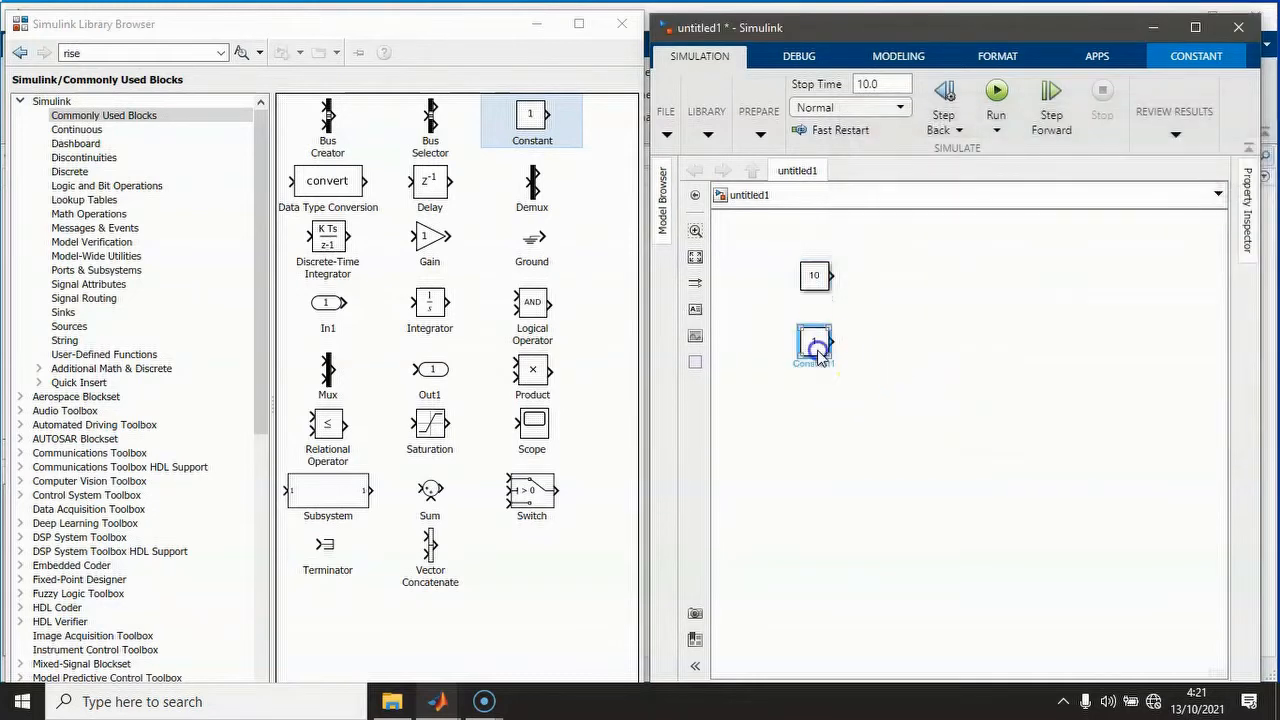
{"action": "double_click", "coordinate": [818, 350]}
{"action": "double_click", "coordinate": [899, 360]}
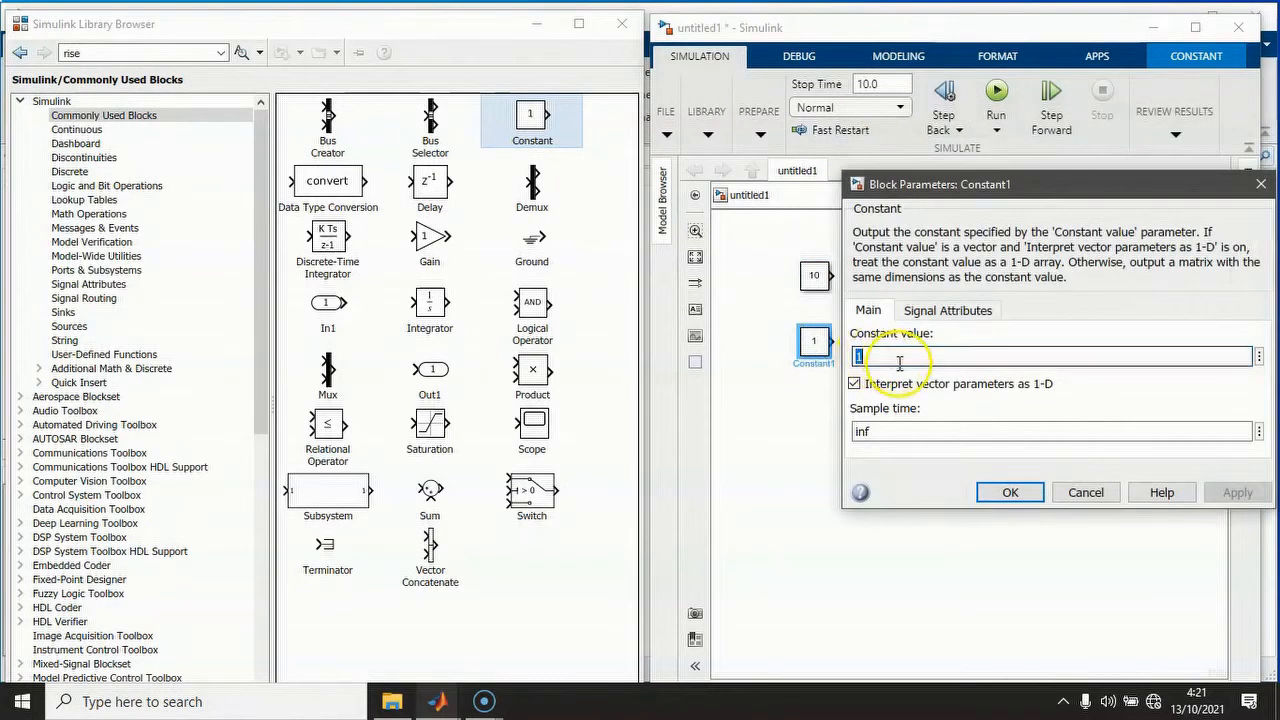
{"action": "type", "text": "2"}
{"action": "double_click", "coordinate": [906, 431]}
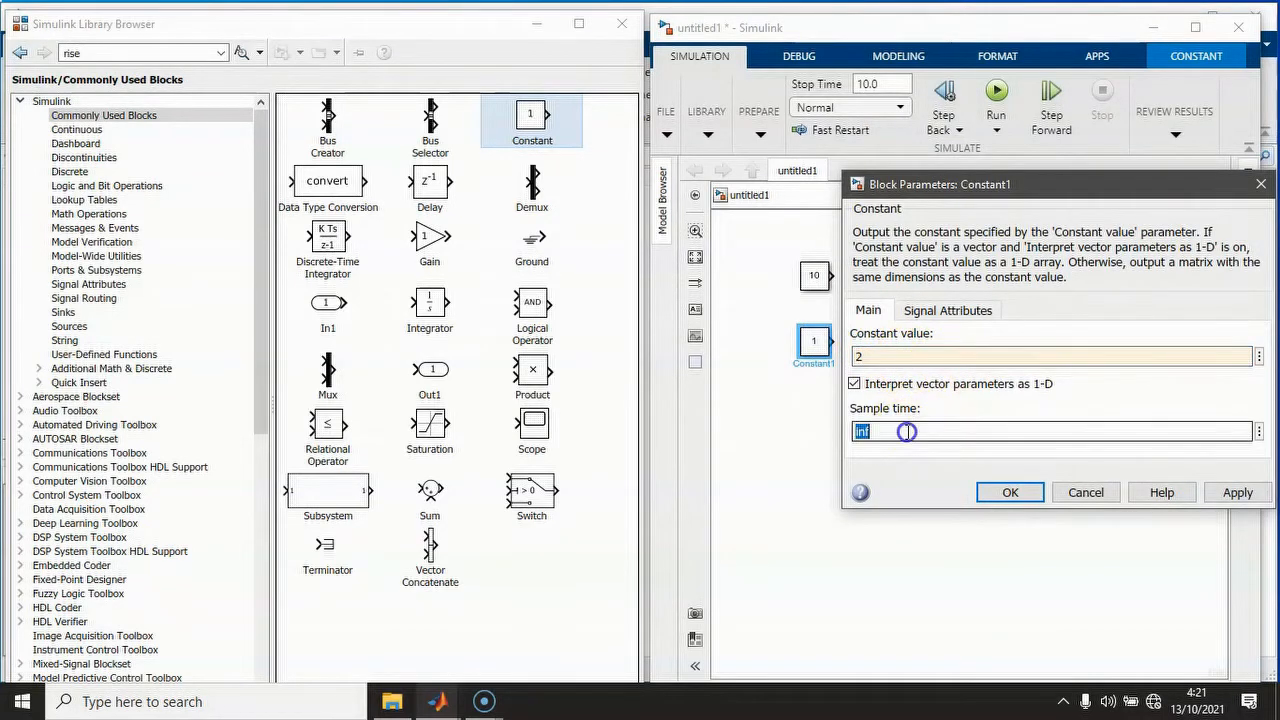
{"action": "type", "text": "0"}
{"action": "left_click", "coordinate": [1237, 492]}
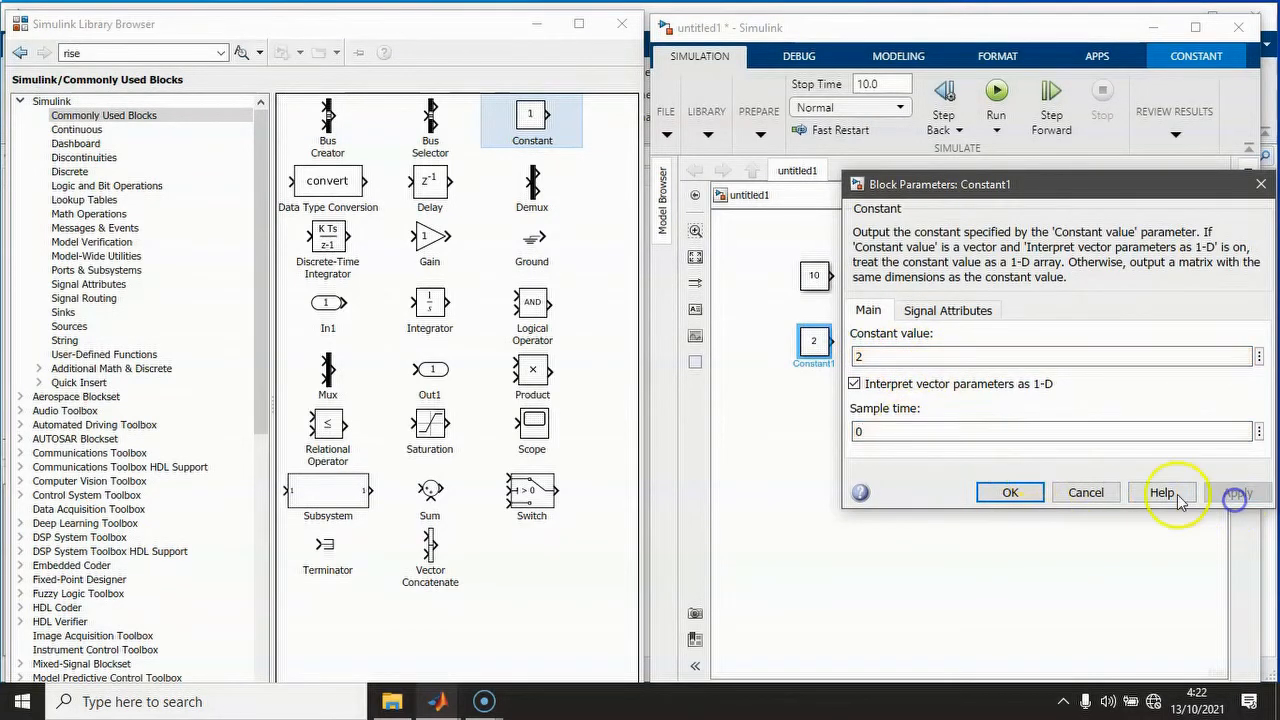
{"action": "left_click", "coordinate": [1010, 492]}
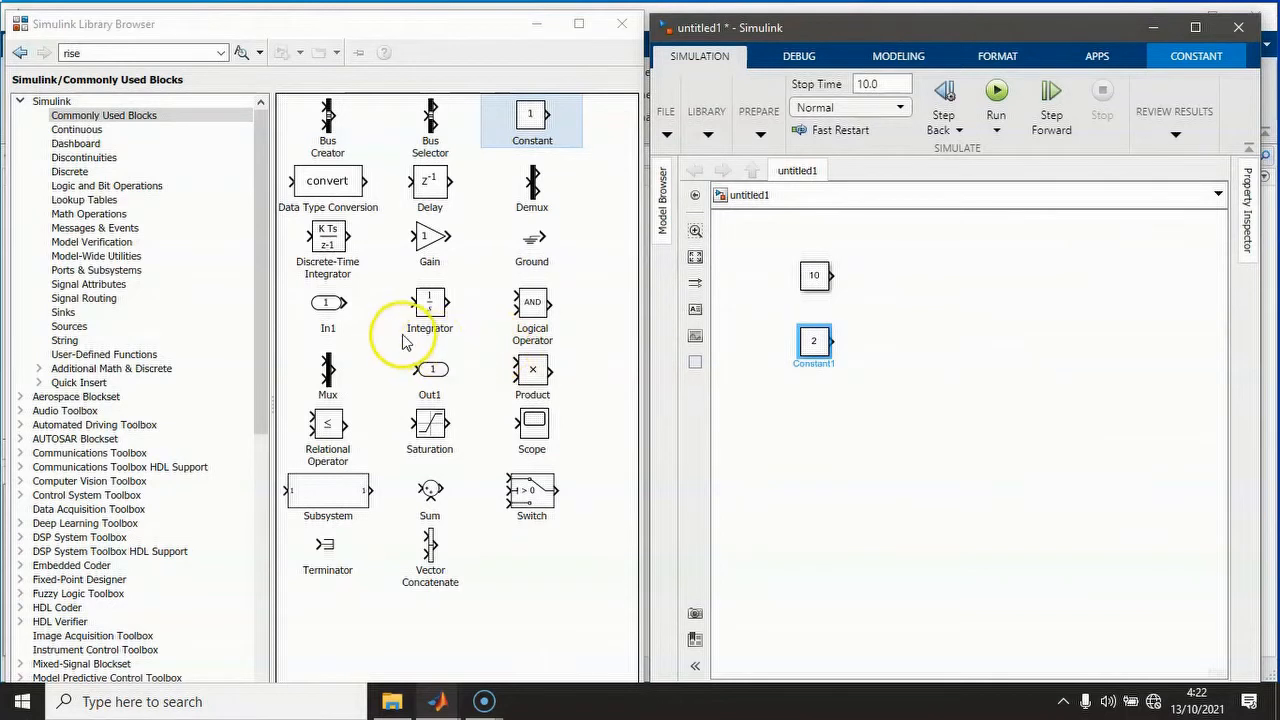
- Place an Add block from Math Operations beside the two constants and open its block parameters
{"action": "left_click", "coordinate": [99, 216]}
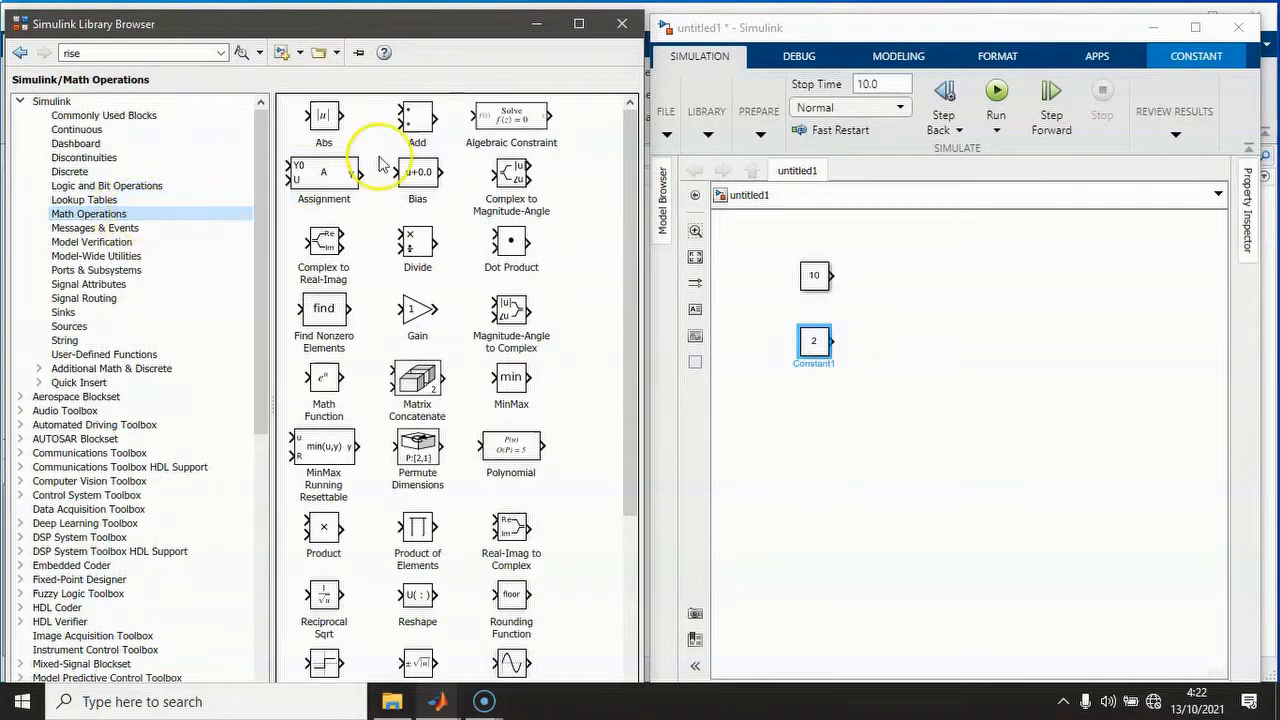
{"action": "left_click_drag", "start_coordinate": [417, 122], "coordinate": [903, 295]}
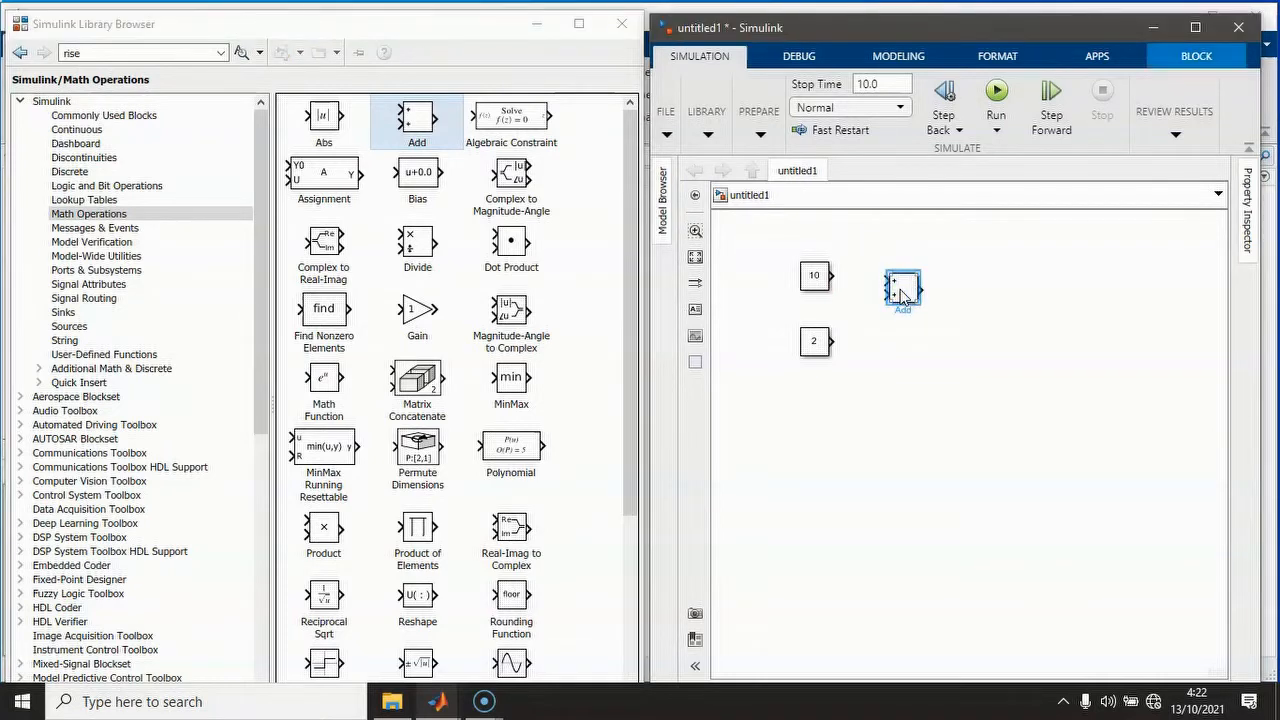
{"action": "double_click", "coordinate": [901, 290]}
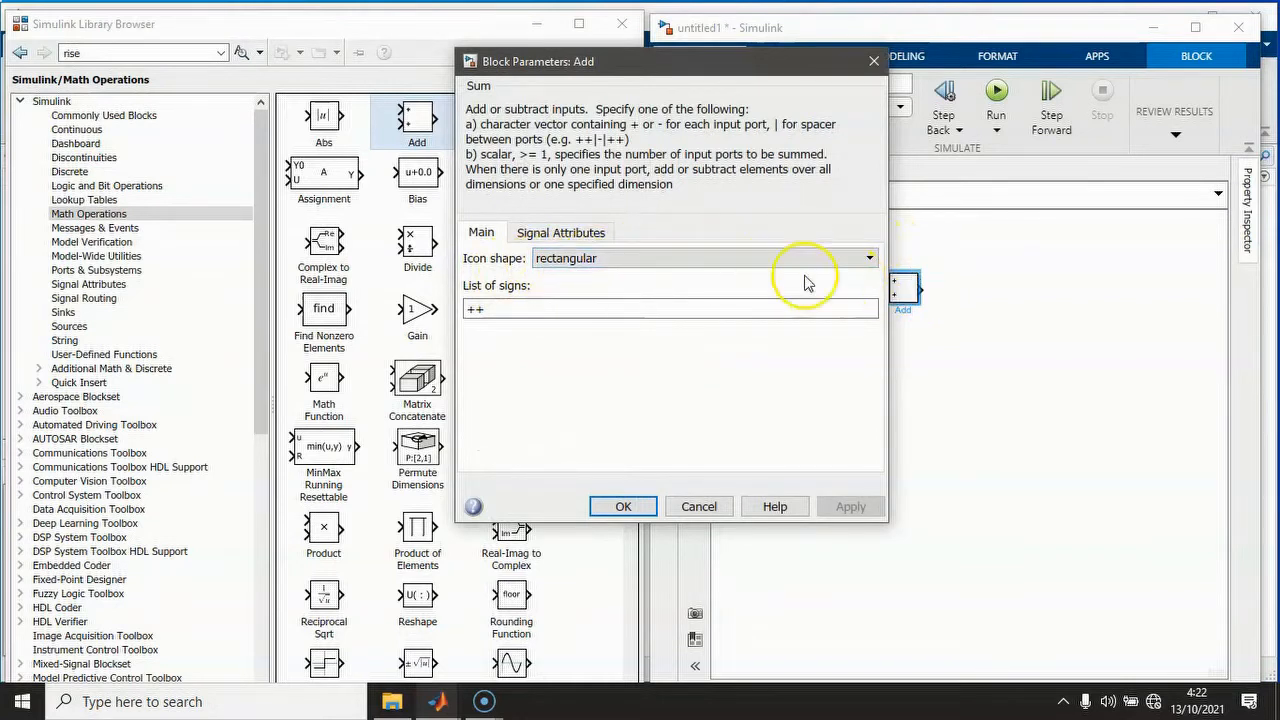
{"action": "left_click_drag", "start_coordinate": [689, 70], "coordinate": [608, 72]}
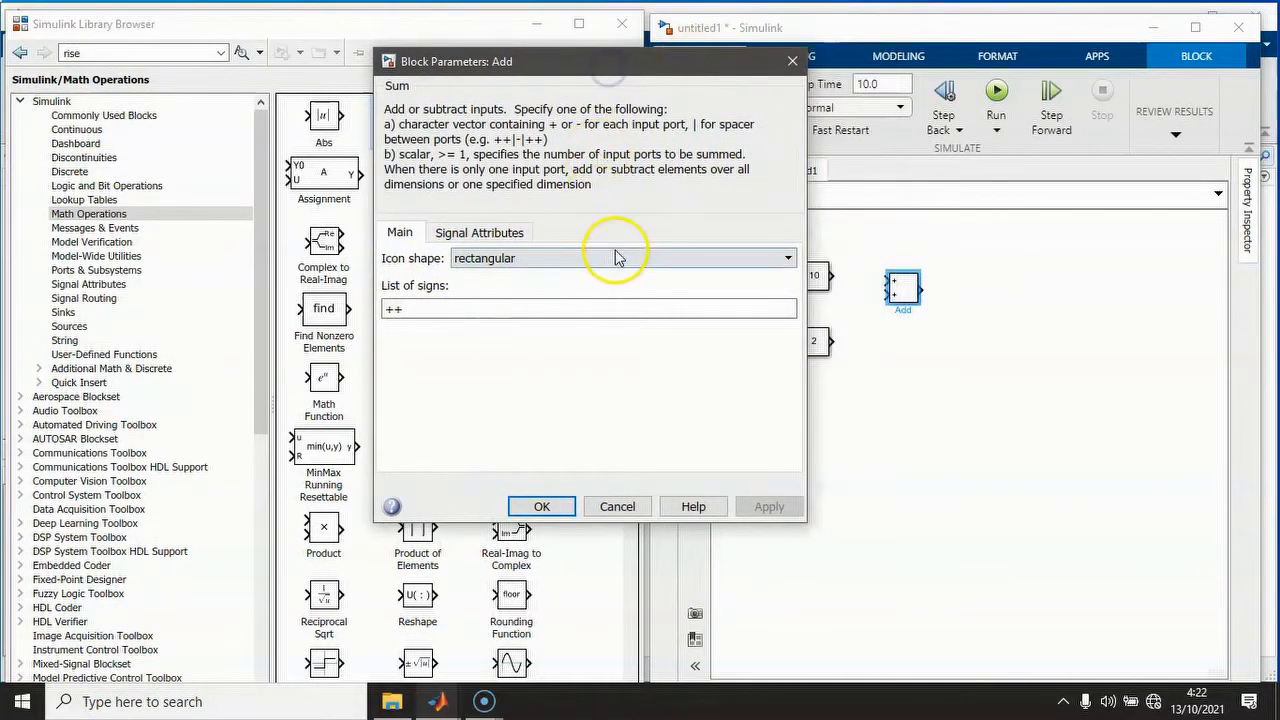
- Apply the round icon shape to the Add block
{"action": "left_click", "coordinate": [534, 257]}
{"action": "left_click", "coordinate": [553, 292]}
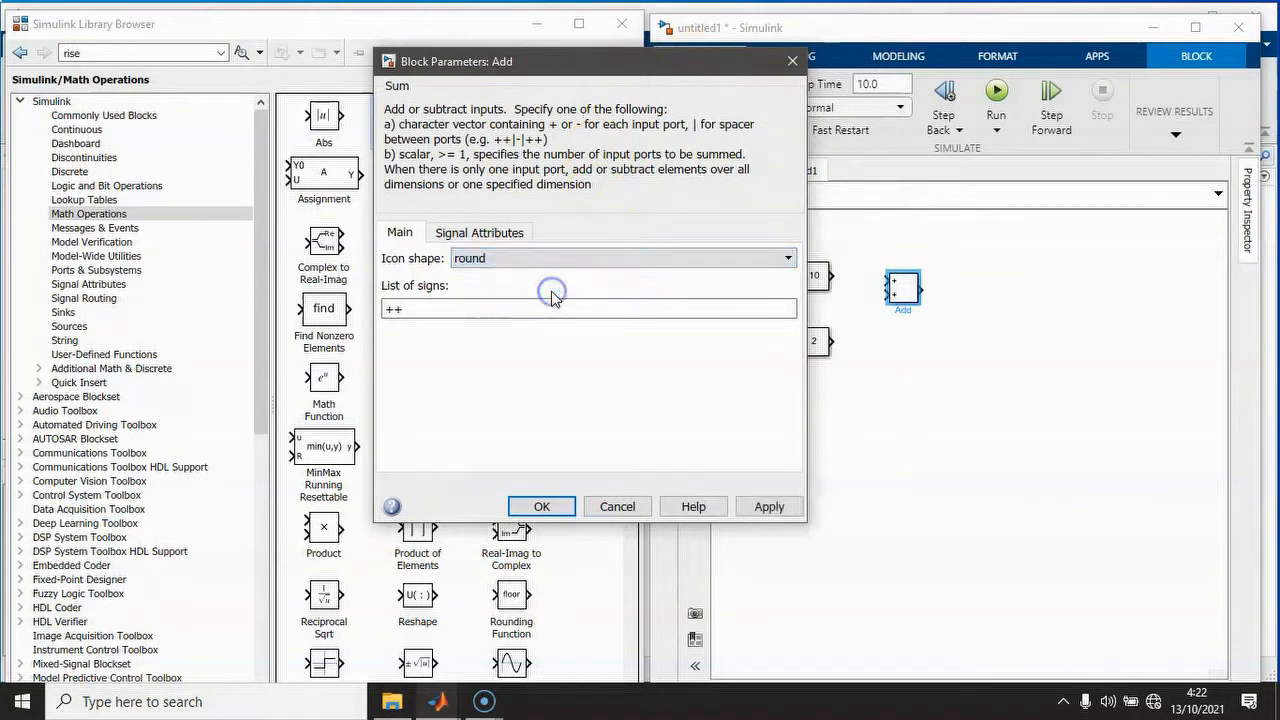
{"action": "left_click", "coordinate": [769, 506]}
{"action": "left_click", "coordinate": [904, 300]}
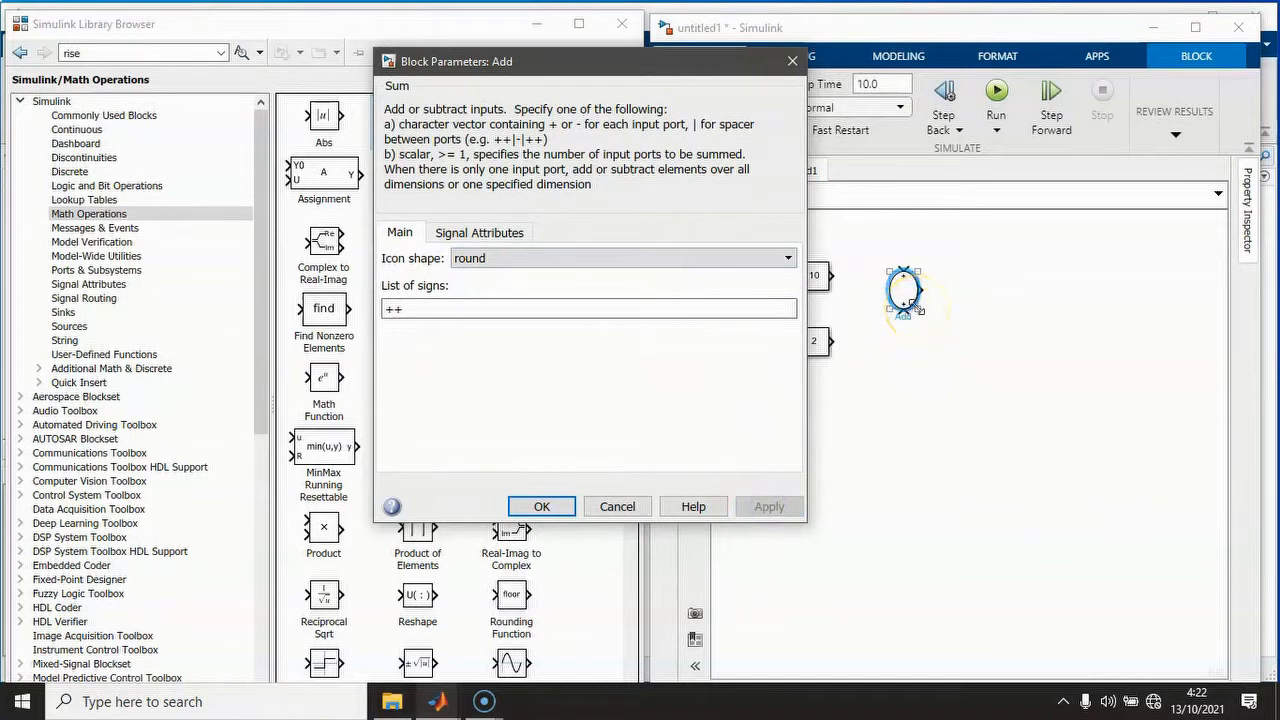
{"action": "left_click", "coordinate": [903, 308]}
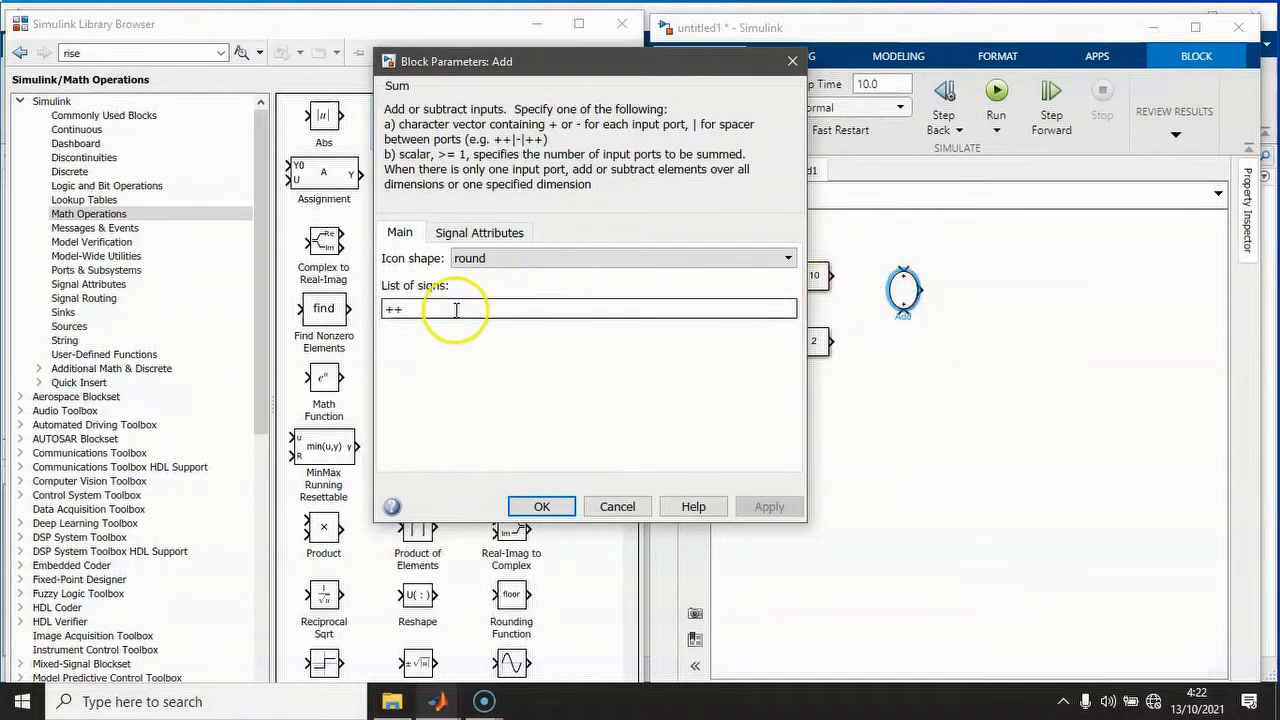
- Put a spacer before both plus signs of the Add block, making the list of signs |++
{"action": "left_click", "coordinate": [388, 310]}
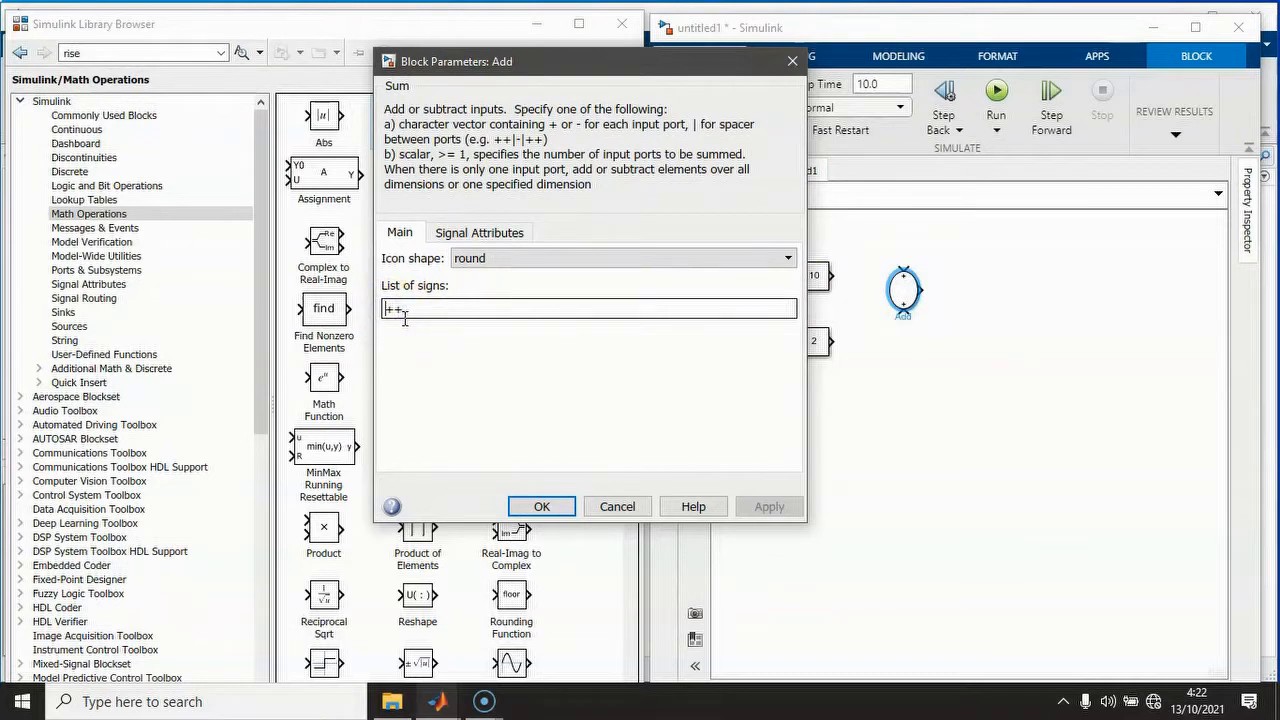
{"action": "type", "text": "|"}
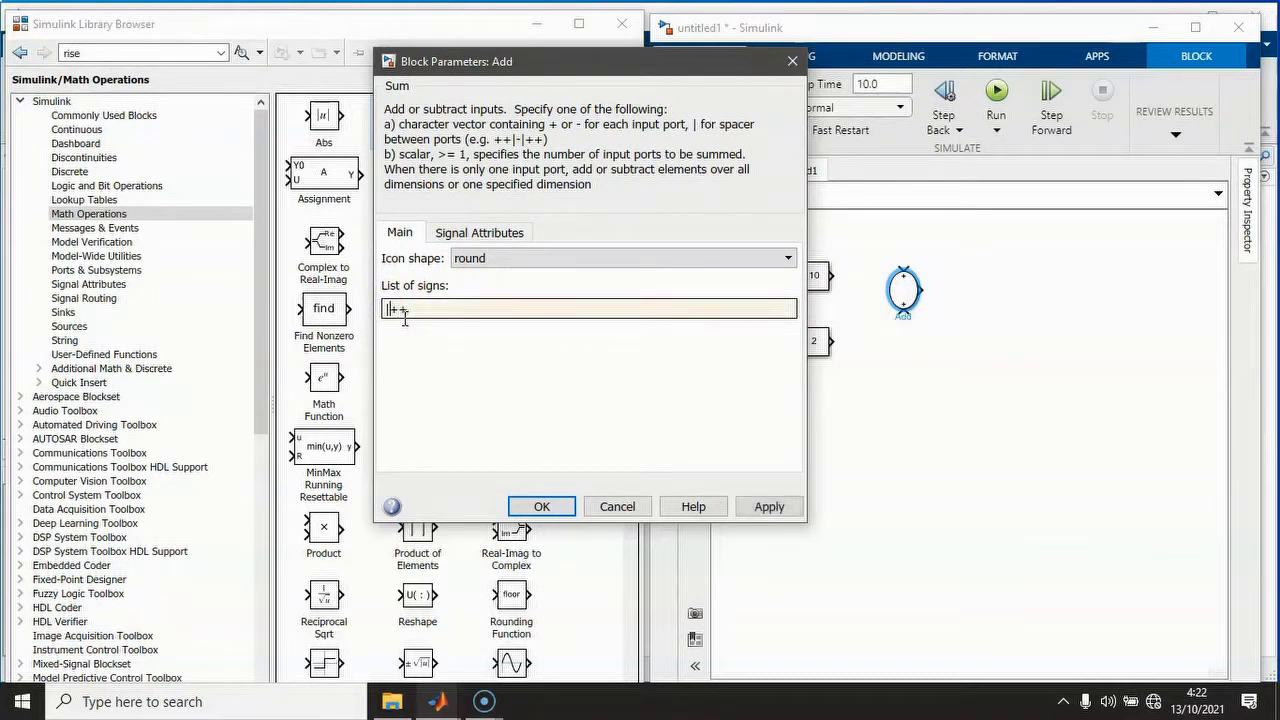
{"action": "left_click", "coordinate": [772, 507]}
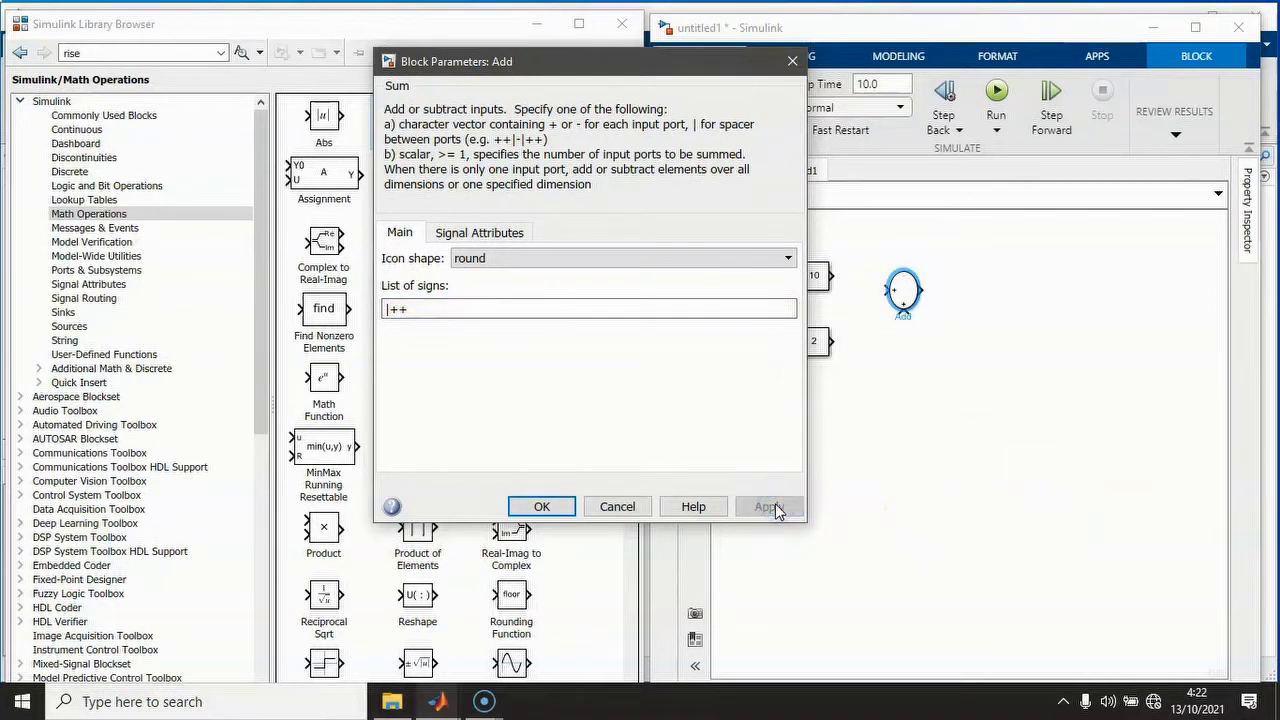
- Move the spacer between the Add block's two plus signs, making the list of signs +|+
{"action": "double_click", "coordinate": [392, 310]}
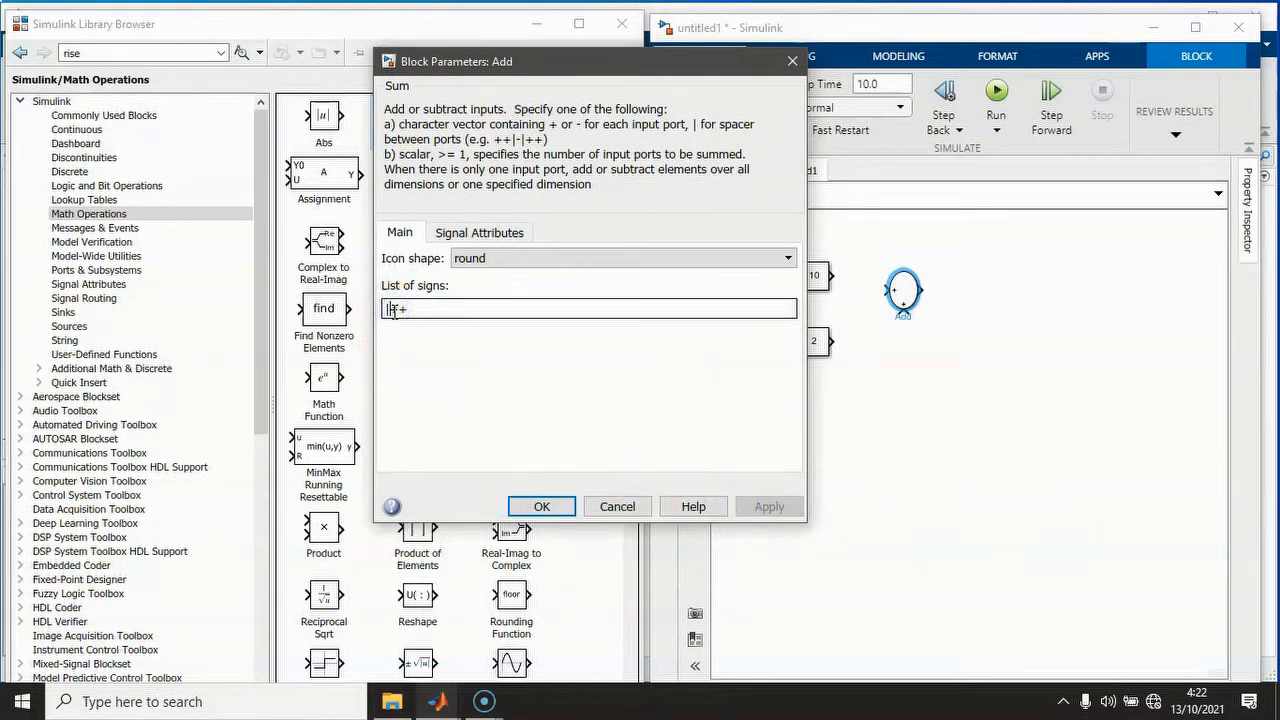
{"action": "left_click", "coordinate": [397, 311]}
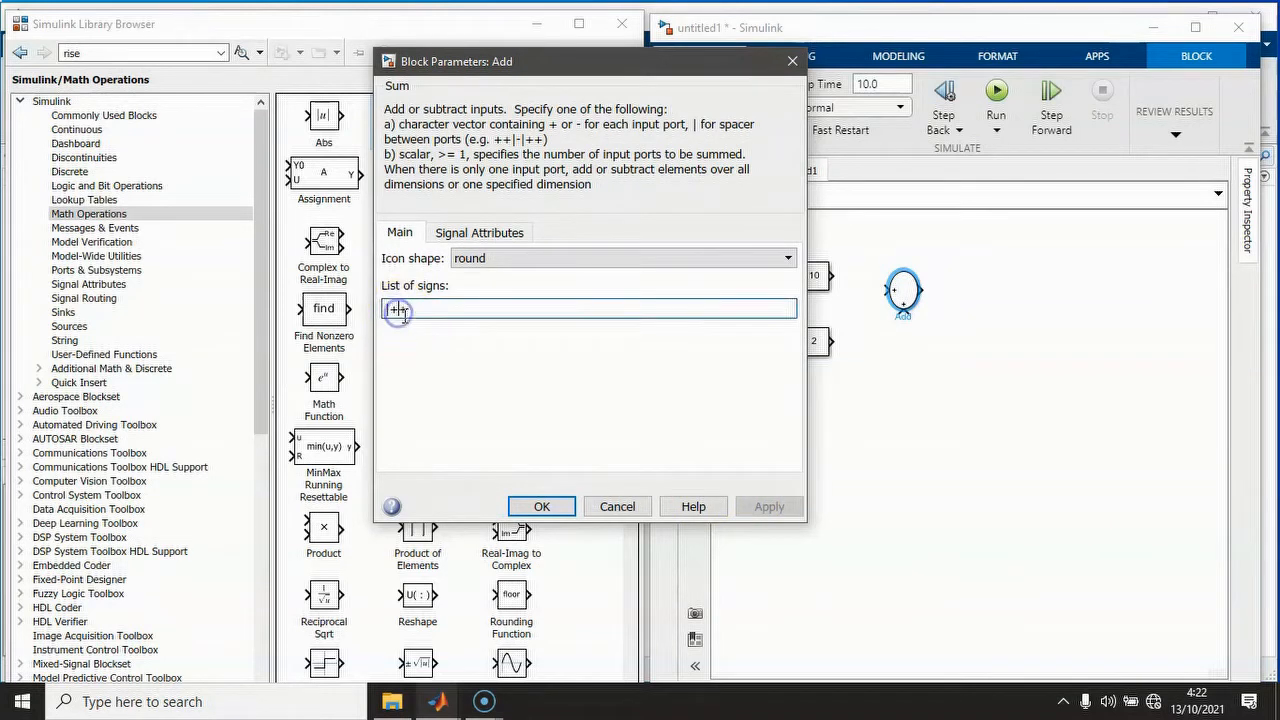
{"action": "key", "text": "BackSpace"}
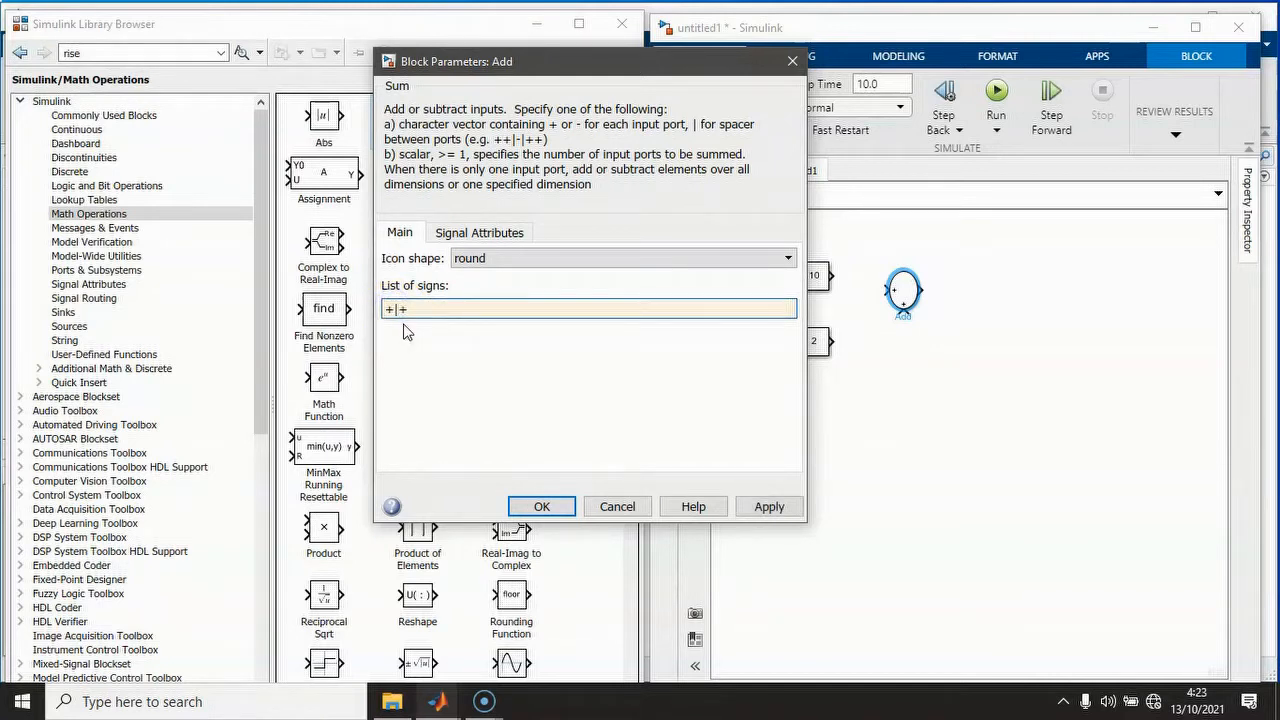
{"action": "left_click", "coordinate": [769, 505]}
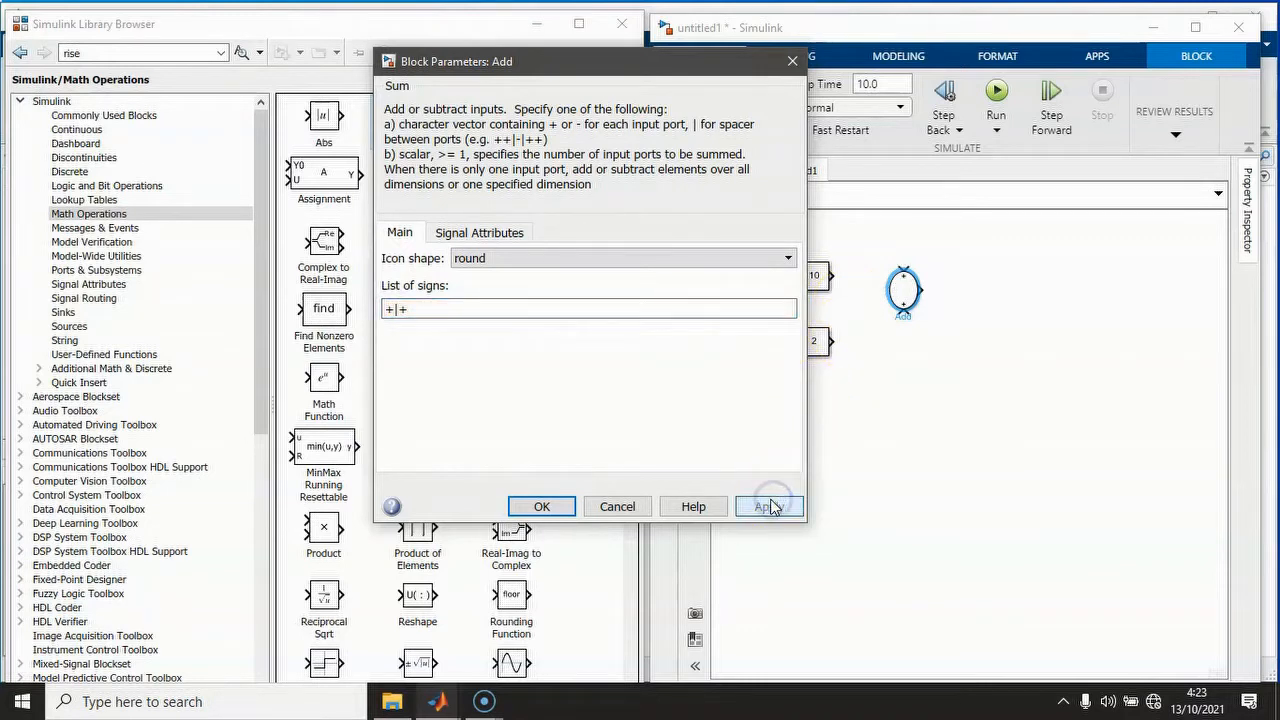
- Move the spacer behind the Add block's two plus signs, making the list of signs ++|
{"action": "left_click", "coordinate": [399, 309]}
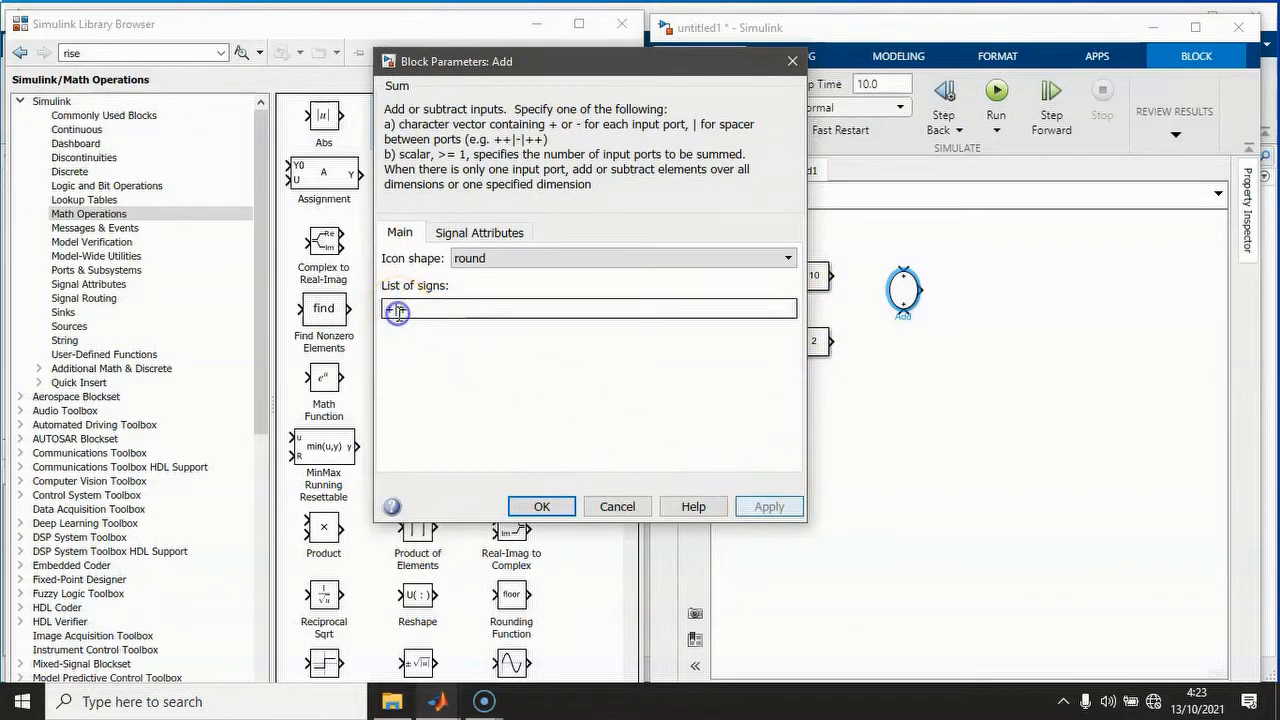
{"action": "key", "text": "BackSpace"}
{"action": "left_click", "coordinate": [412, 307]}
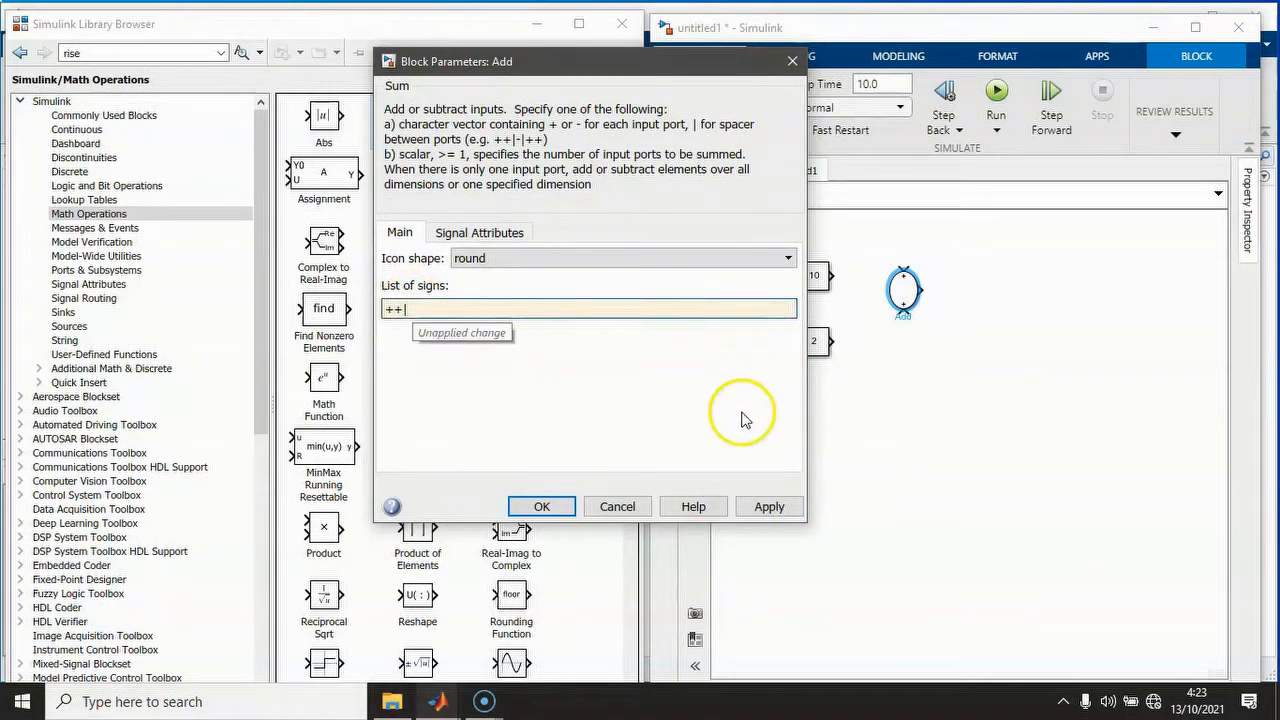
{"action": "left_click", "coordinate": [769, 506]}
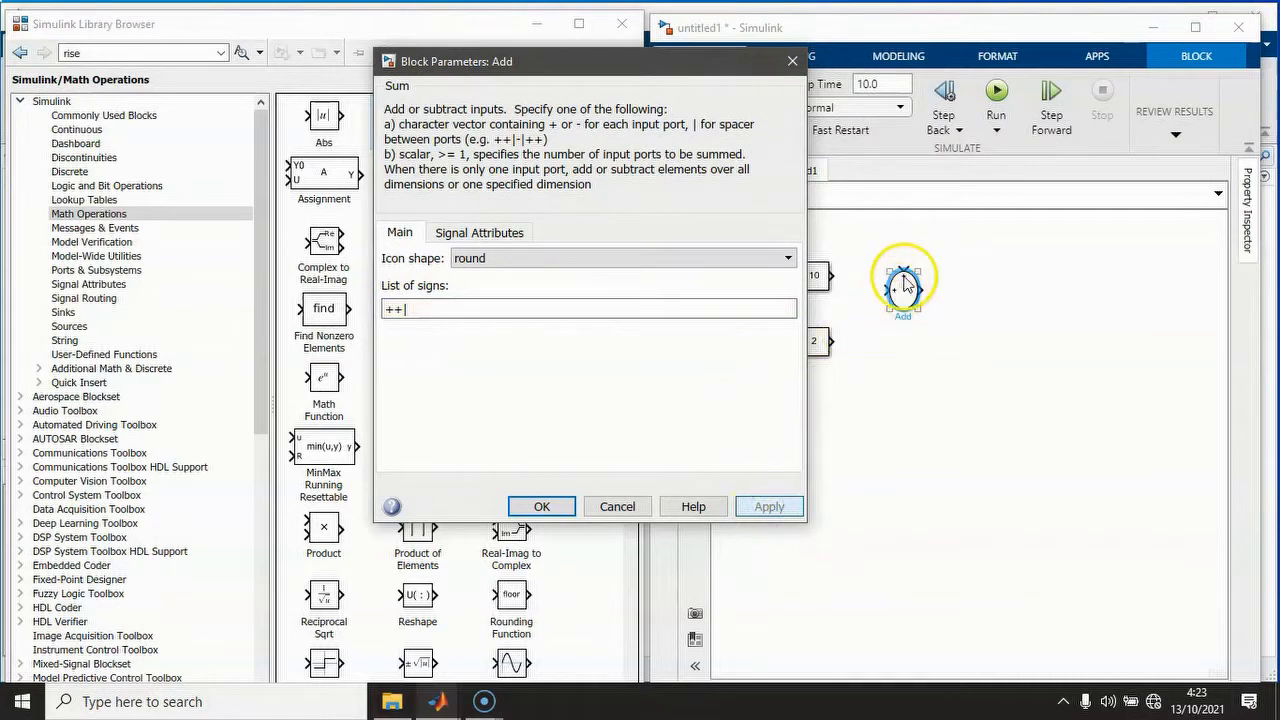
- Reset the Add block's list of signs to ++ and its icon shape to rectangular
{"action": "left_click", "coordinate": [422, 307]}
{"action": "key", "text": "BackSpace"}
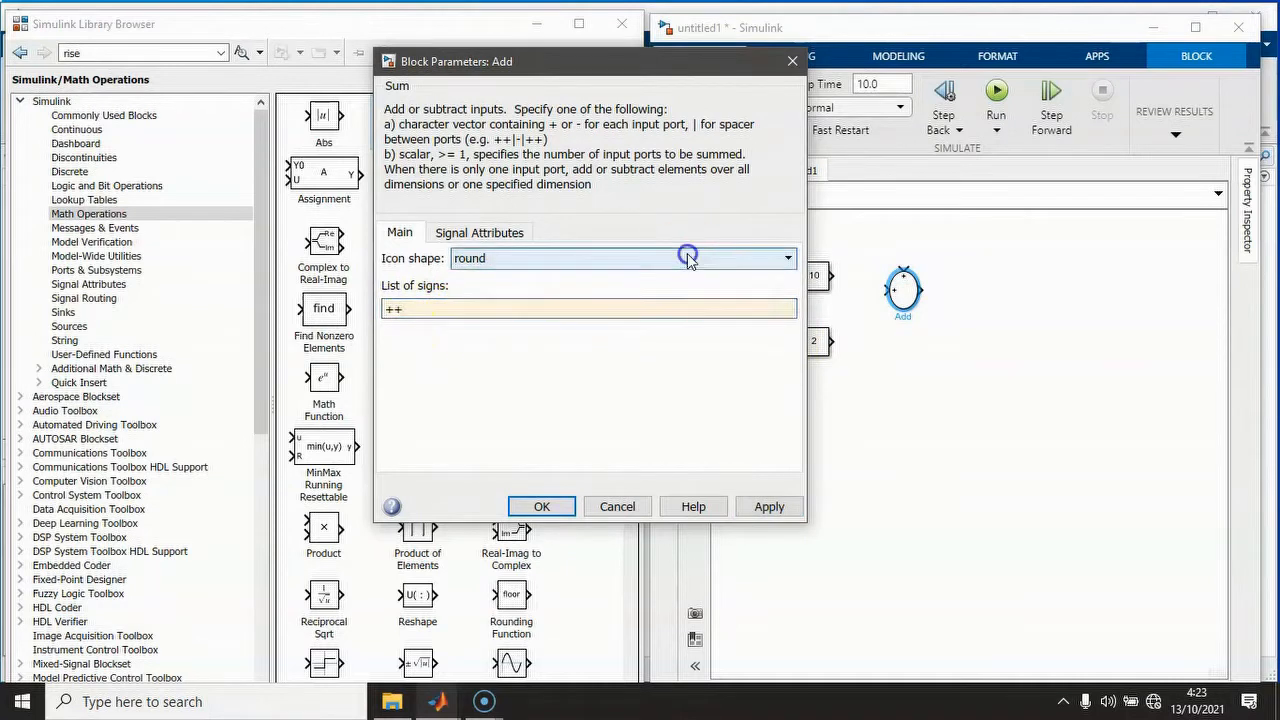
{"action": "left_click", "coordinate": [688, 258]}
{"action": "left_click", "coordinate": [651, 280]}
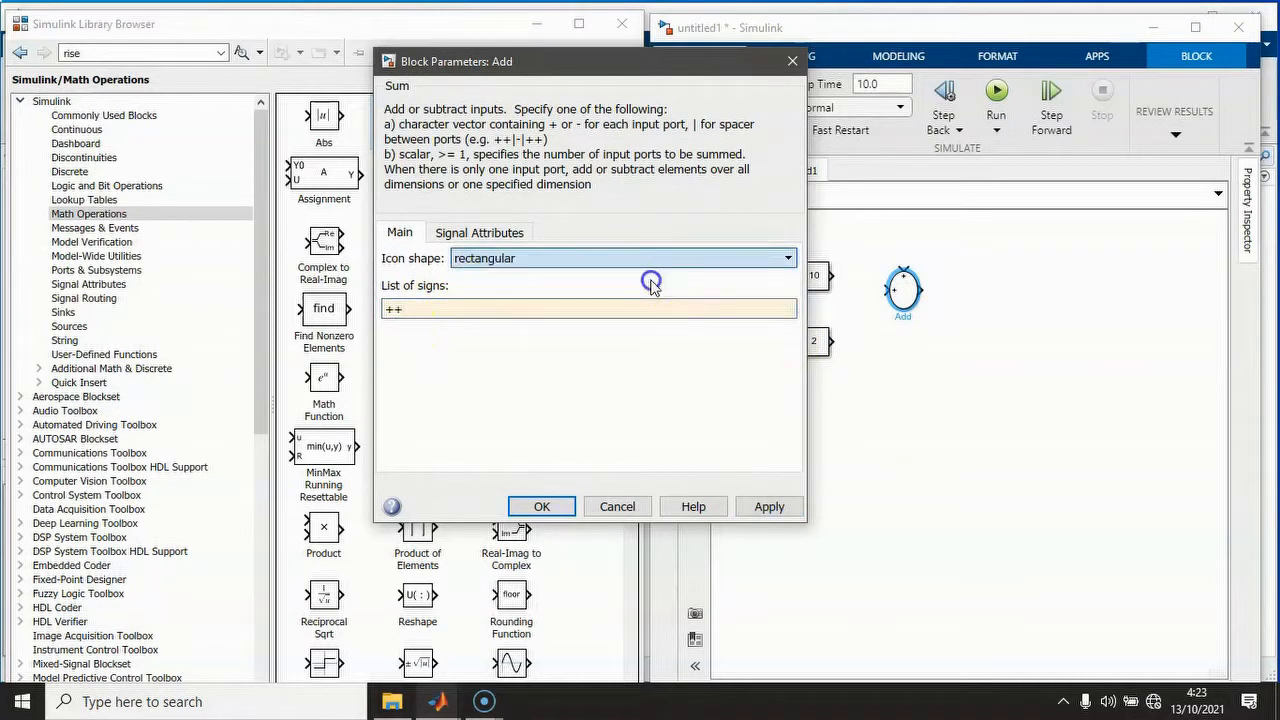
{"action": "left_click", "coordinate": [766, 507]}
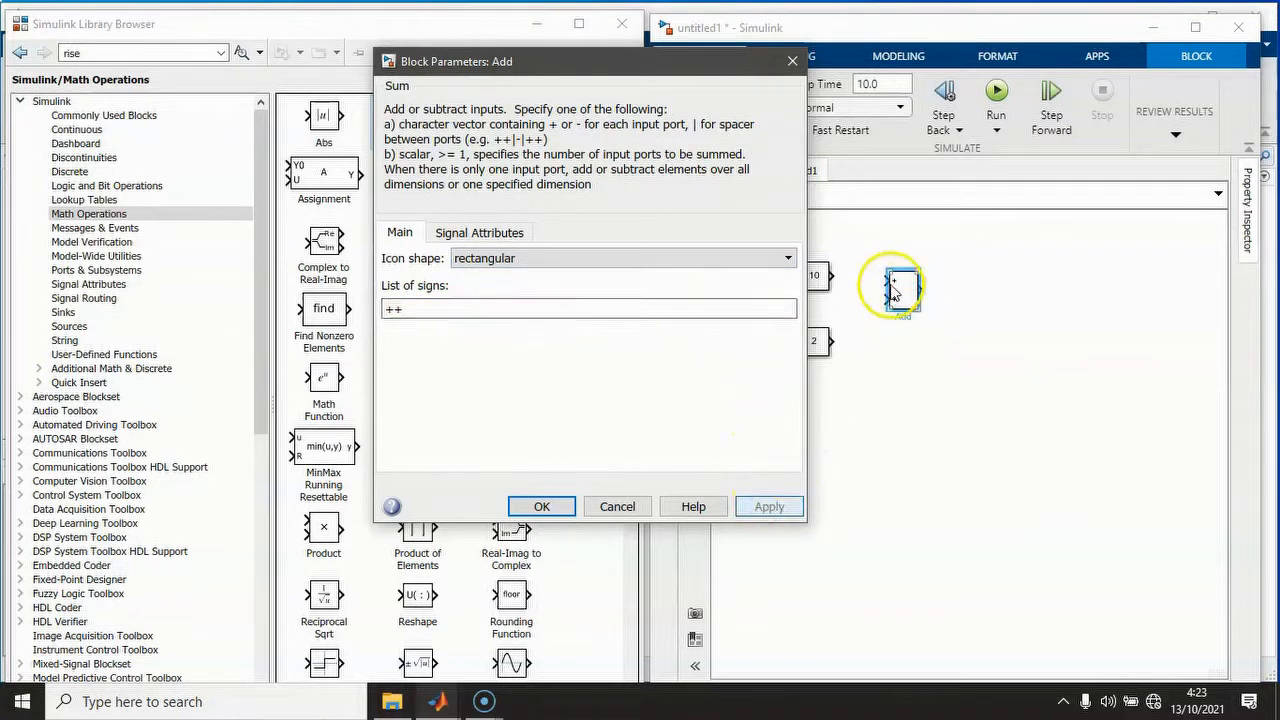
- Give the Add block a third input by applying +++ as its list of signs
{"action": "double_click", "coordinate": [425, 310]}
{"action": "left_click", "coordinate": [429, 311]}
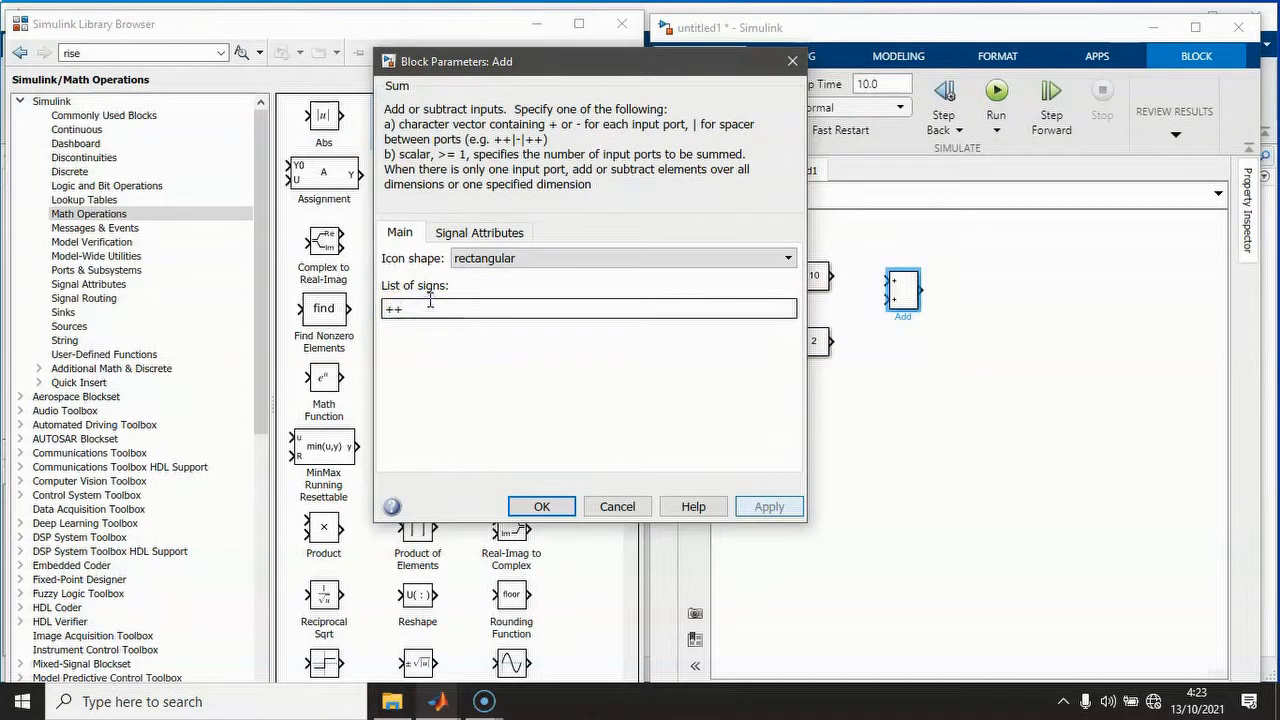
{"action": "type", "text": "+"}
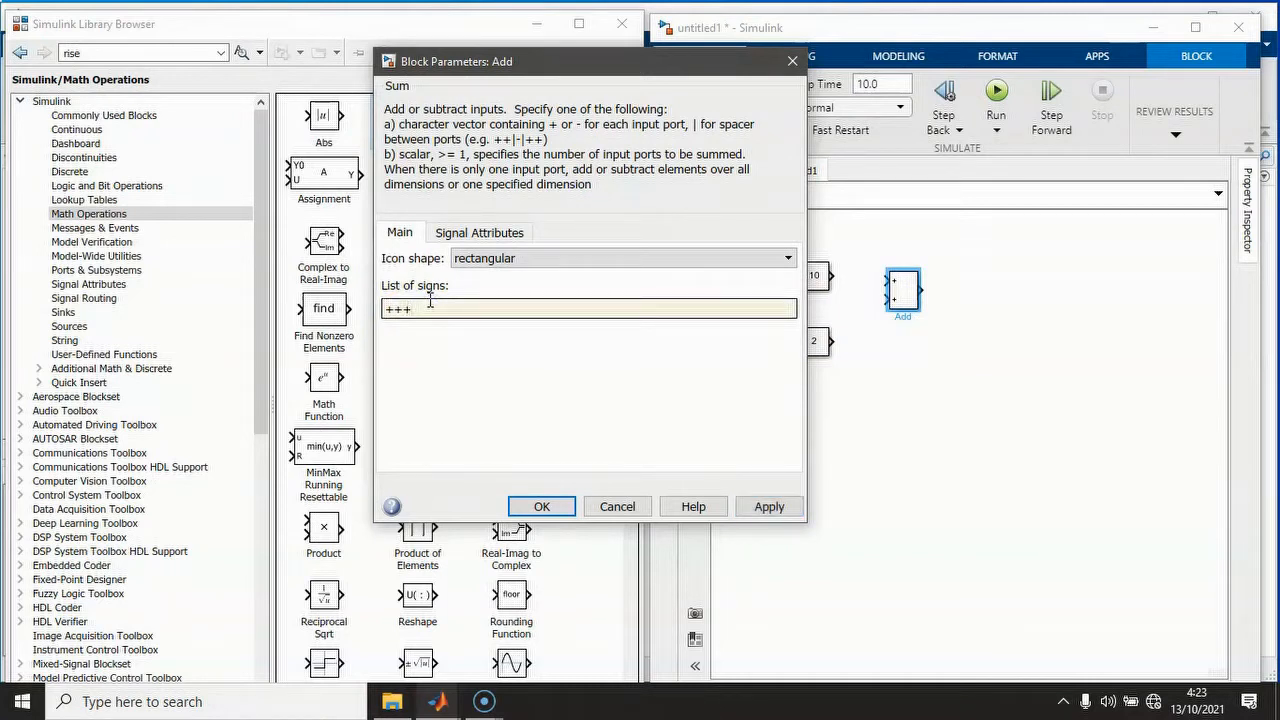
{"action": "left_click", "coordinate": [770, 507]}
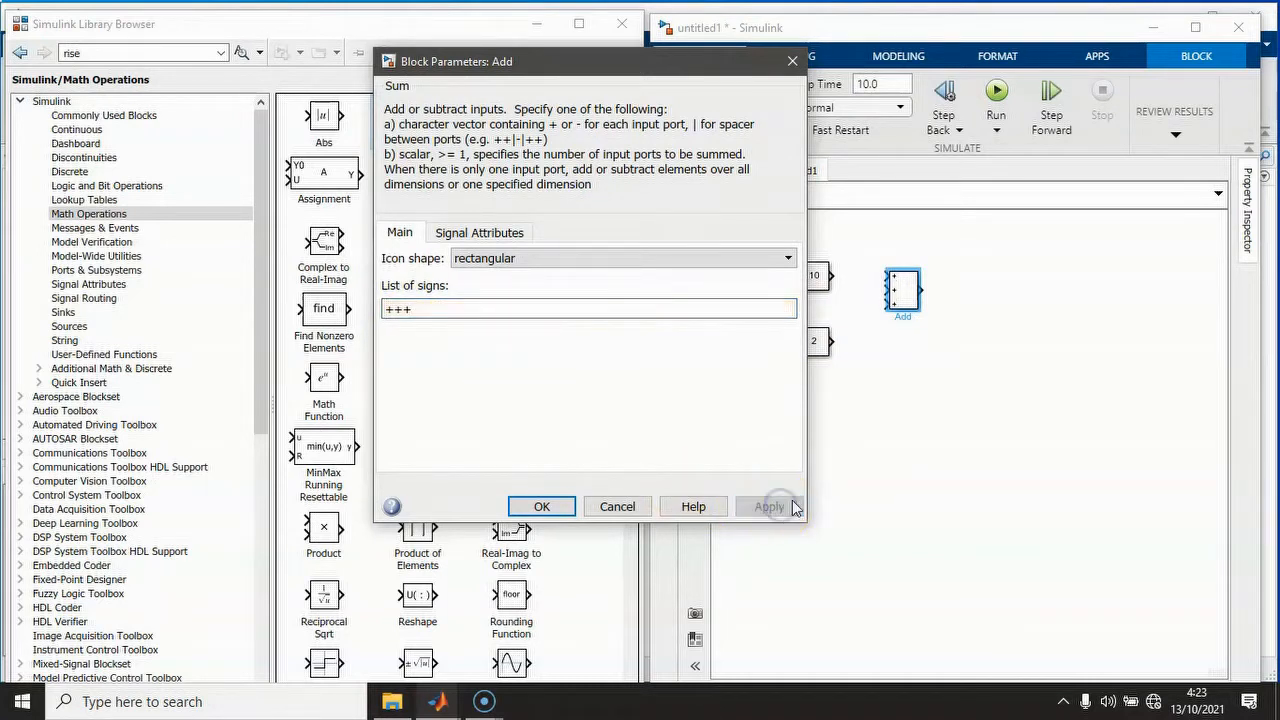
- Make the Add block taller and reduce it to two inputs with ++ as its list of signs
{"action": "mouse_move", "coordinate": [912, 306]}
{"action": "left_mouse_down"}
{"action": "mouse_move", "coordinate": [910, 342]}
{"action": "mouse_move", "coordinate": [908, 318]}
{"action": "left_mouse_up"}
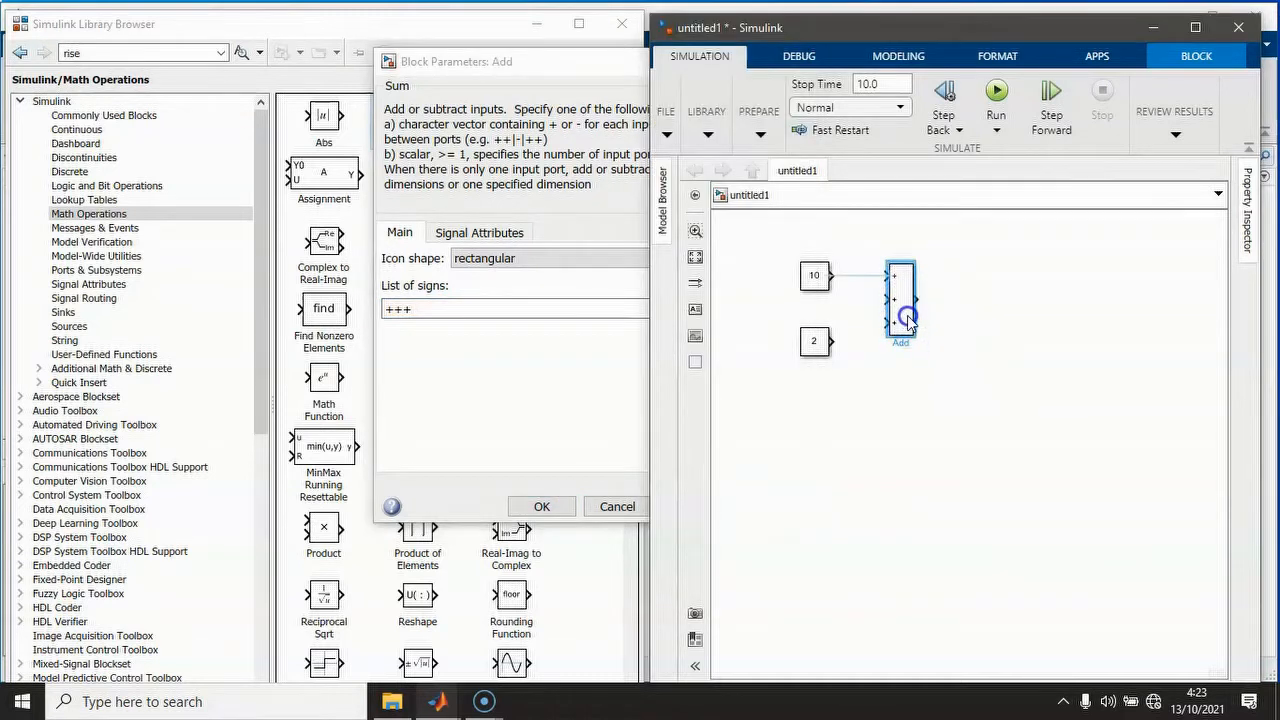
{"action": "double_click", "coordinate": [444, 312]}
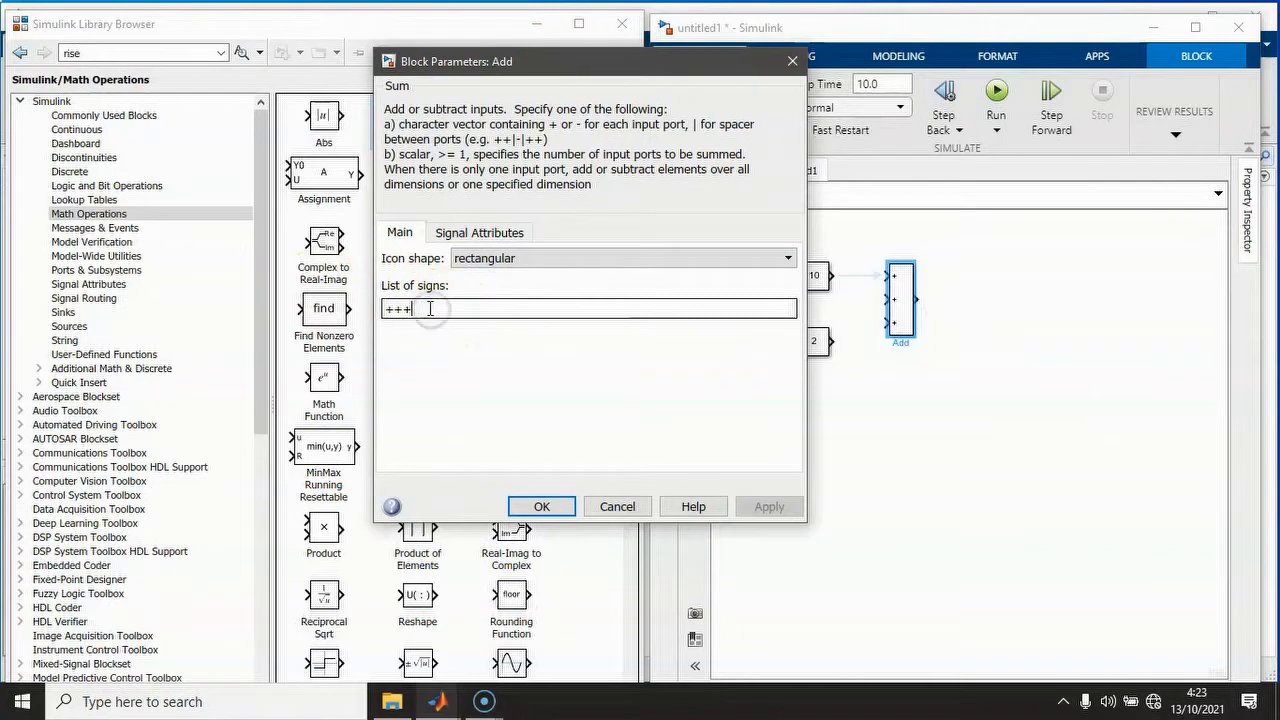
{"action": "key", "text": "BackSpace"}
{"action": "left_click", "coordinate": [766, 507]}
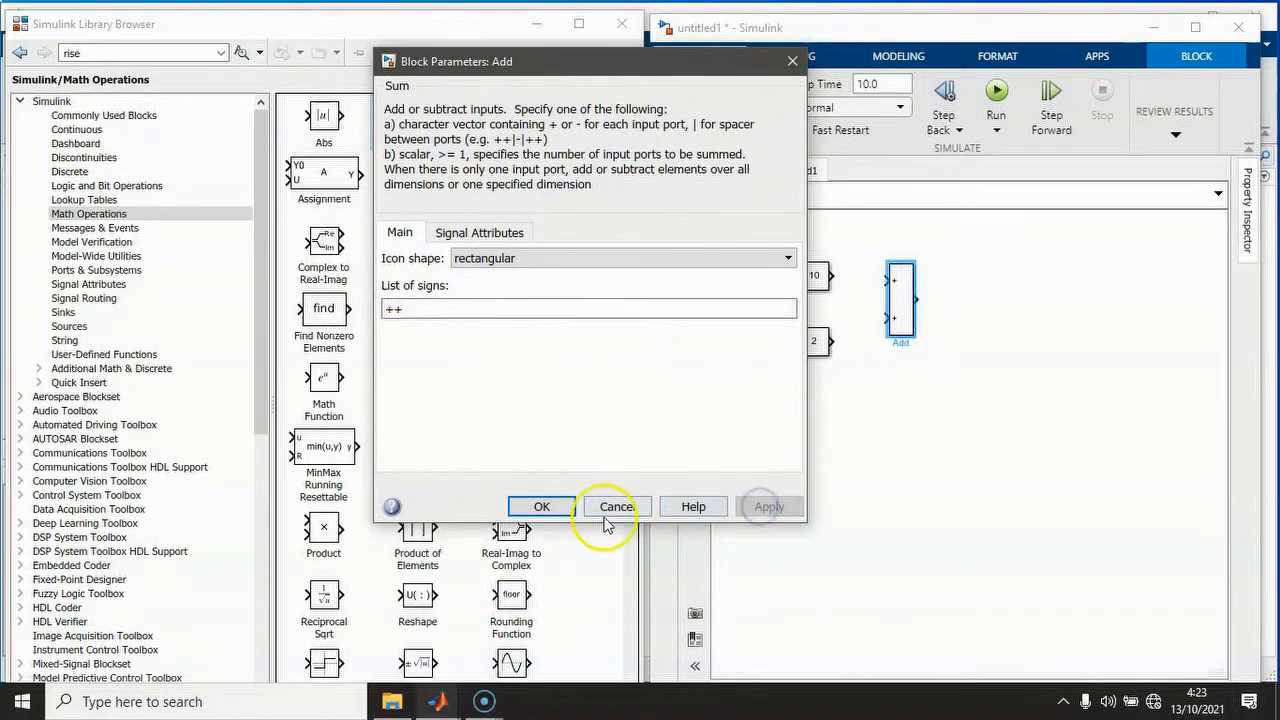
{"action": "left_click", "coordinate": [543, 507]}
- Connect the constants 10 and 2 to the Add block's inputs and attach a Display block from Sinks to its output
{"action": "left_click_drag", "start_coordinate": [831, 275], "coordinate": [882, 279]}
{"action": "left_click_drag", "start_coordinate": [831, 341], "coordinate": [889, 319]}
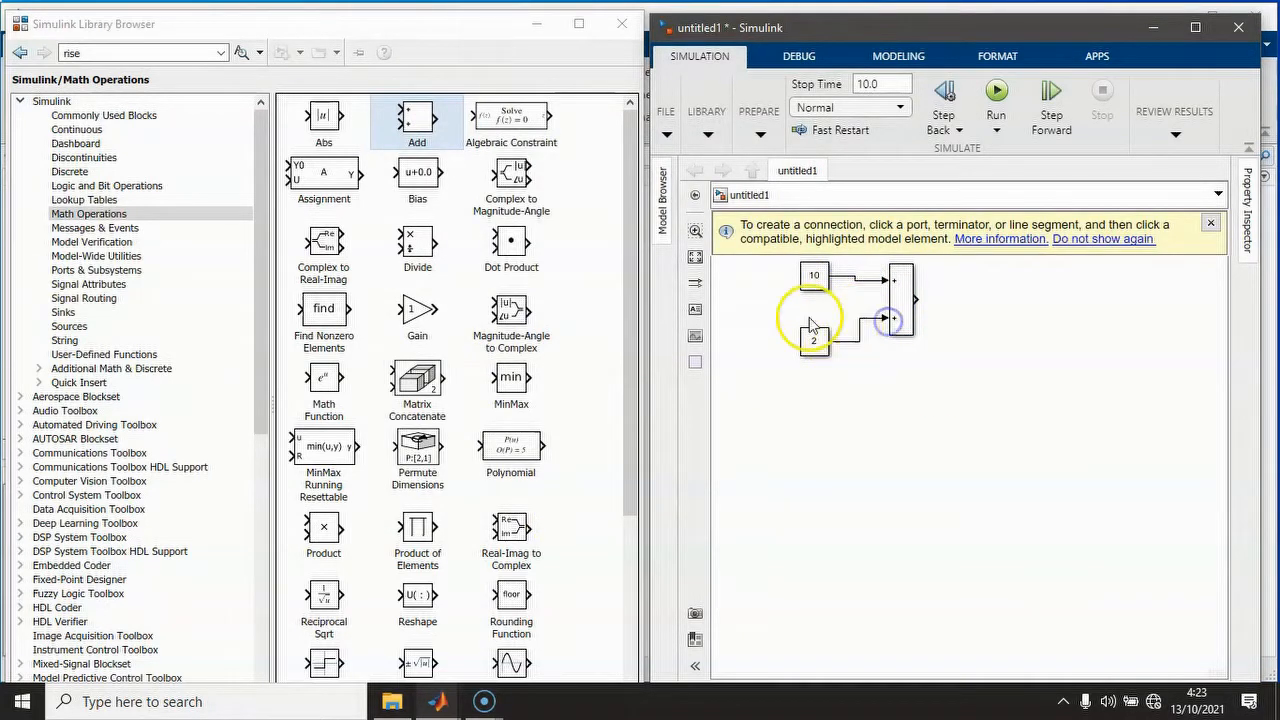
{"action": "left_click", "coordinate": [68, 312]}
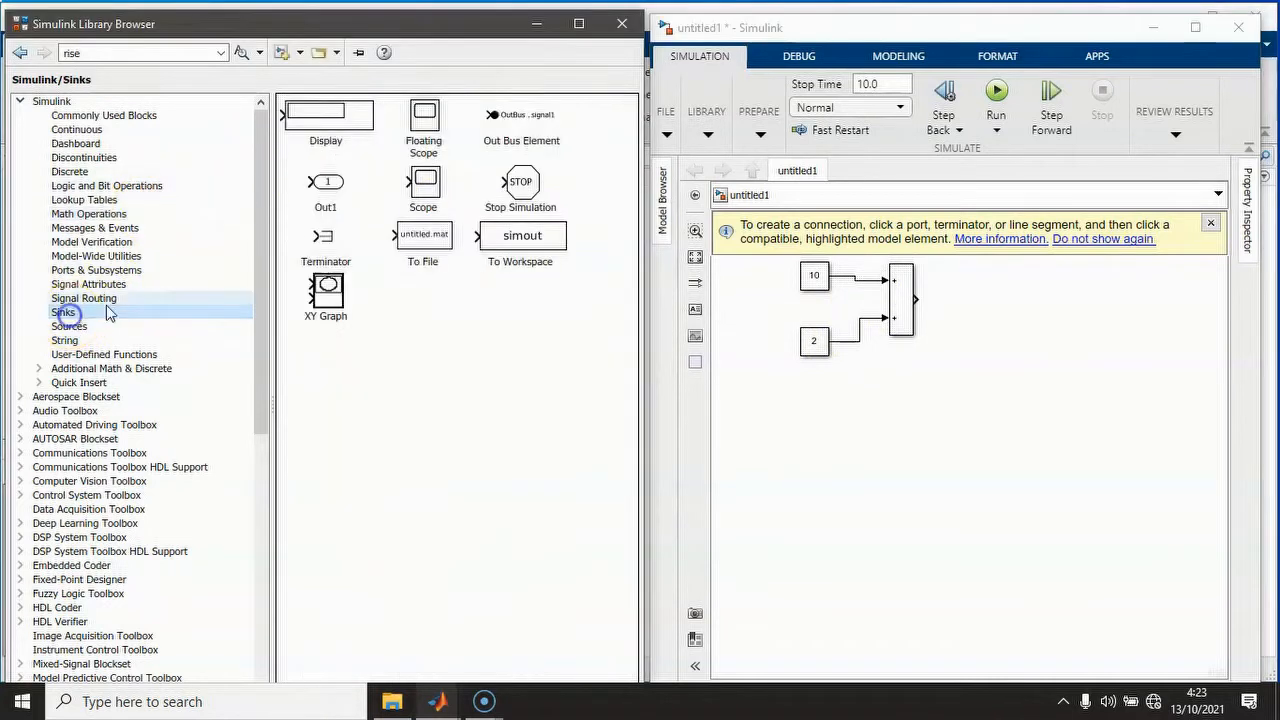
{"action": "left_click", "coordinate": [1210, 222]}
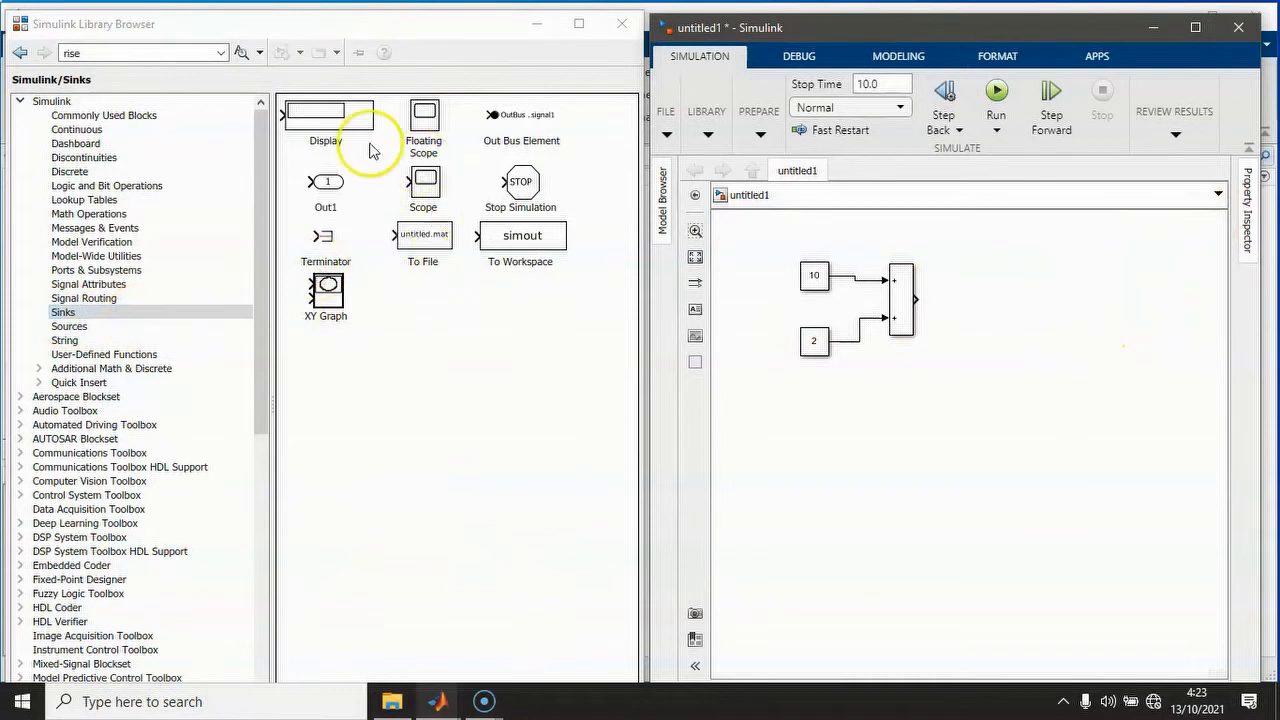
{"action": "left_click_drag", "start_coordinate": [330, 125], "coordinate": [955, 294]}
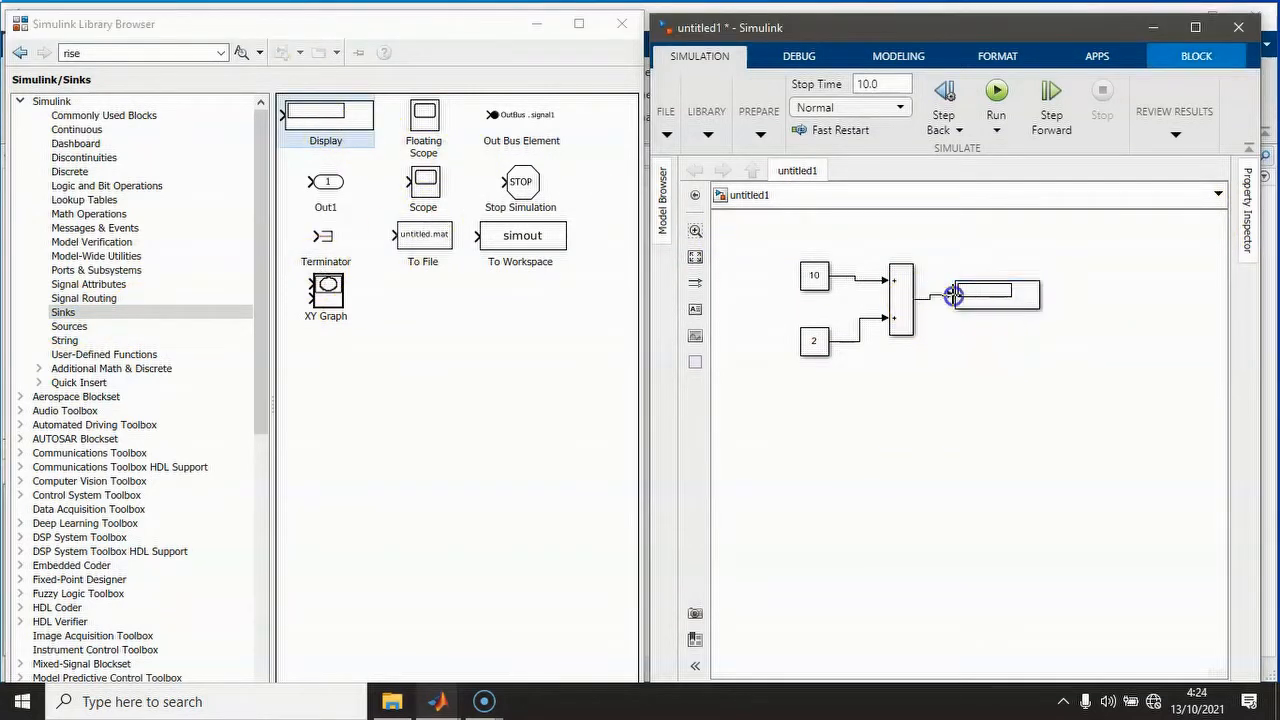
- Set the simulation stop time to 1 and run the model
{"action": "left_click", "coordinate": [877, 86]}
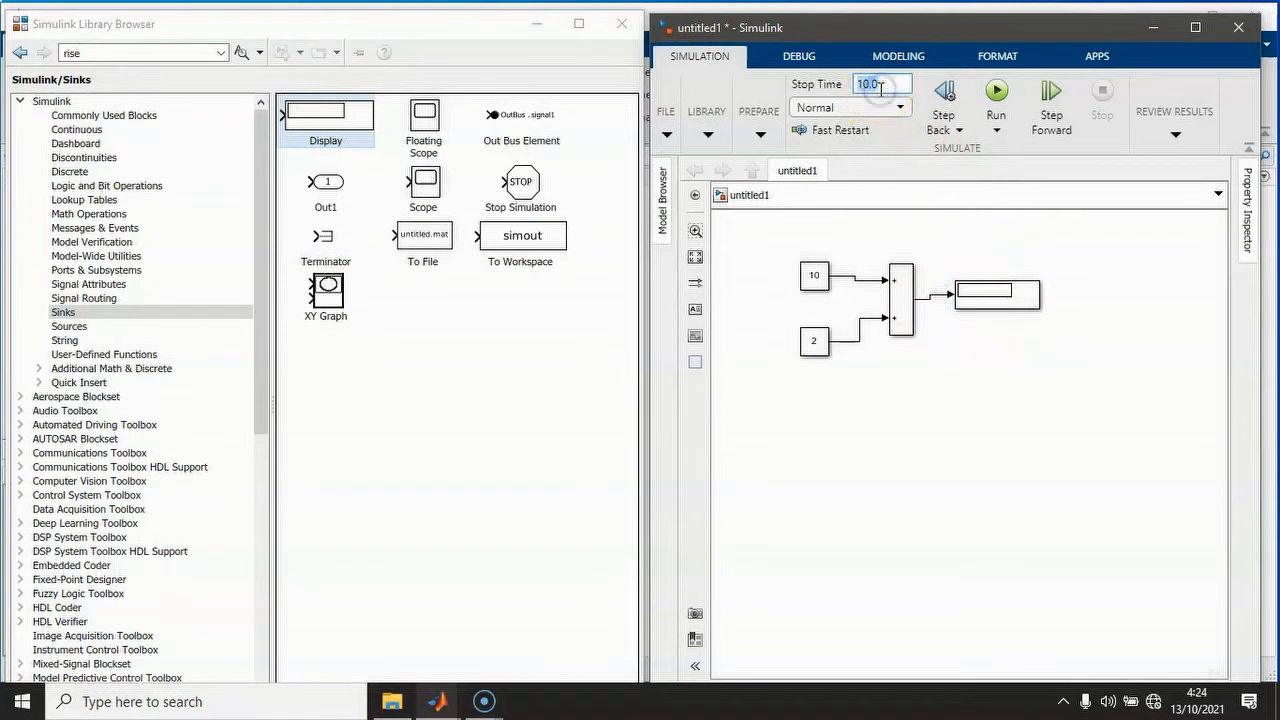
{"action": "type", "text": "1"}
{"action": "left_click", "coordinate": [997, 92]}
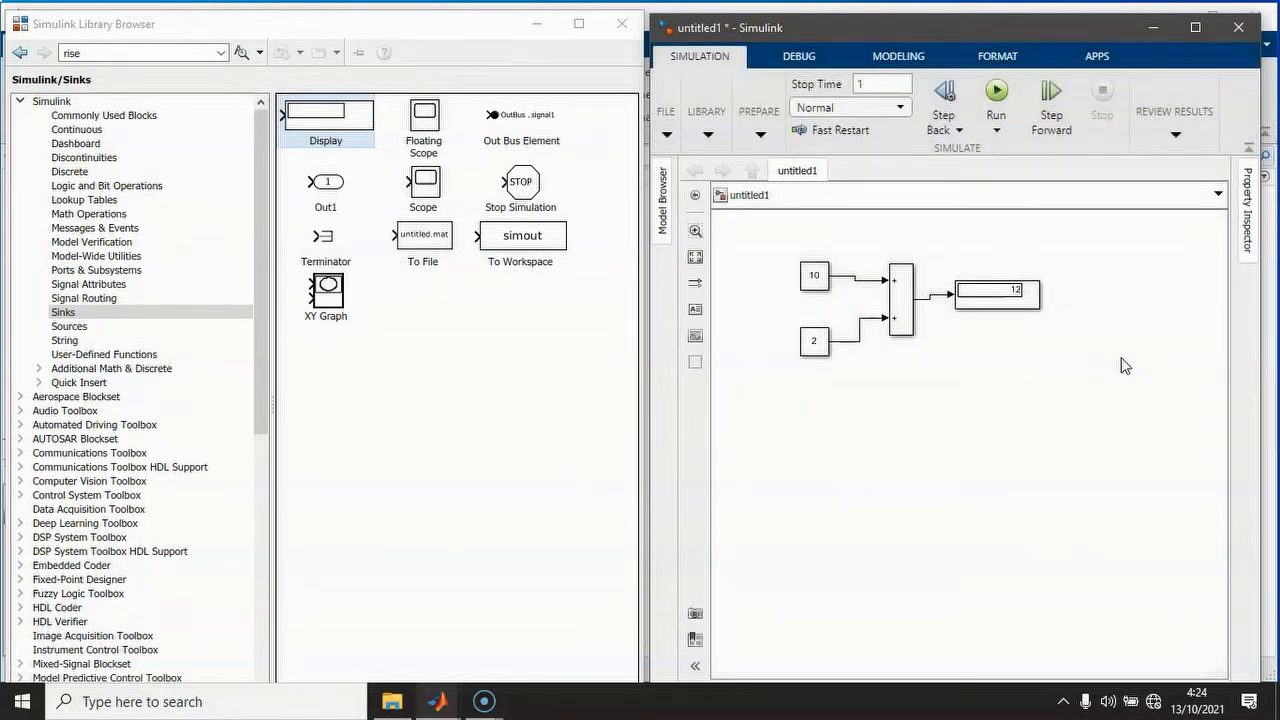
{"action": "left_click", "coordinate": [1066, 372]}
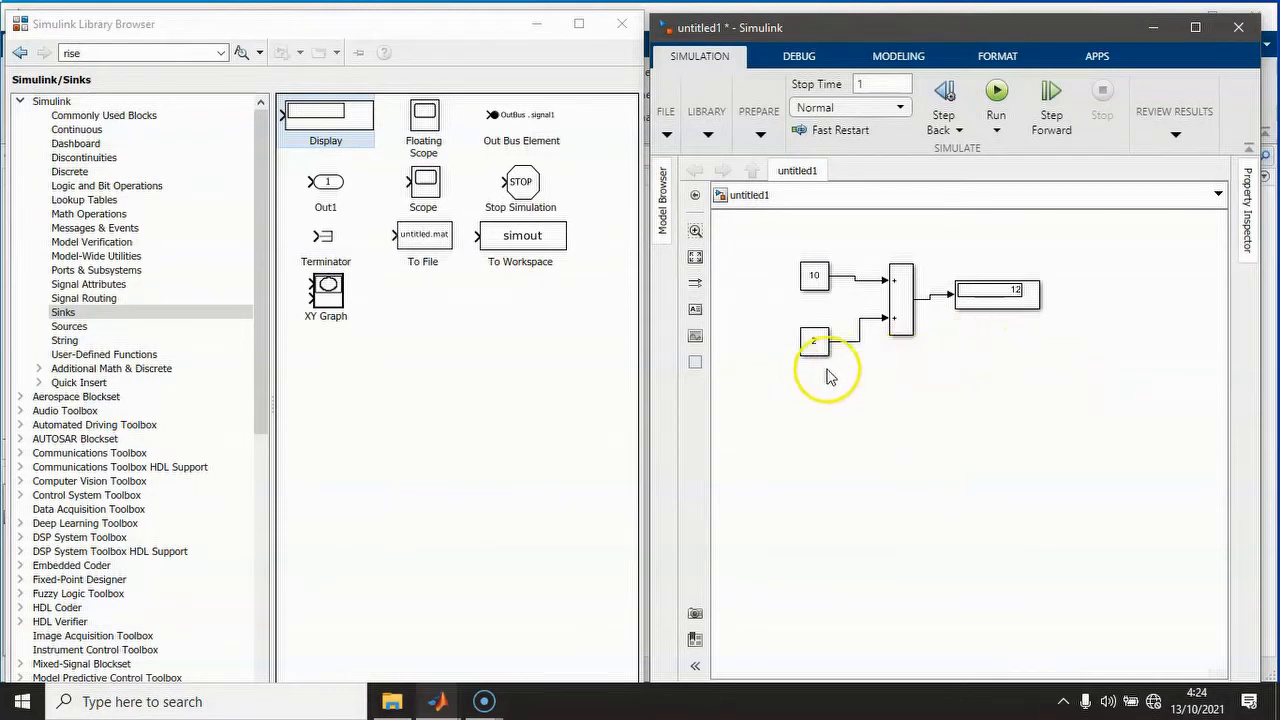
- Change the Add block's list of signs to +- and run the simulation
{"action": "double_click", "coordinate": [903, 320]}
{"action": "double_click", "coordinate": [512, 321]}
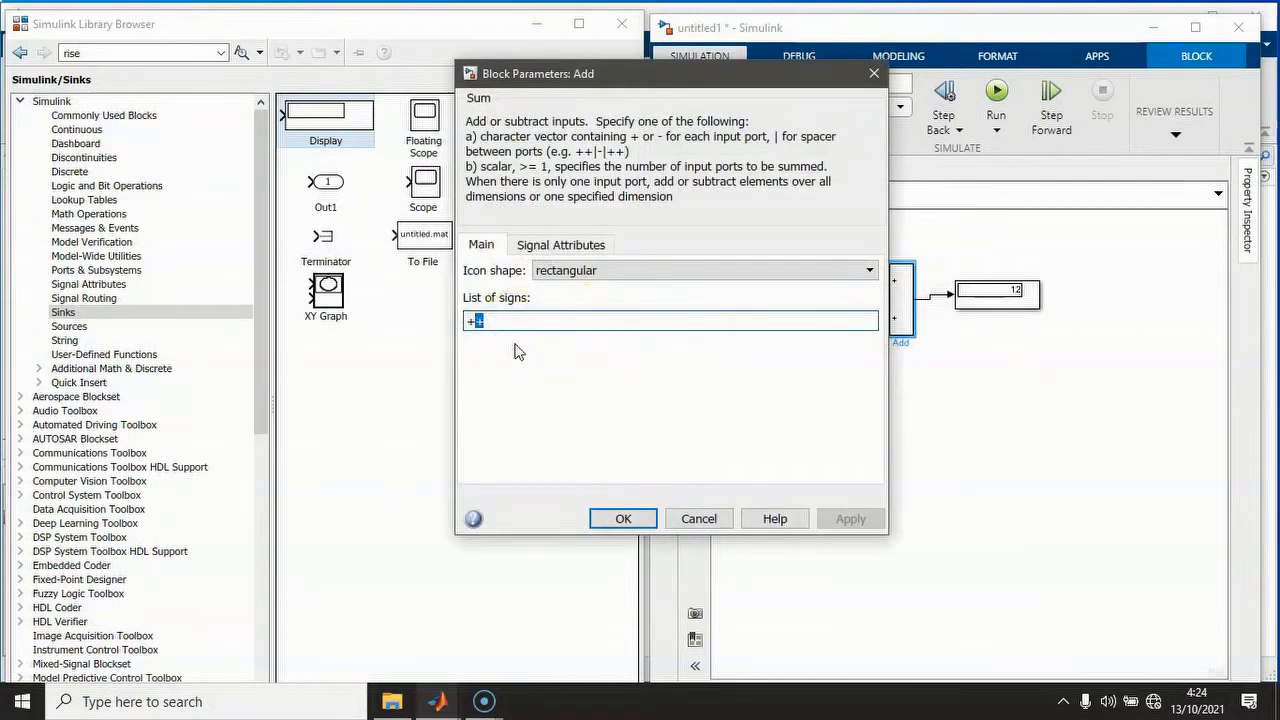
{"action": "type", "text": "-"}
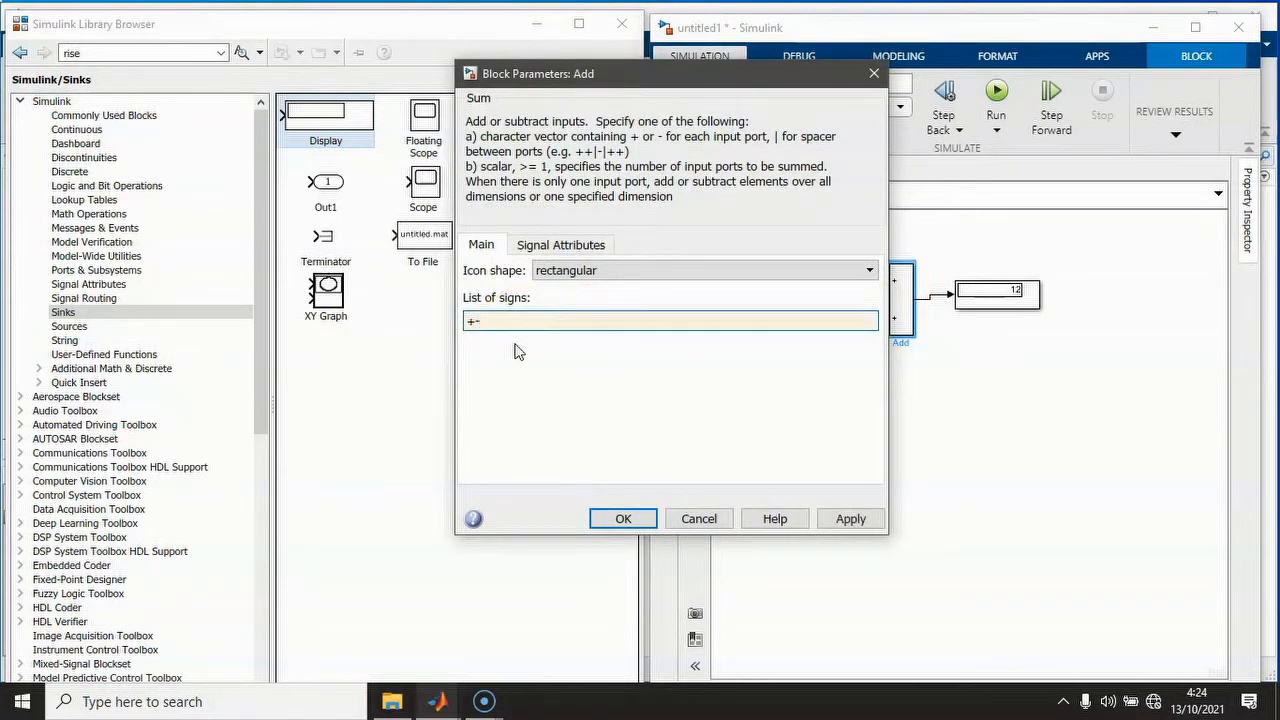
{"action": "left_click", "coordinate": [860, 518]}
{"action": "left_click", "coordinate": [632, 519]}
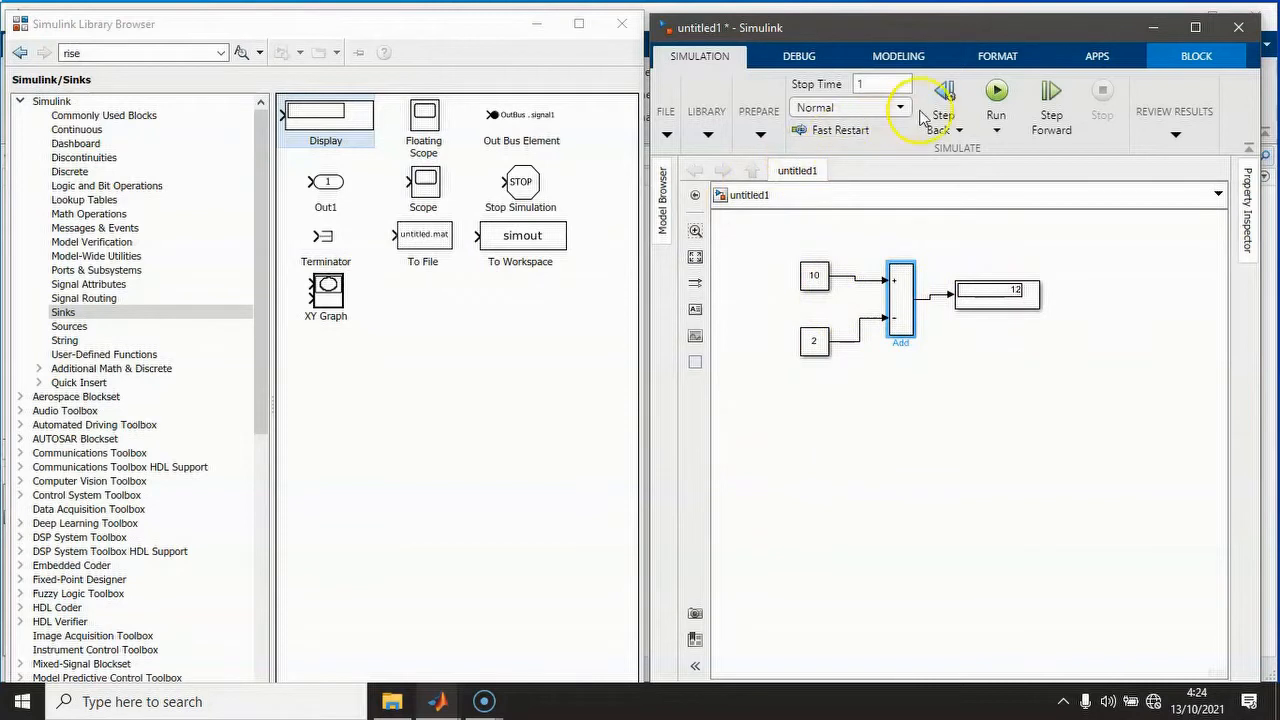
{"action": "left_click", "coordinate": [996, 92]}
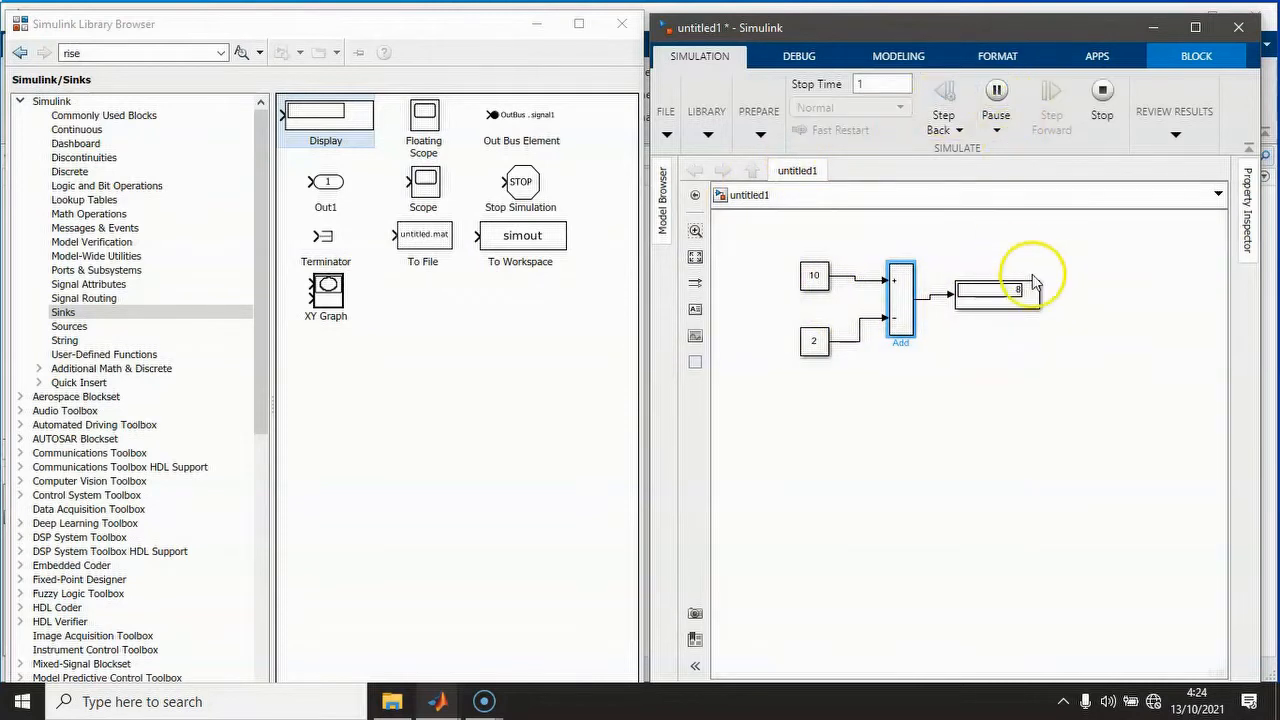
- Swap the Add block's signs to -+ so the first input is subtracted, and run the simulation
{"action": "double_click", "coordinate": [902, 297]}
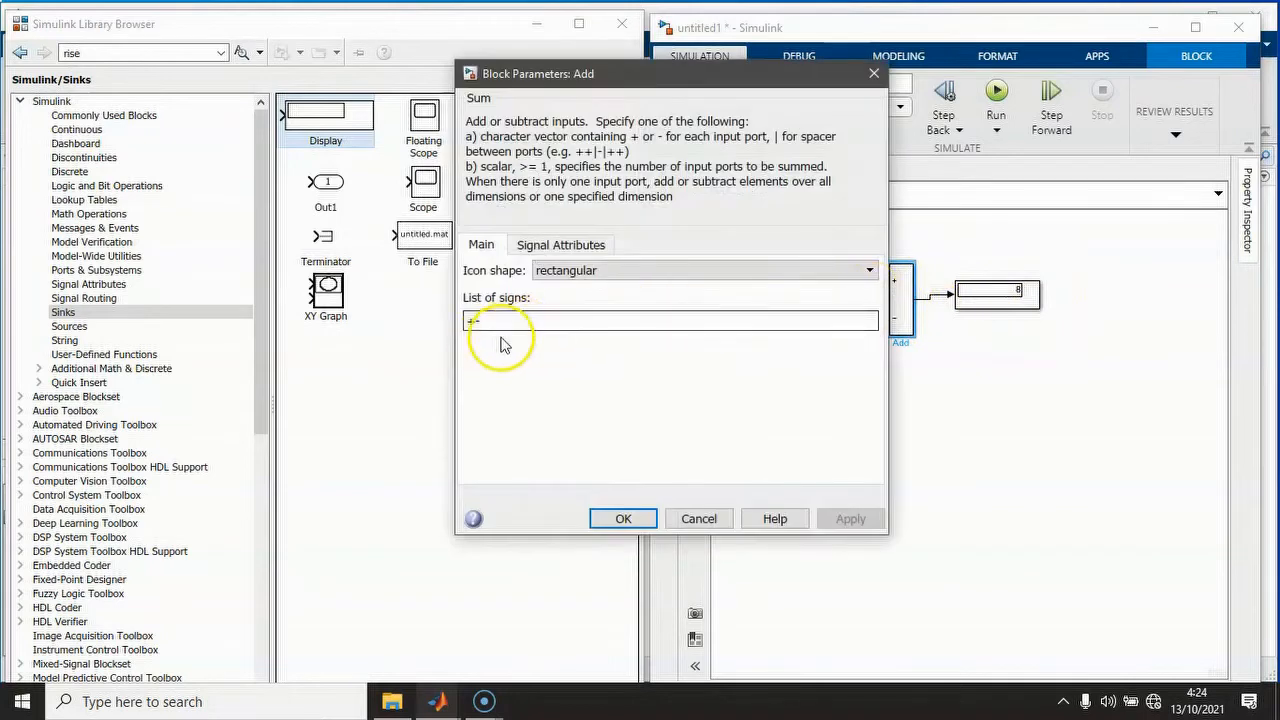
{"action": "left_click", "coordinate": [472, 321]}
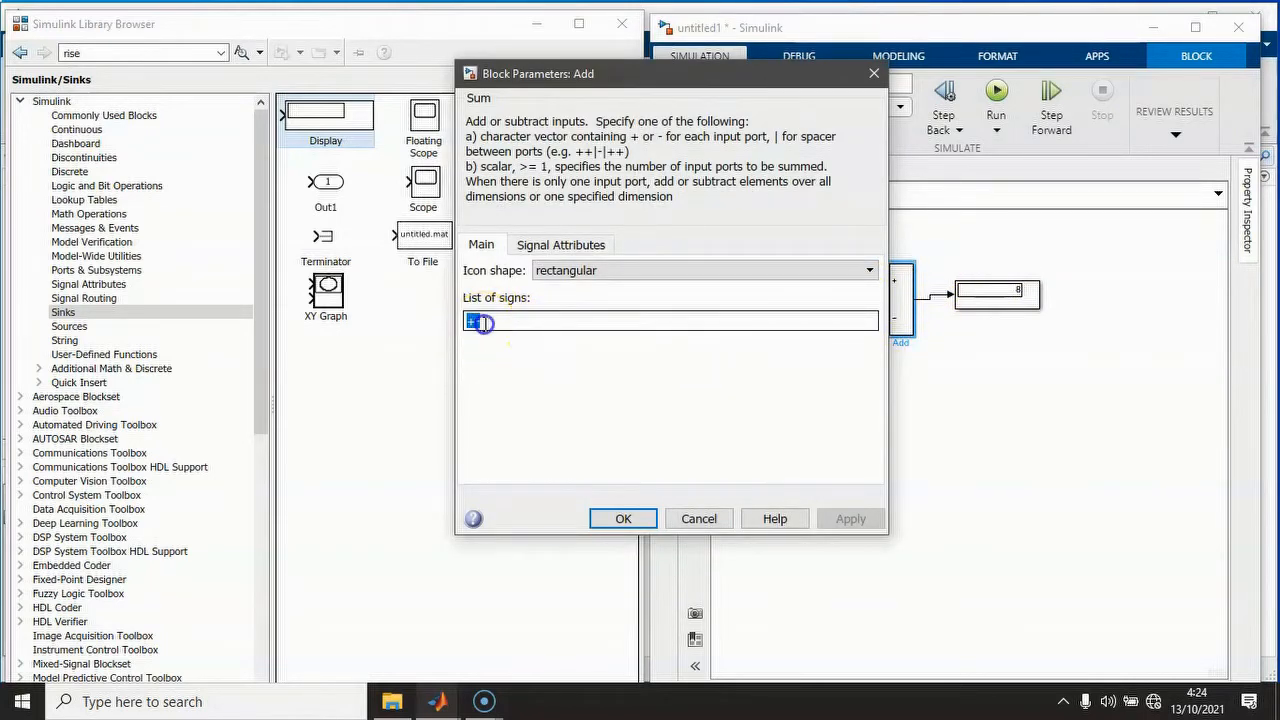
{"action": "type", "text": "-"}
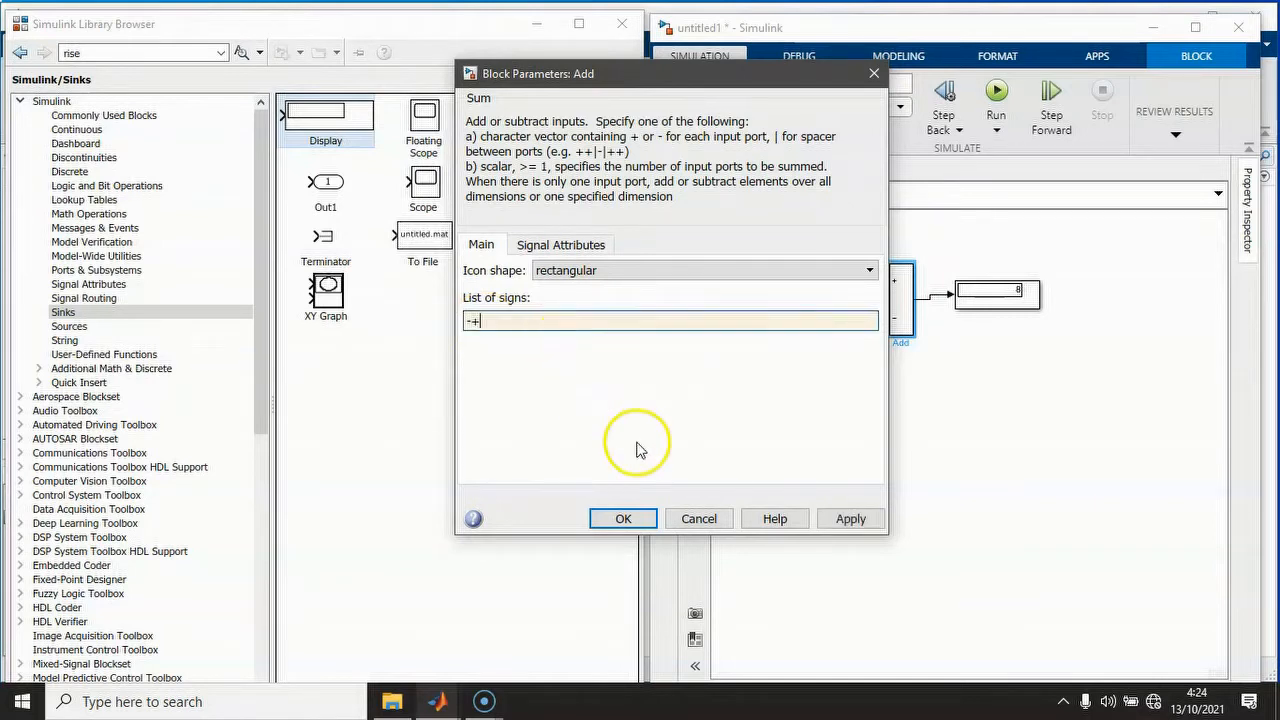
{"action": "left_click", "coordinate": [851, 519]}
{"action": "left_click", "coordinate": [624, 519]}
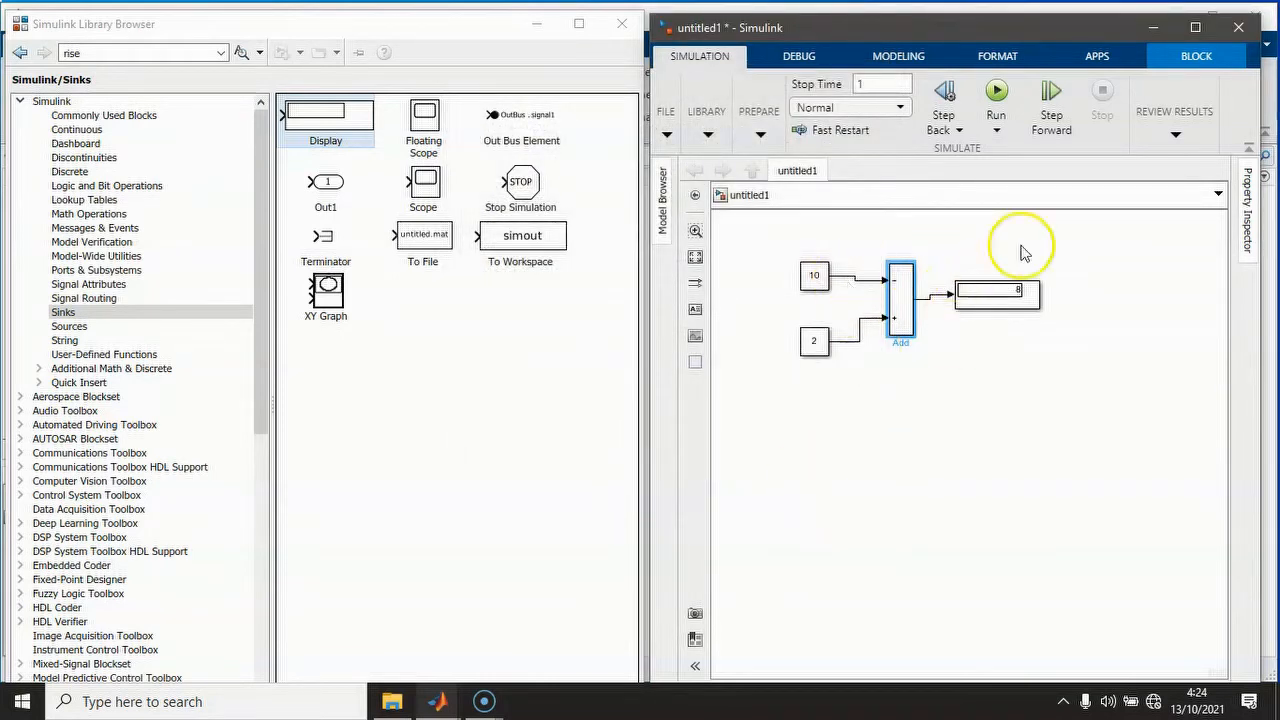
{"action": "left_click", "coordinate": [996, 92]}
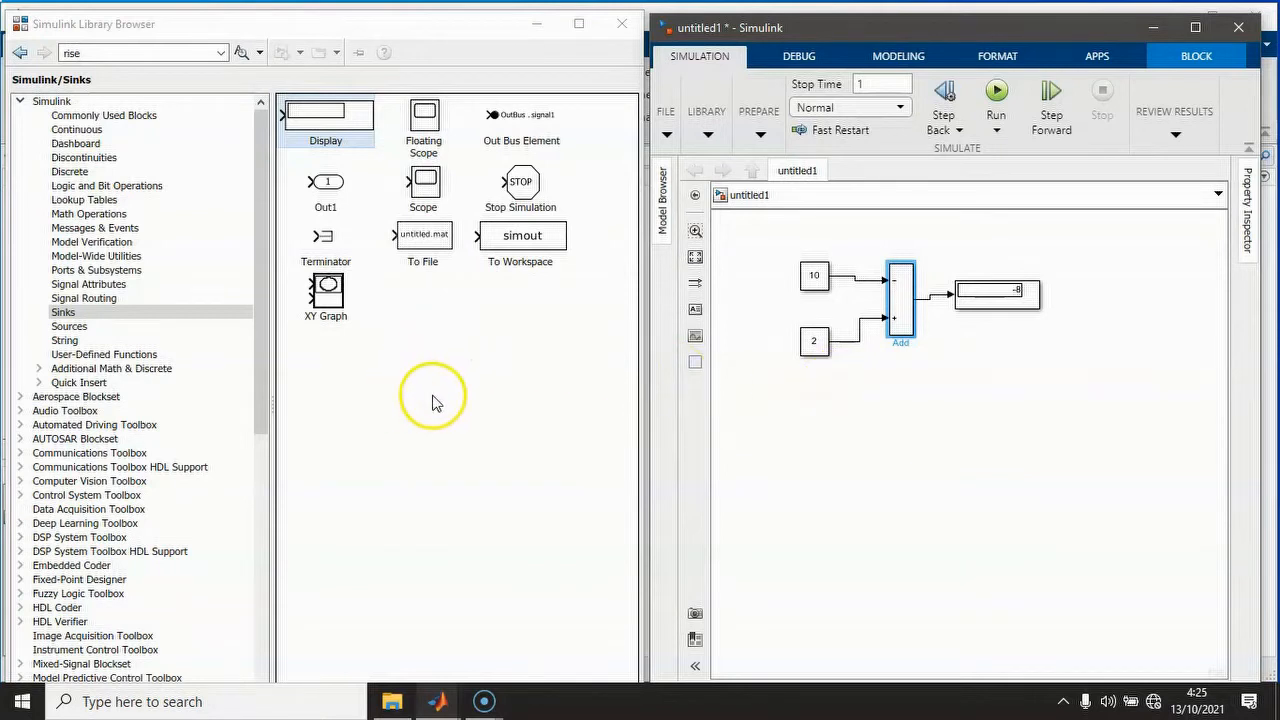
- Place a Divide block and a Product block from Math Operations below the Add block, leaving room between them
{"action": "left_click", "coordinate": [116, 216]}
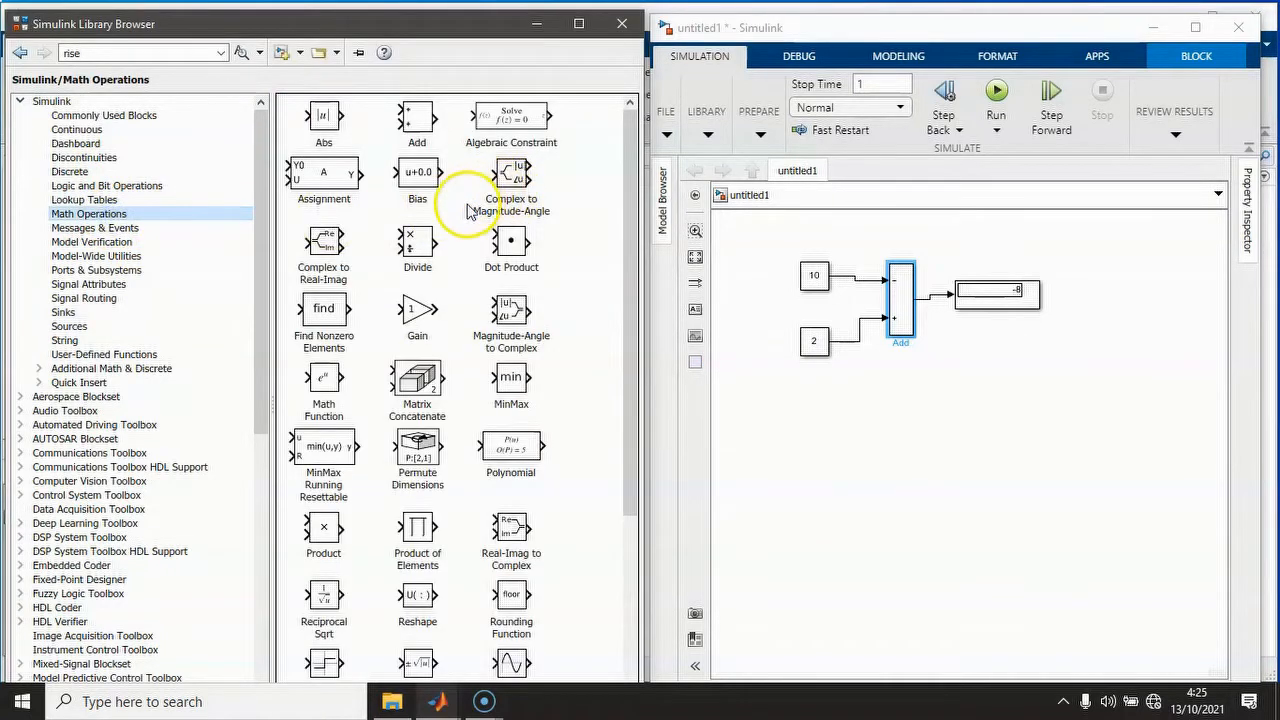
{"action": "left_click", "coordinate": [411, 246]}
{"action": "left_click_drag", "start_coordinate": [712, 355], "coordinate": [916, 402]}
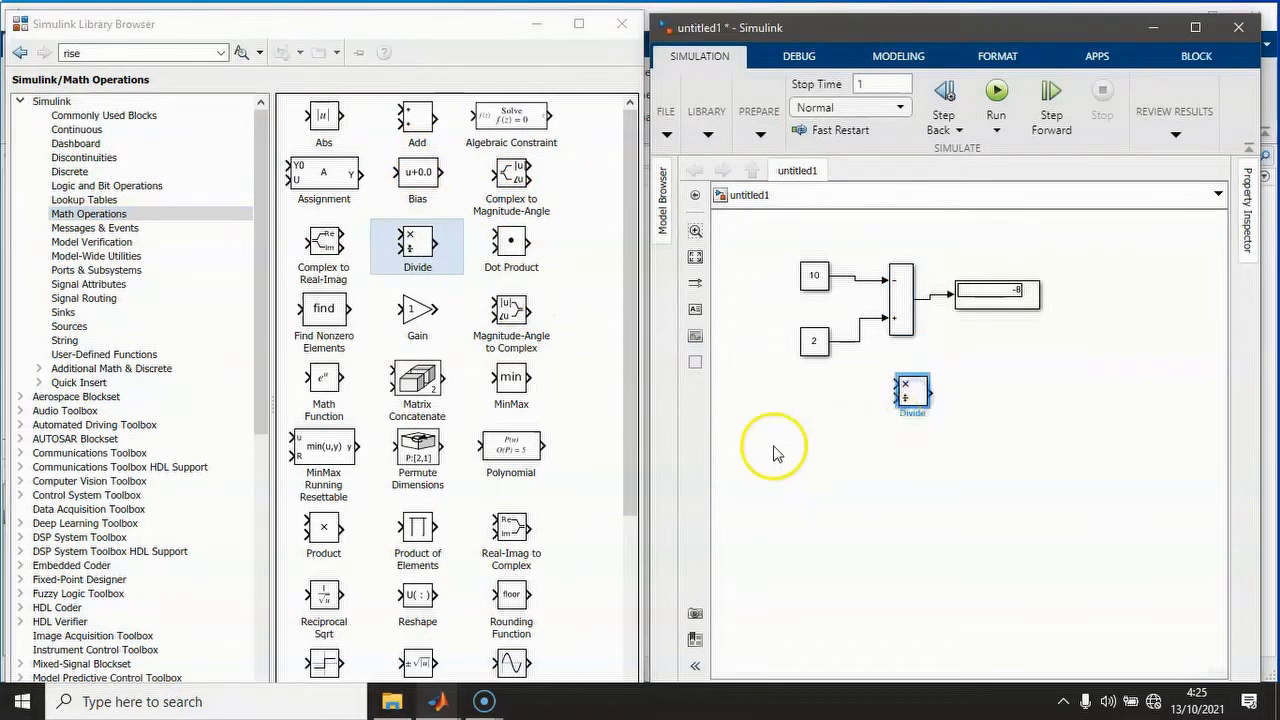
{"action": "scroll", "coordinate": [505, 279], "scroll_direction": "down", "scroll_amount": 1}
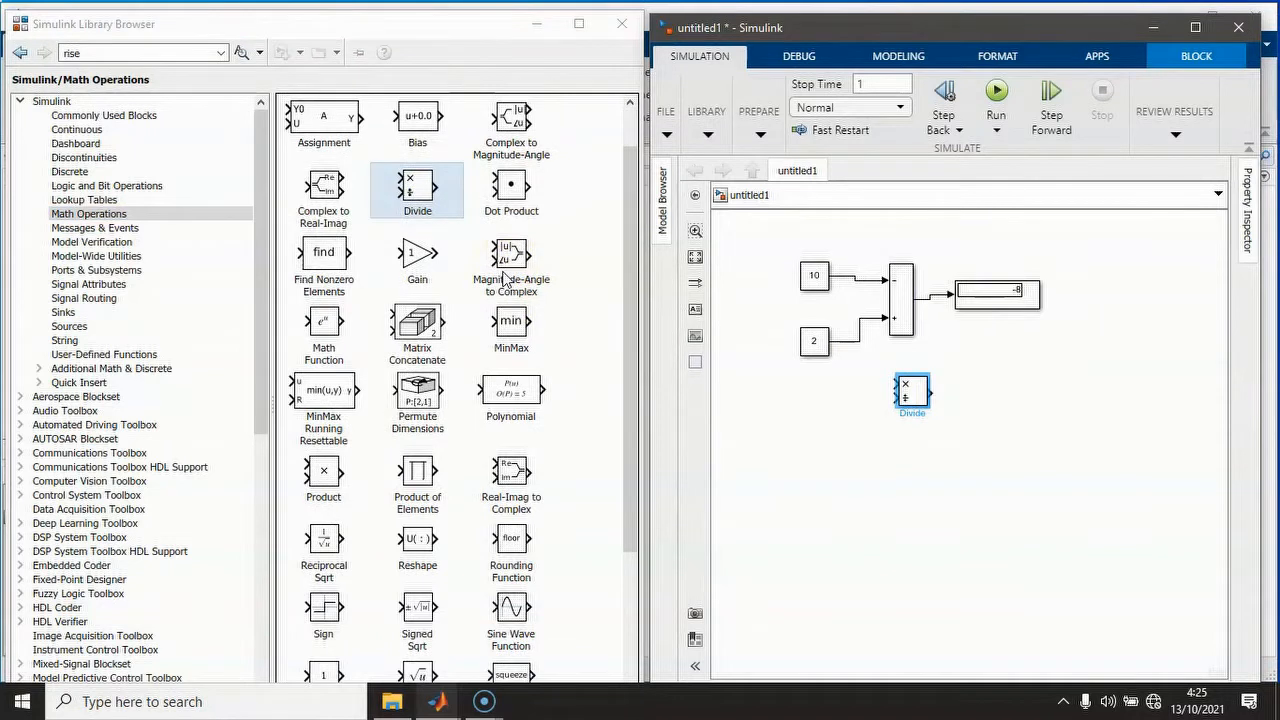
{"action": "left_click_drag", "start_coordinate": [323, 472], "coordinate": [900, 468]}
{"action": "left_click_drag", "start_coordinate": [911, 392], "coordinate": [941, 490]}
- Position the Divide block under the Product block and branch the constants 10 and 2 into the inputs of both blocks
{"action": "mouse_move", "coordinate": [898, 466]}
{"action": "left_mouse_down"}
{"action": "mouse_move", "coordinate": [906, 382]}
{"action": "mouse_move", "coordinate": [918, 387]}
{"action": "mouse_move", "coordinate": [866, 345]}
{"action": "mouse_move", "coordinate": [869, 290]}
{"action": "left_mouse_up"}
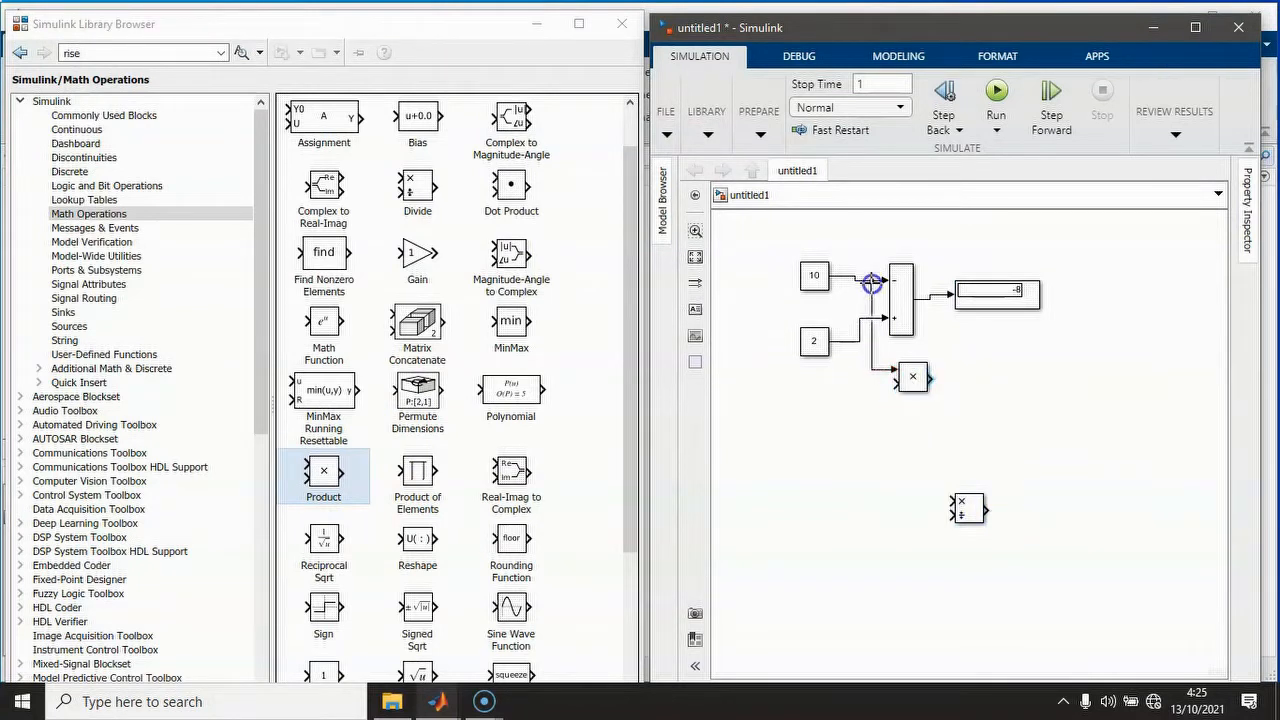
{"action": "left_click_drag", "start_coordinate": [893, 383], "coordinate": [868, 386]}
{"action": "left_click_drag", "start_coordinate": [980, 509], "coordinate": [880, 374]}
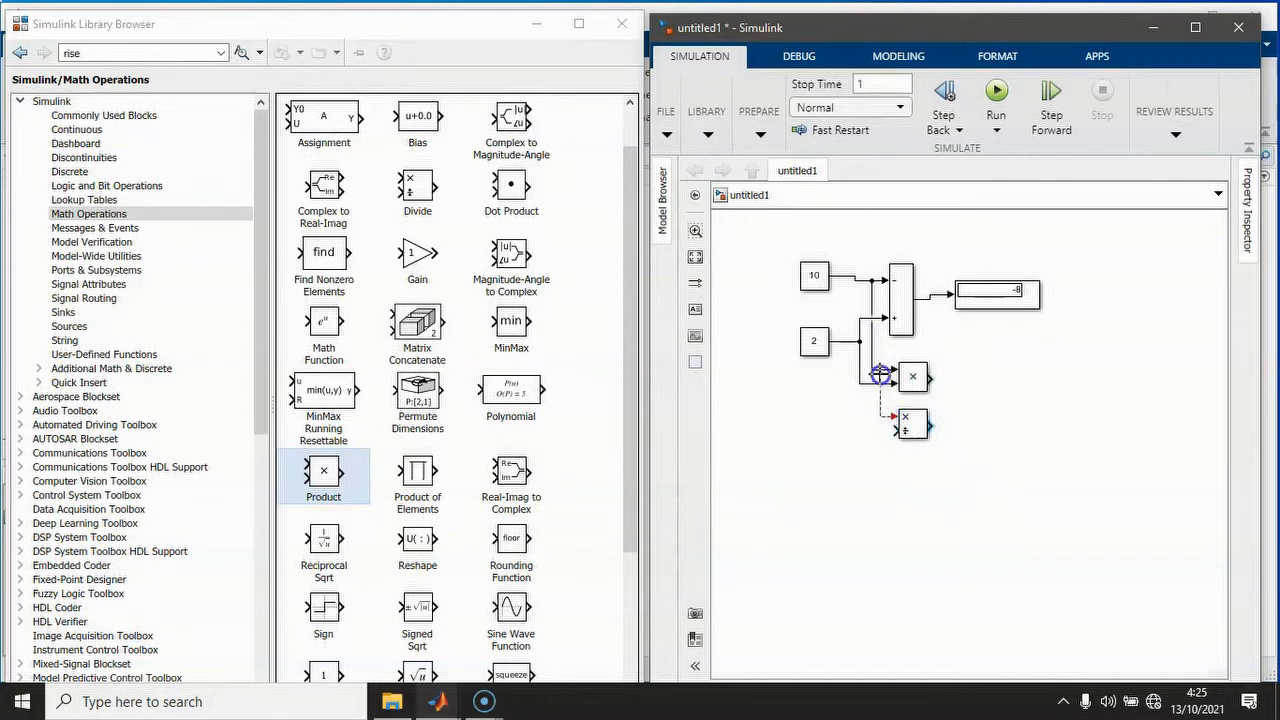
{"action": "left_click_drag", "start_coordinate": [896, 430], "coordinate": [864, 418]}
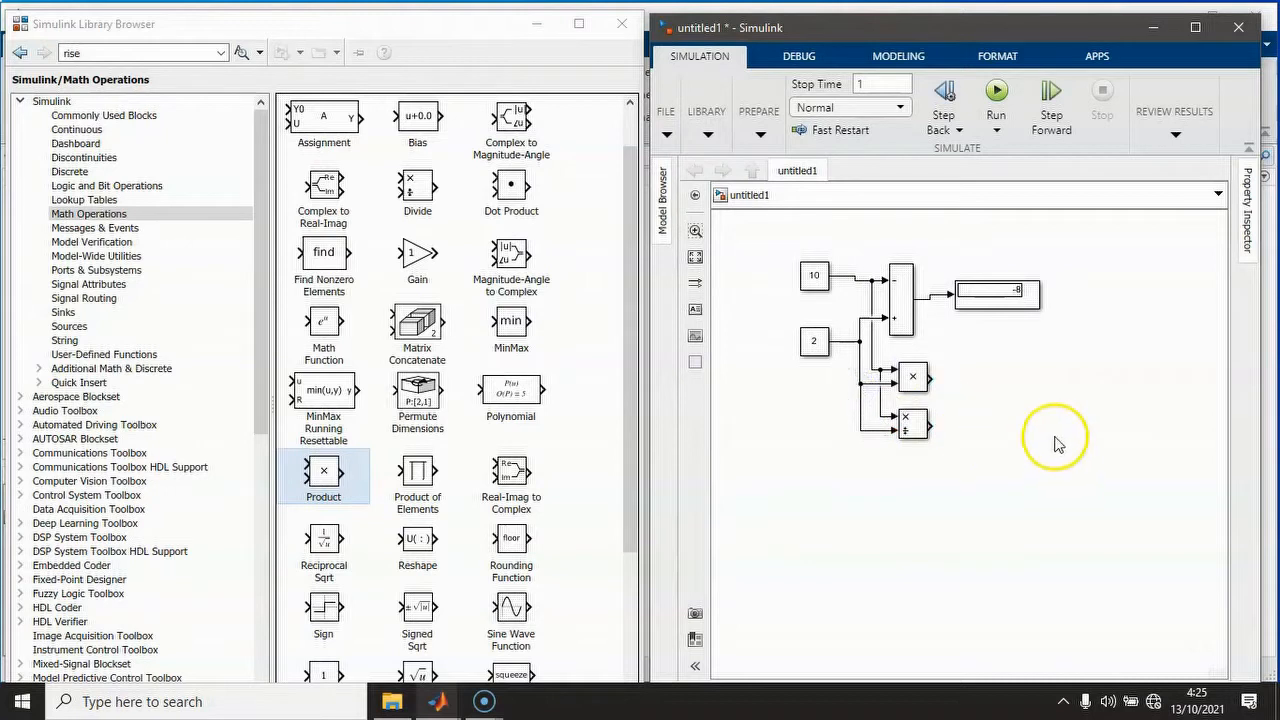
- Attach copies of the Display block to the Product and Divide outputs and run the simulation
{"action": "left_click", "coordinate": [1022, 318]}
{"action": "left_click_drag", "start_coordinate": [1022, 318], "coordinate": [1012, 421]}
{"action": "left_click_drag", "start_coordinate": [930, 427], "coordinate": [966, 421]}
{"action": "left_click_drag", "start_coordinate": [934, 377], "coordinate": [962, 375]}
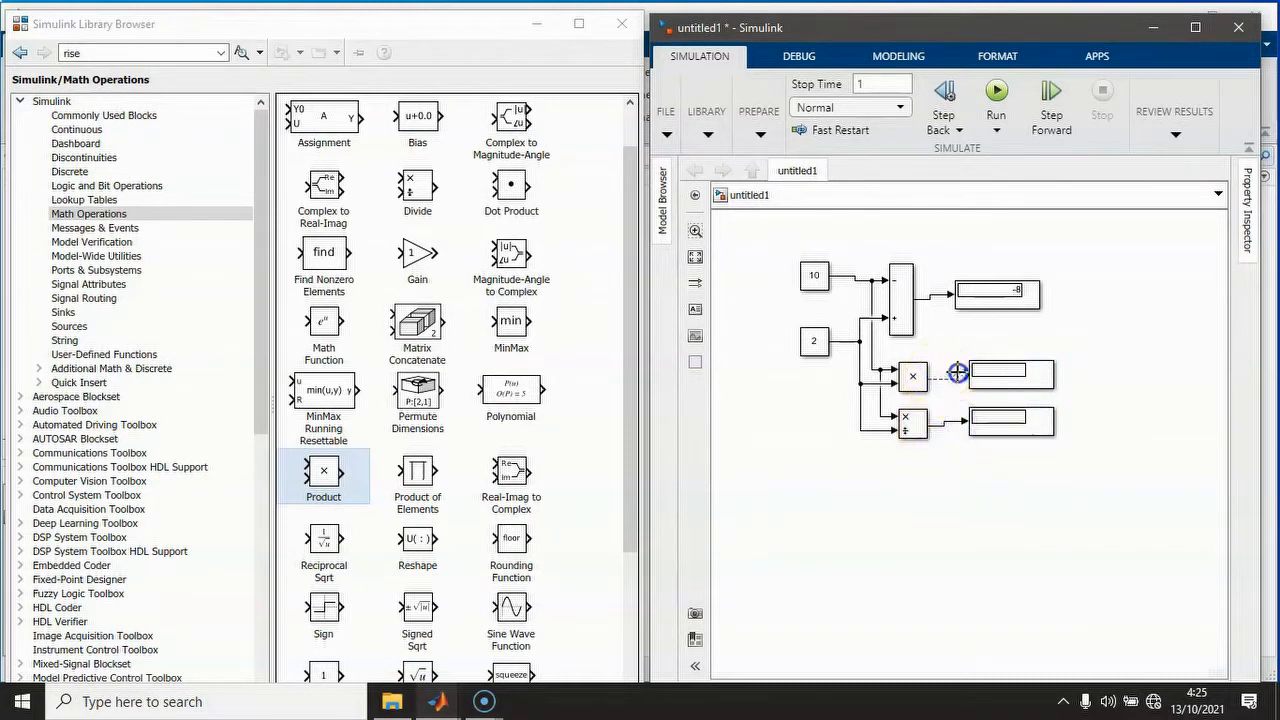
{"action": "left_click", "coordinate": [997, 95]}
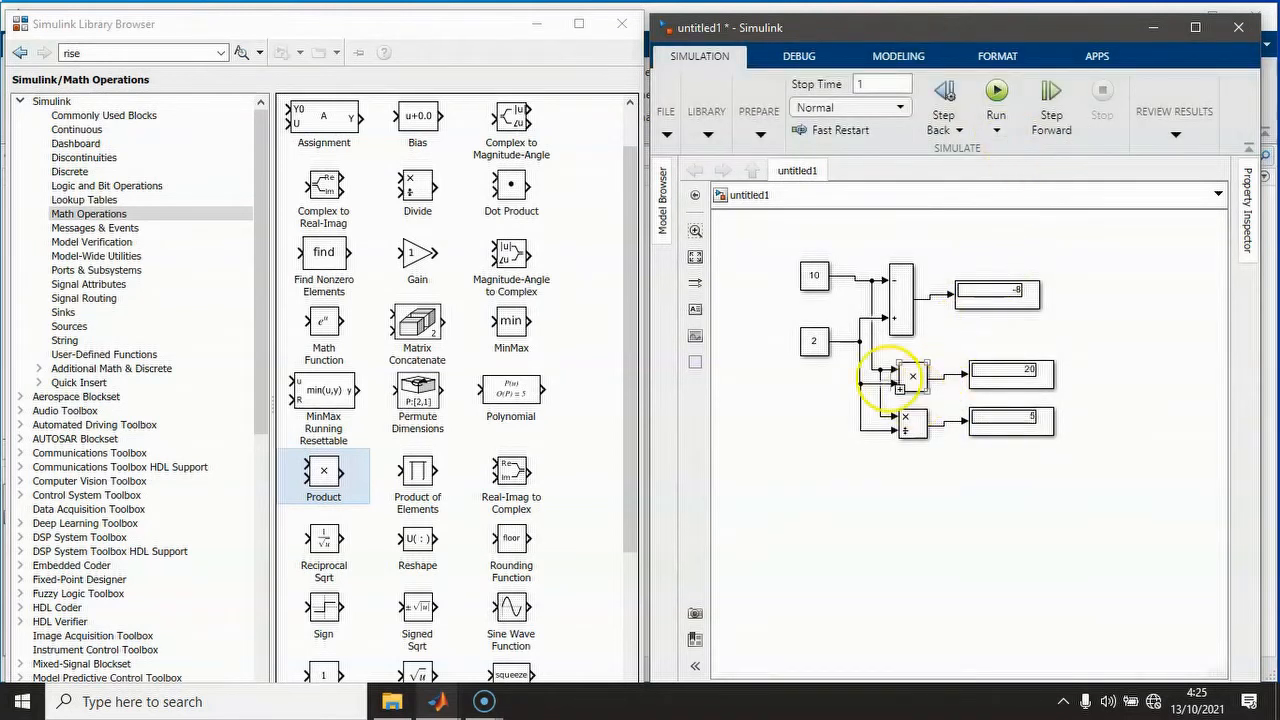
{"action": "left_click", "coordinate": [1008, 428]}
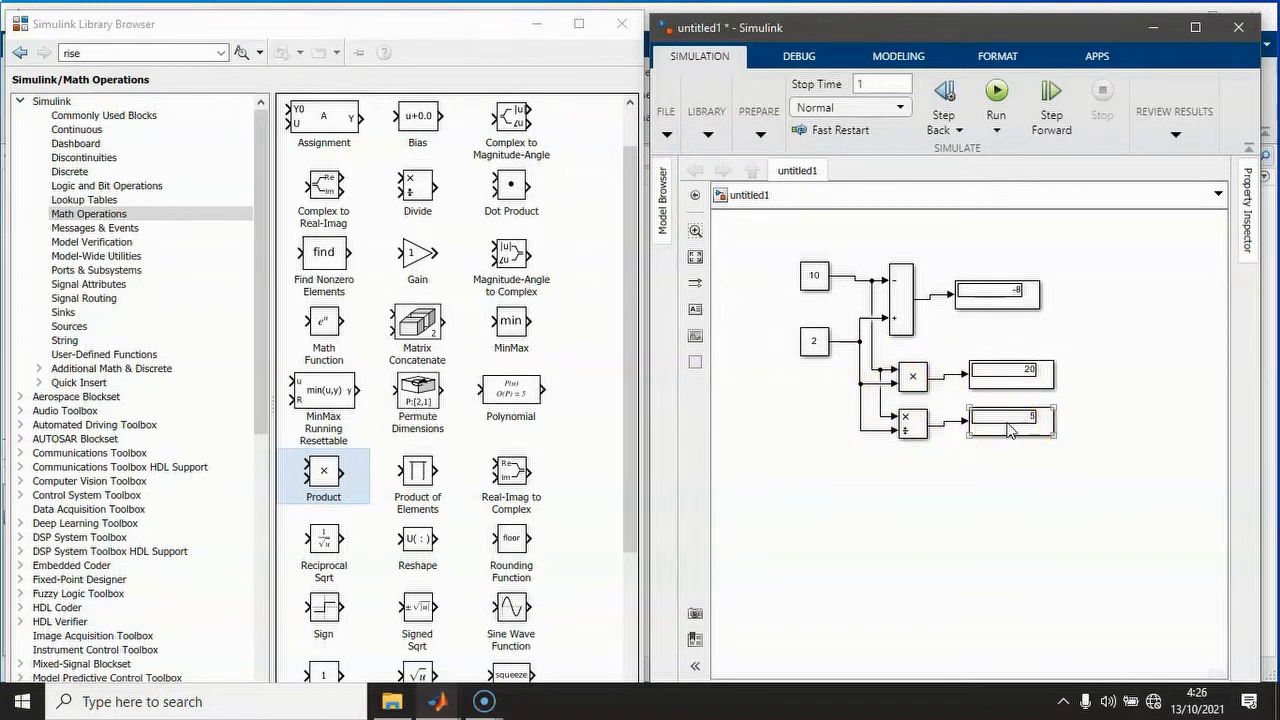
- Copy the Product block below the Divide block and feed both of its inputs from the constant 10
{"action": "left_click", "coordinate": [913, 376]}
{"action": "left_click_drag", "start_coordinate": [913, 378], "coordinate": [857, 277]}
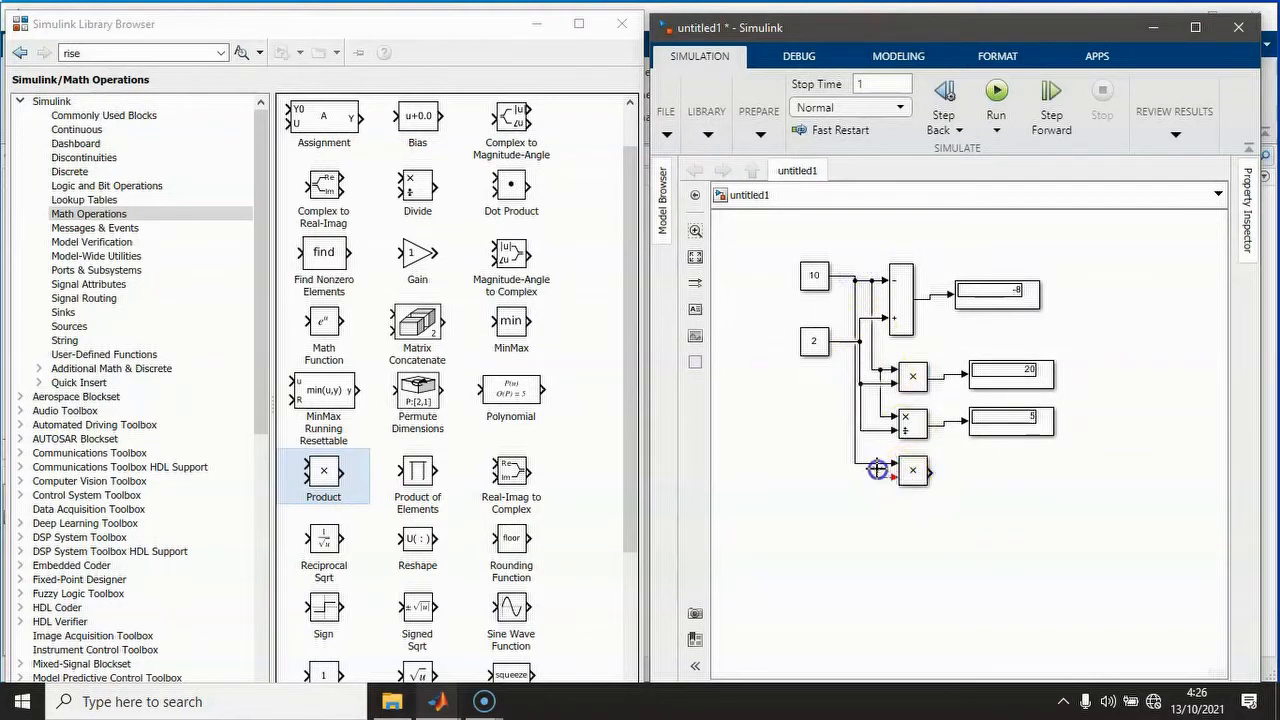
- Connect another copy of the Display block to the lower Product block's output and run the simulation
{"action": "left_click", "coordinate": [1008, 430]}
{"action": "left_click_drag", "start_coordinate": [1008, 430], "coordinate": [964, 485]}
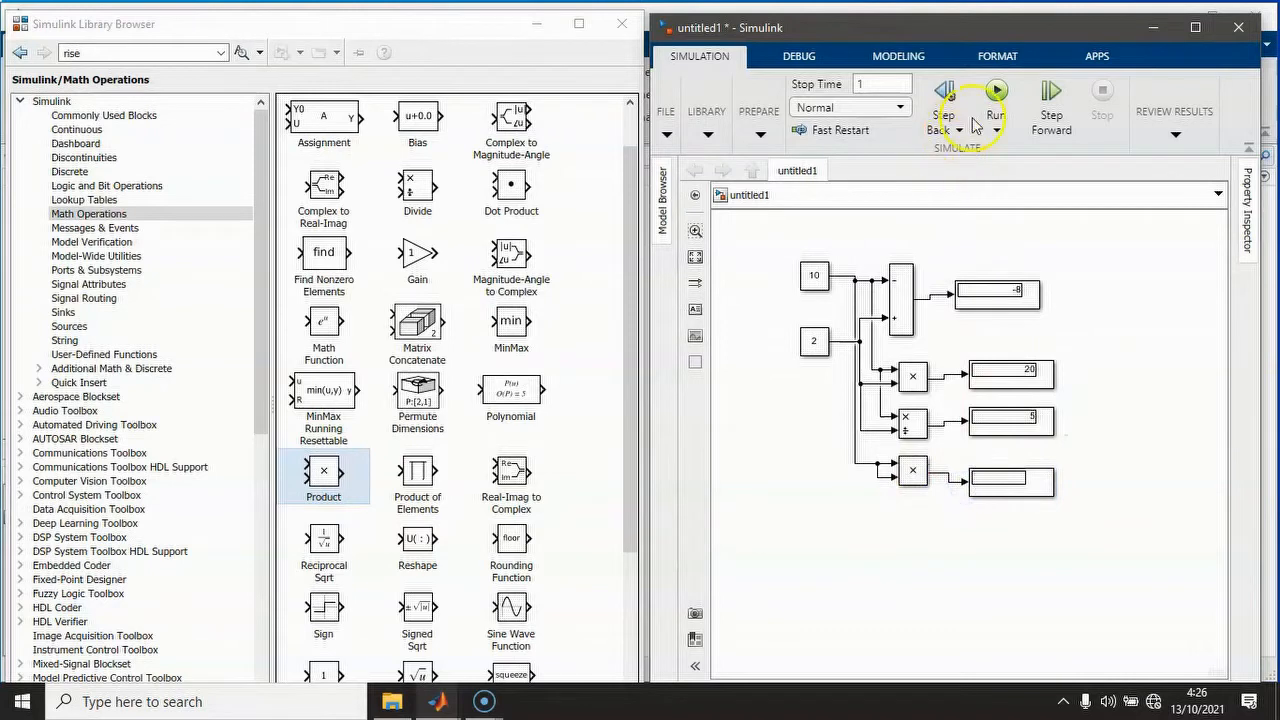
{"action": "left_click", "coordinate": [996, 92]}
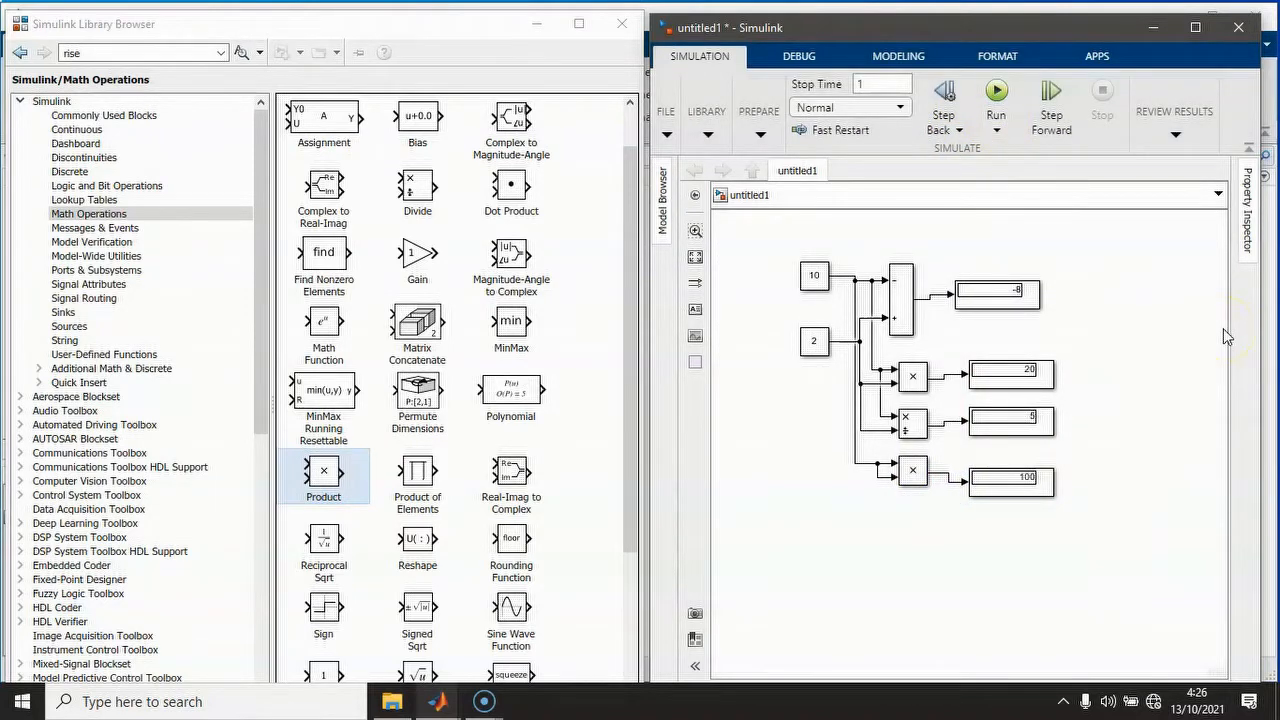
- Place a Sqrt block from Math Operations beneath the lower Product block
{"action": "scroll", "coordinate": [490, 358], "scroll_direction": "down", "scroll_amount": 2}
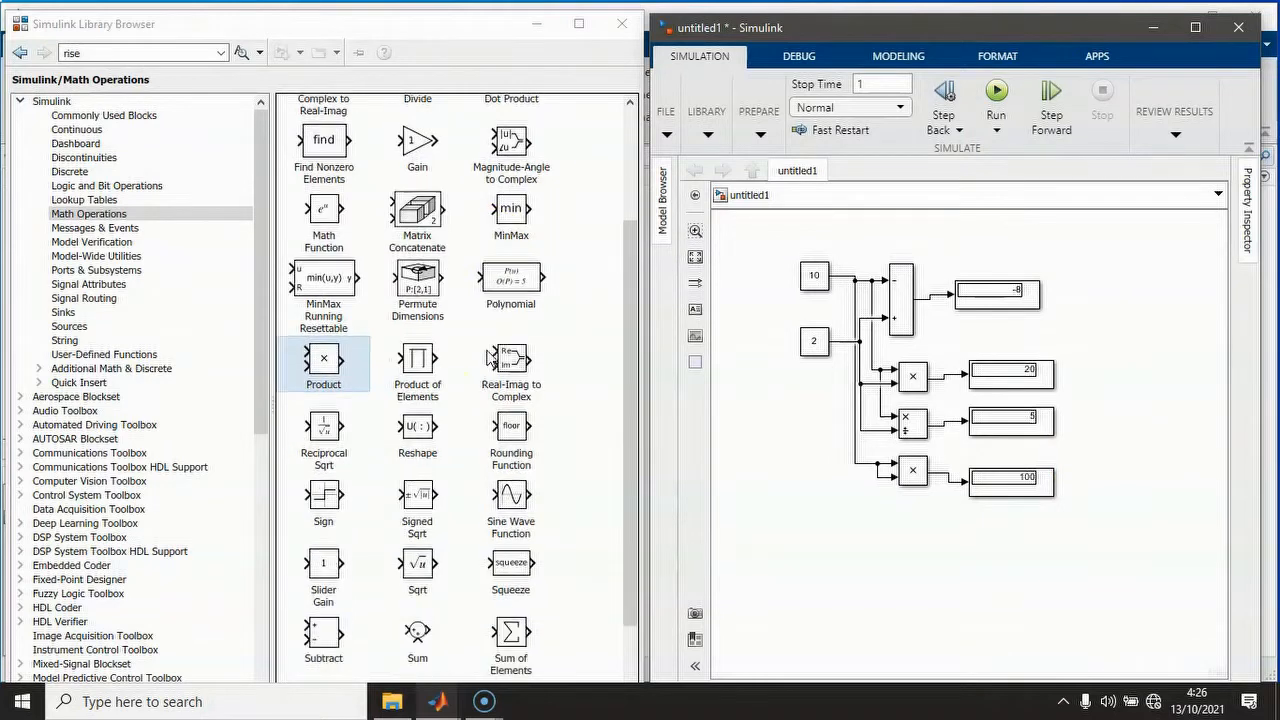
{"action": "scroll", "coordinate": [490, 358], "scroll_direction": "down", "scroll_amount": 2}
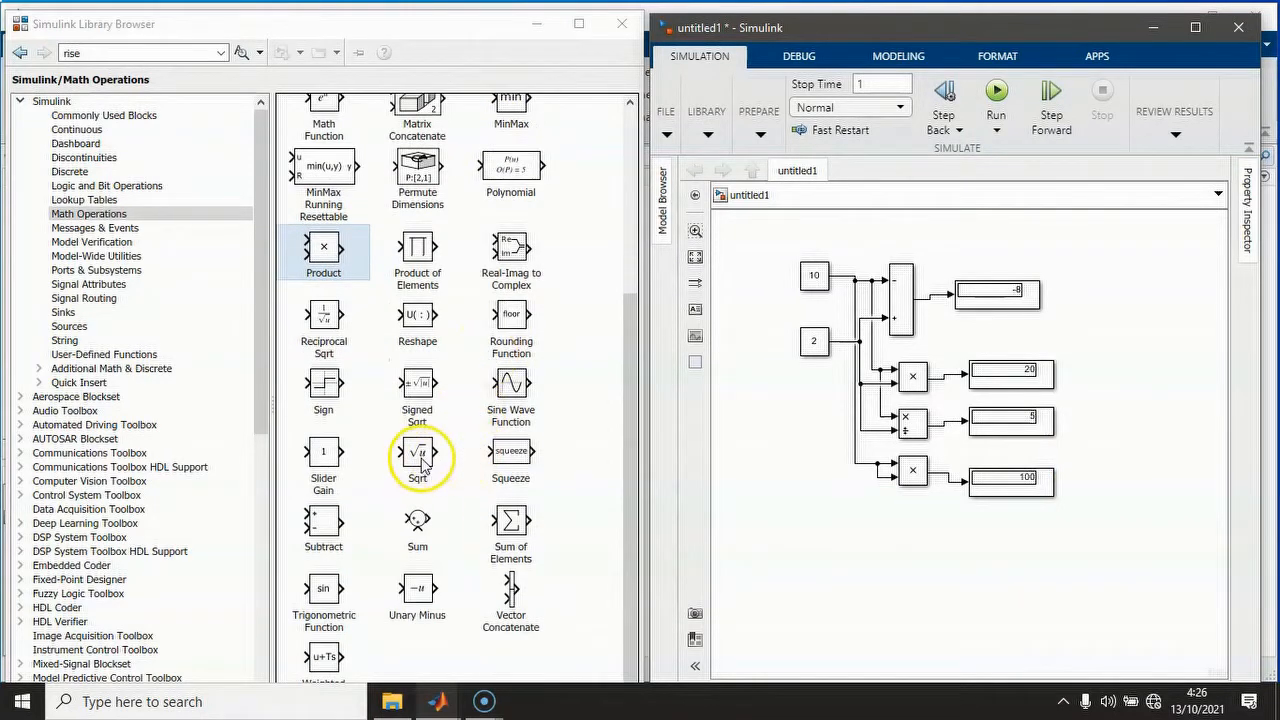
{"action": "left_click_drag", "start_coordinate": [422, 460], "coordinate": [476, 484]}
{"action": "left_click_drag", "start_coordinate": [641, 538], "coordinate": [917, 530]}
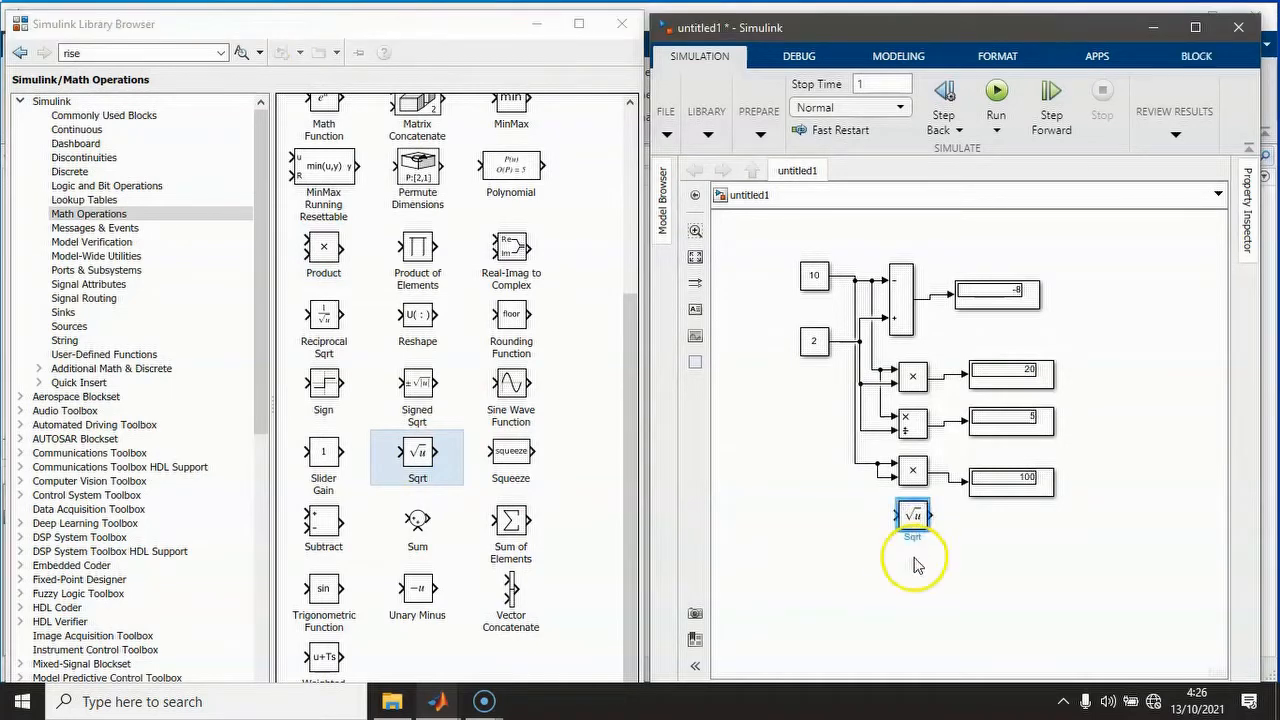
{"action": "left_click", "coordinate": [906, 538]}
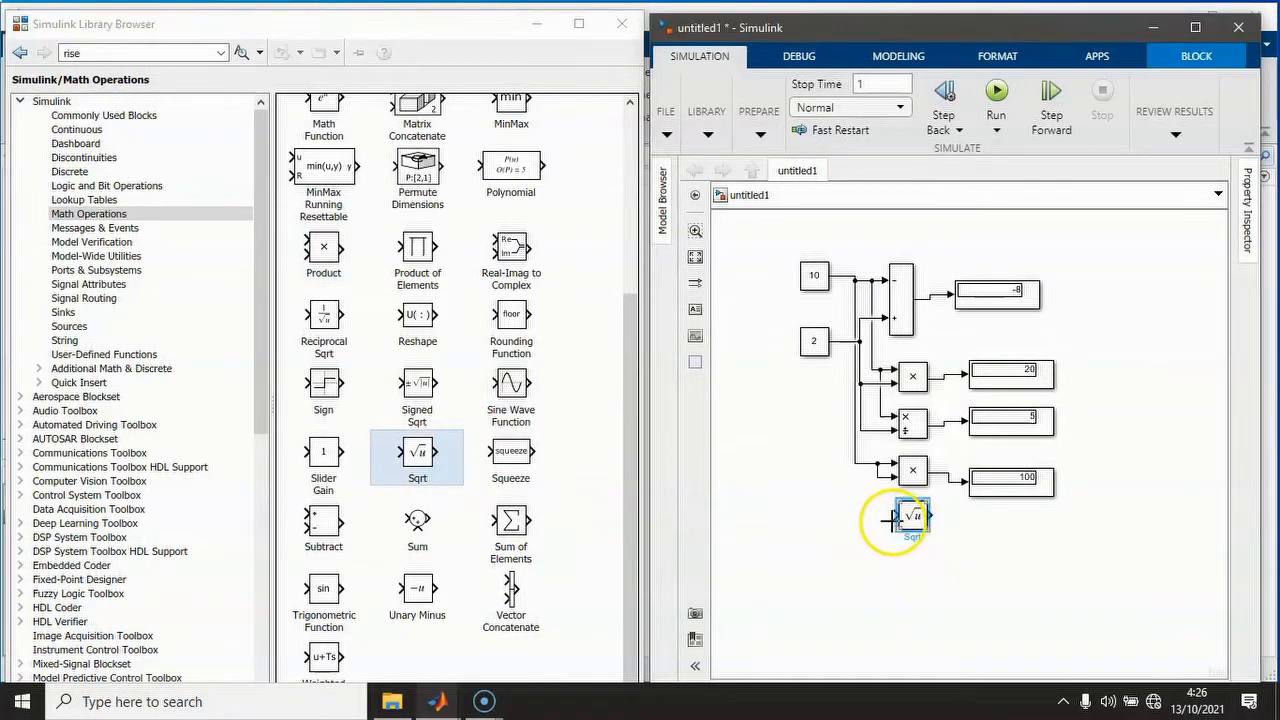
- Feed the Sqrt block from the constant 10, attach a copy of the Display block to its output, and run the simulation
{"action": "left_click_drag", "start_coordinate": [888, 520], "coordinate": [849, 485]}
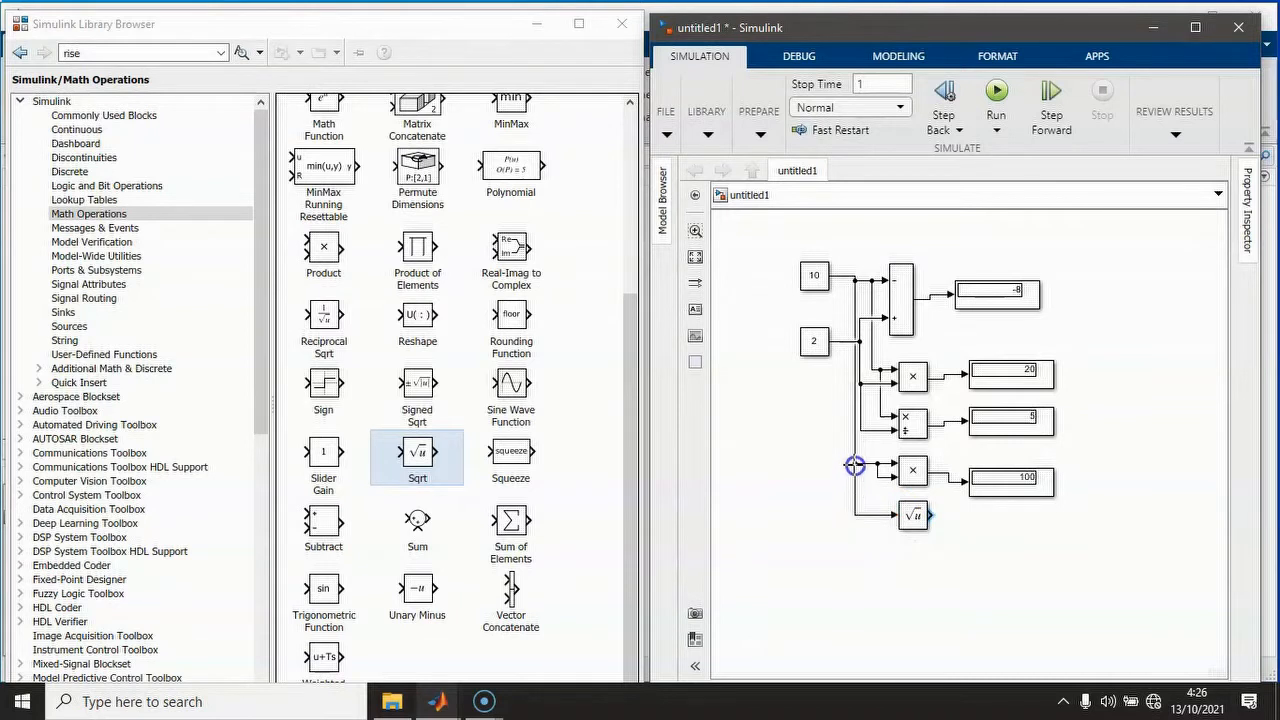
{"action": "mouse_move", "coordinate": [1000, 480]}
{"action": "left_mouse_down"}
{"action": "mouse_move", "coordinate": [1000, 530]}
{"action": "mouse_move", "coordinate": [997, 517]}
{"action": "mouse_move", "coordinate": [965, 520]}
{"action": "left_mouse_up"}
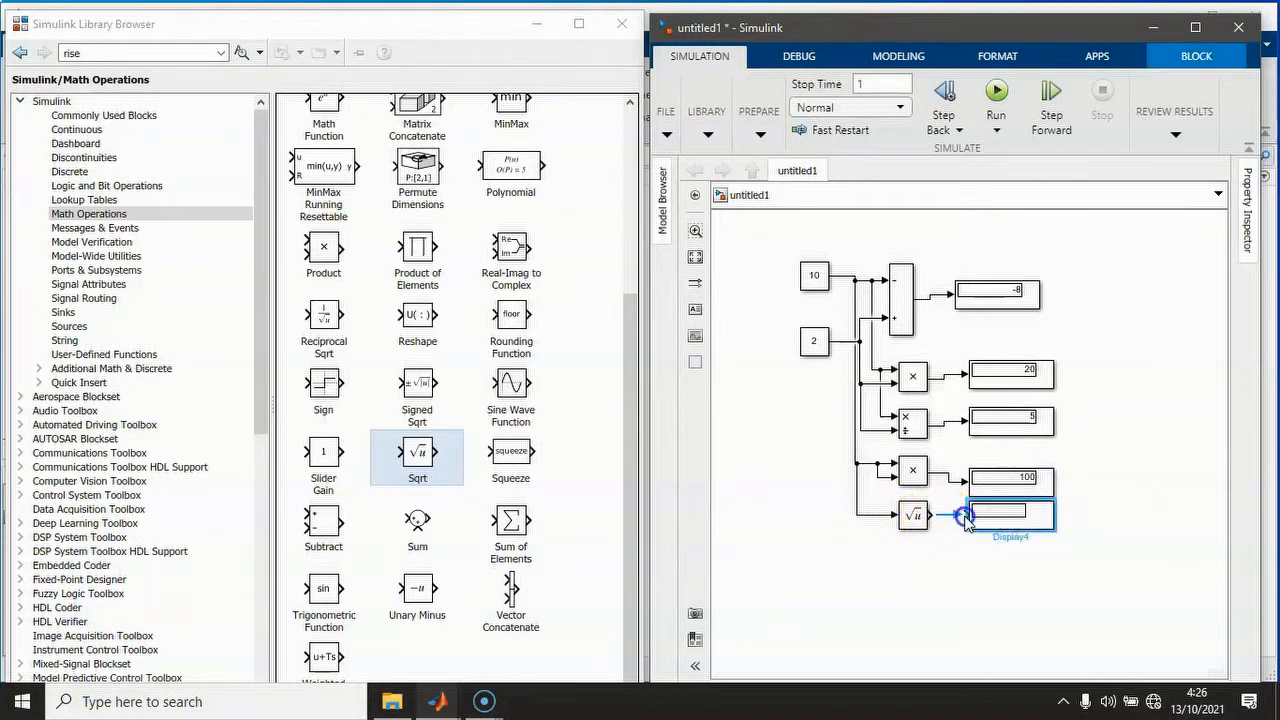
{"action": "left_click", "coordinate": [995, 95]}
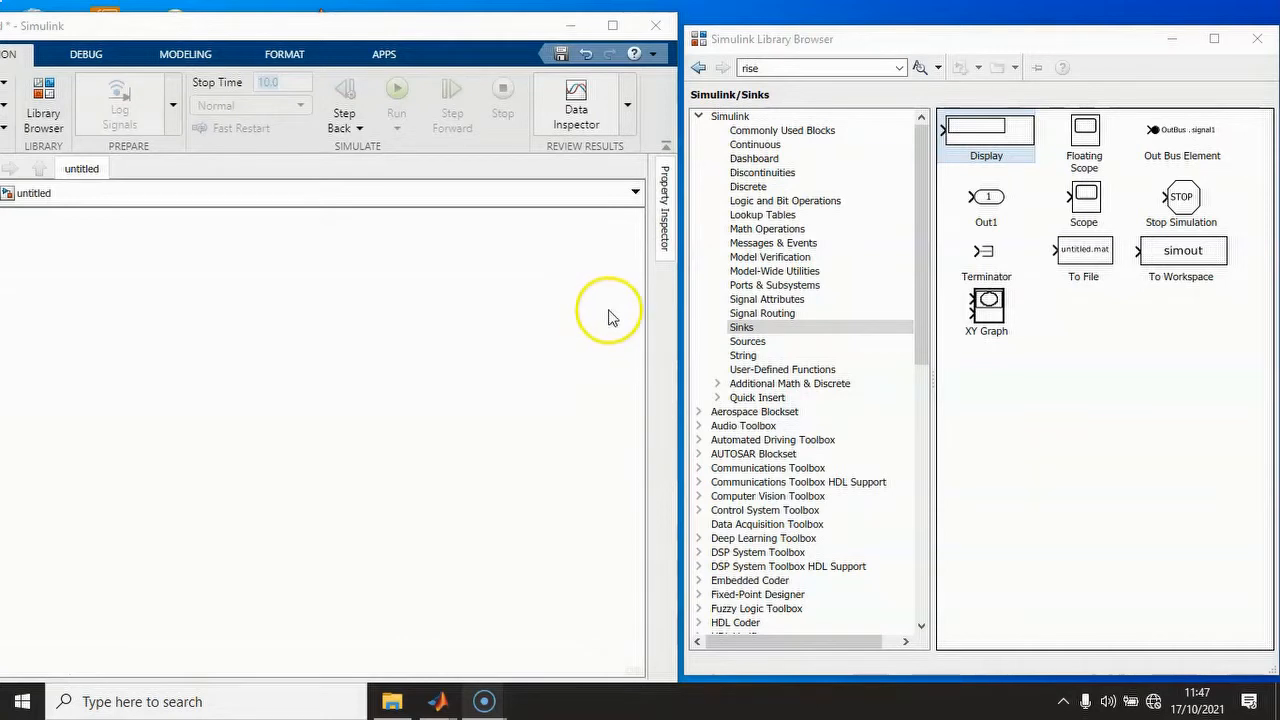
- Place a Constant block from Commonly Used Blocks and a Repeating Sequence block from Sources above it in the empty model
{"action": "left_click", "coordinate": [783, 132]}
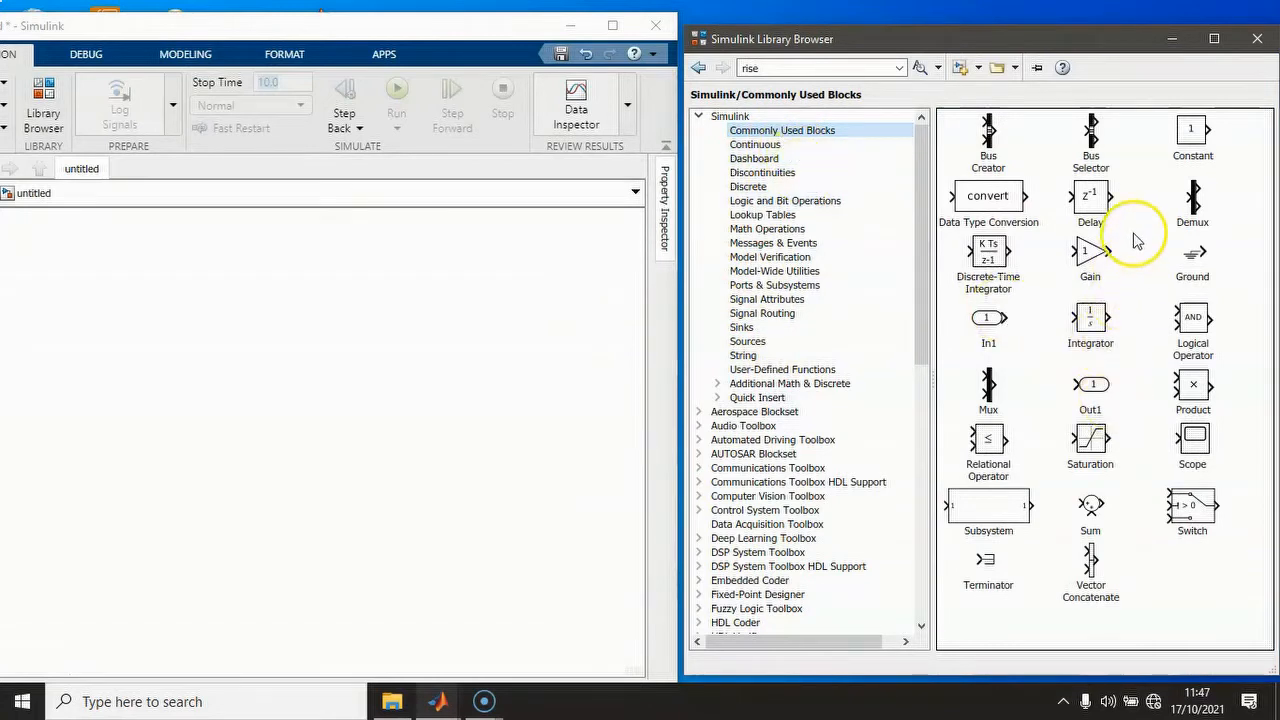
{"action": "left_click_drag", "start_coordinate": [1190, 131], "coordinate": [155, 476]}
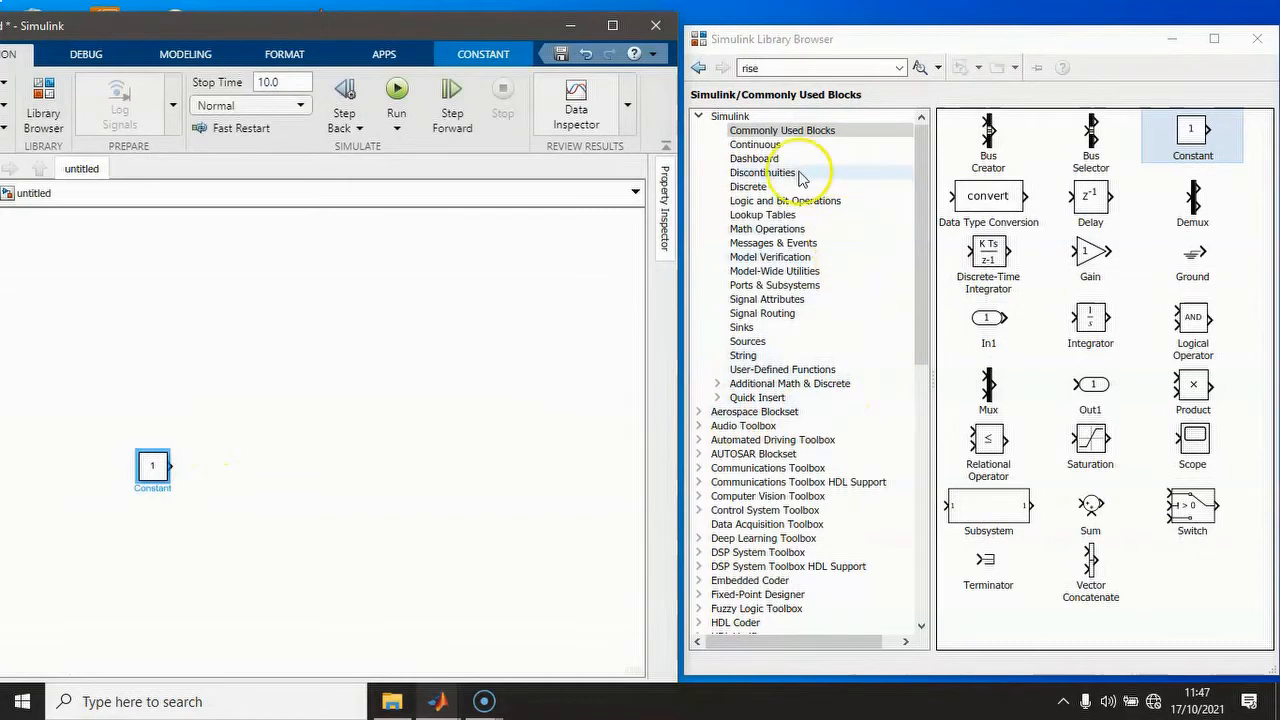
{"action": "left_click", "coordinate": [752, 342]}
{"action": "scroll", "coordinate": [1147, 460], "scroll_direction": "down", "scroll_amount": 2}
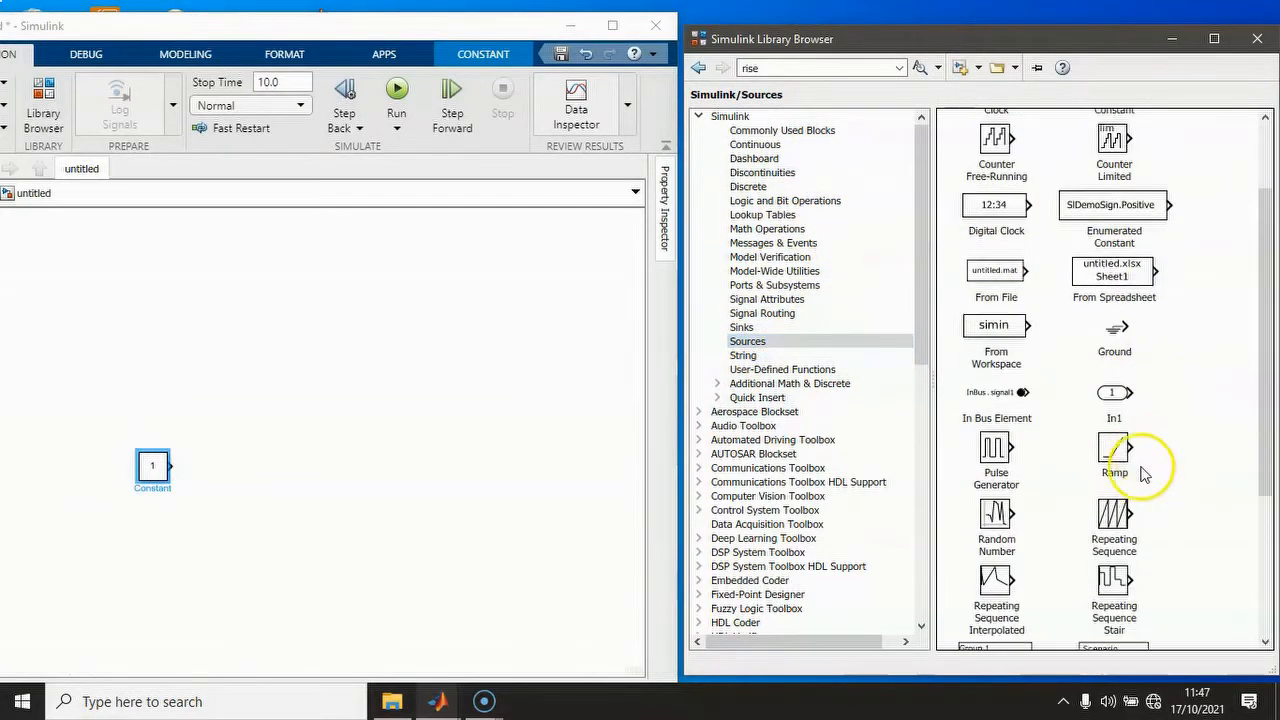
{"action": "left_click_drag", "start_coordinate": [1113, 520], "coordinate": [150, 375]}
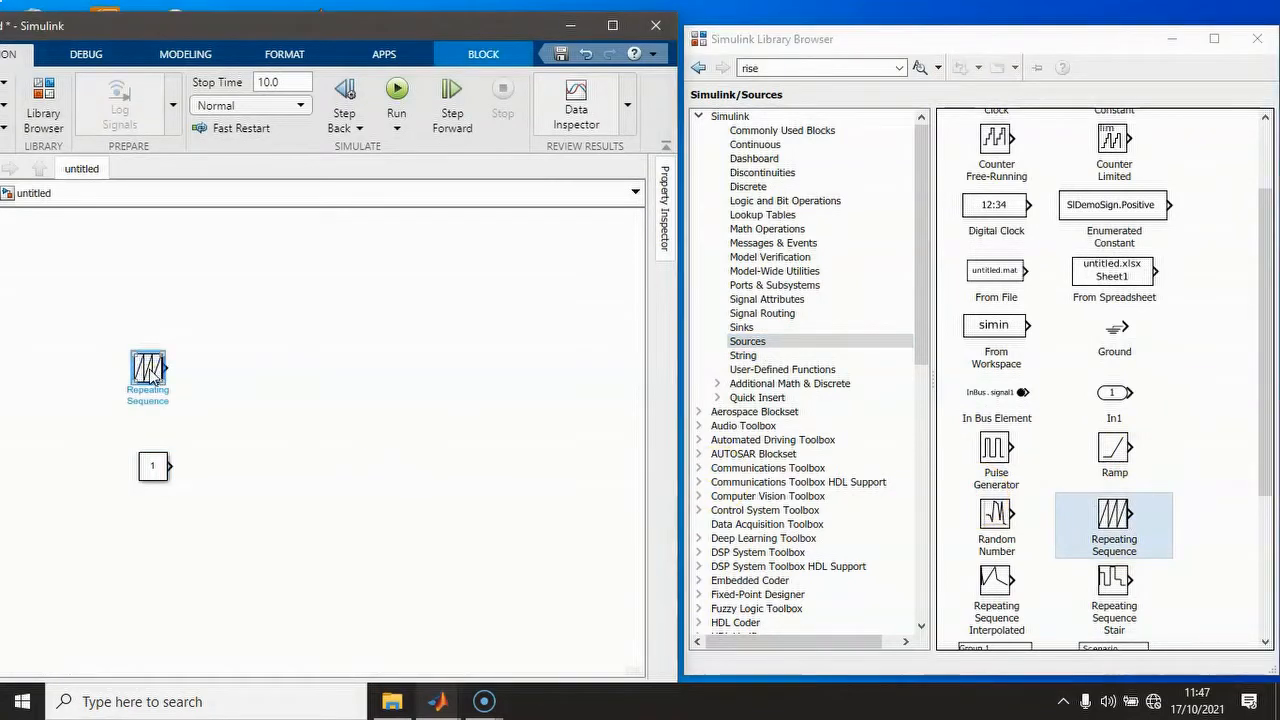
- Set the Repeating Sequence block's output values to [0 2*pi]
{"action": "double_click", "coordinate": [149, 370]}
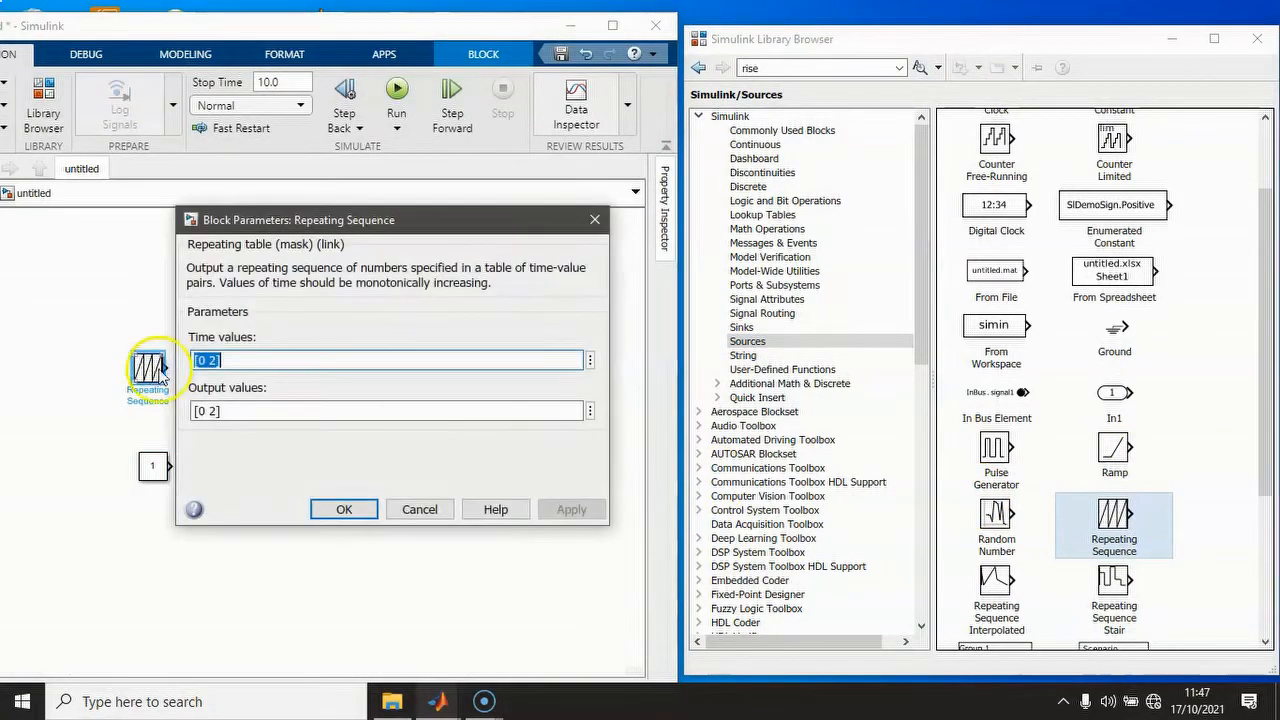
{"action": "left_click", "coordinate": [207, 411]}
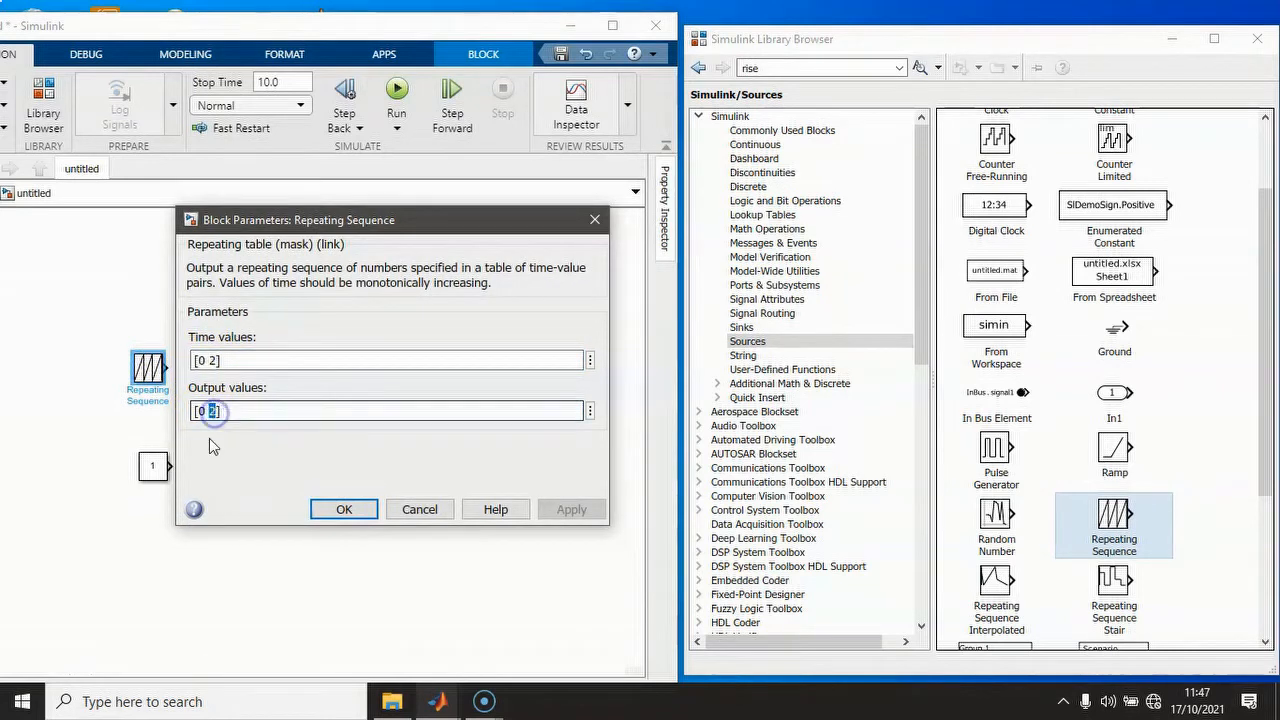
{"action": "double_click", "coordinate": [213, 411]}
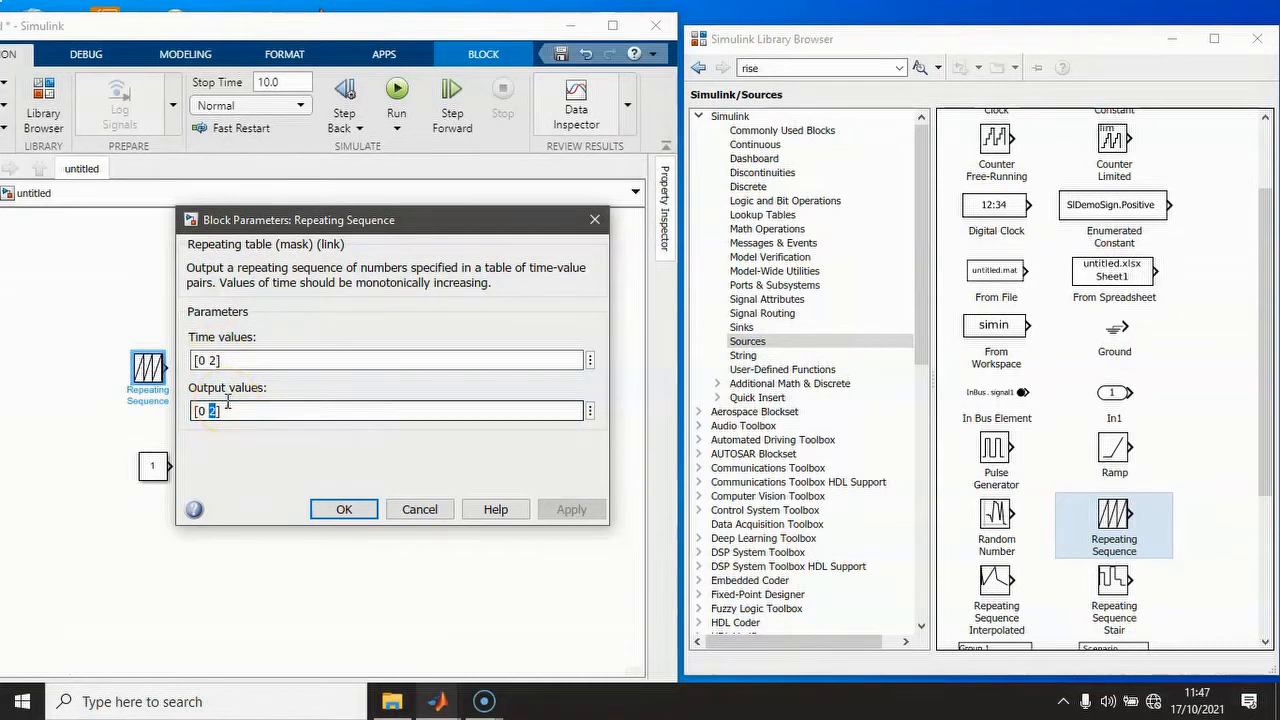
{"action": "type", "text": "2"}
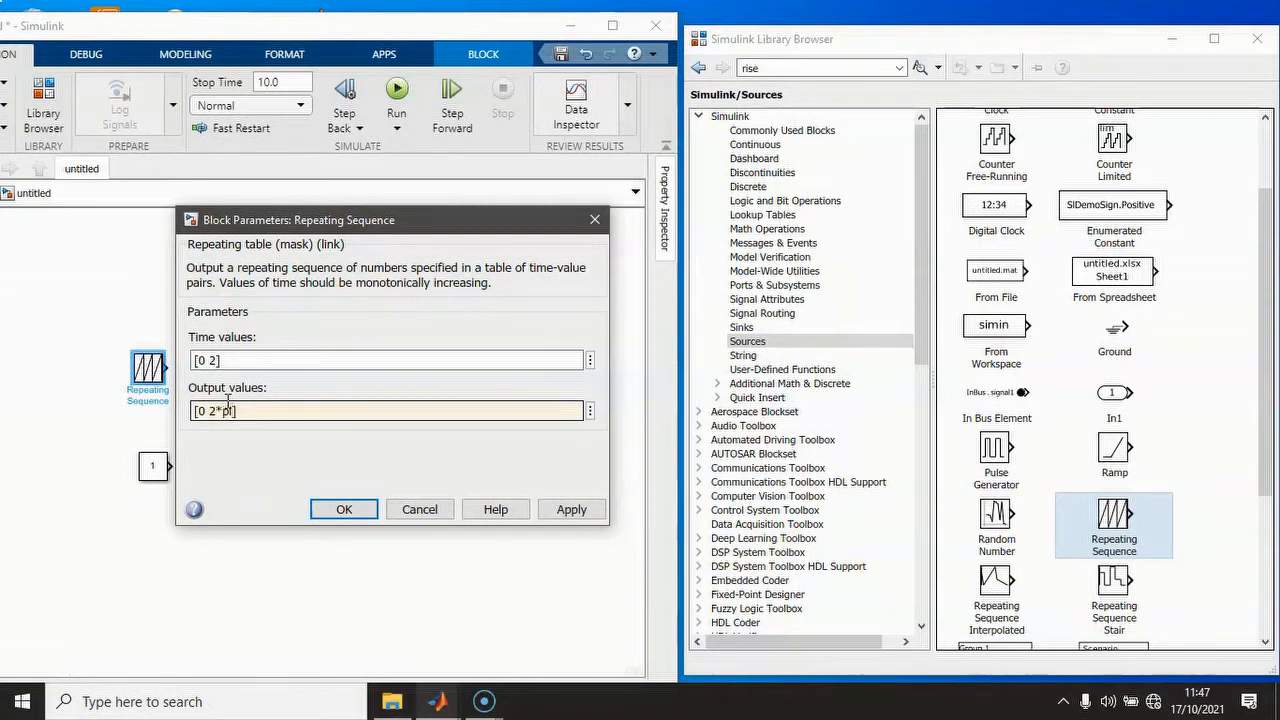
{"action": "left_click", "coordinate": [579, 515]}
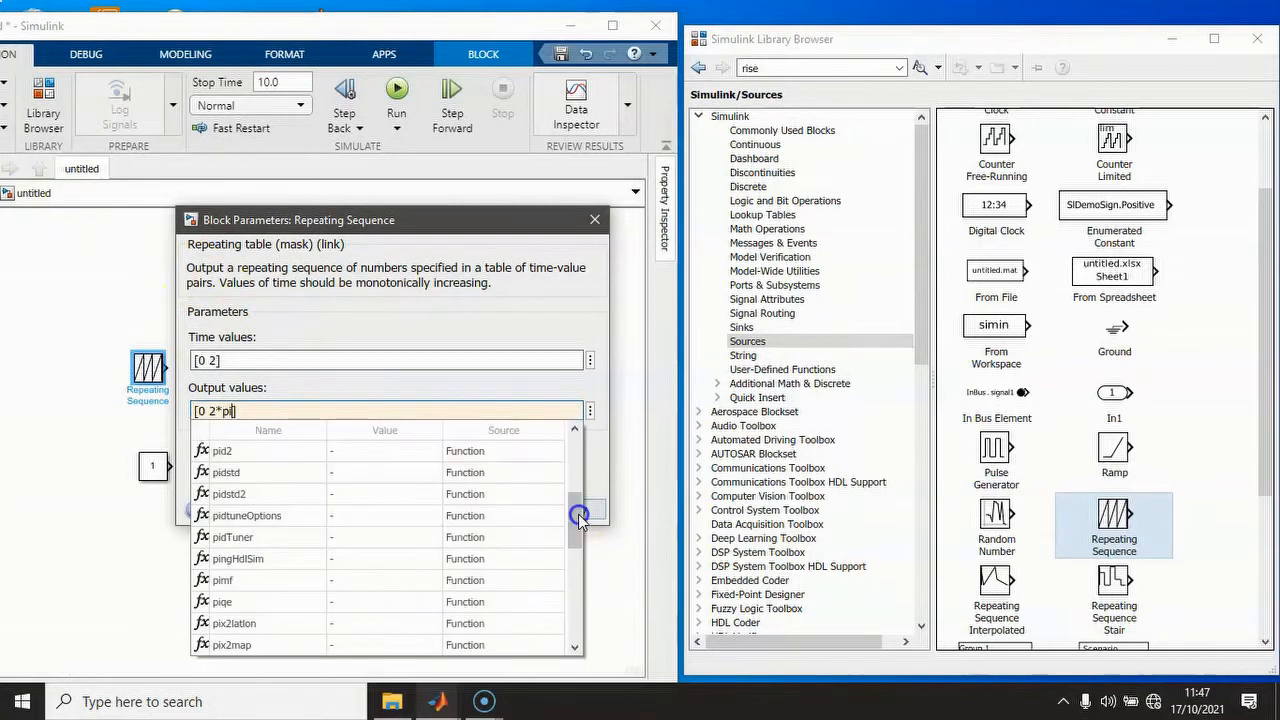
{"action": "left_click", "coordinate": [594, 515]}
{"action": "left_click", "coordinate": [590, 512]}
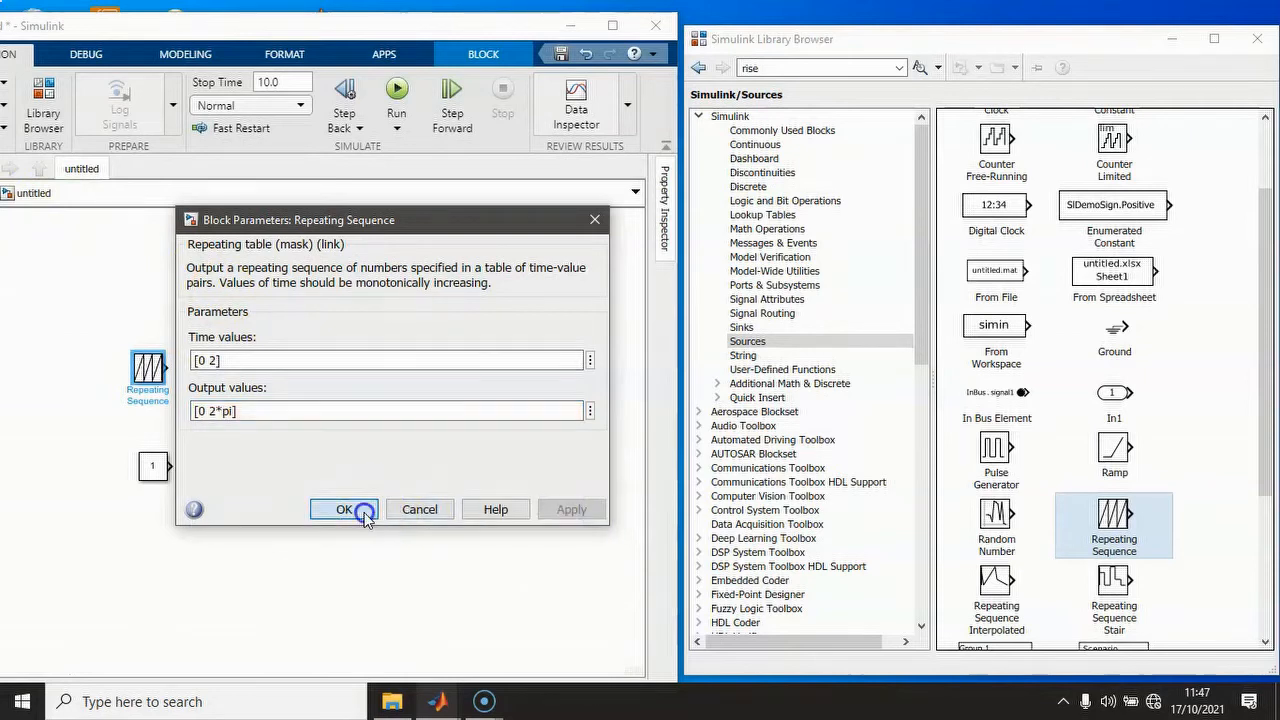
{"action": "left_click", "coordinate": [362, 512]}
- Move the Constant block beneath the Repeating Sequence block and set its constant value and sample time to 0
{"action": "mouse_move", "coordinate": [152, 465]}
{"action": "left_mouse_down"}
{"action": "mouse_move", "coordinate": [126, 452]}
{"action": "mouse_move", "coordinate": [137, 455]}
{"action": "left_mouse_up"}
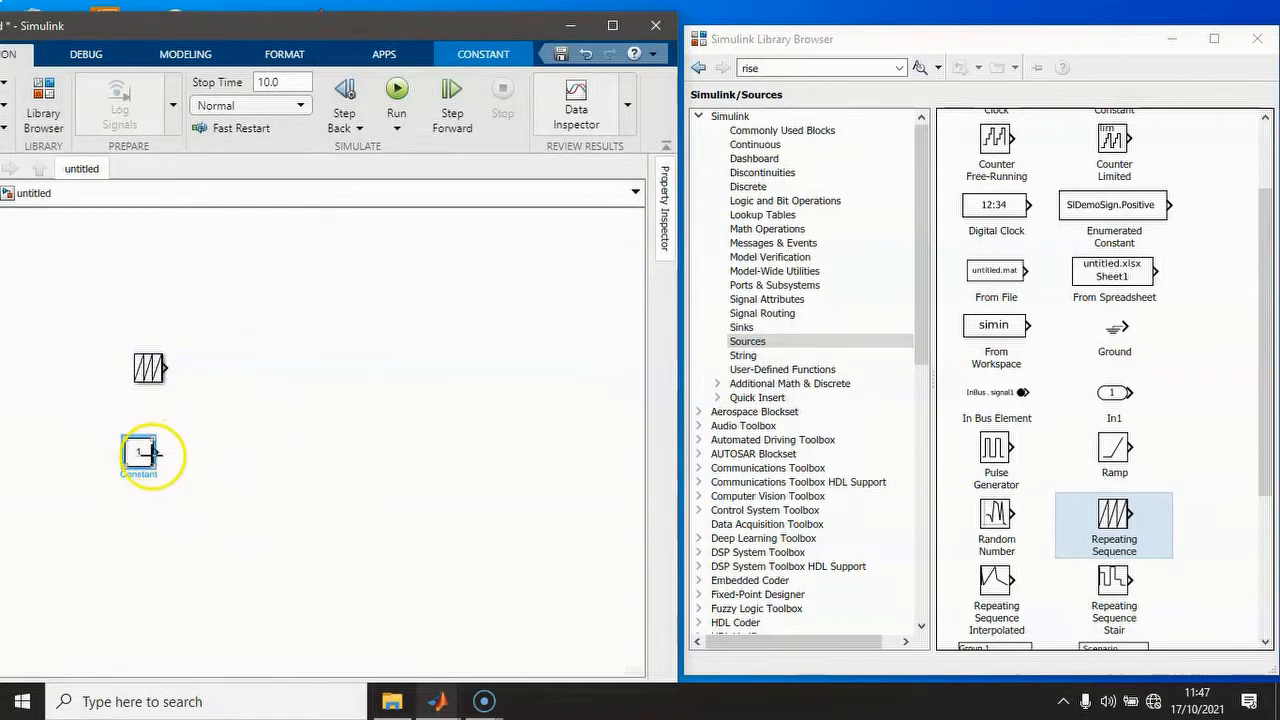
{"action": "double_click", "coordinate": [140, 455]}
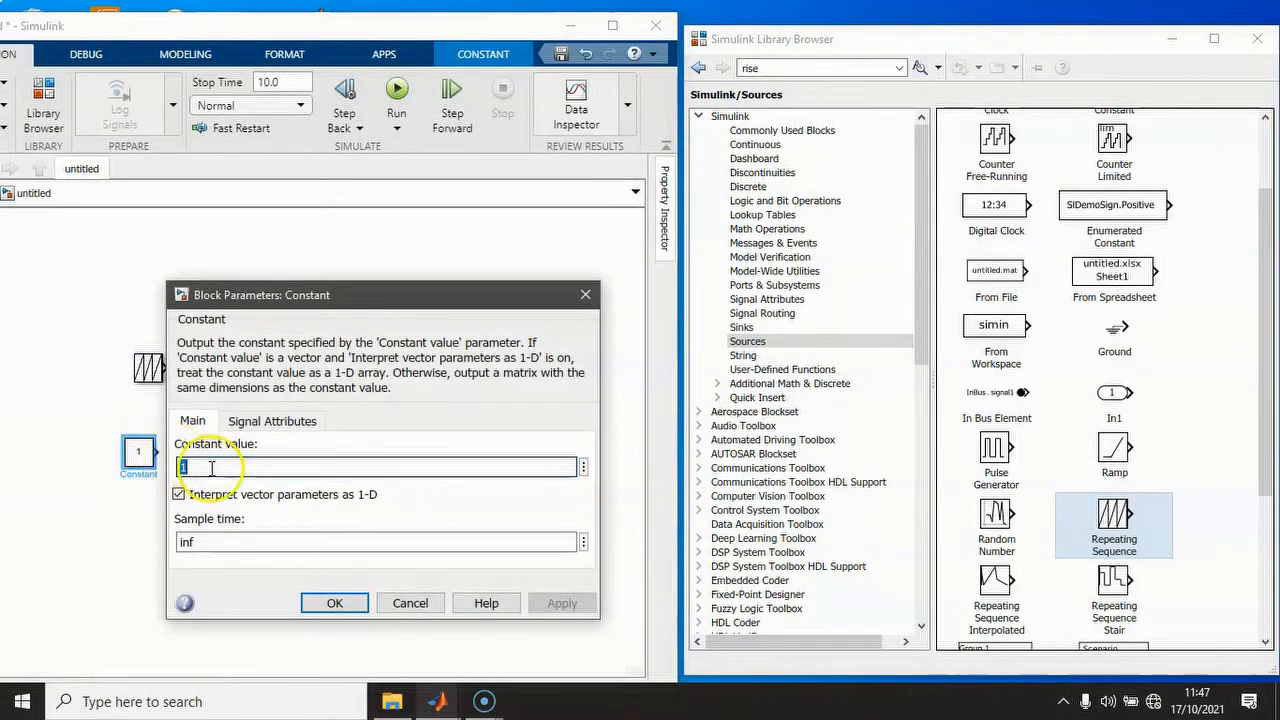
{"action": "type", "text": "0"}
{"action": "double_click", "coordinate": [207, 543]}
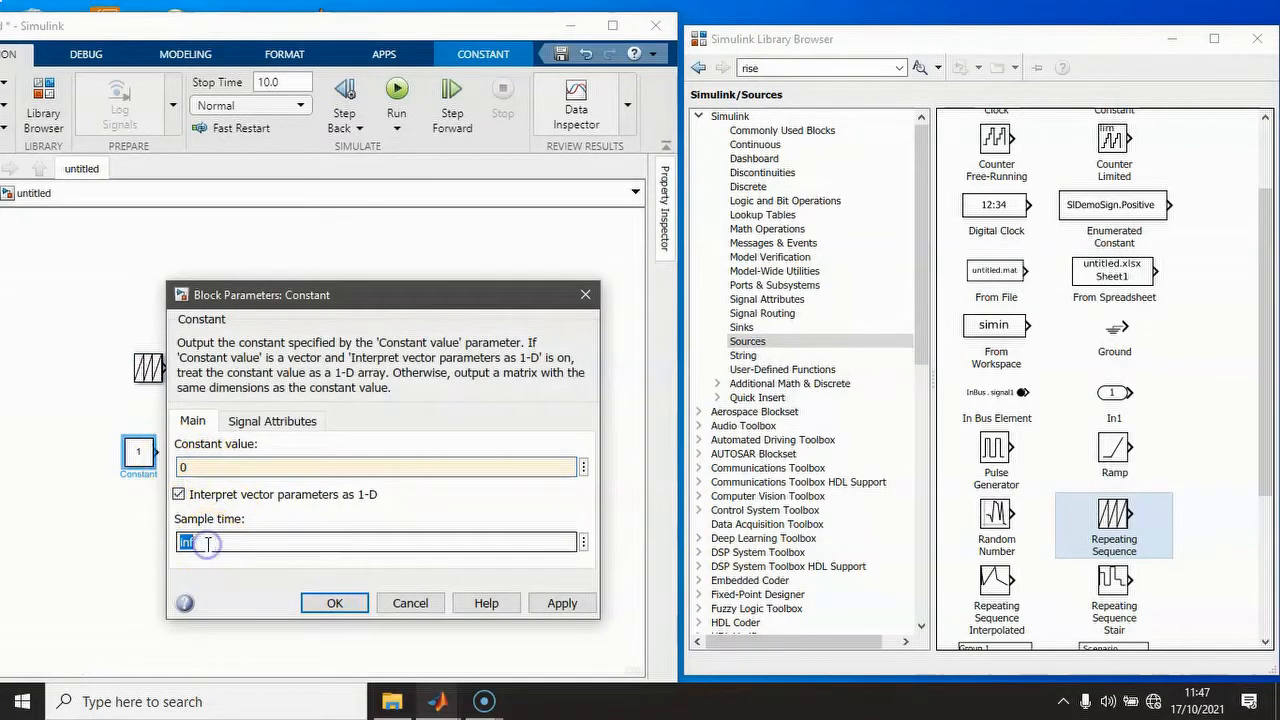
{"action": "type", "text": "0"}
{"action": "left_click", "coordinate": [562, 603]}
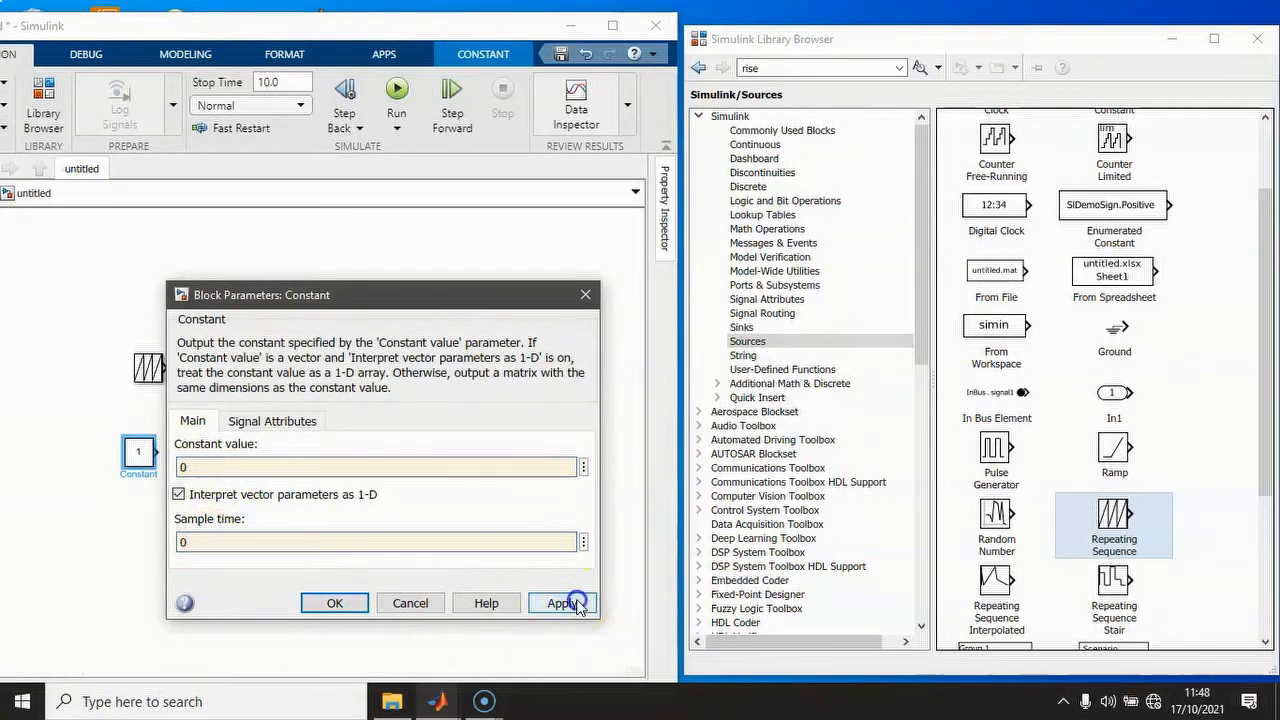
{"action": "left_click", "coordinate": [335, 603]}
- Place a Trigonometric Function block from Math Operations beside the Repeating Sequence block
{"action": "scroll", "coordinate": [826, 286], "scroll_direction": "down", "scroll_amount": 1}
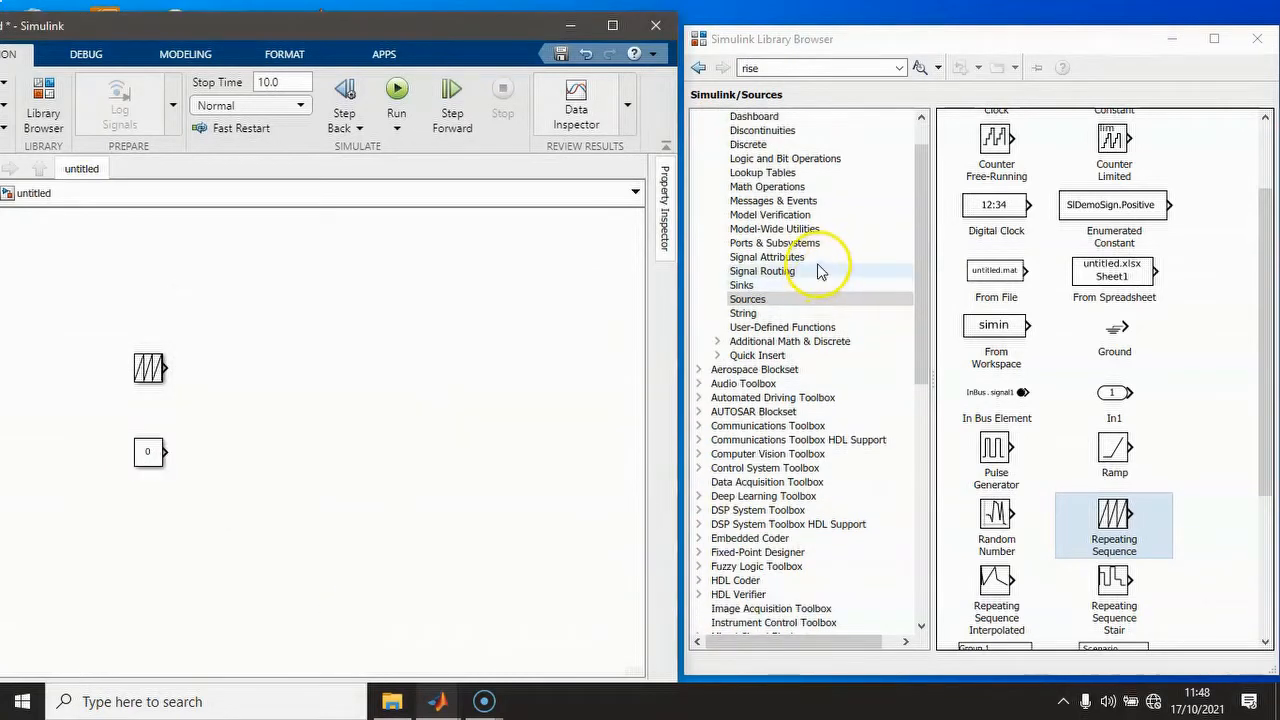
{"action": "left_click", "coordinate": [790, 188]}
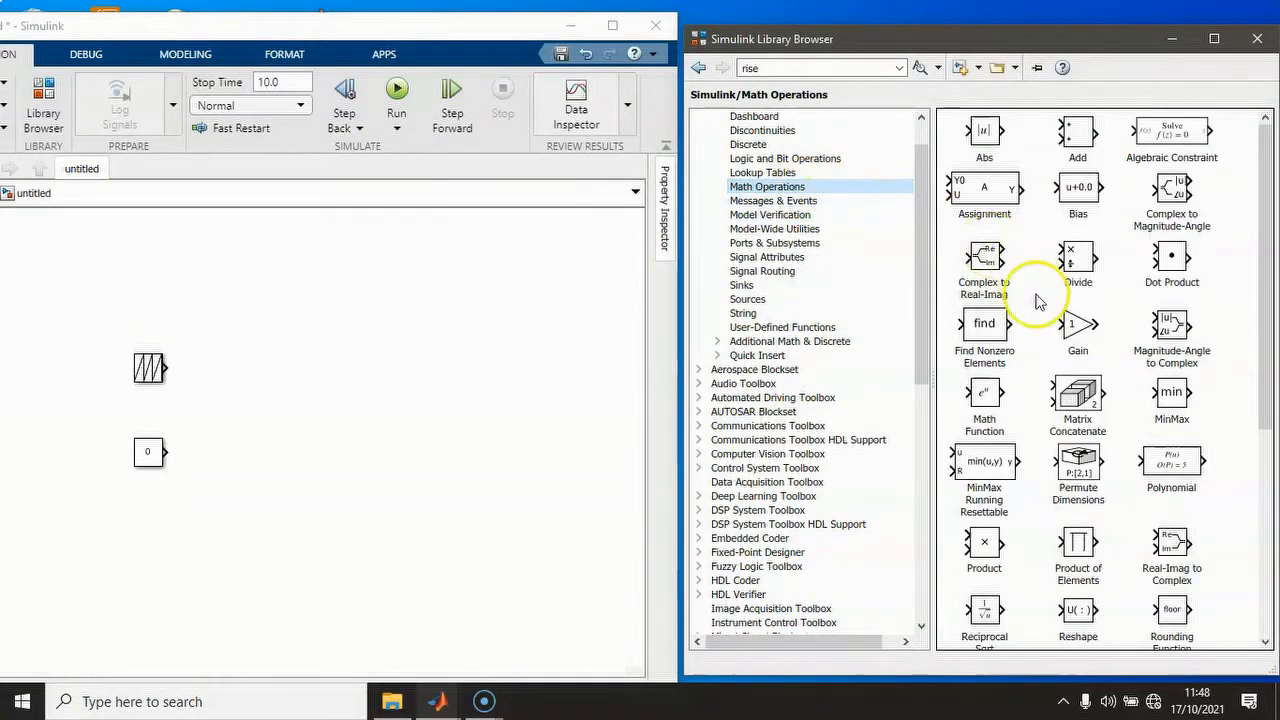
{"action": "scroll", "coordinate": [986, 557], "scroll_direction": "down", "scroll_amount": 5}
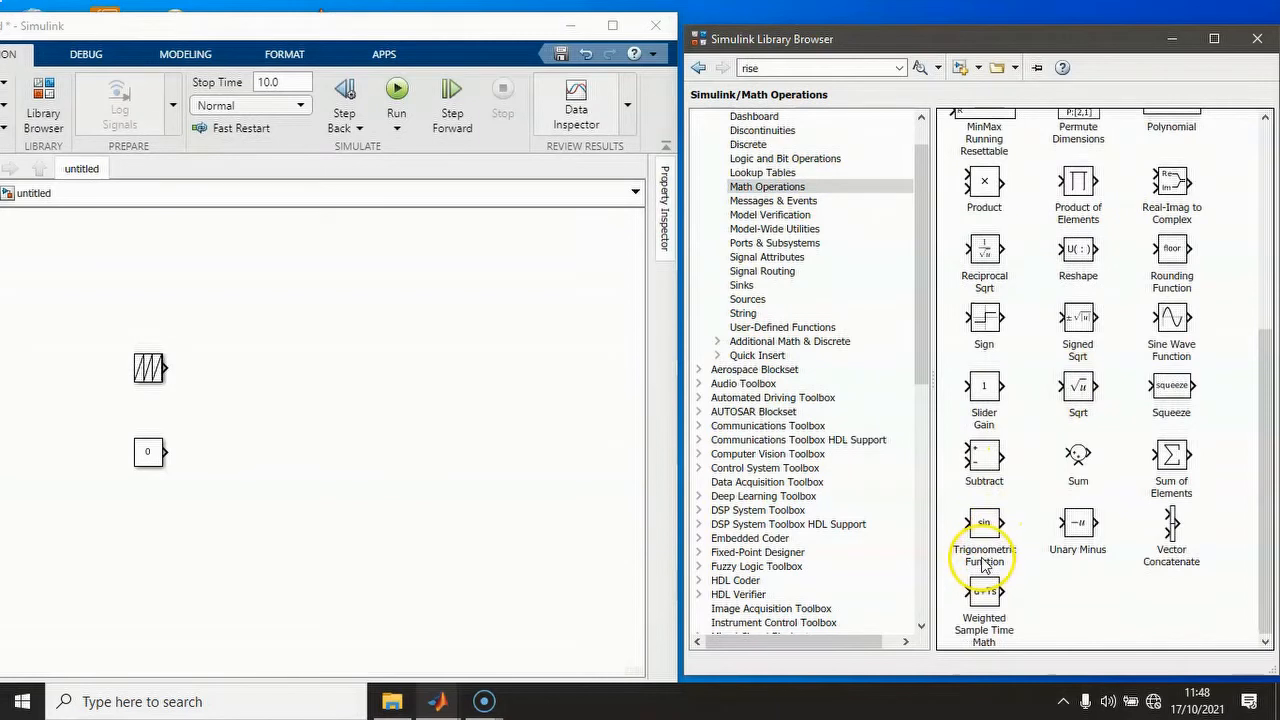
{"action": "left_click_drag", "start_coordinate": [992, 527], "coordinate": [221, 371]}
{"action": "left_click", "coordinate": [261, 390]}
- Review the functions offered by the Trigonometric Function block and keep sin
{"action": "double_click", "coordinate": [218, 370]}
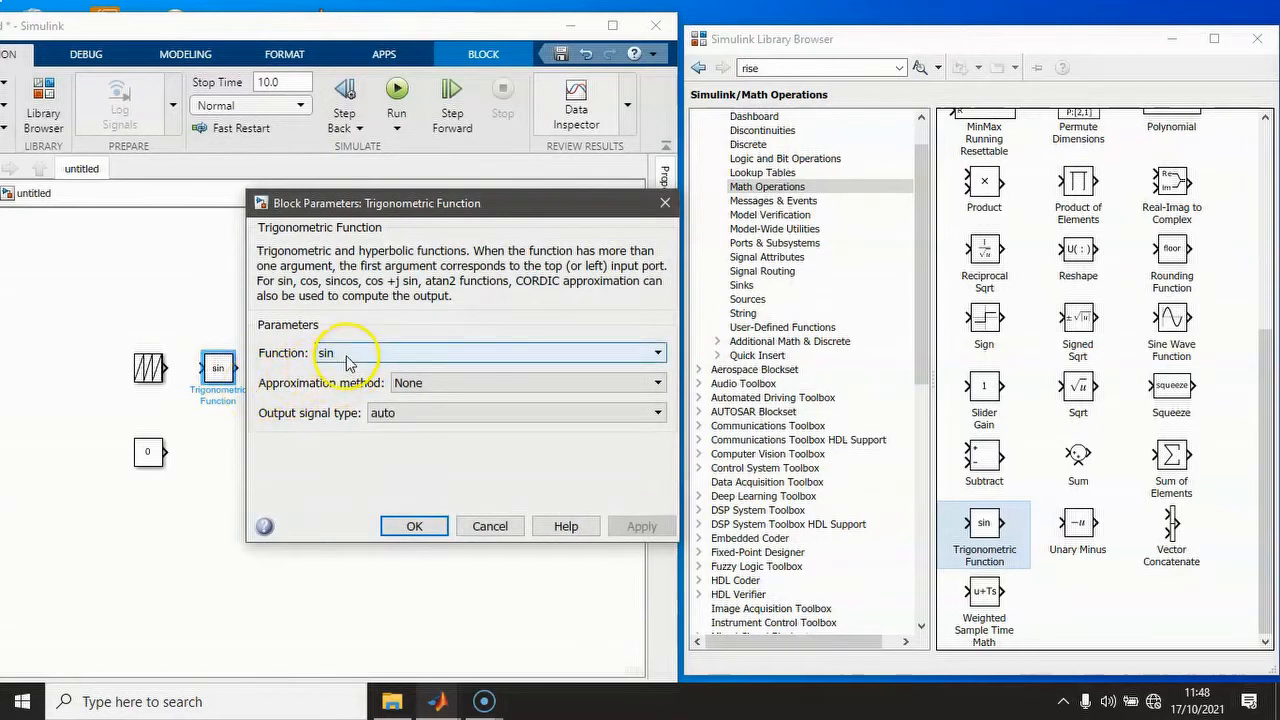
{"action": "left_click", "coordinate": [347, 358]}
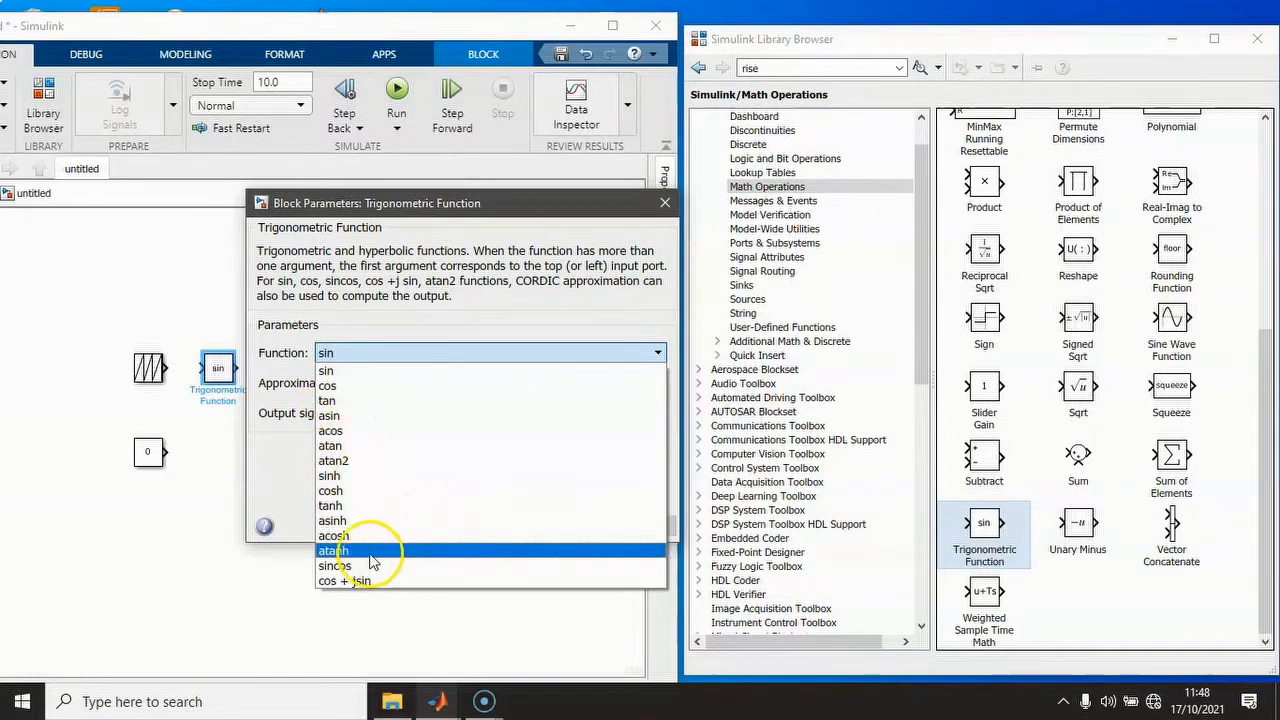
{"action": "left_click", "coordinate": [352, 327]}
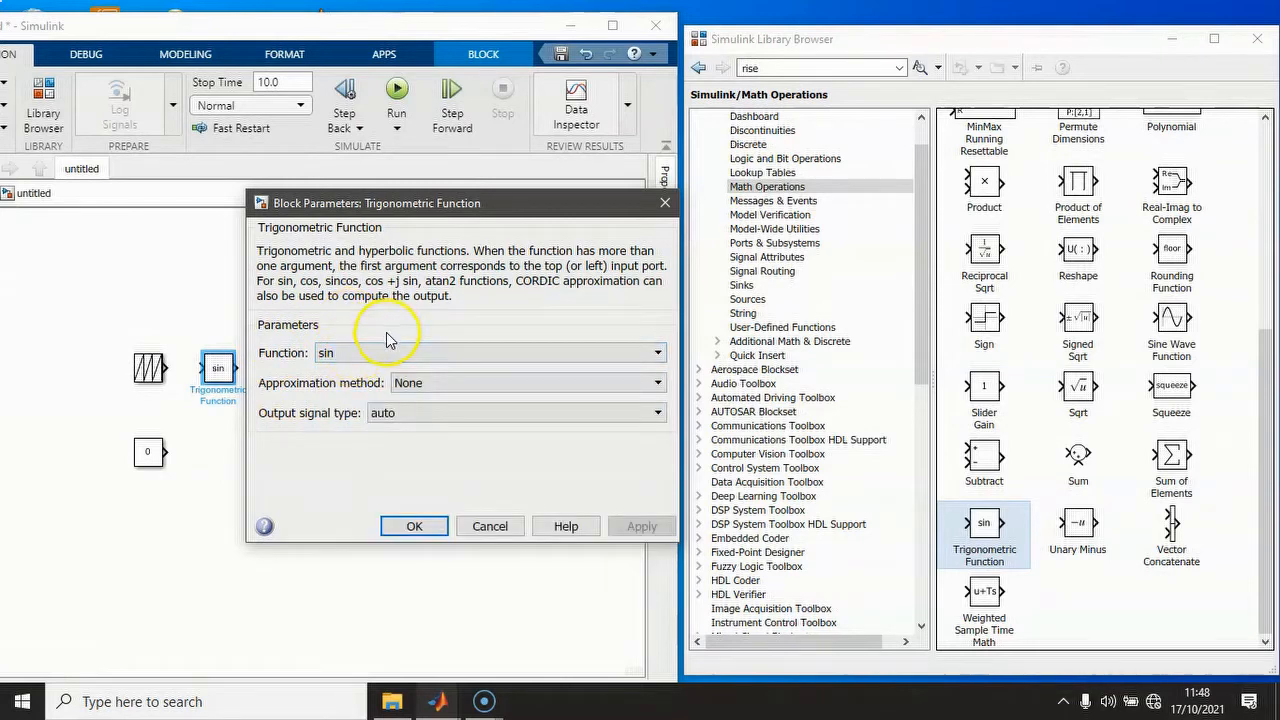
{"action": "left_click", "coordinate": [414, 527]}
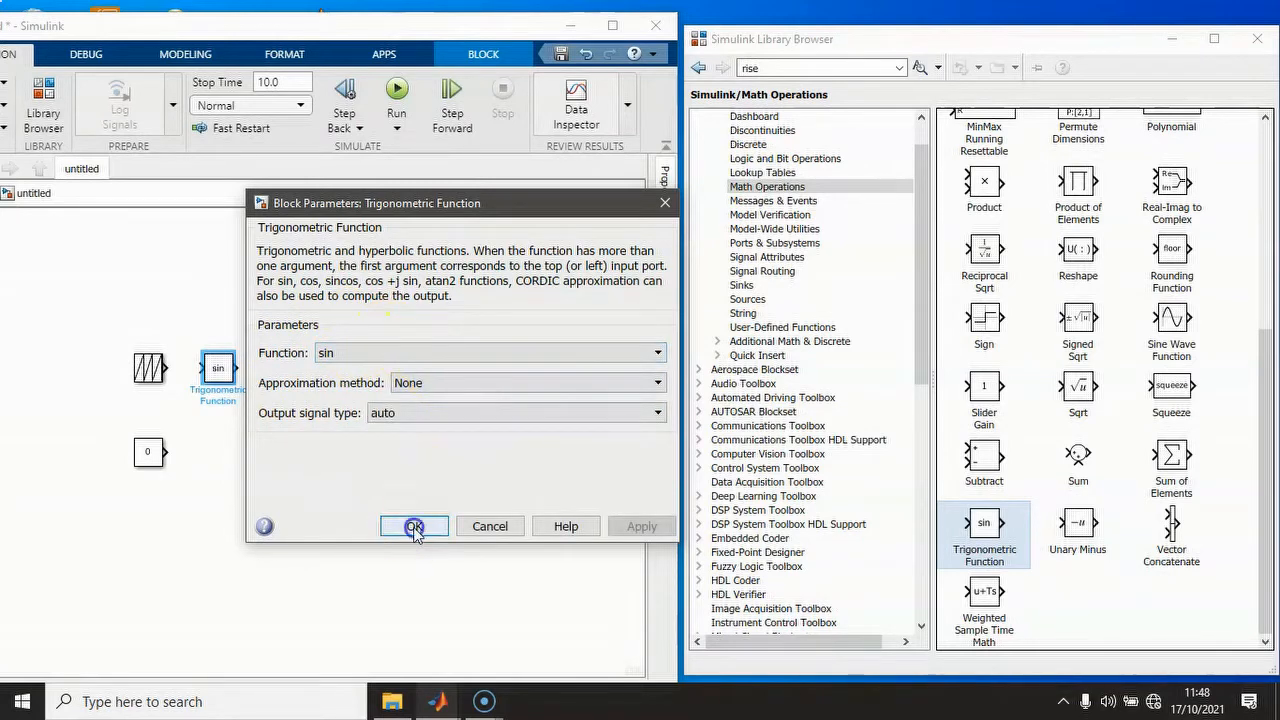
- Place a Scope block from Commonly Used Blocks beyond the sin block, leaving a gap between them
{"action": "scroll", "coordinate": [834, 243], "scroll_direction": "up", "scroll_amount": 1}
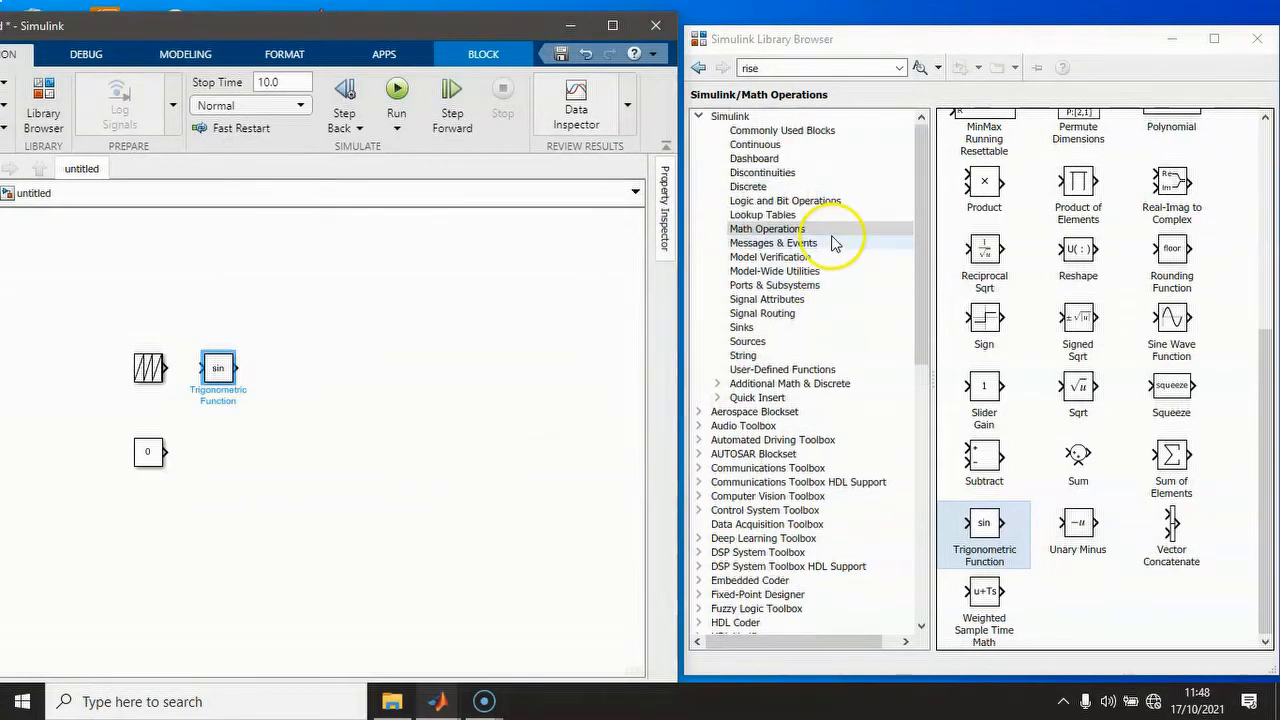
{"action": "left_click", "coordinate": [806, 131]}
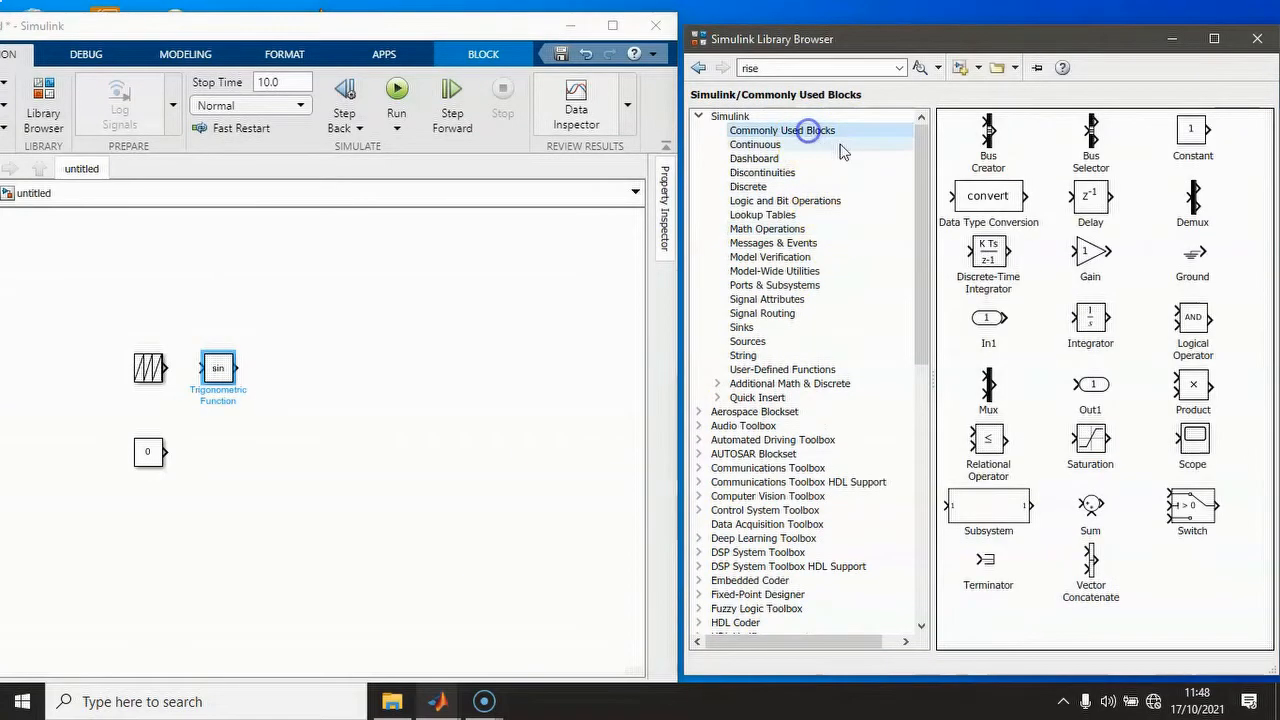
{"action": "left_click_drag", "start_coordinate": [1190, 437], "coordinate": [346, 360]}
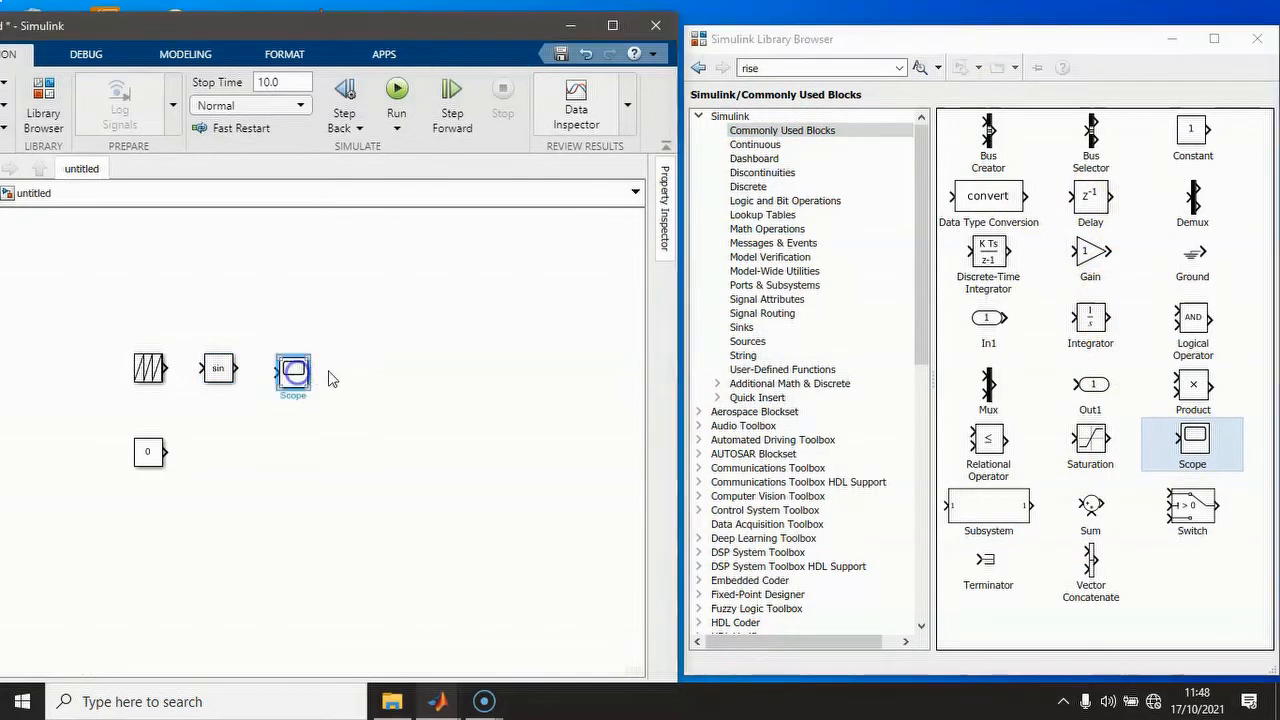
{"action": "left_click_drag", "start_coordinate": [298, 387], "coordinate": [333, 375]}
- Give the Scope block two input ports and enlarge it downwards to space them apart
{"action": "right_click", "coordinate": [326, 373]}
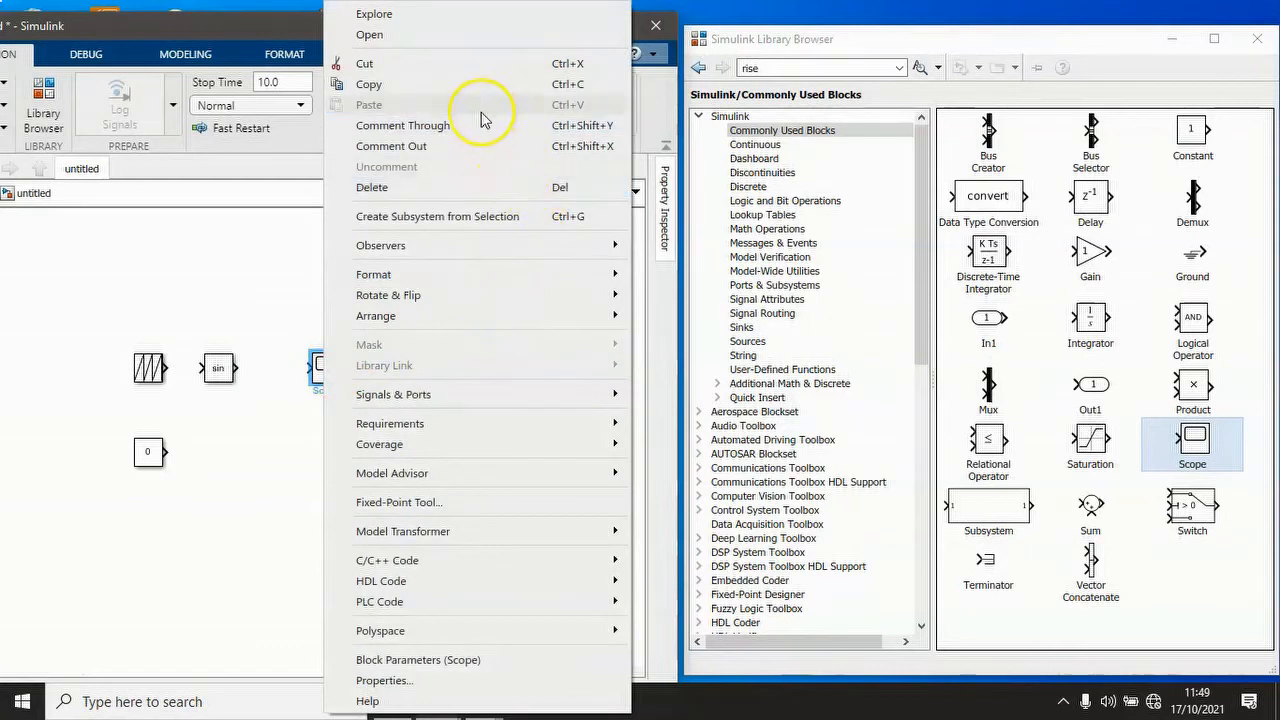
{"action": "mouse_move", "coordinate": [557, 404]}
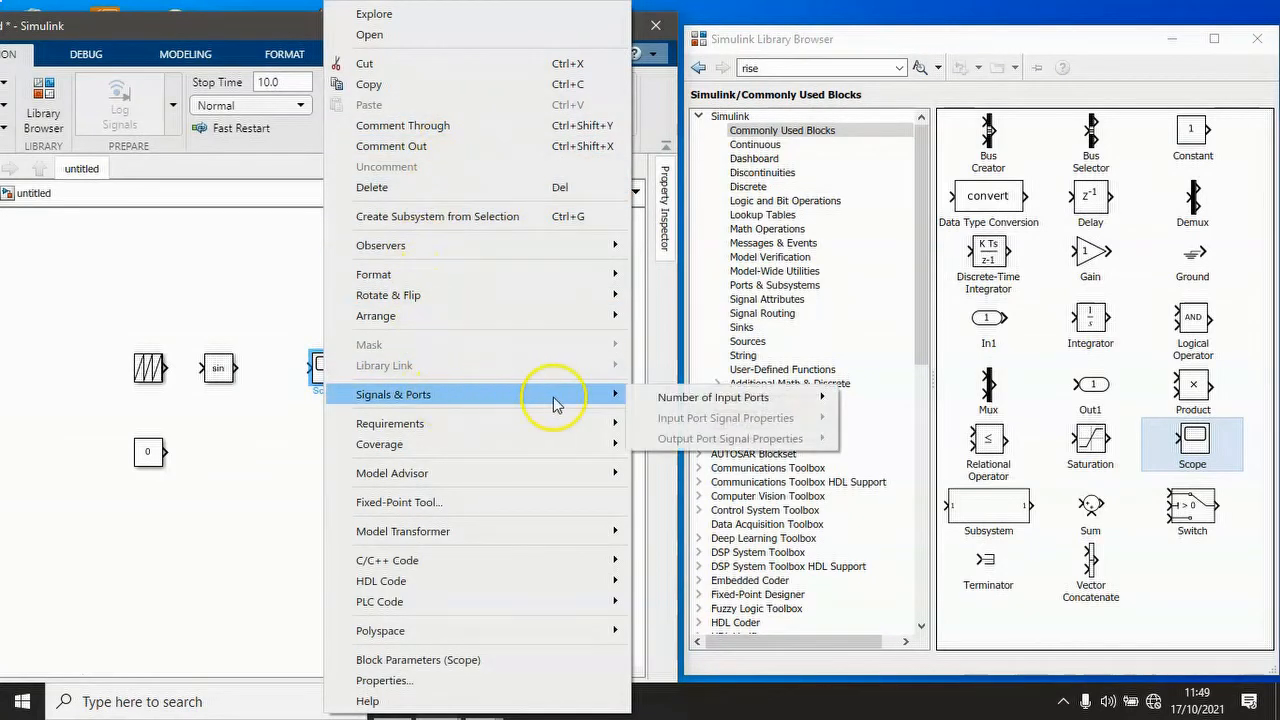
{"action": "mouse_move", "coordinate": [815, 398]}
{"action": "left_click", "coordinate": [849, 424]}
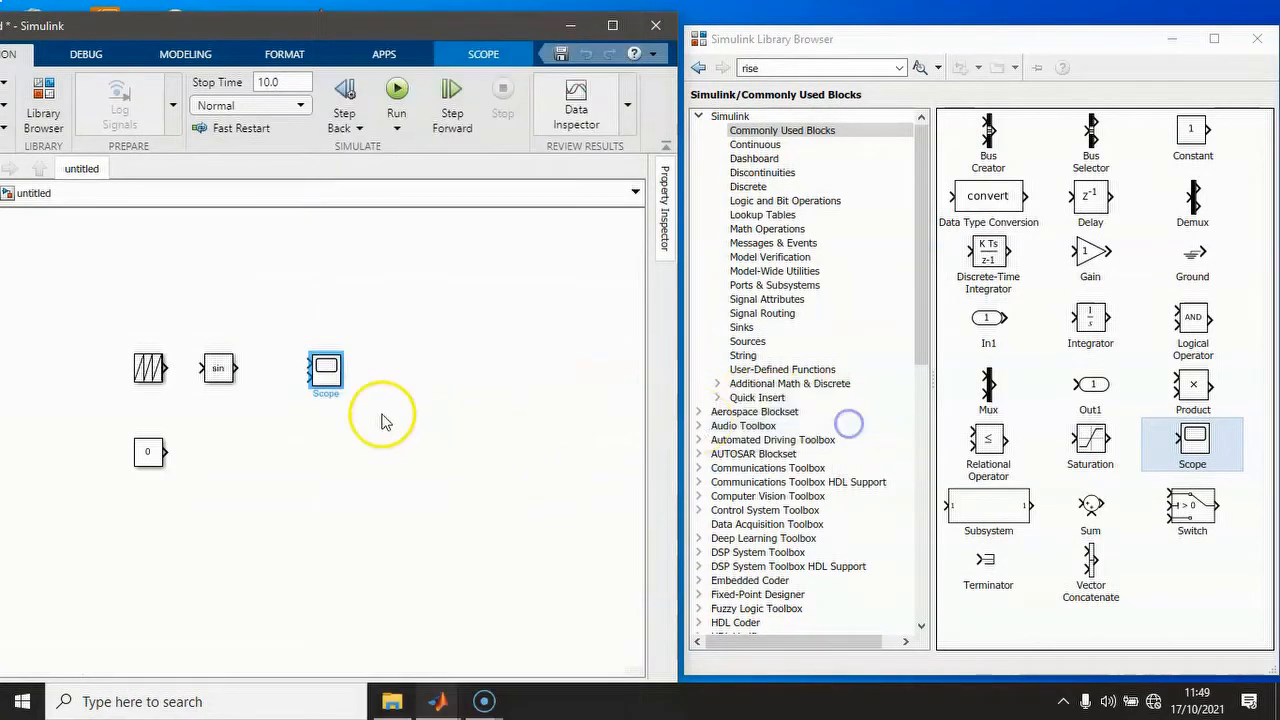
{"action": "left_click_drag", "start_coordinate": [342, 386], "coordinate": [340, 407]}
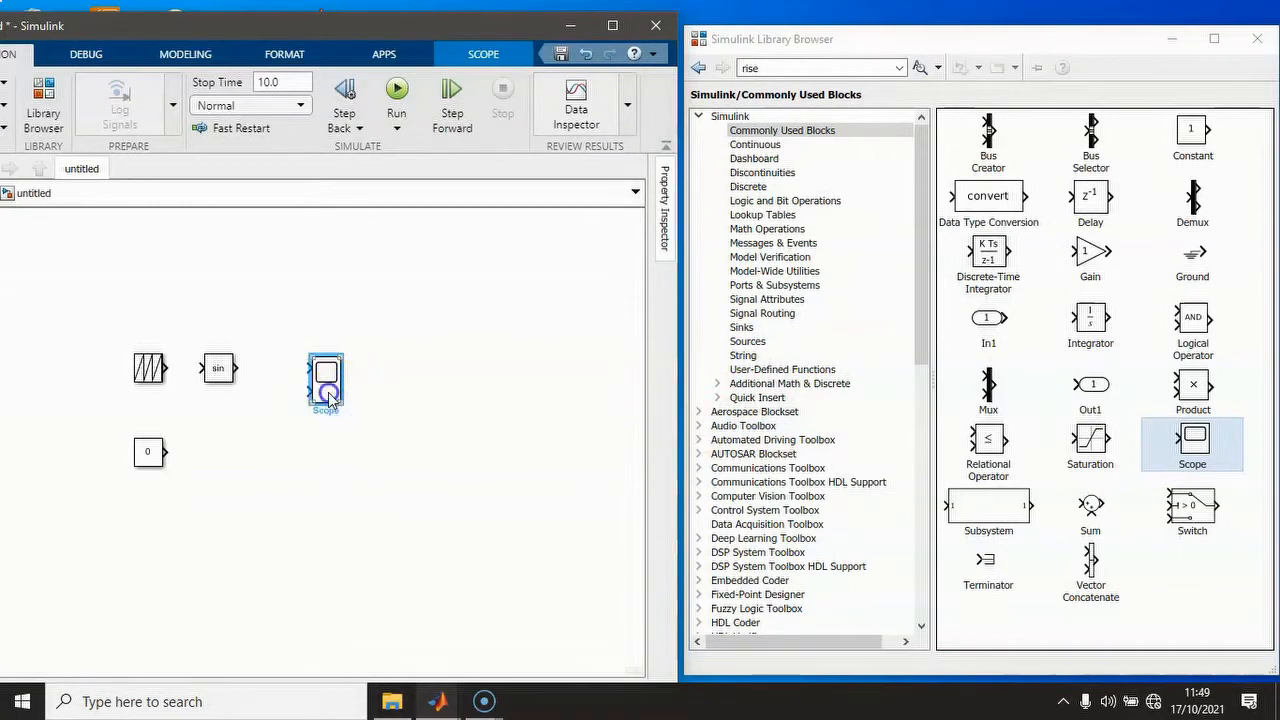
- Set the Scope's sample time to 1e-6 in its configuration properties
{"action": "double_click", "coordinate": [327, 380]}
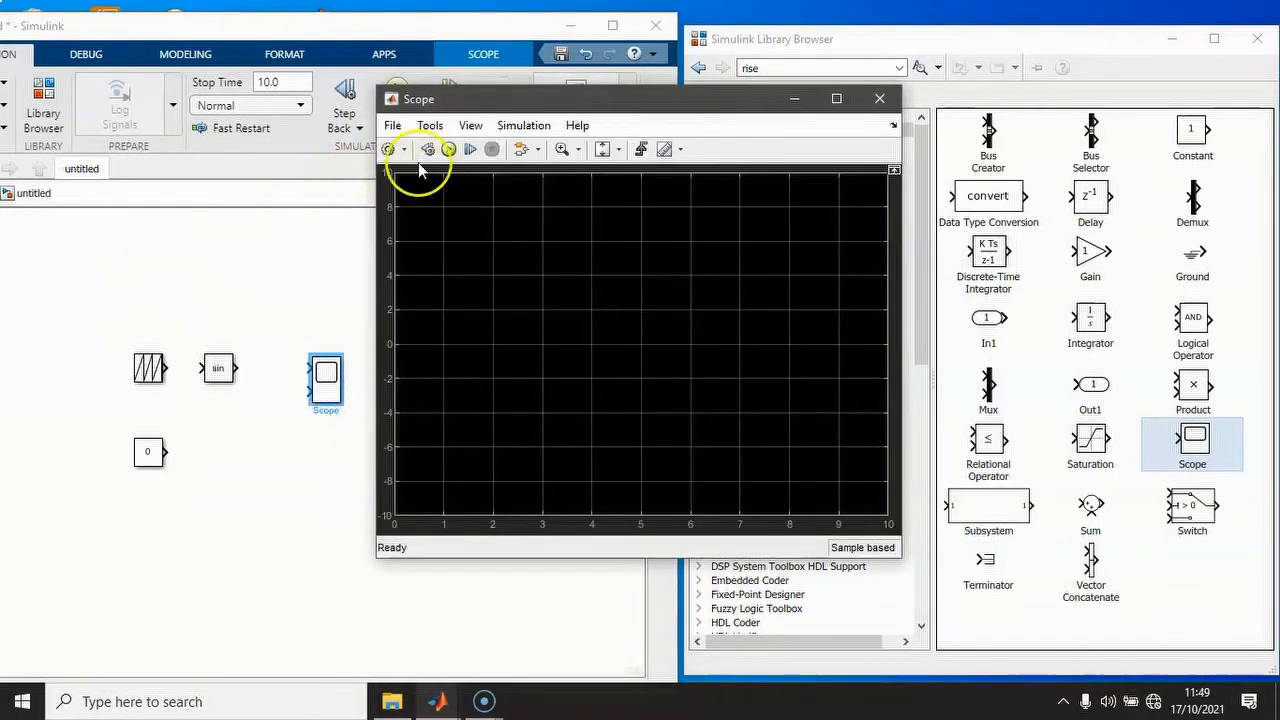
{"action": "left_click", "coordinate": [390, 150]}
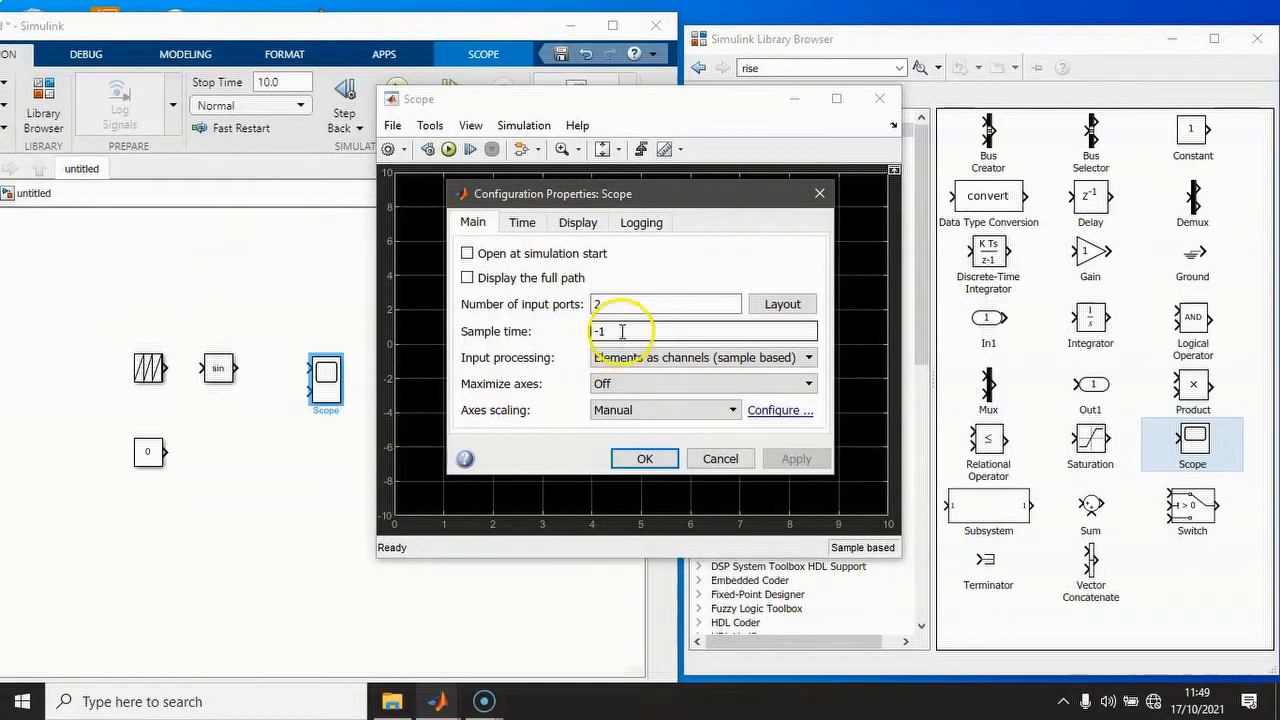
{"action": "type", "text": "1e"}
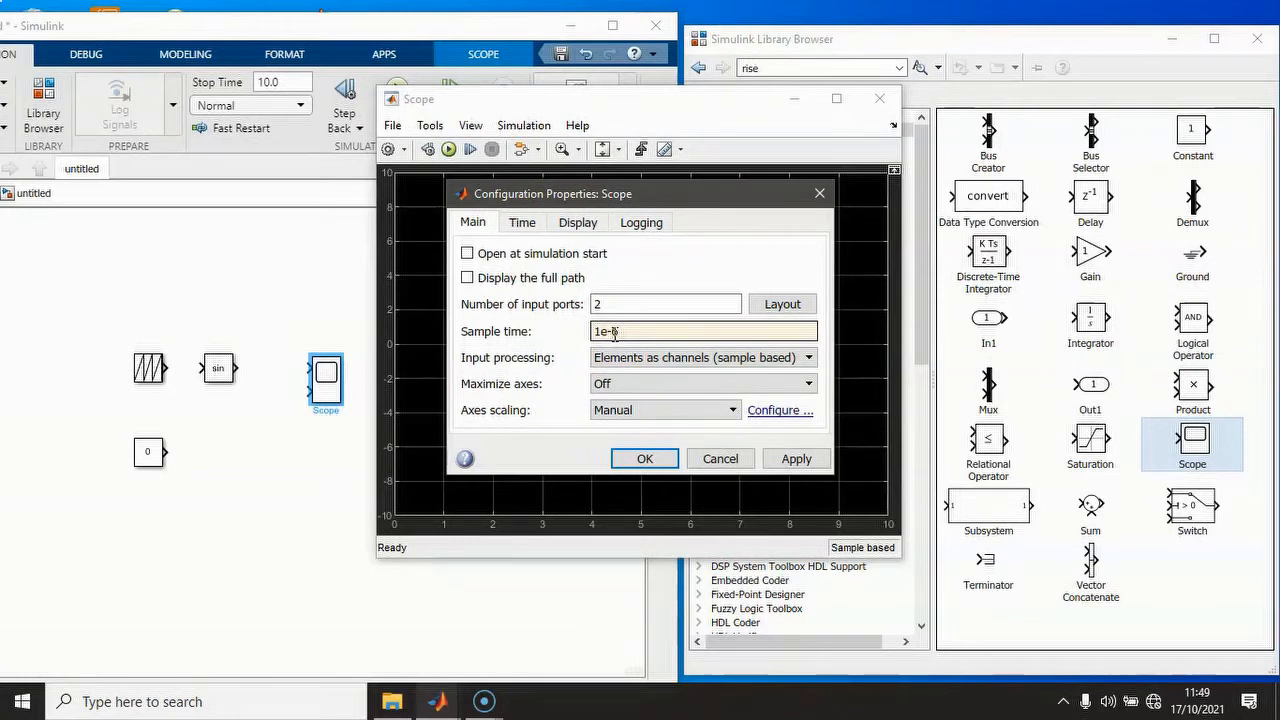
{"action": "left_click", "coordinate": [792, 458]}
{"action": "left_click", "coordinate": [616, 460]}
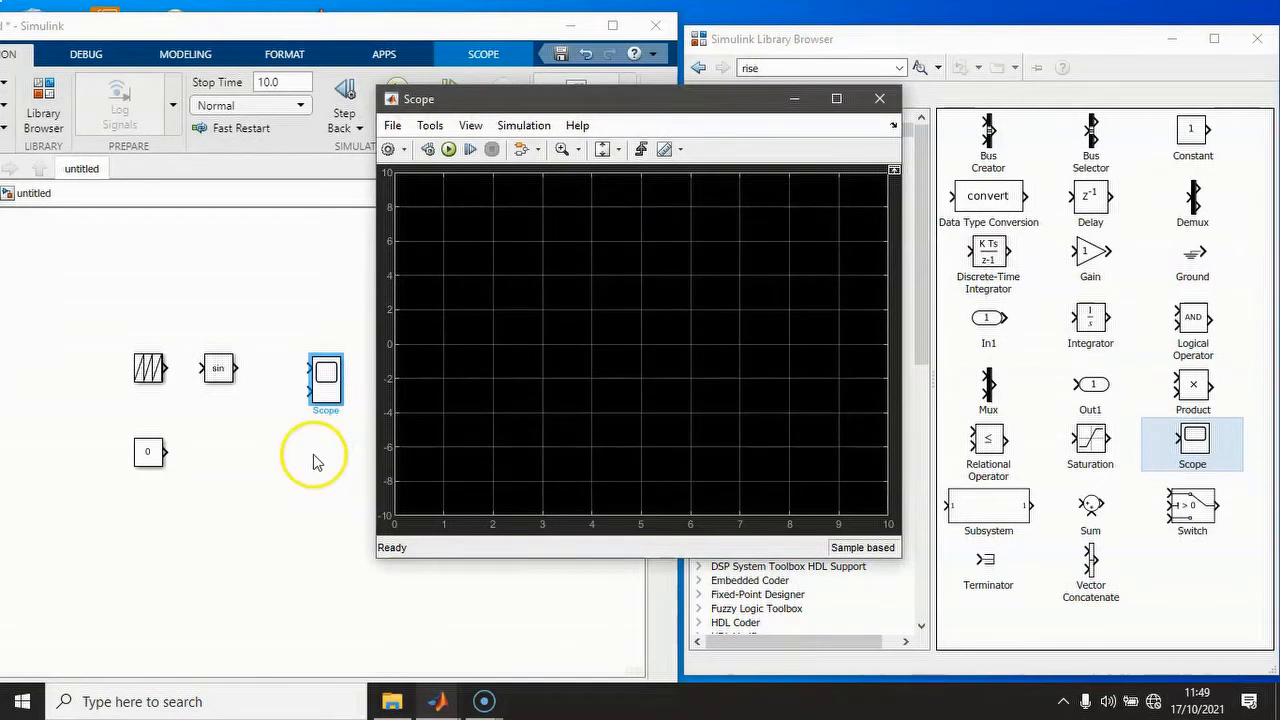
- Wire the Repeating Sequence through sin to the Scope's first input, and the zero constant through a copied sin block to the second
{"action": "left_click", "coordinate": [174, 366]}
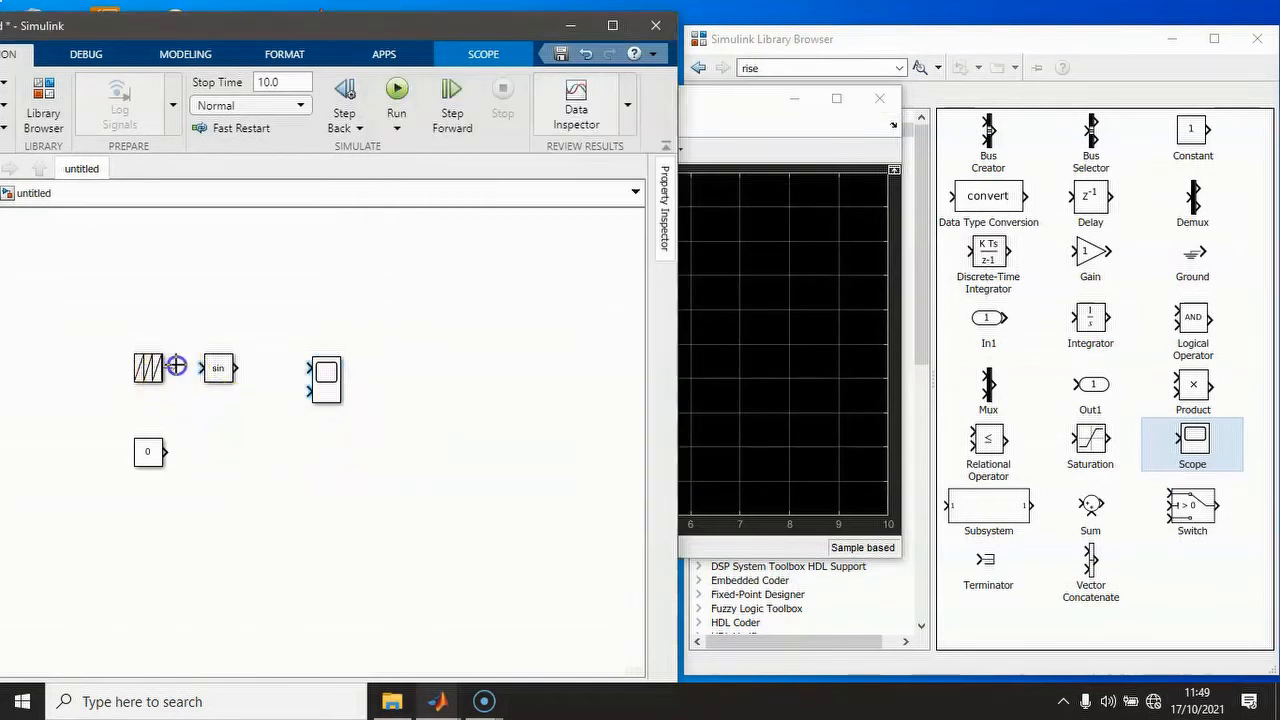
{"action": "left_click_drag", "start_coordinate": [202, 366], "coordinate": [313, 369]}
{"action": "left_click_drag", "start_coordinate": [210, 367], "coordinate": [204, 454]}
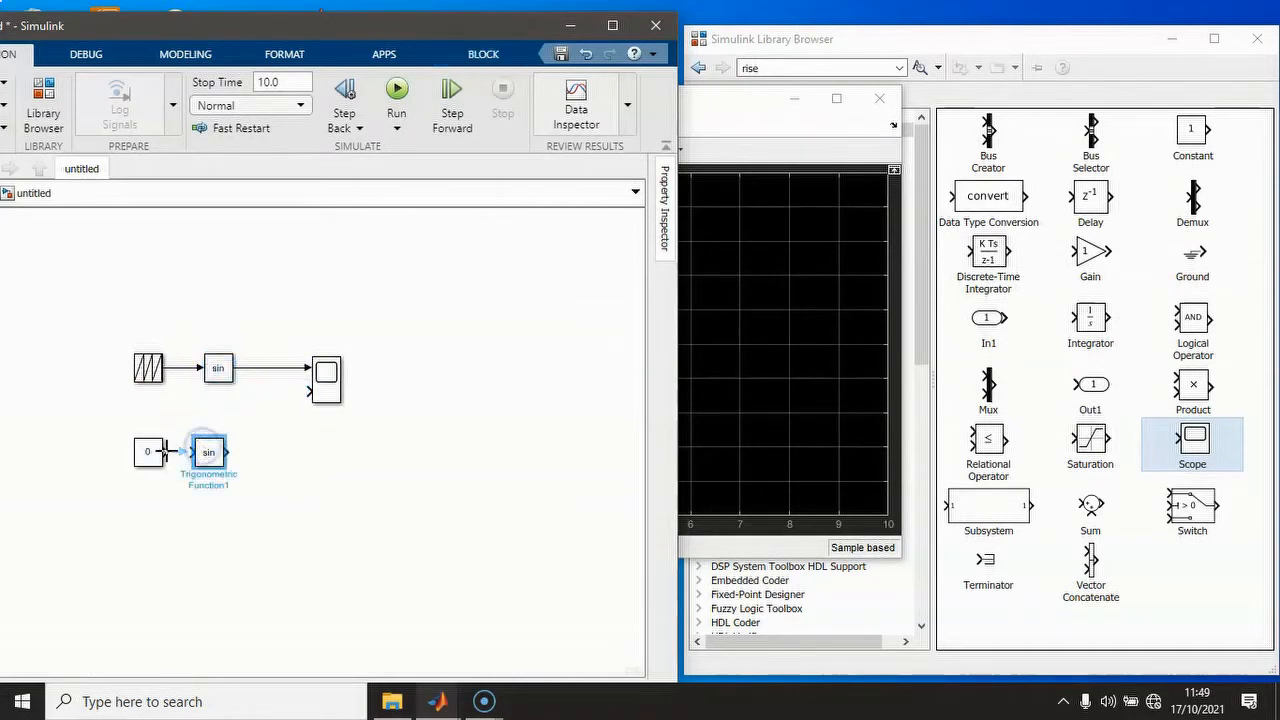
{"action": "left_click", "coordinate": [193, 452]}
{"action": "left_click", "coordinate": [229, 446]}
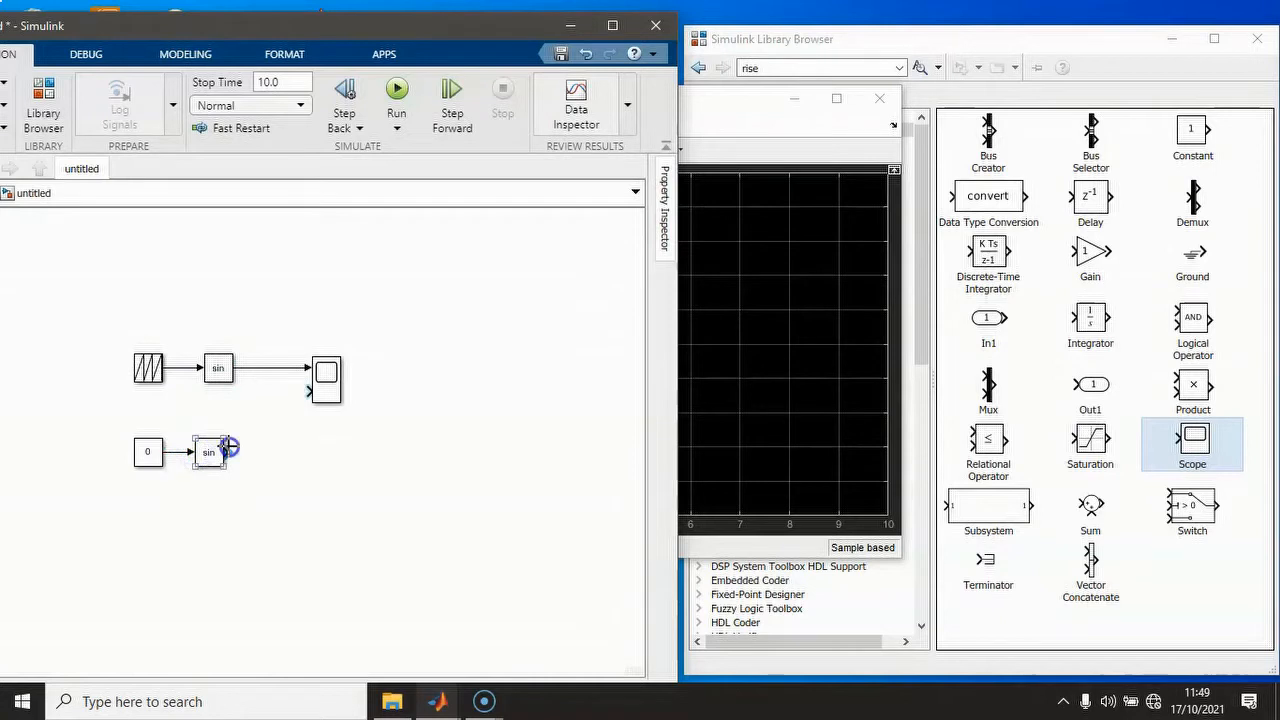
- Increase the Scope block's number of input ports to three
{"action": "right_click", "coordinate": [318, 388]}
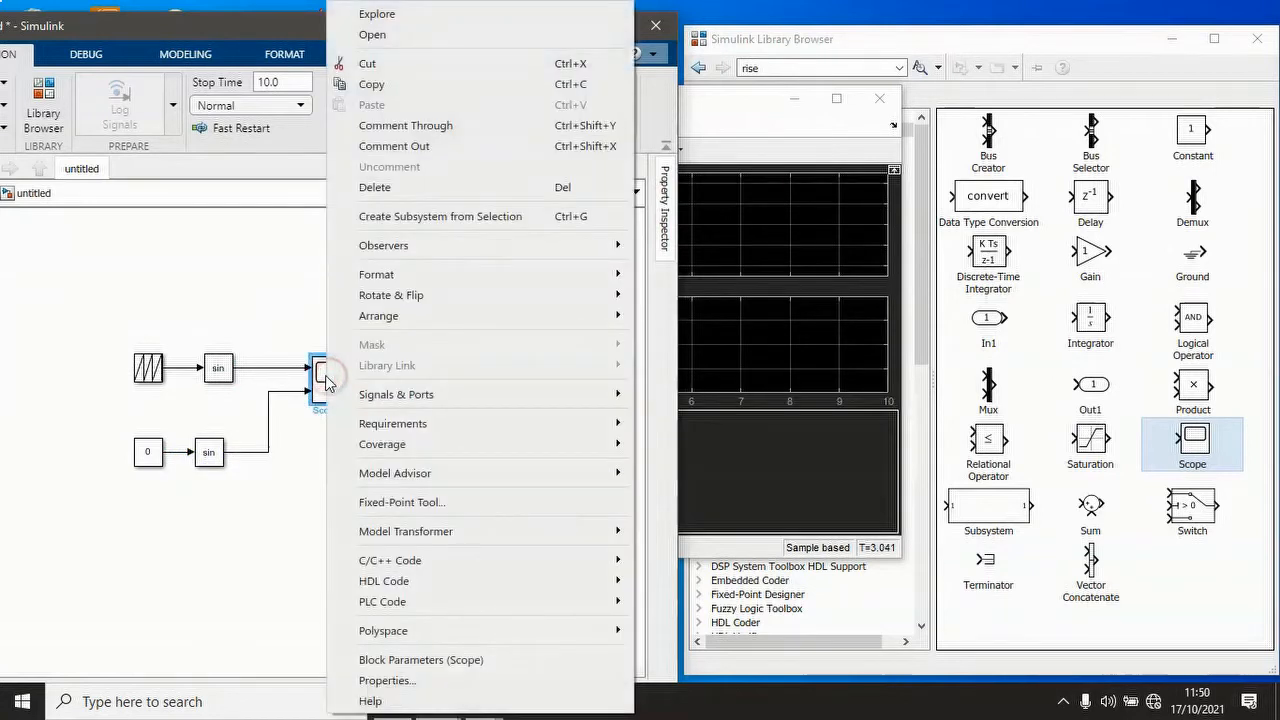
{"action": "mouse_move", "coordinate": [432, 318]}
{"action": "mouse_move", "coordinate": [594, 392]}
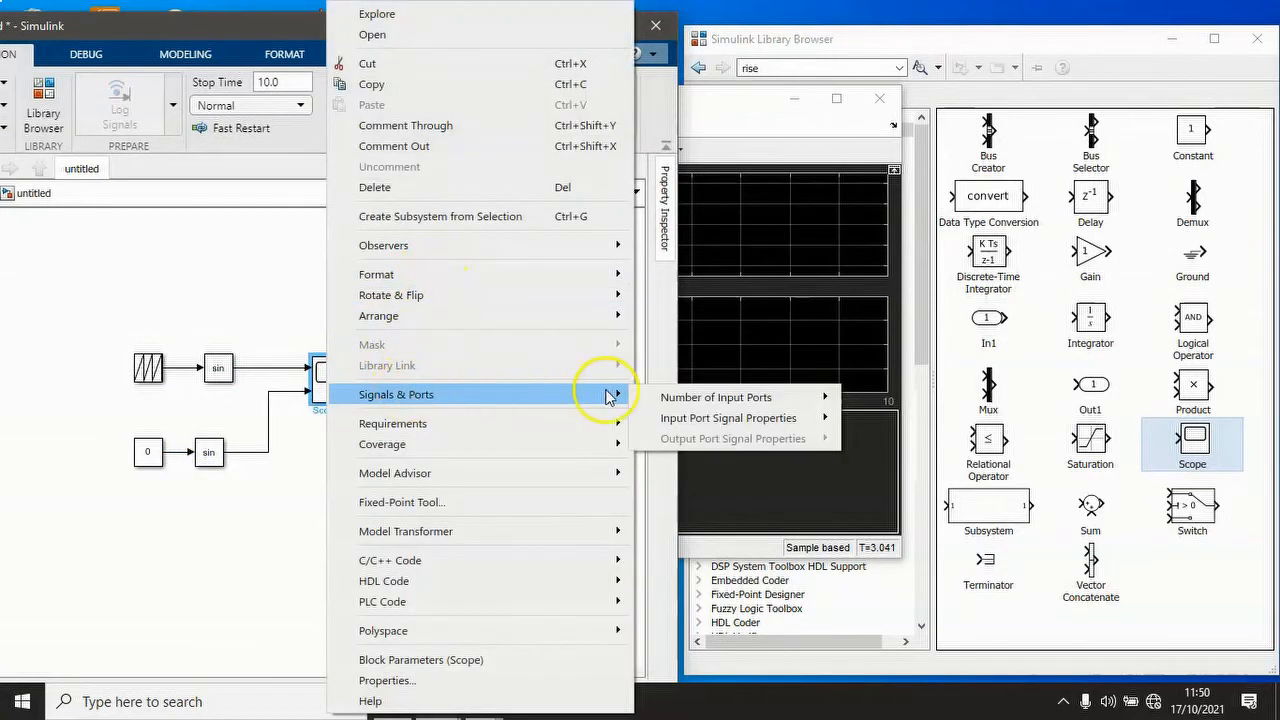
{"action": "mouse_move", "coordinate": [810, 397]}
{"action": "left_click", "coordinate": [884, 403]}
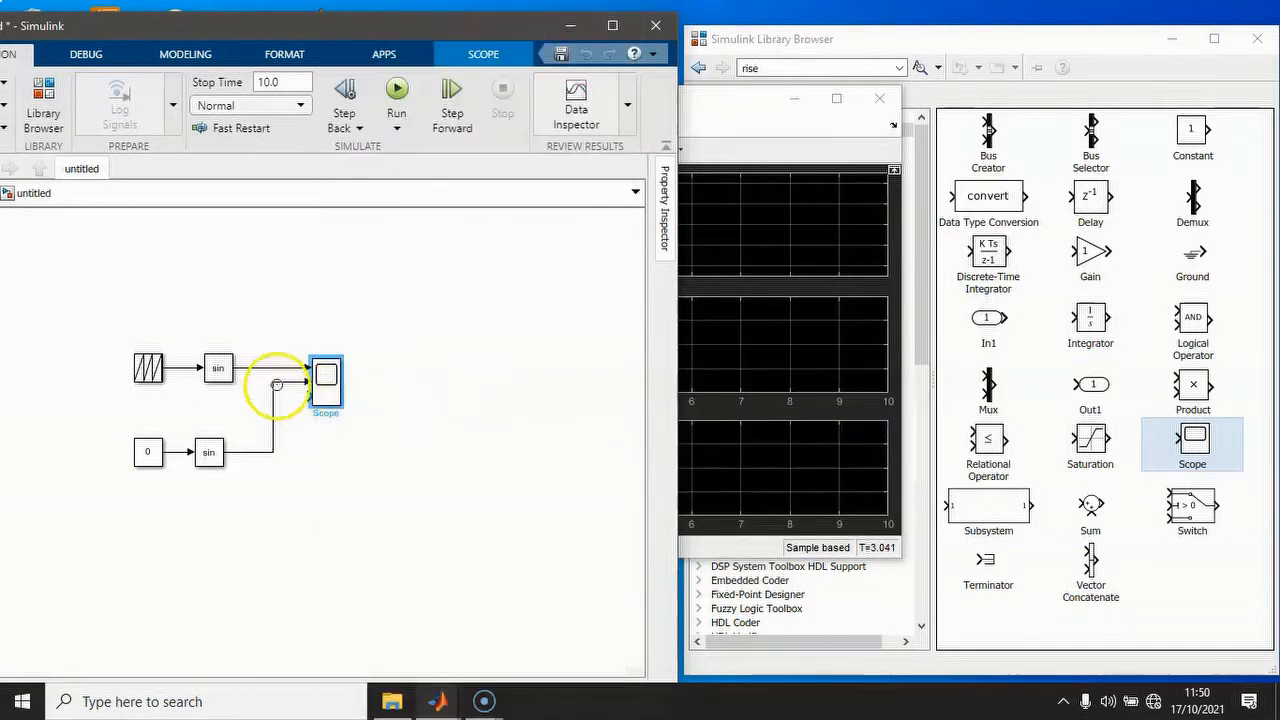
- Delete both signal lines entering the Scope and enlarge the block vertically to spread out its three ports
{"action": "left_click", "coordinate": [281, 393]}
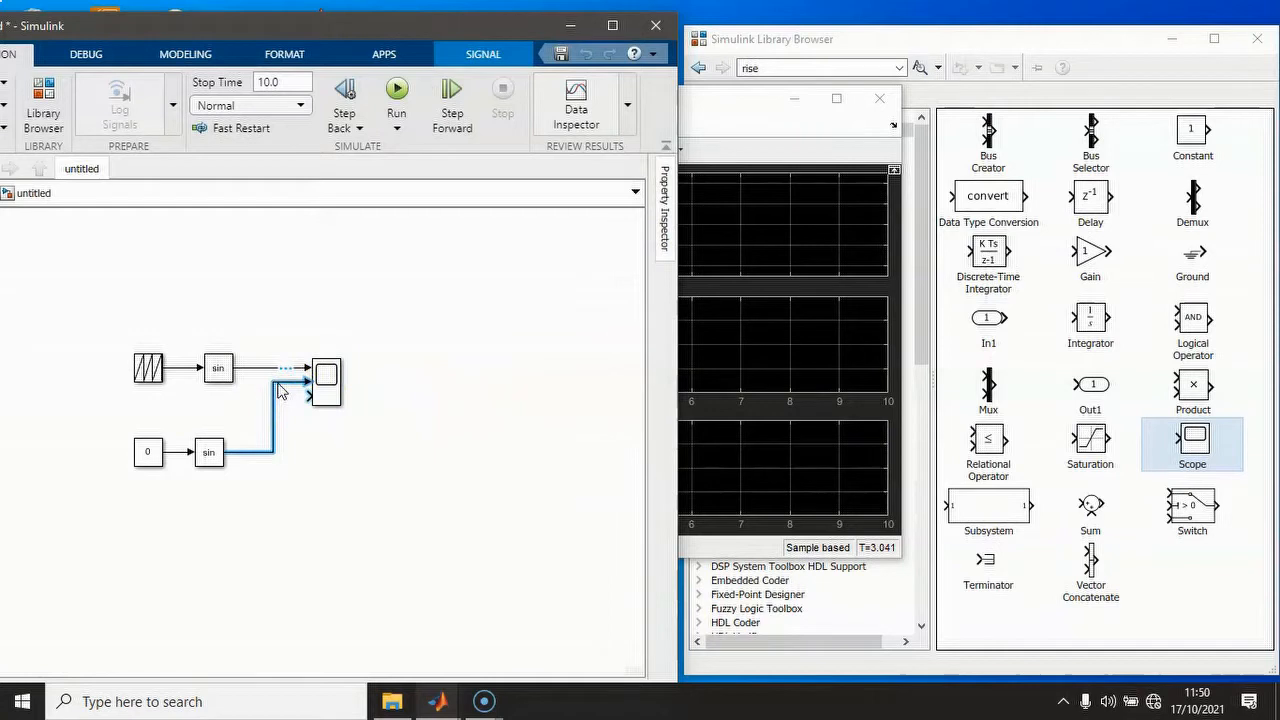
{"action": "key", "text": "Delete"}
{"action": "left_click", "coordinate": [285, 370]}
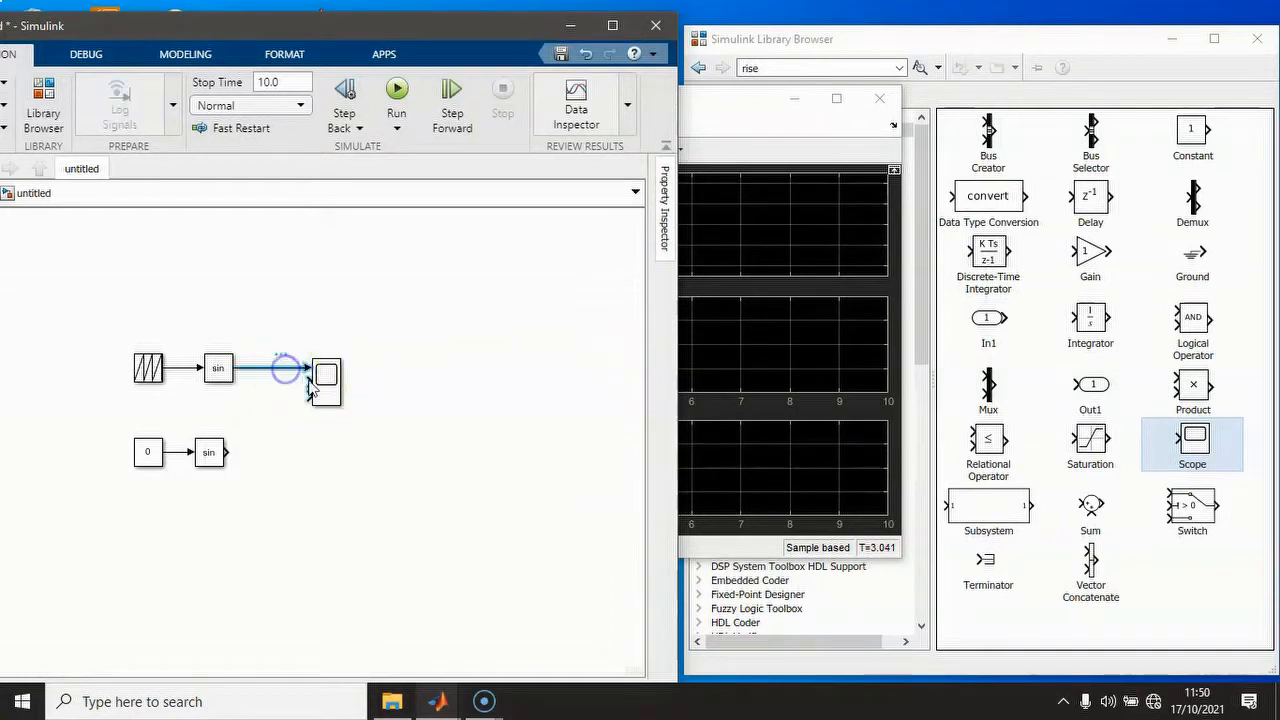
{"action": "key", "text": "Delete"}
{"action": "mouse_move", "coordinate": [334, 398]}
{"action": "left_mouse_down"}
{"action": "mouse_move", "coordinate": [334, 350]}
{"action": "mouse_move", "coordinate": [343, 417]}
{"action": "mouse_move", "coordinate": [330, 420]}
{"action": "left_mouse_up"}
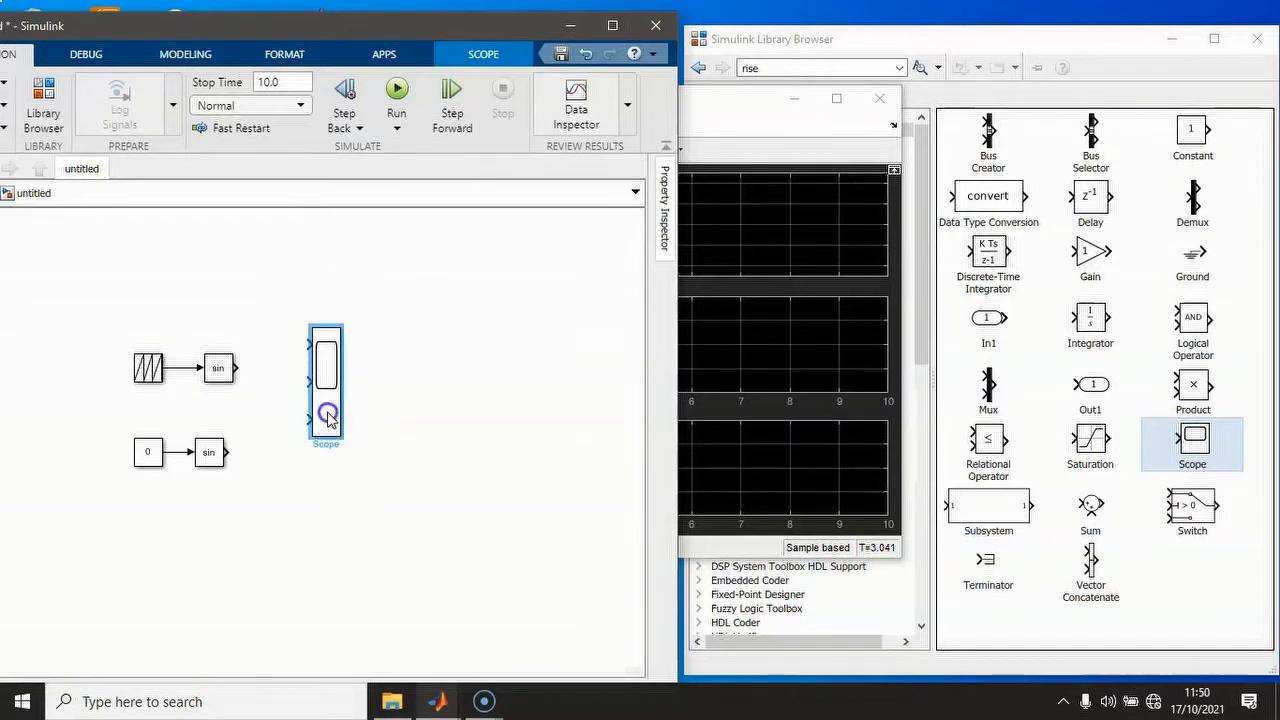
- Connect the Repeating Sequence directly to the Scope's first input, its sin output to the second, and the constant's sin output to the third
{"action": "mouse_move", "coordinate": [305, 343]}
{"action": "left_mouse_down"}
{"action": "mouse_move", "coordinate": [204, 343]}
{"action": "mouse_move", "coordinate": [174, 370]}
{"action": "mouse_move", "coordinate": [290, 376]}
{"action": "mouse_move", "coordinate": [362, 400]}
{"action": "left_mouse_up"}
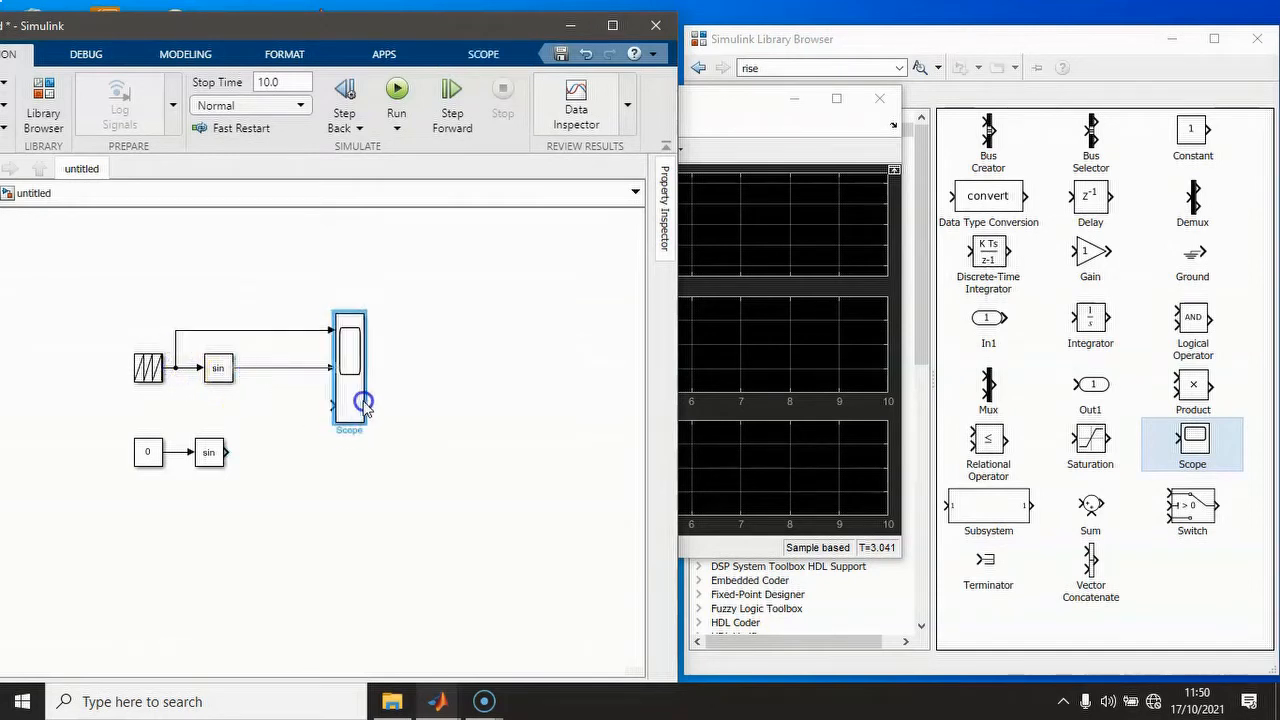
{"action": "left_click_drag", "start_coordinate": [228, 452], "coordinate": [257, 435]}
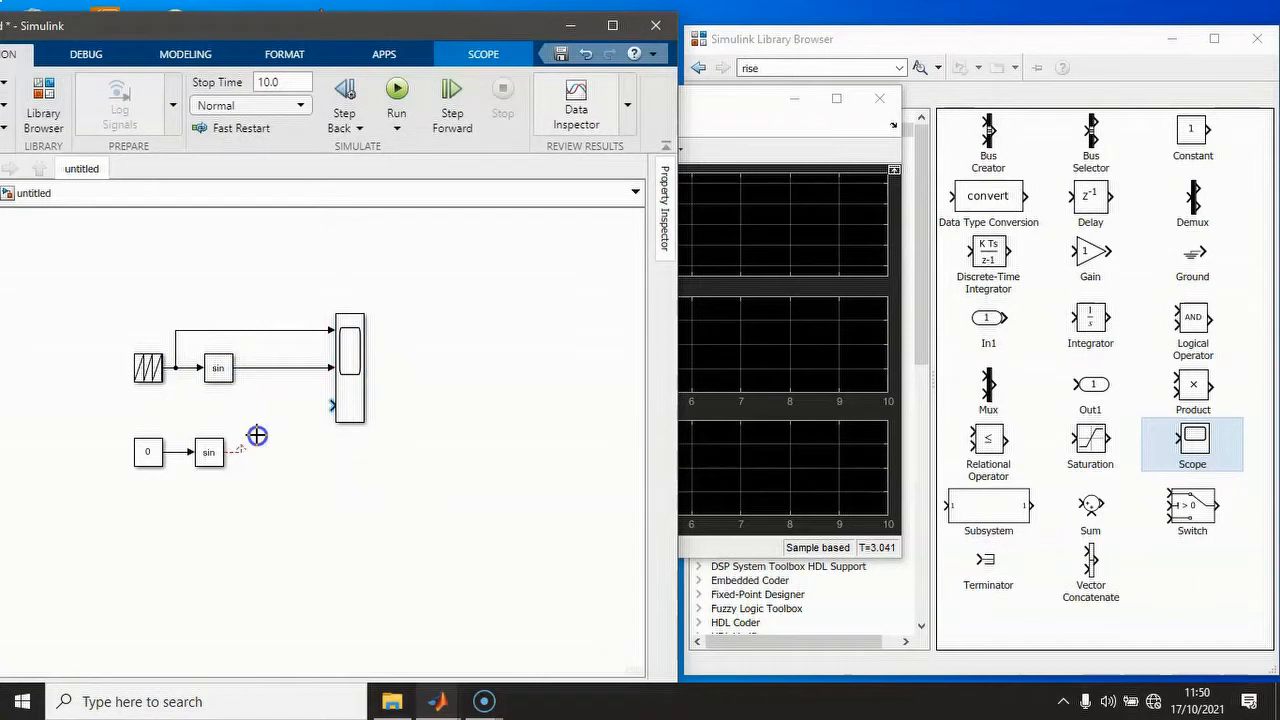
{"action": "left_click_drag", "start_coordinate": [320, 410], "coordinate": [334, 403]}
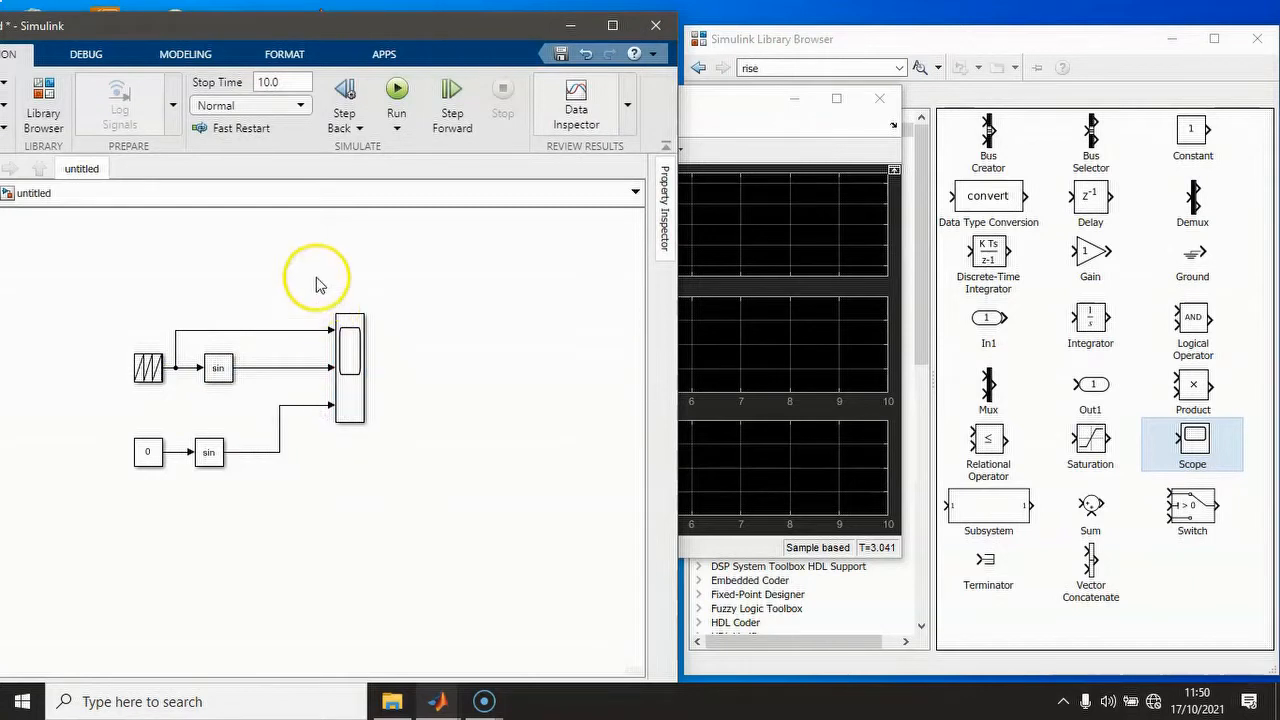
- Run the simulation and view the Scope plots maximized with their axes scaled to fit the signals
{"action": "left_click", "coordinate": [396, 90]}
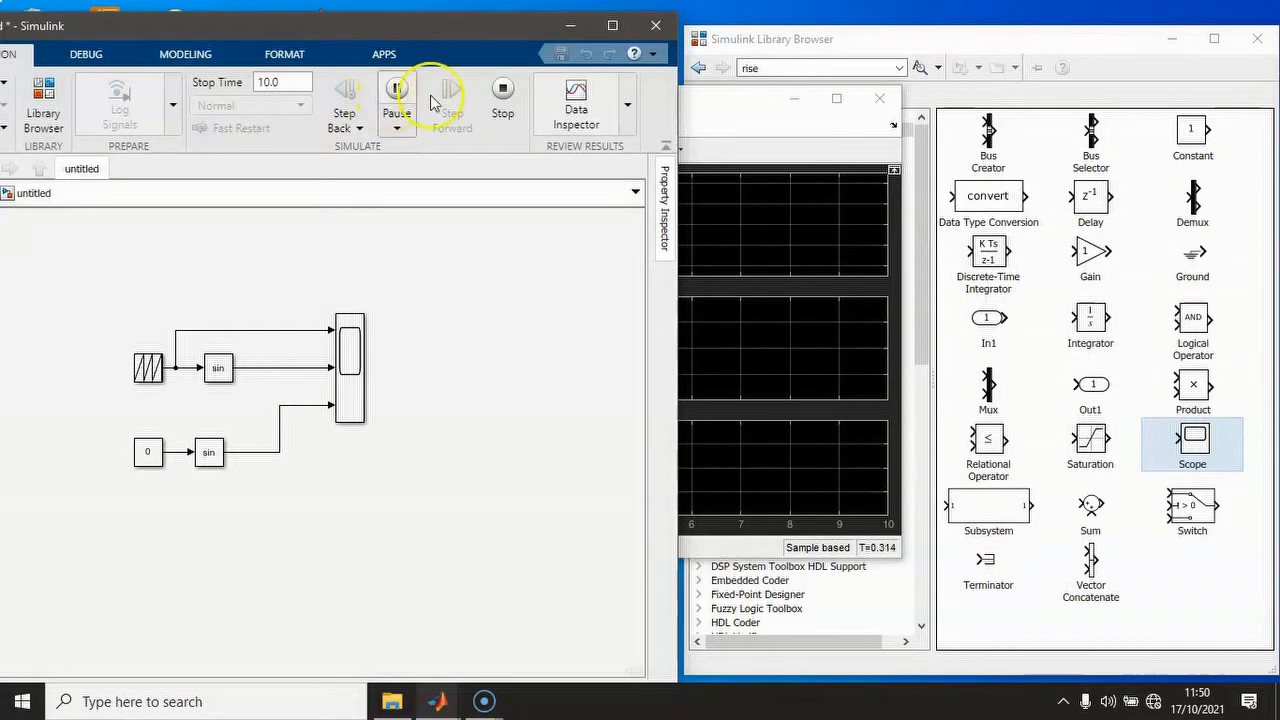
{"action": "left_click", "coordinate": [569, 24]}
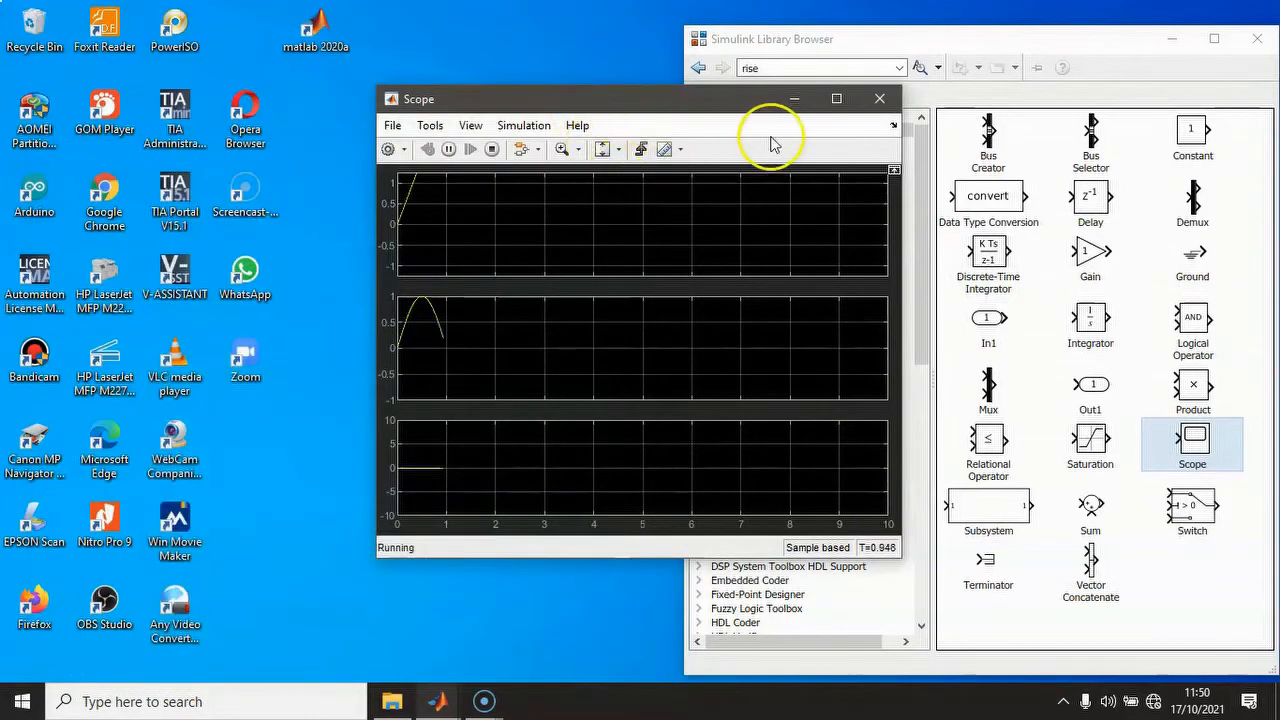
{"action": "left_click", "coordinate": [836, 99]}
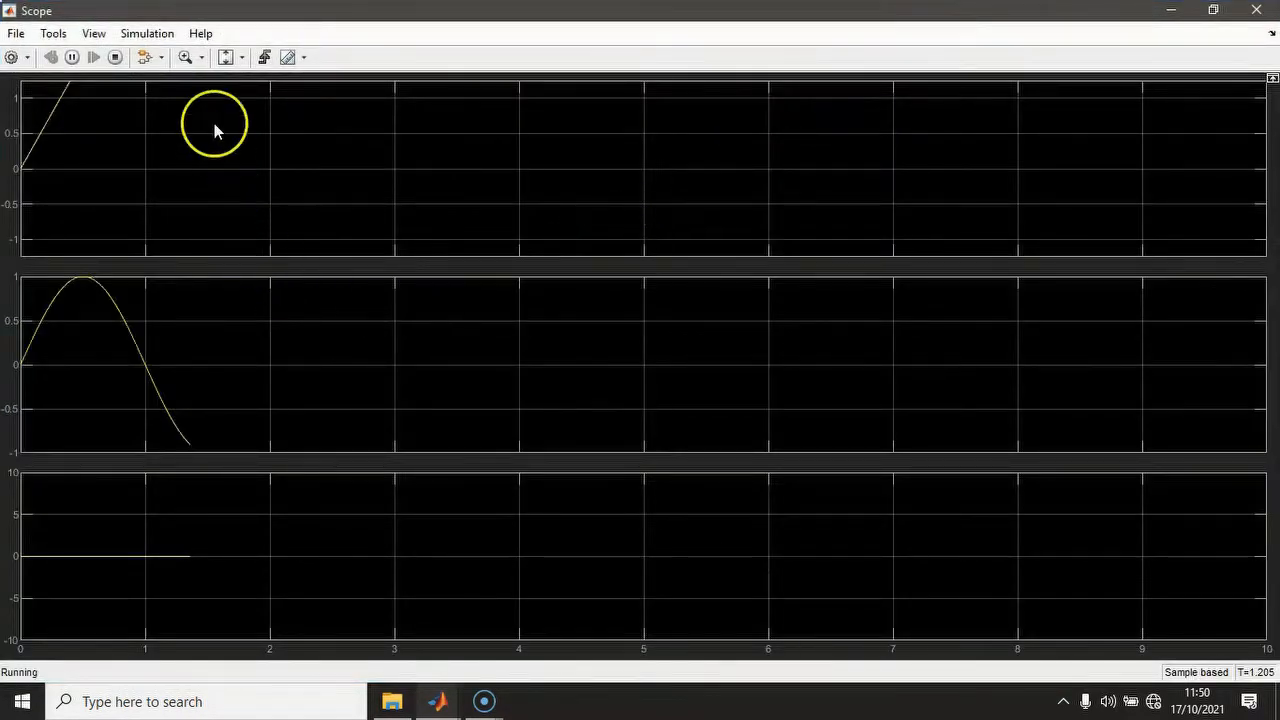
{"action": "left_click", "coordinate": [242, 57]}
{"action": "left_click", "coordinate": [232, 106]}
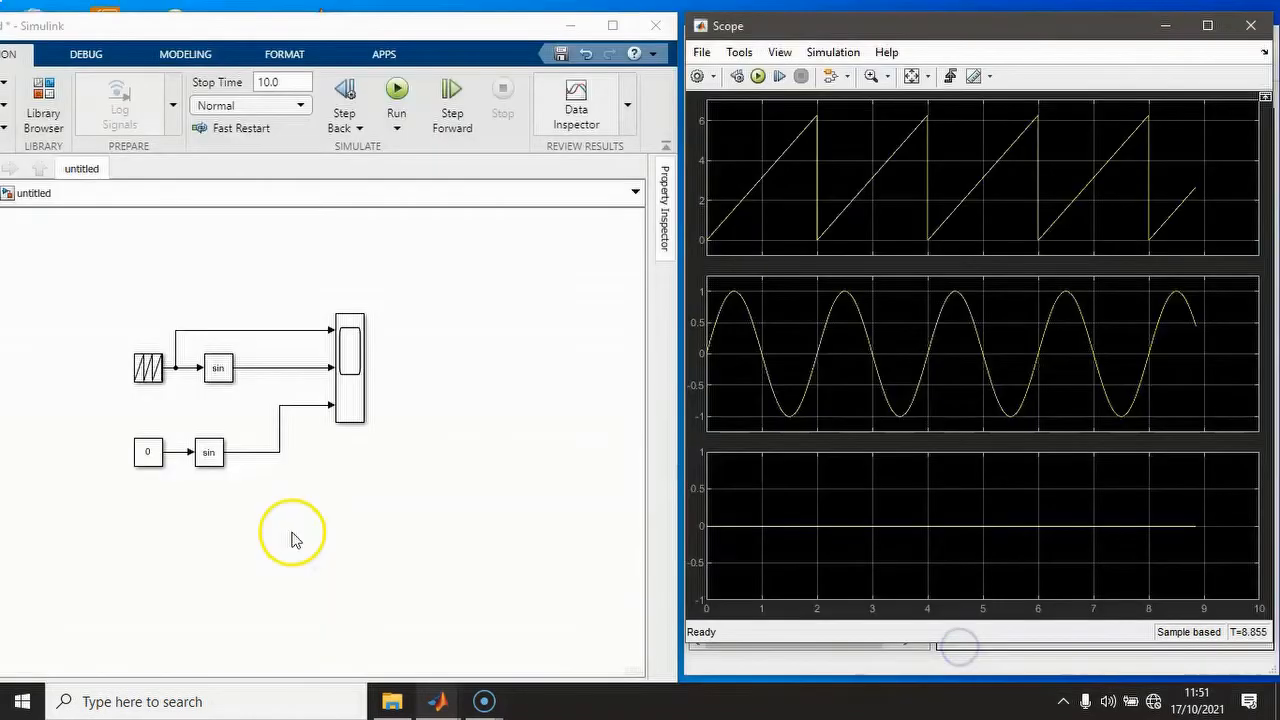
- Set the value of the Constant block feeding the lower sin block to 90
{"action": "left_click", "coordinate": [206, 370]}
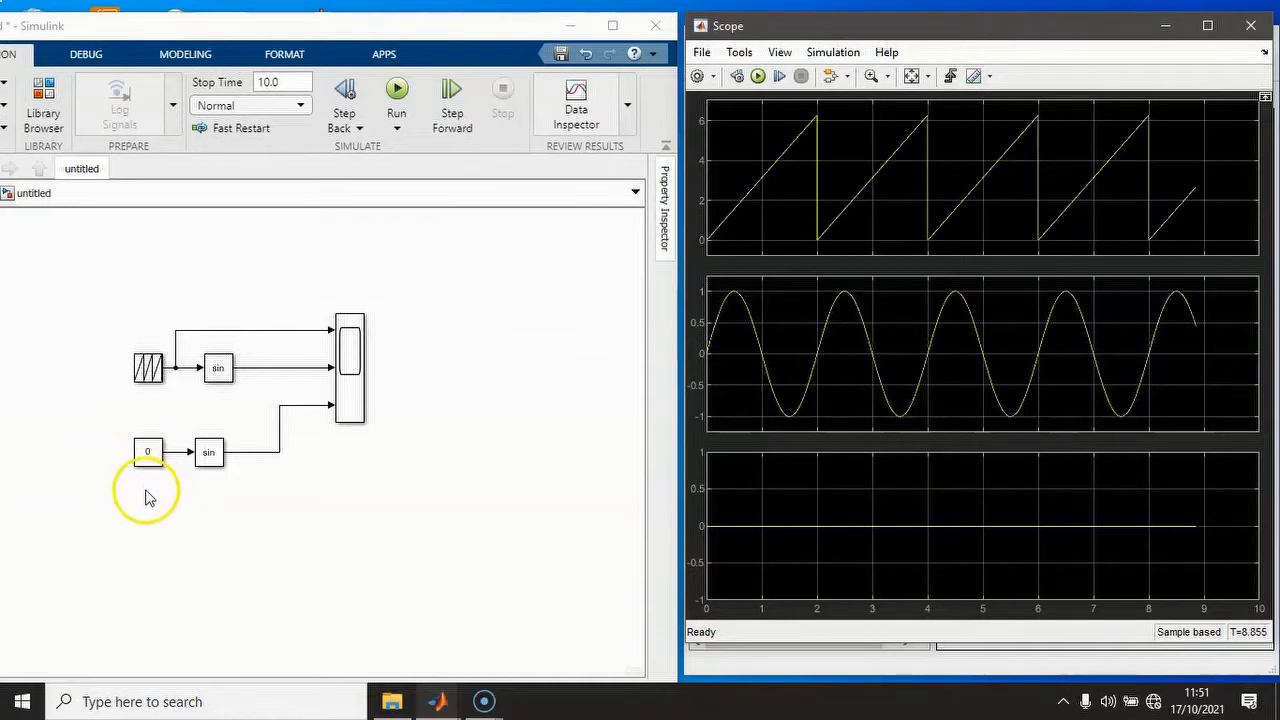
{"action": "double_click", "coordinate": [148, 455]}
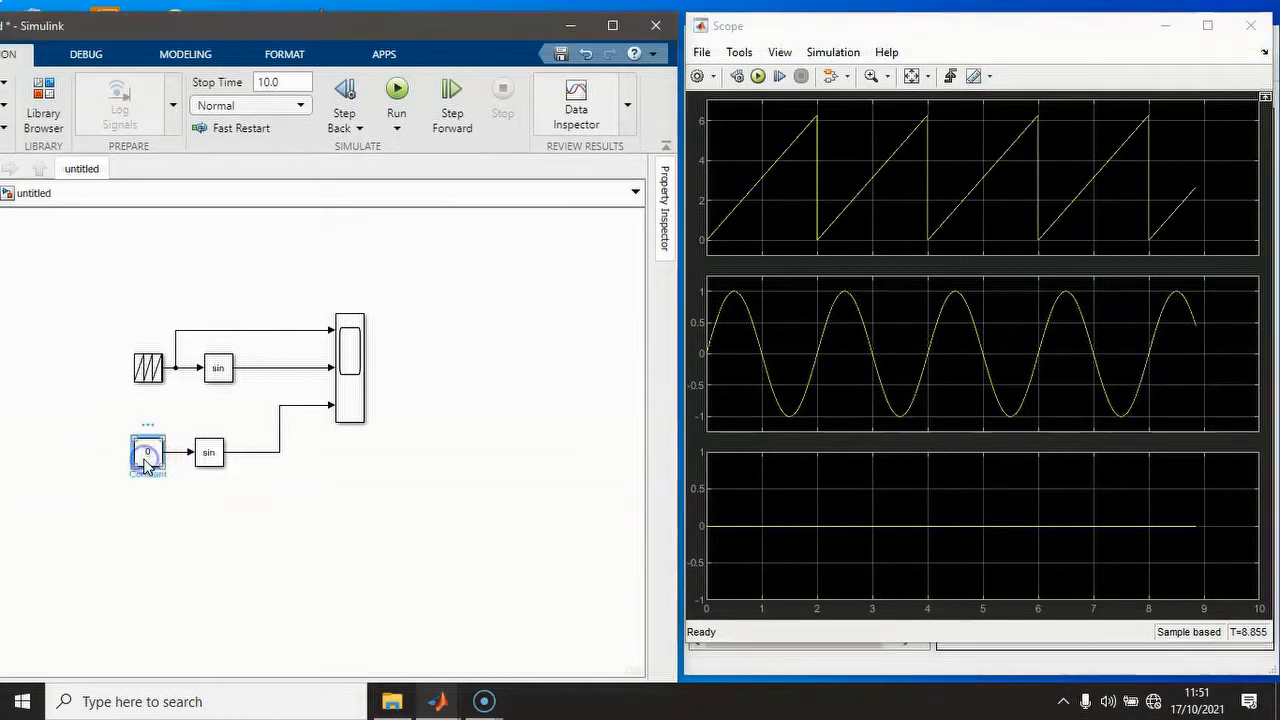
{"action": "left_click", "coordinate": [216, 475]}
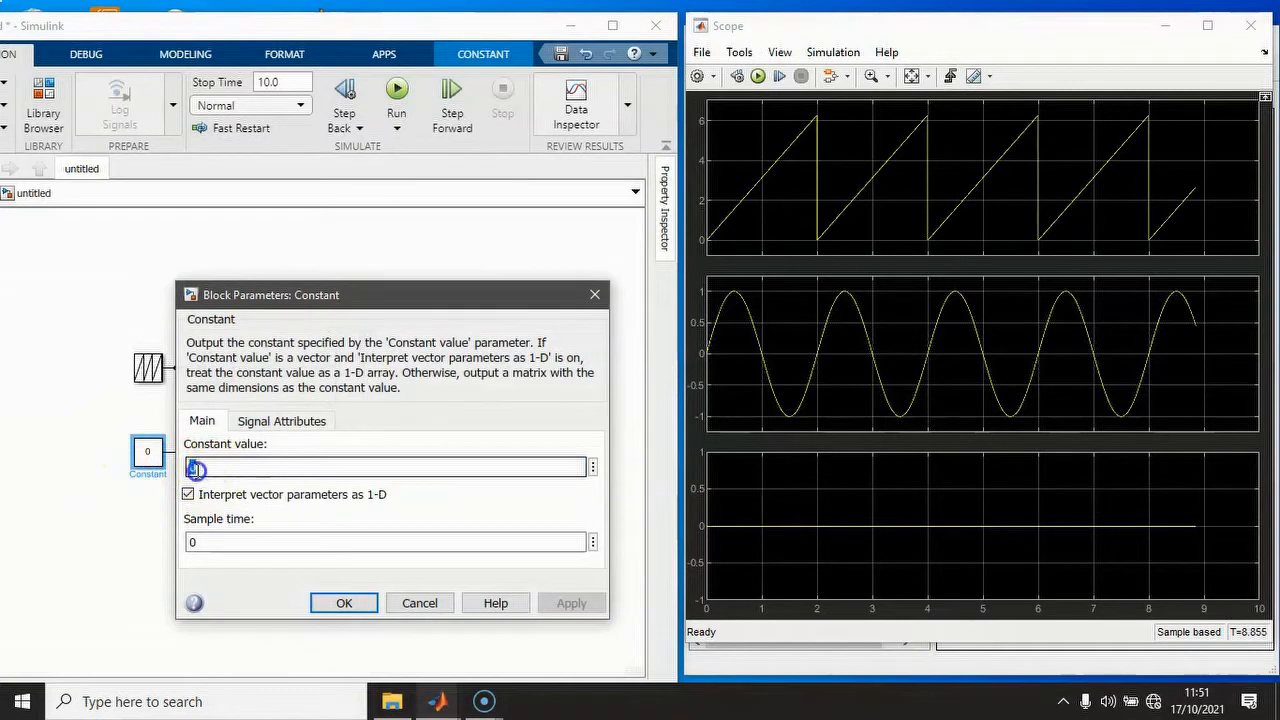
{"action": "type", "text": "90"}
{"action": "left_click", "coordinate": [571, 604]}
{"action": "left_click", "coordinate": [343, 603]}
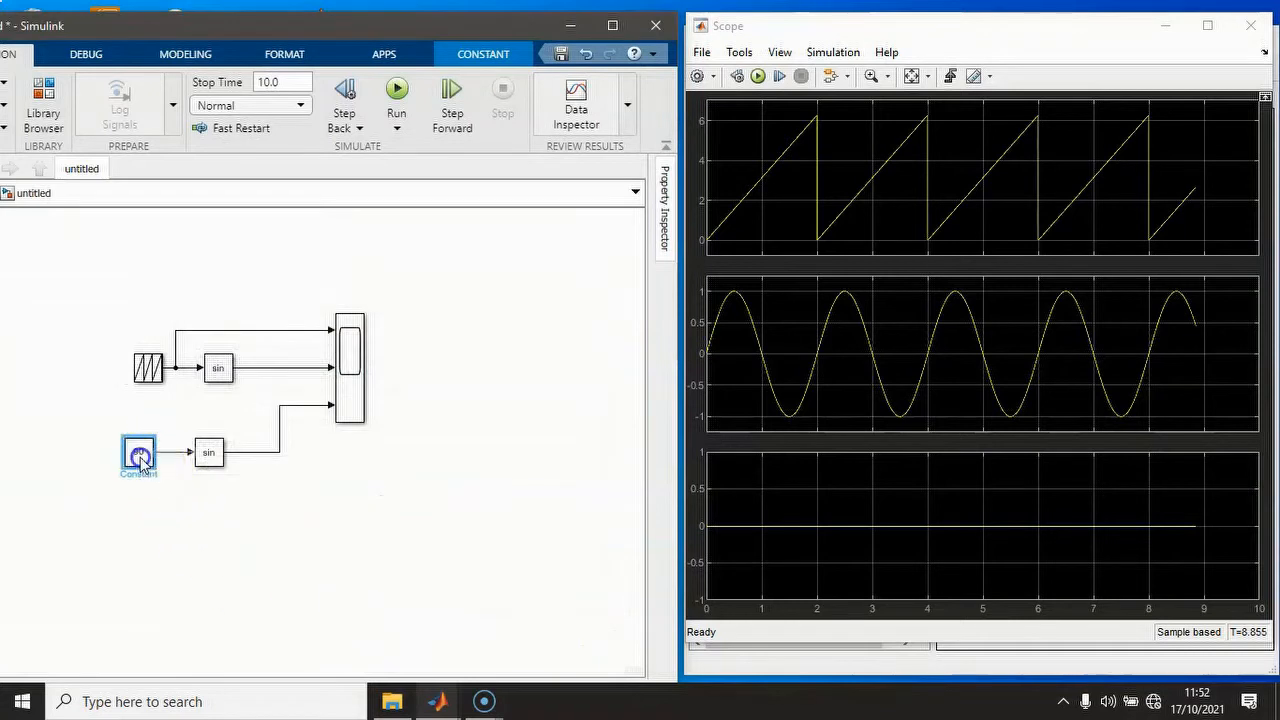
- Align the lower sin block directly beneath the upper sin block
{"action": "left_click", "coordinate": [230, 453]}
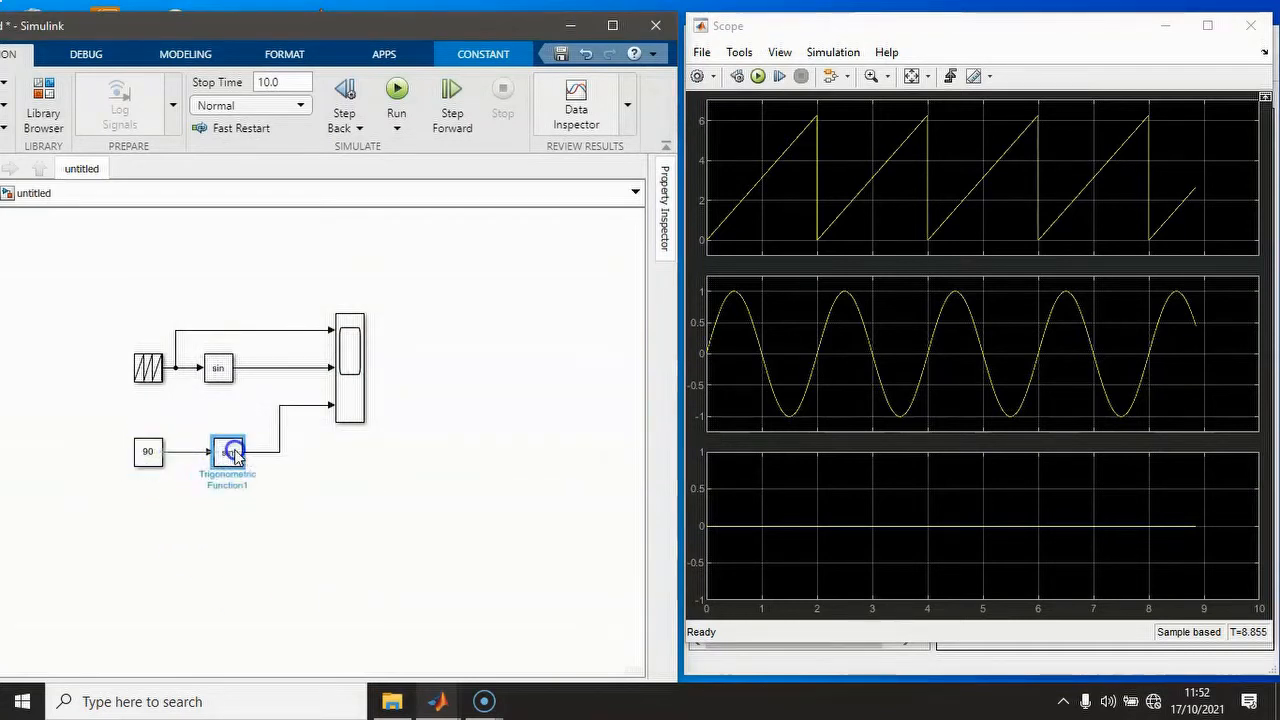
{"action": "left_click", "coordinate": [148, 455]}
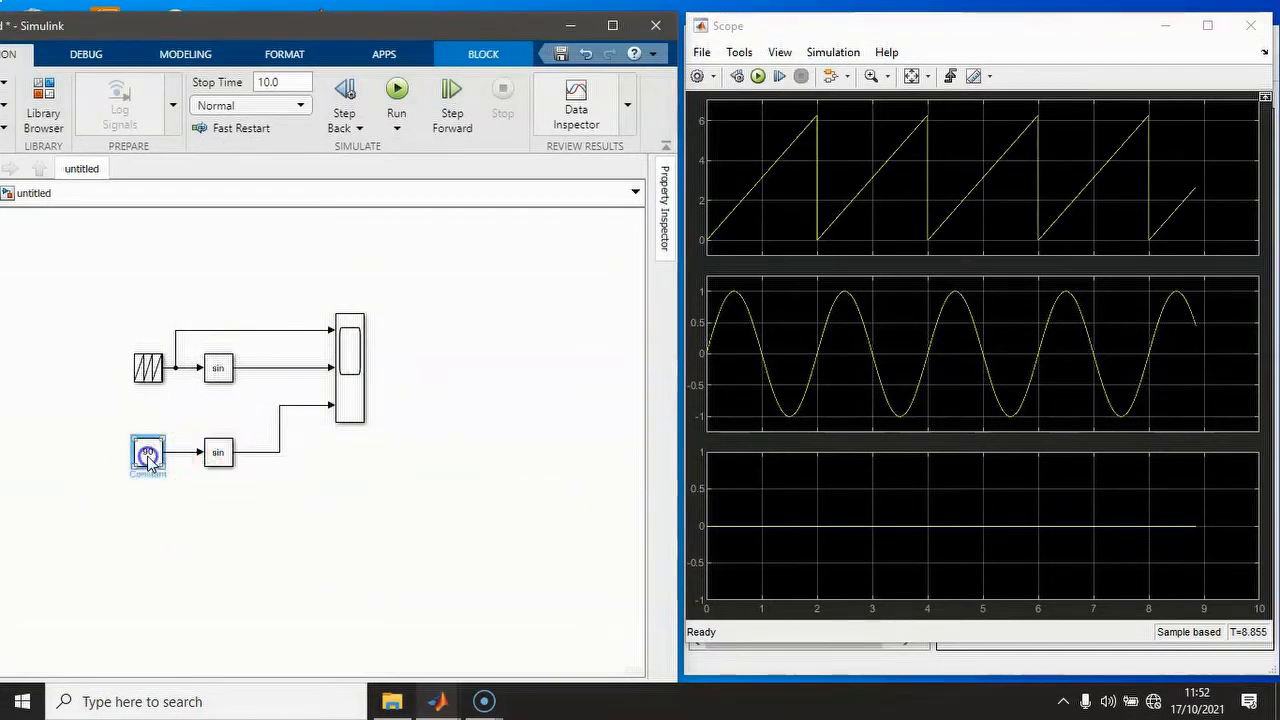
{"action": "left_click", "coordinate": [183, 458]}
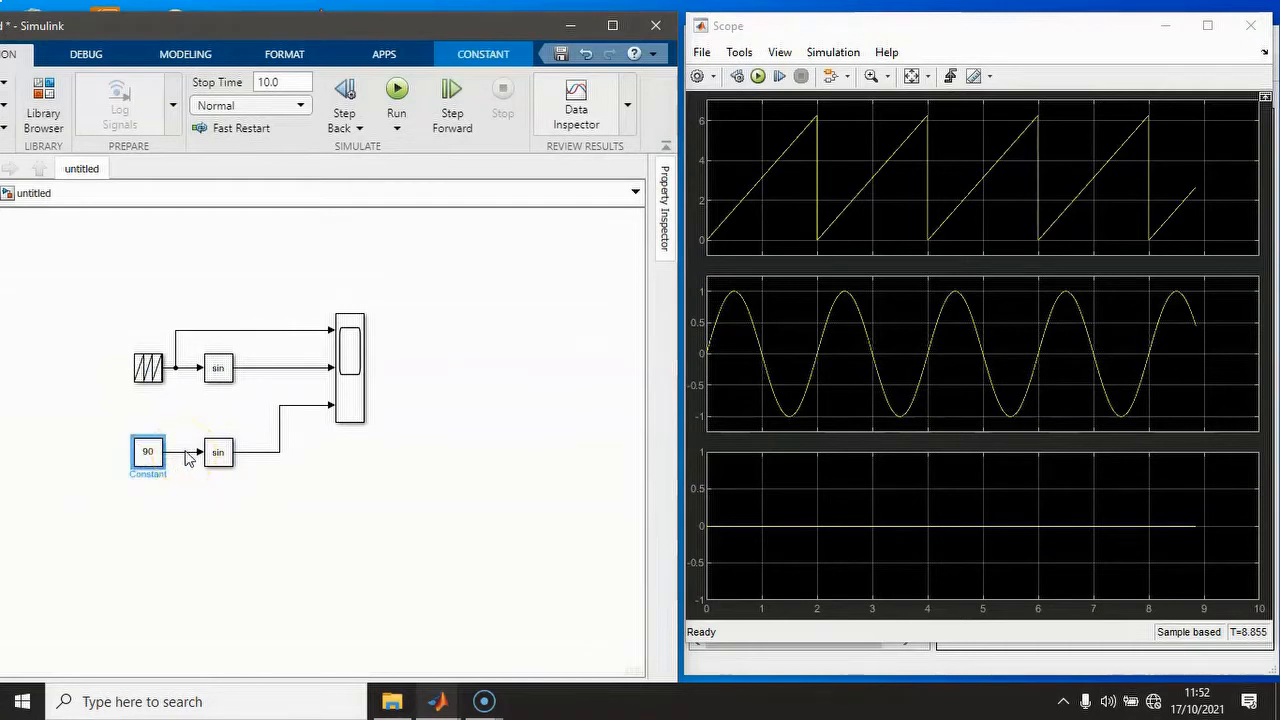
- Set the constant's value to 90*pi/180 and widen its block so the expression fits inside
{"action": "double_click", "coordinate": [148, 452]}
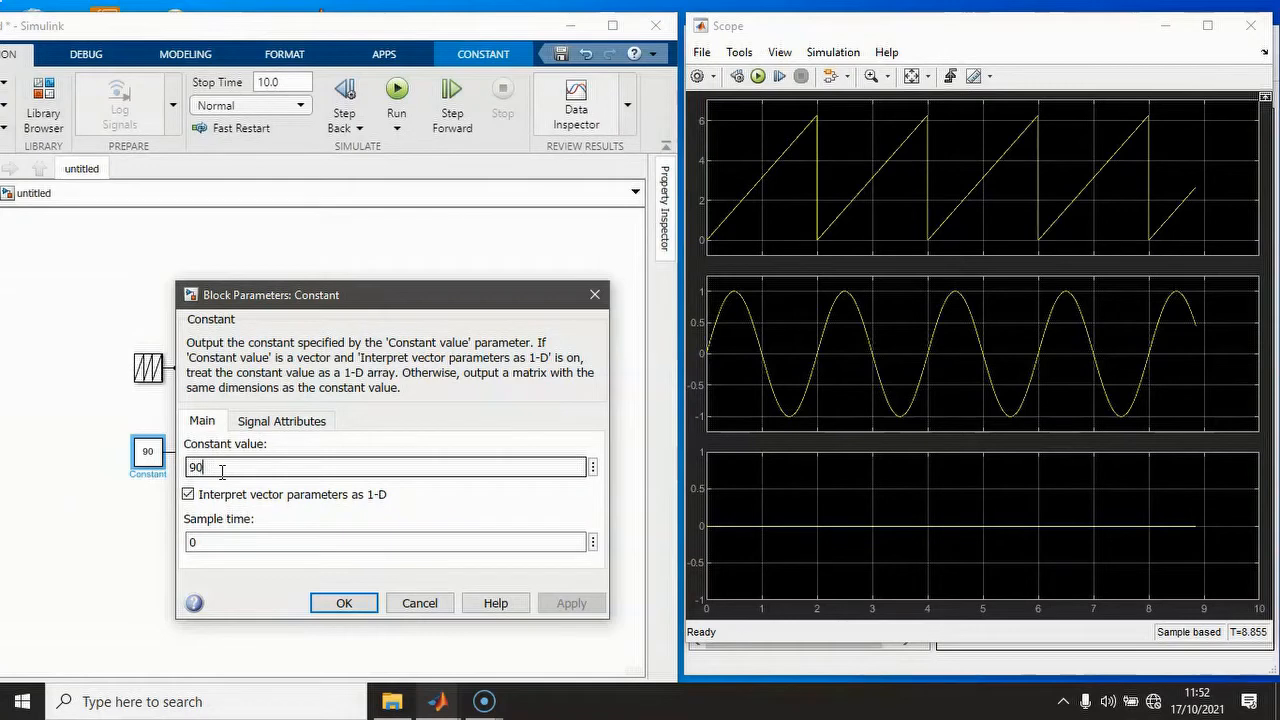
{"action": "type", "text": "*"}
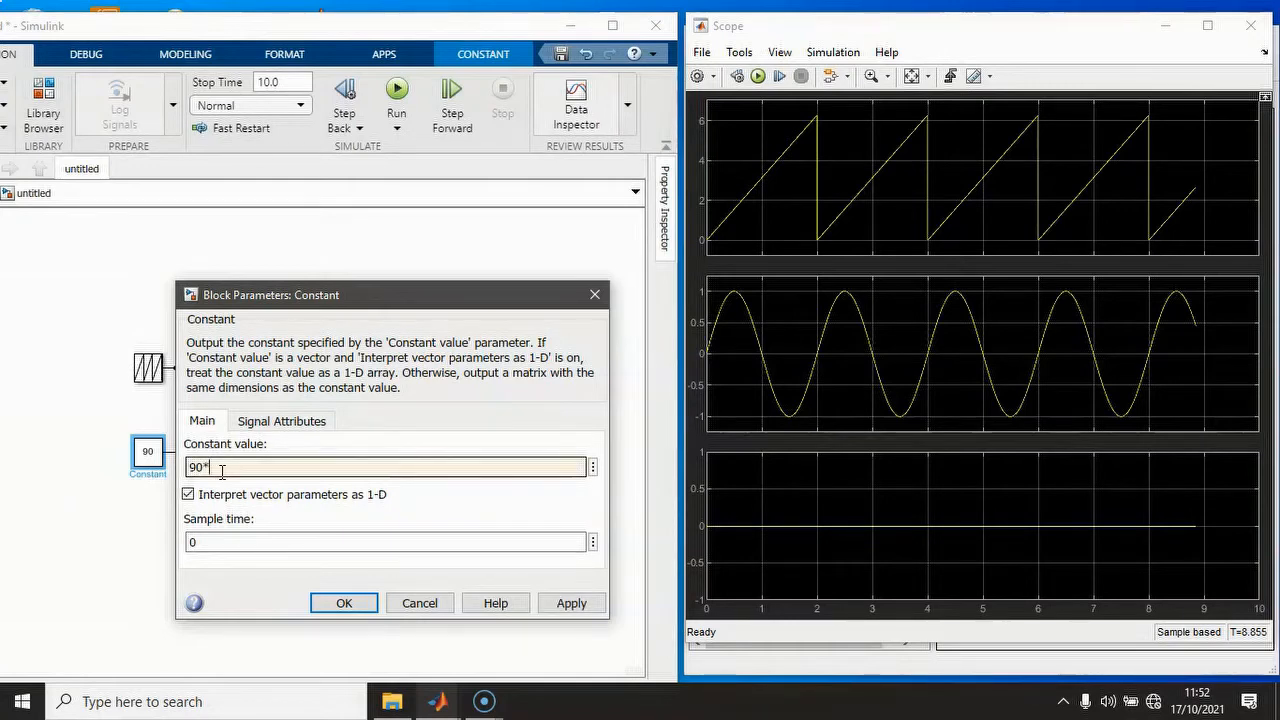
{"action": "type", "text": "pi"}
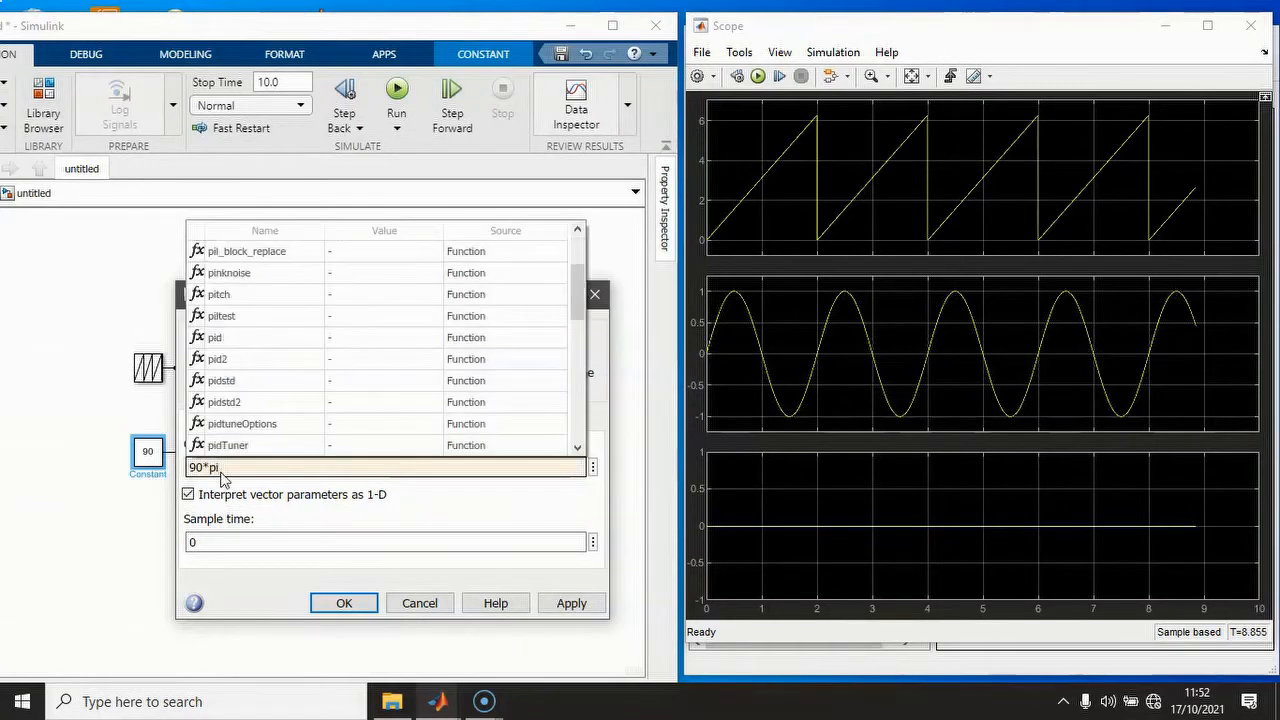
{"action": "type", "text": "/180"}
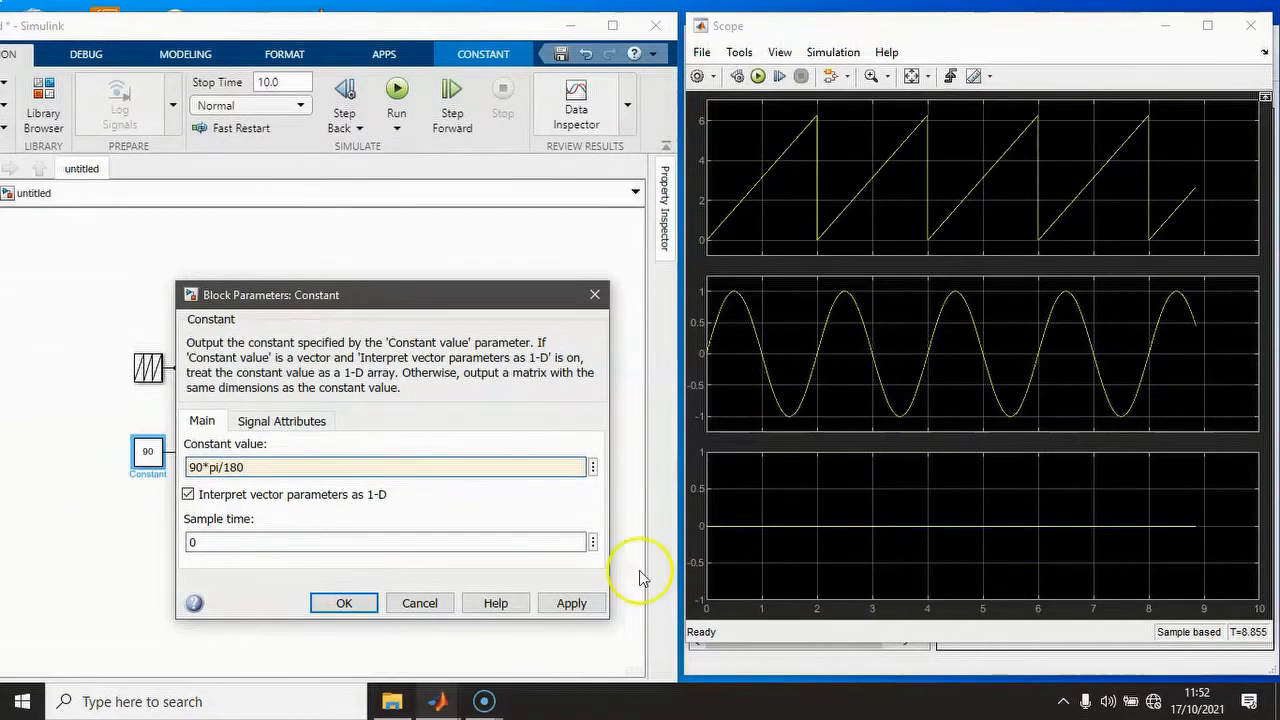
{"action": "left_click", "coordinate": [572, 603]}
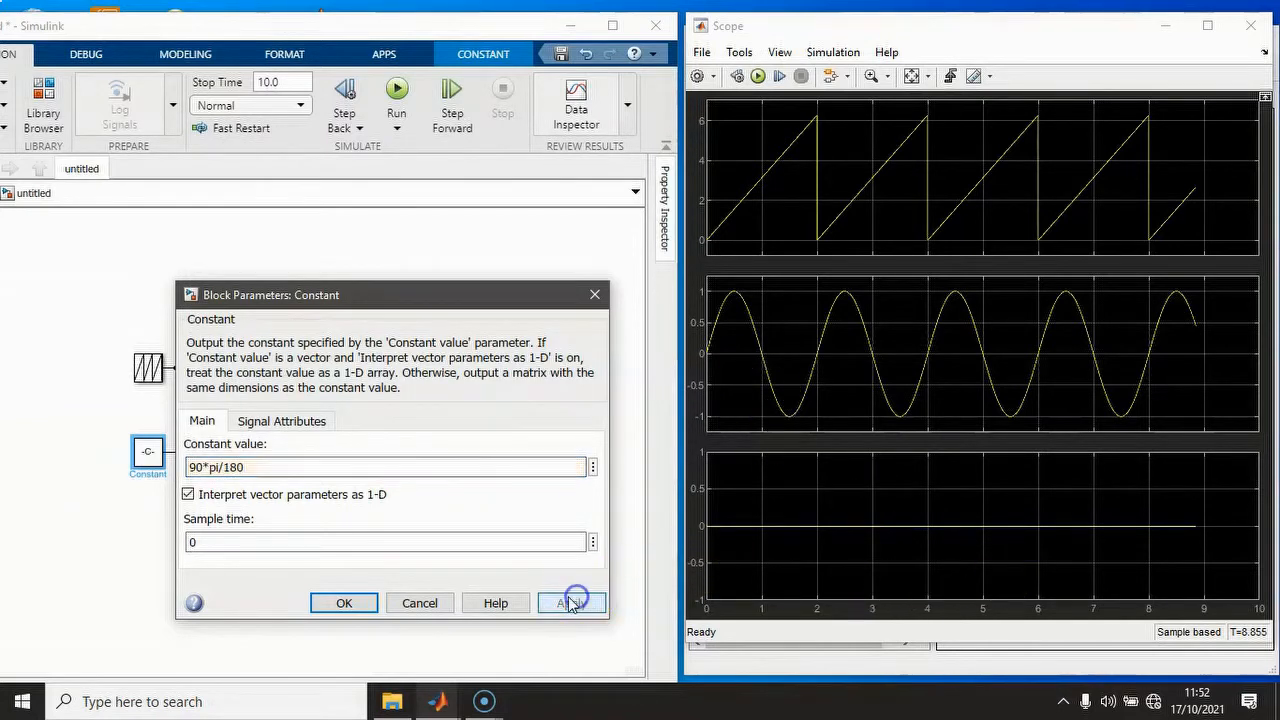
{"action": "left_click", "coordinate": [345, 605]}
{"action": "left_click_drag", "start_coordinate": [134, 467], "coordinate": [95, 477]}
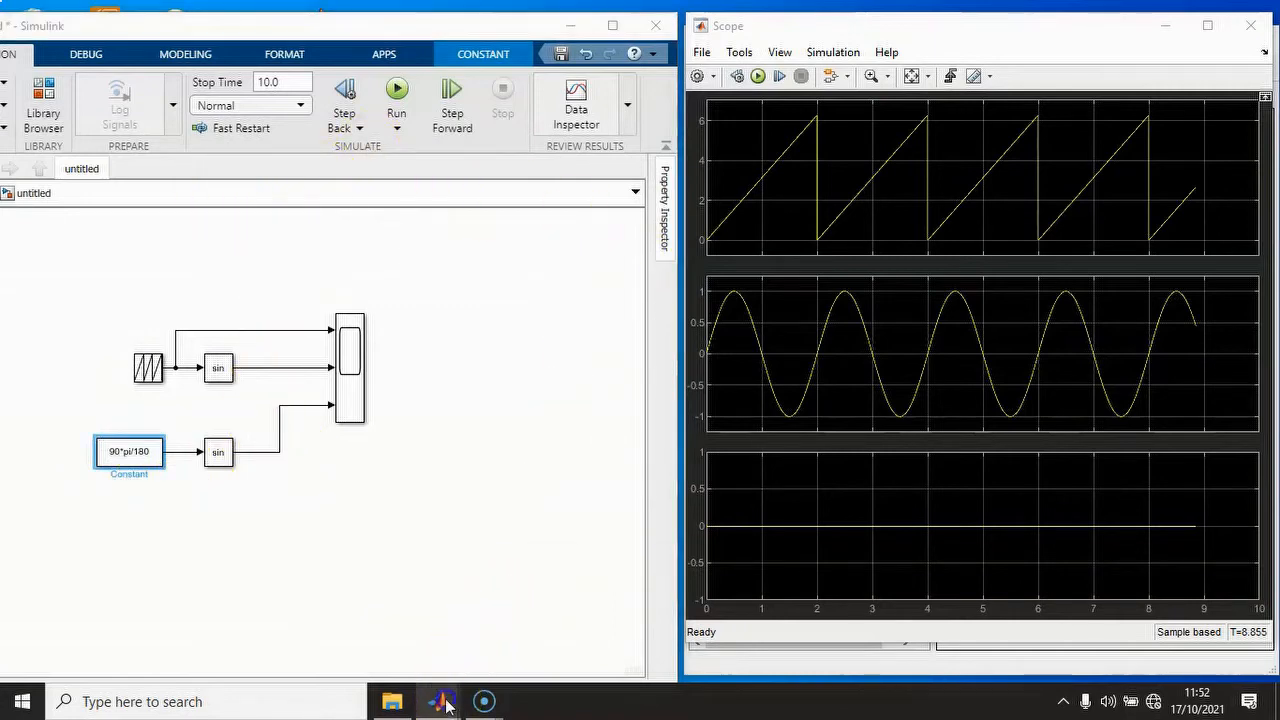
- Add a Display block from the Sinks library below the Scope, connected to the lower sin block's output
{"action": "mouse_move", "coordinate": [446, 706]}
{"action": "left_click", "coordinate": [540, 645]}
{"action": "left_click", "coordinate": [750, 328]}
{"action": "mouse_move", "coordinate": [986, 135]}
{"action": "left_mouse_down"}
{"action": "mouse_move", "coordinate": [494, 396]}
{"action": "mouse_move", "coordinate": [405, 470]}
{"action": "mouse_move", "coordinate": [279, 453]}
{"action": "left_mouse_up"}
{"action": "left_click", "coordinate": [287, 532]}
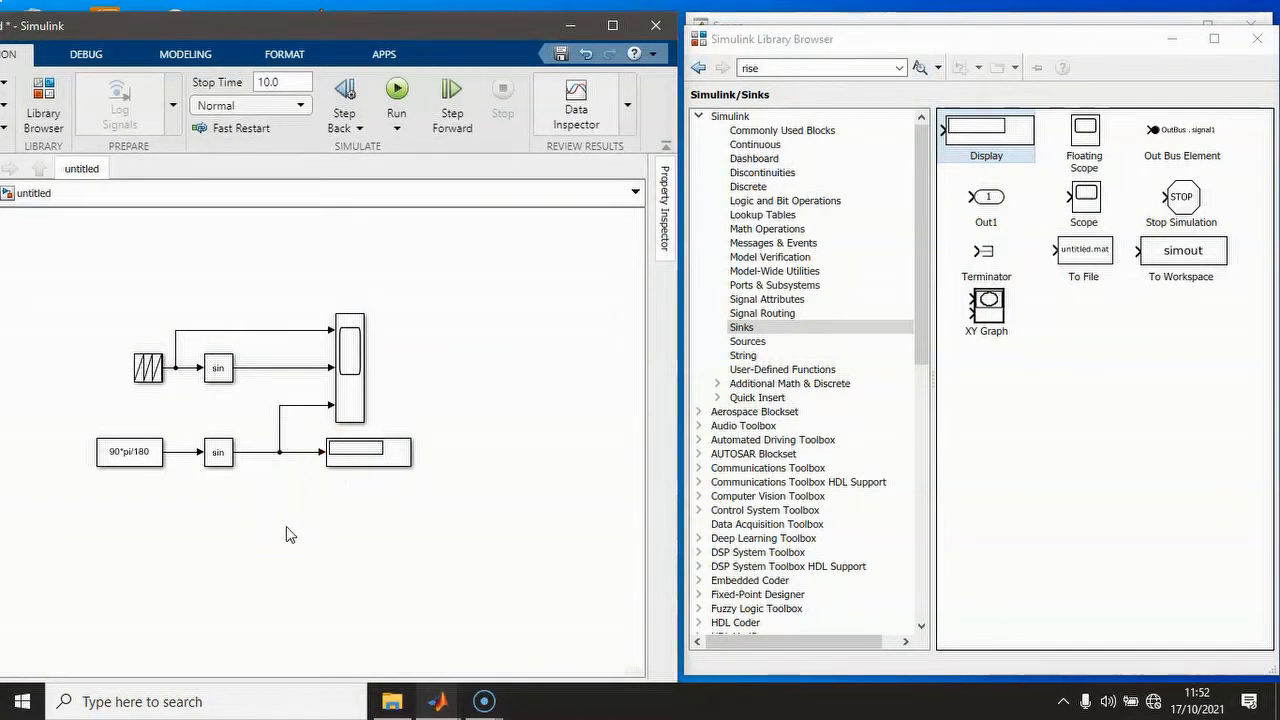
- Run the simulation with the 90*pi/180 constant, try to move the Scope block, and stop the run partway
{"action": "left_click", "coordinate": [398, 92]}
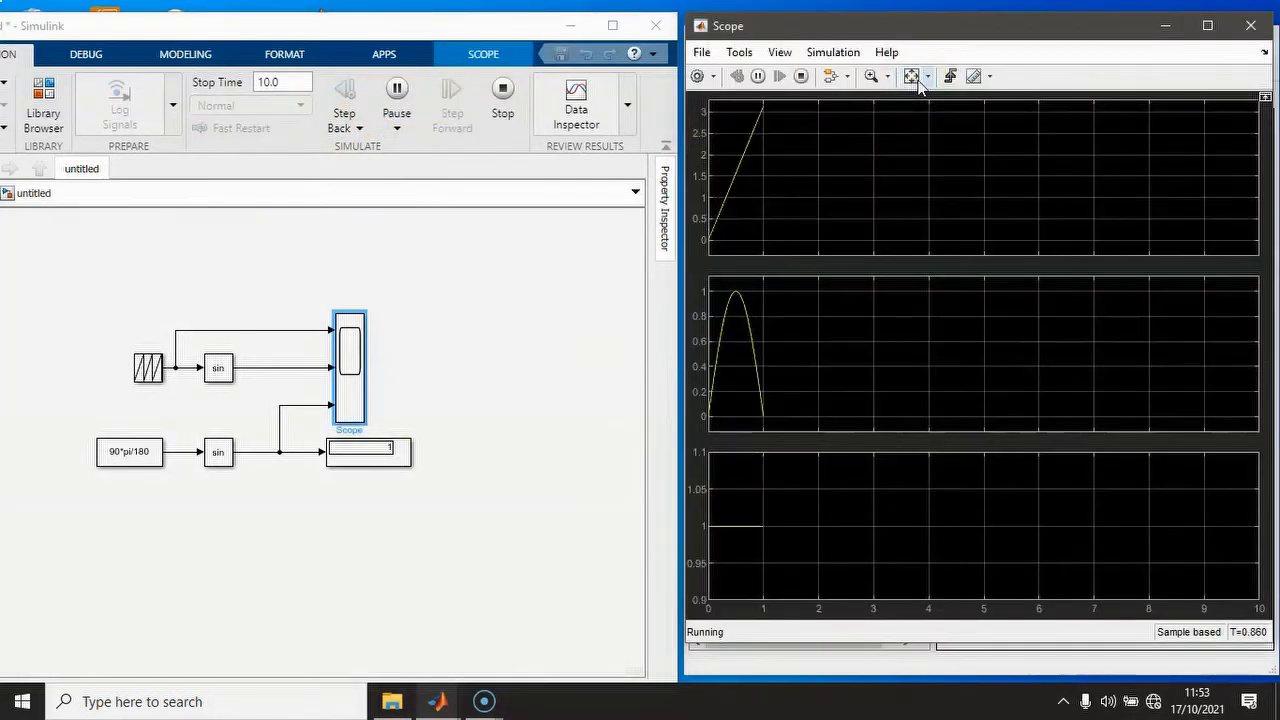
{"action": "left_click_drag", "start_coordinate": [351, 359], "coordinate": [488, 343]}
{"action": "left_click", "coordinate": [797, 77]}
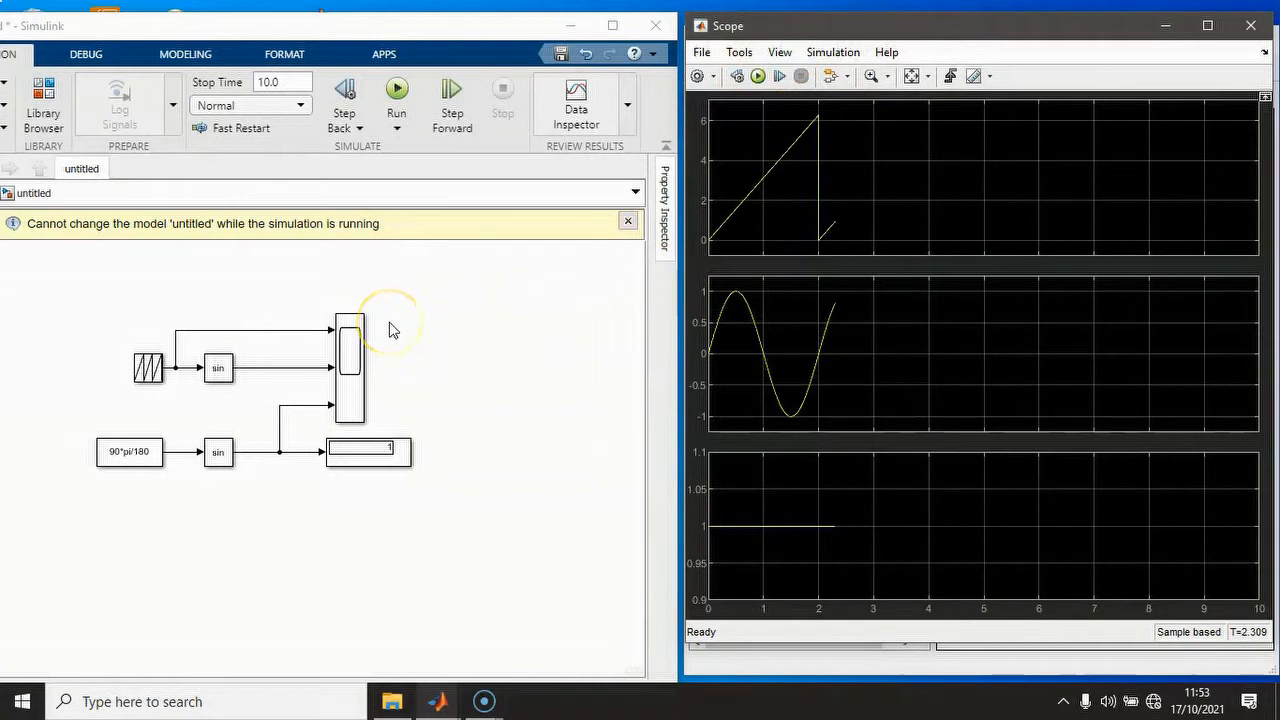
- Set the Scope block's number of input ports to 6
{"action": "left_click", "coordinate": [347, 345]}
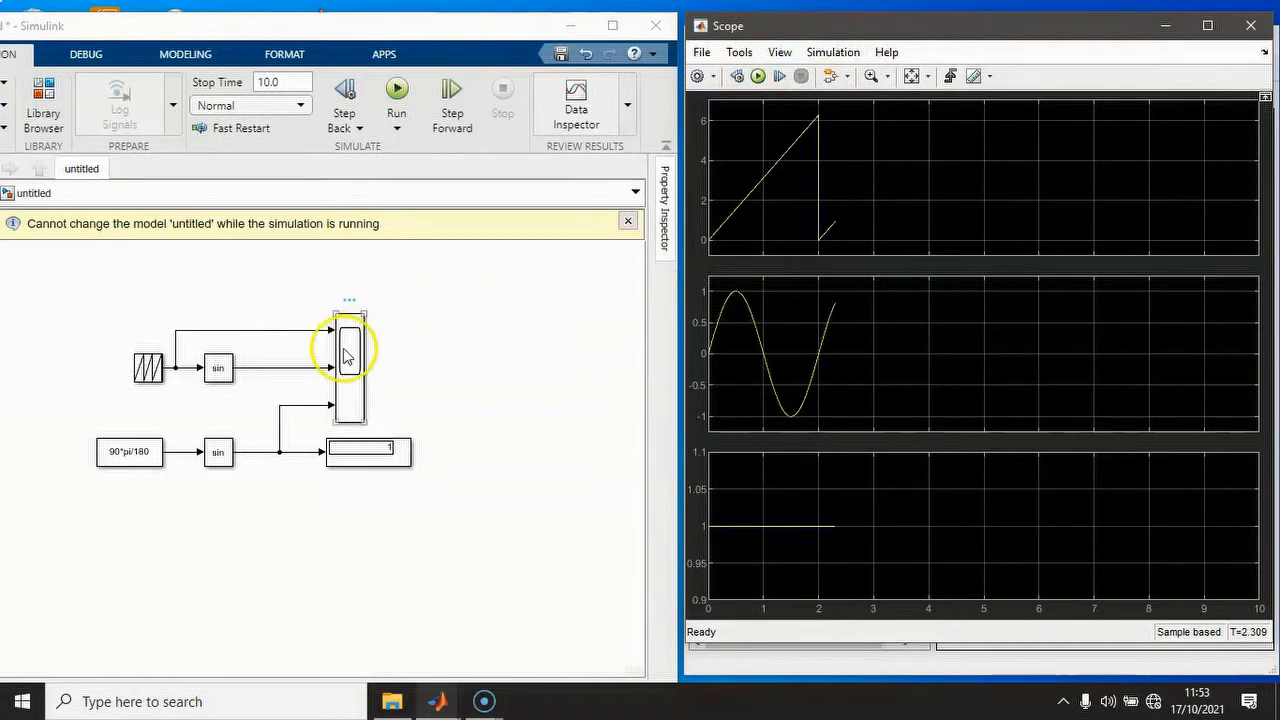
{"action": "left_click", "coordinate": [347, 373]}
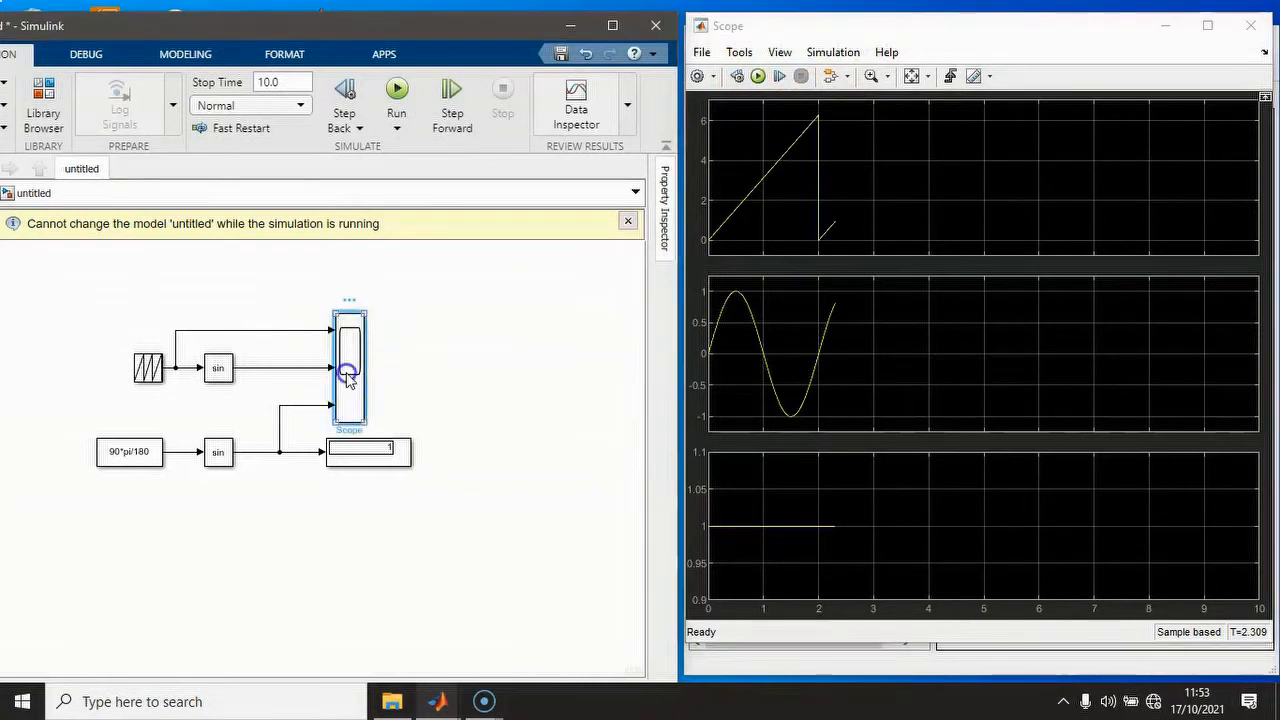
{"action": "right_click", "coordinate": [347, 373]}
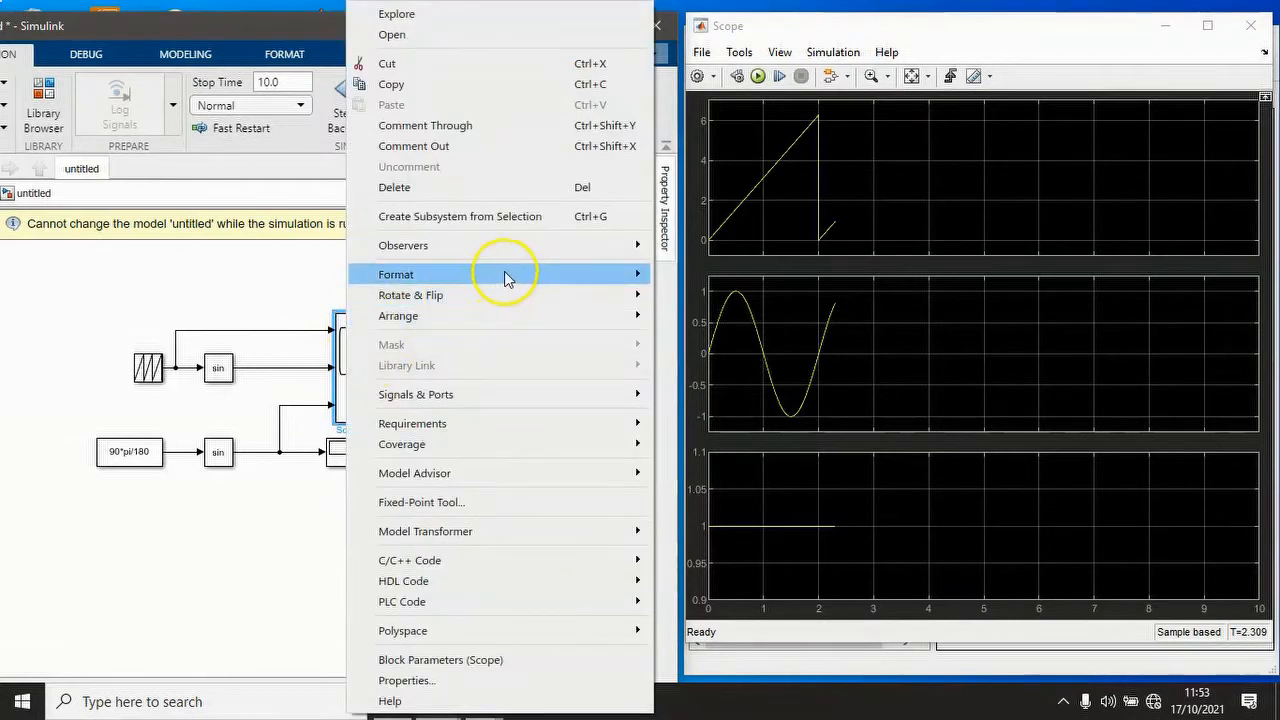
{"action": "mouse_move", "coordinate": [506, 275]}
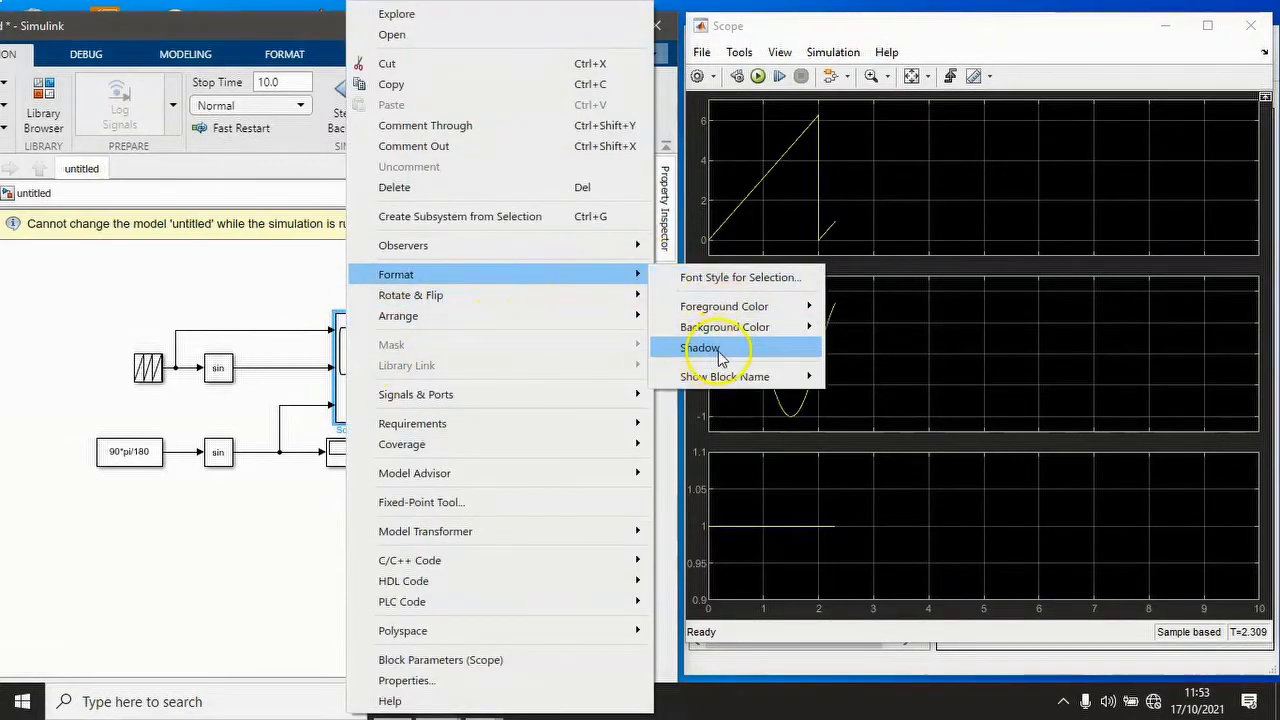
{"action": "mouse_move", "coordinate": [491, 396]}
{"action": "mouse_move", "coordinate": [749, 397]}
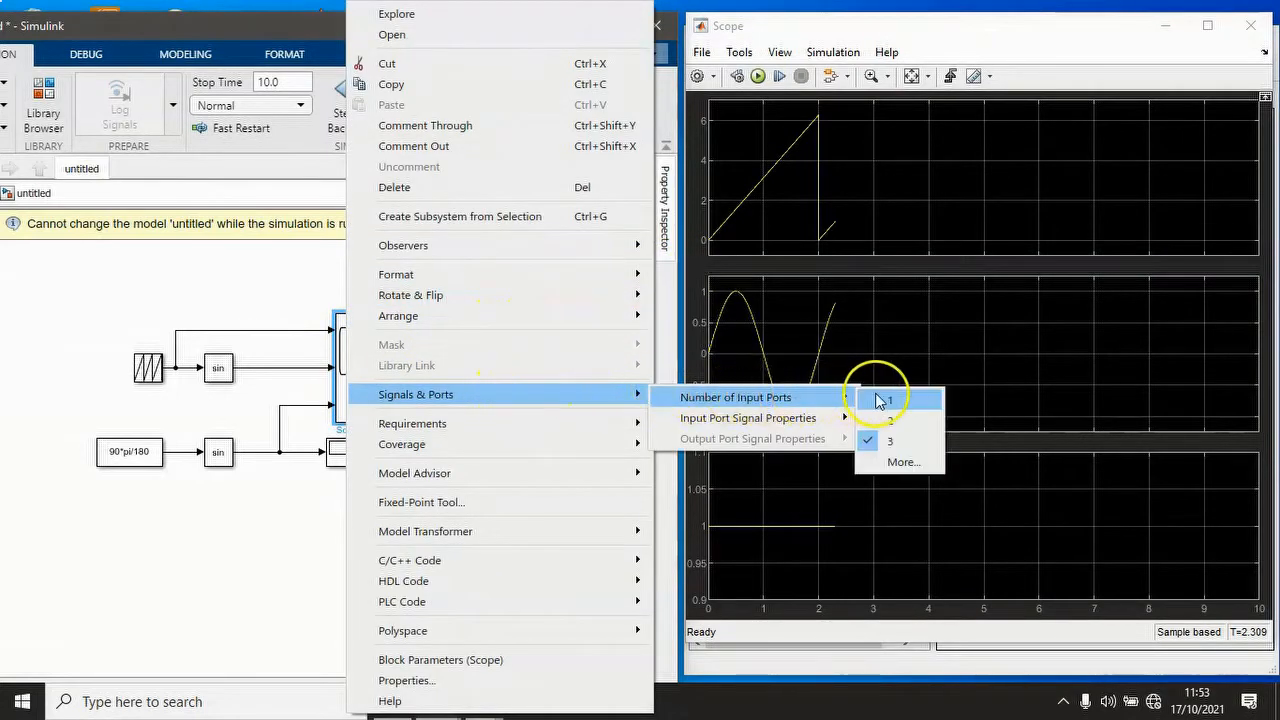
{"action": "left_click", "coordinate": [893, 461]}
{"action": "double_click", "coordinate": [531, 347]}
{"action": "type", "text": "6"}
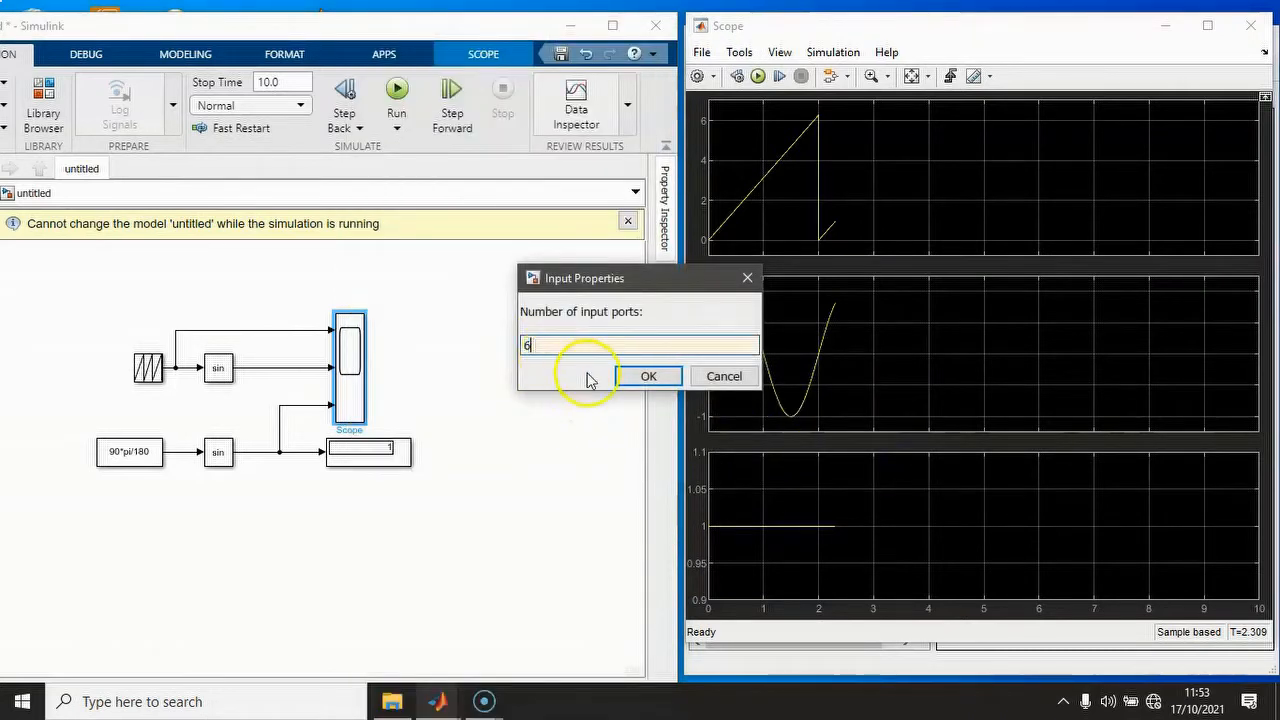
{"action": "left_click", "coordinate": [649, 376]}
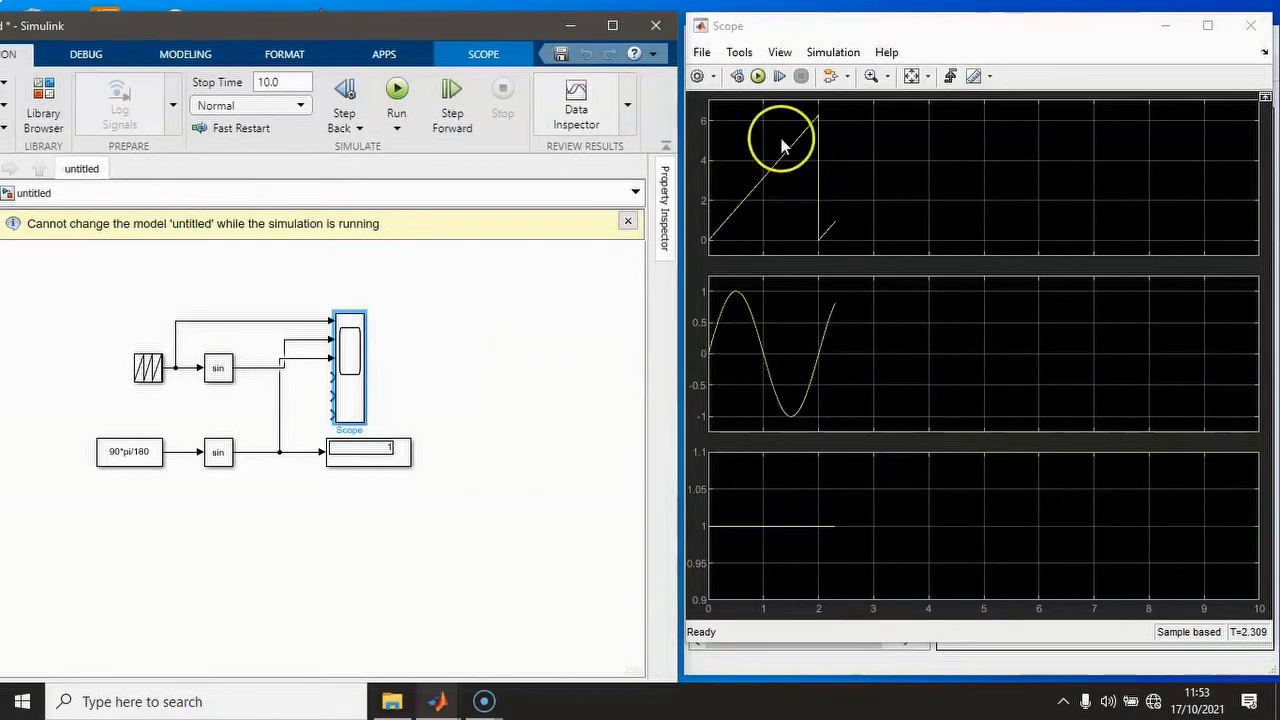
- Arrange the Scope display layout as three rows by two columns
{"action": "left_click", "coordinate": [779, 52]}
{"action": "left_click", "coordinate": [805, 78]}
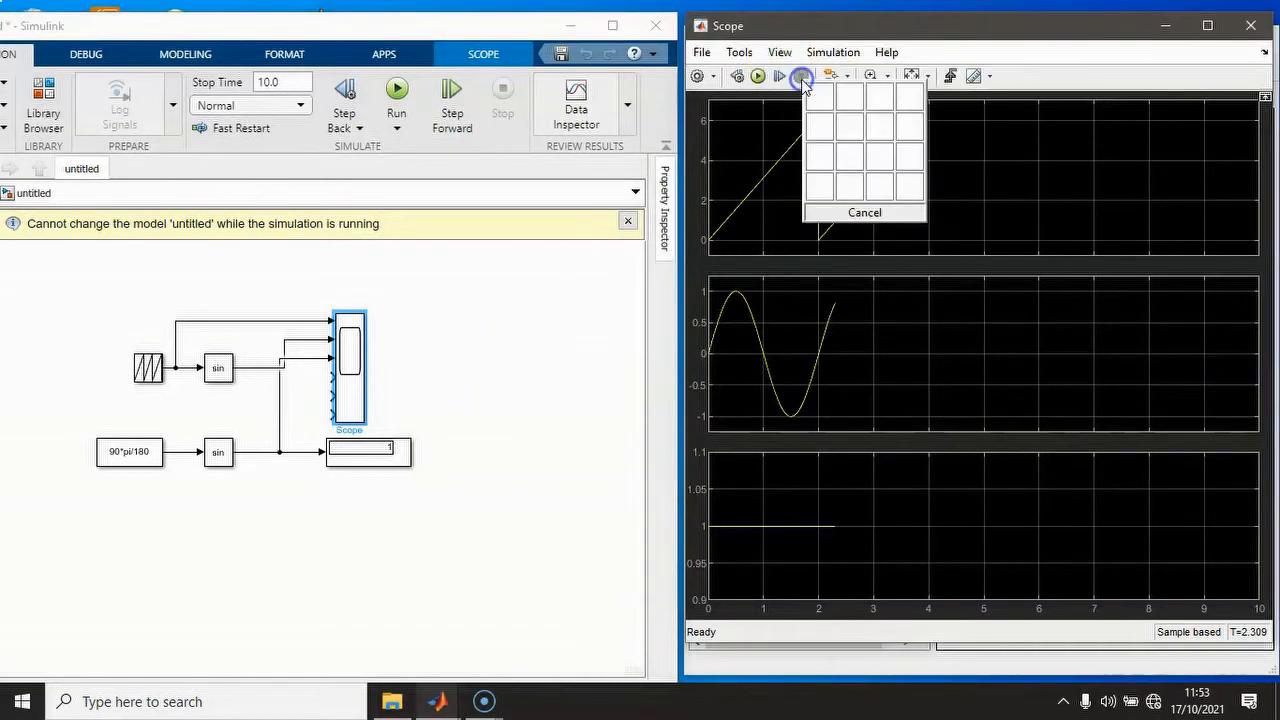
{"action": "left_click", "coordinate": [851, 160]}
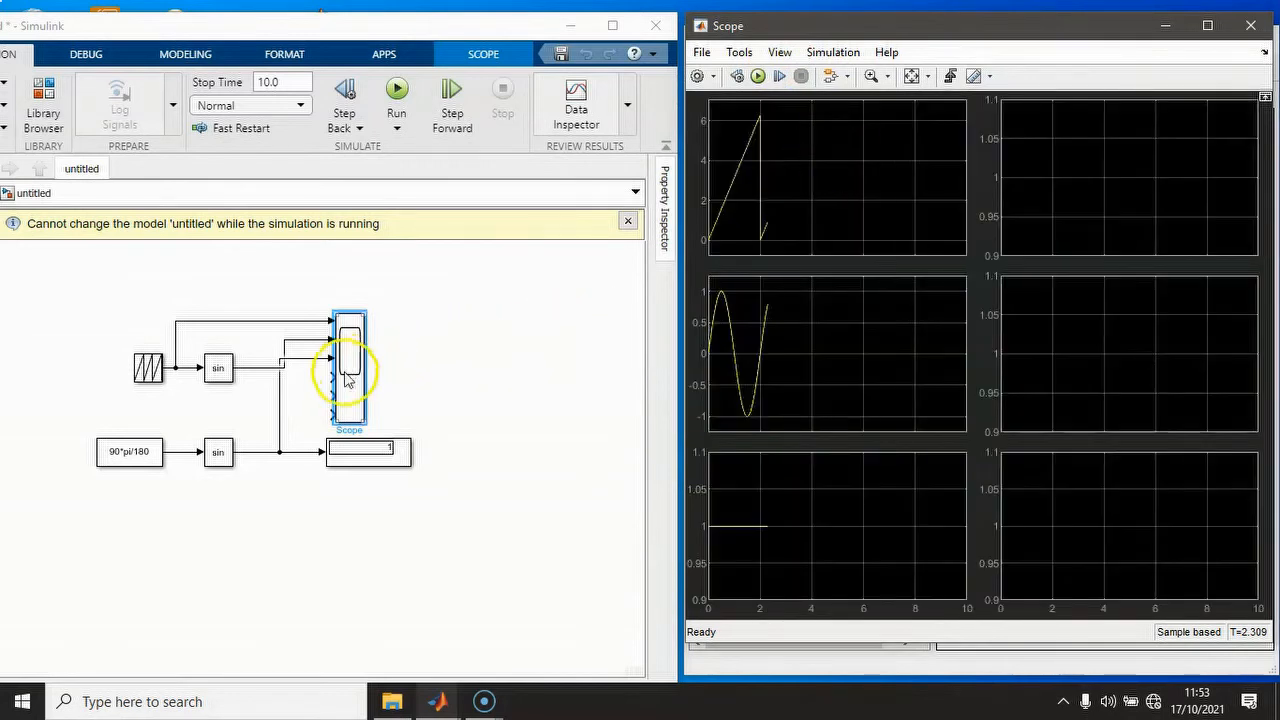
- Add copies of both sin blocks below the existing ones, and set the upper copy's function to cos
{"action": "left_click_drag", "start_coordinate": [221, 373], "coordinate": [224, 505]}
{"action": "left_click_drag", "start_coordinate": [220, 454], "coordinate": [219, 556]}
{"action": "double_click", "coordinate": [221, 505]}
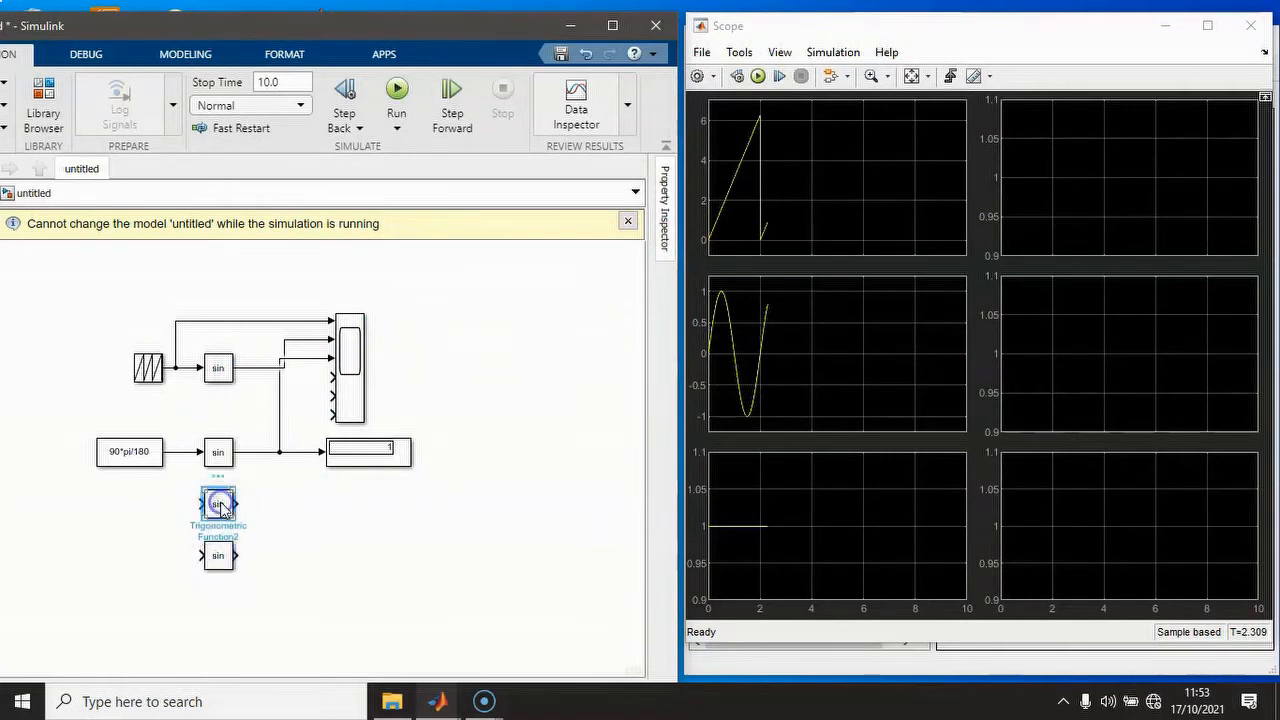
{"action": "left_click", "coordinate": [346, 490]}
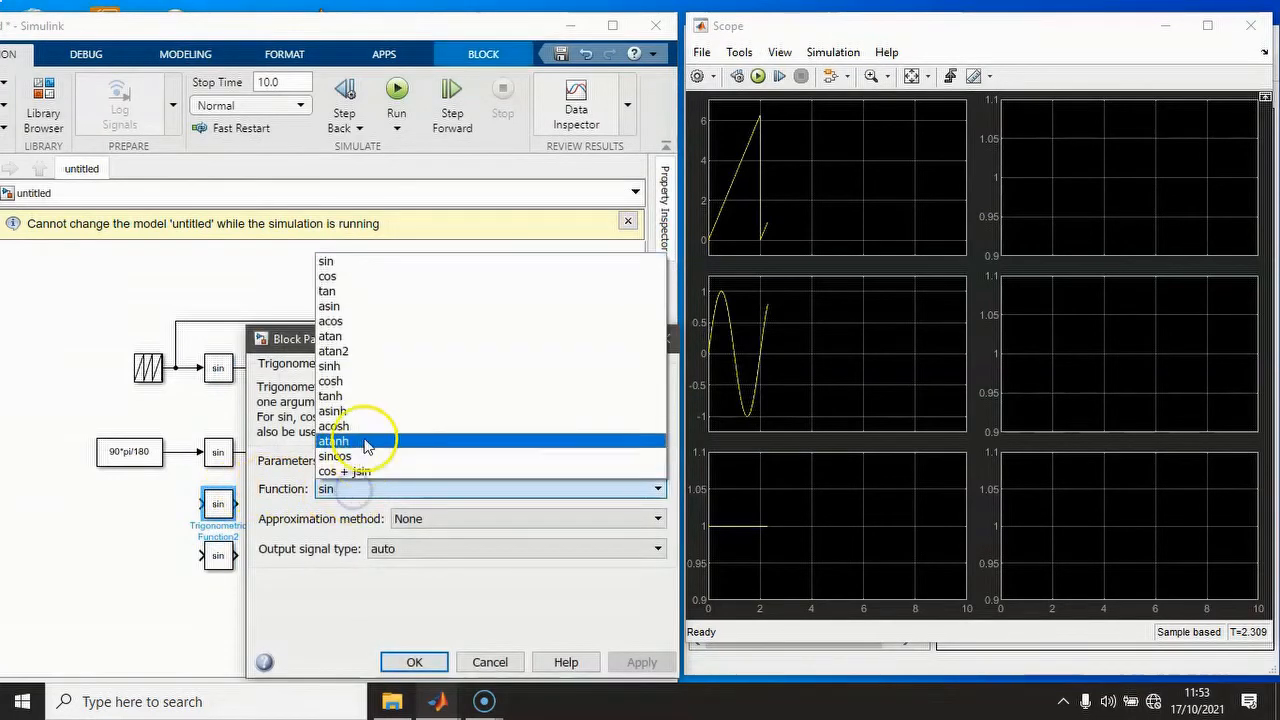
{"action": "left_click", "coordinate": [354, 274]}
{"action": "left_click", "coordinate": [642, 662]}
{"action": "left_click", "coordinate": [429, 661]}
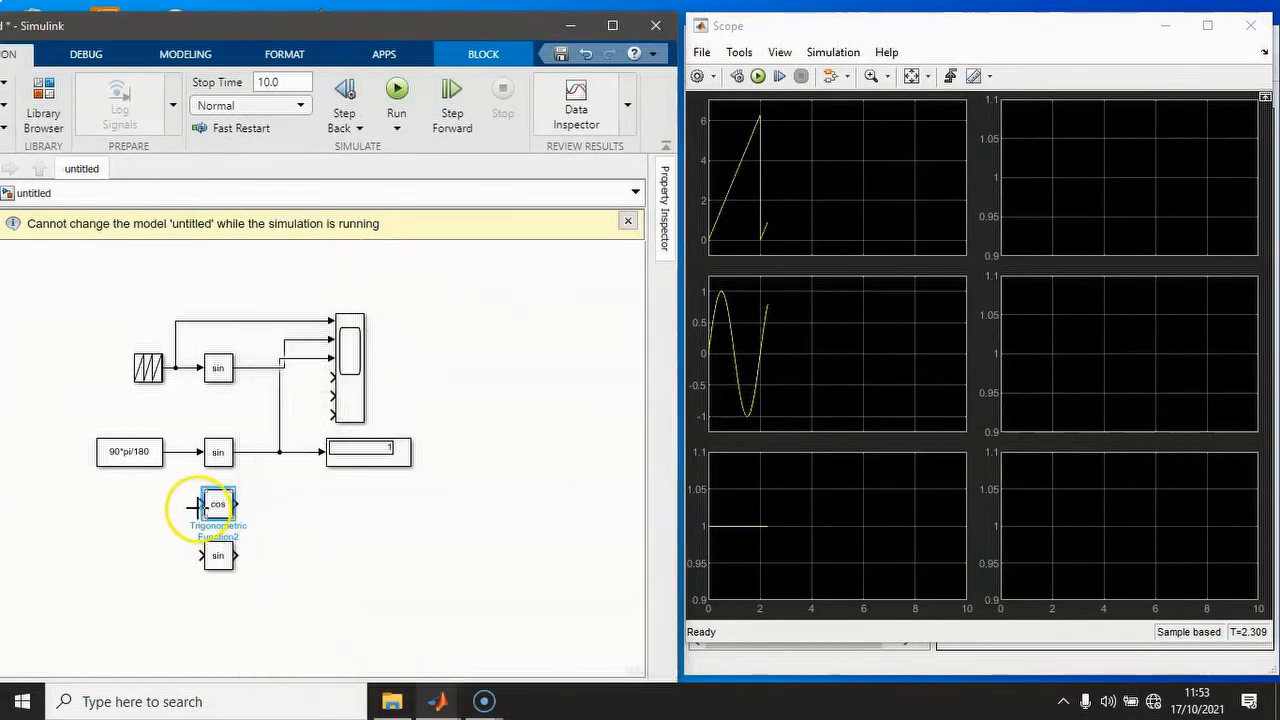
- Wire the cos block's input to the Repeating Sequence signal and its output to the Scope's fourth input
{"action": "left_click_drag", "start_coordinate": [192, 504], "coordinate": [184, 368]}
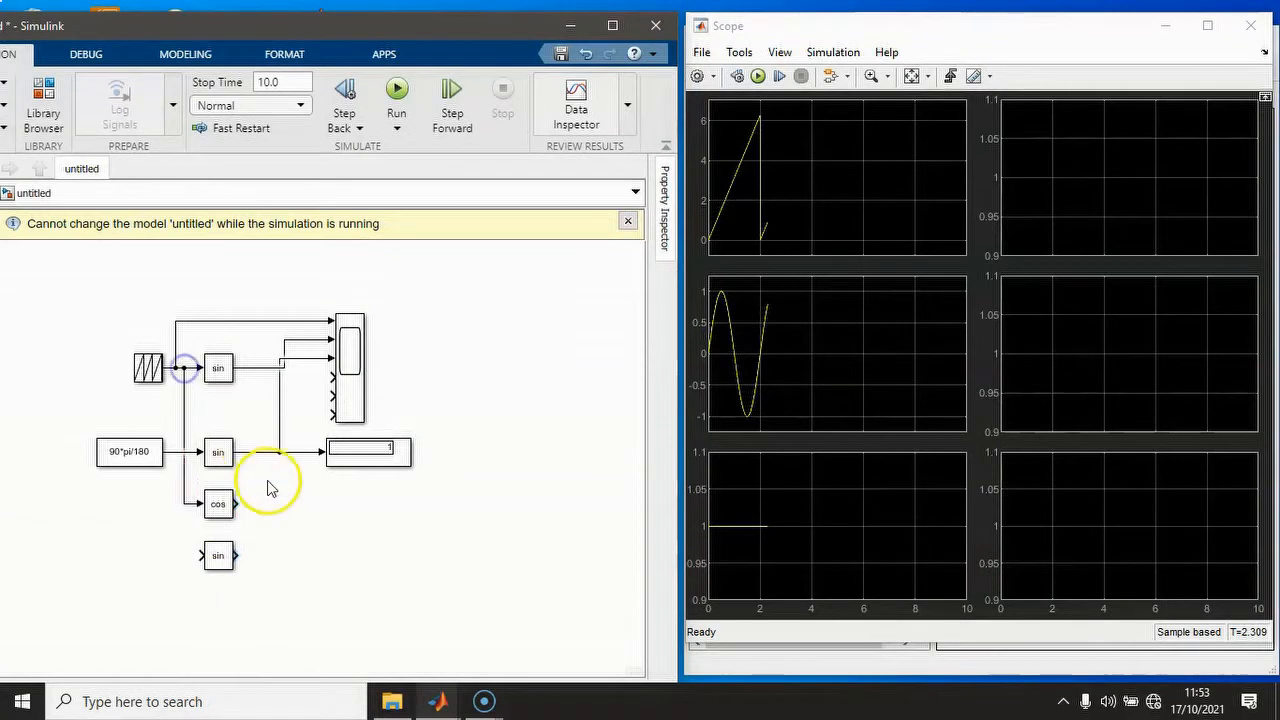
{"action": "left_click_drag", "start_coordinate": [240, 504], "coordinate": [330, 376]}
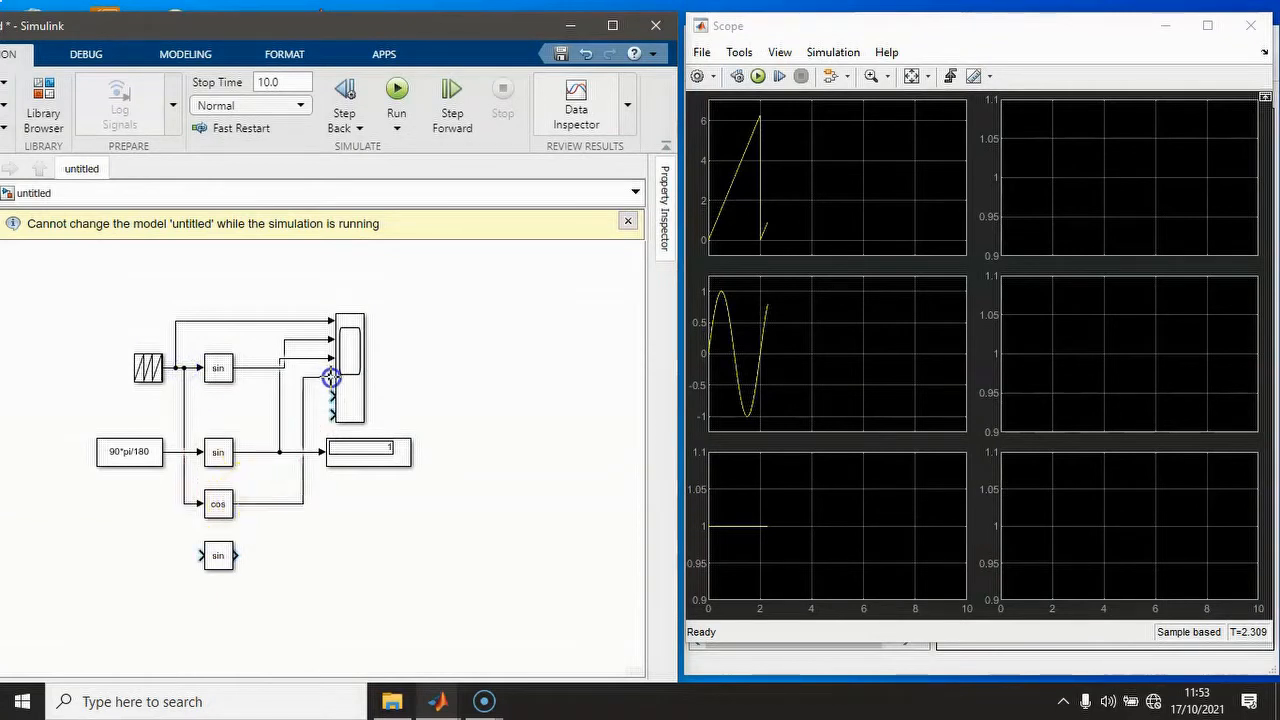
- Set the lowest sin copy's function to cos and wire it between the 90*pi/180 constant's signal and the Scope's fifth input
{"action": "double_click", "coordinate": [218, 556]}
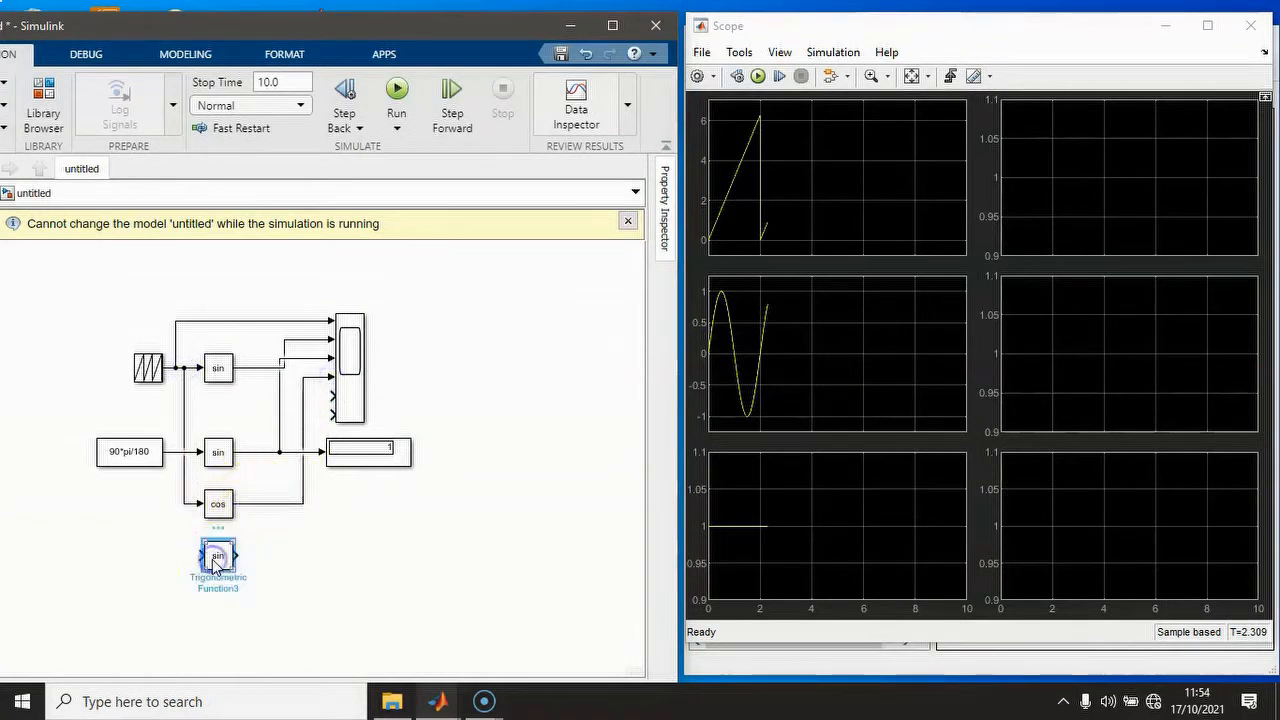
{"action": "left_click", "coordinate": [345, 490]}
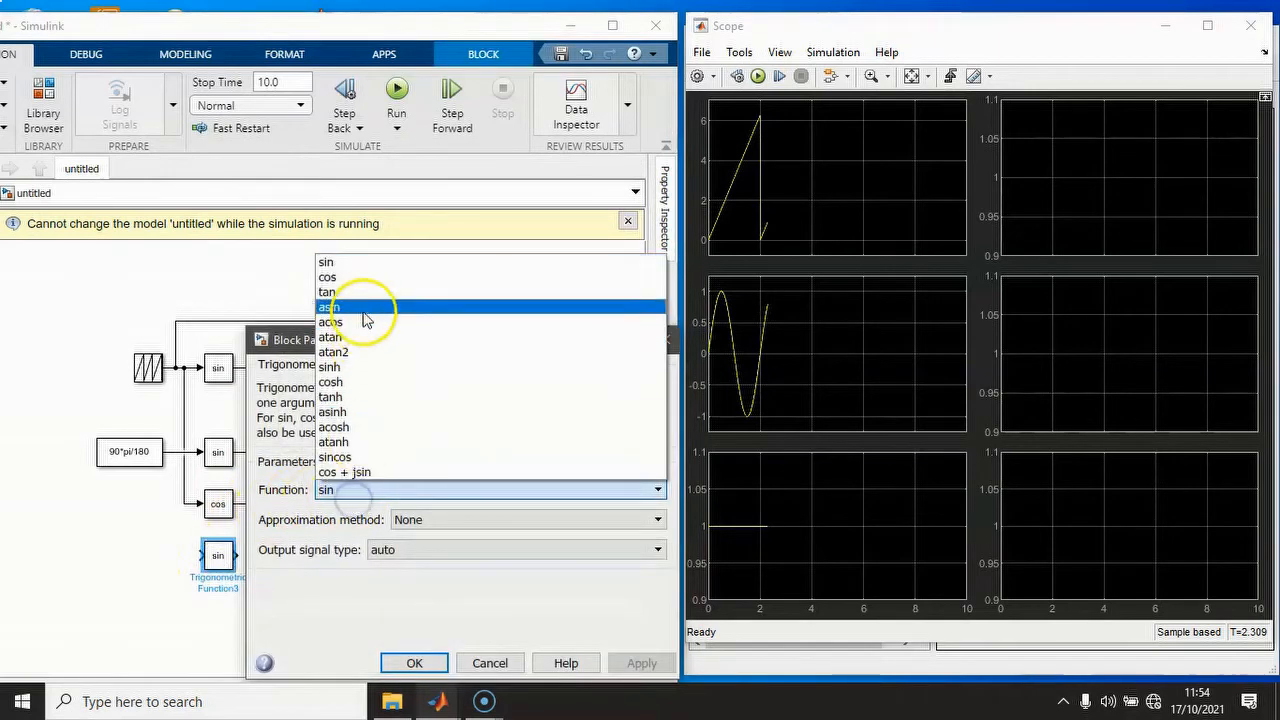
{"action": "left_click", "coordinate": [358, 280]}
{"action": "left_click", "coordinate": [638, 663]}
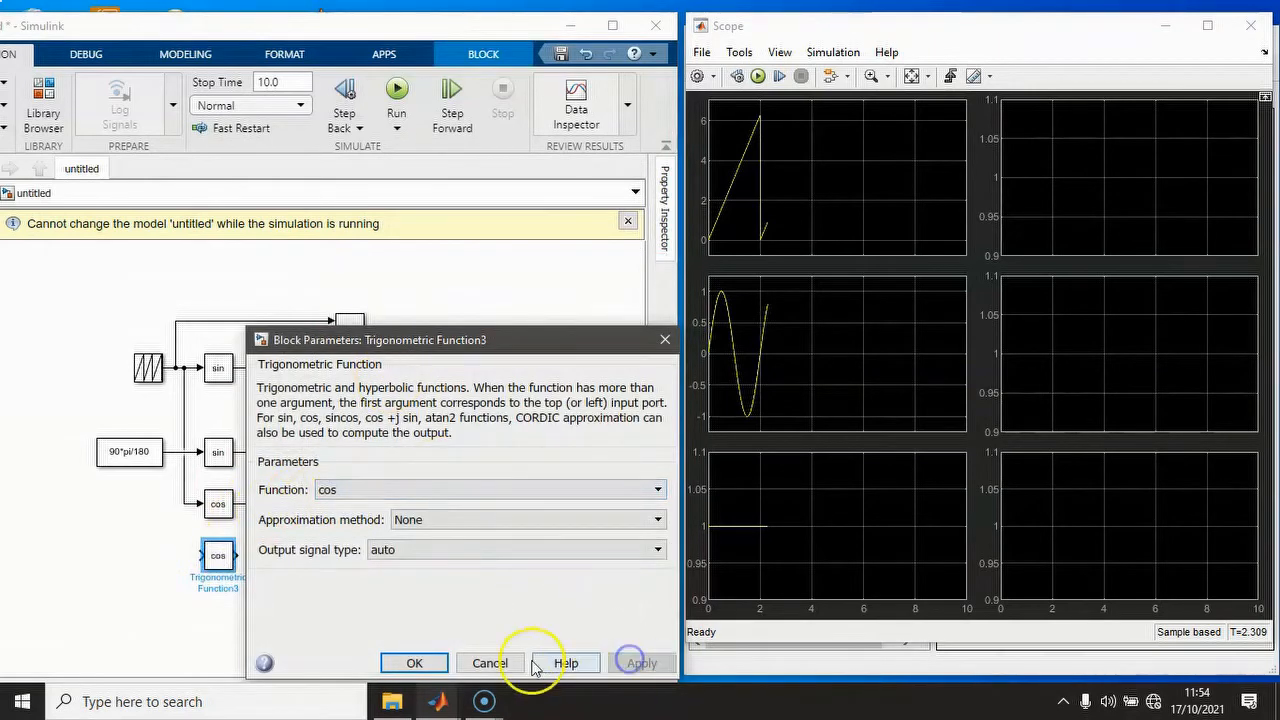
{"action": "left_click", "coordinate": [416, 663]}
{"action": "mouse_move", "coordinate": [198, 555]}
{"action": "left_mouse_down"}
{"action": "mouse_move", "coordinate": [166, 480]}
{"action": "mouse_move", "coordinate": [173, 453]}
{"action": "left_mouse_up"}
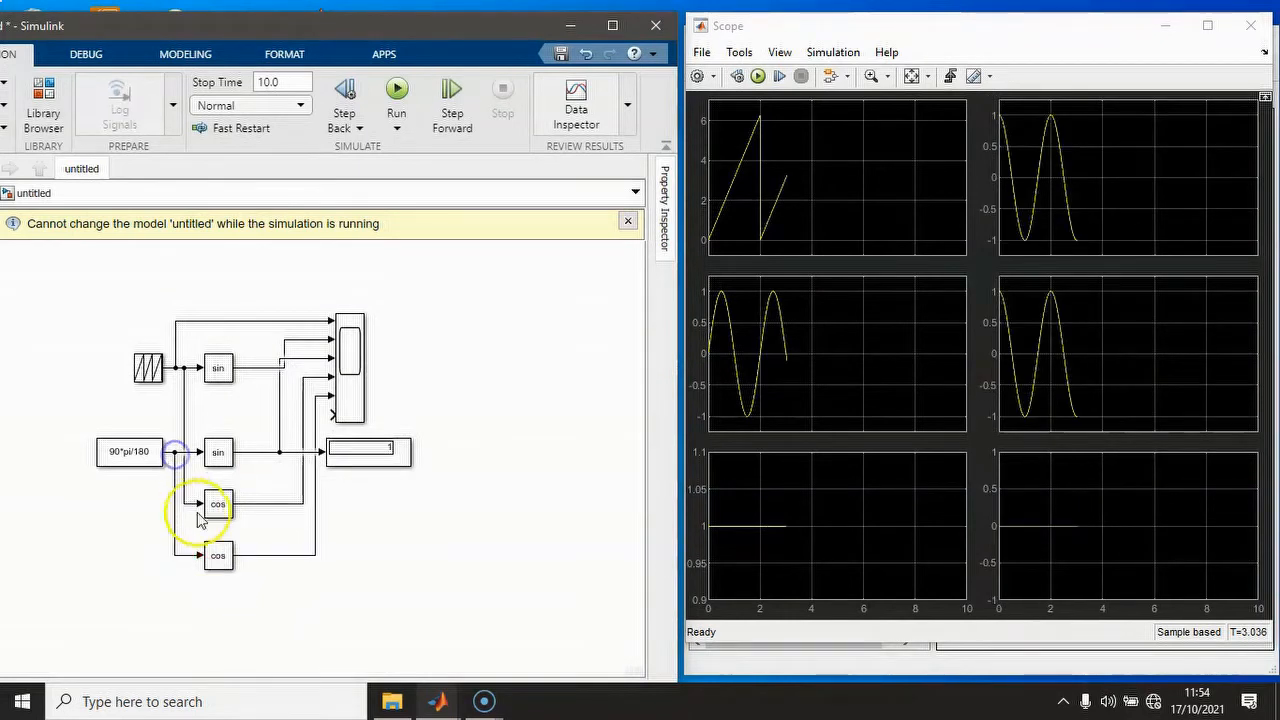
- Run the simulation with both cos blocks connected and stop it partway
{"action": "left_click", "coordinate": [758, 78]}
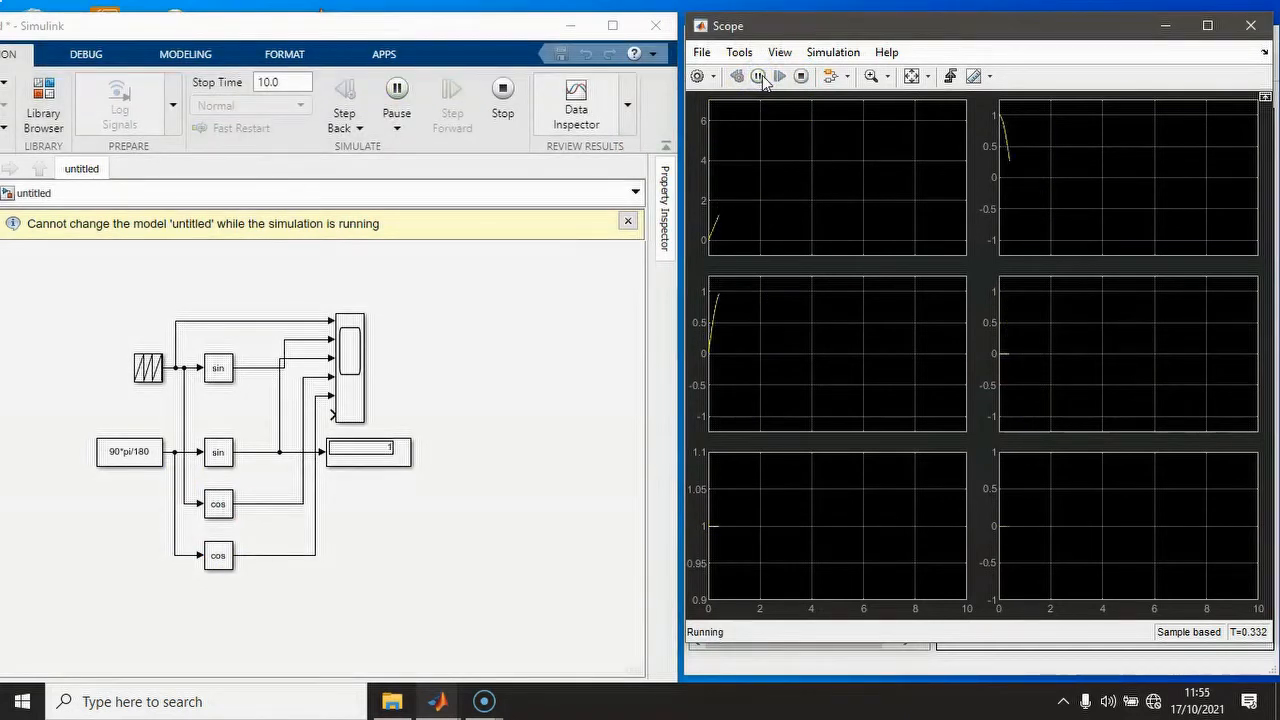
{"action": "left_click", "coordinate": [797, 115]}
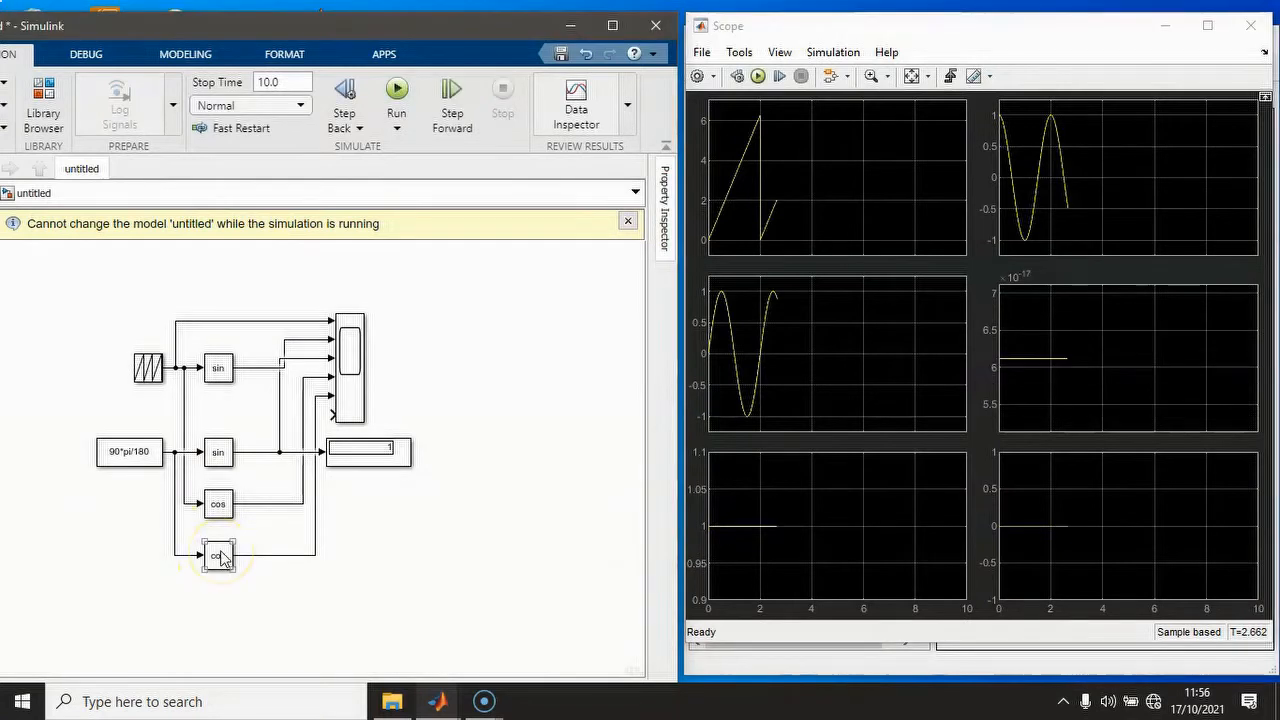
- Add a copy of the lower cos block beneath it with function tan, wired between the Repeating Sequence signal and the Scope's sixth input
{"action": "mouse_move", "coordinate": [222, 560]}
{"action": "left_mouse_down"}
{"action": "mouse_move", "coordinate": [221, 607]}
{"action": "mouse_move", "coordinate": [163, 580]}
{"action": "mouse_move", "coordinate": [151, 457]}
{"action": "mouse_move", "coordinate": [171, 400]}
{"action": "mouse_move", "coordinate": [186, 500]}
{"action": "left_mouse_up"}
{"action": "left_click", "coordinate": [221, 607]}
{"action": "double_click", "coordinate": [222, 610]}
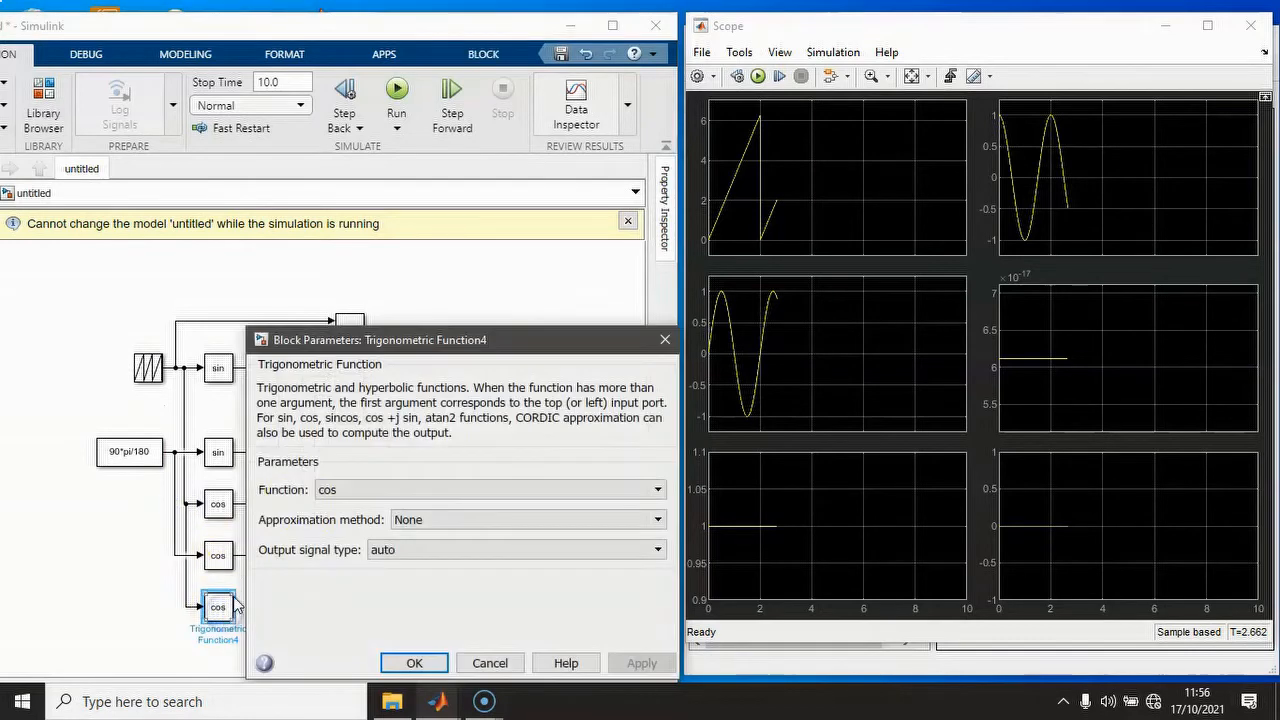
{"action": "left_click", "coordinate": [381, 490]}
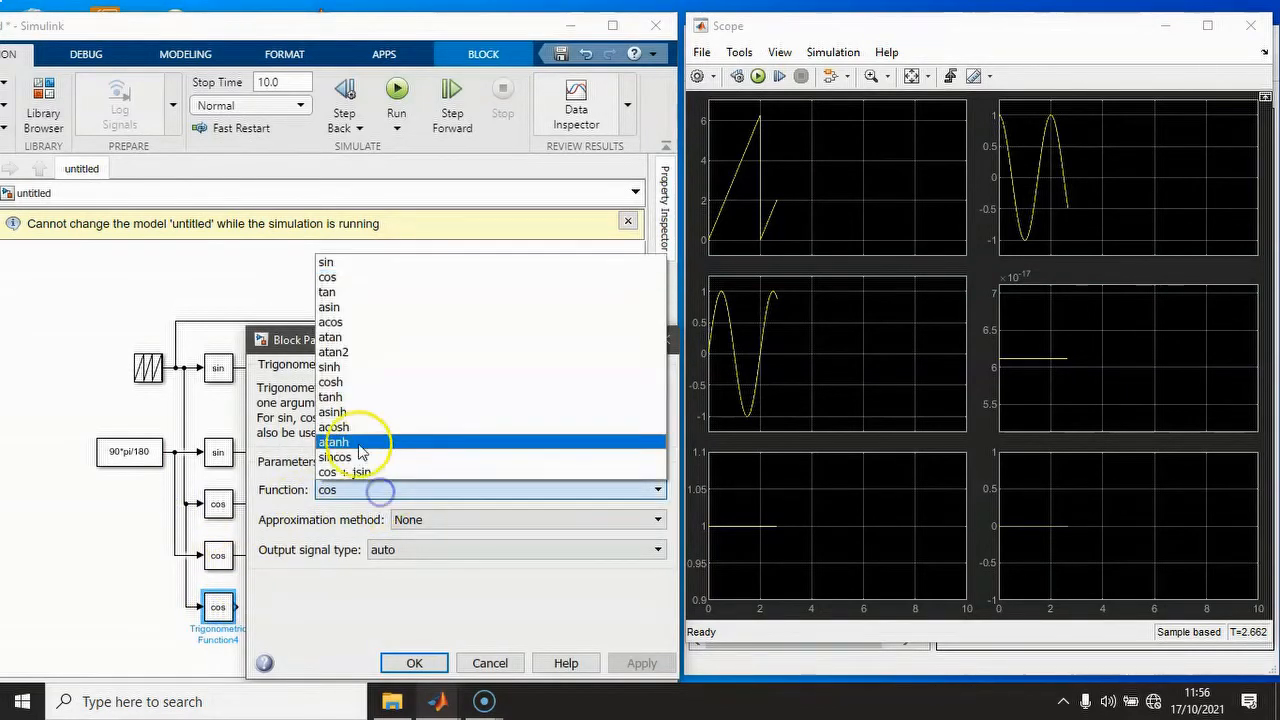
{"action": "left_click", "coordinate": [339, 292]}
{"action": "left_click", "coordinate": [642, 633]}
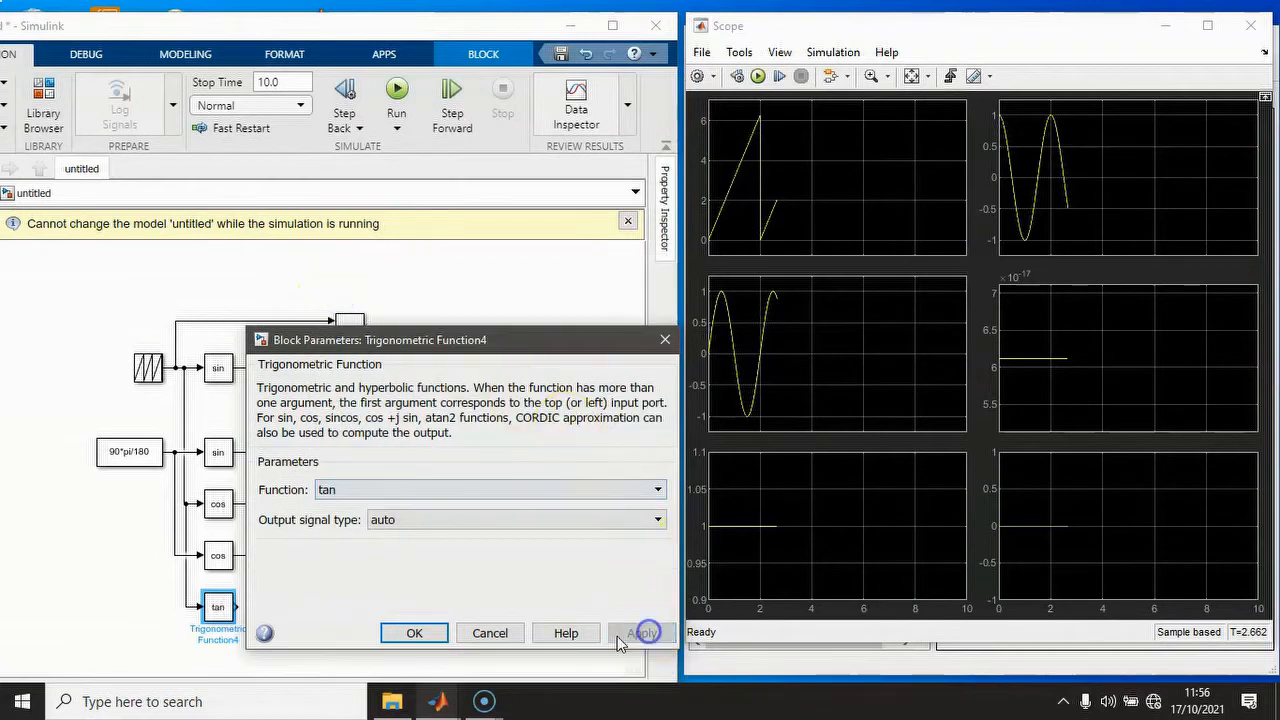
{"action": "left_click", "coordinate": [414, 633]}
{"action": "left_click_drag", "start_coordinate": [238, 607], "coordinate": [333, 418]}
- Run the simulation with the tan block connected and scale the Scope axes to fit the plotted signals
{"action": "left_click", "coordinate": [397, 90]}
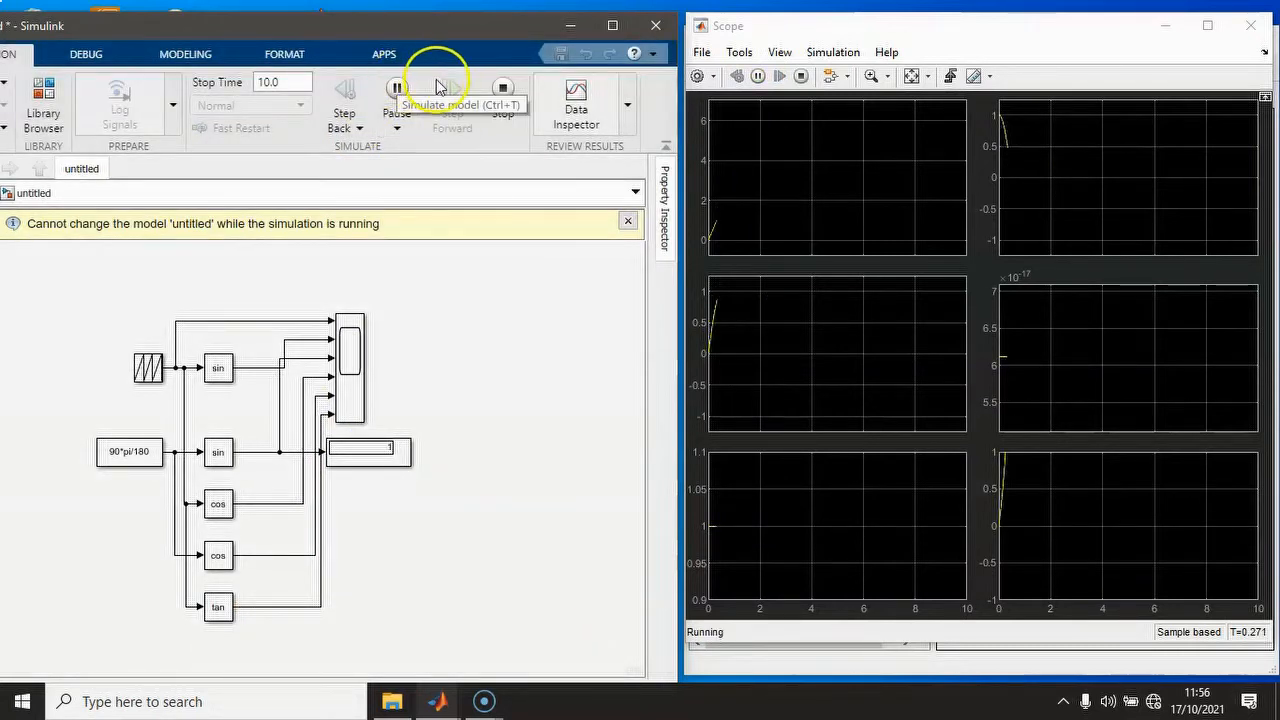
{"action": "left_click", "coordinate": [913, 79]}
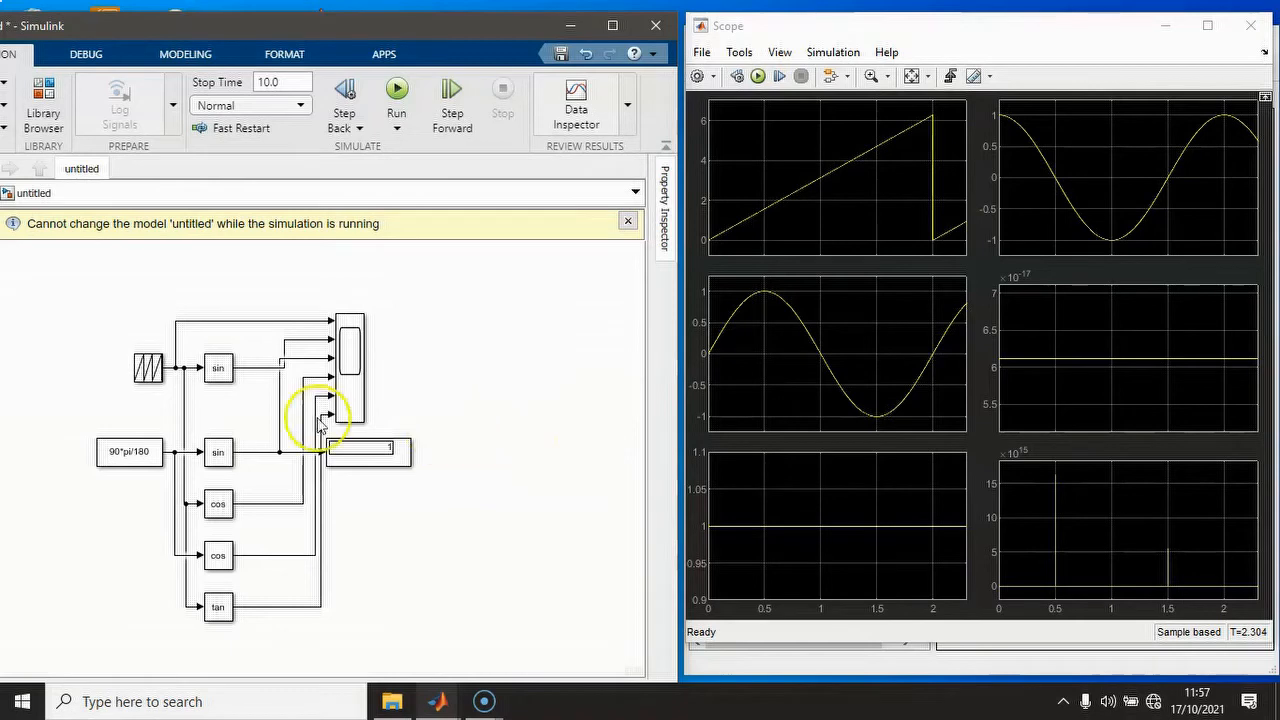
- Open the upper sin block's parameters to examine its function choices
{"action": "double_click", "coordinate": [214, 375]}
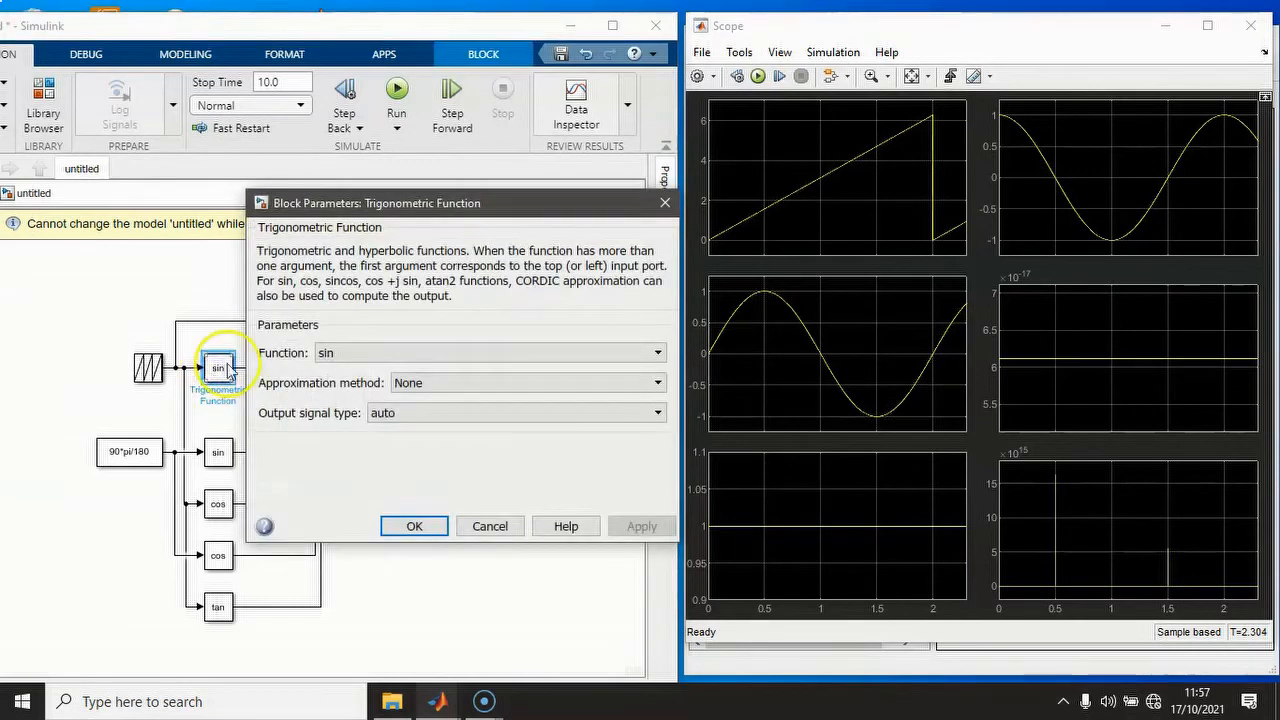
{"action": "left_click", "coordinate": [322, 362]}
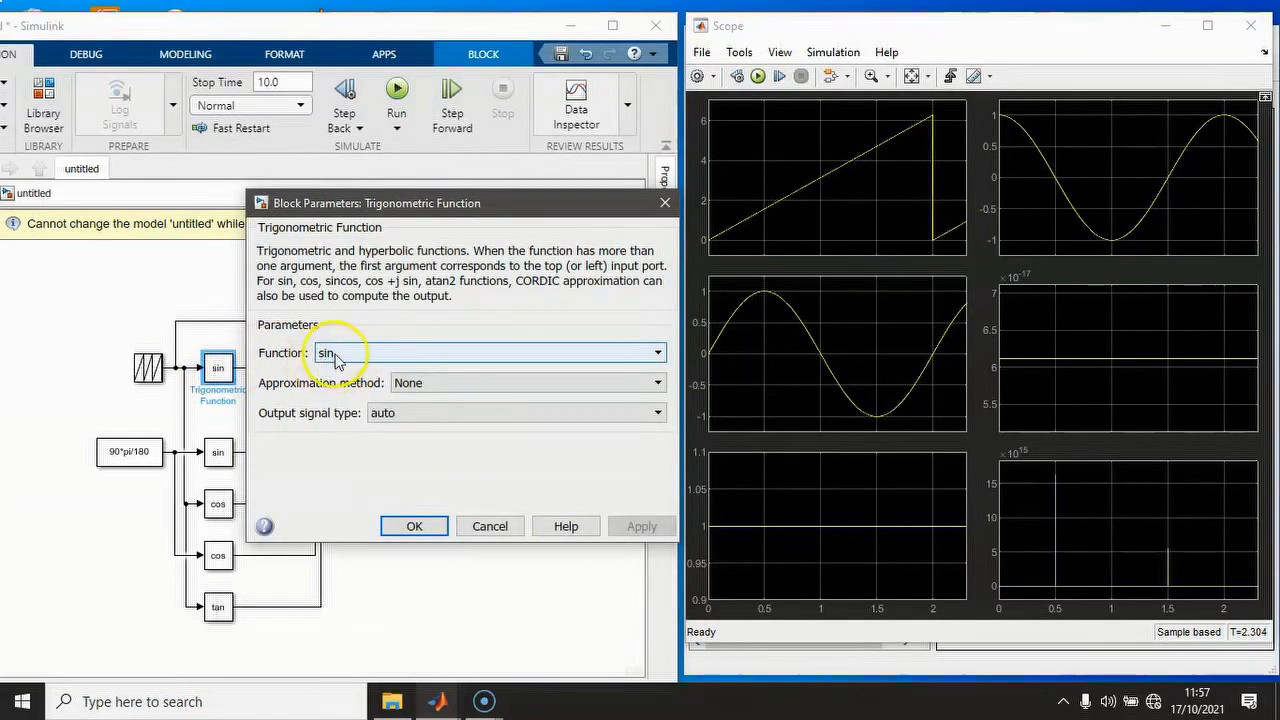
{"action": "left_click", "coordinate": [333, 356]}
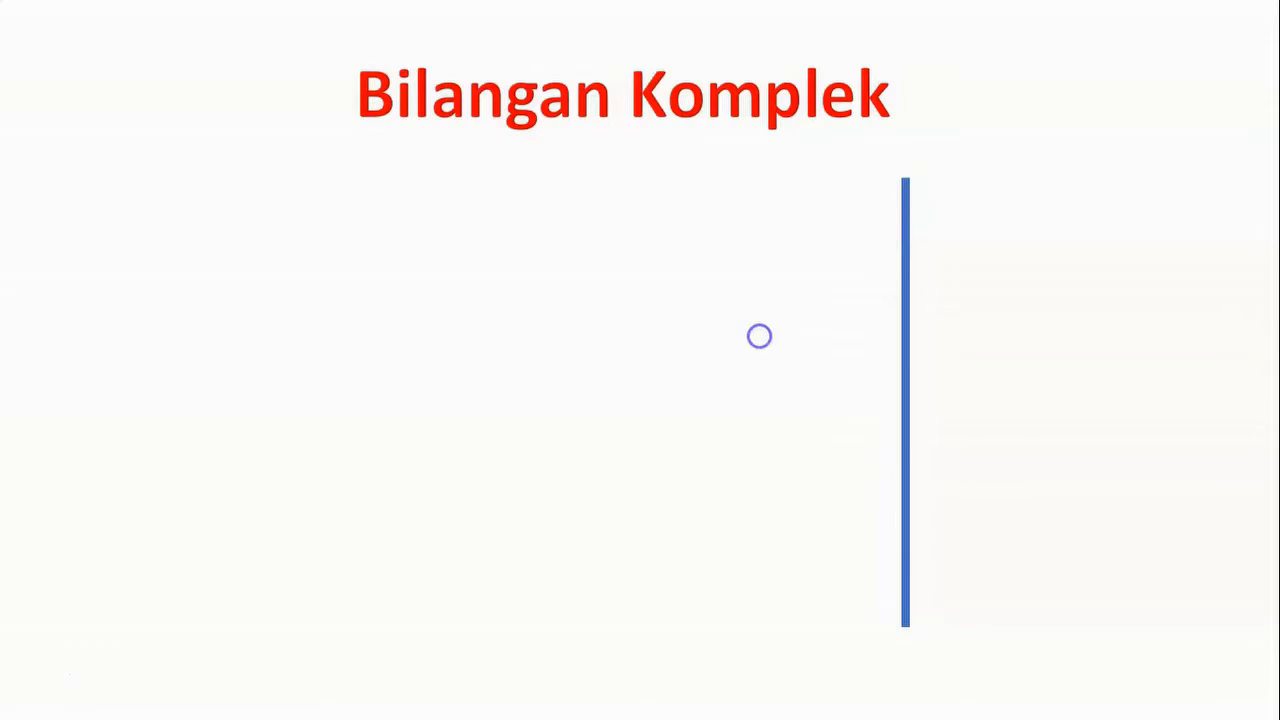
{"action": "left_click", "coordinate": [760, 337]}
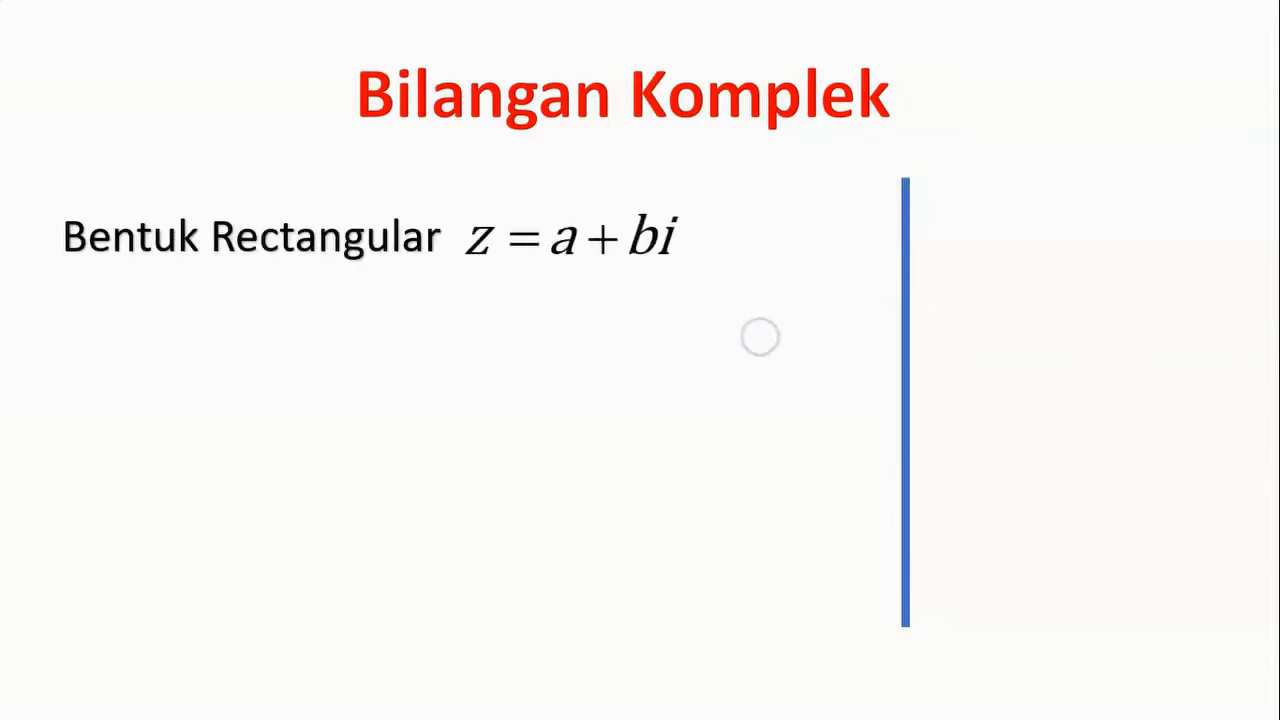
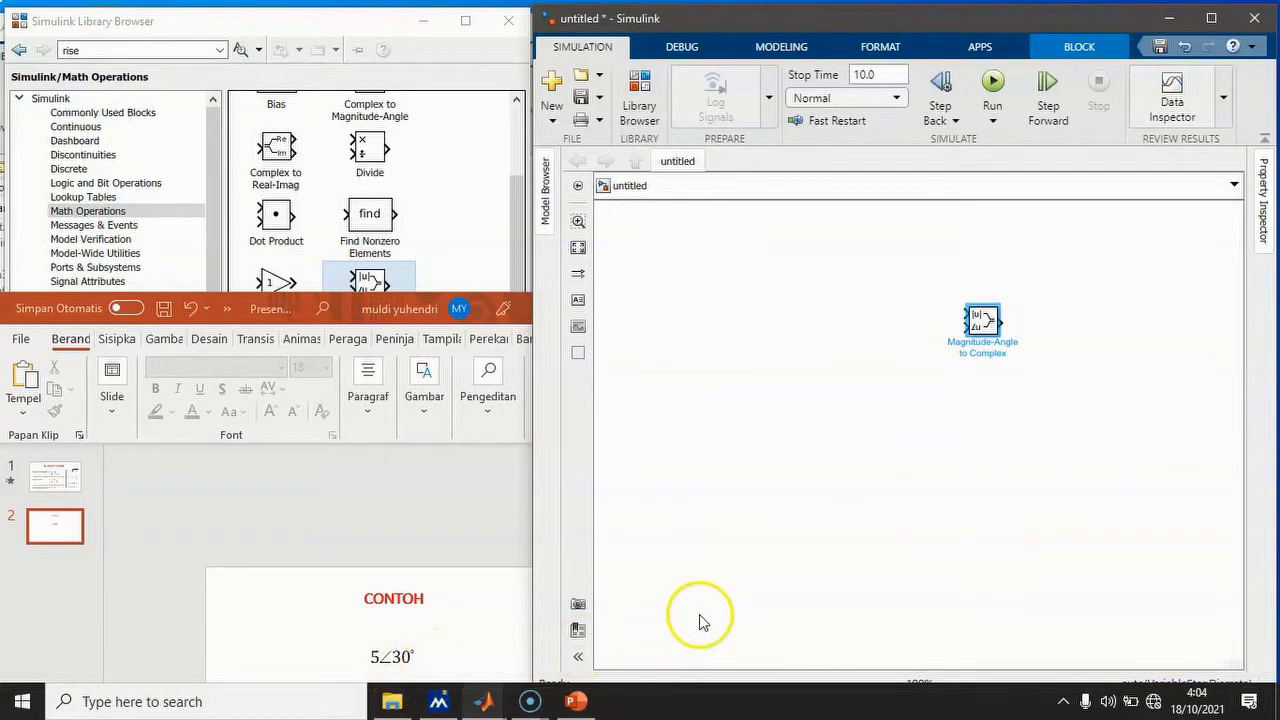
- Add a Constant block from Commonly Used Blocks, connected to the magnitude input of the Magnitude-Angle to Complex block
{"action": "left_click", "coordinate": [128, 112]}
{"action": "left_click_drag", "start_coordinate": [280, 180], "coordinate": [962, 320]}
{"action": "left_click", "coordinate": [846, 316]}
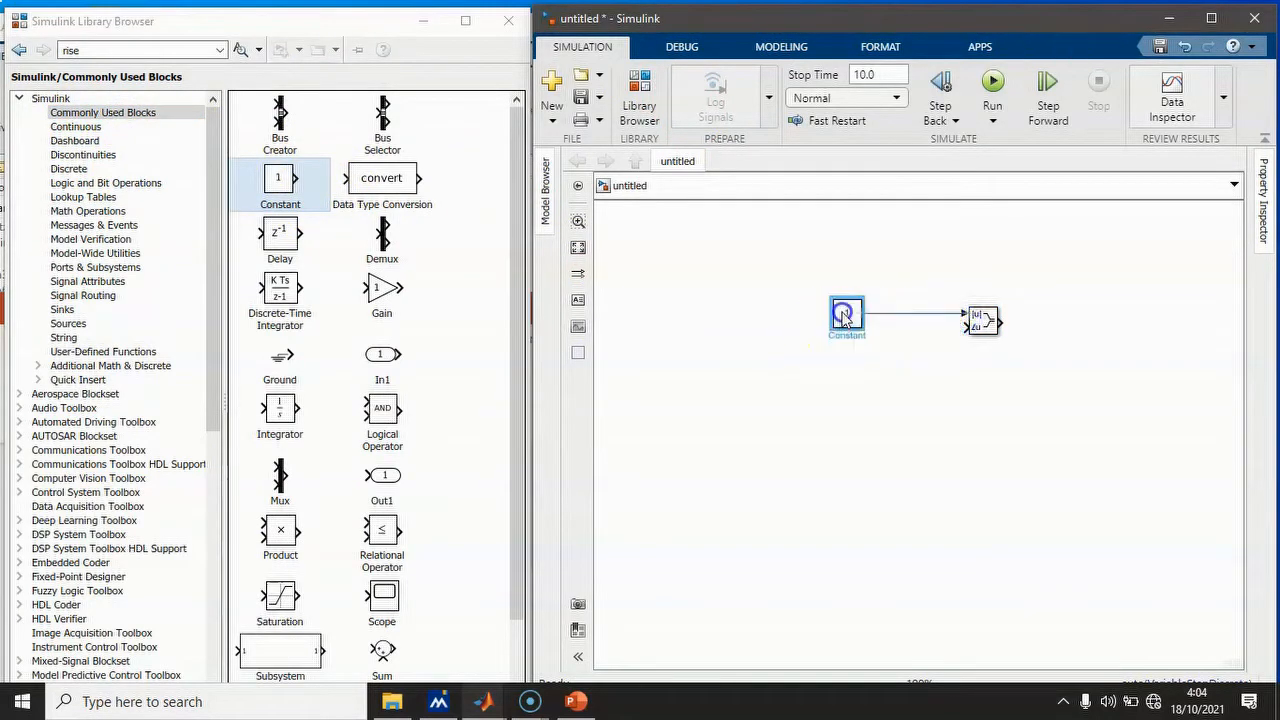
- Set the Constant block's value to 5 and its sample time to 0
{"action": "double_click", "coordinate": [846, 316]}
{"action": "double_click", "coordinate": [450, 330]}
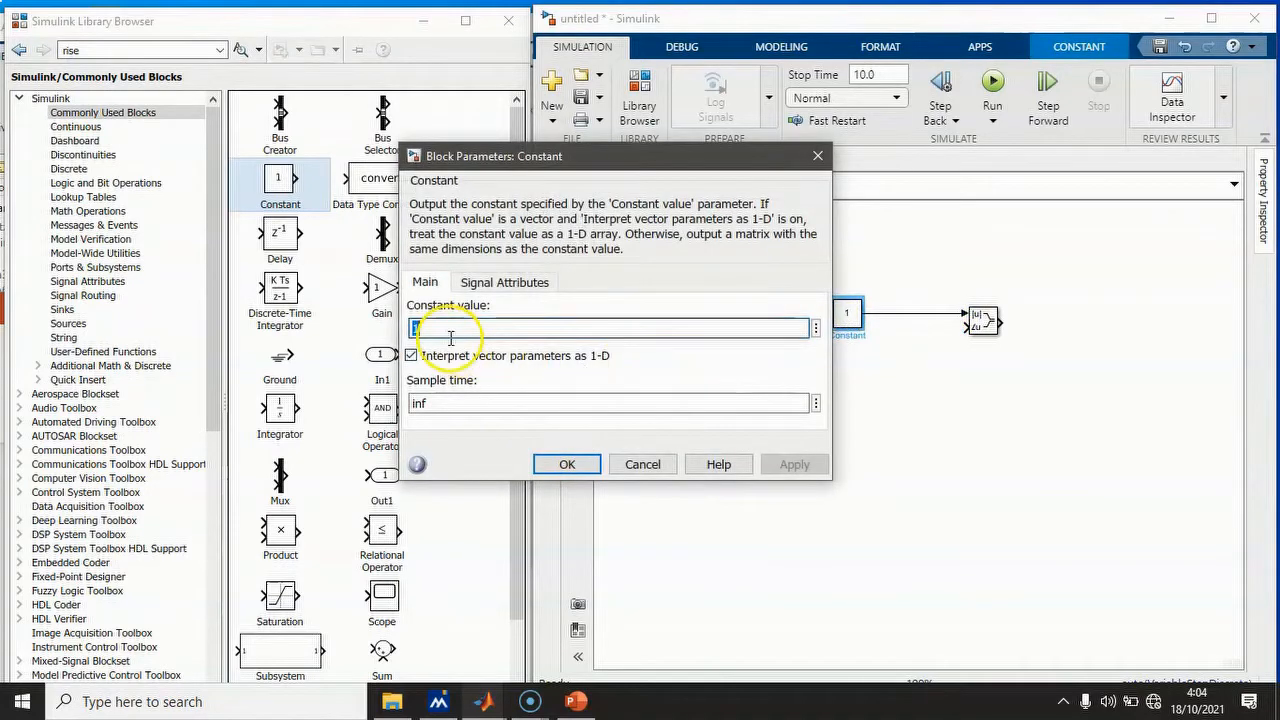
{"action": "type", "text": "5"}
{"action": "double_click", "coordinate": [436, 405]}
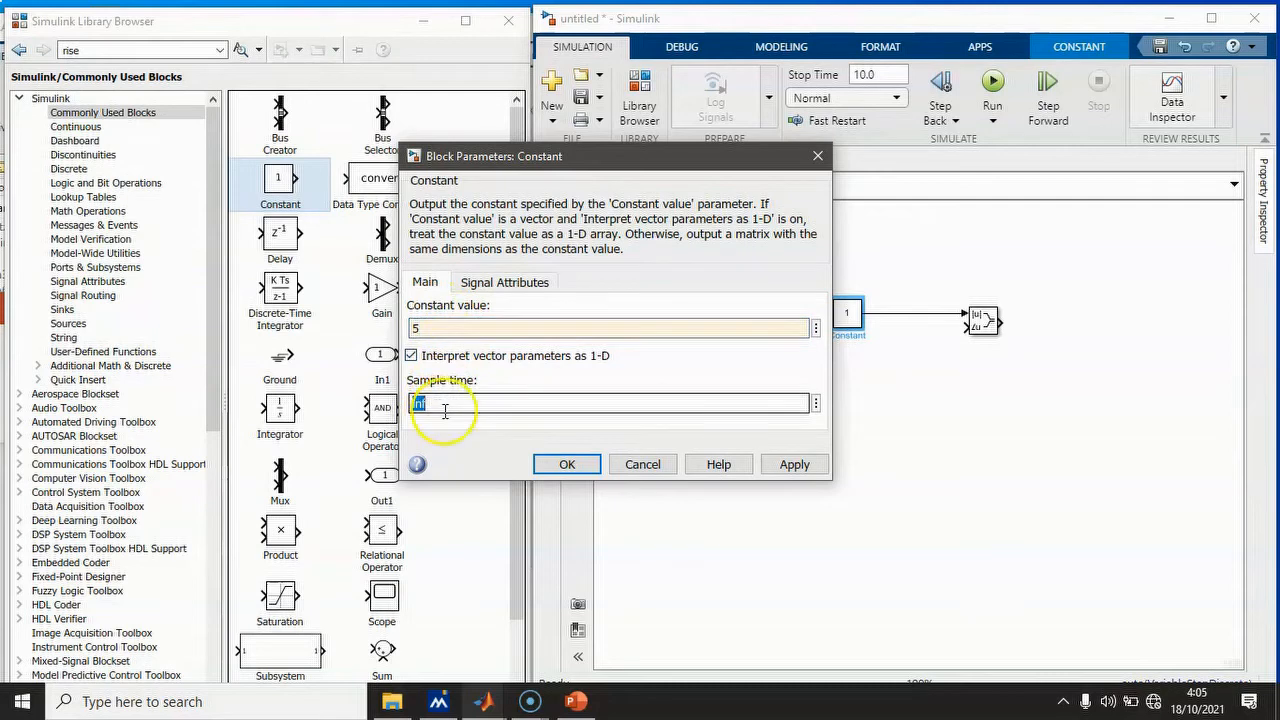
{"action": "type", "text": "0"}
{"action": "left_click", "coordinate": [790, 464]}
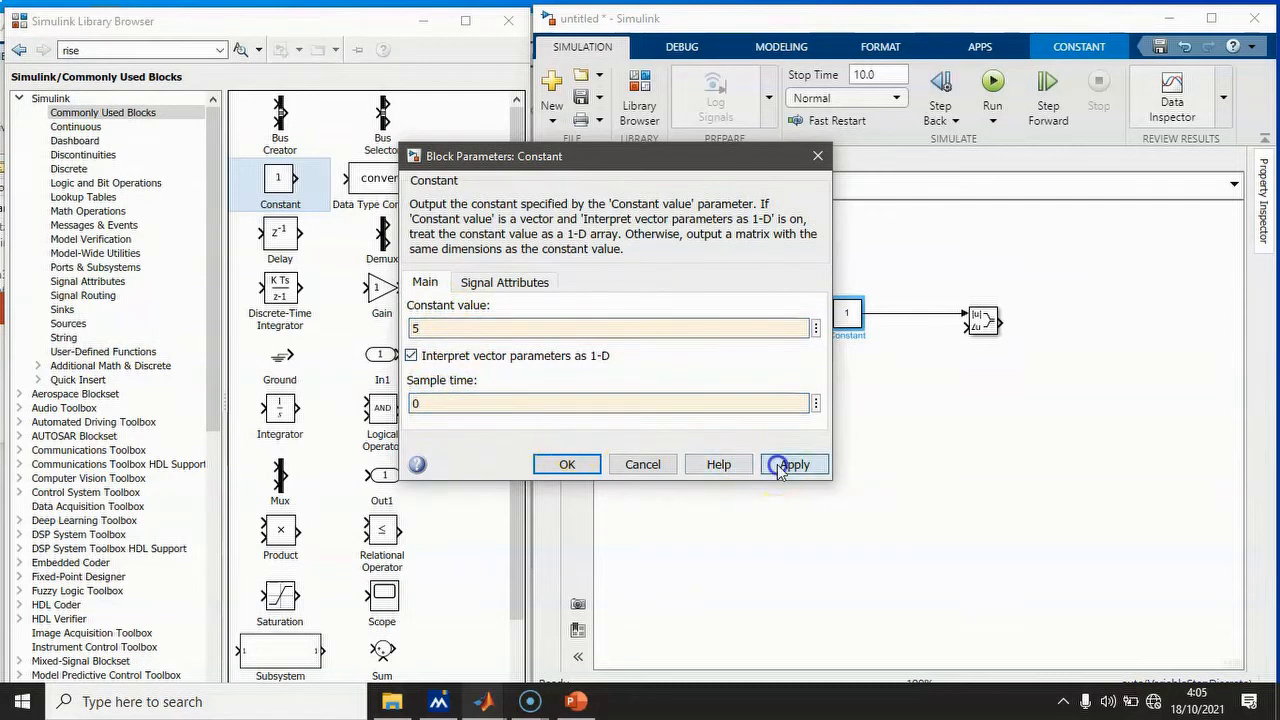
{"action": "left_click", "coordinate": [567, 464]}
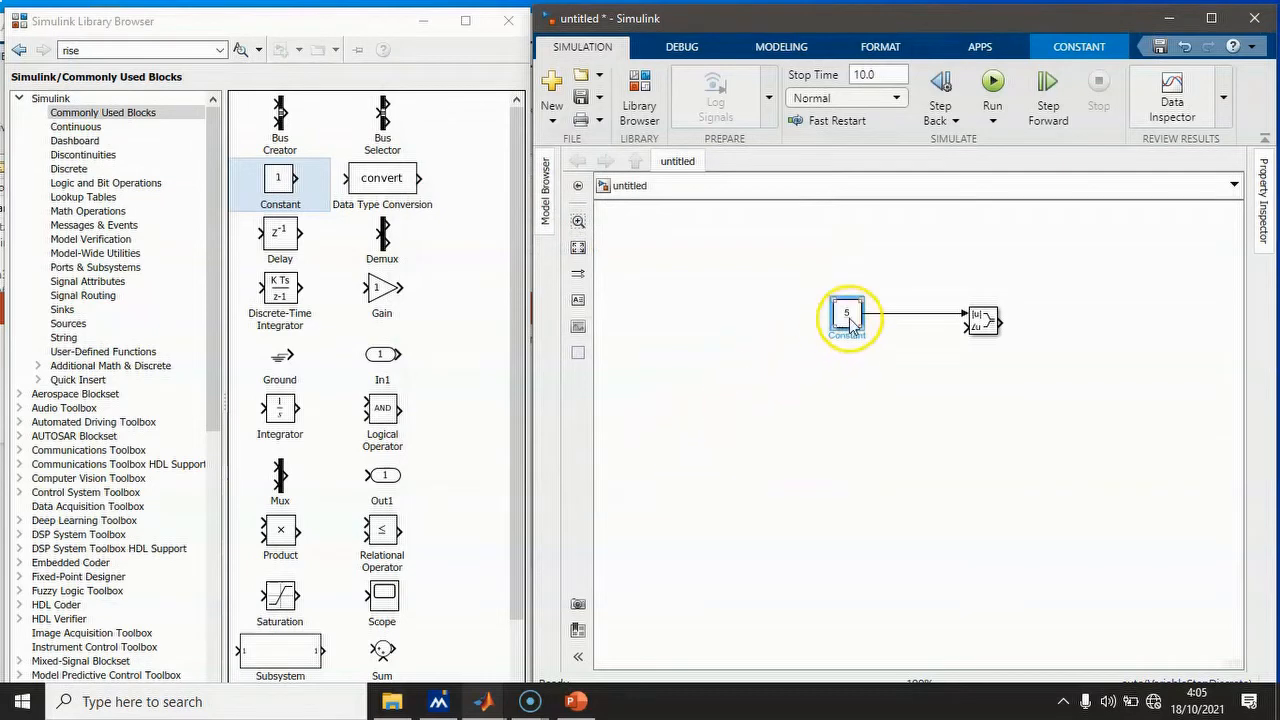
- Duplicate the Constant block below the original and set the copy's constant value to 30
{"action": "left_click_drag", "start_coordinate": [848, 316], "coordinate": [846, 362]}
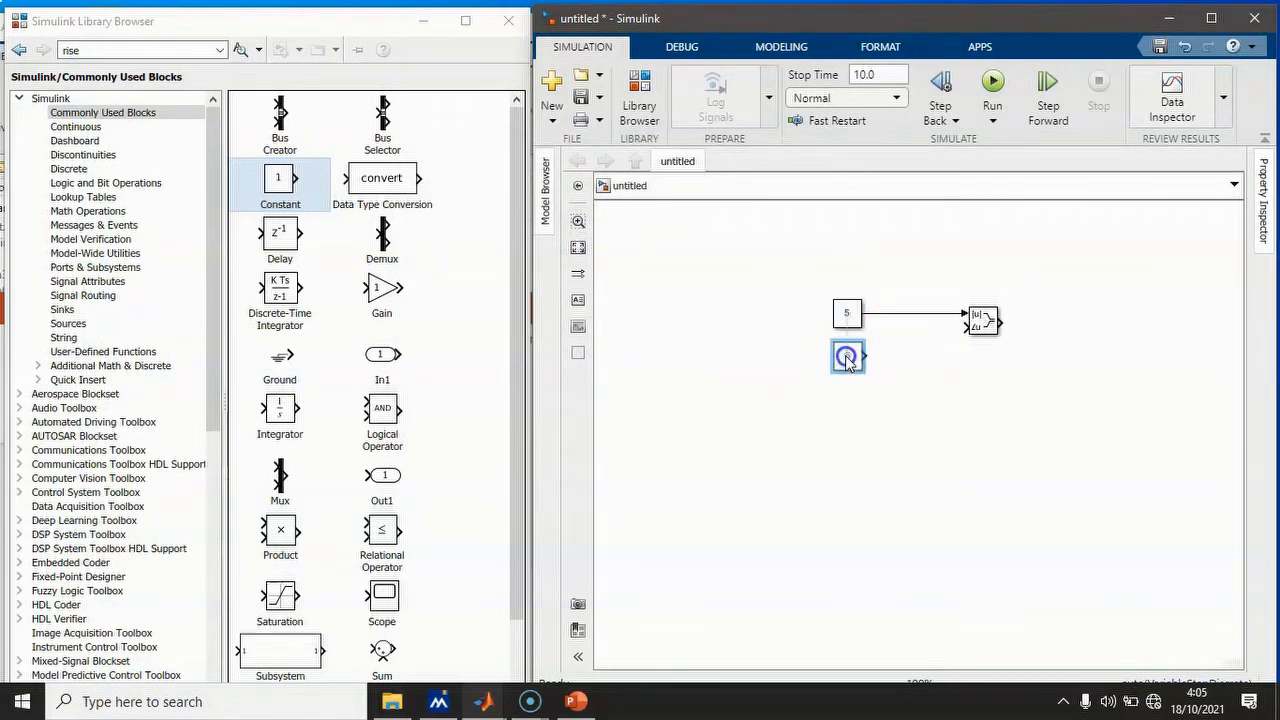
{"action": "double_click", "coordinate": [846, 360]}
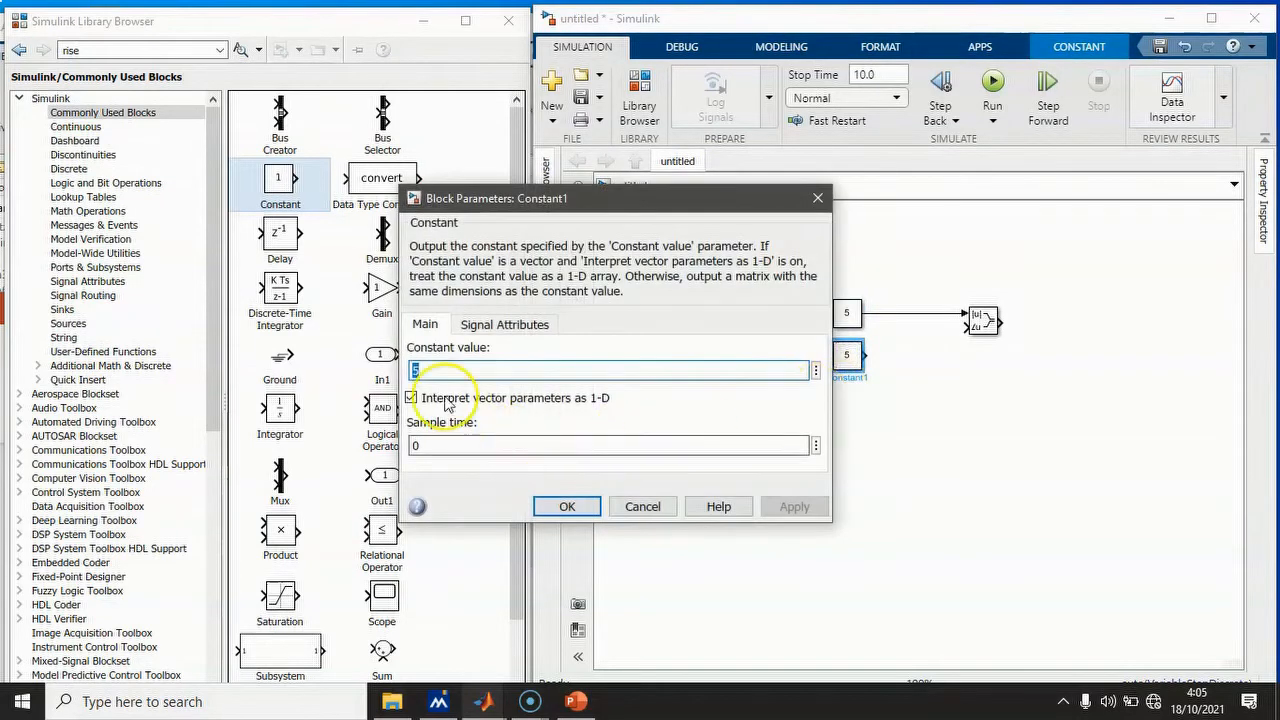
{"action": "key", "text": "BackSpace"}
{"action": "type", "text": "30"}
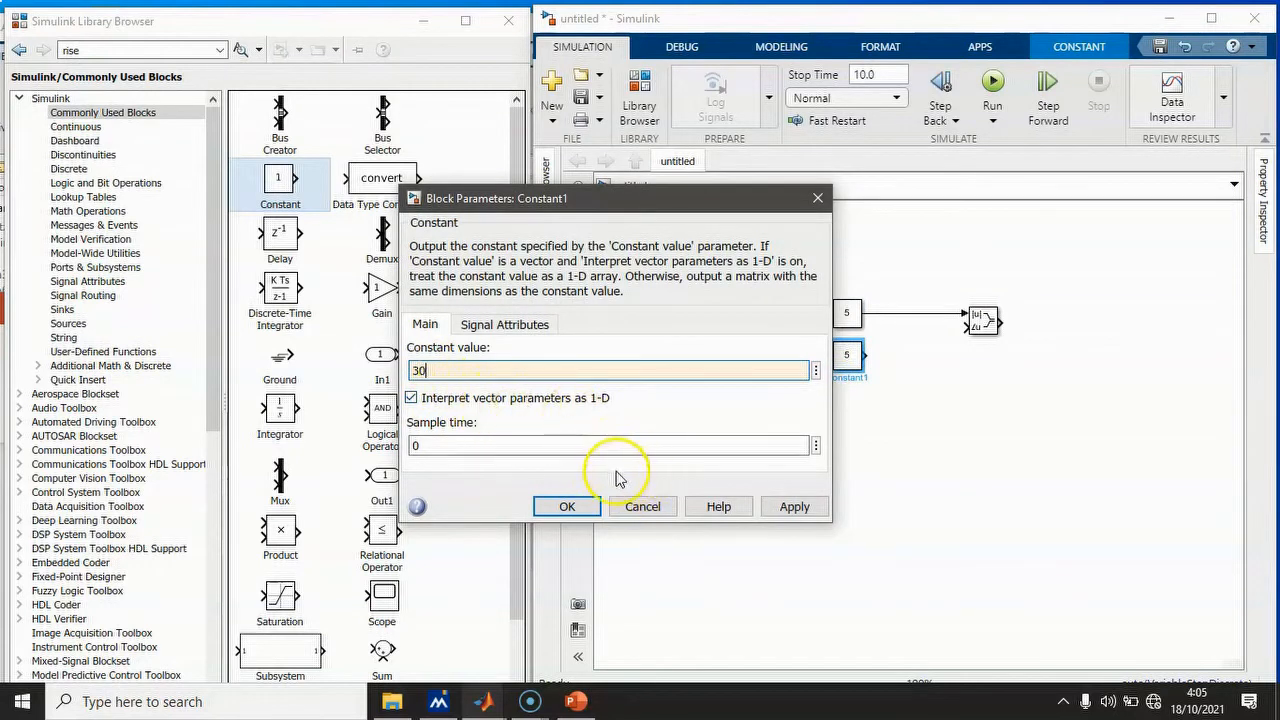
{"action": "left_click", "coordinate": [794, 506]}
{"action": "left_click", "coordinate": [567, 507]}
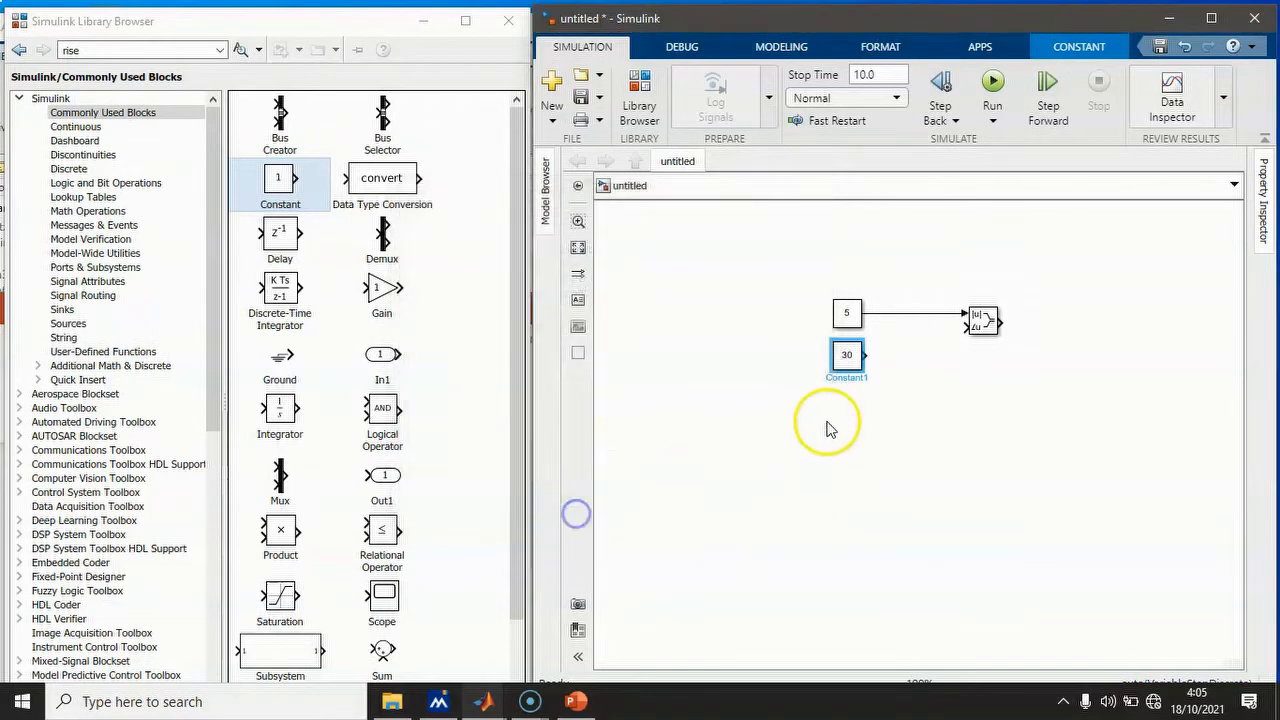
- Check the Magnitude-Angle to Complex block's parameters, and add a Gain block of pi/180 beside the 30 constant
{"action": "double_click", "coordinate": [983, 320]}
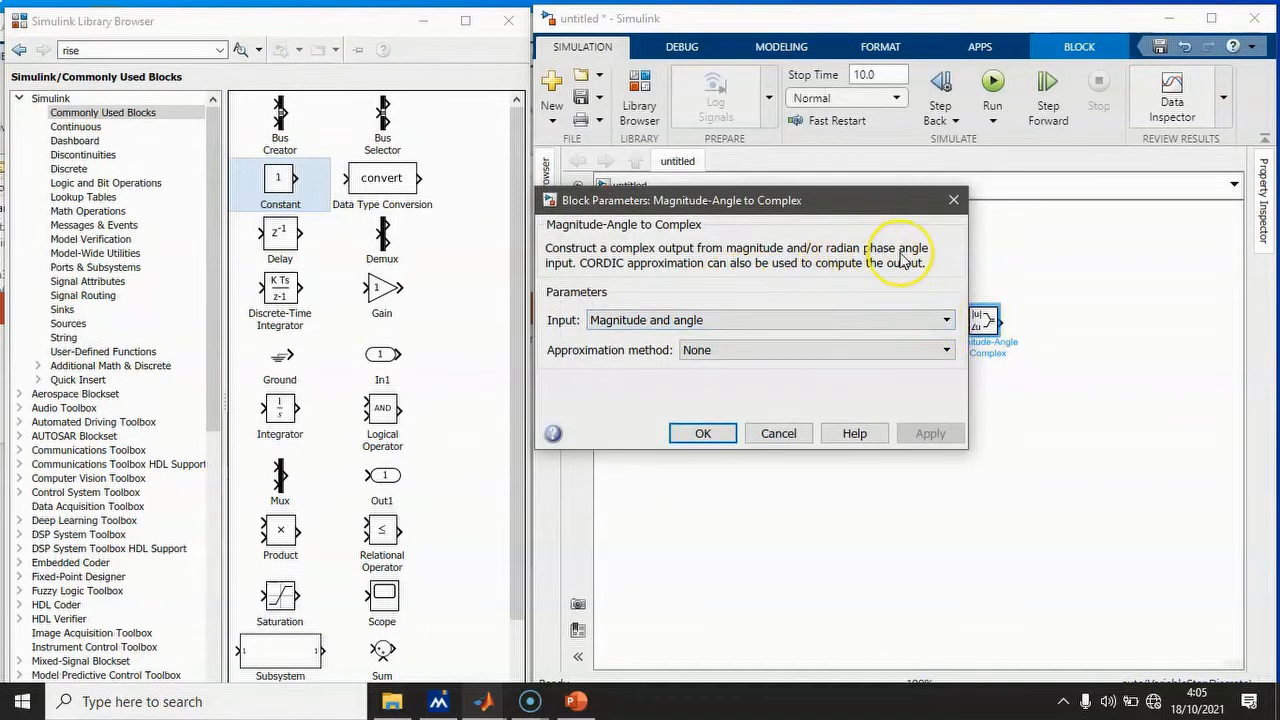
{"action": "left_click", "coordinate": [772, 431]}
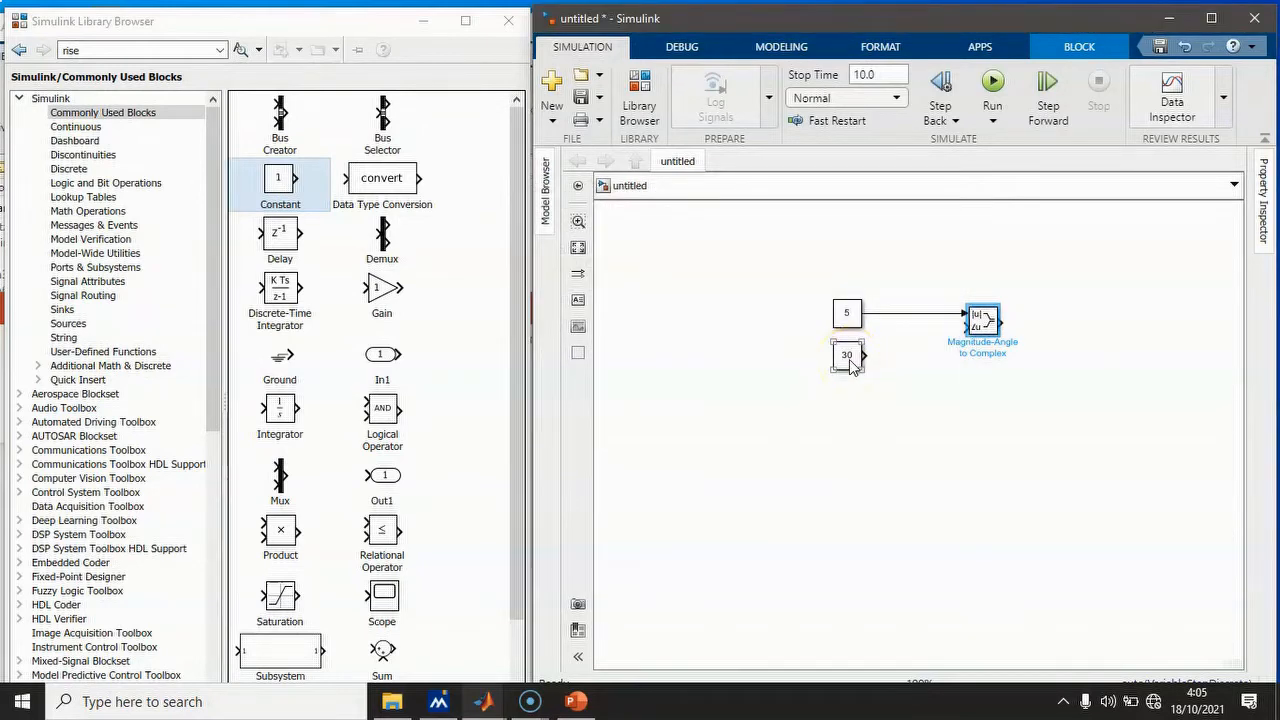
{"action": "left_click_drag", "start_coordinate": [392, 296], "coordinate": [903, 360]}
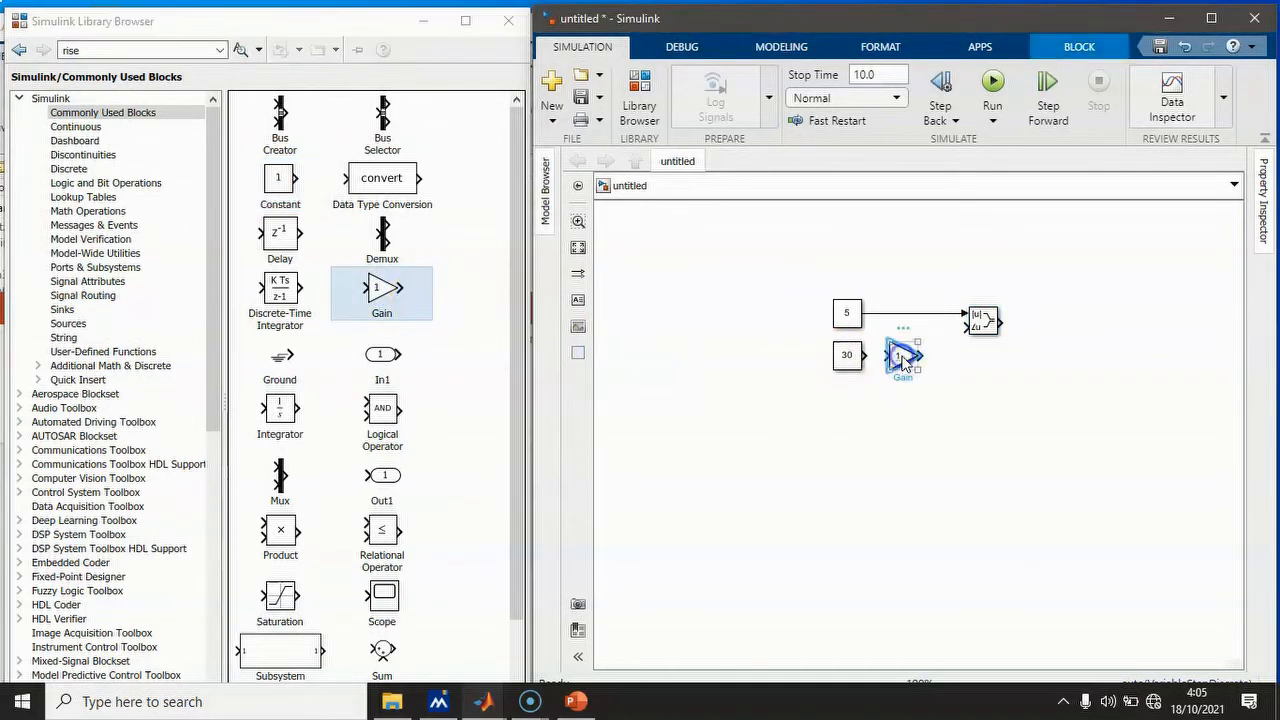
{"action": "double_click", "coordinate": [903, 360]}
{"action": "double_click", "coordinate": [505, 333]}
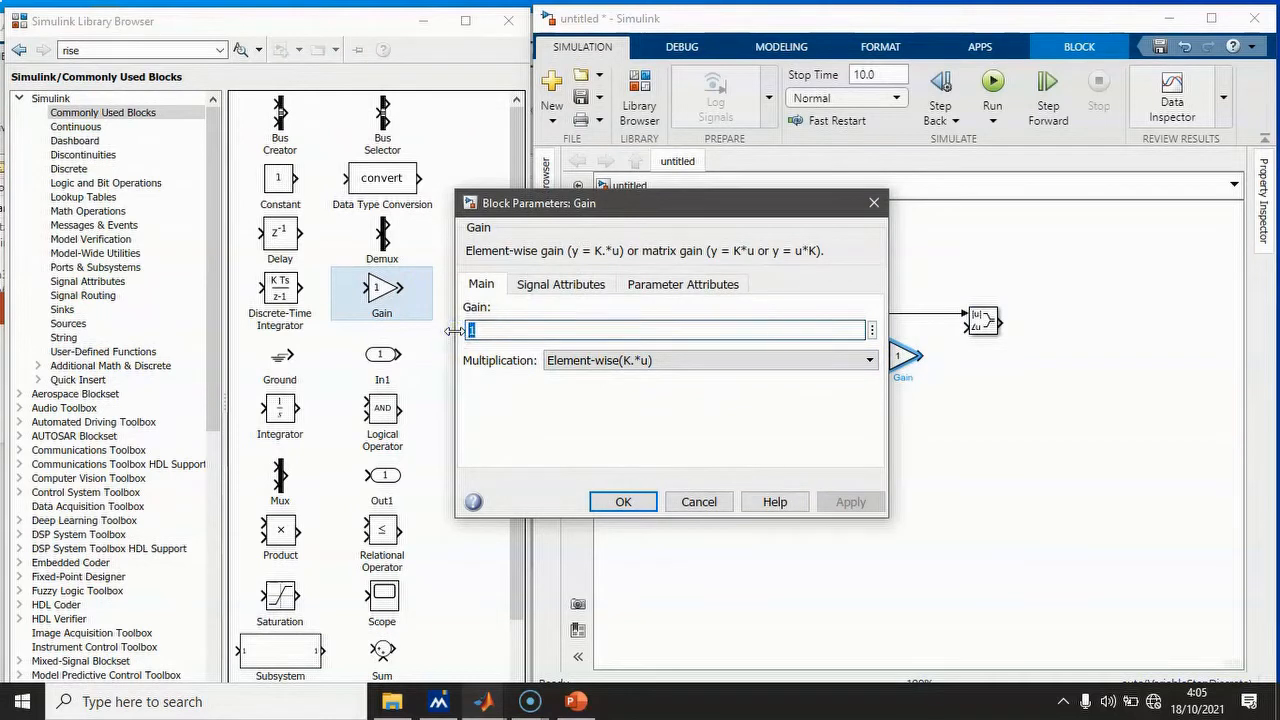
{"action": "type", "text": "pi"}
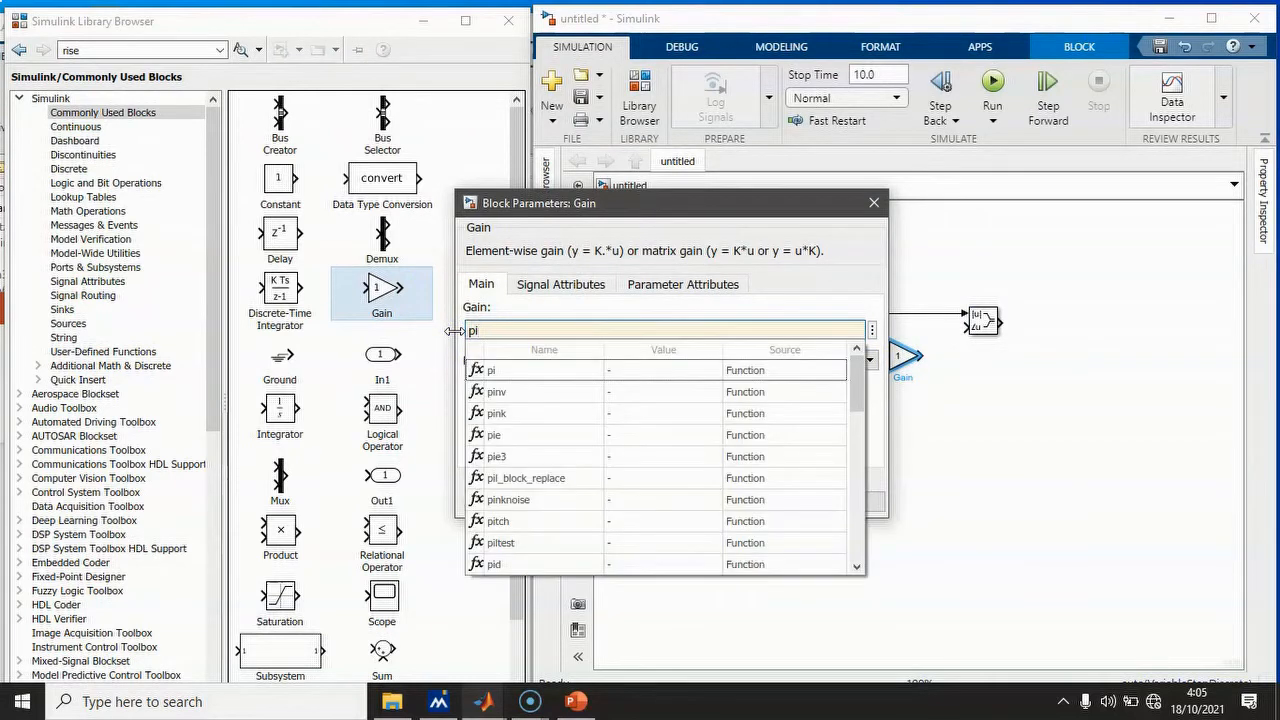
{"action": "type", "text": "/180"}
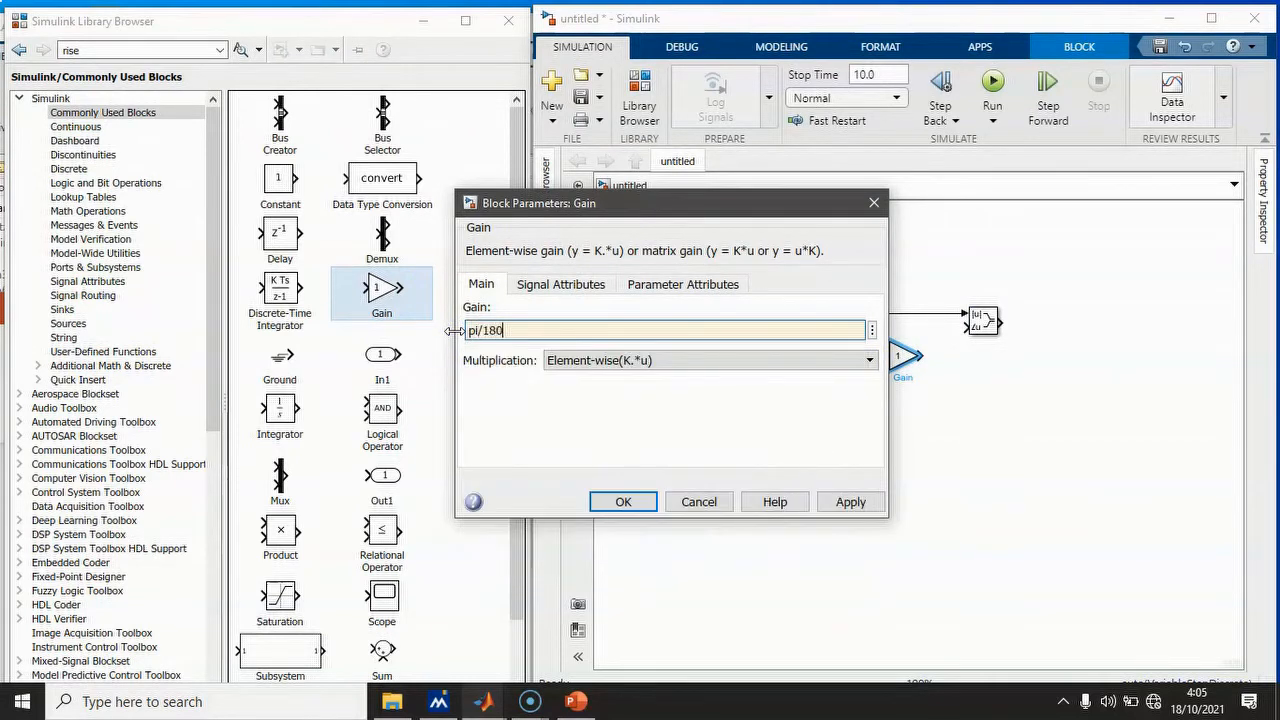
{"action": "left_click", "coordinate": [850, 501]}
{"action": "left_click", "coordinate": [625, 502]}
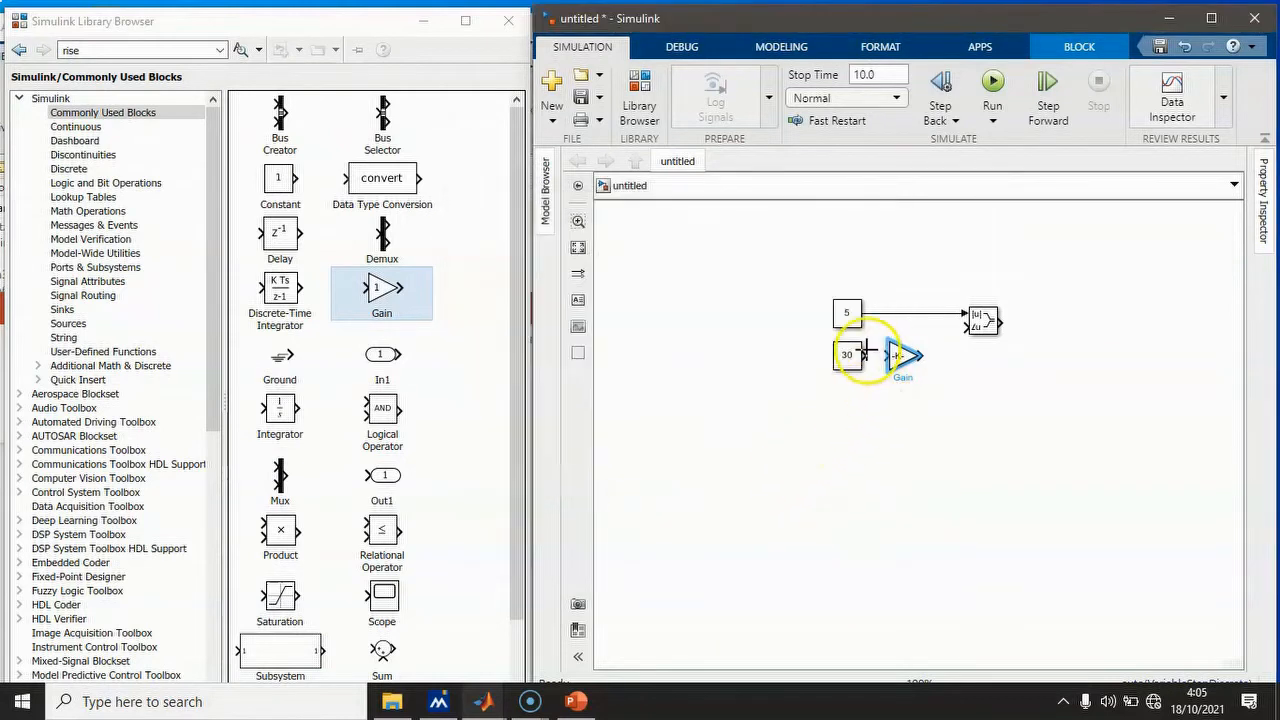
- Connect the 30 constant through the Gain block to the angle input of the Magnitude-Angle to Complex block
{"action": "left_click_drag", "start_coordinate": [862, 355], "coordinate": [889, 355]}
{"action": "left_click", "coordinate": [926, 359]}
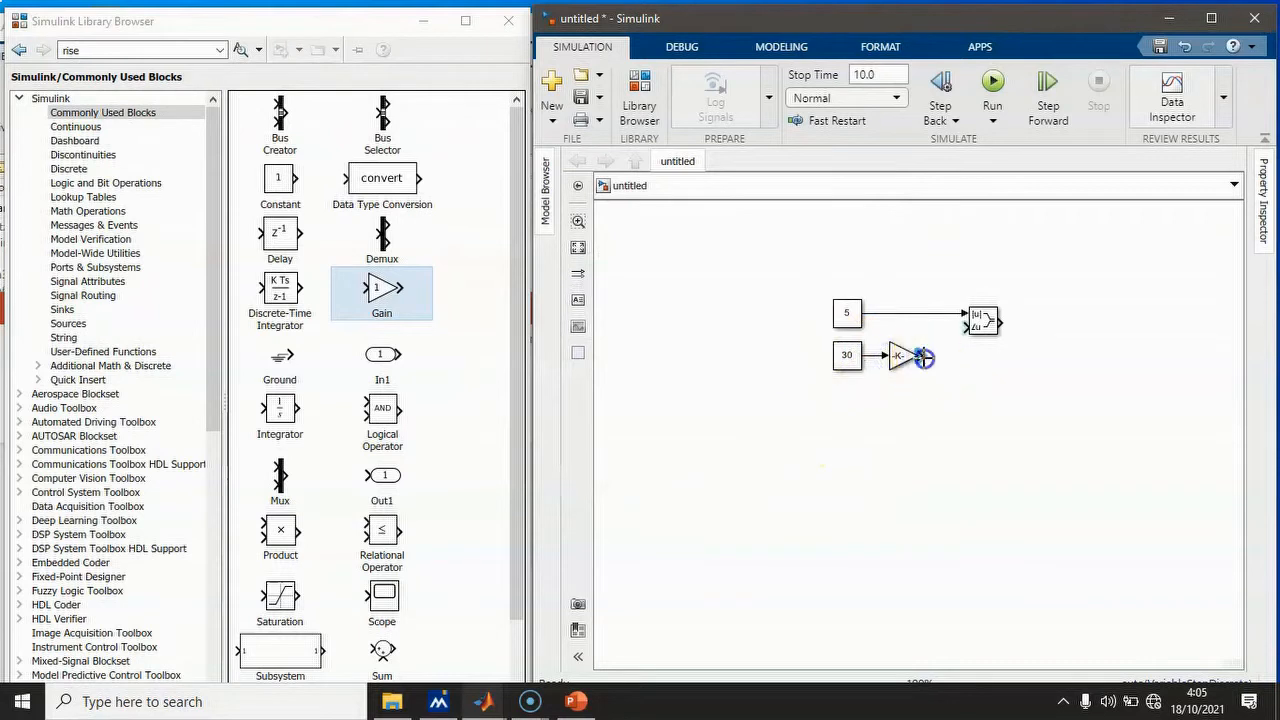
{"action": "left_click_drag", "start_coordinate": [962, 340], "coordinate": [964, 332]}
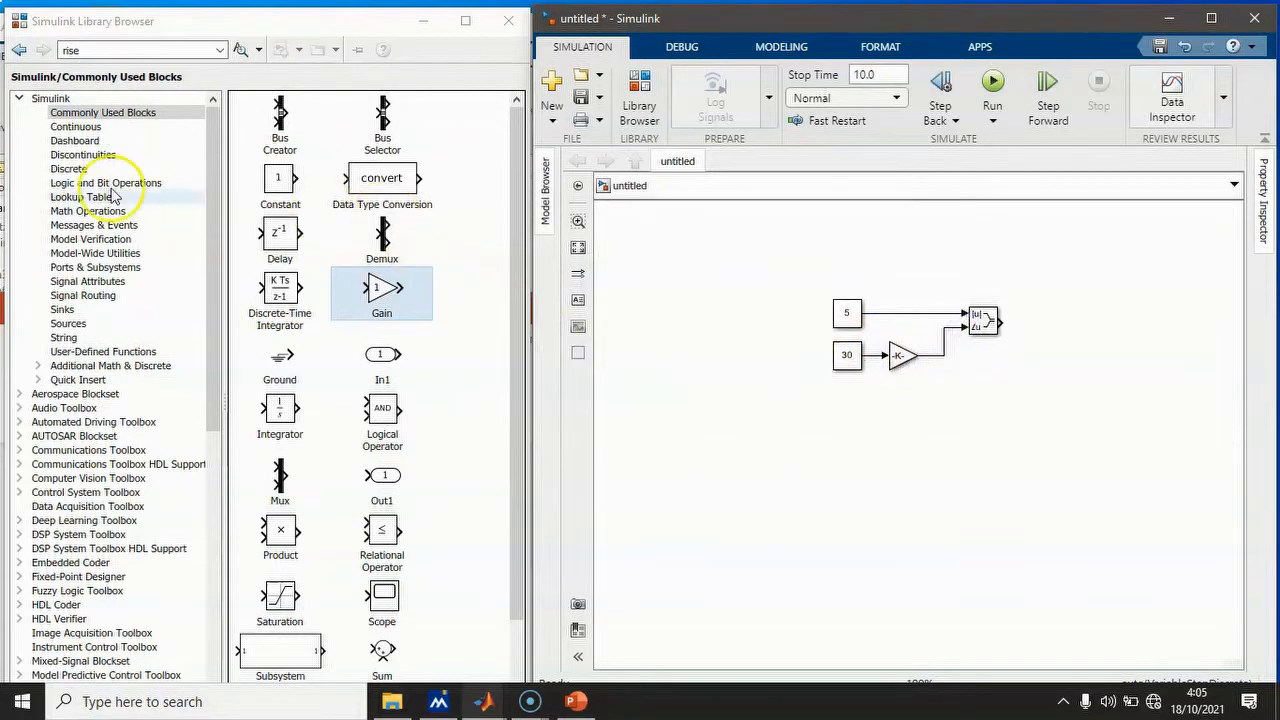
- Add a Display block from Sinks, connected to the output of the Magnitude-Angle to Complex block
{"action": "left_click", "coordinate": [62, 309]}
{"action": "left_click_drag", "start_coordinate": [280, 125], "coordinate": [1086, 327]}
{"action": "left_click", "coordinate": [1037, 388]}
{"action": "left_click_drag", "start_coordinate": [1003, 320], "coordinate": [1037, 320]}
- Run the simulation with a stop time of 1 and move the Display farther from the Magnitude-Angle to Complex block
{"action": "left_click", "coordinate": [1043, 405]}
{"action": "left_click", "coordinate": [993, 84]}
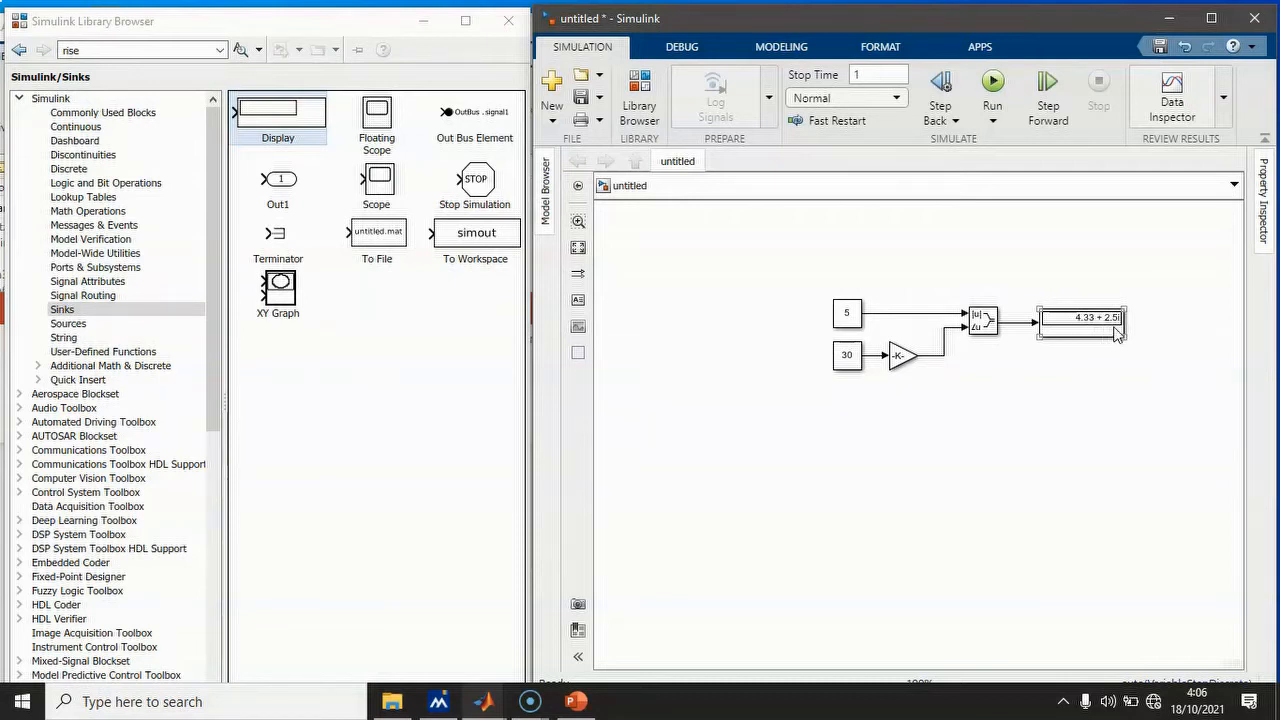
{"action": "left_click_drag", "start_coordinate": [1117, 333], "coordinate": [1139, 333]}
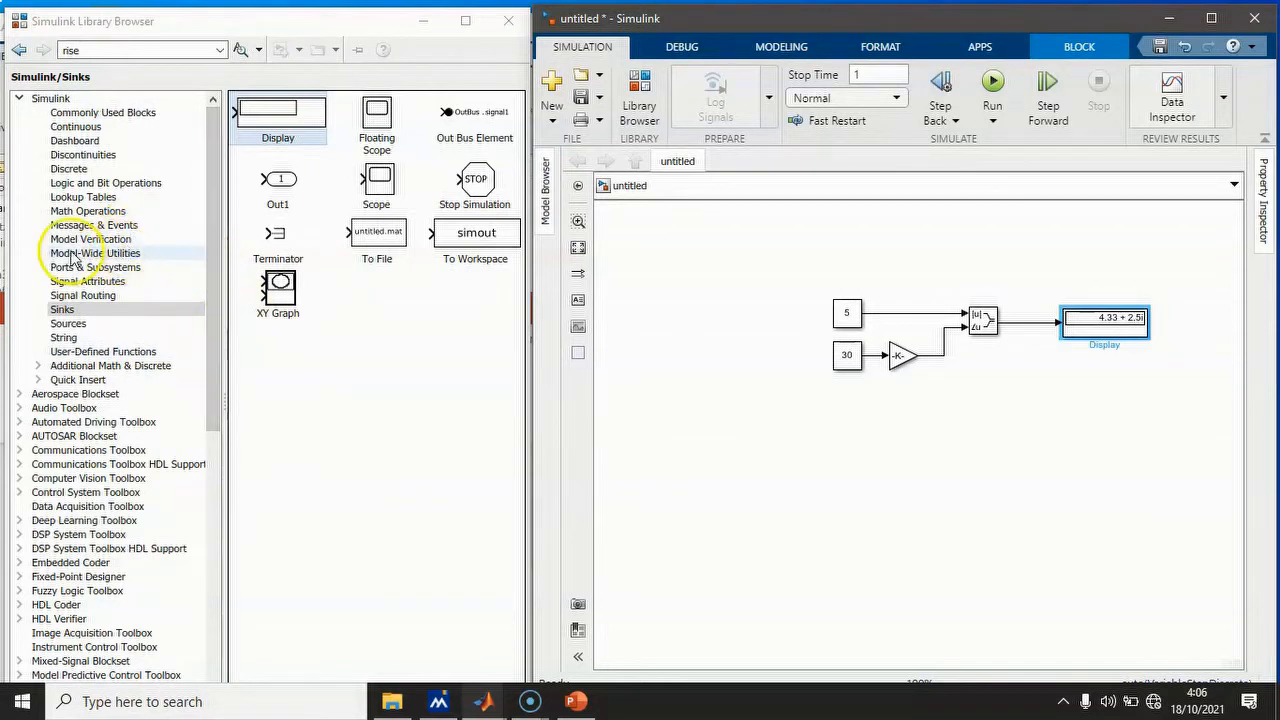
- Add a Complex to Magnitude-Angle block from Math Operations below the Display, fed by a branch of the complex signal
{"action": "left_click", "coordinate": [84, 212]}
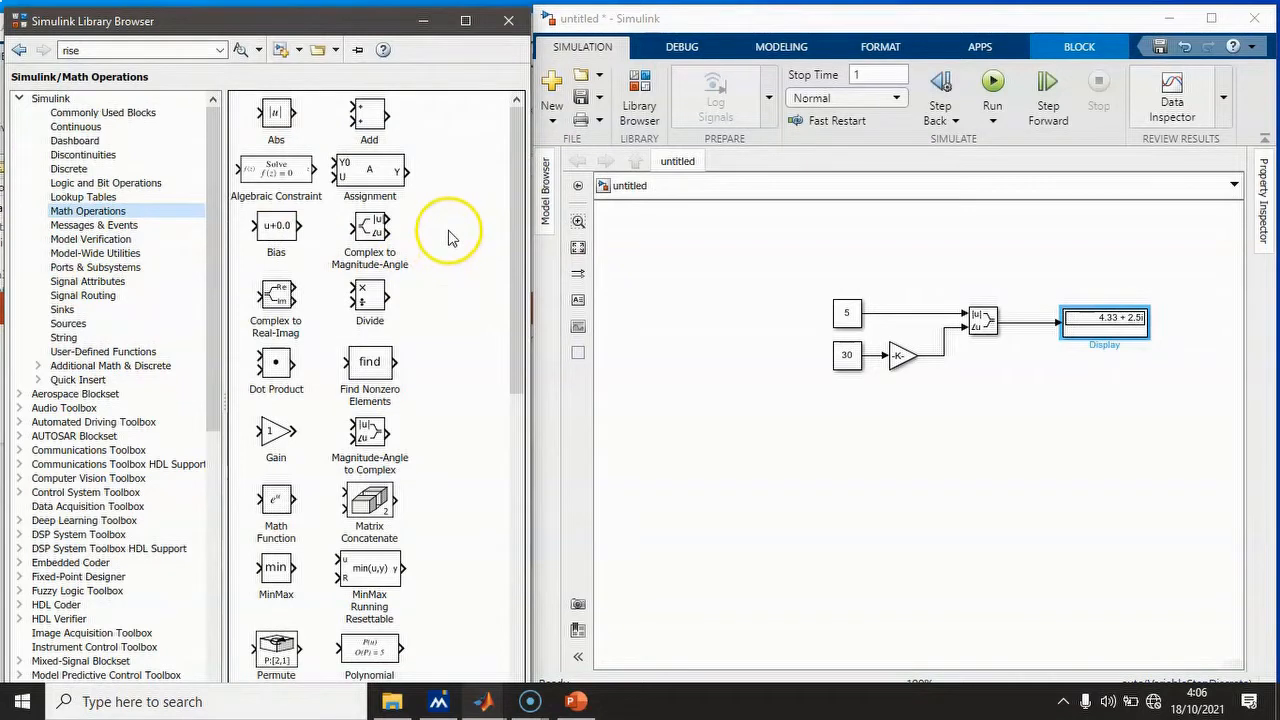
{"action": "left_click", "coordinate": [371, 230]}
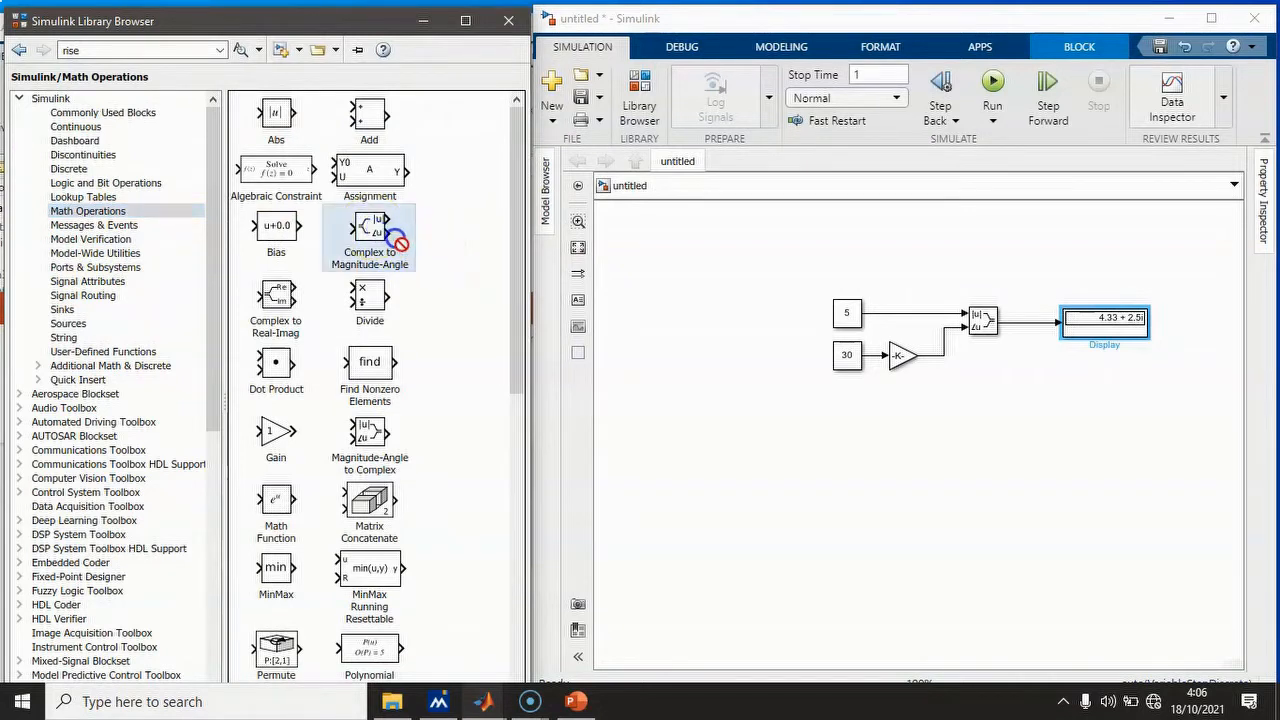
{"action": "left_click_drag", "start_coordinate": [400, 240], "coordinate": [1076, 376]}
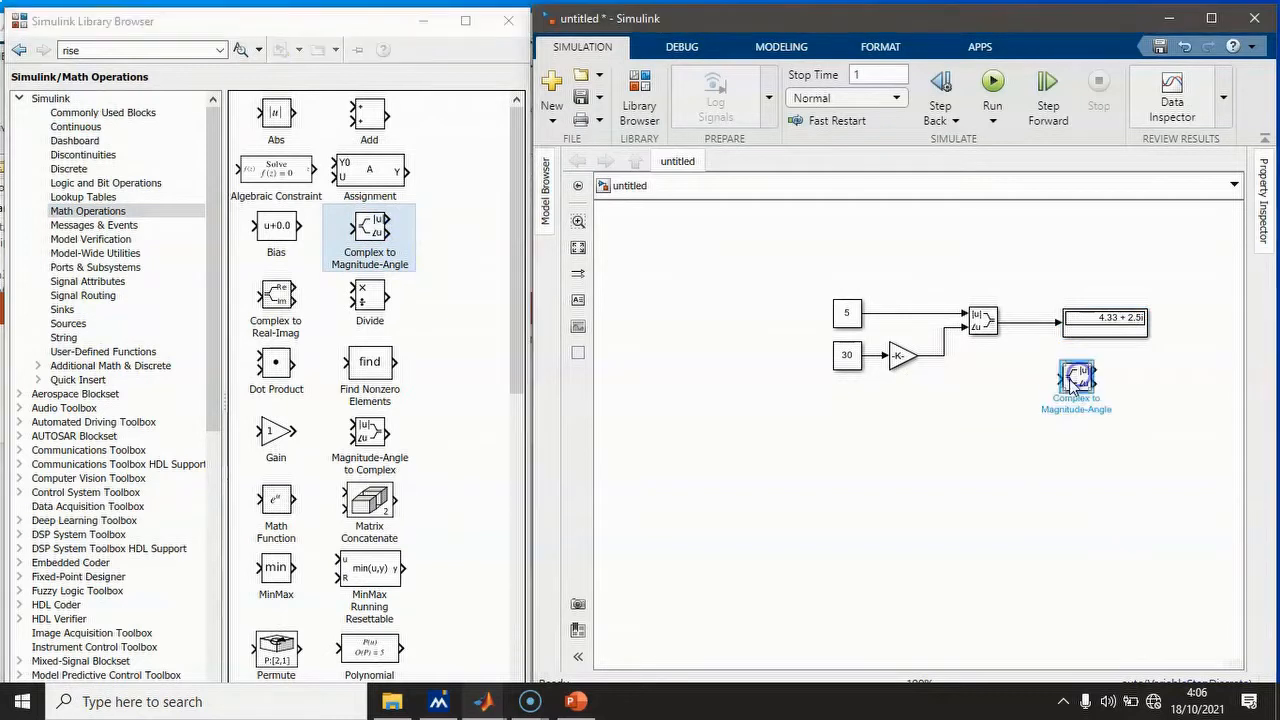
{"action": "left_click_drag", "start_coordinate": [1026, 323], "coordinate": [1026, 323]}
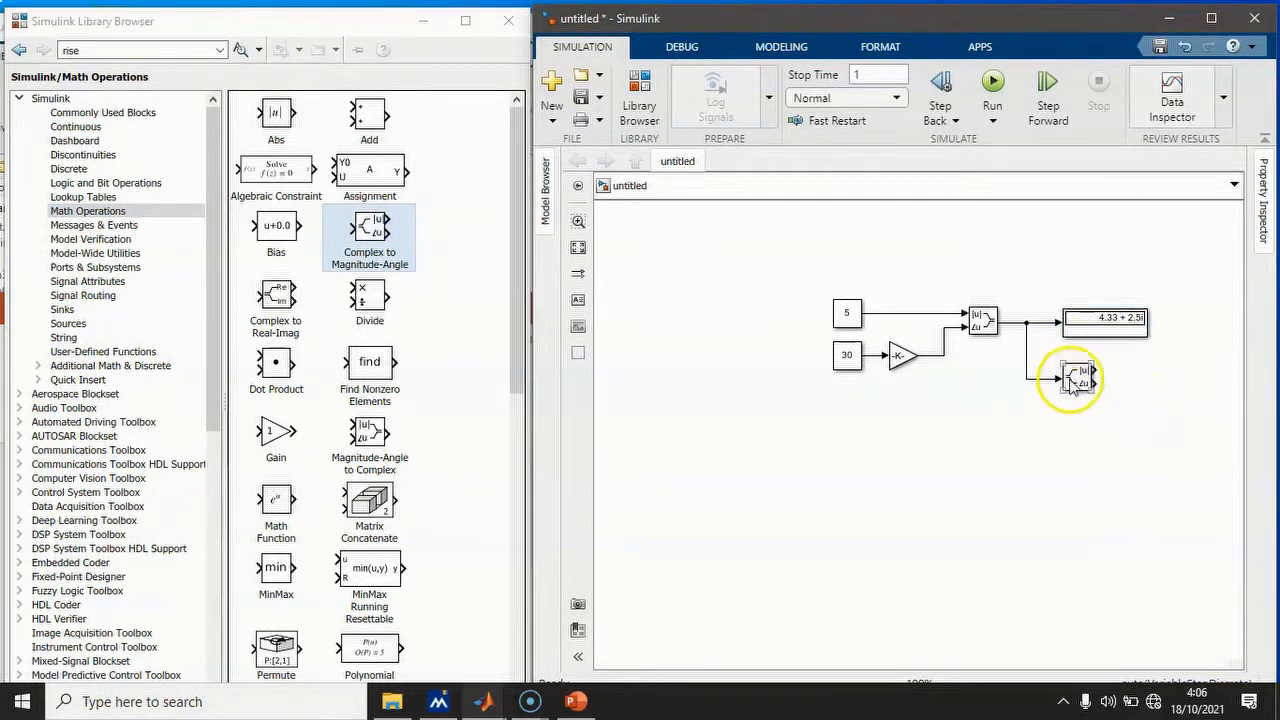
{"action": "left_click", "coordinate": [1027, 360]}
{"action": "left_click_drag", "start_coordinate": [1007, 364], "coordinate": [1006, 357]}
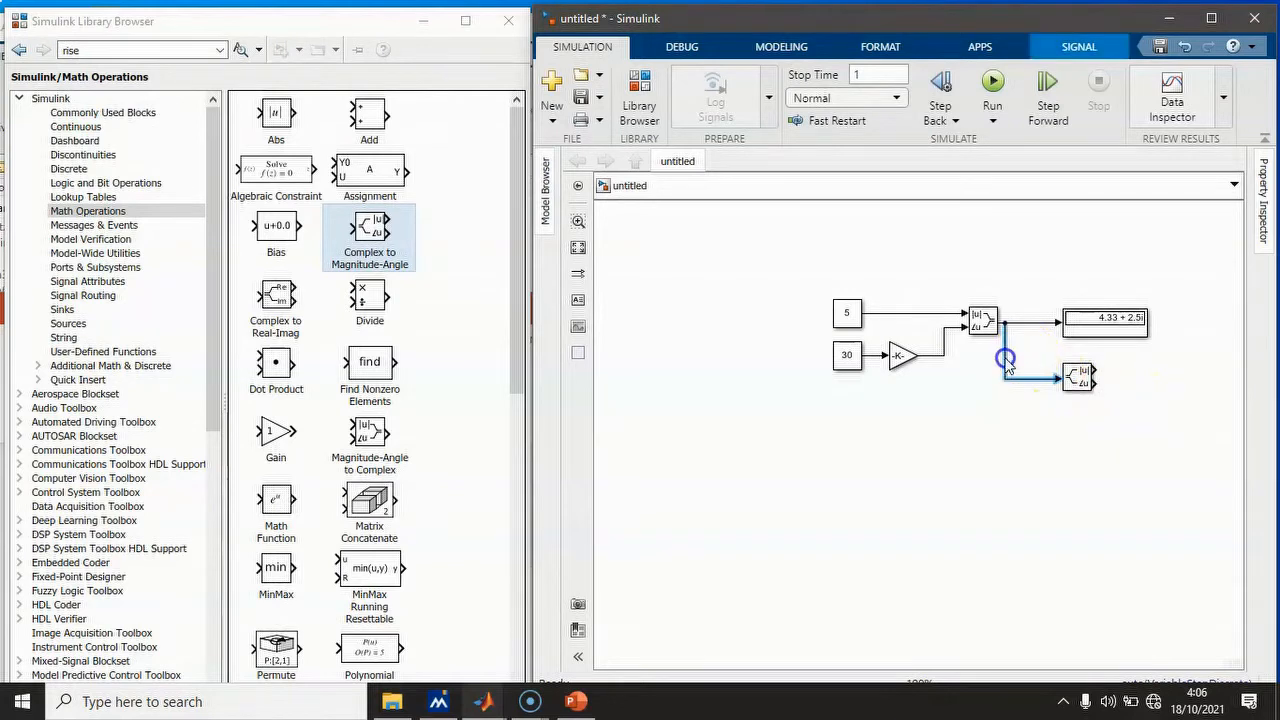
- Copy the Display block twice and connect the copies to the magnitude and angle outputs of Complex to Magnitude-Angle
{"action": "left_click_drag", "start_coordinate": [1108, 333], "coordinate": [1165, 403]}
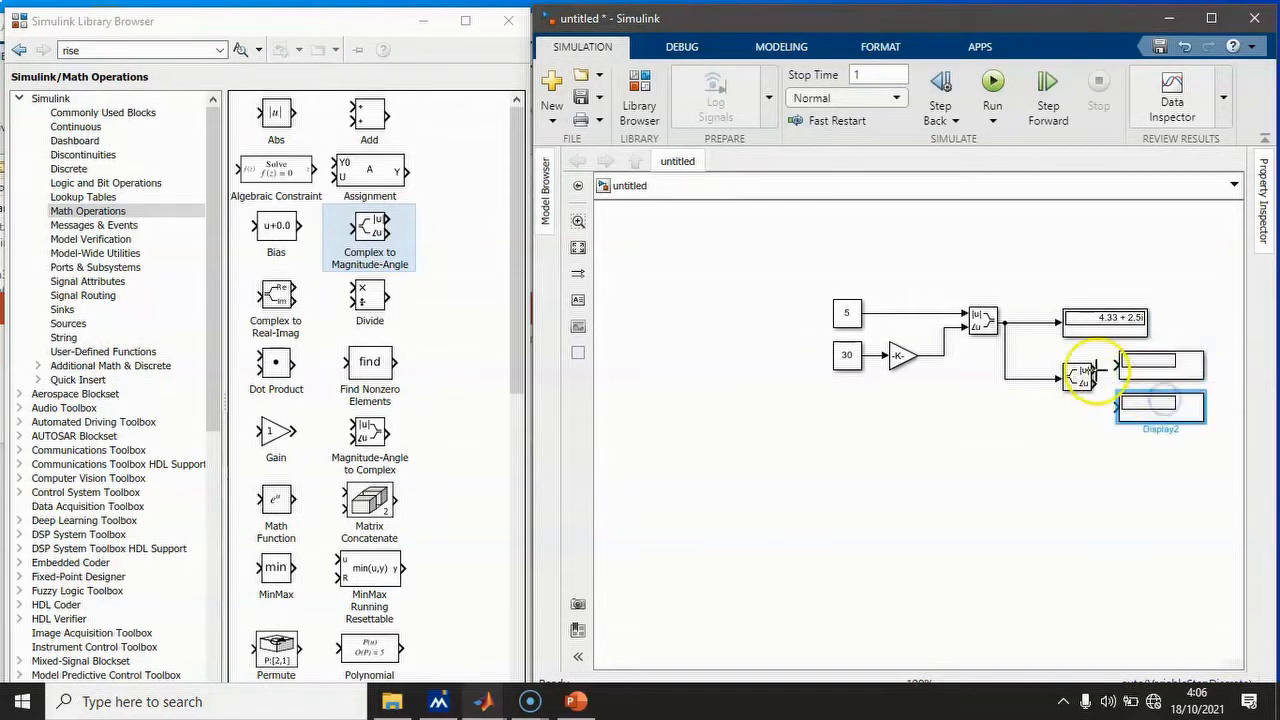
{"action": "left_click_drag", "start_coordinate": [1096, 370], "coordinate": [1124, 364]}
{"action": "left_click_drag", "start_coordinate": [1142, 410], "coordinate": [1156, 408]}
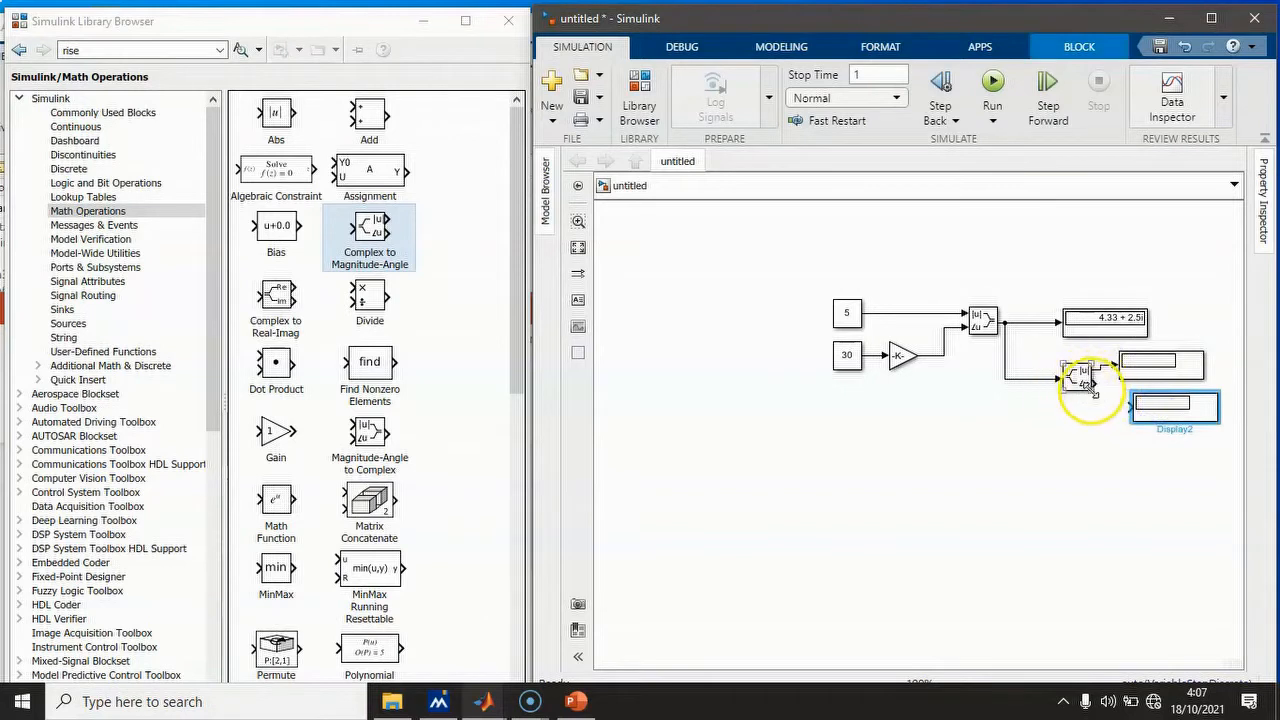
{"action": "left_click_drag", "start_coordinate": [1095, 385], "coordinate": [1126, 408]}
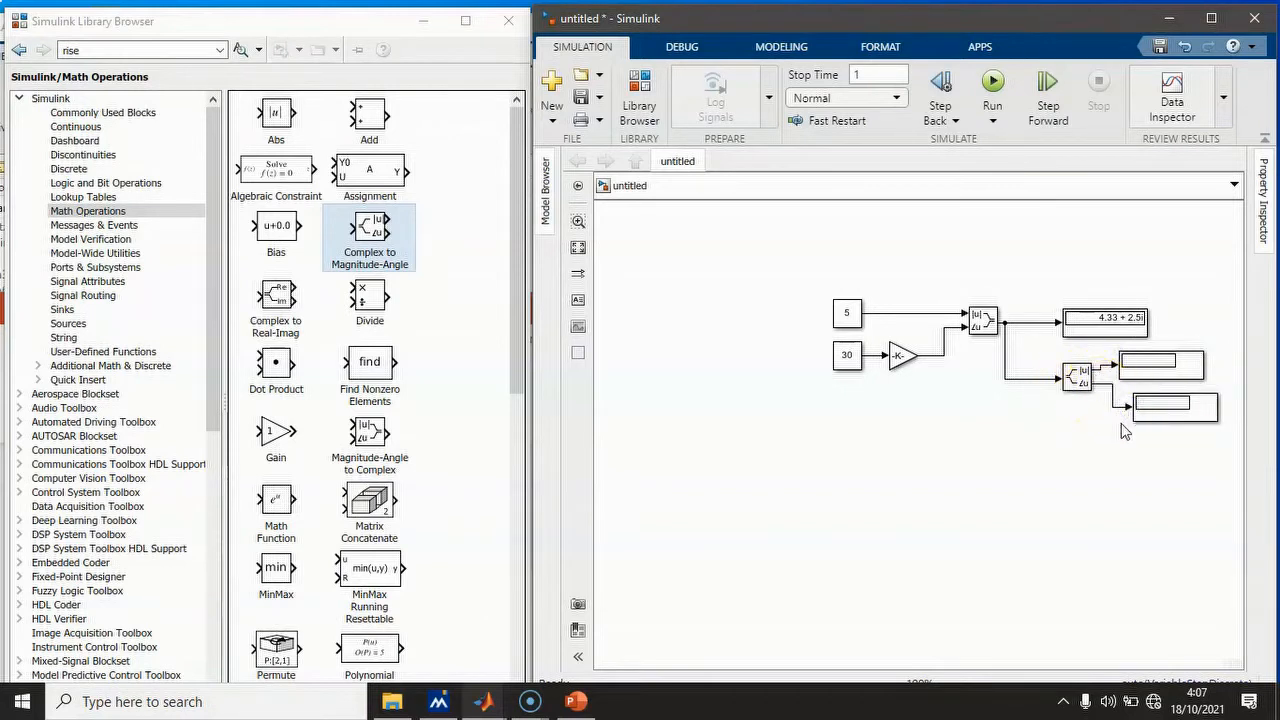
- Copy the Gain block onto a branch of the angle output and set its gain to the radians-to-degrees factor, with 180 as numerator
{"action": "left_click", "coordinate": [900, 358]}
{"action": "left_click_drag", "start_coordinate": [900, 358], "coordinate": [1127, 475]}
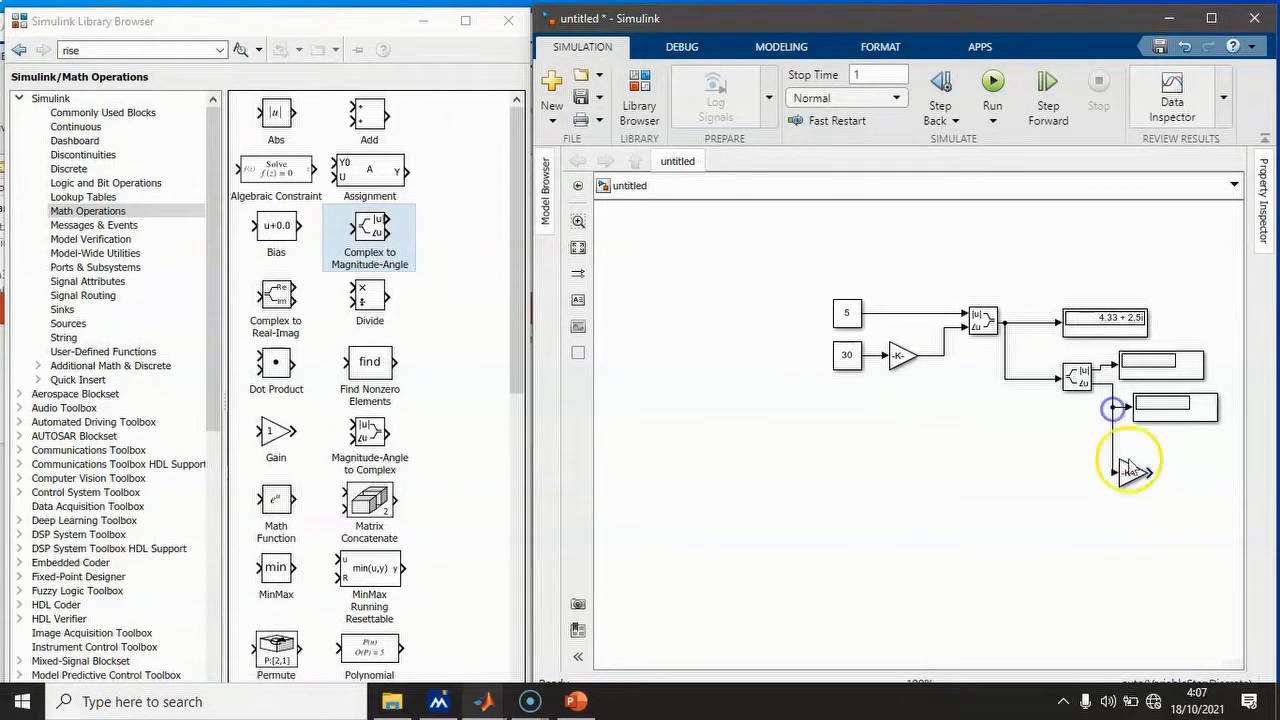
{"action": "double_click", "coordinate": [1130, 472]}
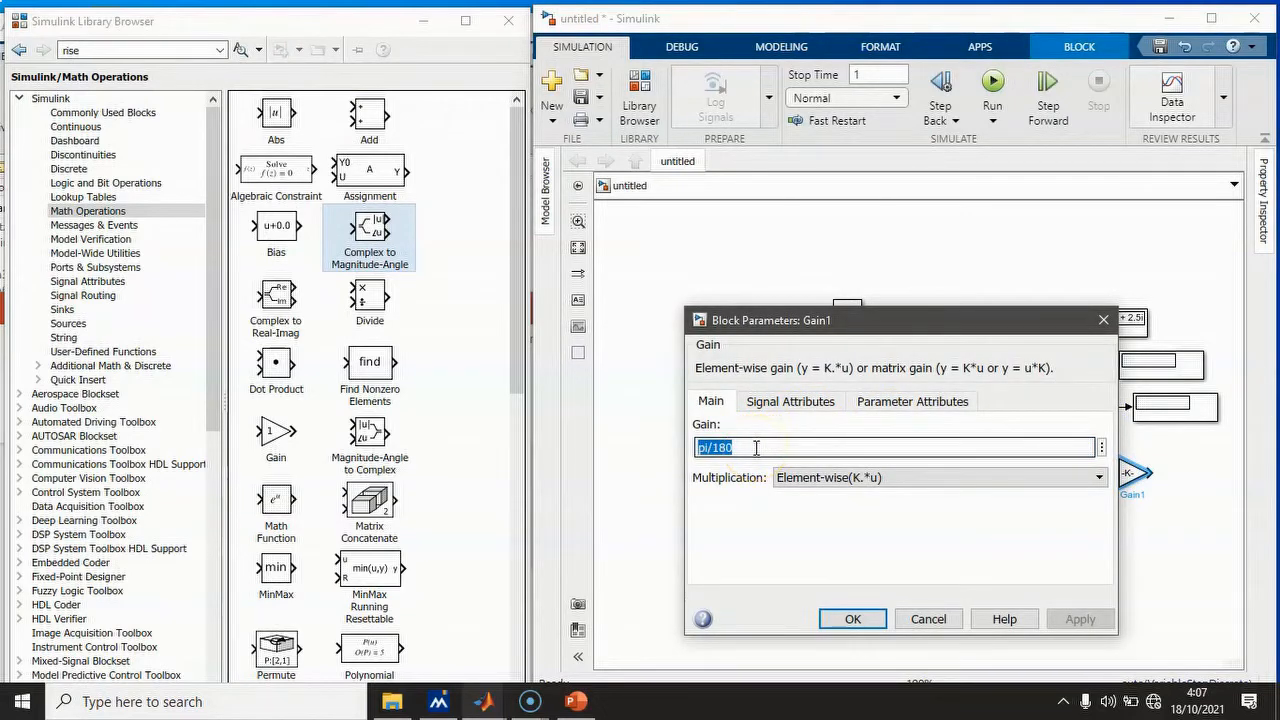
{"action": "type", "text": "18"}
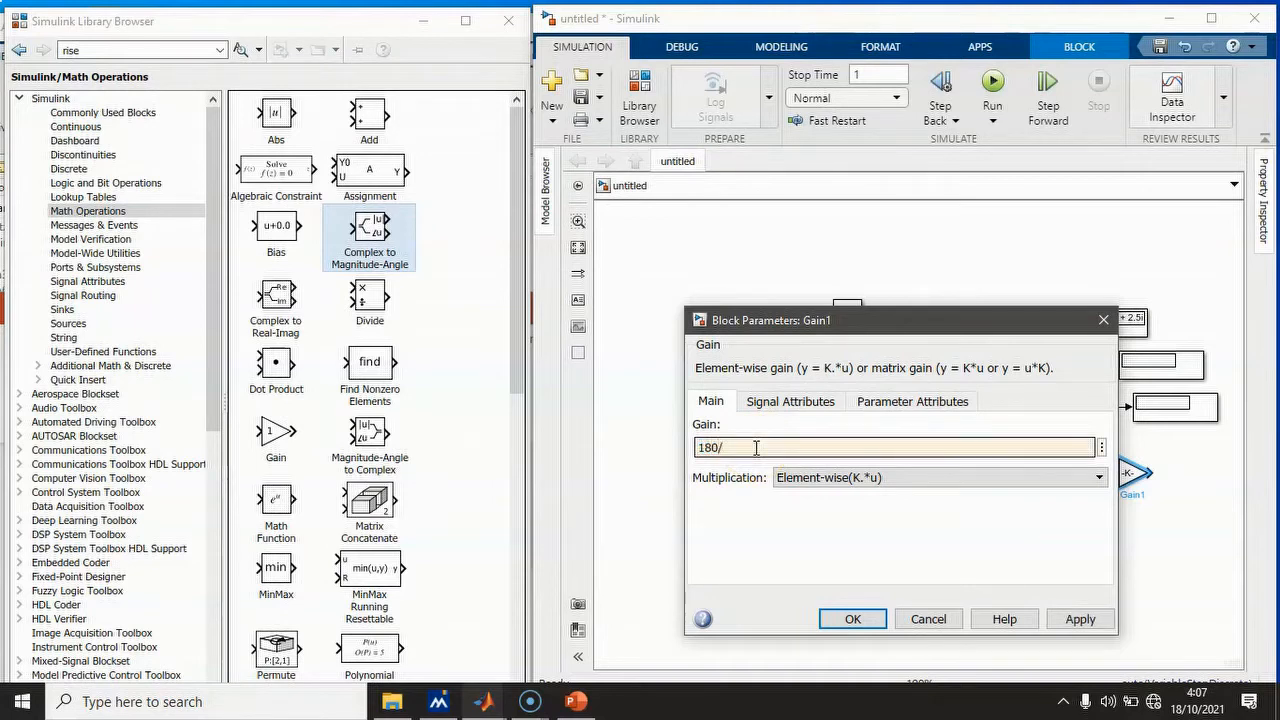
{"action": "left_click", "coordinate": [1055, 622]}
{"action": "left_click", "coordinate": [860, 618]}
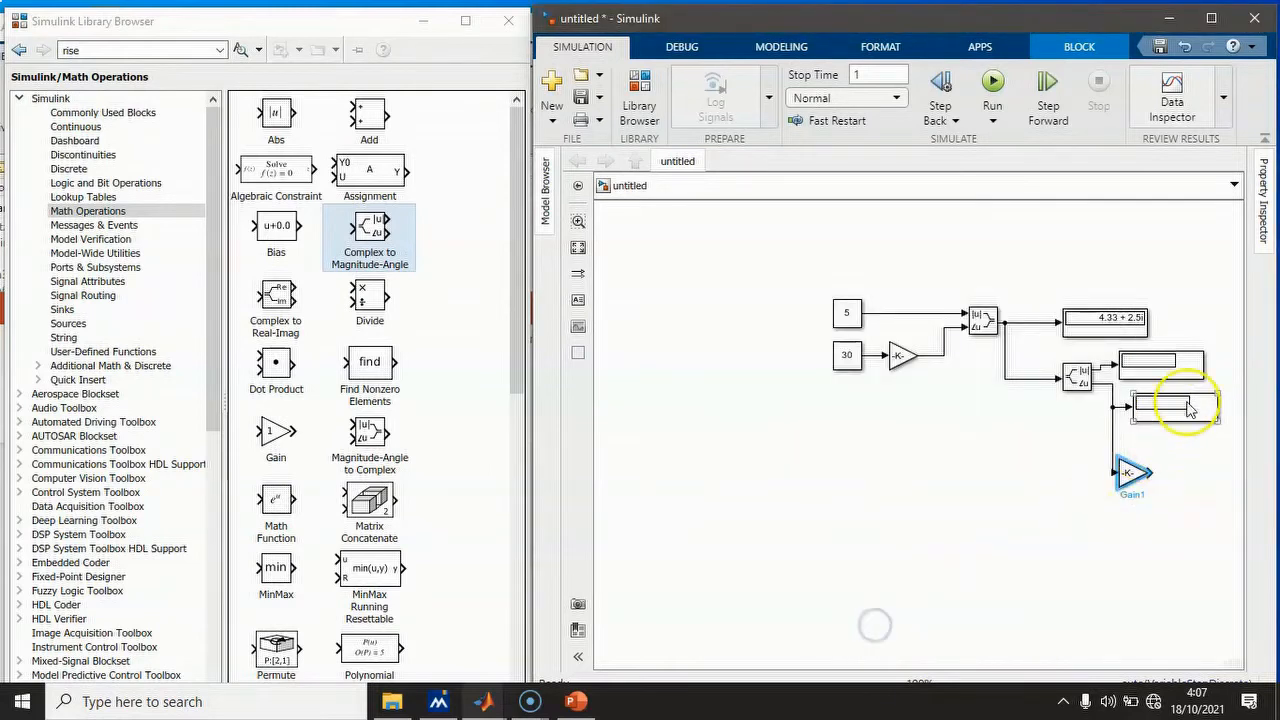
- Shift the whole model to make room and connect a copy of the Display block to the second Gain's output
{"action": "mouse_move", "coordinate": [1178, 404]}
{"action": "left_mouse_down"}
{"action": "mouse_move", "coordinate": [1205, 469]}
{"action": "mouse_move", "coordinate": [1190, 404]}
{"action": "left_mouse_up"}
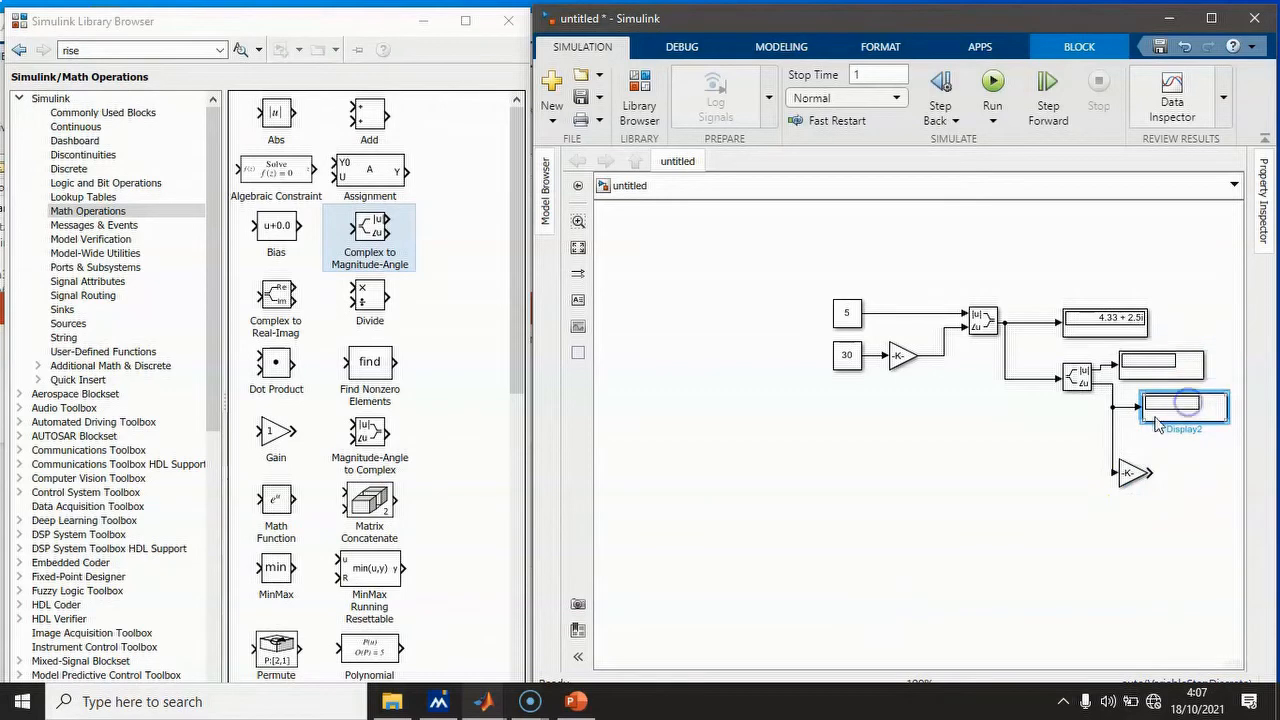
{"action": "left_click_drag", "start_coordinate": [777, 229], "coordinate": [1246, 568]}
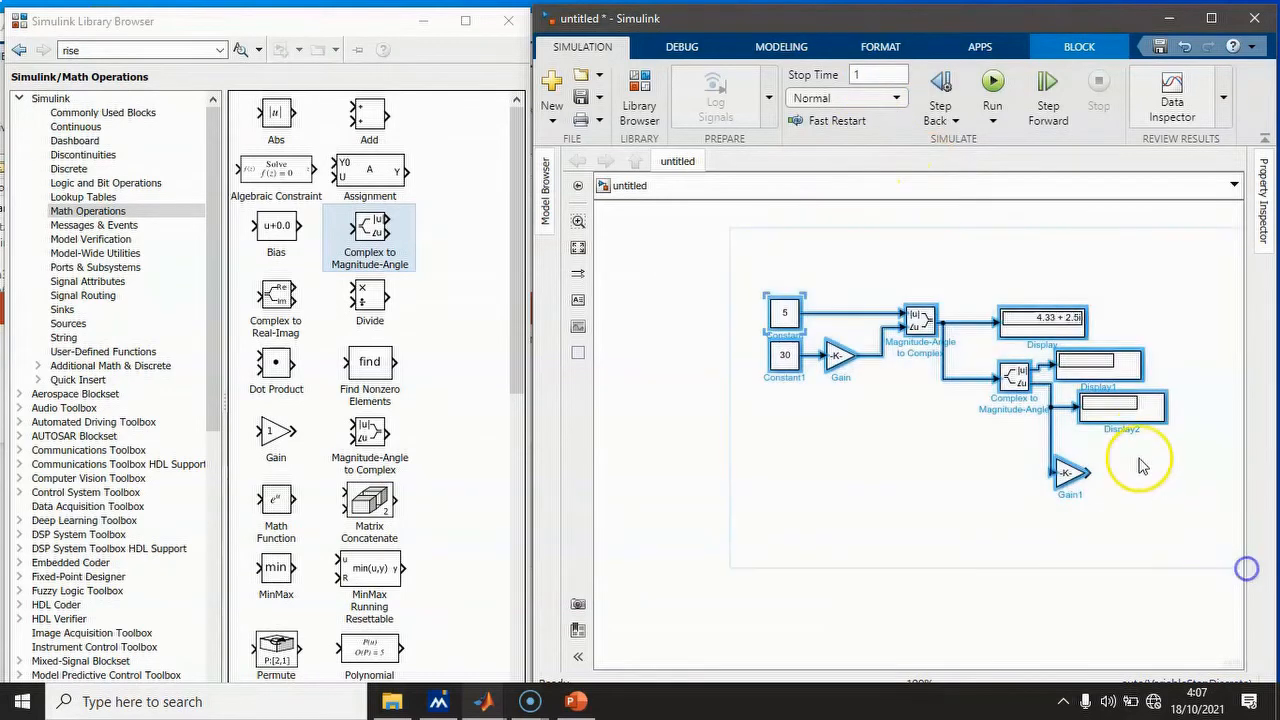
{"action": "left_click_drag", "start_coordinate": [1122, 405], "coordinate": [1047, 420]}
{"action": "left_click", "coordinate": [1087, 470]}
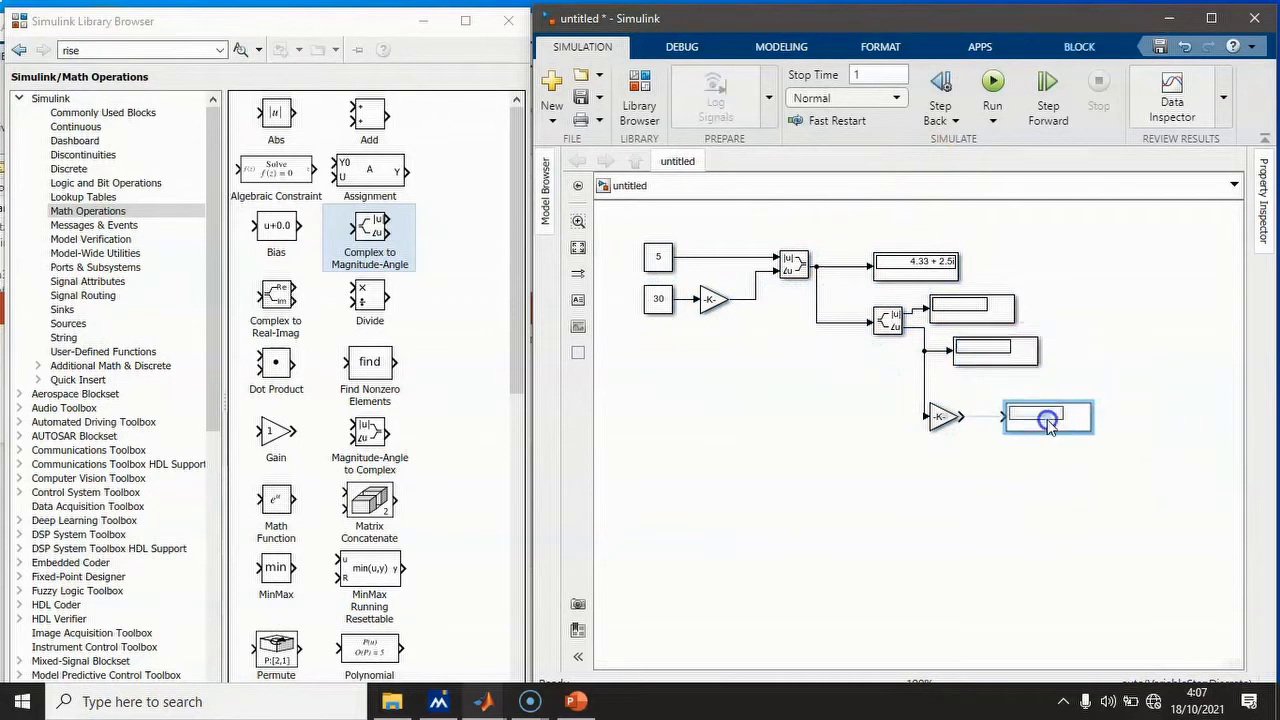
{"action": "left_click", "coordinate": [1006, 478]}
{"action": "left_click_drag", "start_coordinate": [958, 415], "coordinate": [1000, 413]}
- Align the angle output's Display above the second Gain's Display and run the simulation
{"action": "left_click_drag", "start_coordinate": [996, 360], "coordinate": [1038, 357]}
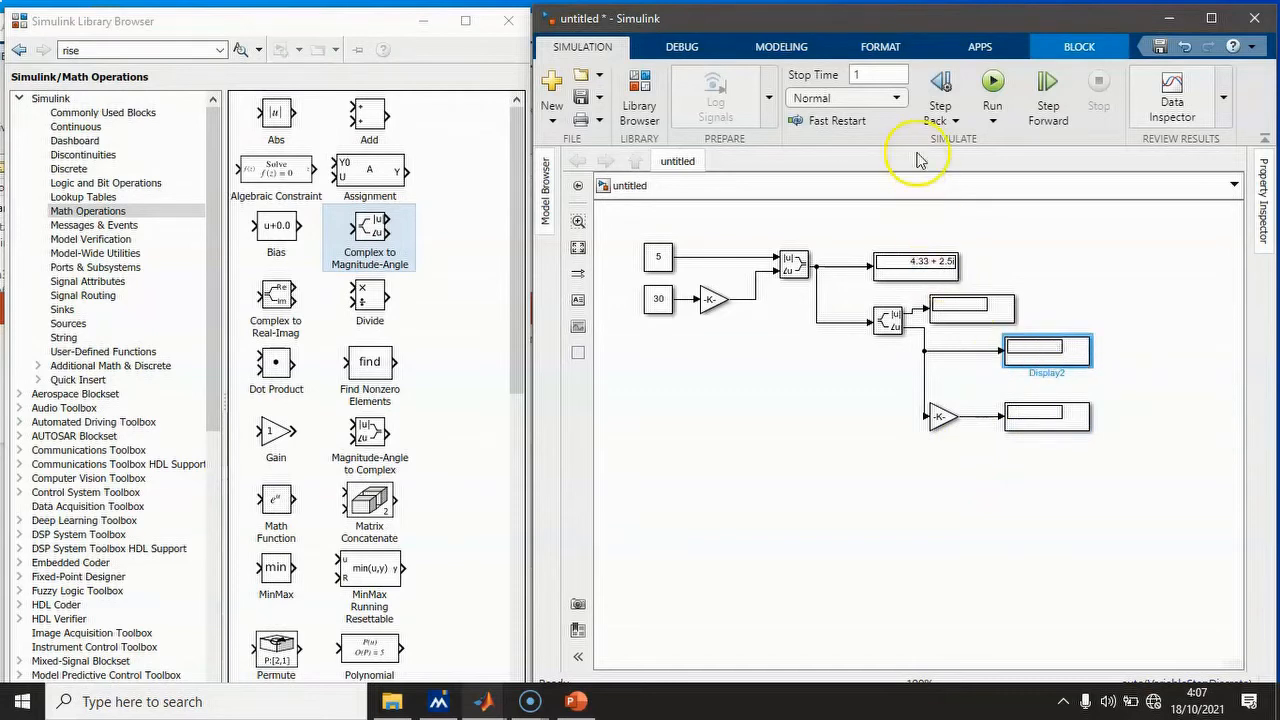
{"action": "left_click", "coordinate": [992, 84]}
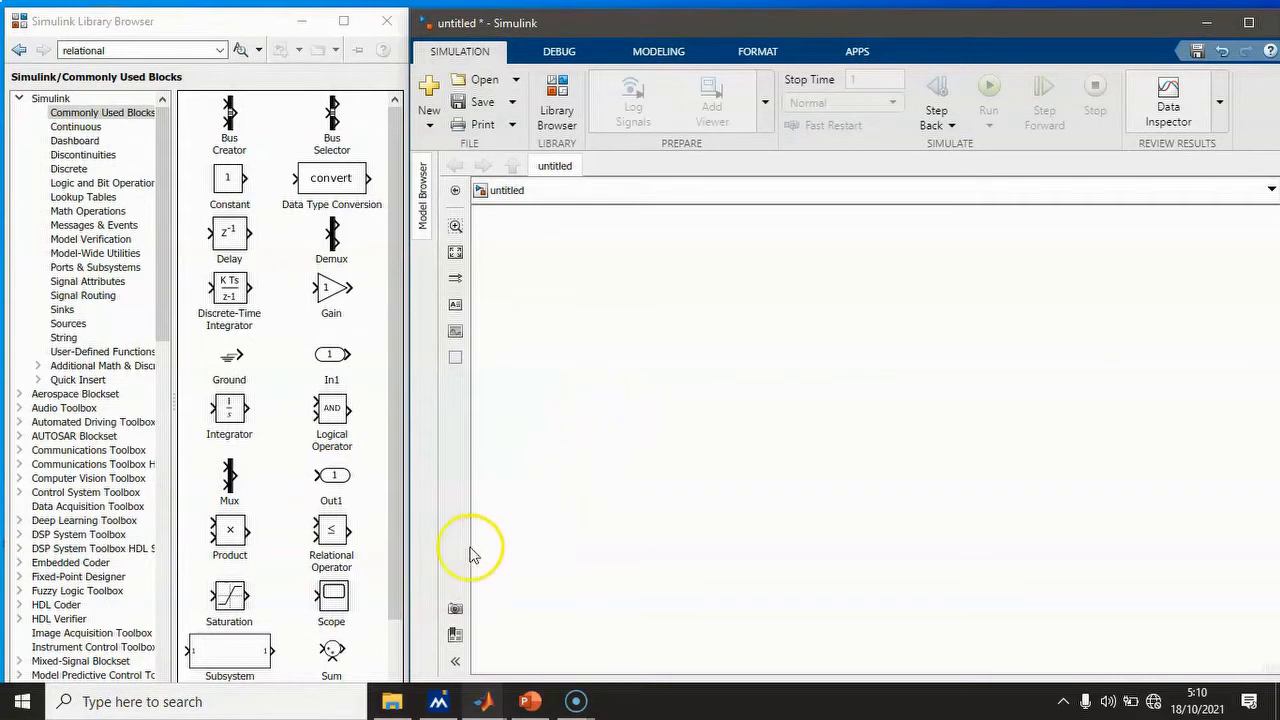
- Add a Relational Operator block from Commonly Used Blocks to the empty model
{"action": "left_click", "coordinate": [331, 540]}
{"action": "left_click_drag", "start_coordinate": [442, 514], "coordinate": [778, 341]}
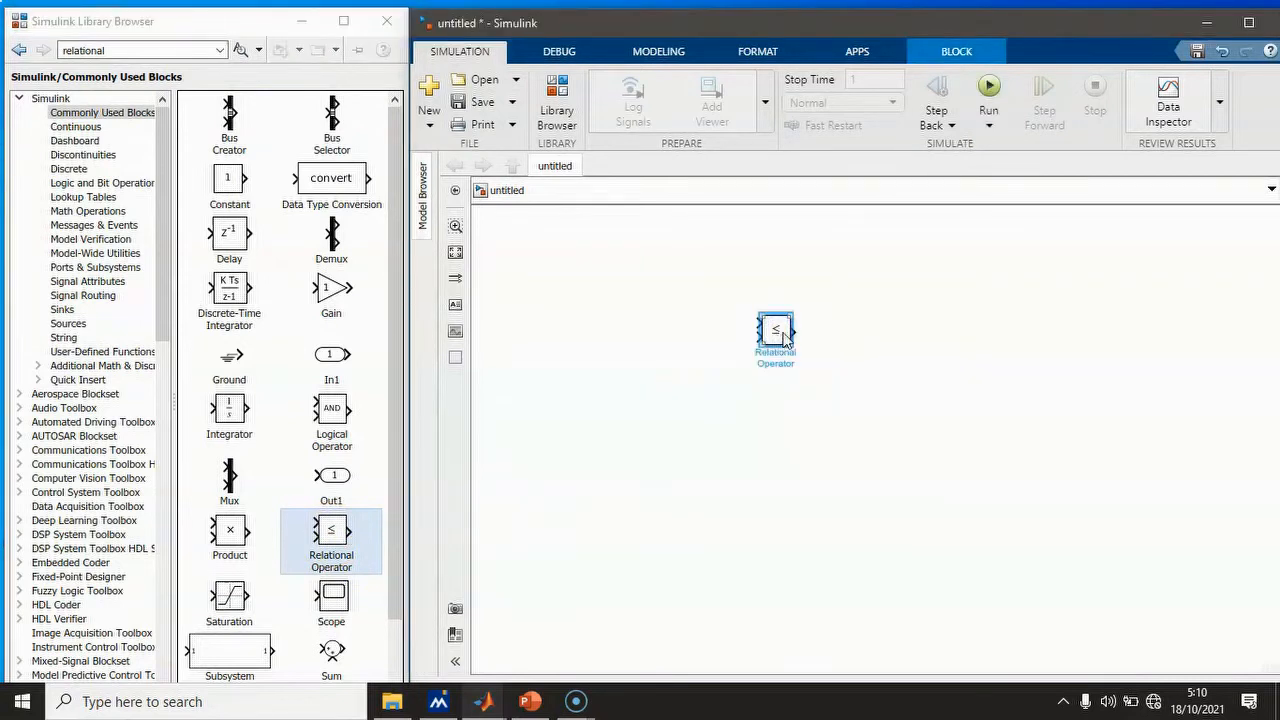
{"action": "left_click", "coordinate": [782, 340]}
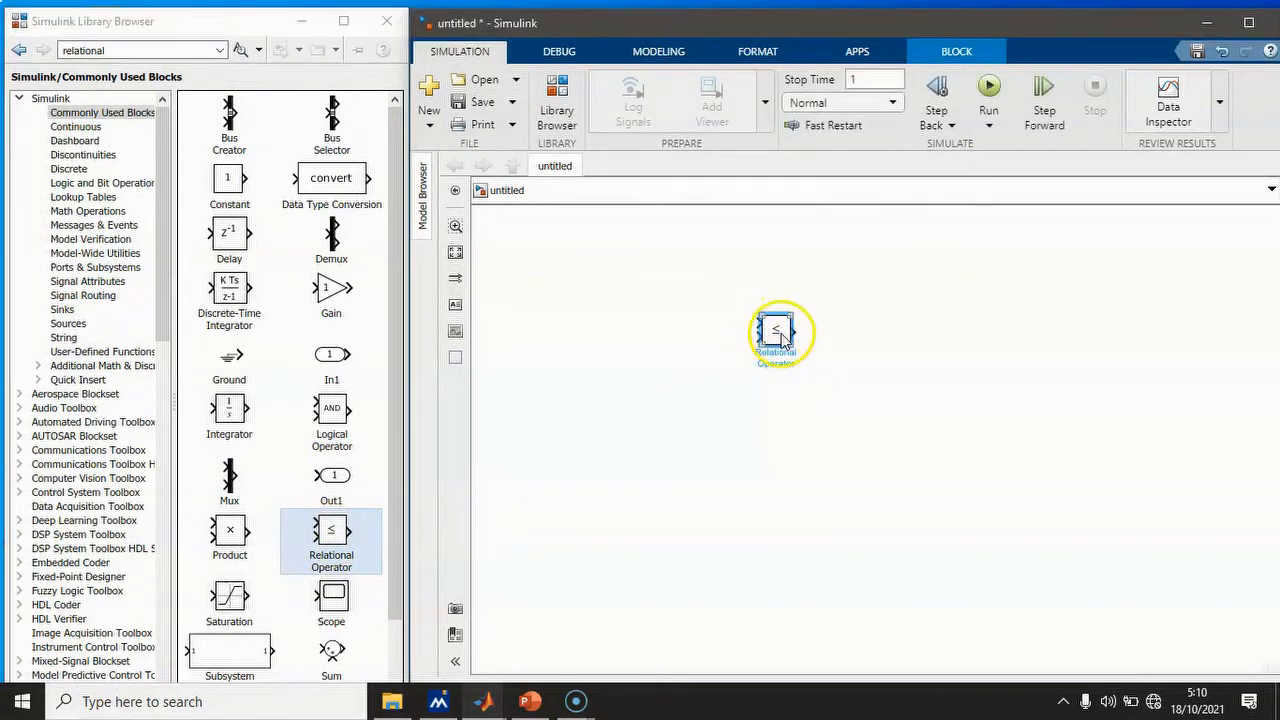
- Set the Relational Operator block's operator to ==
{"action": "double_click", "coordinate": [776, 334]}
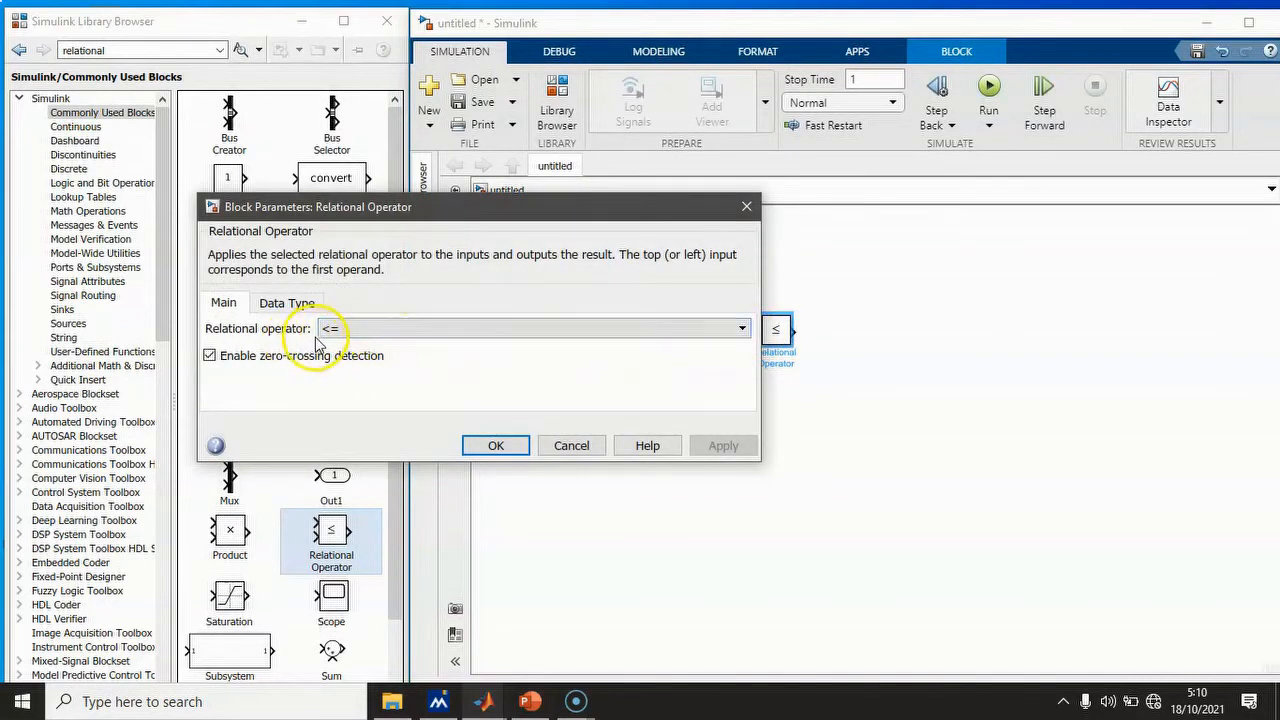
{"action": "left_click", "coordinate": [358, 330]}
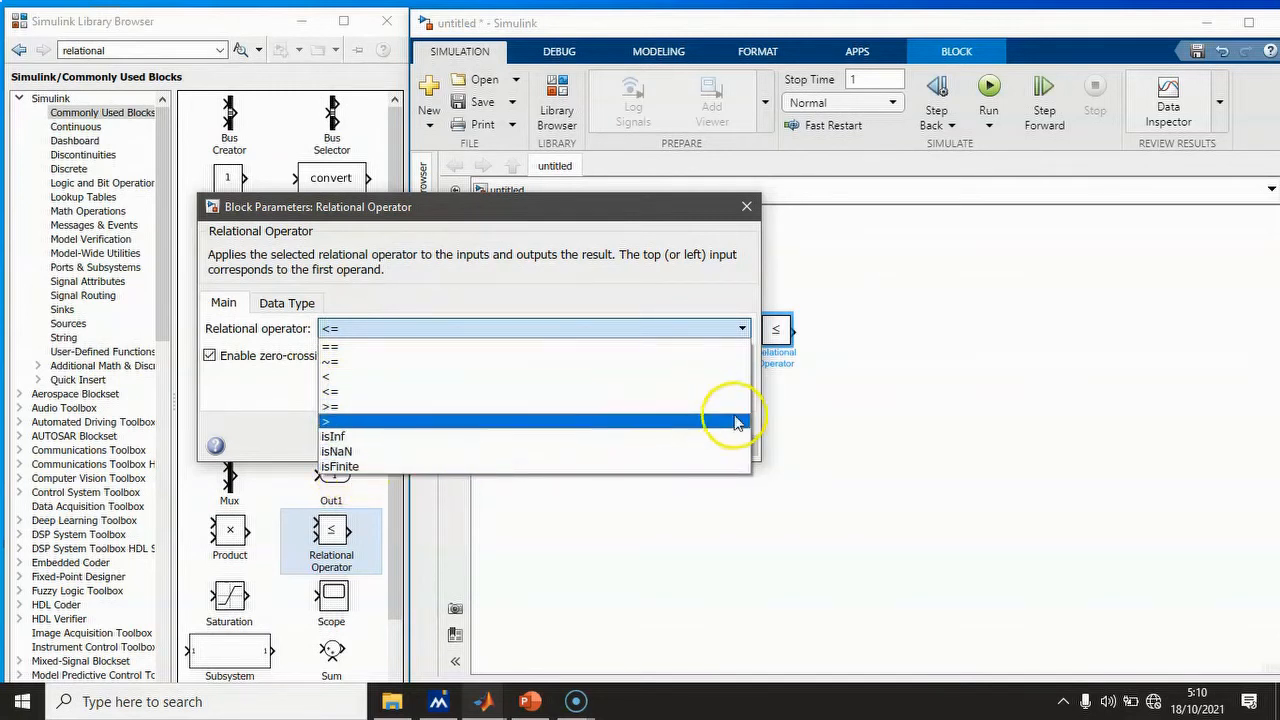
{"action": "left_click", "coordinate": [814, 423]}
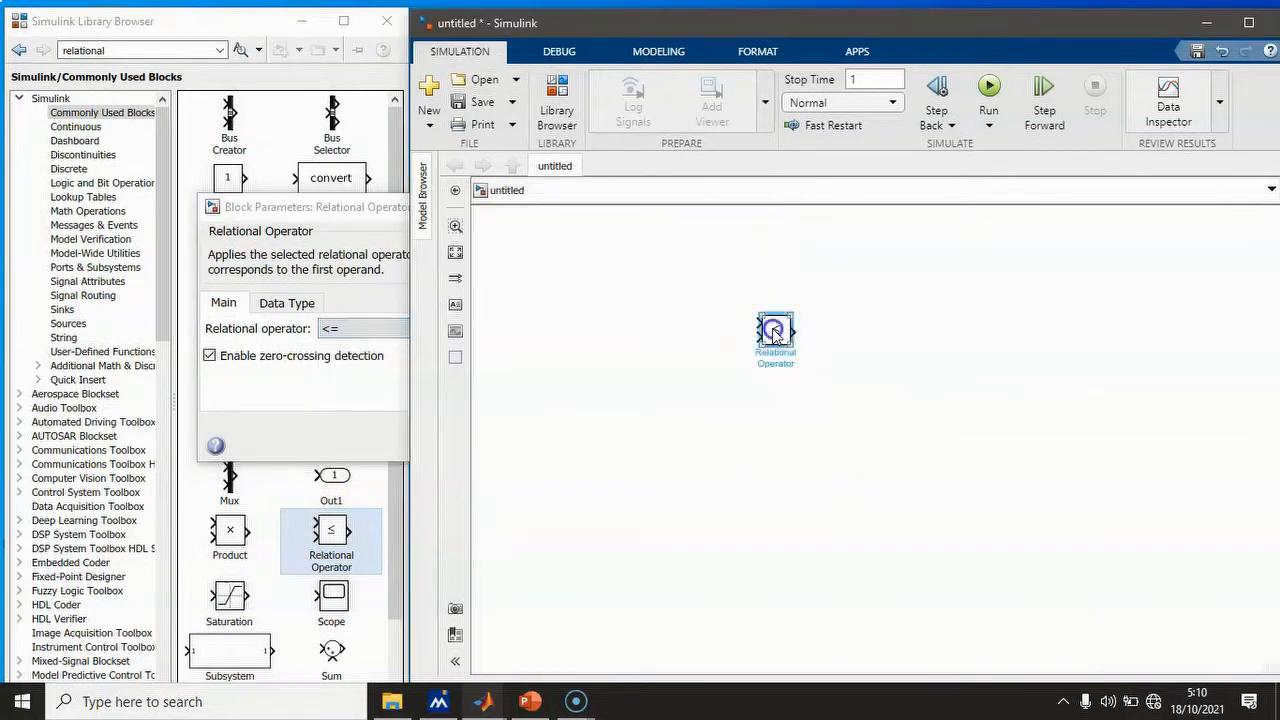
{"action": "double_click", "coordinate": [773, 333]}
{"action": "left_click", "coordinate": [371, 332]}
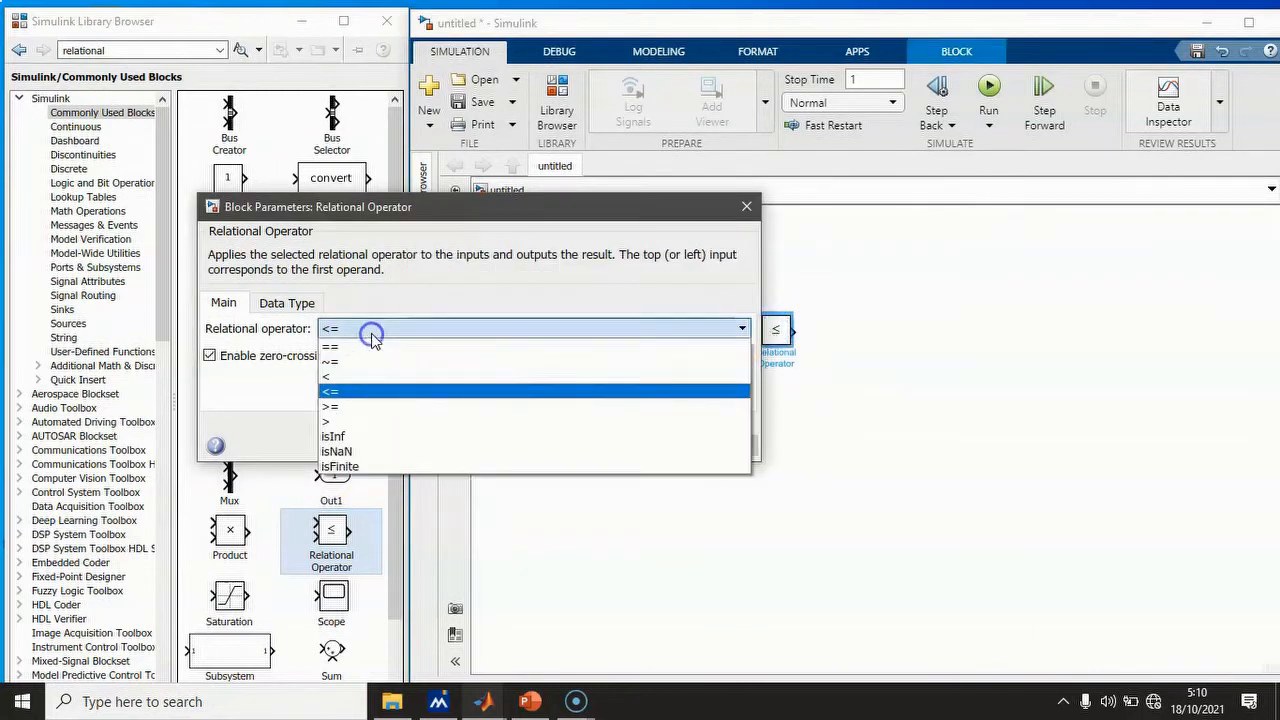
{"action": "left_click", "coordinate": [371, 346]}
{"action": "left_click", "coordinate": [497, 444]}
- Add two Constant blocks, one above the other, and connect them to the Relational Operator's two inputs
{"action": "left_click_drag", "start_coordinate": [224, 178], "coordinate": [584, 289]}
{"action": "left_click_drag", "start_coordinate": [667, 303], "coordinate": [757, 338]}
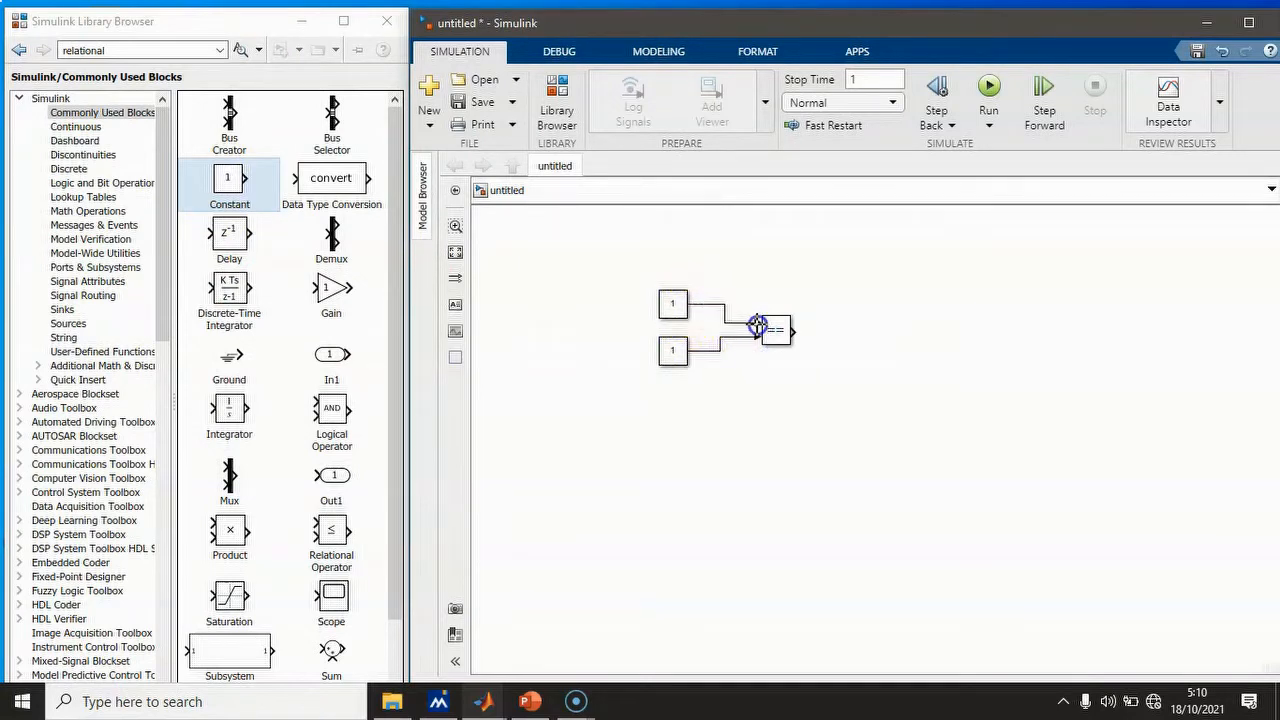
- Set the sample time of both Constant blocks to 0
{"action": "double_click", "coordinate": [673, 303]}
{"action": "double_click", "coordinate": [741, 396]}
{"action": "type", "text": "0"}
{"action": "left_click", "coordinate": [862, 455]}
{"action": "double_click", "coordinate": [668, 352]}
{"action": "double_click", "coordinate": [735, 441]}
{"action": "type", "text": "0"}
{"action": "left_click", "coordinate": [1096, 502]}
{"action": "left_click", "coordinate": [892, 499]}
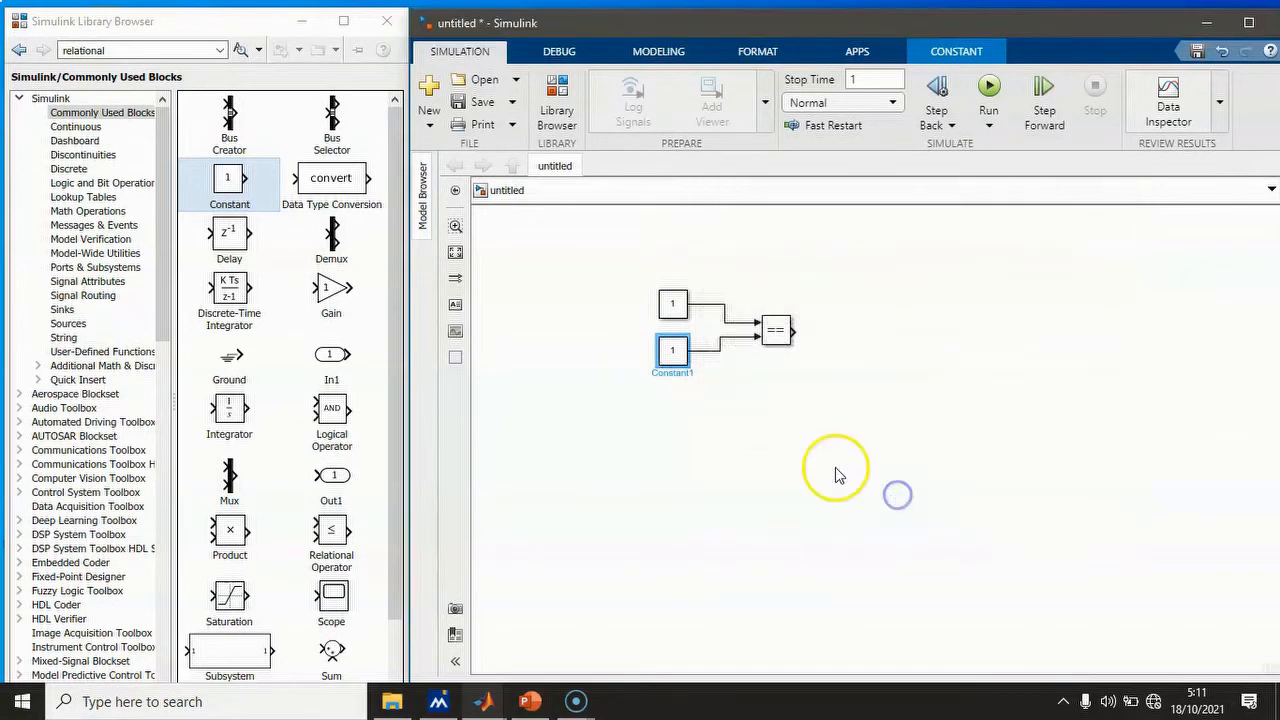
- Set the constant value of both Constant blocks to 2
{"action": "double_click", "coordinate": [672, 305]}
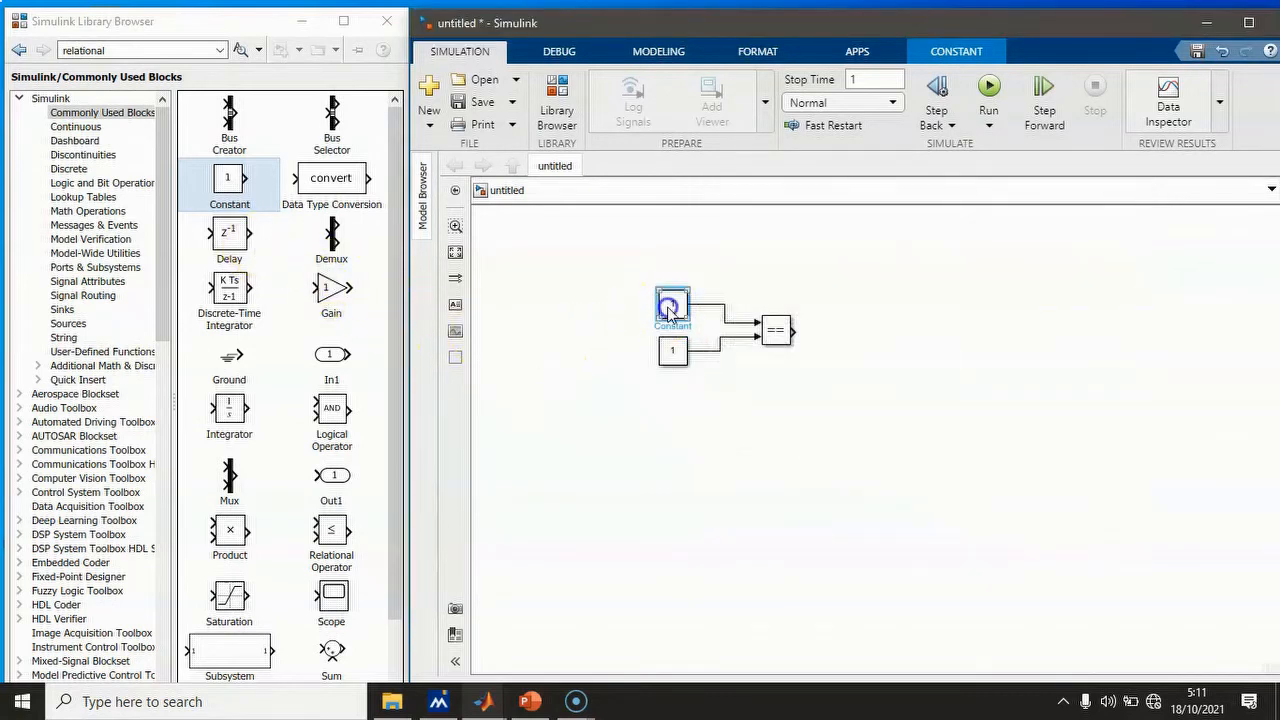
{"action": "type", "text": "2"}
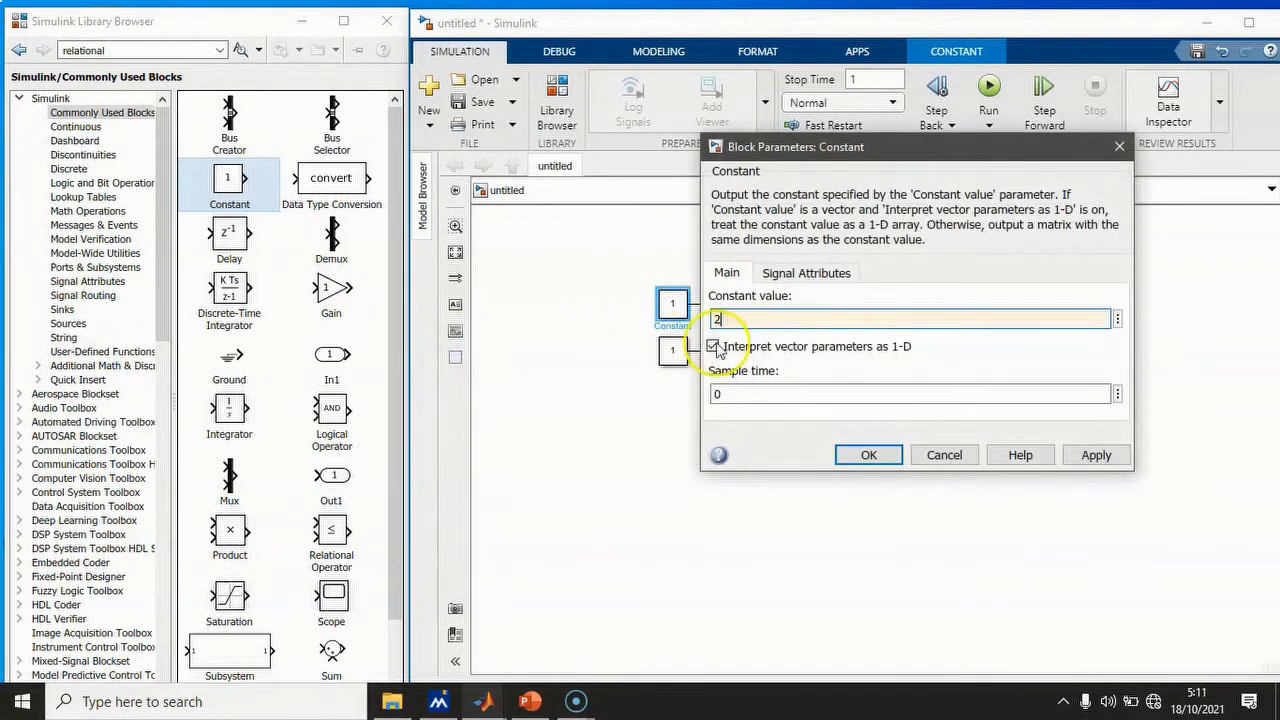
{"action": "left_click", "coordinate": [884, 457]}
{"action": "double_click", "coordinate": [672, 350]}
{"action": "type", "text": "2"}
{"action": "left_click", "coordinate": [1095, 501]}
{"action": "left_click", "coordinate": [870, 502]}
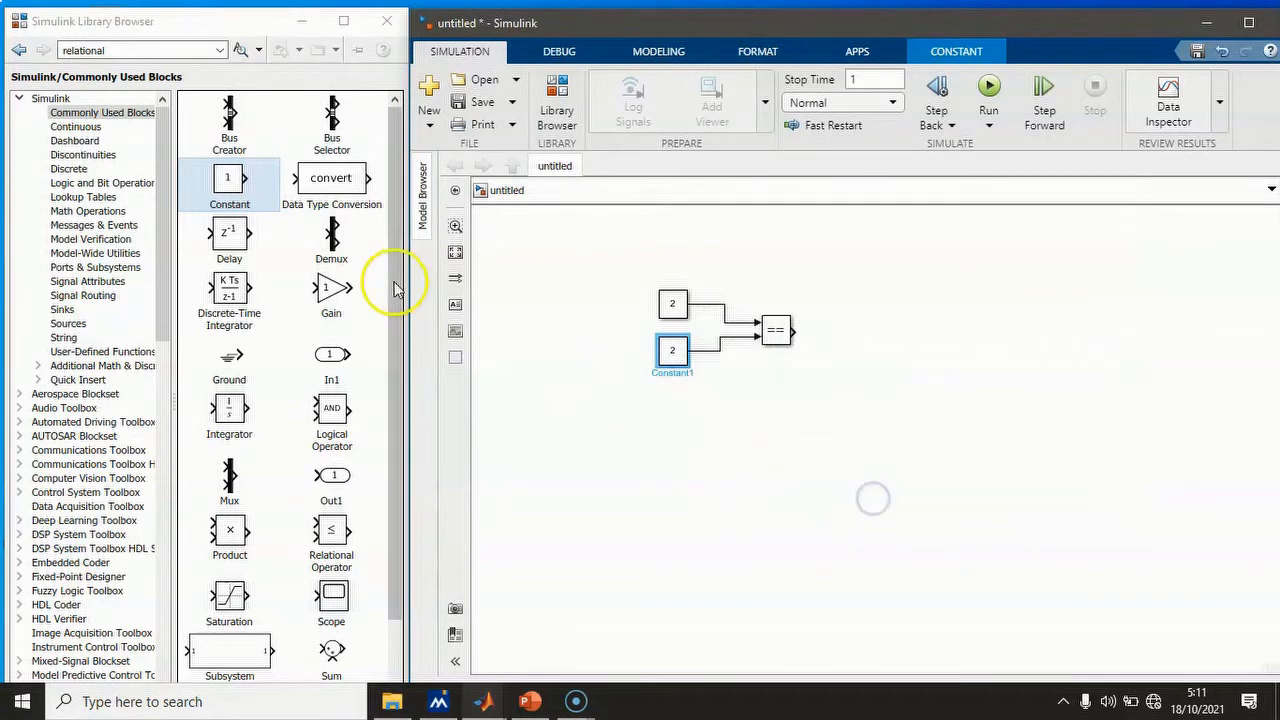
- Add a Display block from Sinks, connect it to the Relational Operator's output, and run the simulation
{"action": "left_click", "coordinate": [70, 310]}
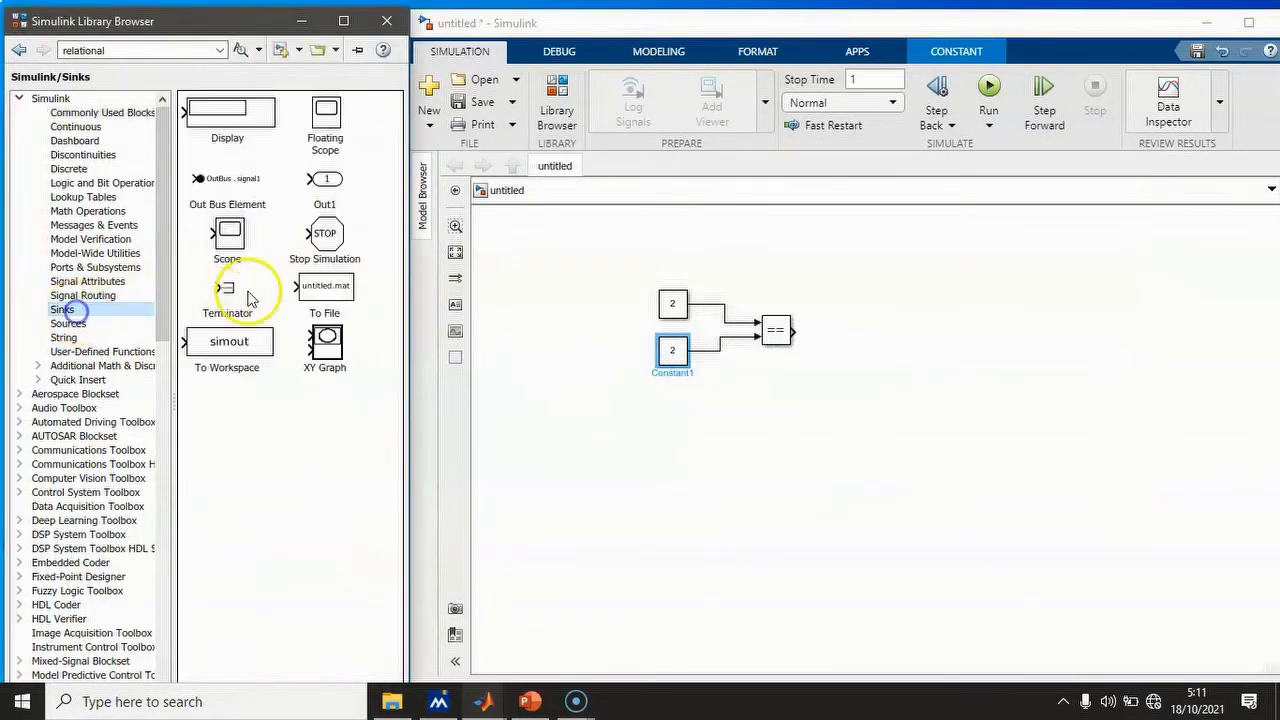
{"action": "left_click_drag", "start_coordinate": [216, 126], "coordinate": [884, 333]}
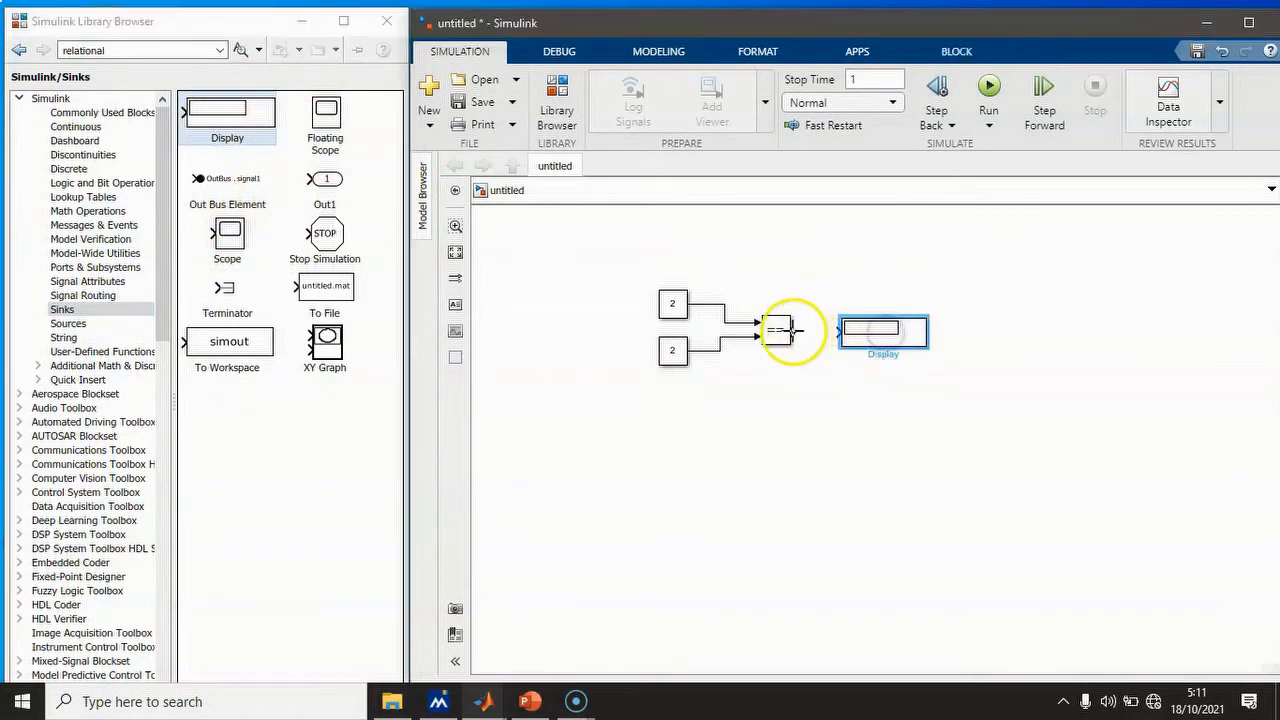
{"action": "left_click_drag", "start_coordinate": [792, 331], "coordinate": [838, 334]}
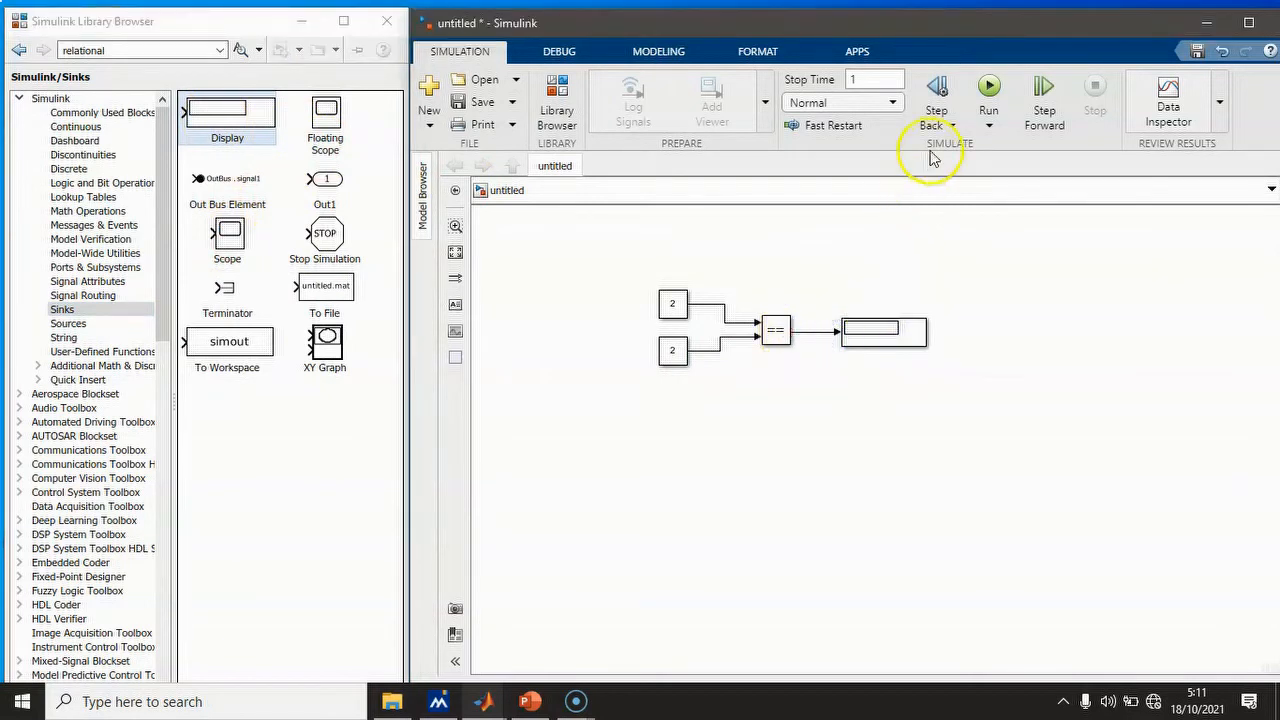
{"action": "left_click", "coordinate": [988, 90]}
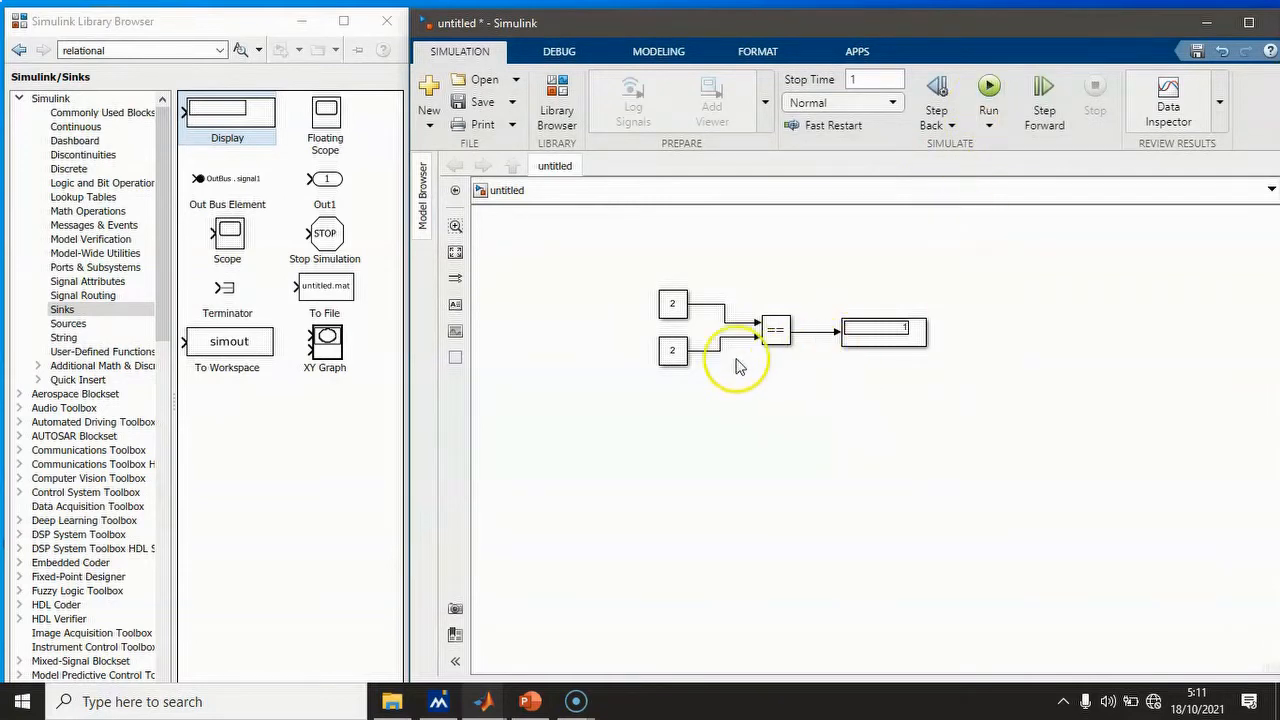
- Set the lower Constant block's value to 1 and run the simulation
{"action": "double_click", "coordinate": [673, 352]}
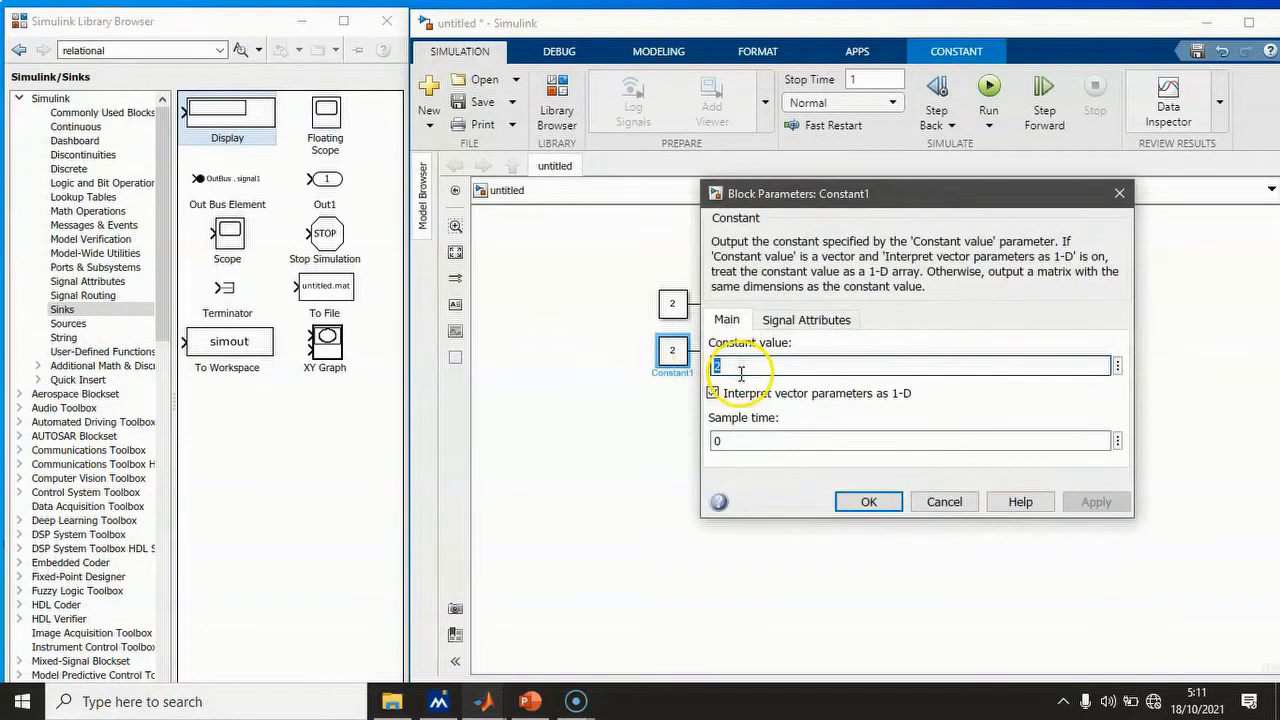
{"action": "type", "text": "1"}
{"action": "left_click", "coordinate": [870, 502]}
{"action": "left_click", "coordinate": [989, 90]}
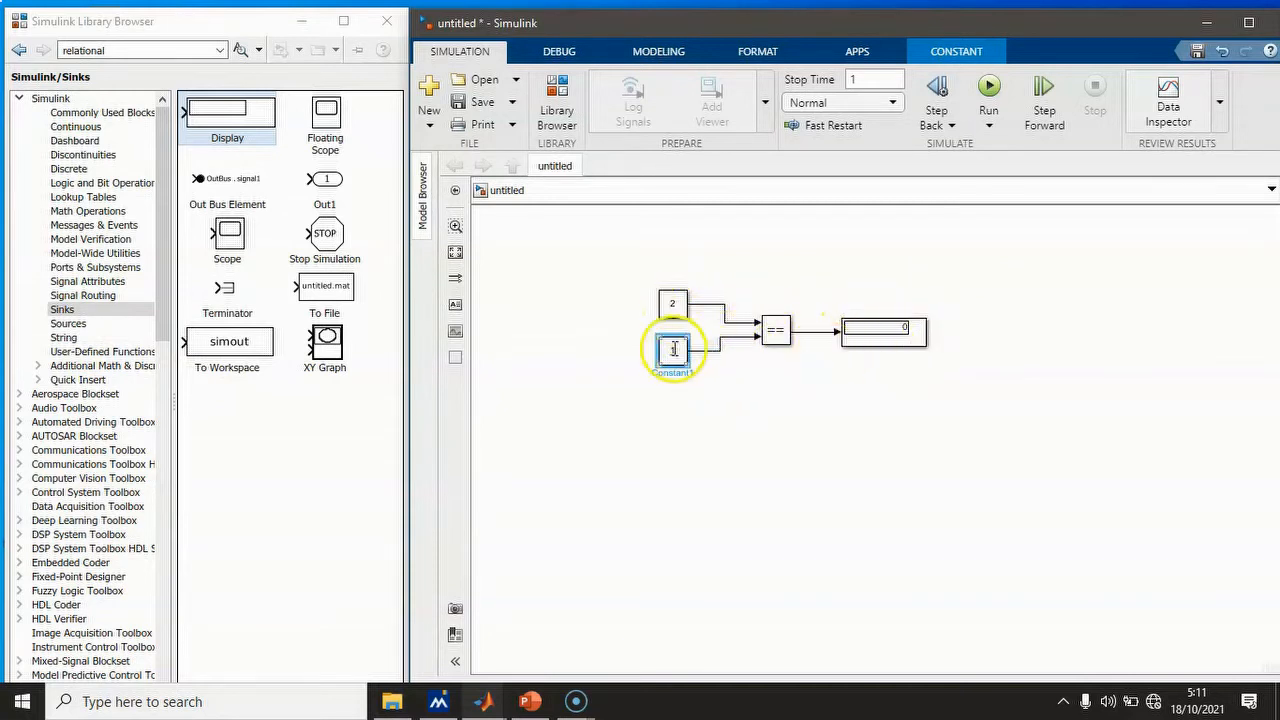
- Change the Relational Operator's operator to <= and run the simulation
{"action": "double_click", "coordinate": [775, 330]}
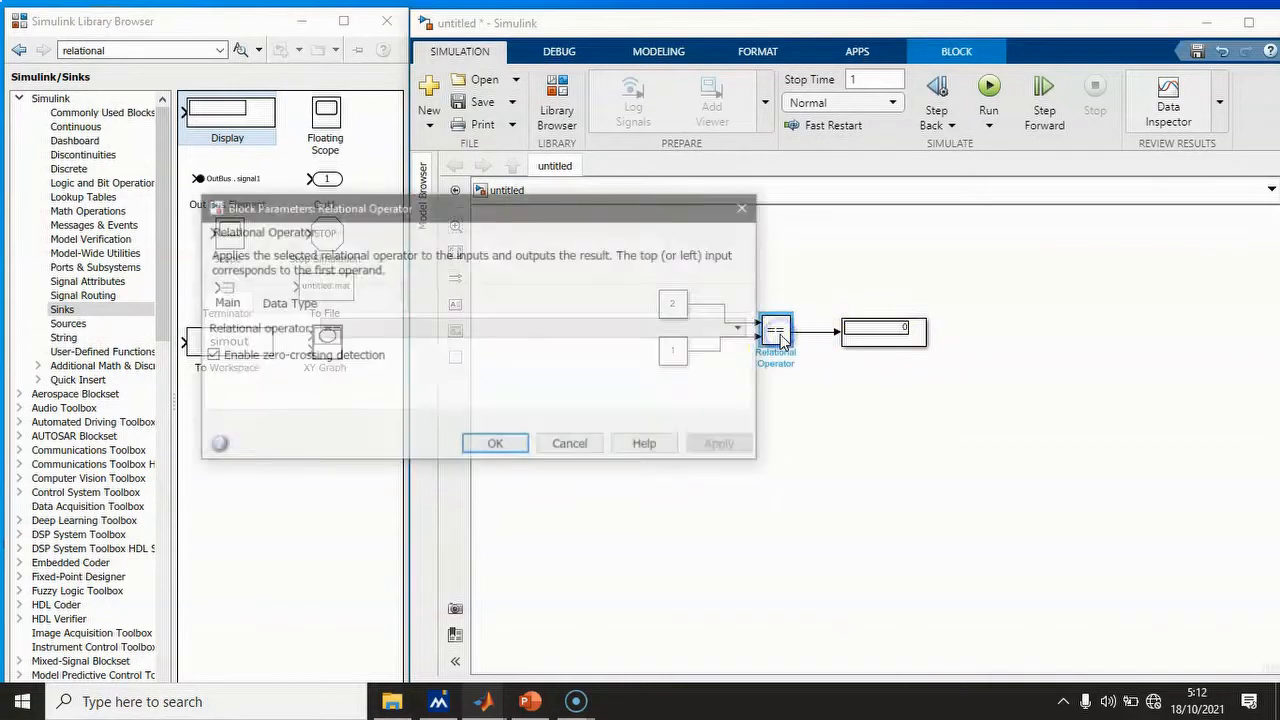
{"action": "left_click", "coordinate": [391, 328]}
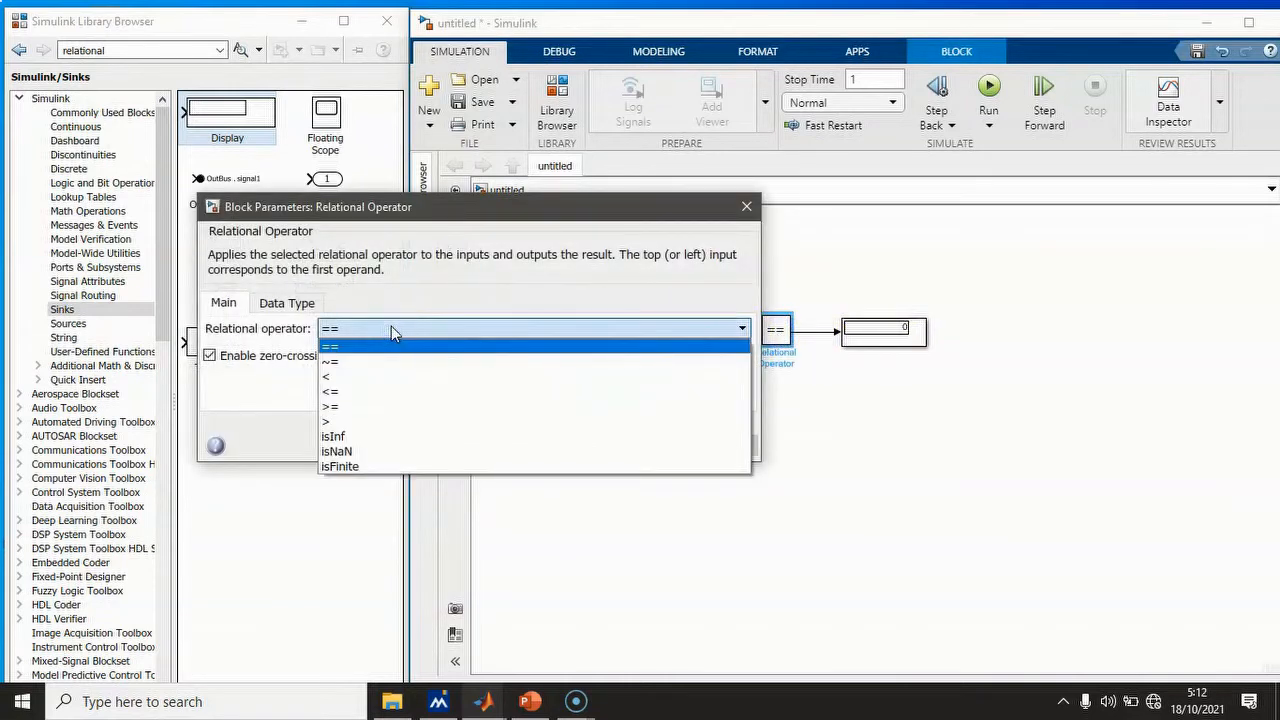
{"action": "left_click", "coordinate": [344, 392]}
{"action": "left_click", "coordinate": [720, 450]}
{"action": "left_click", "coordinate": [495, 445]}
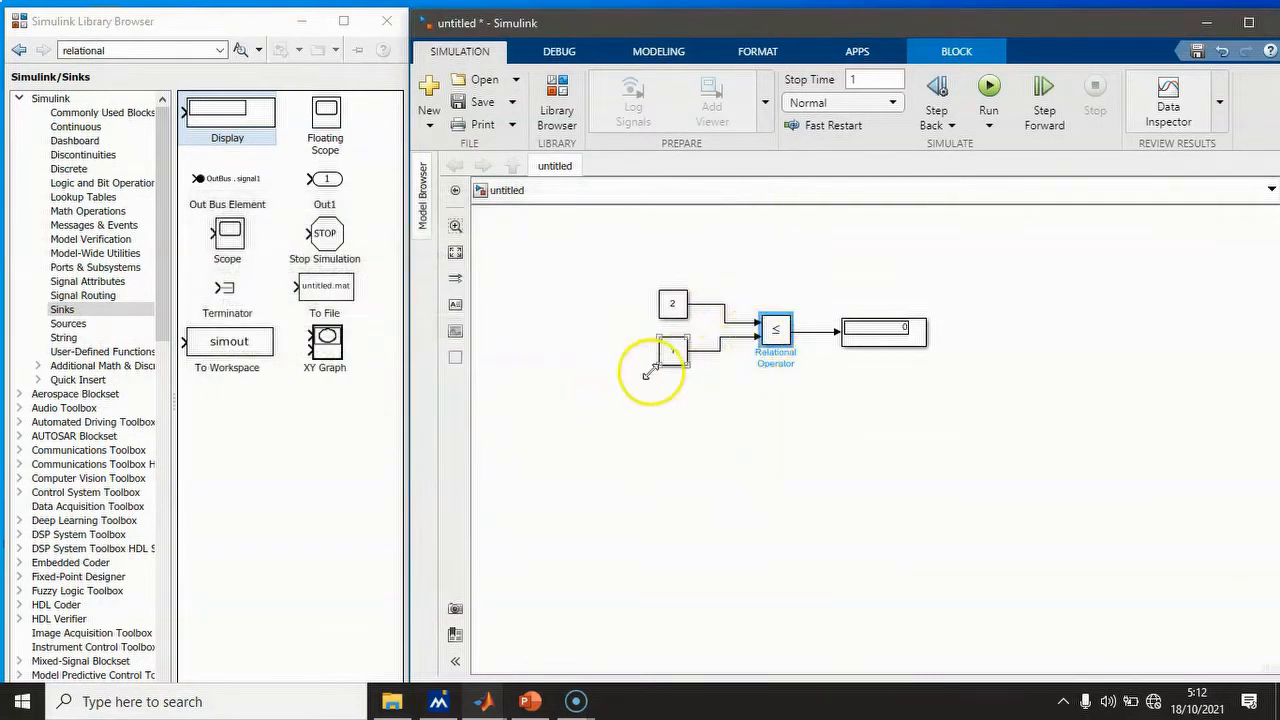
{"action": "left_click", "coordinate": [987, 90]}
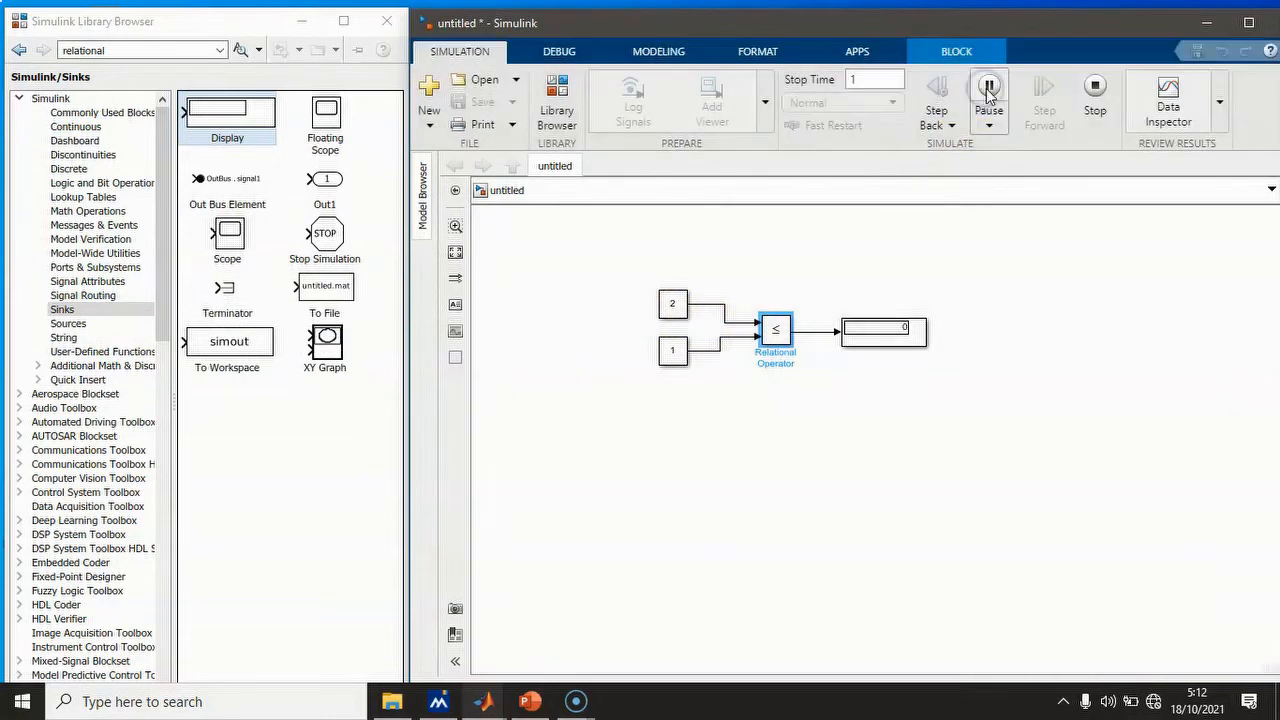
- Set the lower Constant block's value to 3 and run the simulation
{"action": "left_click", "coordinate": [674, 349]}
{"action": "double_click", "coordinate": [674, 349]}
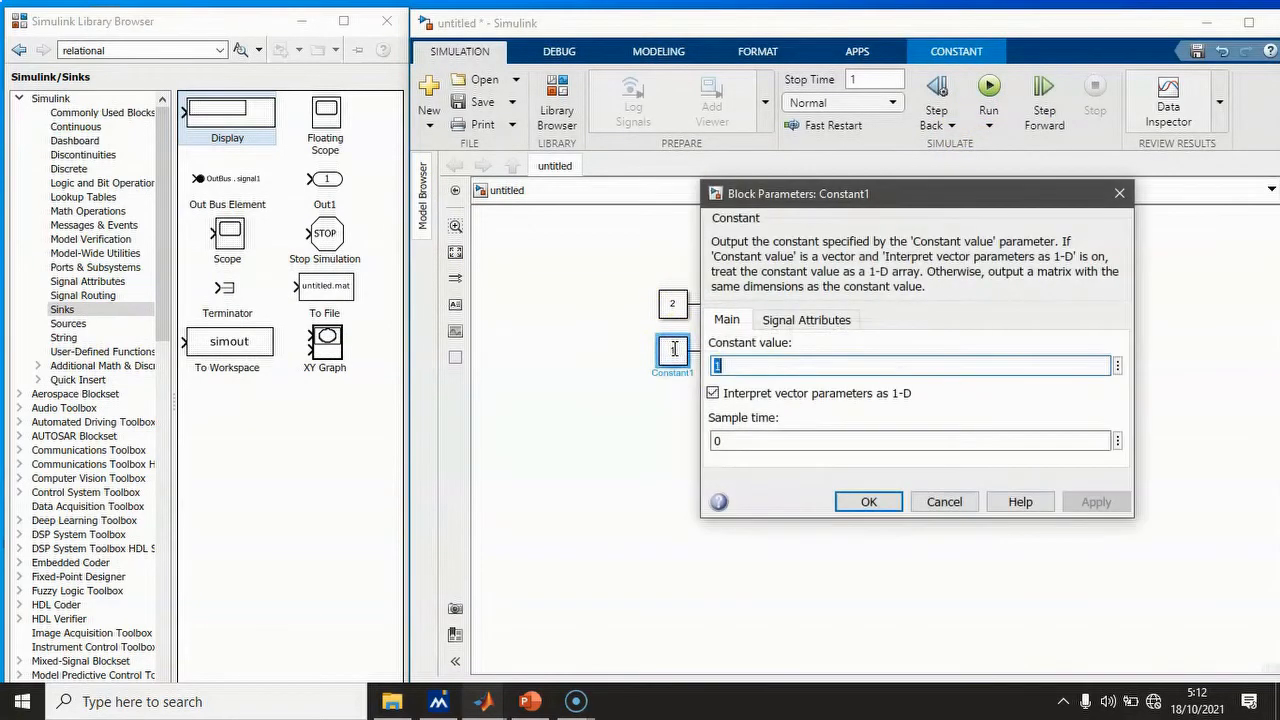
{"action": "double_click", "coordinate": [743, 368]}
{"action": "type", "text": "3"}
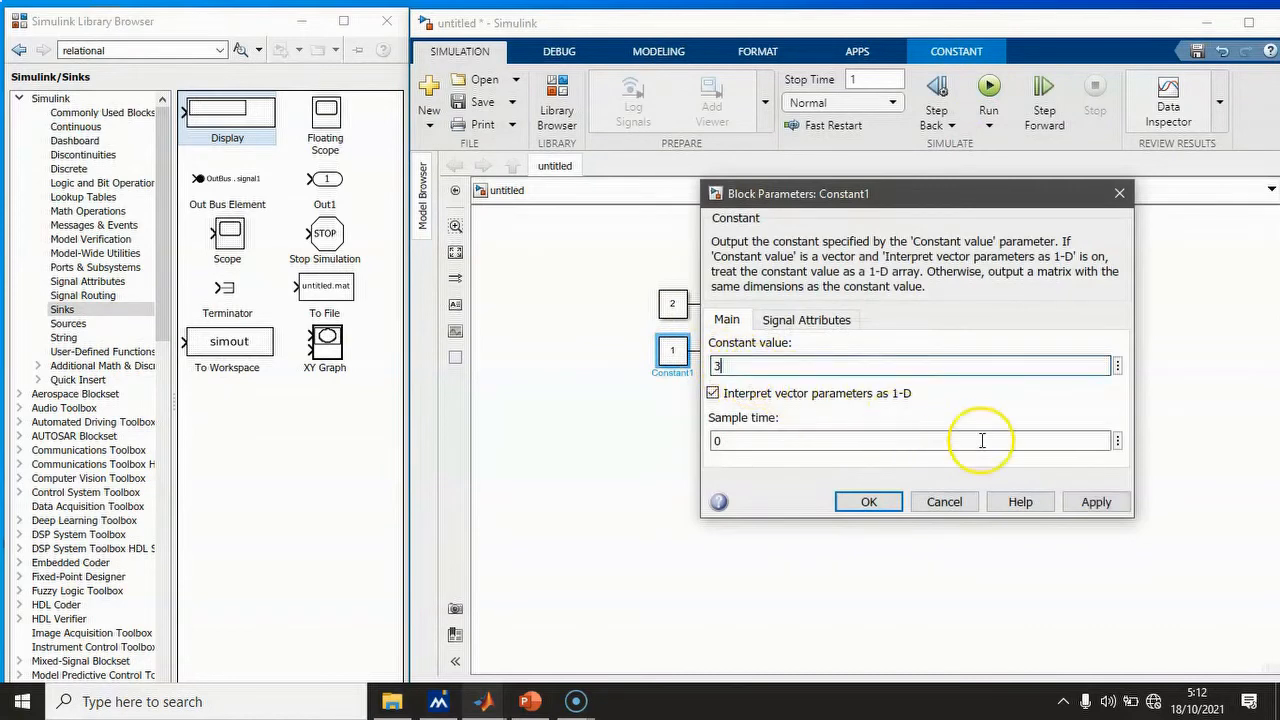
{"action": "left_click", "coordinate": [1095, 501]}
{"action": "left_click", "coordinate": [869, 501]}
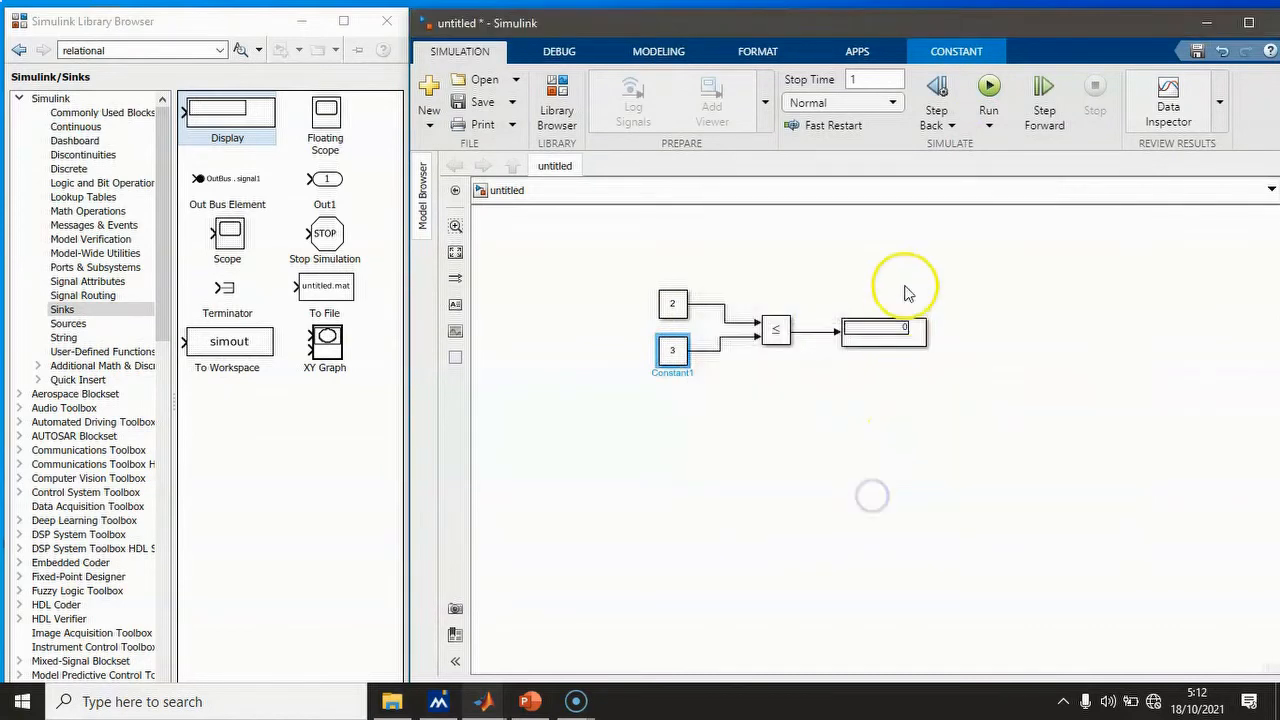
{"action": "left_click", "coordinate": [989, 92]}
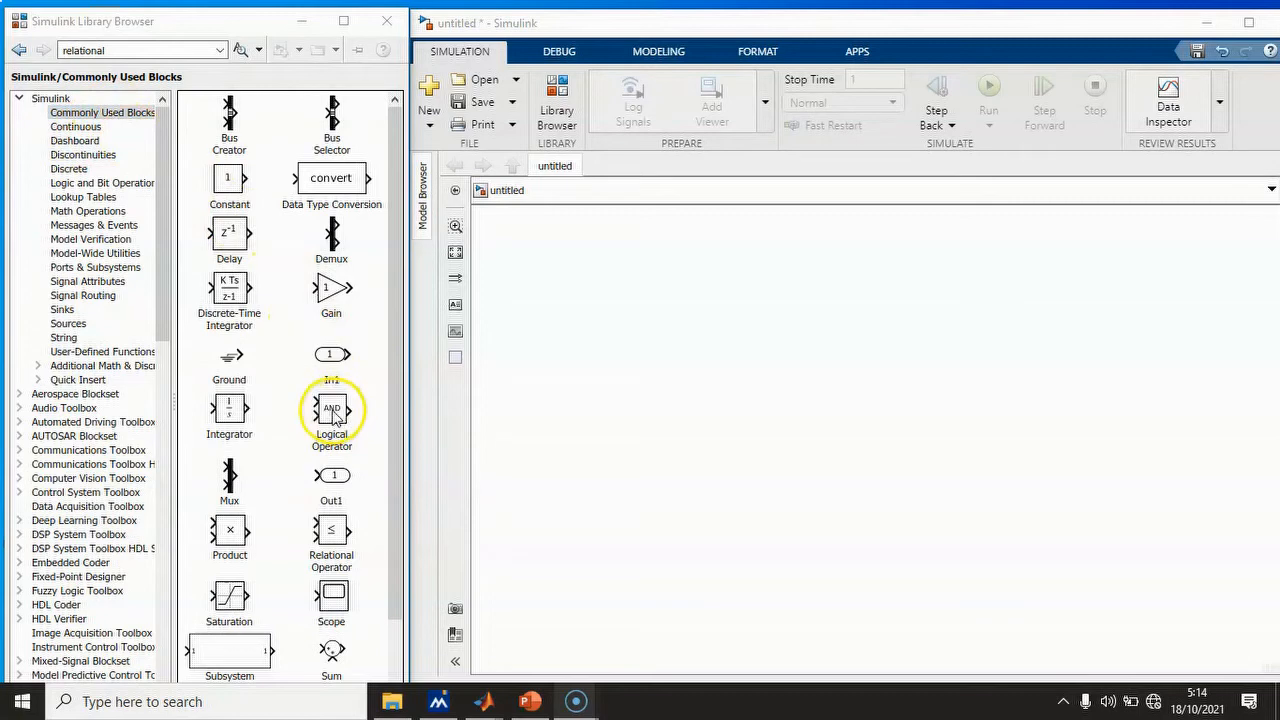
- Add a Logical Operator block from Commonly Used Blocks to the empty model and review its operator choices, keeping AND
{"action": "left_click_drag", "start_coordinate": [333, 415], "coordinate": [898, 404]}
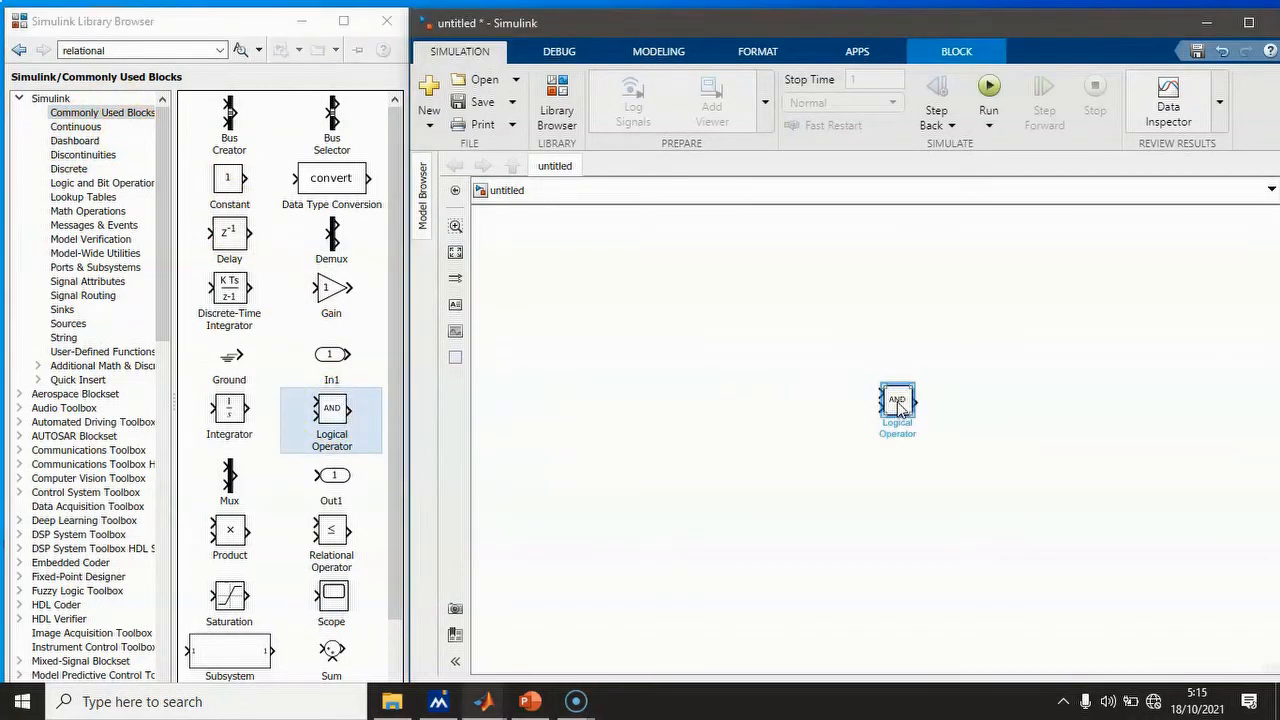
{"action": "double_click", "coordinate": [897, 401]}
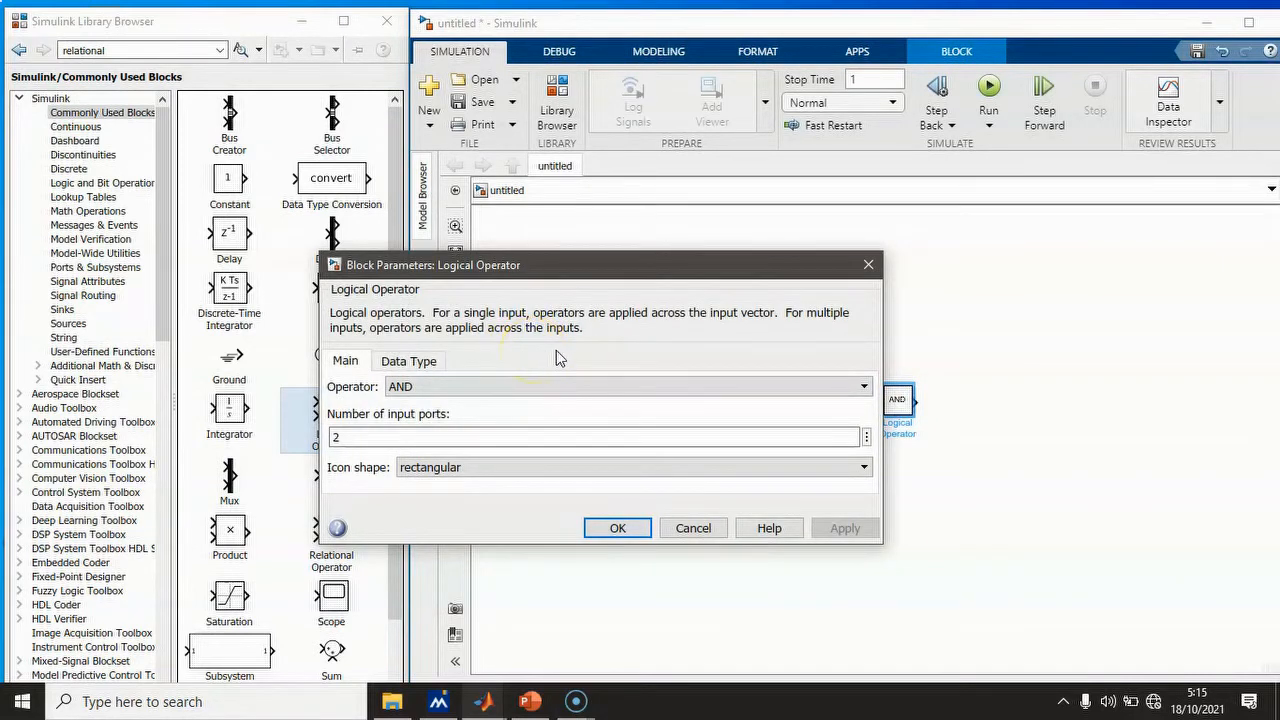
{"action": "left_click", "coordinate": [481, 387]}
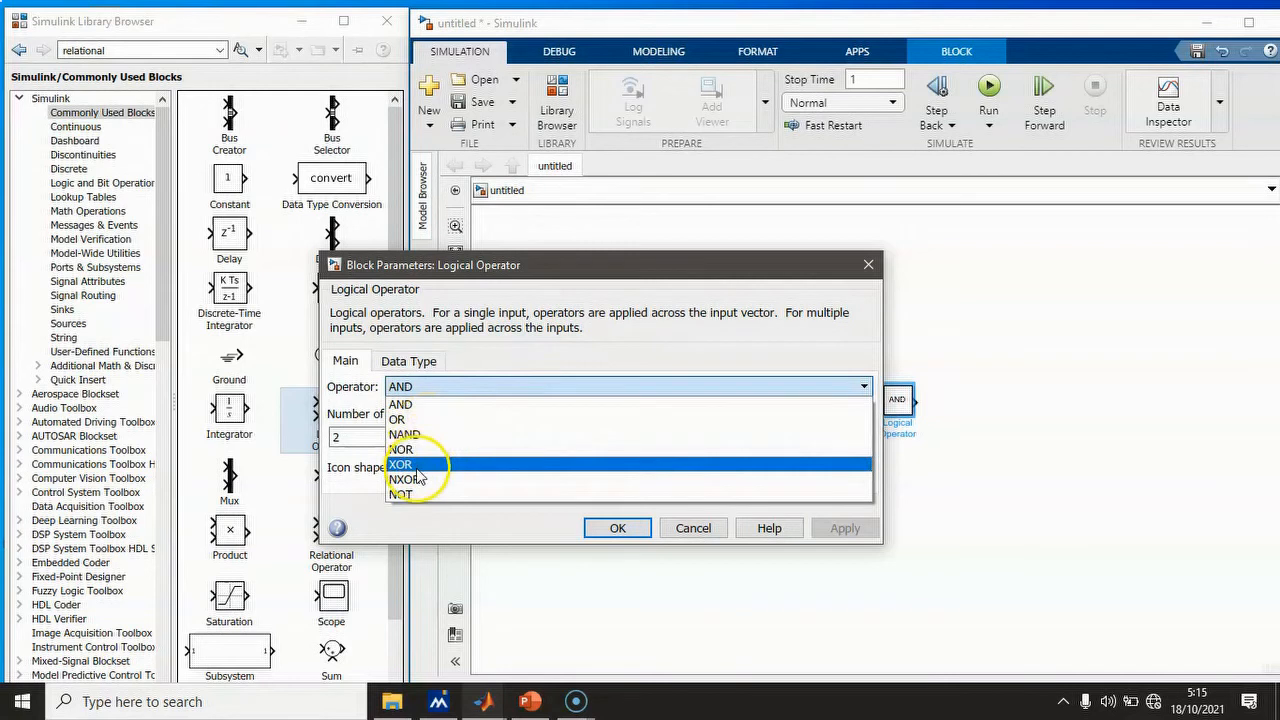
{"action": "left_click", "coordinate": [555, 358]}
- Set the Logical Operator's number of input ports to 4 and stretch the block taller
{"action": "double_click", "coordinate": [781, 440]}
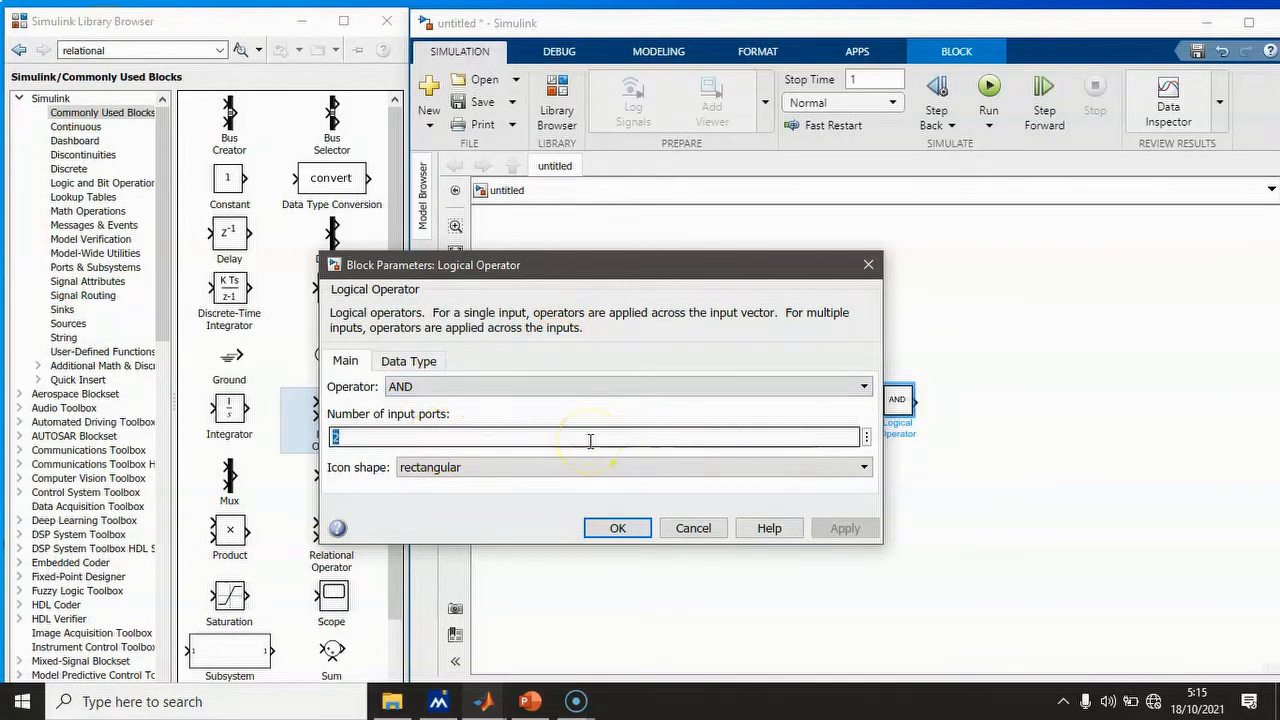
{"action": "type", "text": "4"}
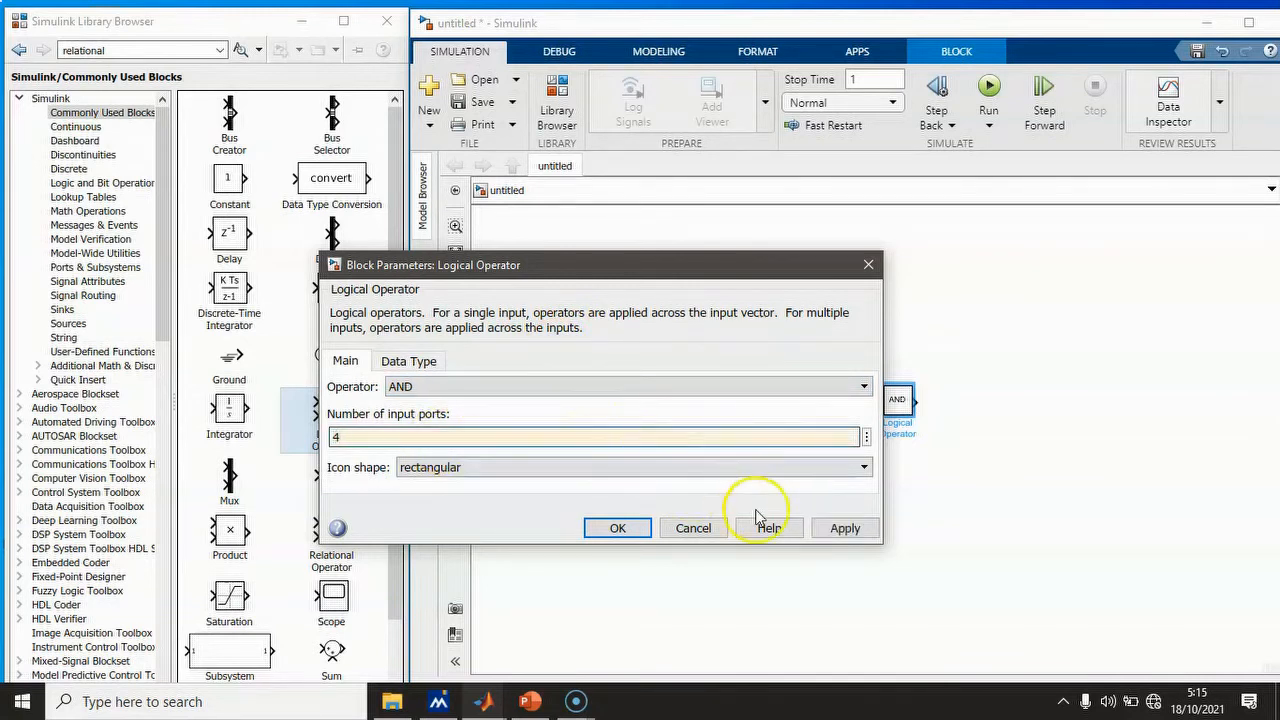
{"action": "left_click", "coordinate": [843, 528]}
{"action": "left_click_drag", "start_coordinate": [740, 262], "coordinate": [582, 229]}
{"action": "left_click_drag", "start_coordinate": [912, 425], "coordinate": [914, 460]}
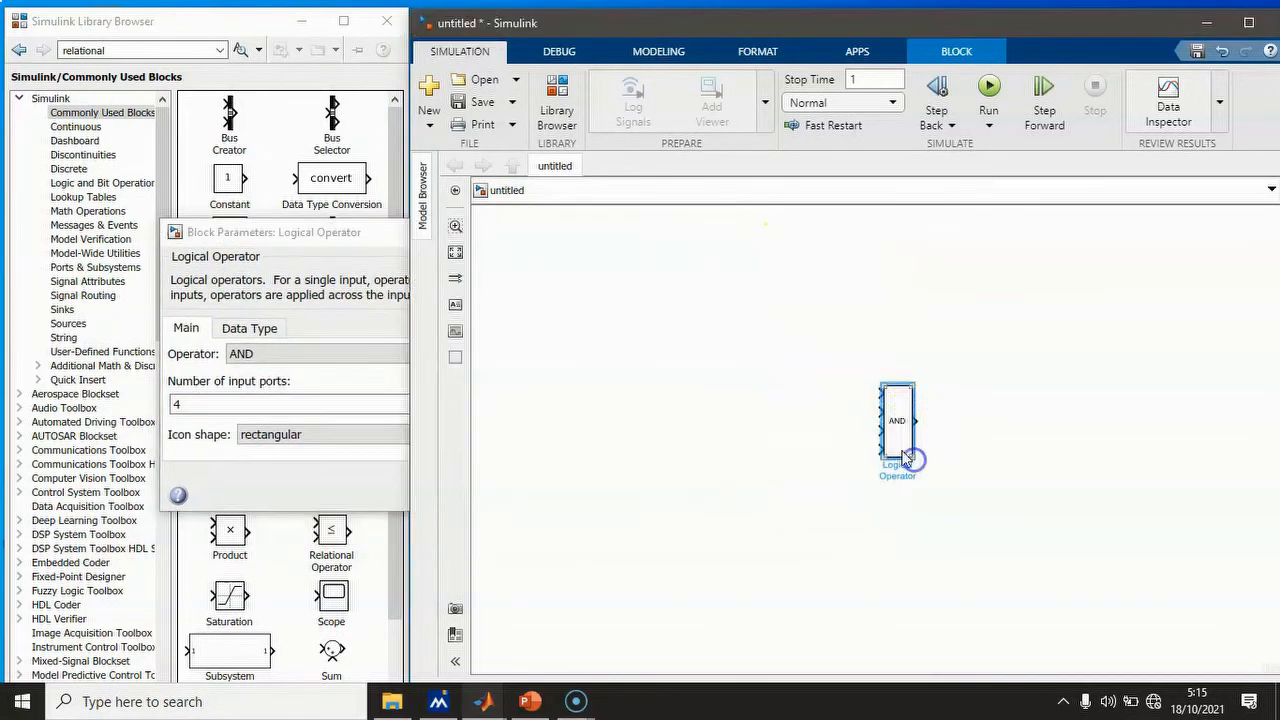
- Set the Logical Operator's icon shape to distinctive and its number of input ports to 2
{"action": "left_click", "coordinate": [306, 498]}
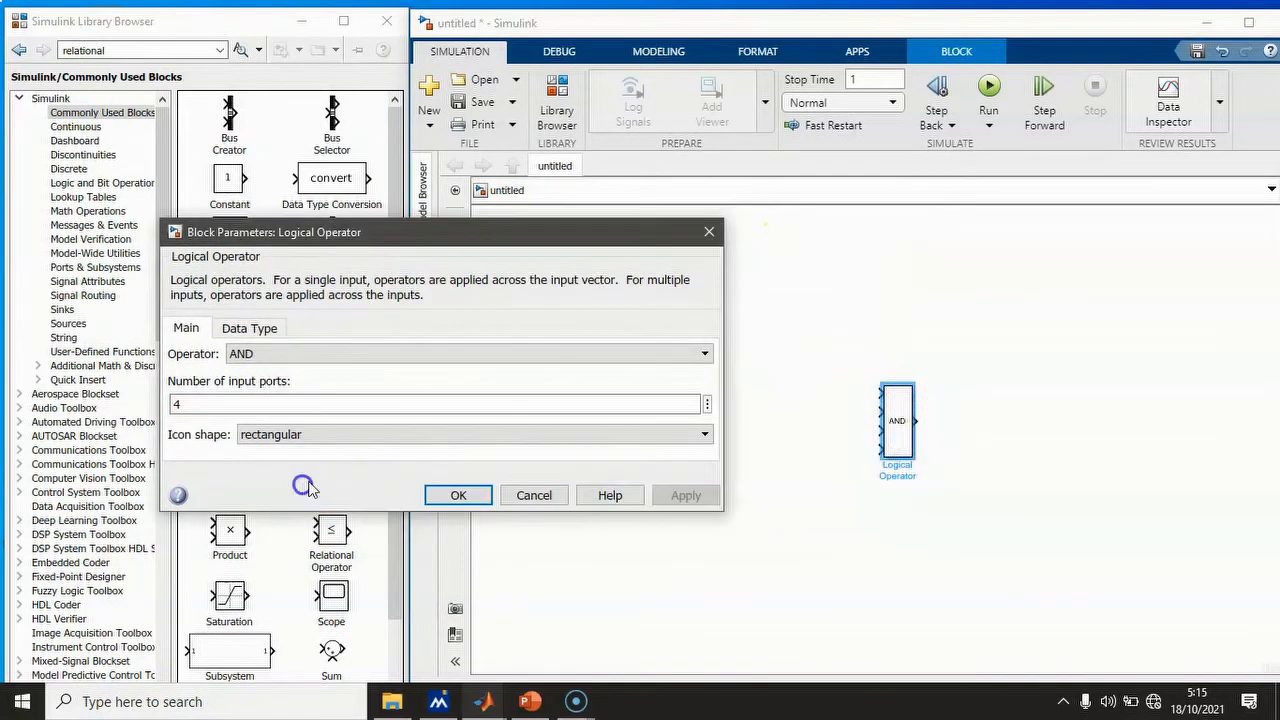
{"action": "left_click", "coordinate": [455, 434]}
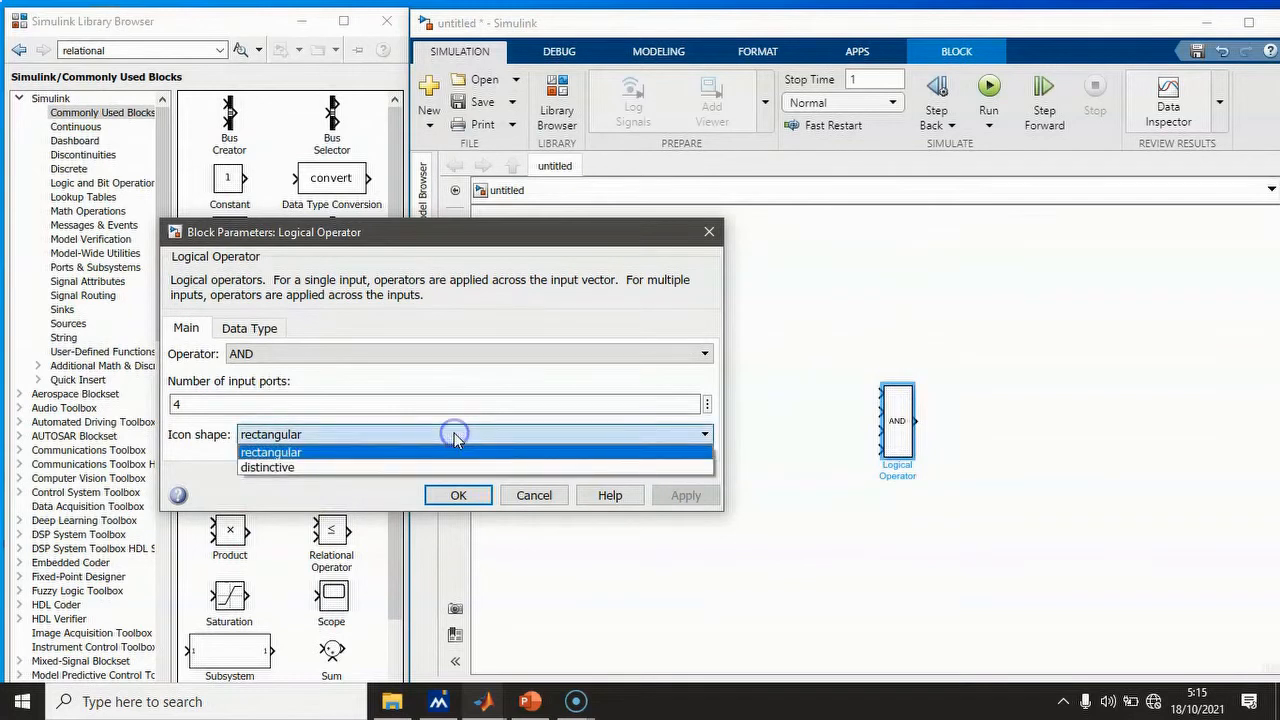
{"action": "left_click", "coordinate": [376, 467]}
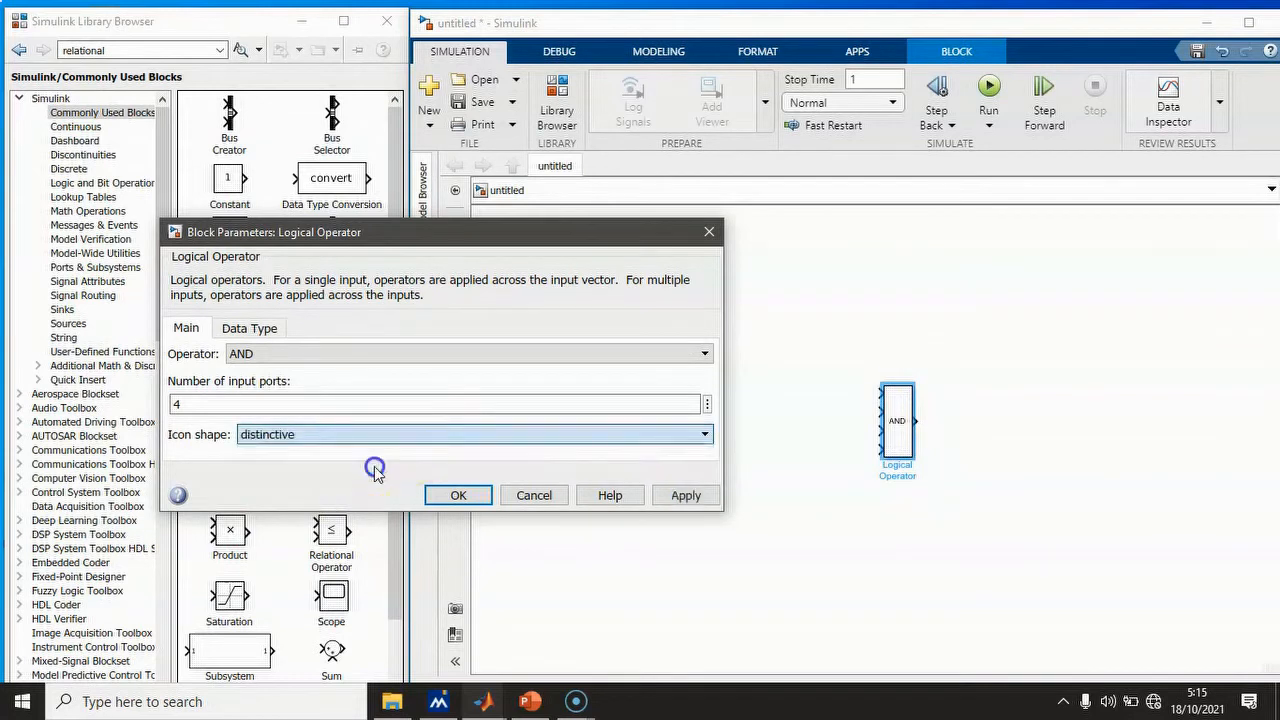
{"action": "left_click", "coordinate": [668, 497]}
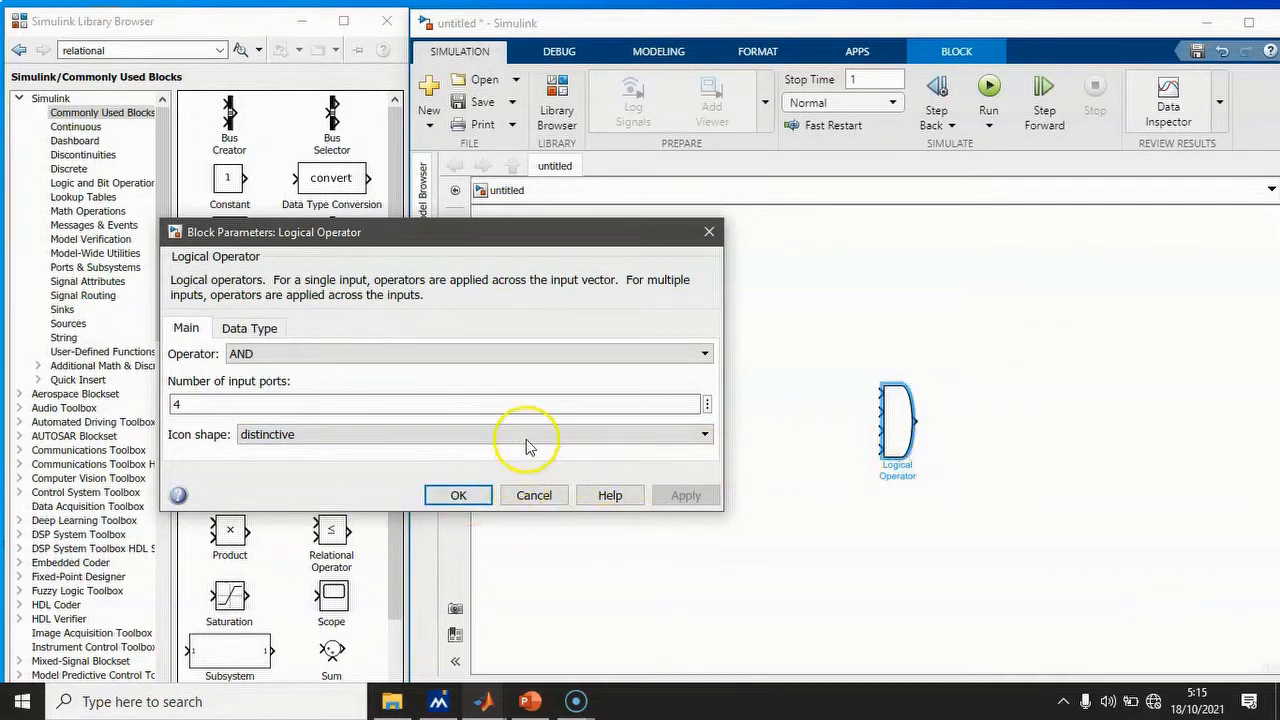
{"action": "type", "text": "2"}
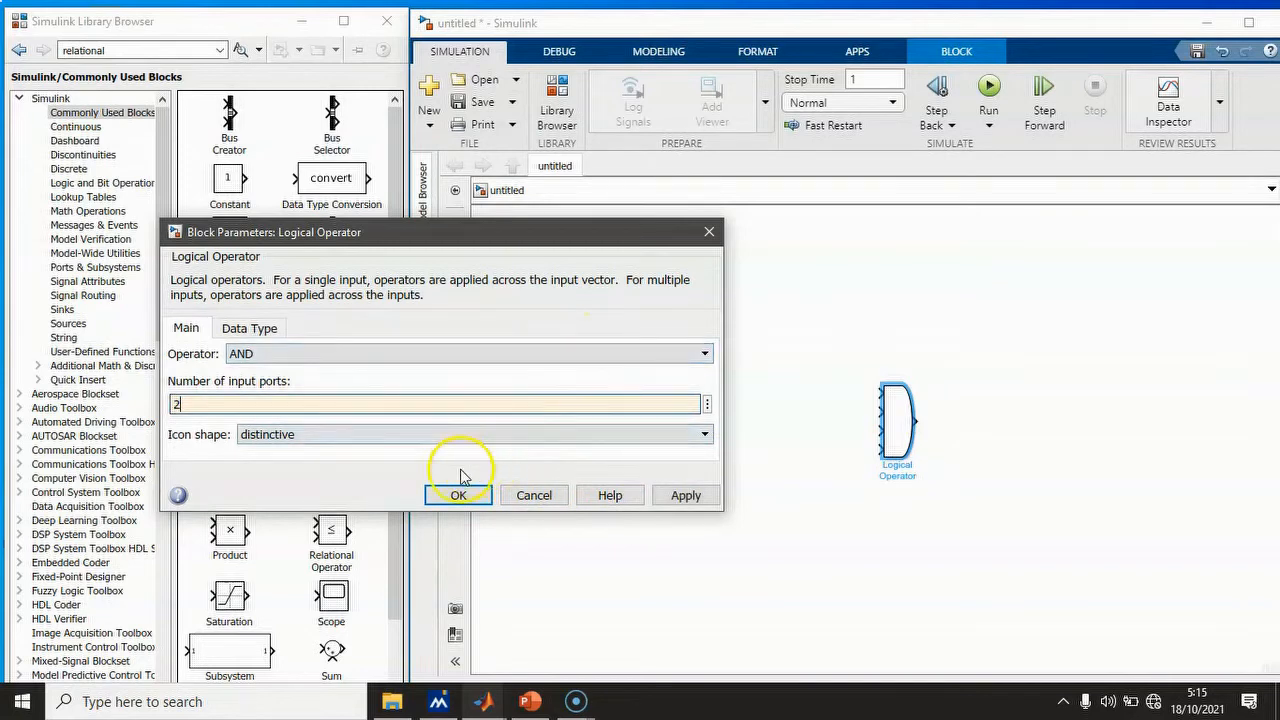
{"action": "left_click", "coordinate": [682, 495]}
{"action": "left_click", "coordinate": [455, 495]}
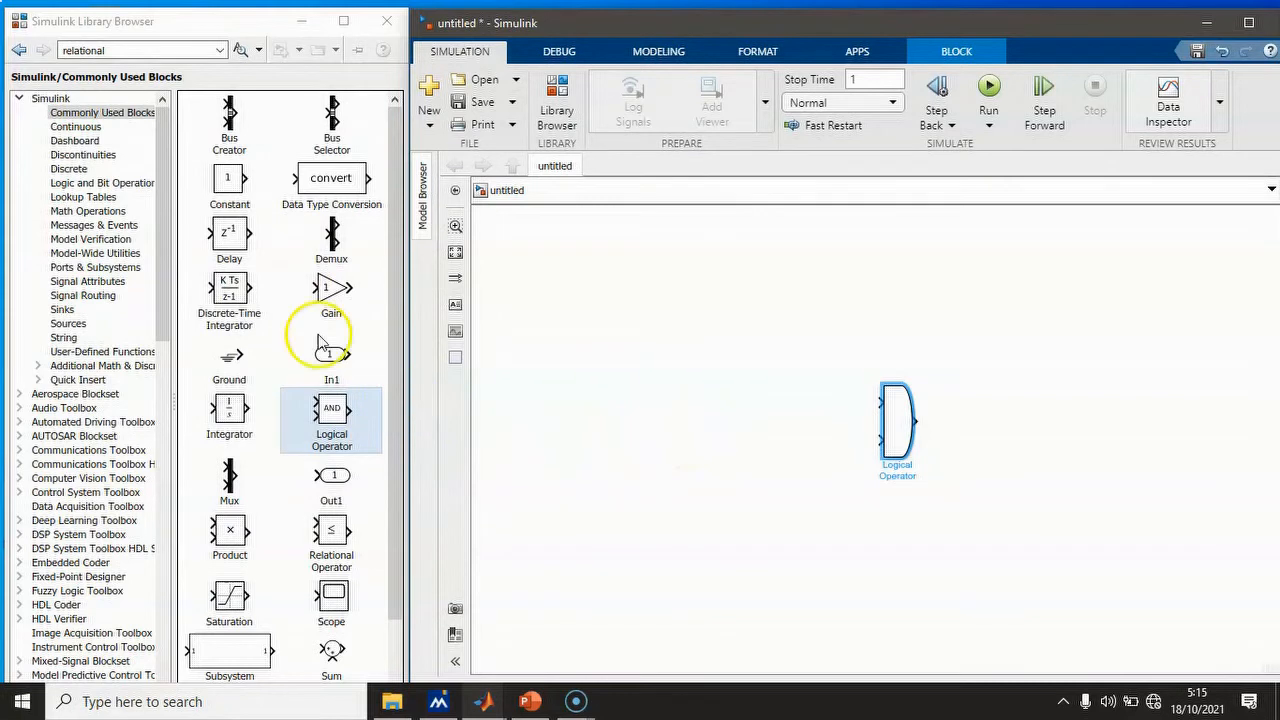
- Add two Constant blocks and a Display block, and wire them to the Logical Operator's two inputs and its output
{"action": "left_click_drag", "start_coordinate": [229, 206], "coordinate": [818, 460]}
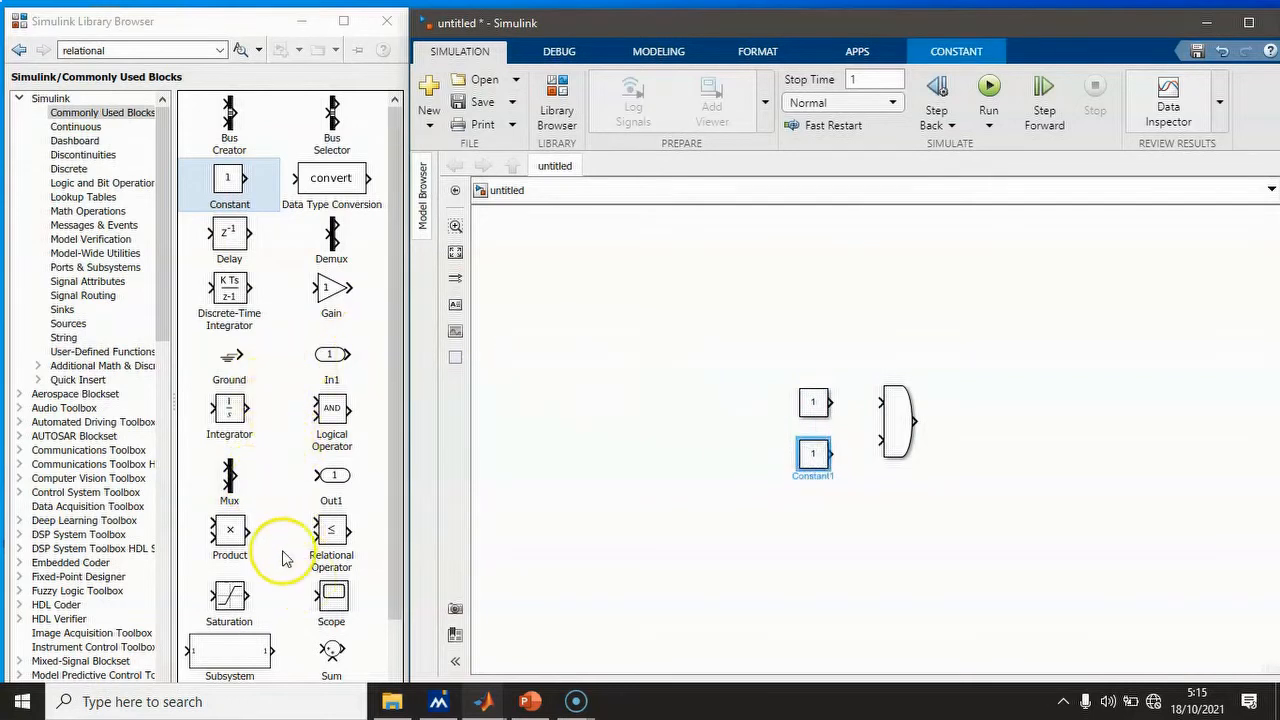
{"action": "left_click", "coordinate": [62, 310]}
{"action": "left_click_drag", "start_coordinate": [242, 120], "coordinate": [1000, 440]}
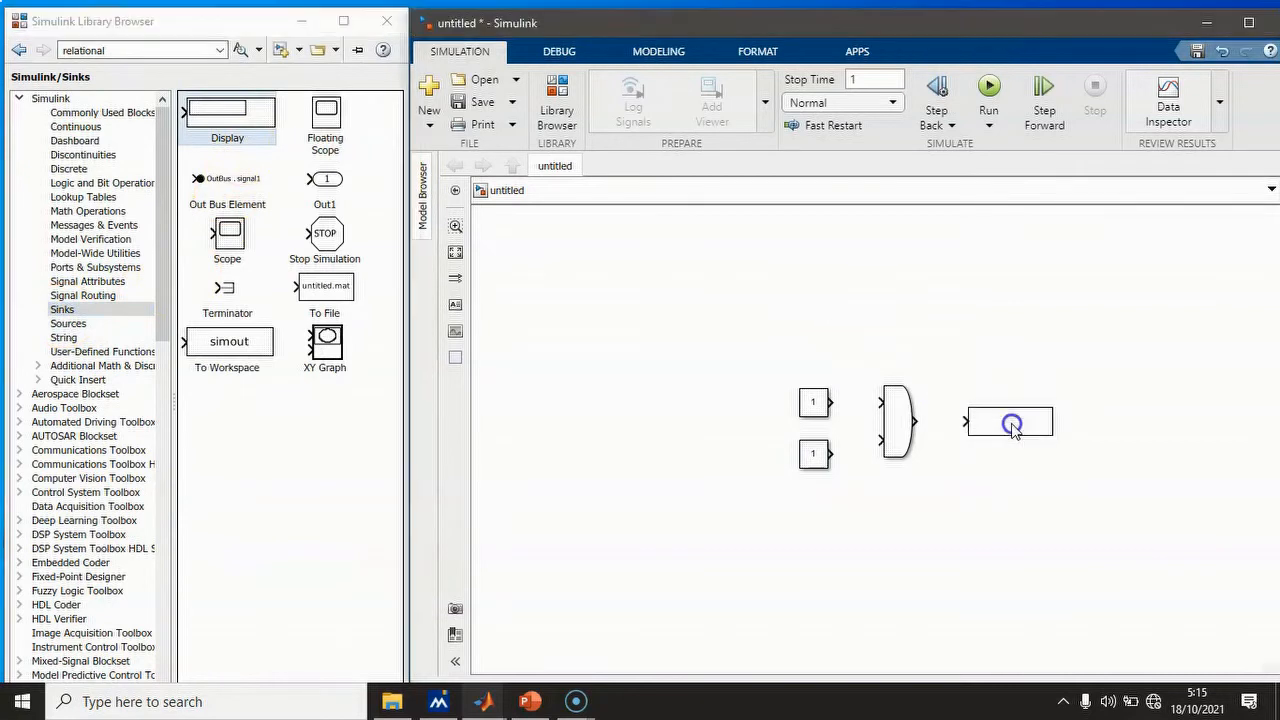
{"action": "left_click_drag", "start_coordinate": [914, 421], "coordinate": [965, 426]}
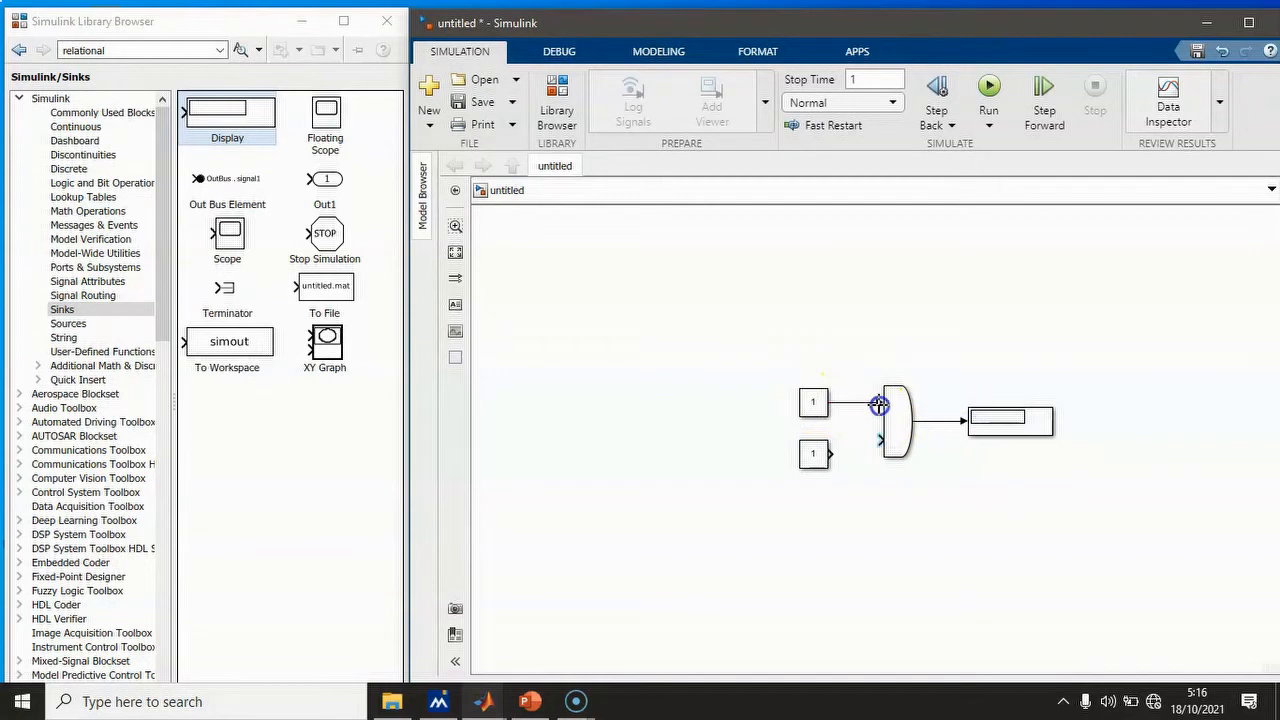
{"action": "left_click_drag", "start_coordinate": [829, 453], "coordinate": [869, 450]}
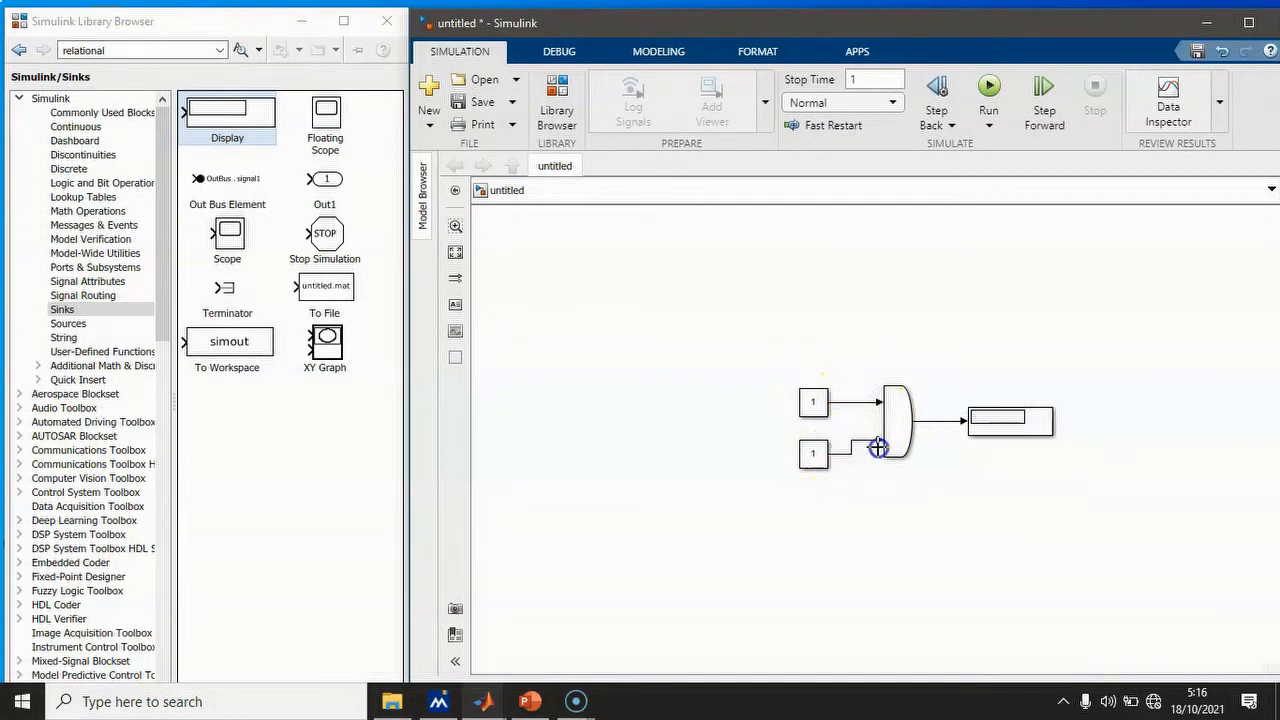
- Check the Logical Operator's parameters, keeping AND with 2 input ports, and run the simulation
{"action": "double_click", "coordinate": [898, 425]}
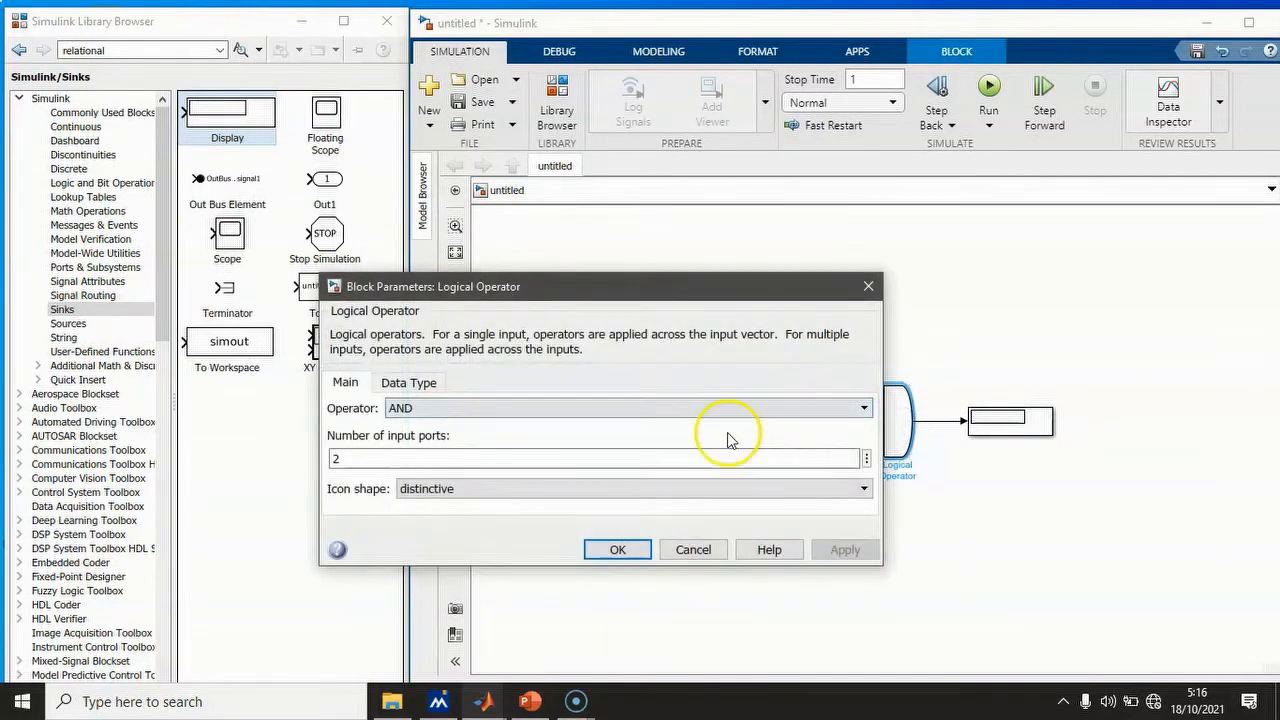
{"action": "left_click", "coordinate": [620, 550]}
{"action": "left_click", "coordinate": [990, 90]}
{"action": "left_click", "coordinate": [817, 419]}
{"action": "left_click", "coordinate": [1026, 425]}
- Set the lower Constant block's value to 0 and run the simulation
{"action": "double_click", "coordinate": [813, 455]}
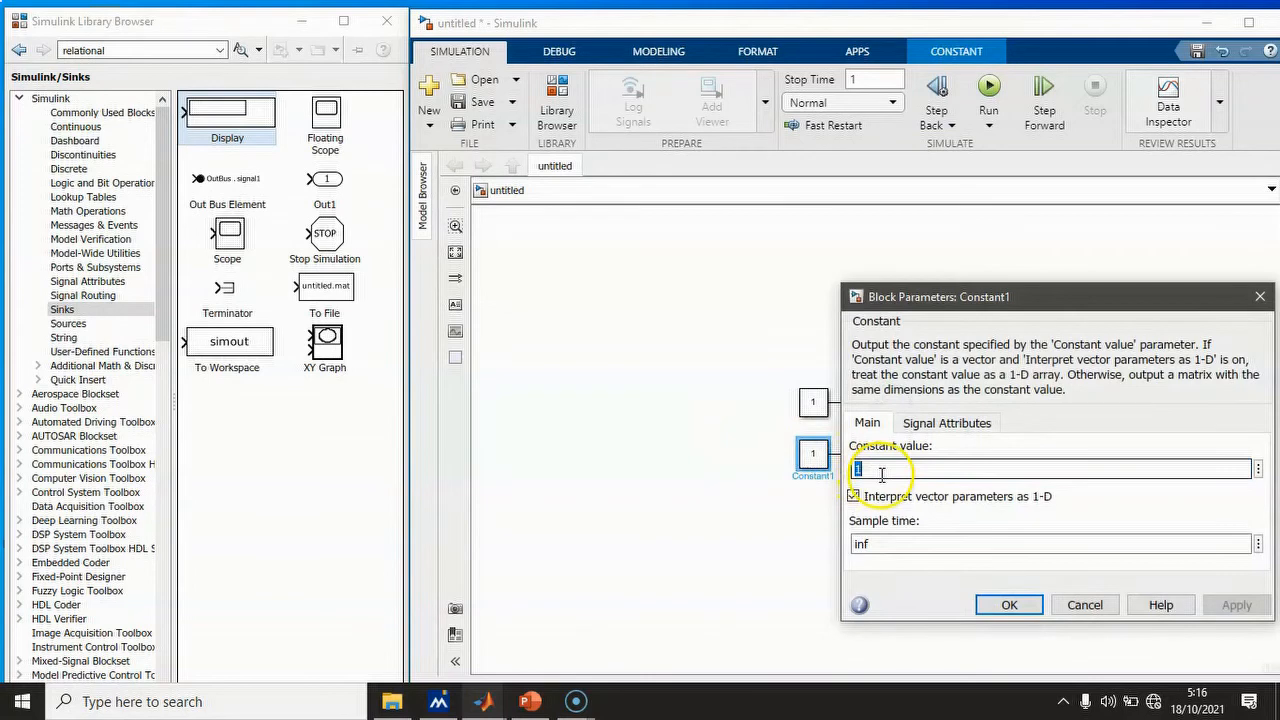
{"action": "type", "text": "0"}
{"action": "left_click", "coordinate": [1235, 603]}
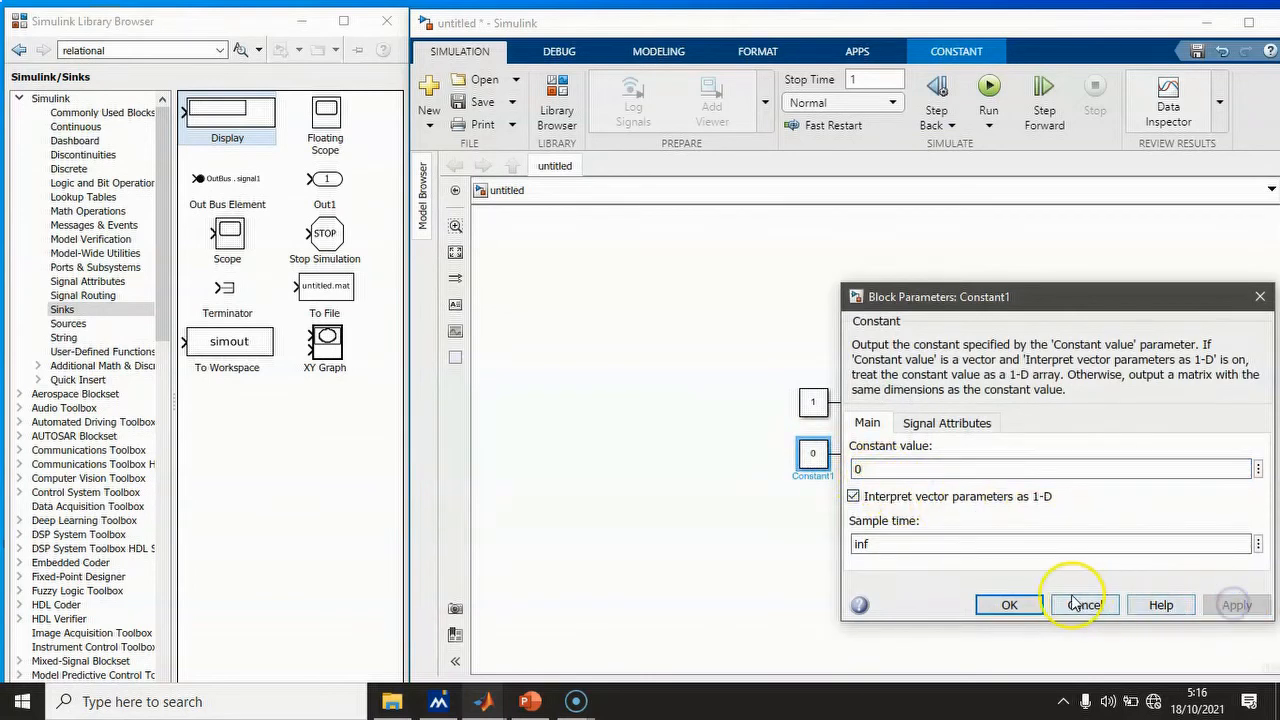
{"action": "left_click", "coordinate": [1012, 604]}
{"action": "left_click", "coordinate": [988, 88]}
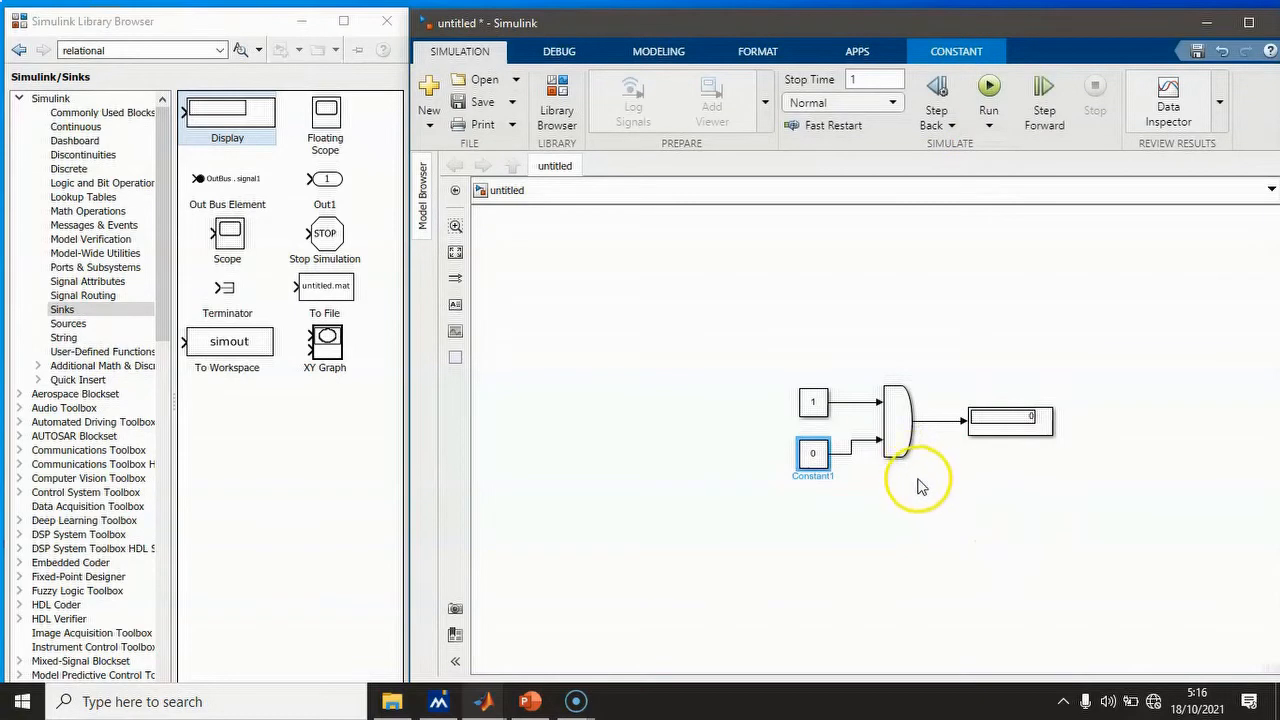
- Change the Logical Operator block's operator to OR and run the simulation
{"action": "left_click", "coordinate": [903, 440]}
{"action": "double_click", "coordinate": [903, 440]}
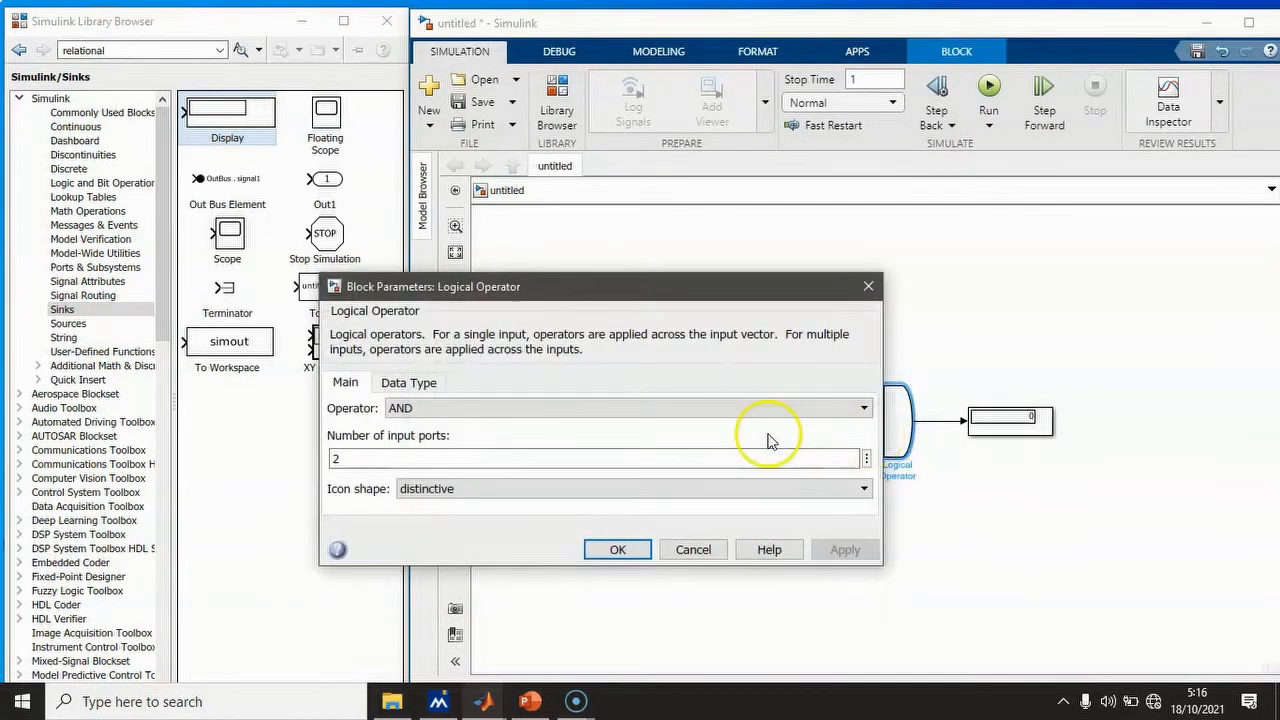
{"action": "left_click", "coordinate": [757, 410]}
{"action": "left_click", "coordinate": [703, 441]}
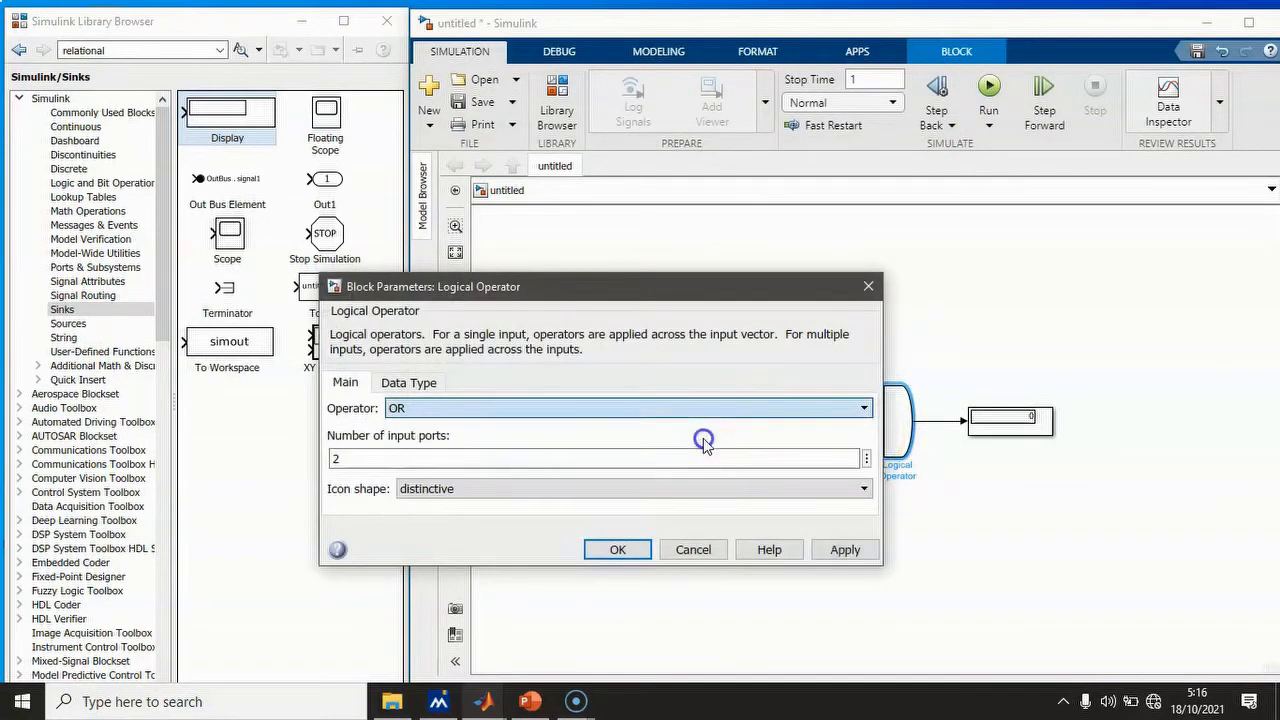
{"action": "left_click", "coordinate": [845, 550]}
{"action": "left_click", "coordinate": [618, 550]}
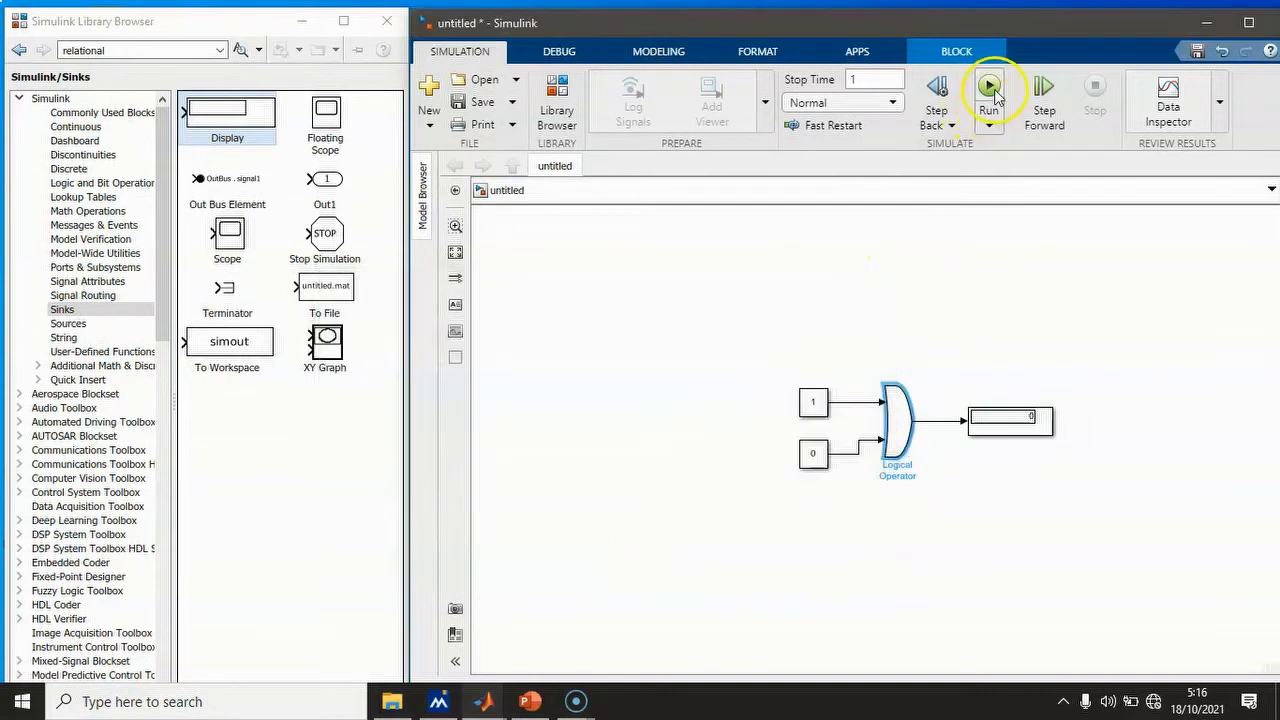
{"action": "left_click", "coordinate": [990, 92]}
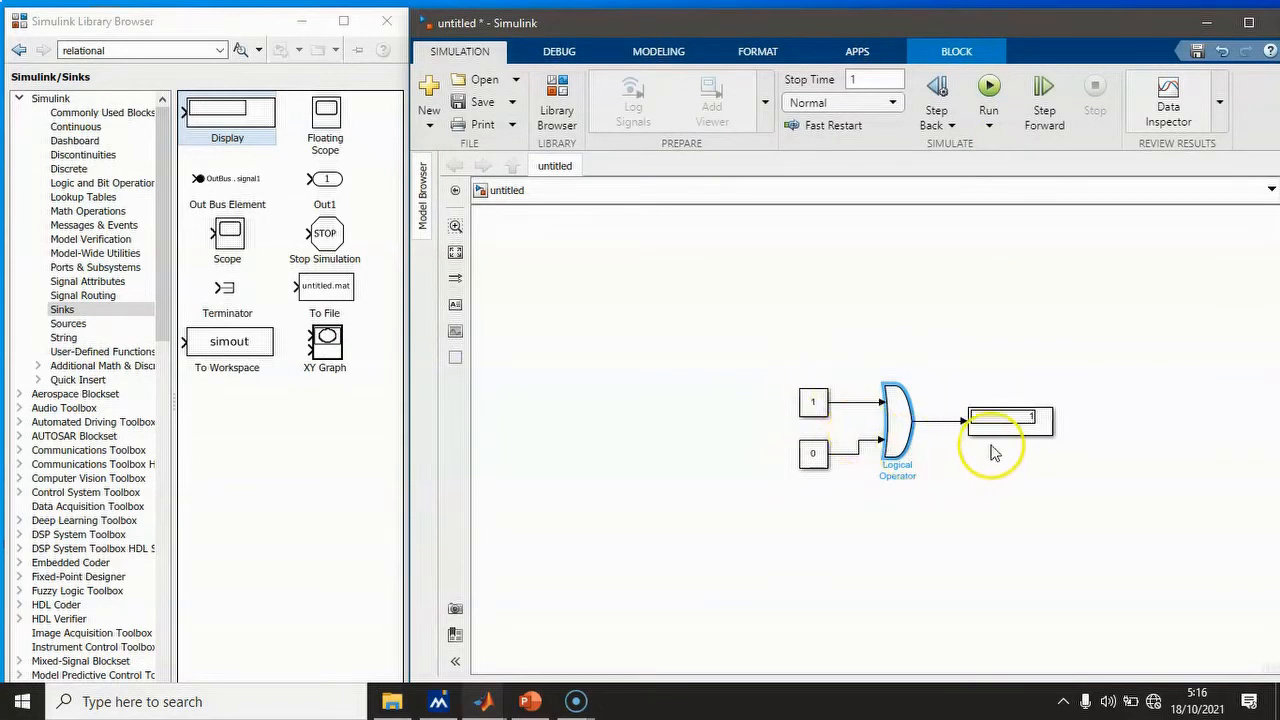
- Duplicate the OR block below the original and set the copy's operator to NOT
{"action": "double_click", "coordinate": [903, 425]}
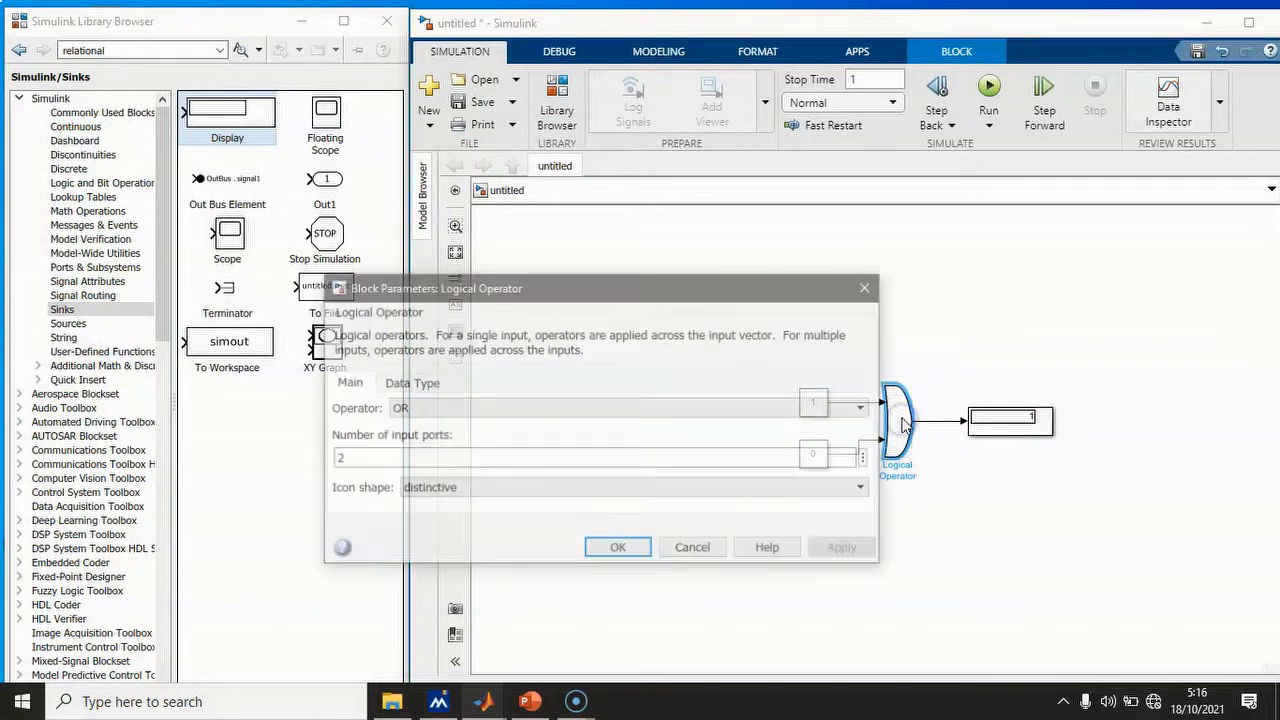
{"action": "left_click", "coordinate": [686, 549]}
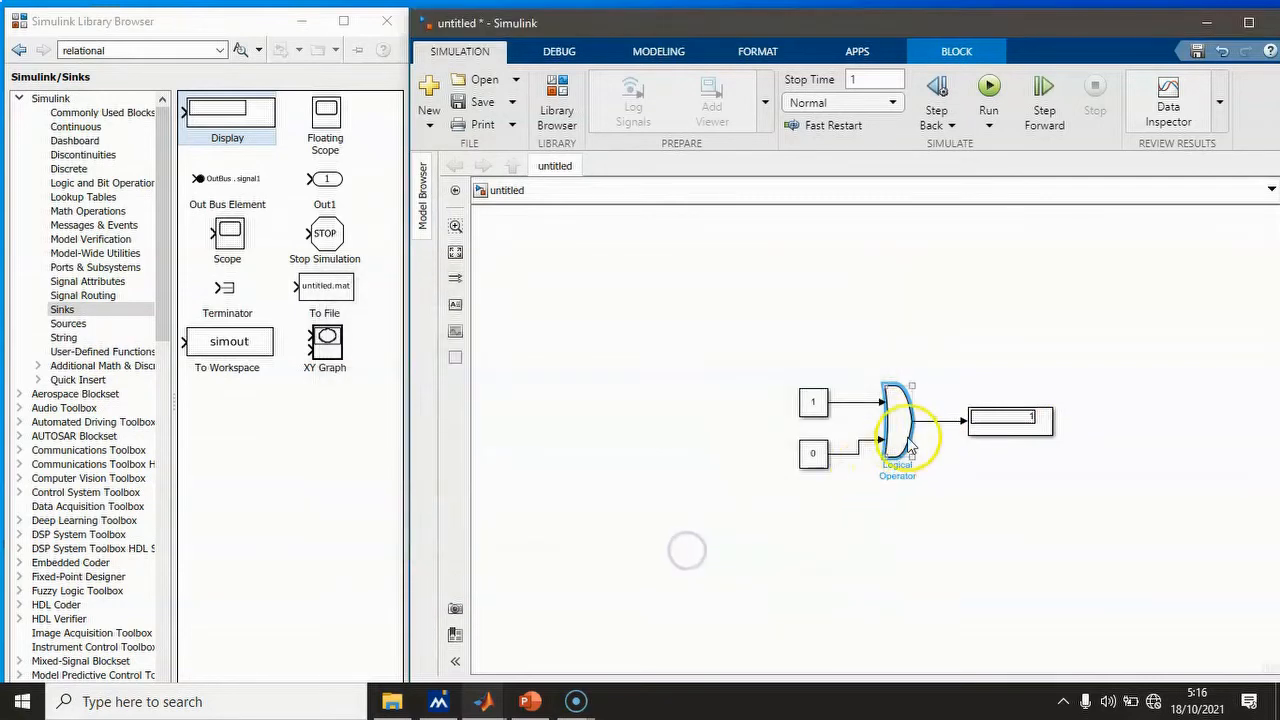
{"action": "left_click_drag", "start_coordinate": [903, 422], "coordinate": [948, 515]}
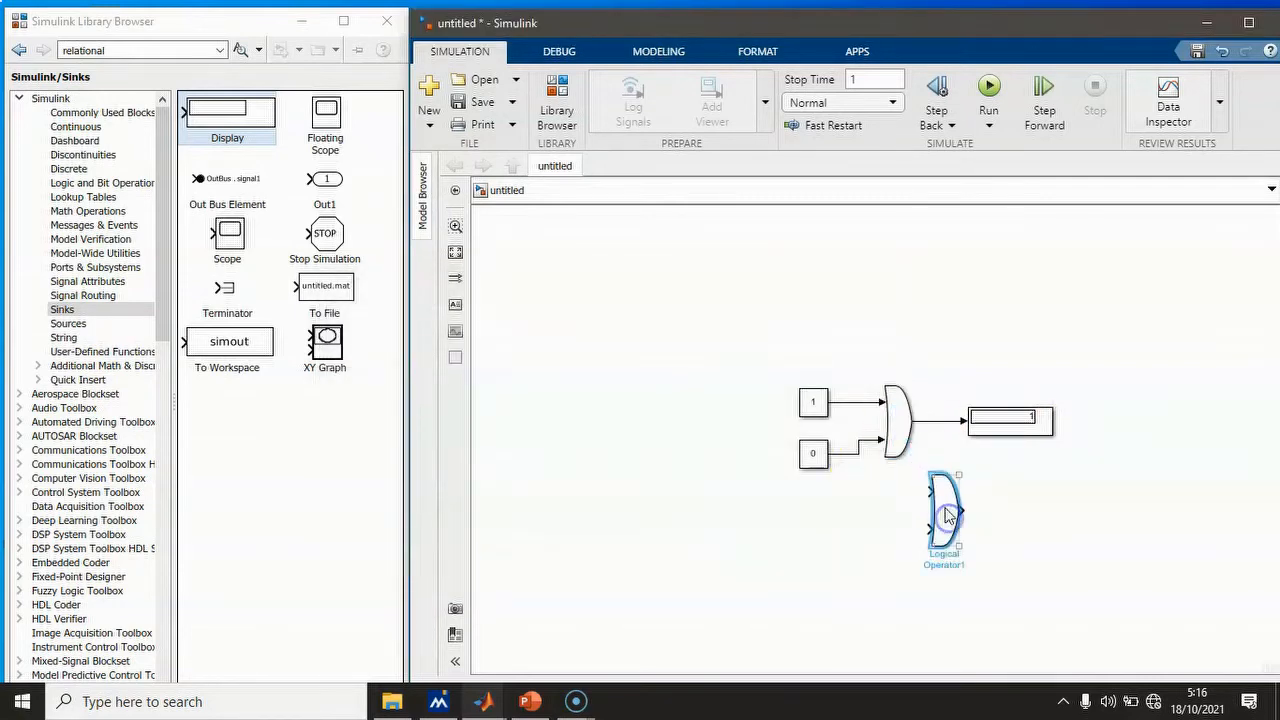
{"action": "double_click", "coordinate": [947, 515]}
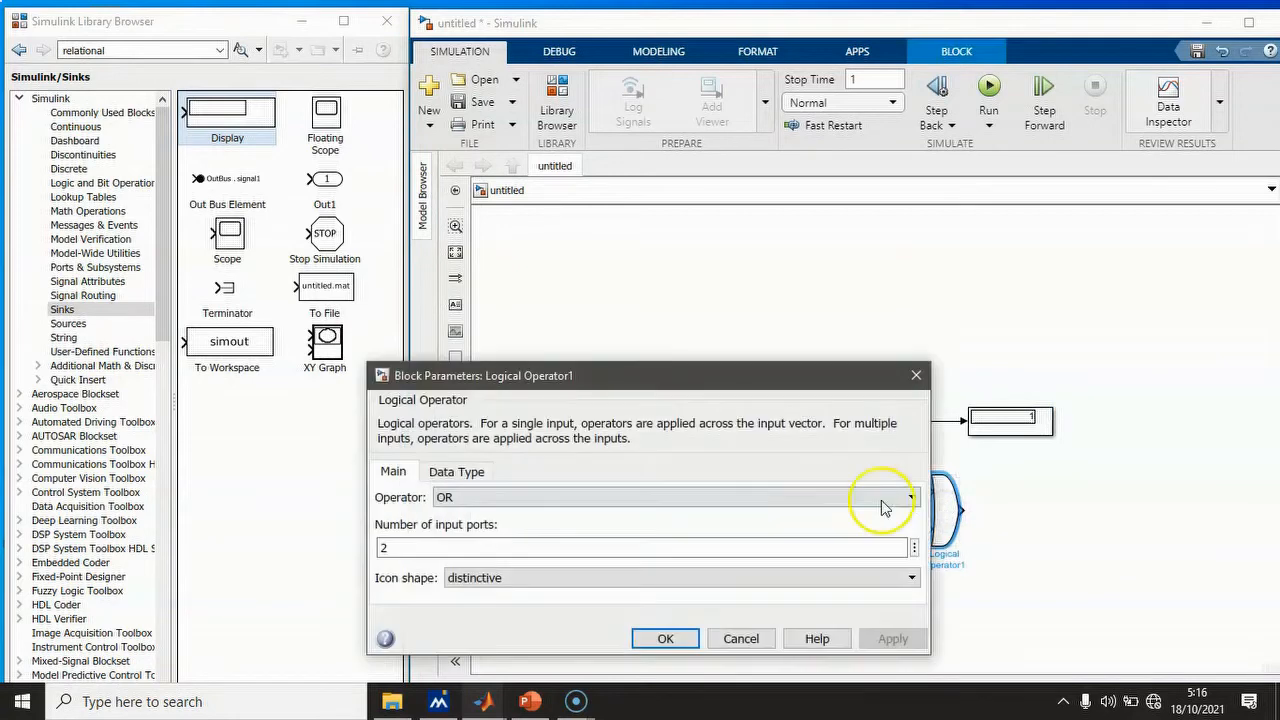
{"action": "left_click", "coordinate": [700, 500]}
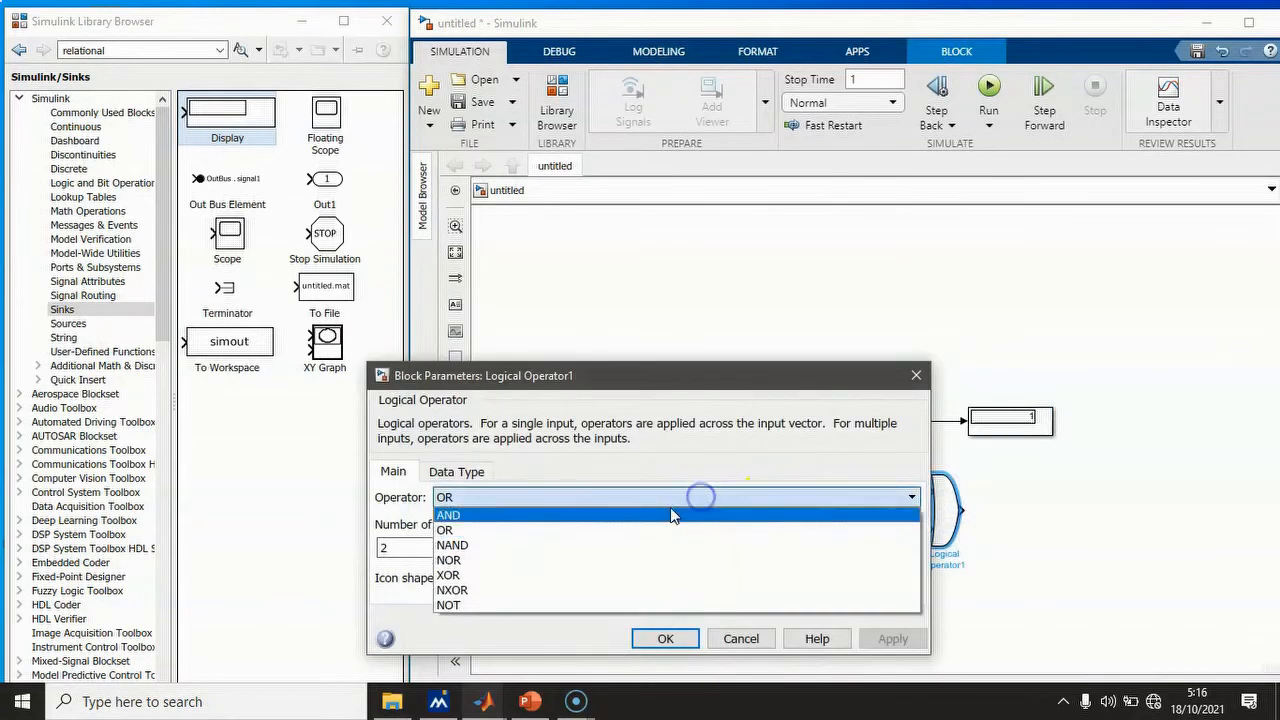
{"action": "left_click", "coordinate": [553, 600]}
{"action": "left_click", "coordinate": [891, 590]}
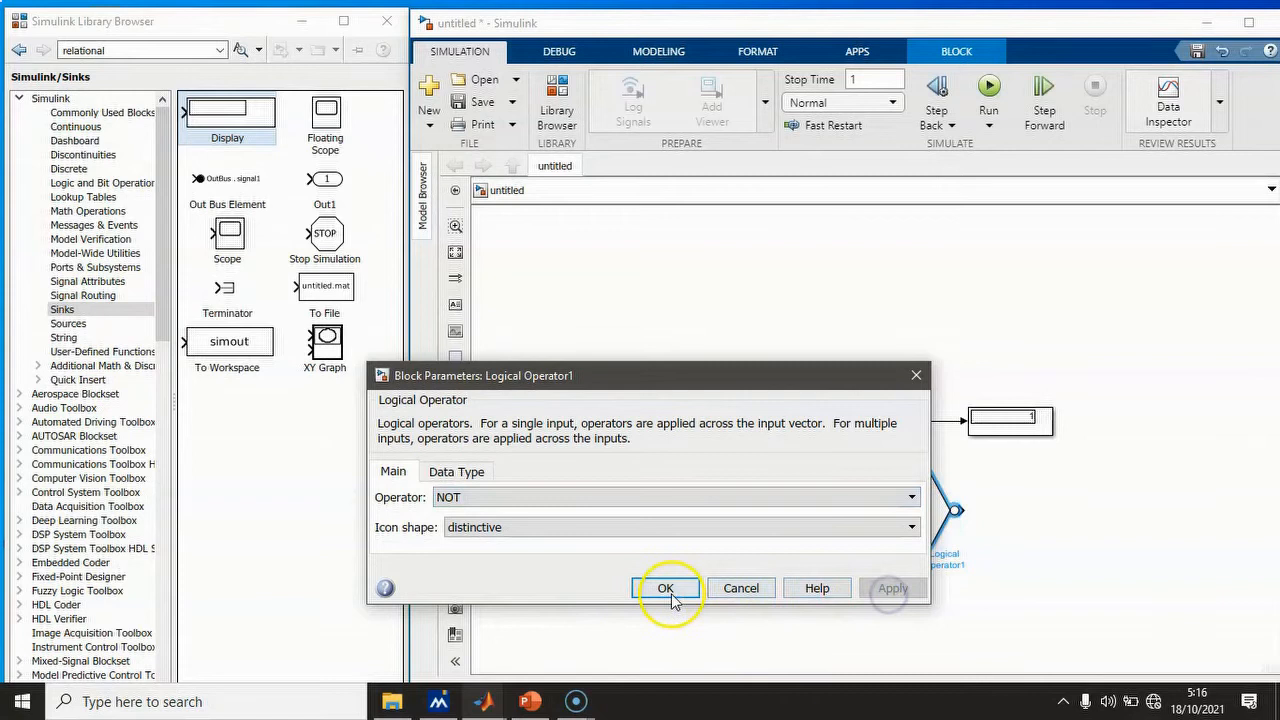
{"action": "left_click", "coordinate": [662, 588]}
- Branch the OR block's output signal to the NOT block's input and connect a copy of the Display block to the NOT output
{"action": "left_click_drag", "start_coordinate": [927, 511], "coordinate": [931, 422]}
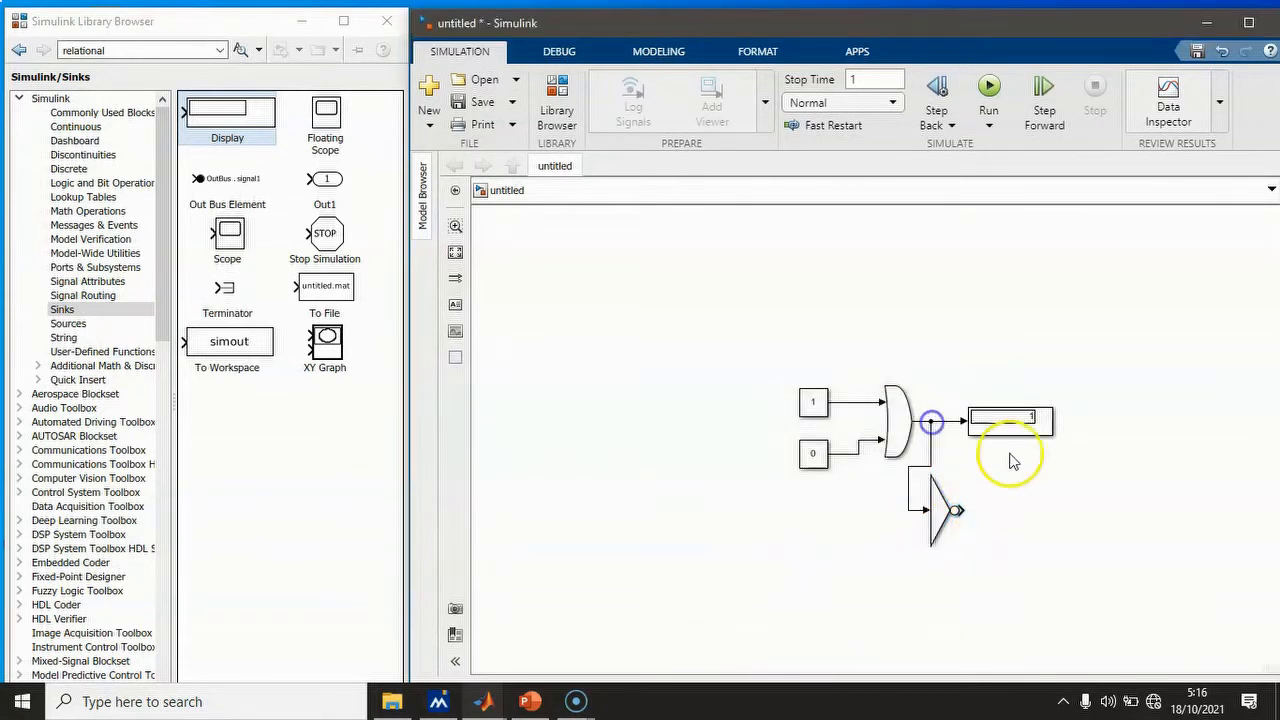
{"action": "left_click_drag", "start_coordinate": [1025, 430], "coordinate": [1053, 519]}
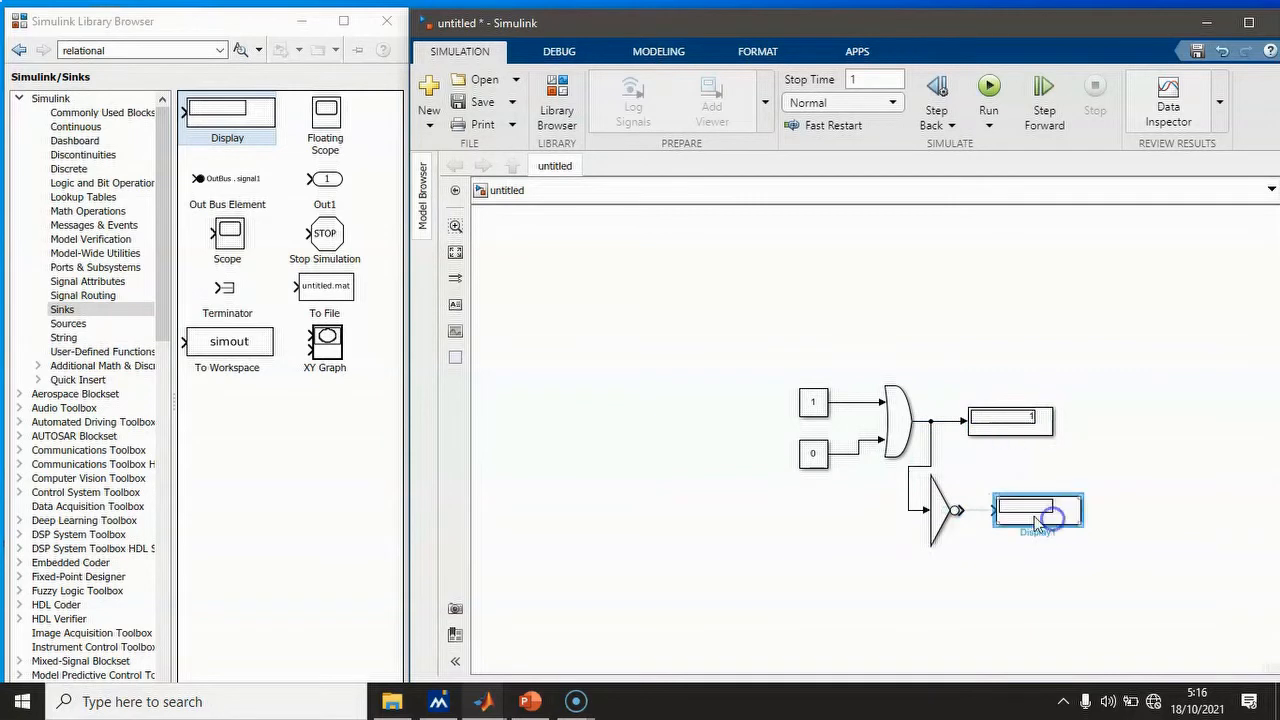
{"action": "left_click_drag", "start_coordinate": [962, 510], "coordinate": [963, 510]}
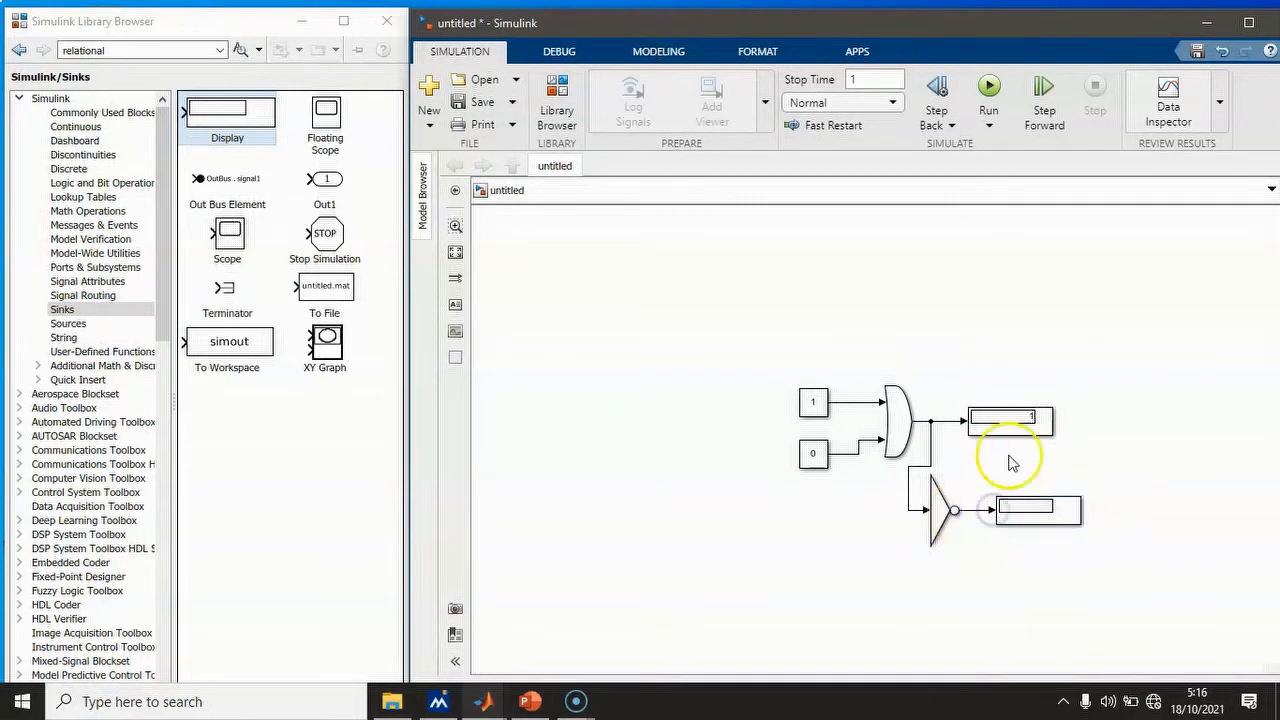
- Run the simulation of the logic gate model to update both Display blocks
{"action": "left_click", "coordinate": [993, 96]}
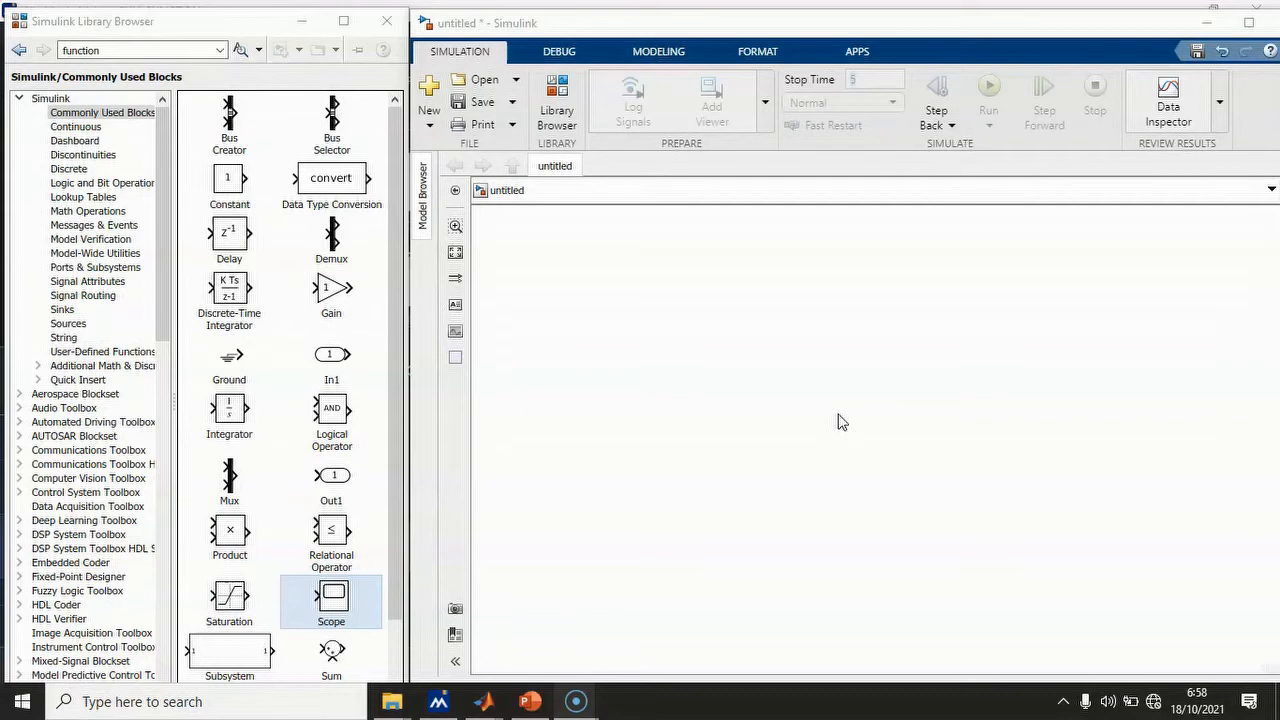
- Add a Repeating Sequence block from the Simulink Sources library to the empty model
{"action": "left_click", "coordinate": [70, 323]}
{"action": "scroll", "coordinate": [268, 289], "scroll_direction": "down", "scroll_amount": 5}
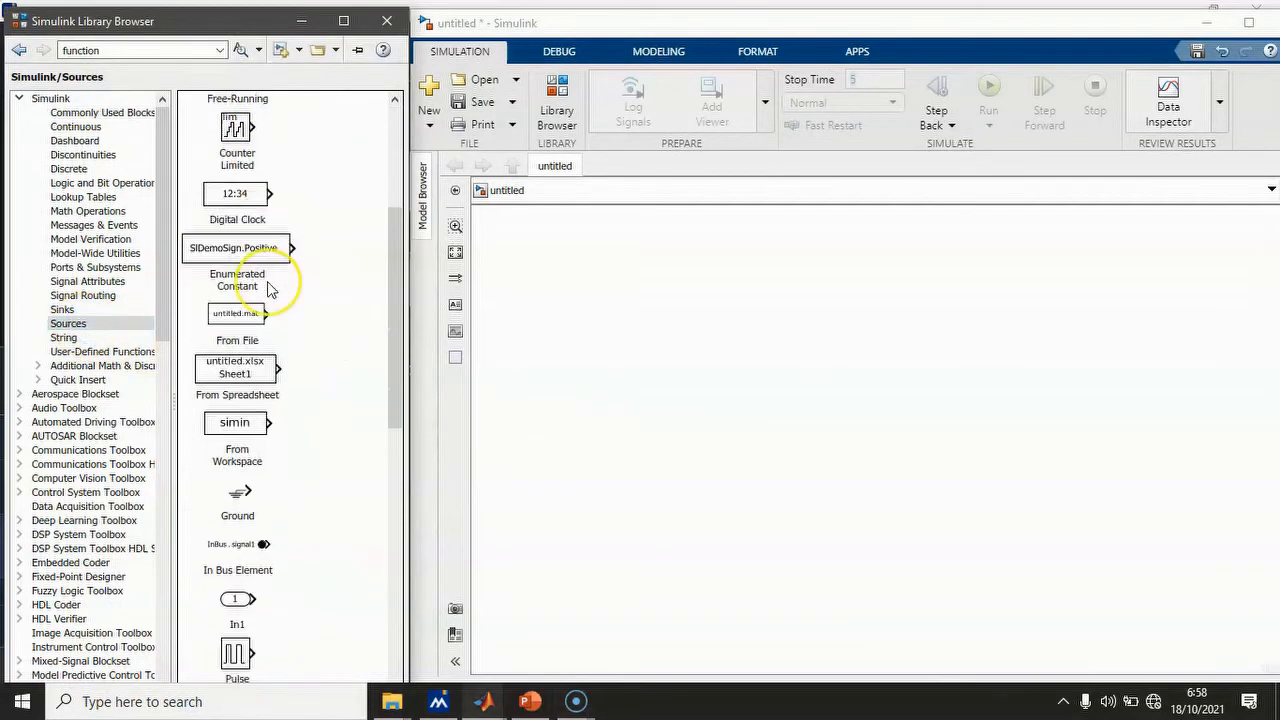
{"action": "scroll", "coordinate": [268, 289], "scroll_direction": "down", "scroll_amount": 2}
{"action": "left_click_drag", "start_coordinate": [240, 563], "coordinate": [688, 340]}
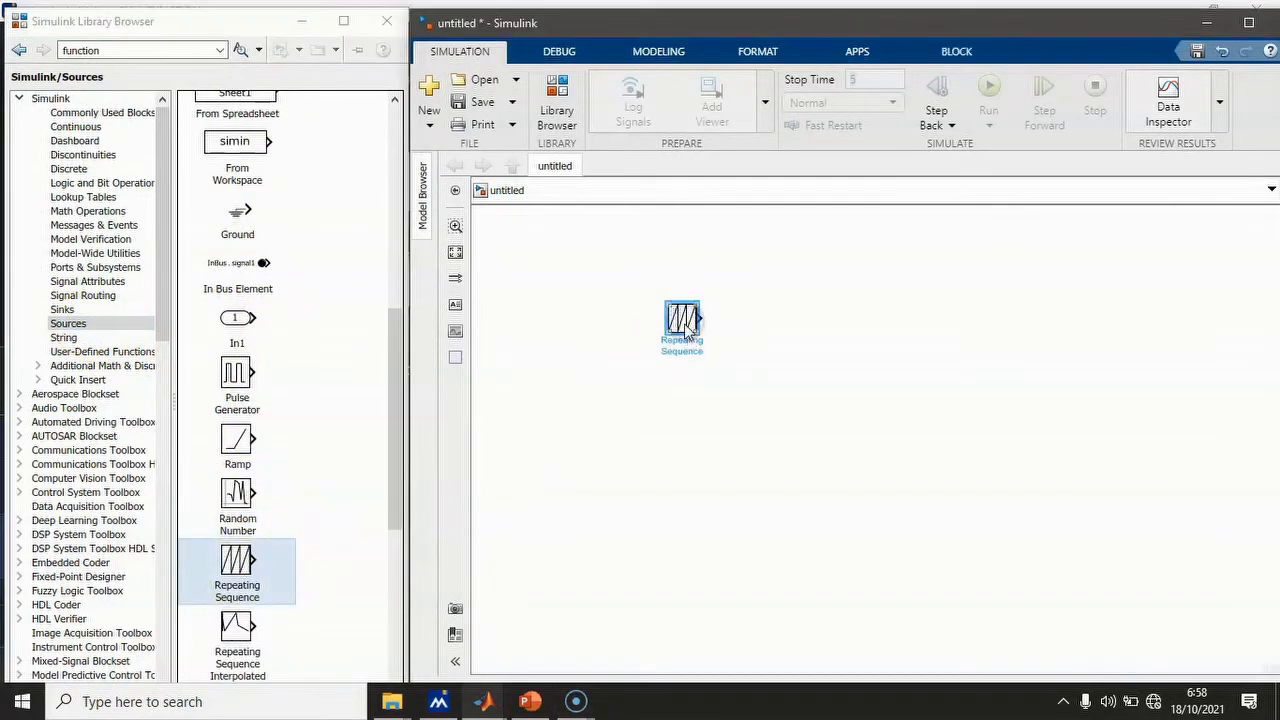
- Set the Repeating Sequence block's time values to [0 1] and its output values to [0 5]
{"action": "double_click", "coordinate": [684, 320]}
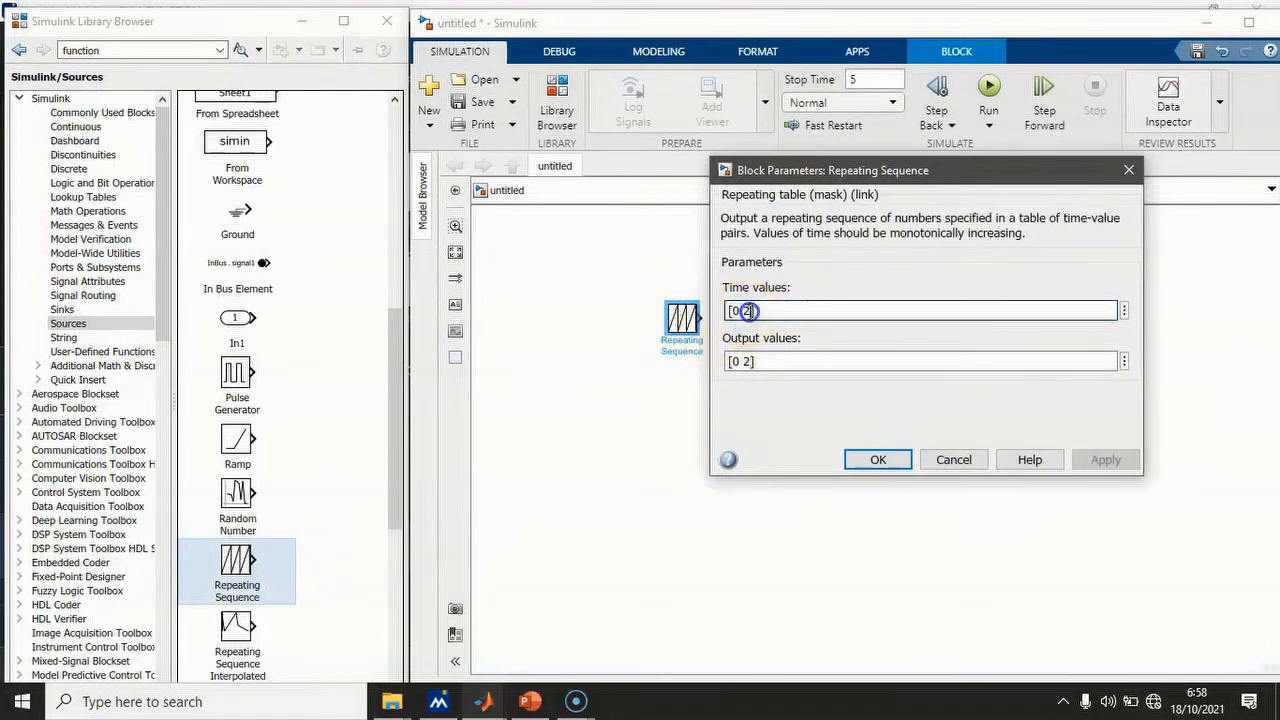
{"action": "type", "text": "1"}
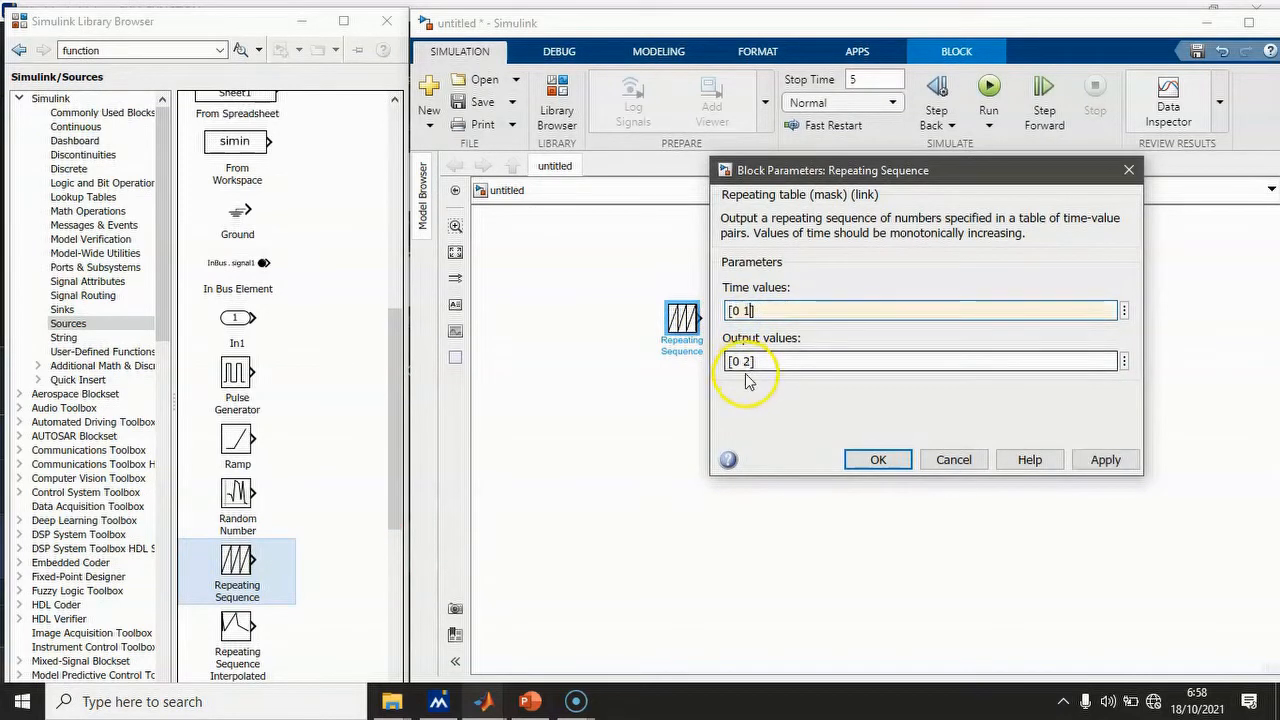
{"action": "triple_click", "coordinate": [745, 362]}
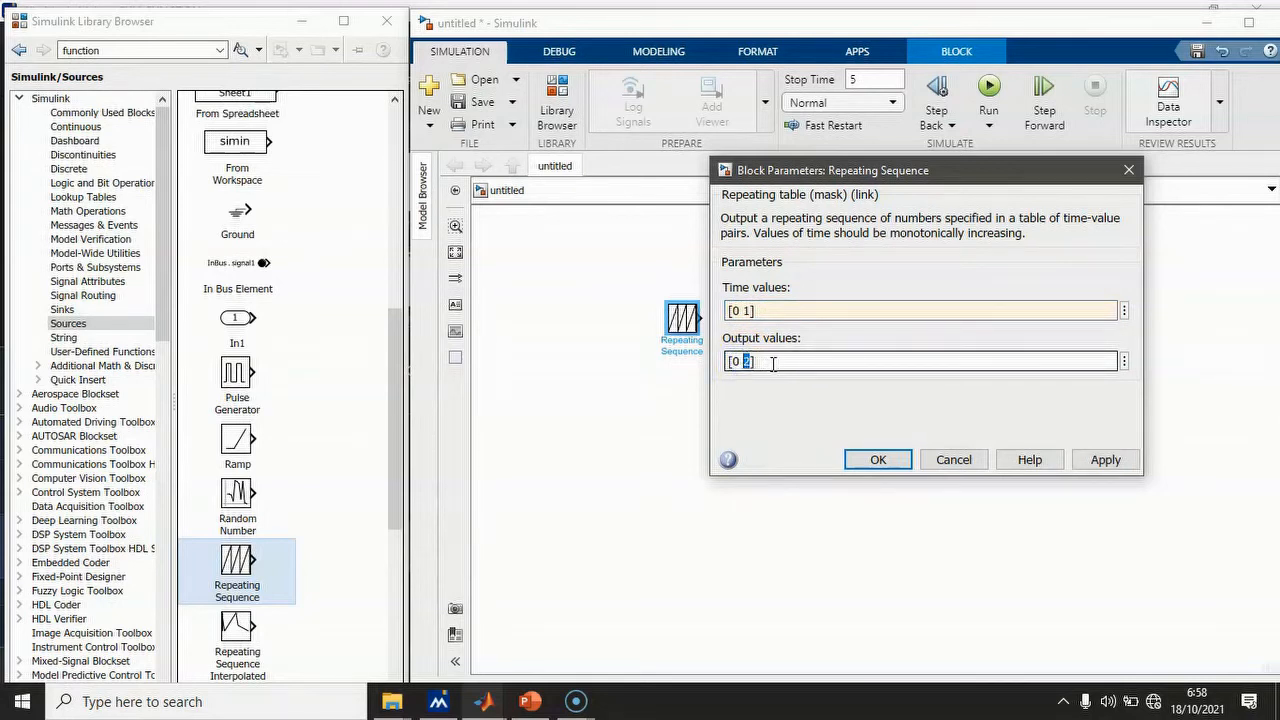
{"action": "type", "text": "5"}
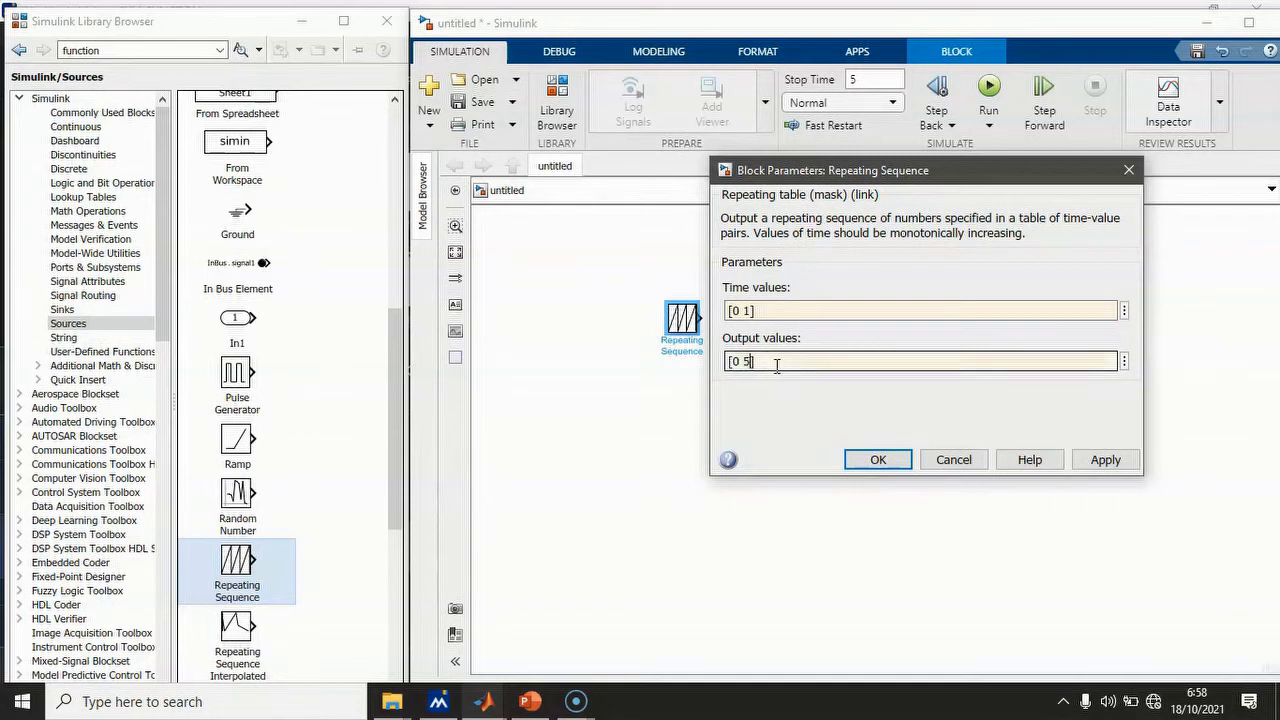
{"action": "left_click", "coordinate": [1105, 460]}
{"action": "left_click", "coordinate": [880, 460]}
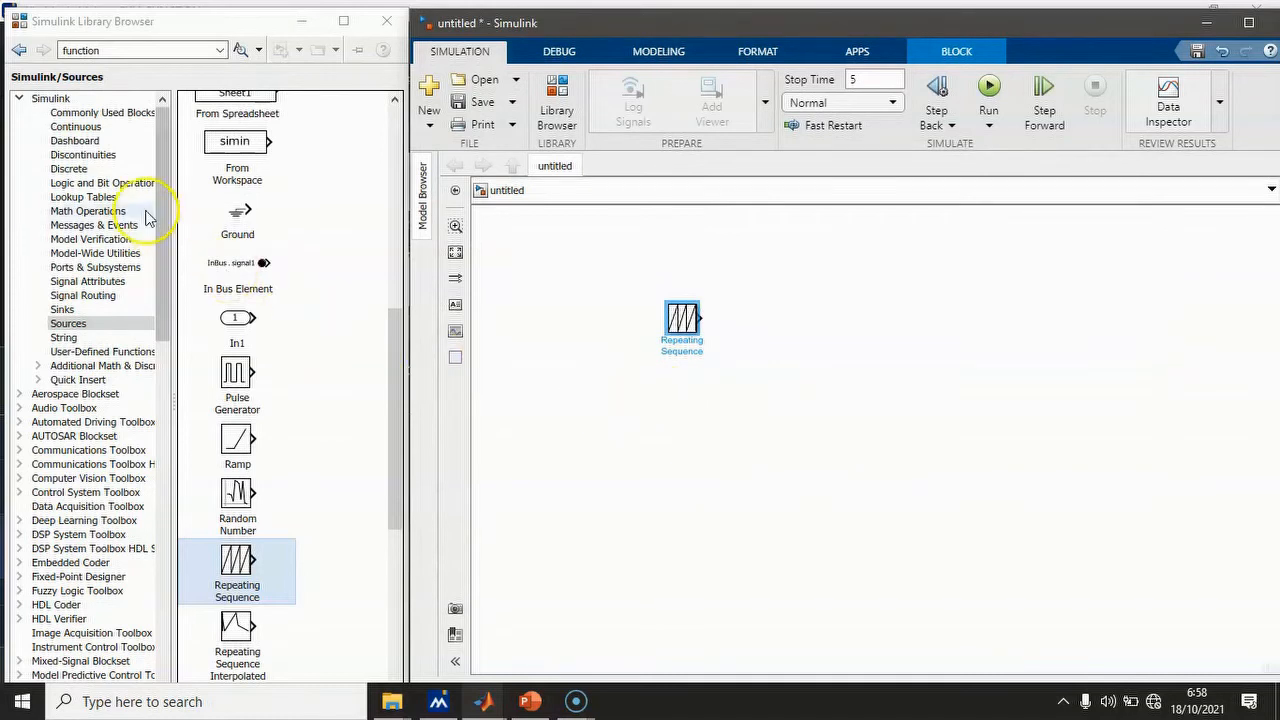
- Add a continuous Integrator block from Commonly Used Blocks and connect the Repeating Sequence output to its input
{"action": "left_click", "coordinate": [134, 116]}
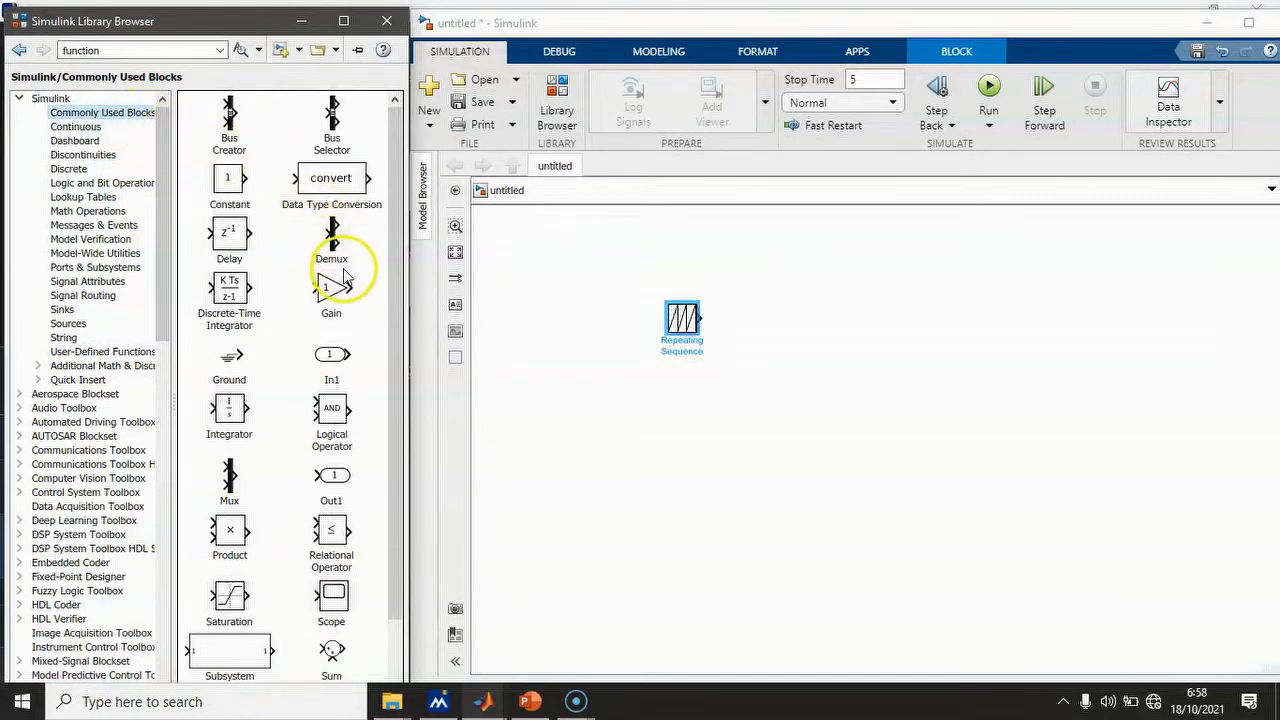
{"action": "left_click_drag", "start_coordinate": [229, 410], "coordinate": [745, 340]}
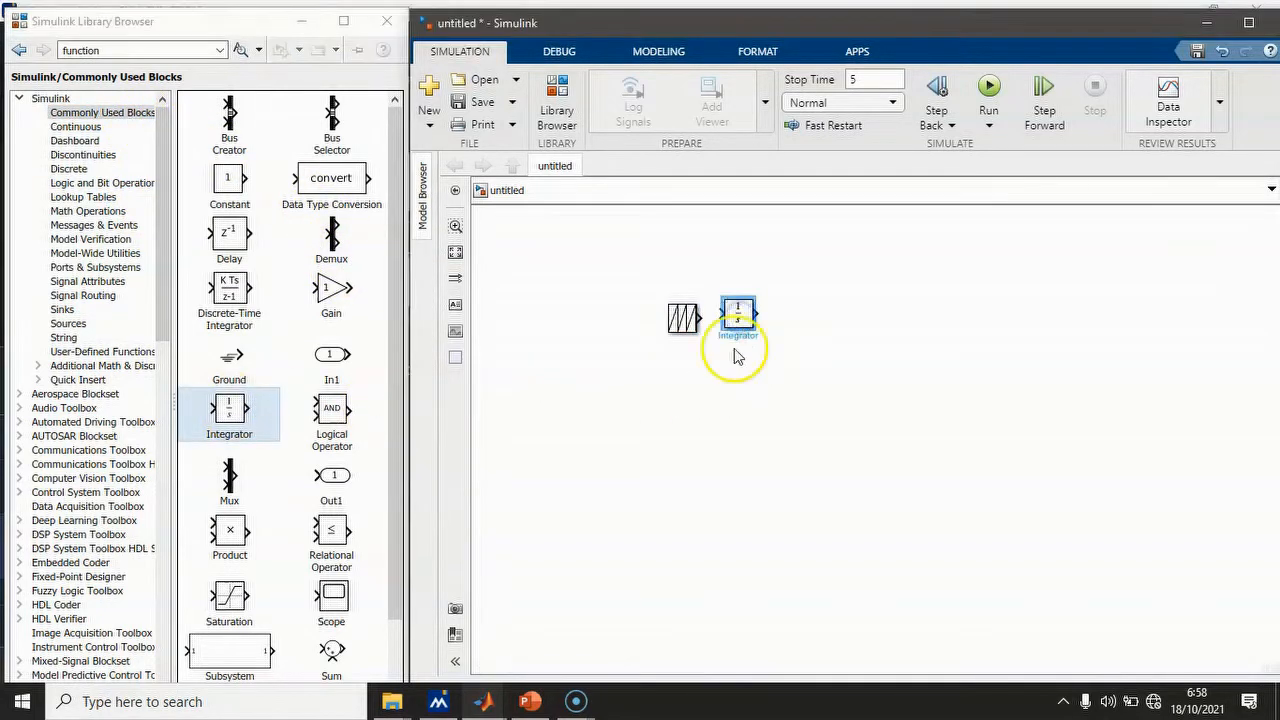
{"action": "left_click_drag", "start_coordinate": [737, 322], "coordinate": [743, 331]}
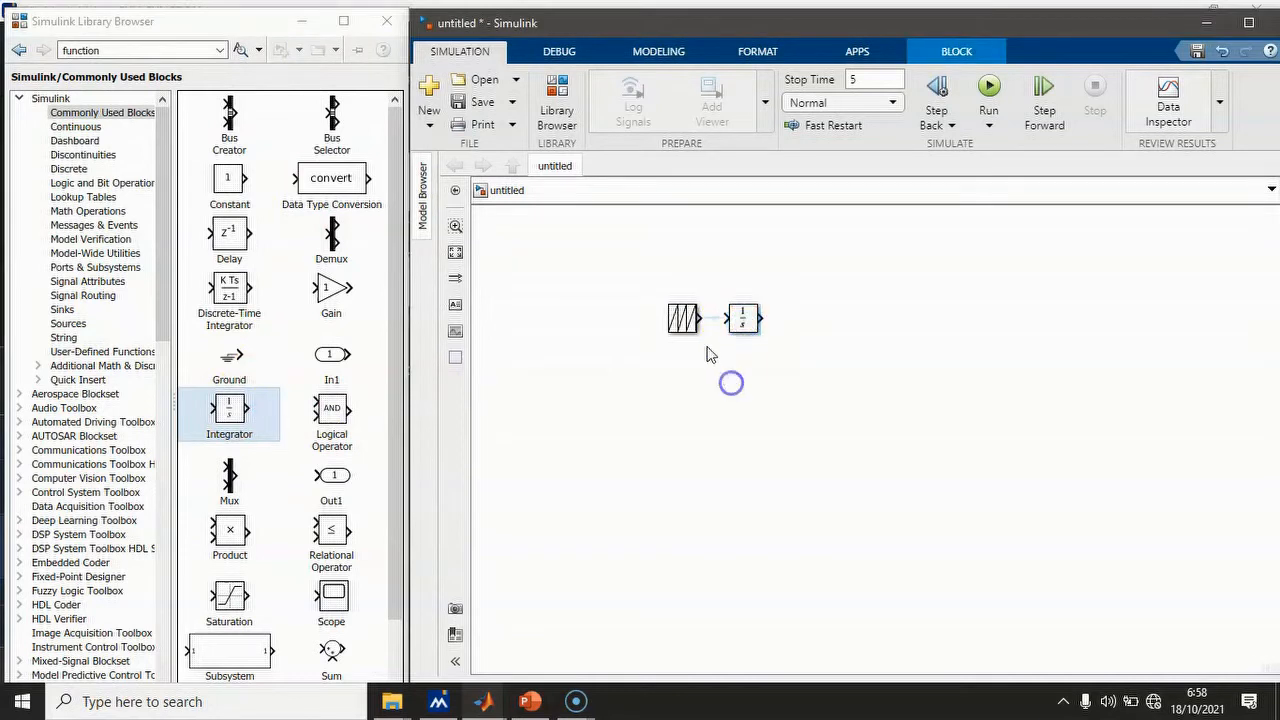
{"action": "left_click", "coordinate": [706, 321]}
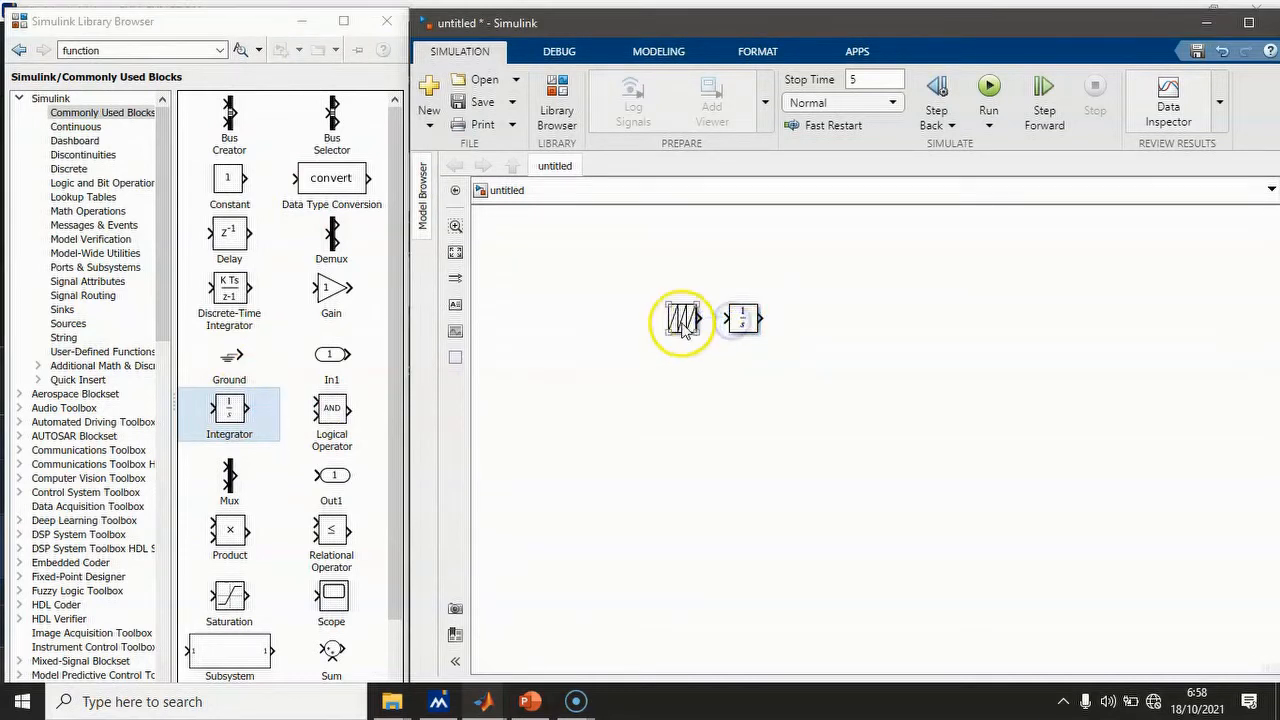
{"action": "left_click_drag", "start_coordinate": [682, 319], "coordinate": [648, 330]}
{"action": "left_click", "coordinate": [713, 321]}
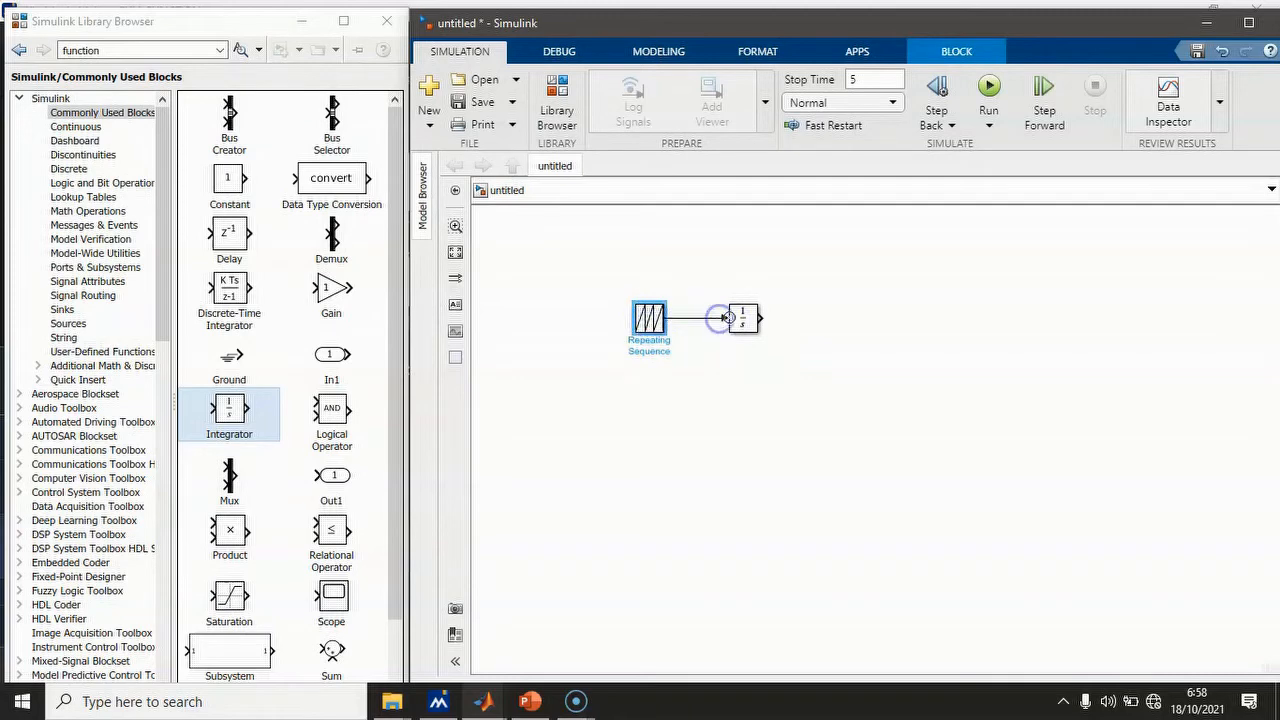
- Add a Scope block beside the Integrator's output and give it two input ports
{"action": "left_click", "coordinate": [331, 600]}
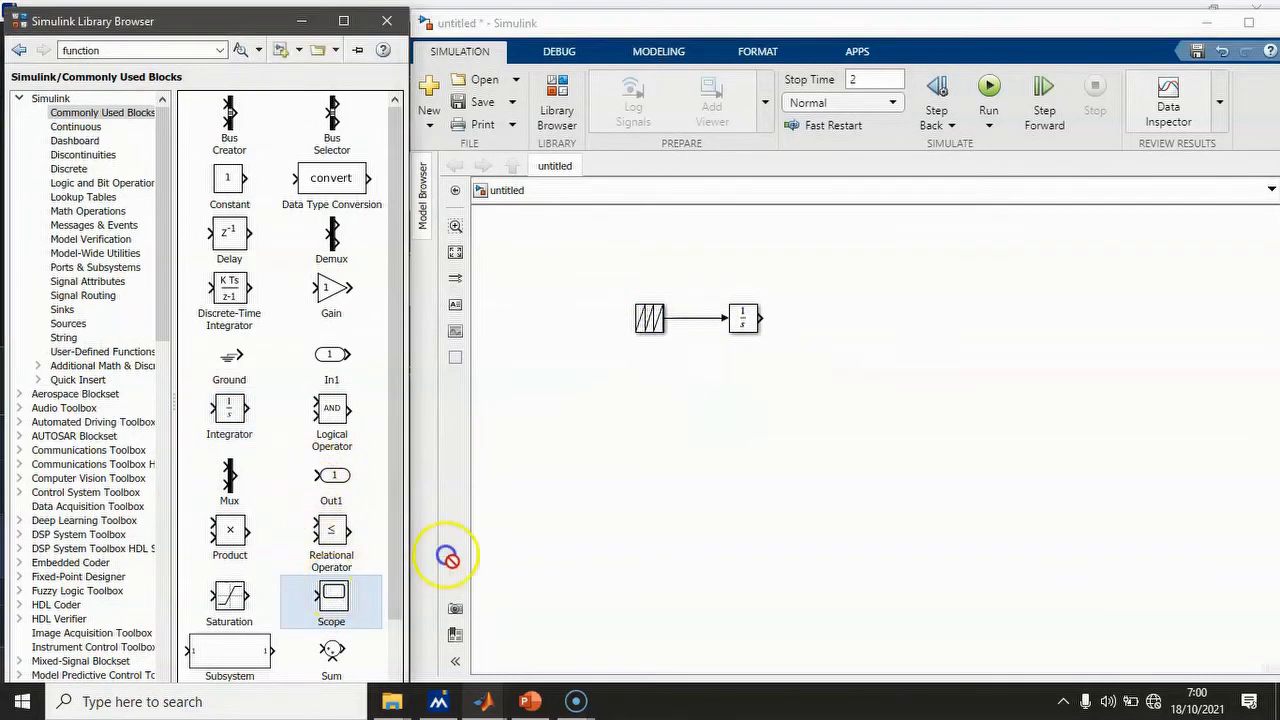
{"action": "left_click_drag", "start_coordinate": [449, 560], "coordinate": [840, 328]}
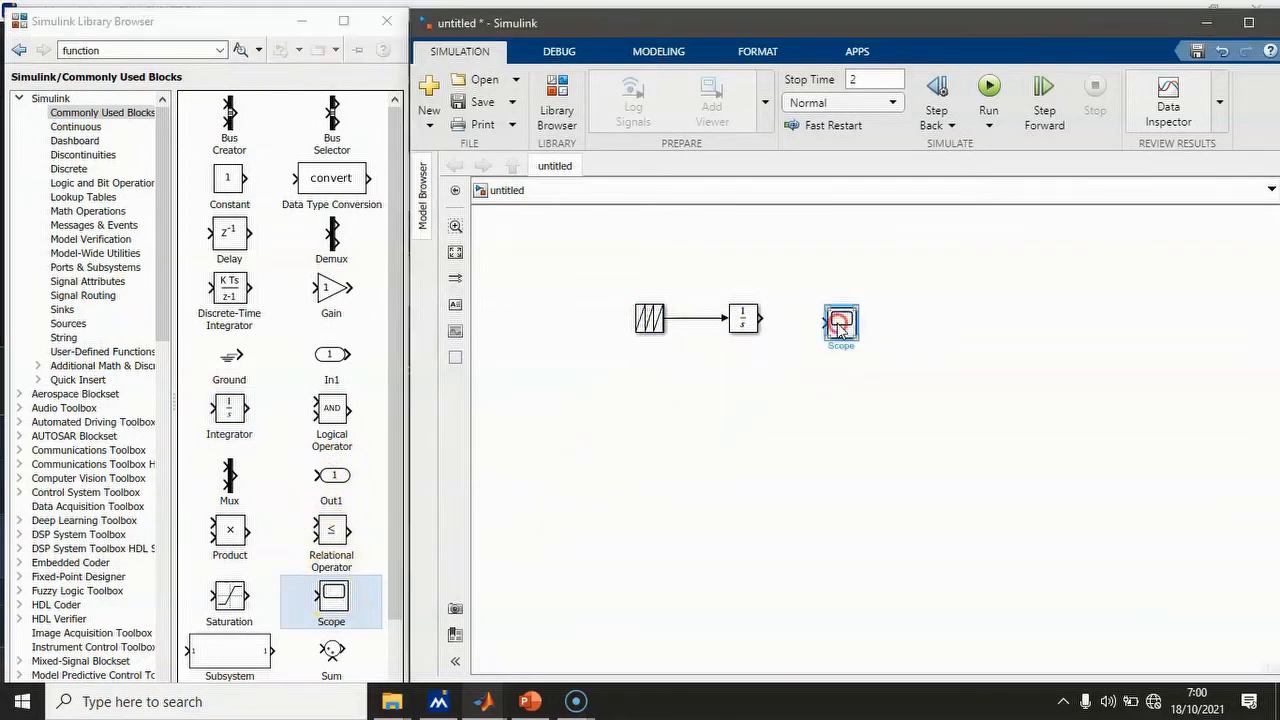
{"action": "right_click", "coordinate": [840, 328]}
{"action": "mouse_move", "coordinate": [891, 394]}
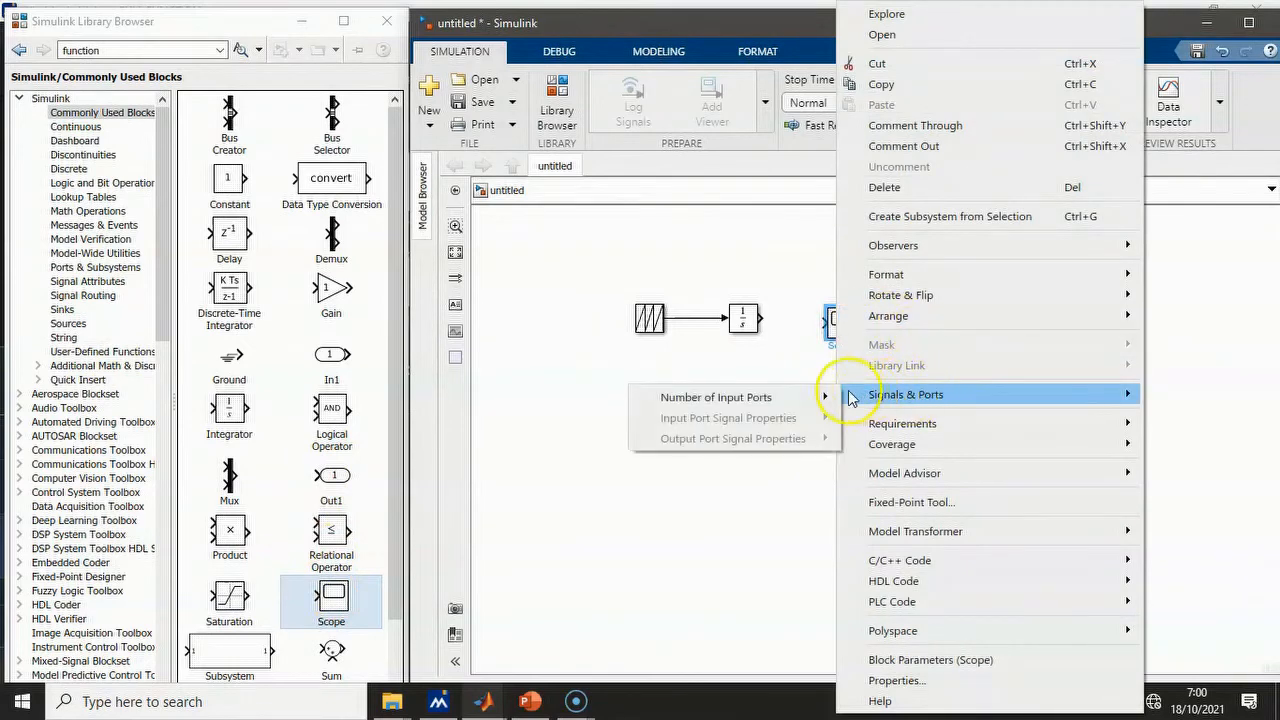
{"action": "left_click", "coordinate": [866, 417]}
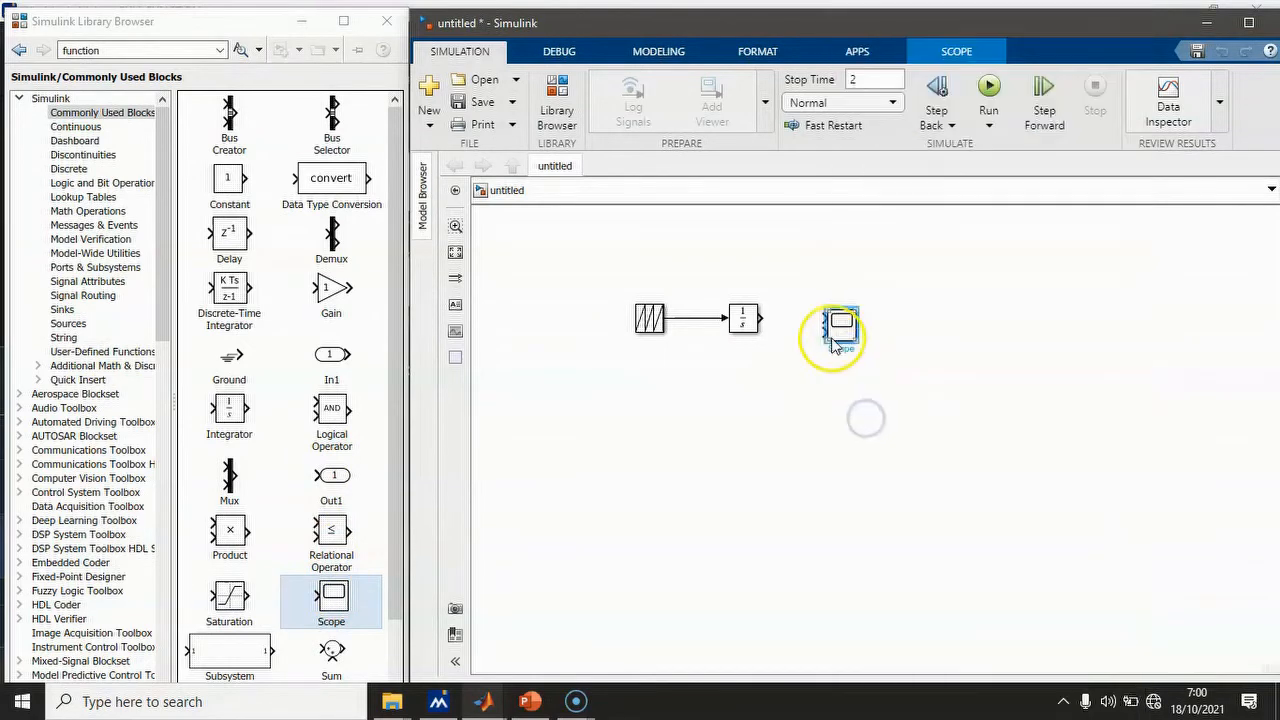
- Set the Scope's sample time to 1e-3 in its configuration properties and close the scope
{"action": "double_click", "coordinate": [820, 336]}
{"action": "left_click", "coordinate": [388, 149]}
{"action": "double_click", "coordinate": [625, 331]}
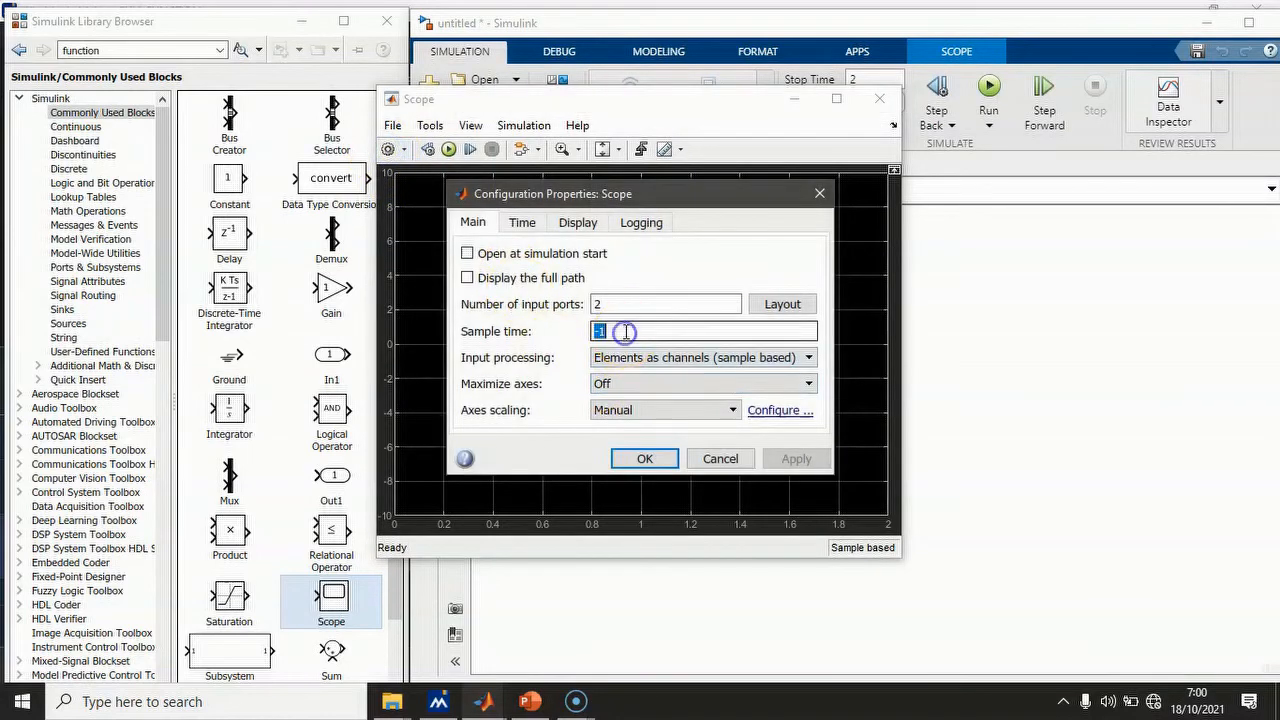
{"action": "type", "text": "1e"}
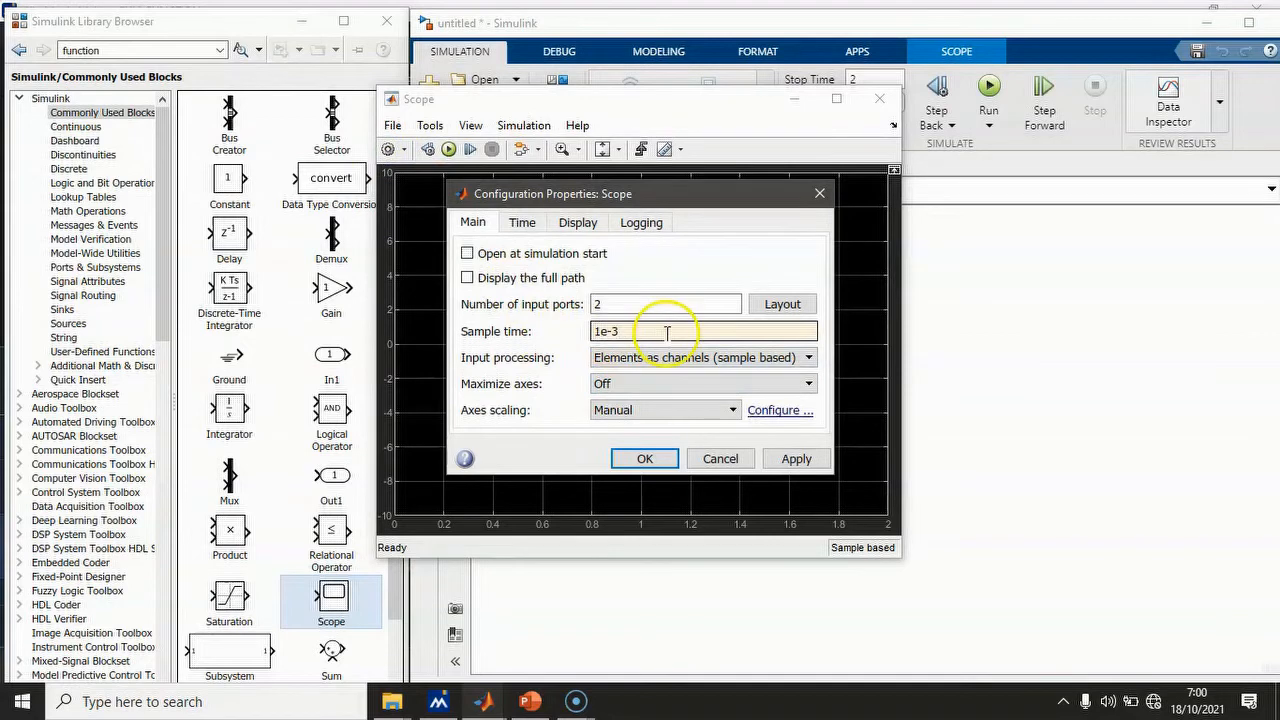
{"action": "left_click", "coordinate": [796, 458]}
{"action": "left_click", "coordinate": [879, 98]}
- Connect the Repeating Sequence signal to the Scope's first input and the Integrator output to its second input
{"action": "left_click", "coordinate": [825, 328]}
{"action": "left_click_drag", "start_coordinate": [825, 328], "coordinate": [686, 318]}
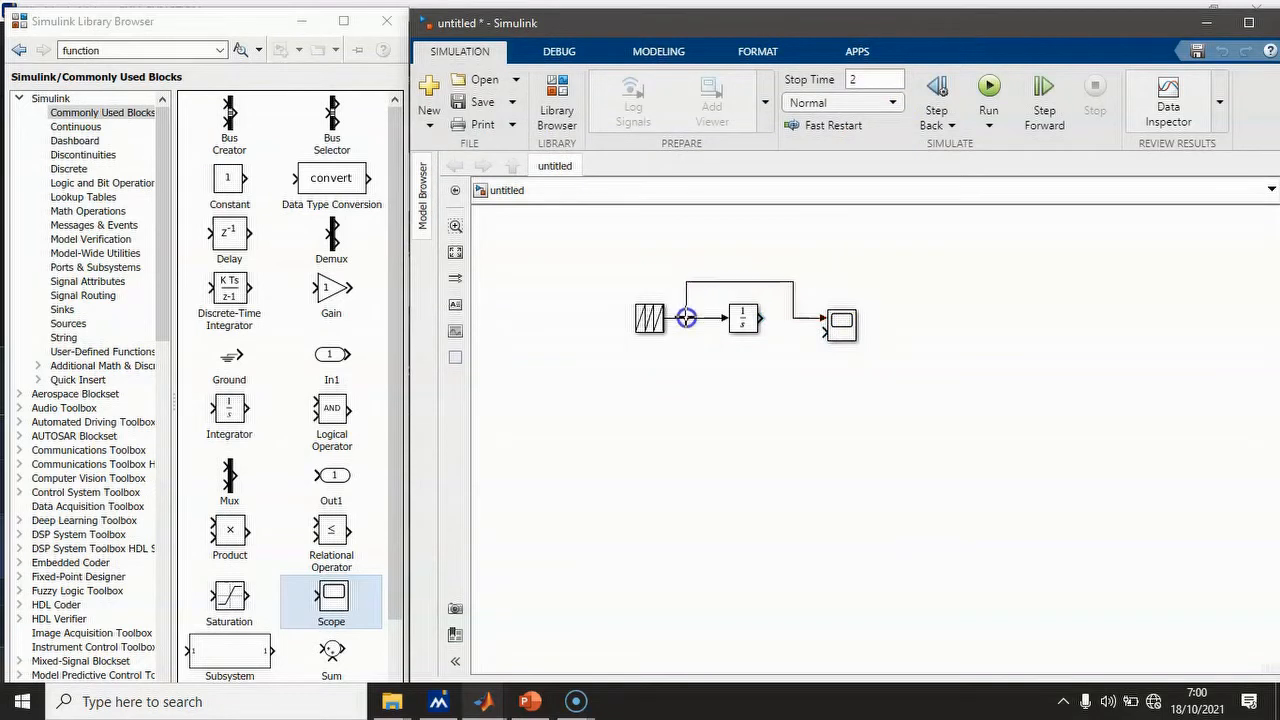
{"action": "left_click", "coordinate": [765, 332]}
{"action": "left_click_drag", "start_coordinate": [765, 321], "coordinate": [784, 333]}
- Review the Integrator block's parameters, including external reset, initial condition and absolute tolerance
{"action": "double_click", "coordinate": [751, 328]}
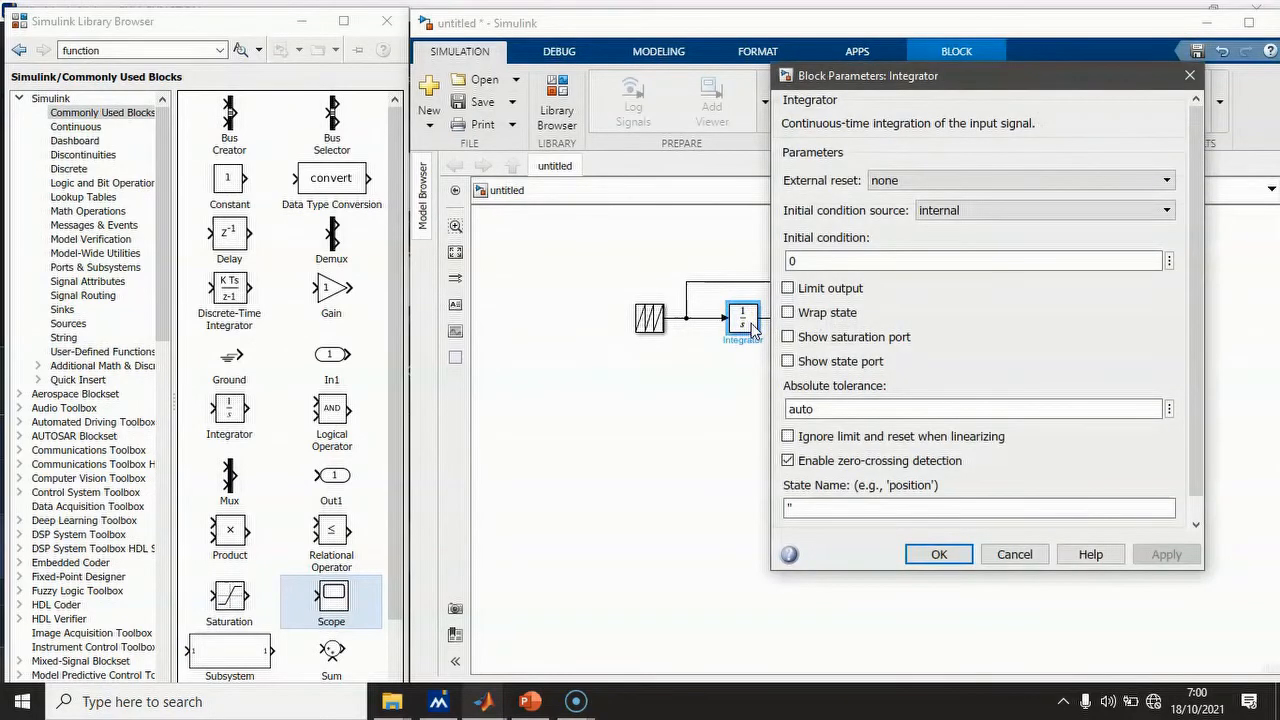
{"action": "left_click", "coordinate": [832, 412]}
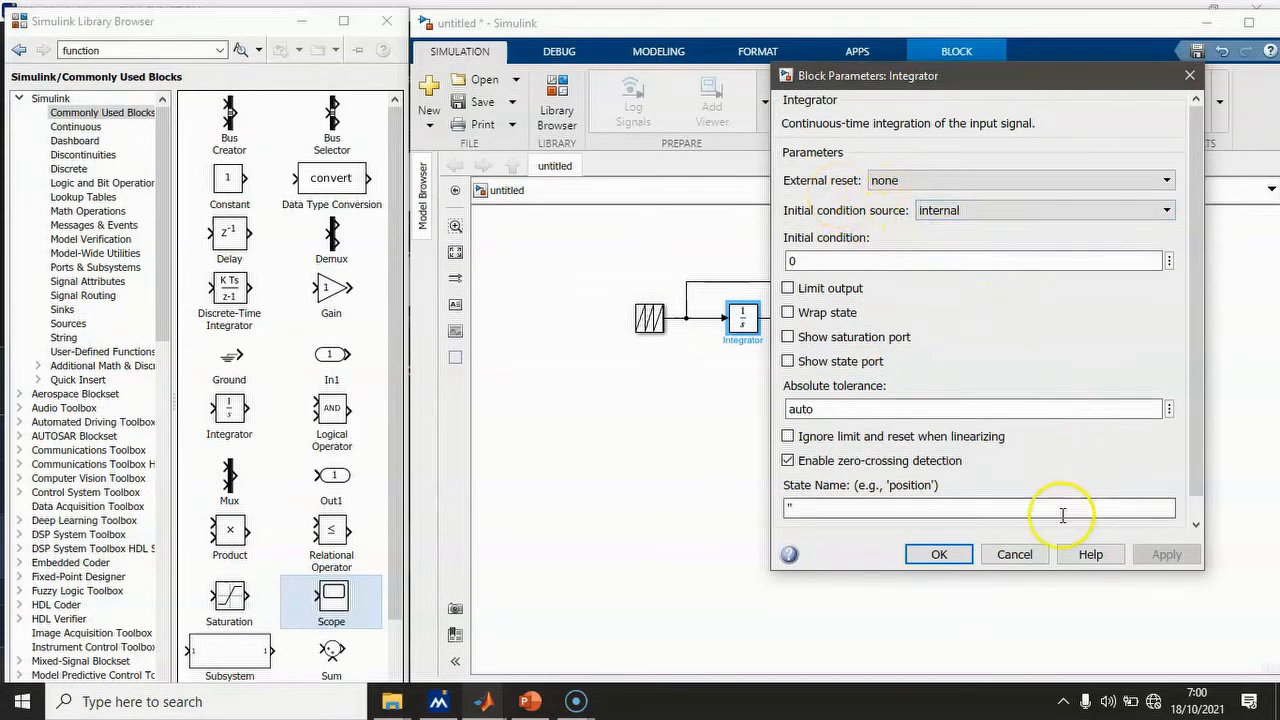
{"action": "left_click", "coordinate": [940, 554]}
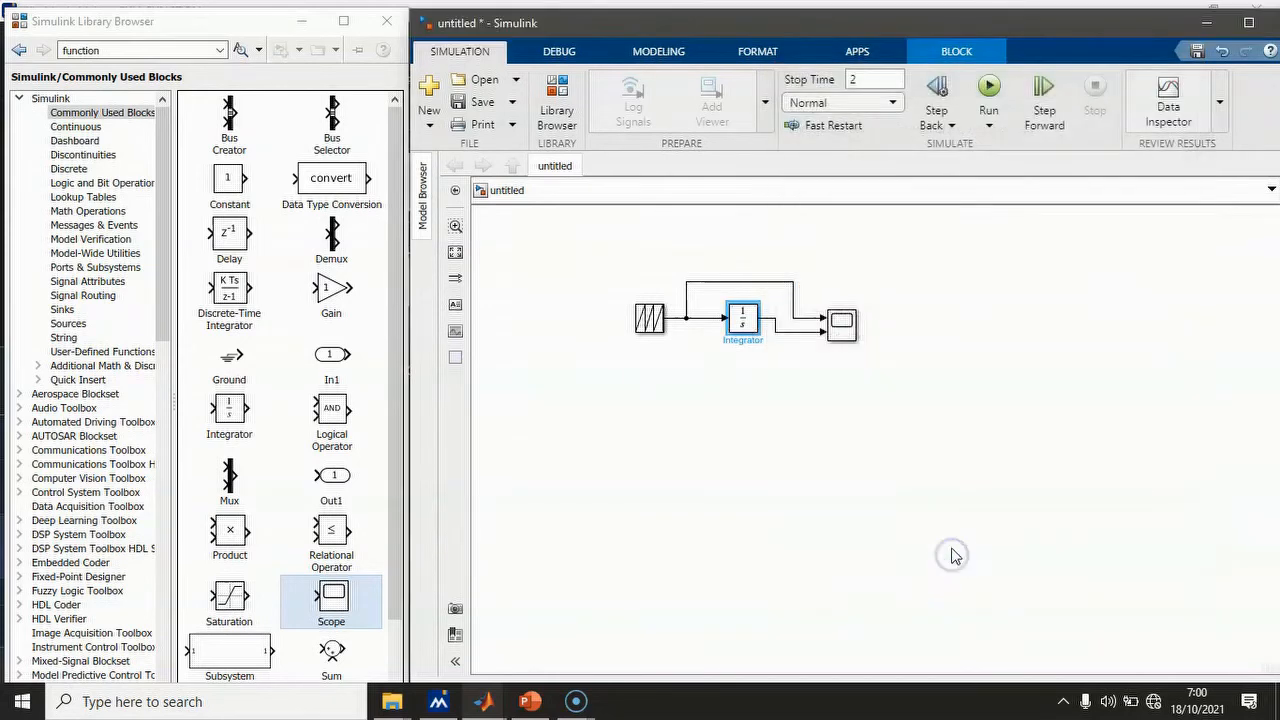
- Run the simulation and examine both signals in the Scope using a layout of two vertically stacked displays
{"action": "left_click", "coordinate": [989, 90]}
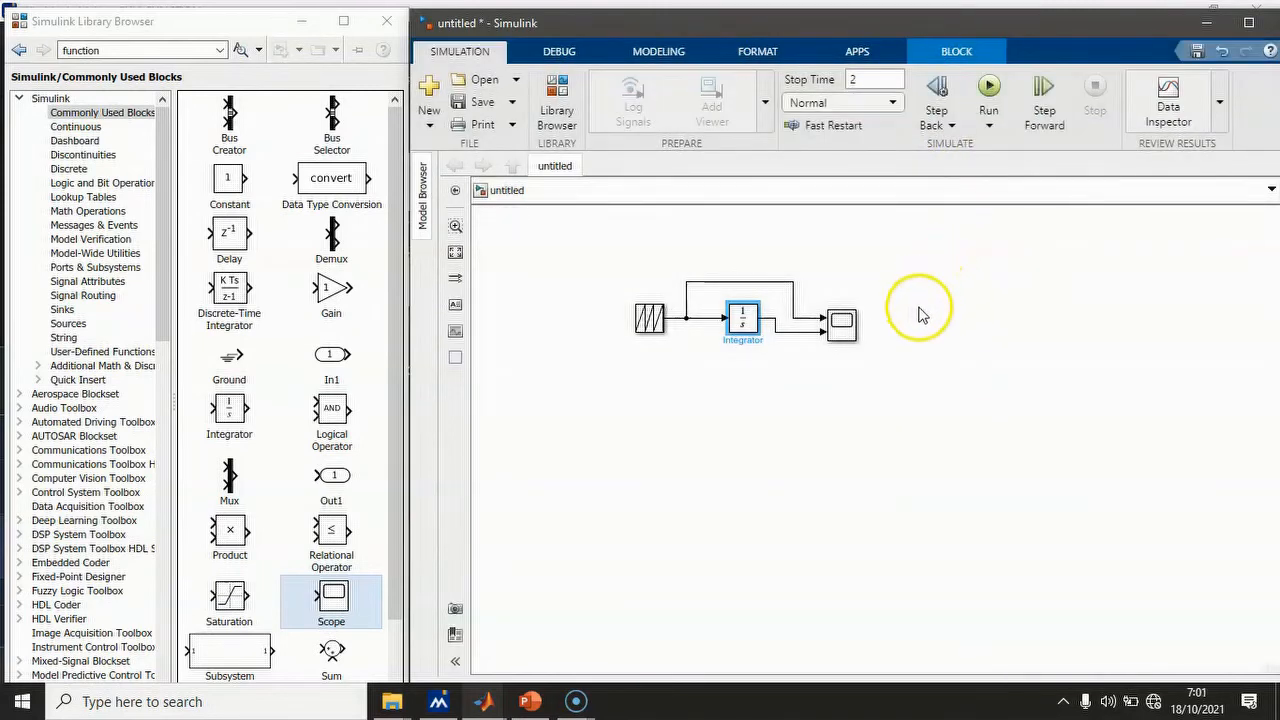
{"action": "double_click", "coordinate": [848, 333]}
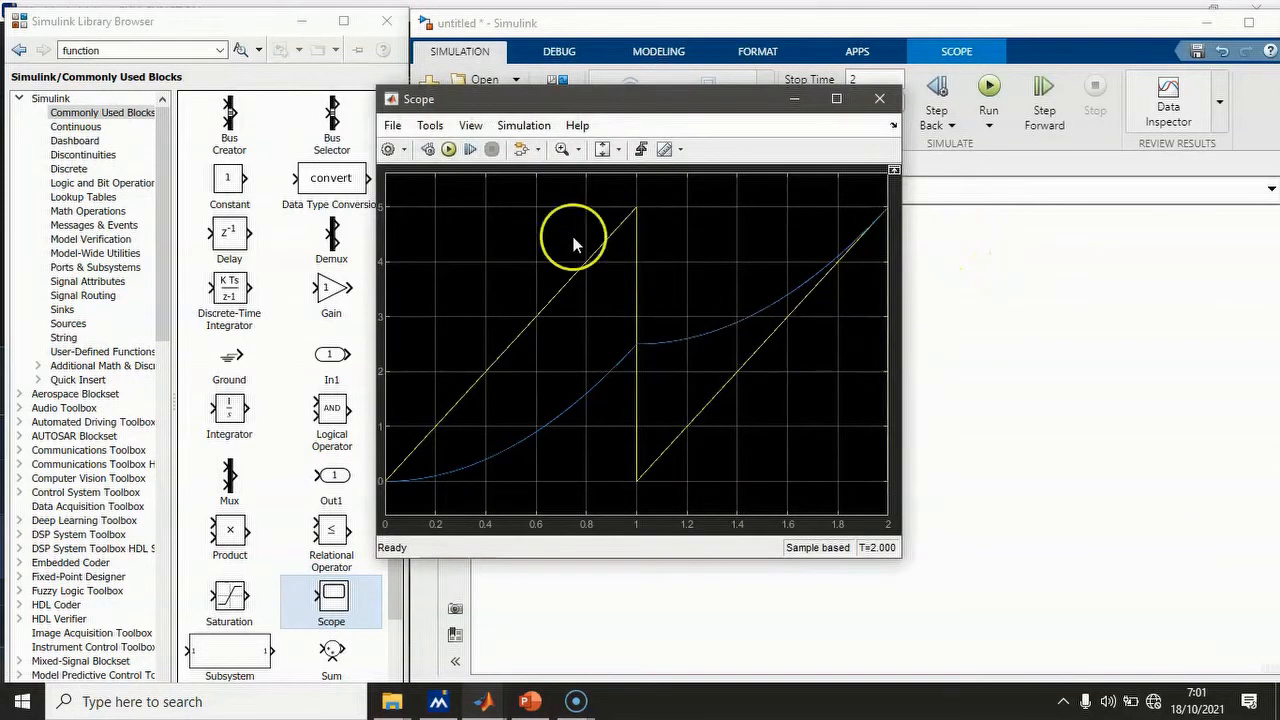
{"action": "left_click", "coordinate": [471, 127]}
{"action": "left_click", "coordinate": [500, 150]}
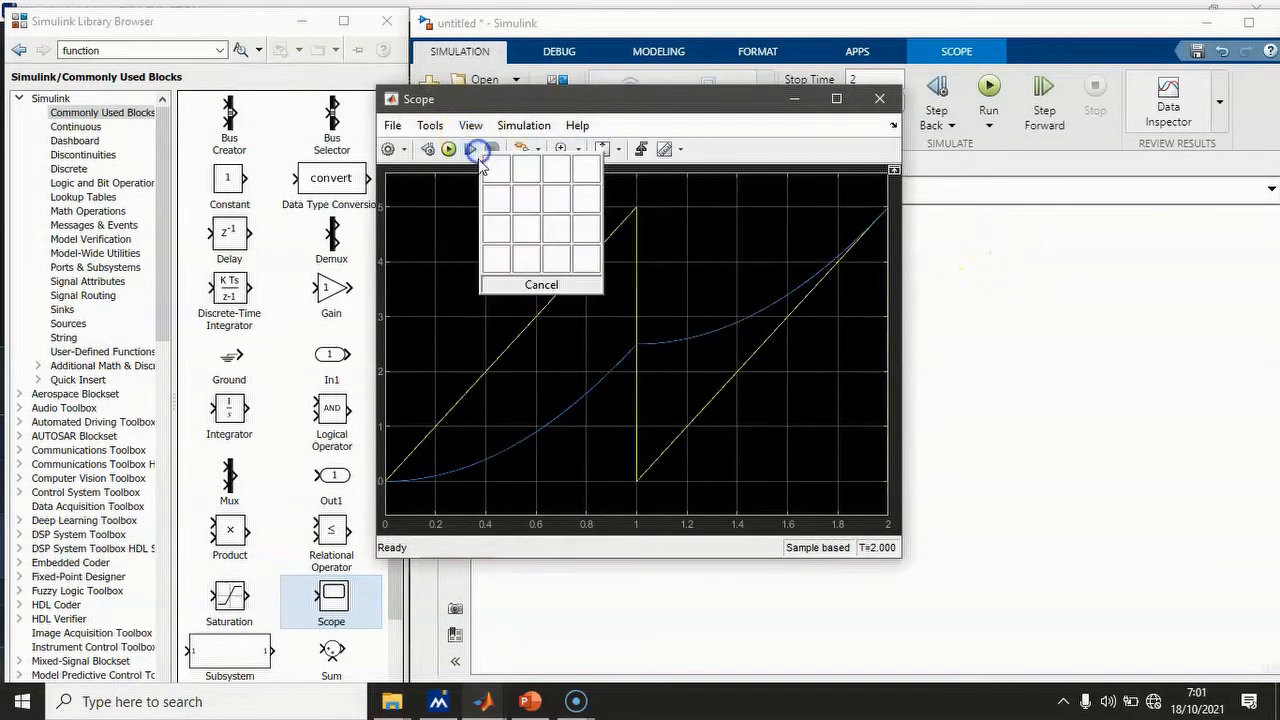
{"action": "left_click", "coordinate": [499, 200]}
{"action": "left_click", "coordinate": [669, 263]}
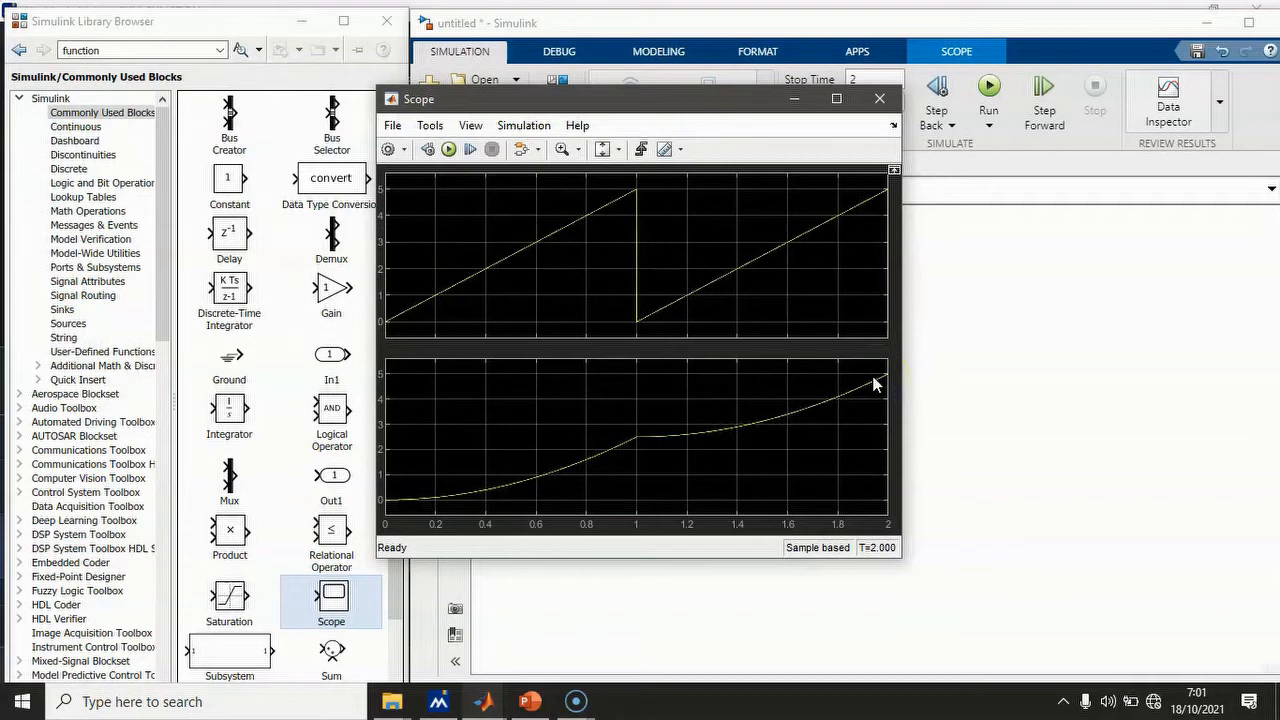
{"action": "left_click", "coordinate": [878, 102]}
- Move the Repeating Sequence block farther from the Integrator and add a Discrete-Time Integrator block below the Integrator
{"action": "left_click", "coordinate": [613, 330]}
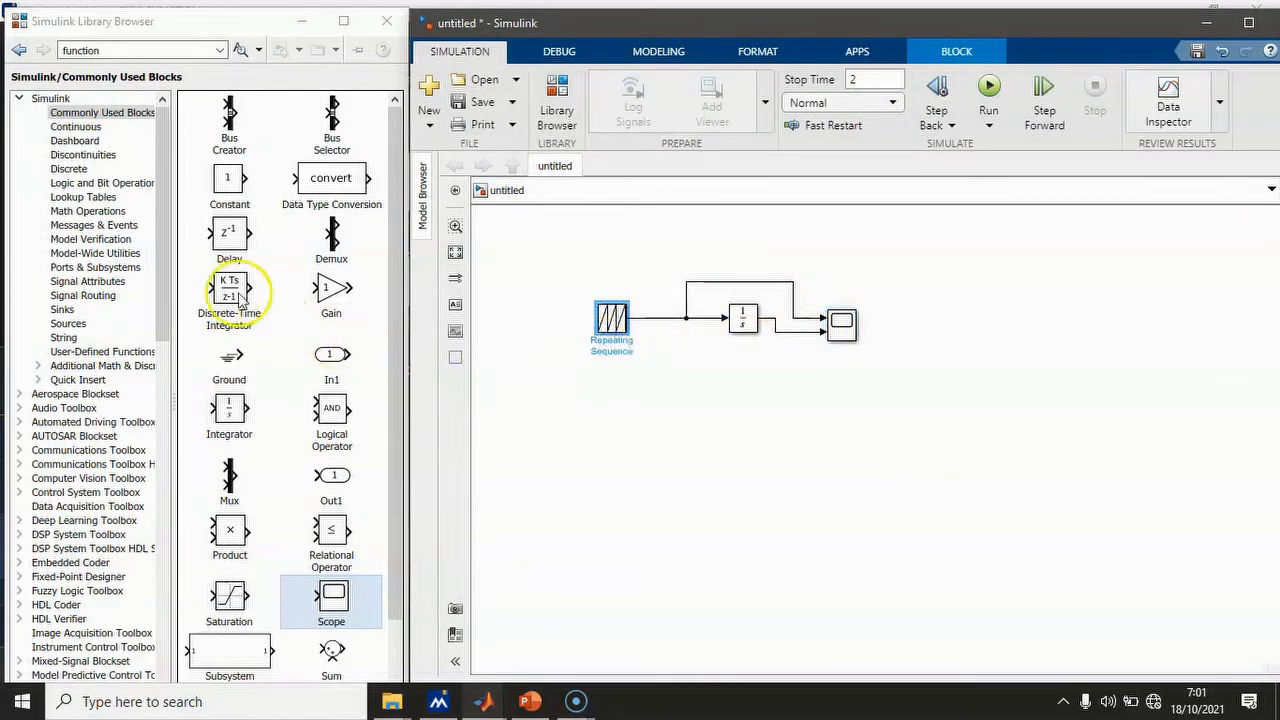
{"action": "left_click", "coordinate": [233, 292]}
{"action": "left_click_drag", "start_coordinate": [405, 374], "coordinate": [751, 390]}
- Set the Discrete-Time Integrator's sample time to 1e-3
{"action": "double_click", "coordinate": [749, 386]}
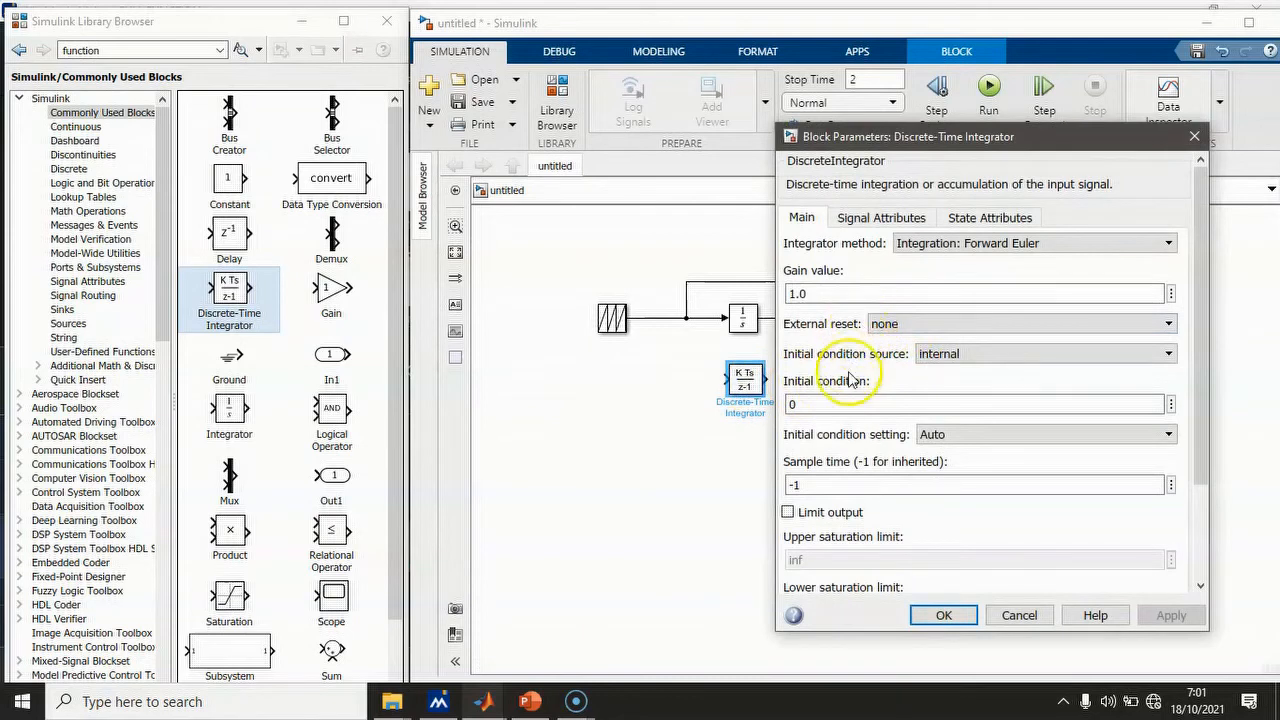
{"action": "double_click", "coordinate": [811, 487]}
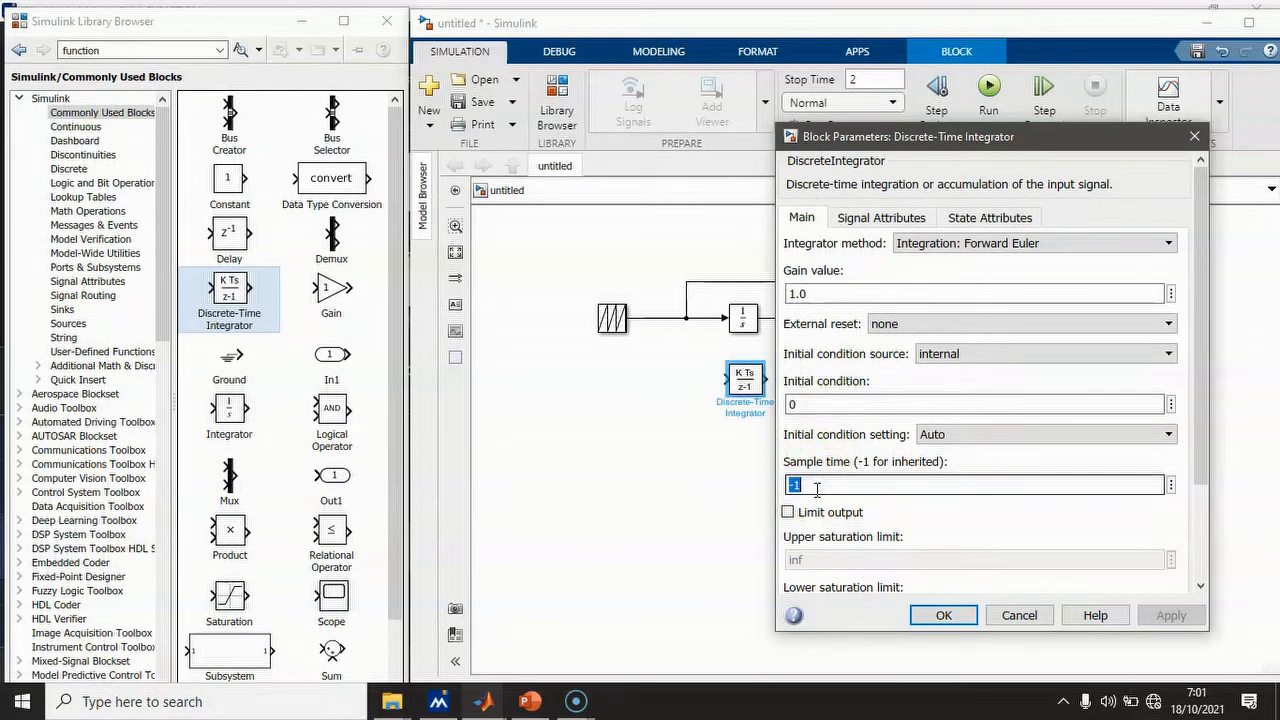
{"action": "type", "text": "1e"}
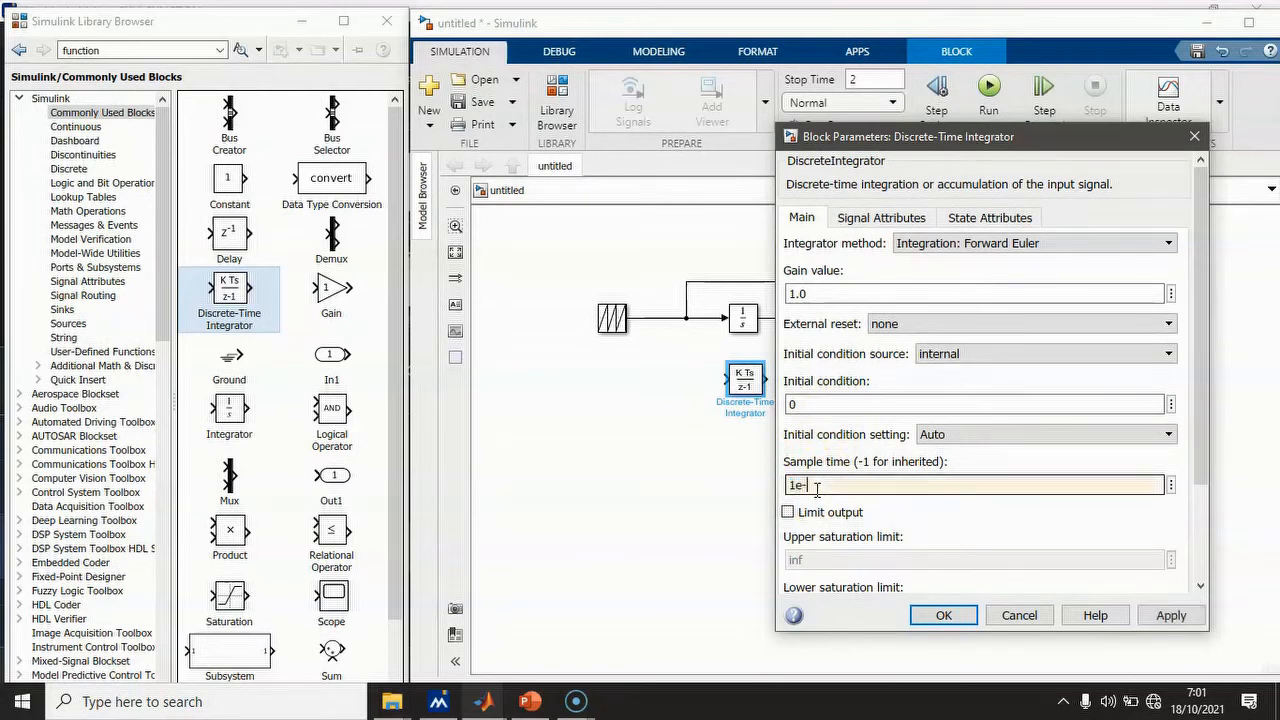
{"action": "type", "text": "-3"}
{"action": "left_click", "coordinate": [1168, 616]}
{"action": "left_click", "coordinate": [967, 621]}
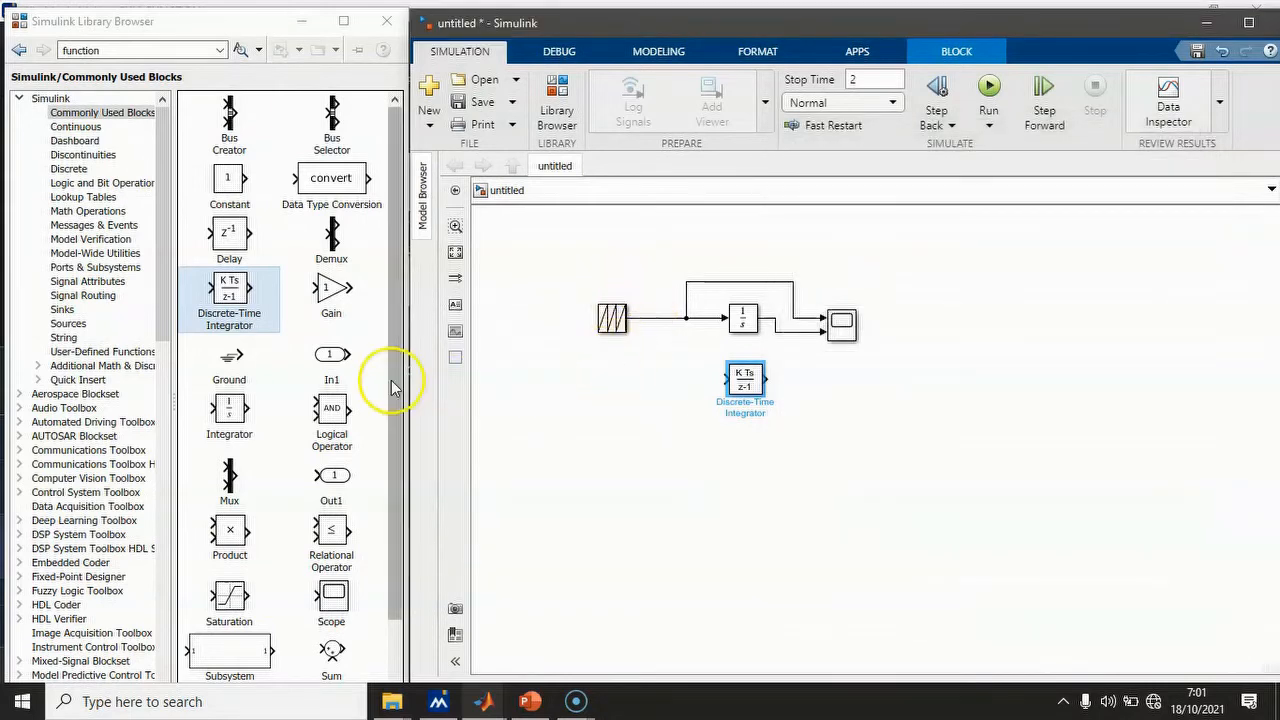
- Check the time and output values of the Repeating Sequence block
{"action": "double_click", "coordinate": [611, 318]}
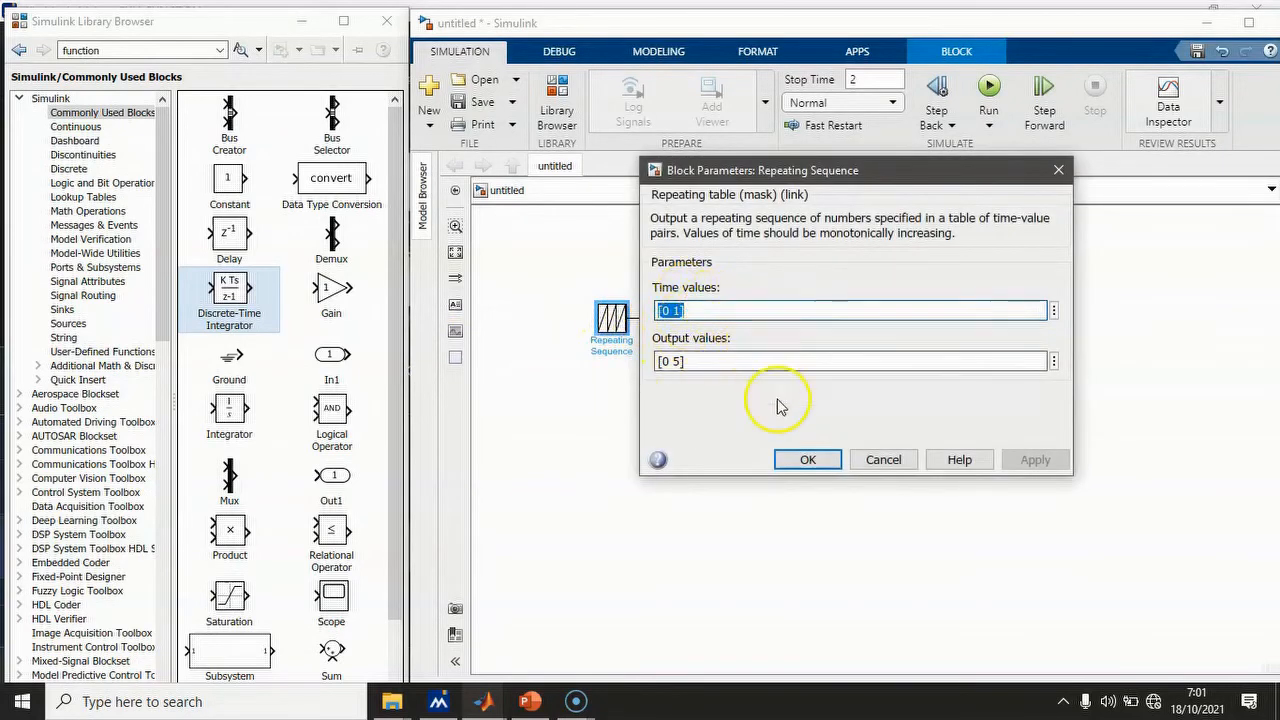
{"action": "left_click", "coordinate": [805, 460]}
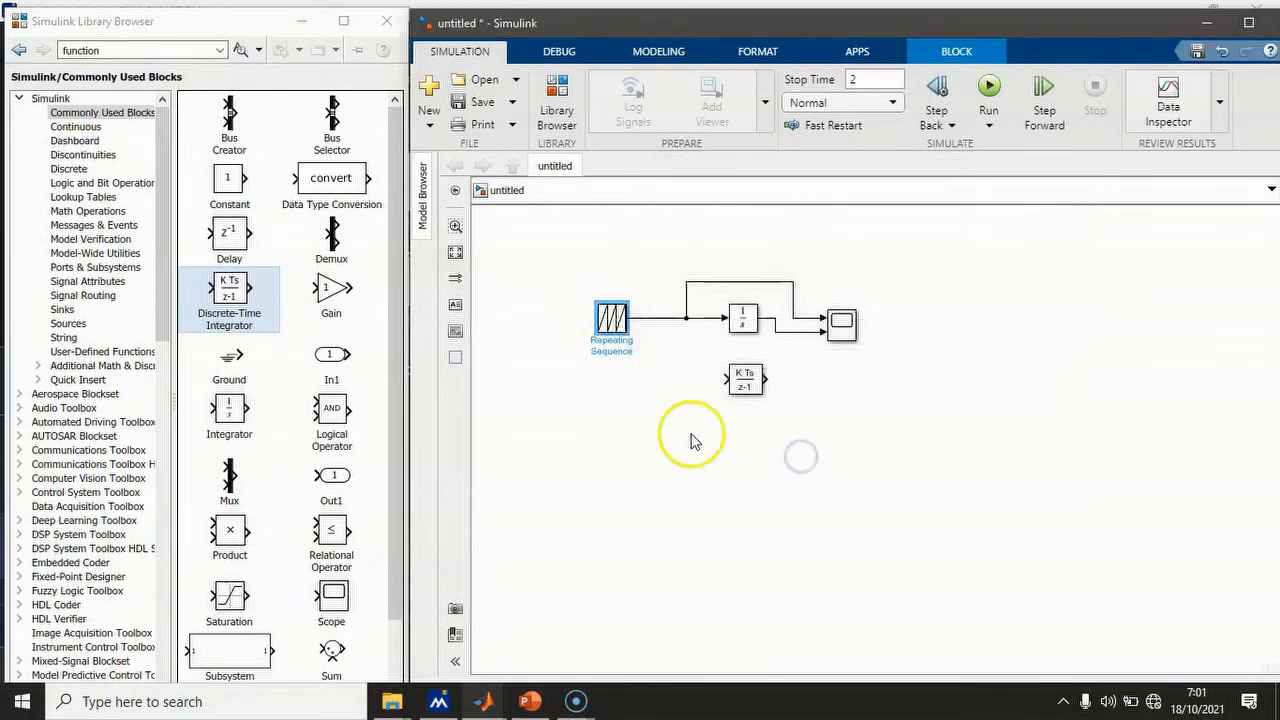
- Search the library for "order", add a Zero-Order Hold before the Discrete-Time Integrator, and feed it from the Repeating Sequence signal, moving that source block farther away
{"action": "double_click", "coordinate": [90, 49]}
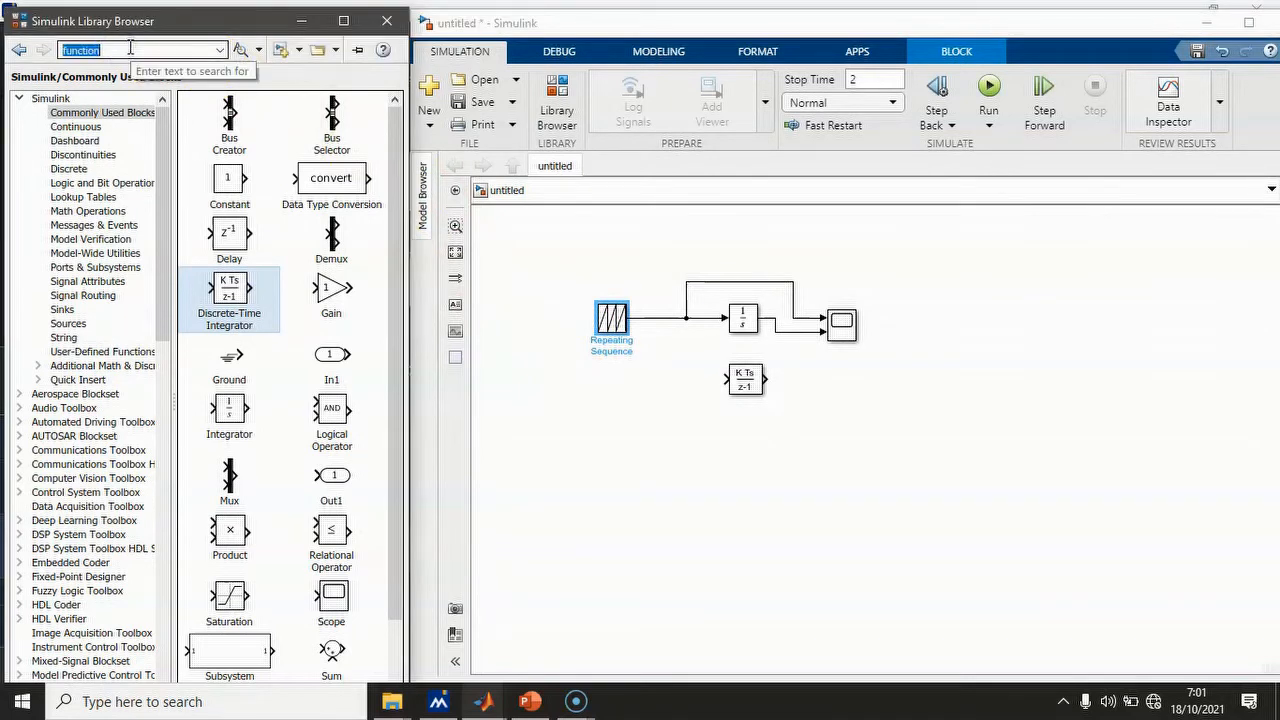
{"action": "type", "text": "order"}
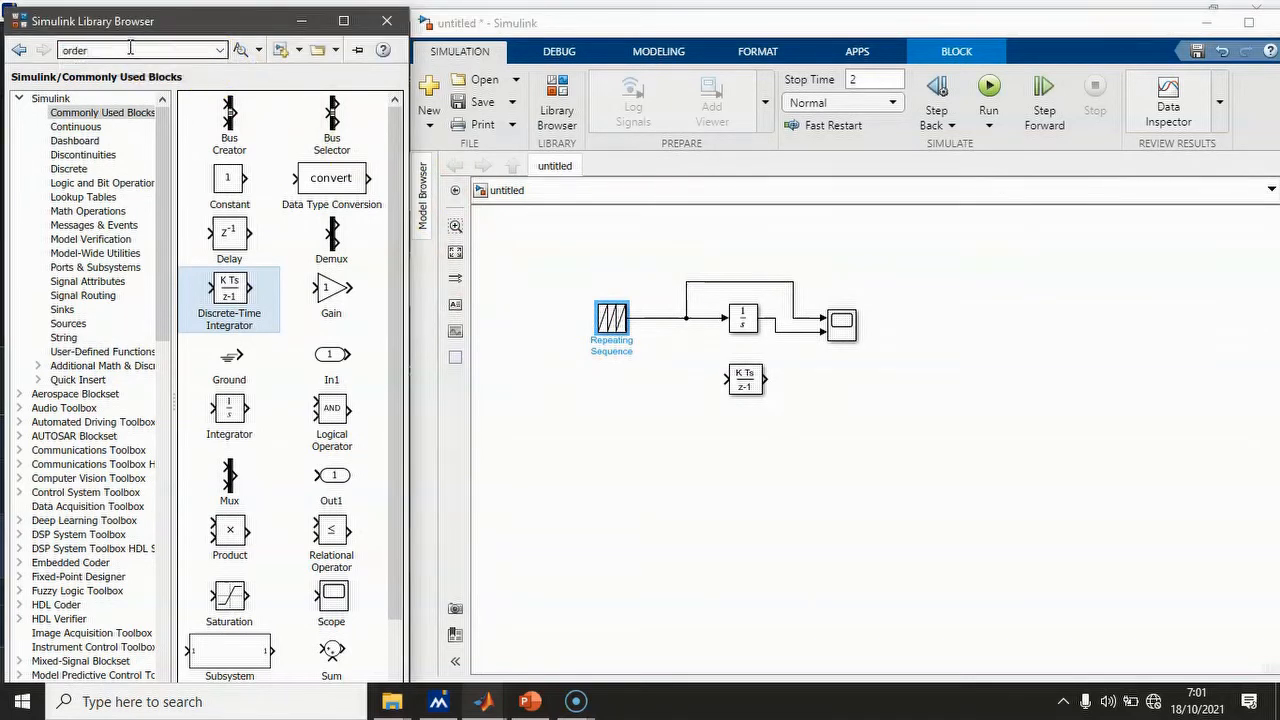
{"action": "left_click", "coordinate": [241, 52]}
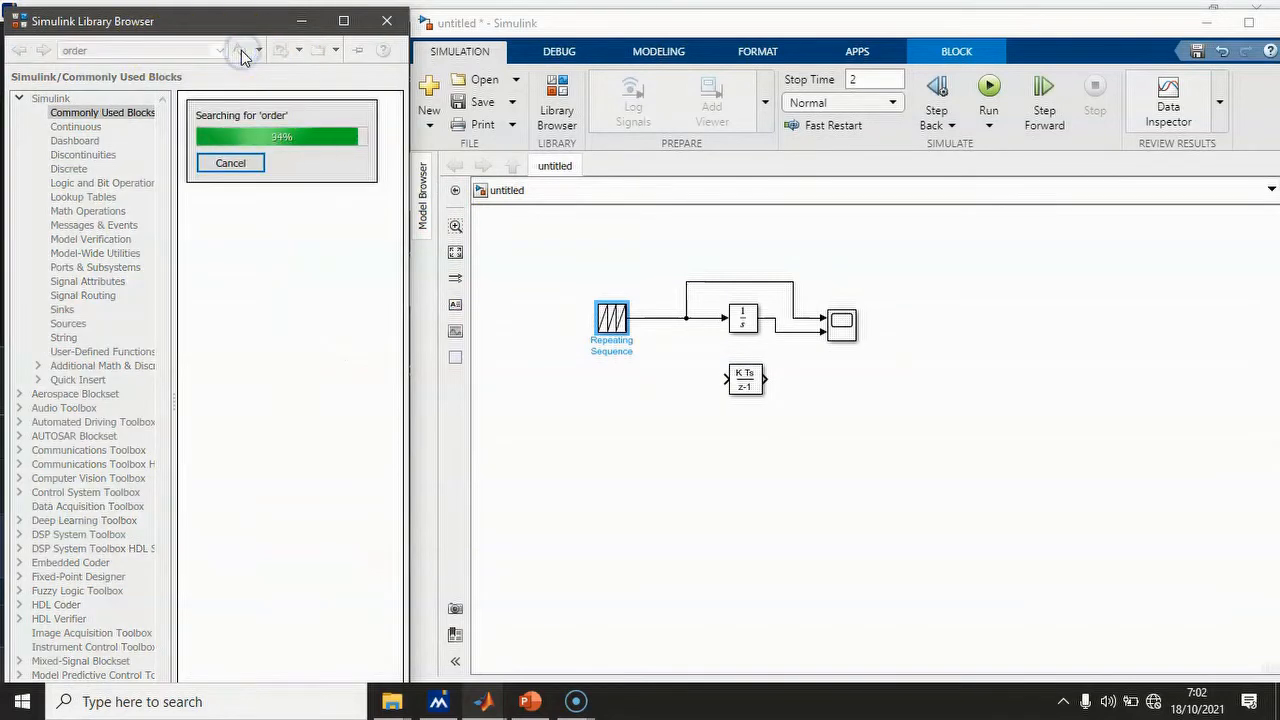
{"action": "scroll", "coordinate": [350, 258], "scroll_direction": "down", "scroll_amount": 3}
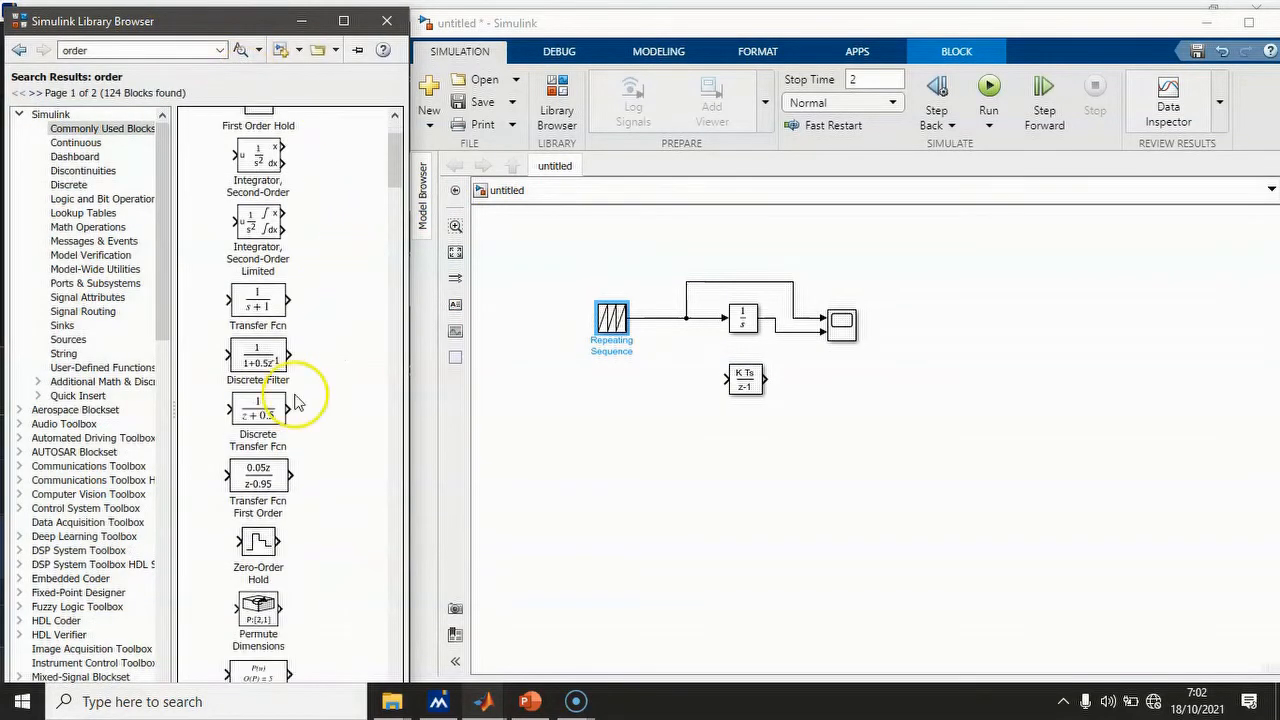
{"action": "left_click_drag", "start_coordinate": [258, 555], "coordinate": [678, 387]}
{"action": "left_click_drag", "start_coordinate": [612, 318], "coordinate": [578, 318]}
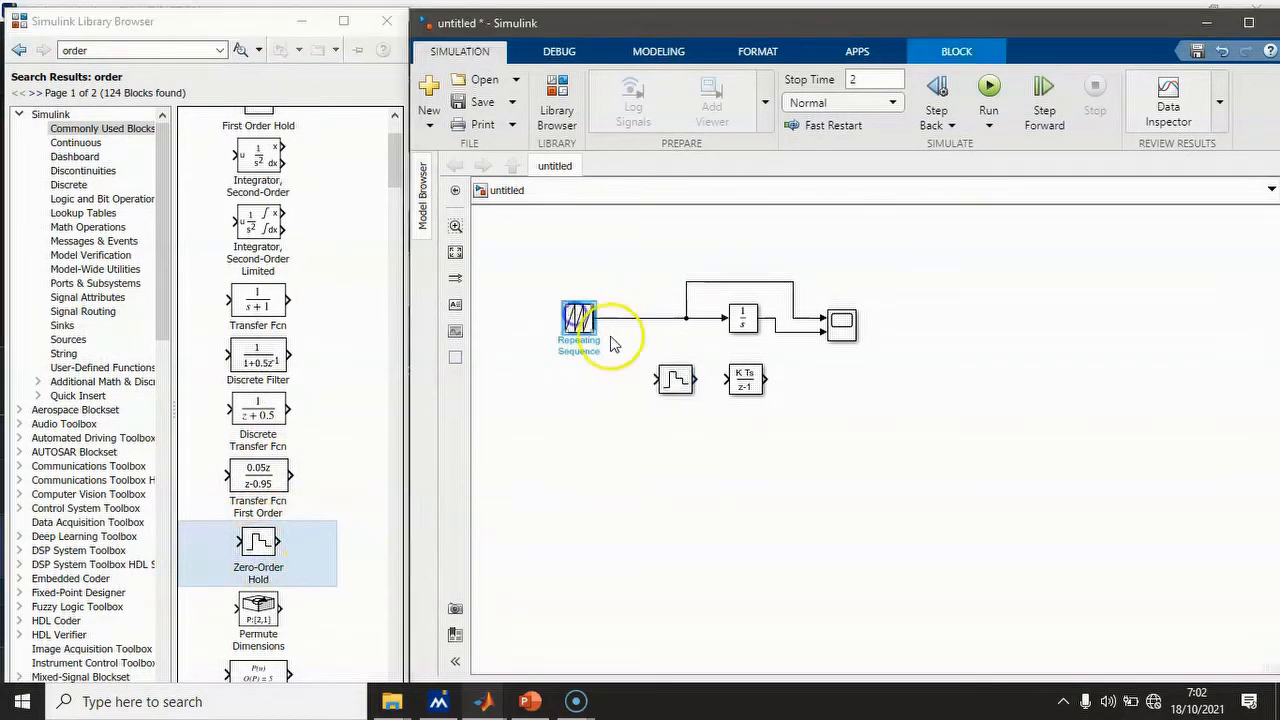
{"action": "left_click_drag", "start_coordinate": [695, 378], "coordinate": [625, 318]}
- Set the Zero-Order Hold block's sample time to 1e-3
{"action": "double_click", "coordinate": [674, 376]}
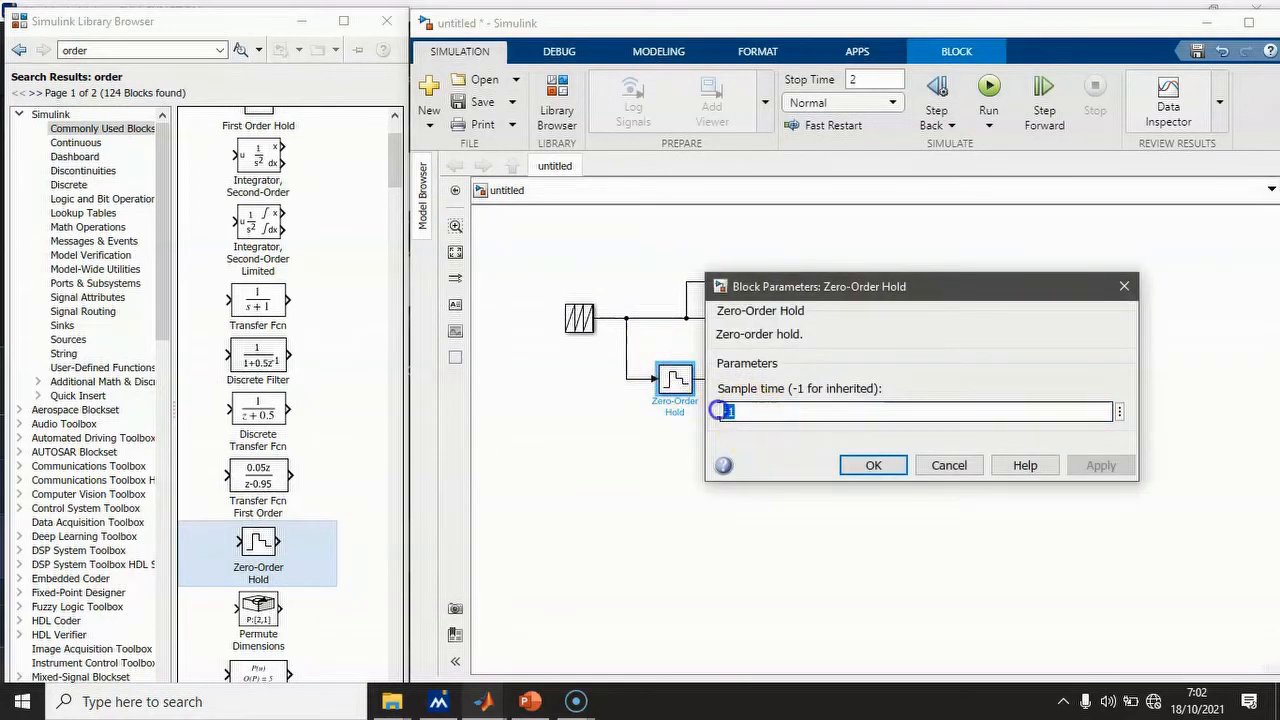
{"action": "type", "text": "1e"}
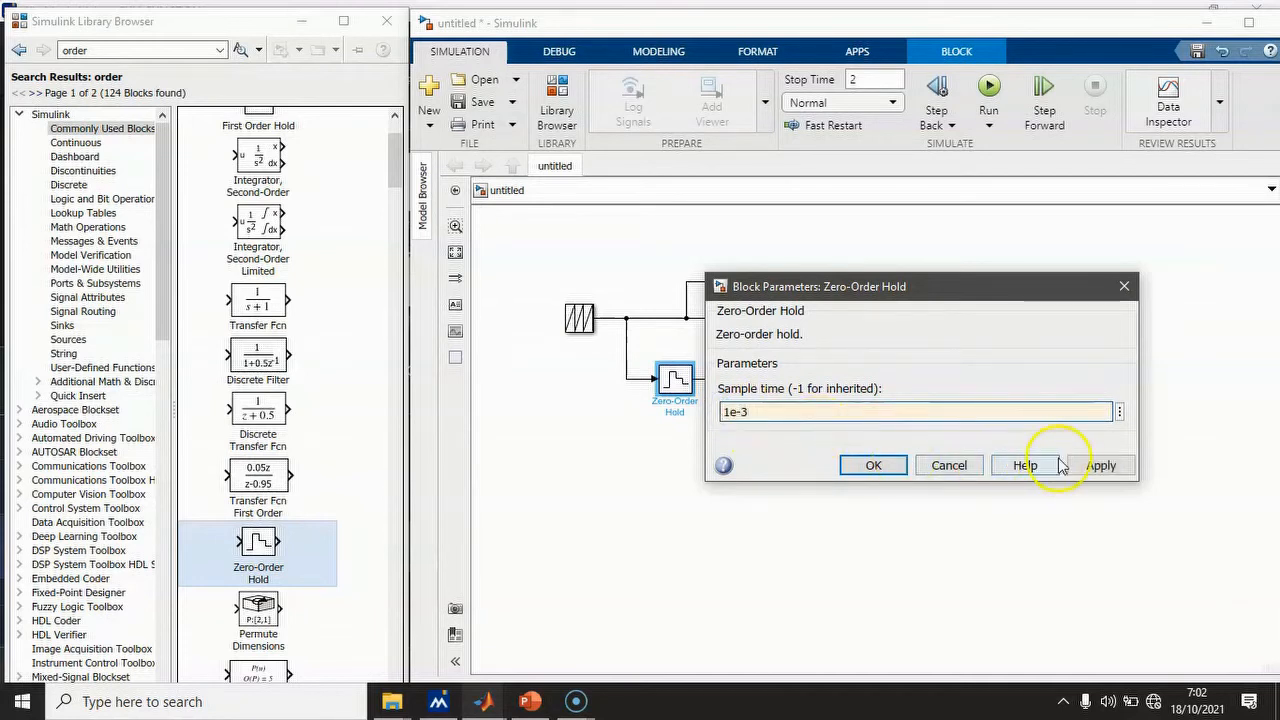
{"action": "left_click", "coordinate": [1100, 465]}
{"action": "left_click", "coordinate": [873, 466]}
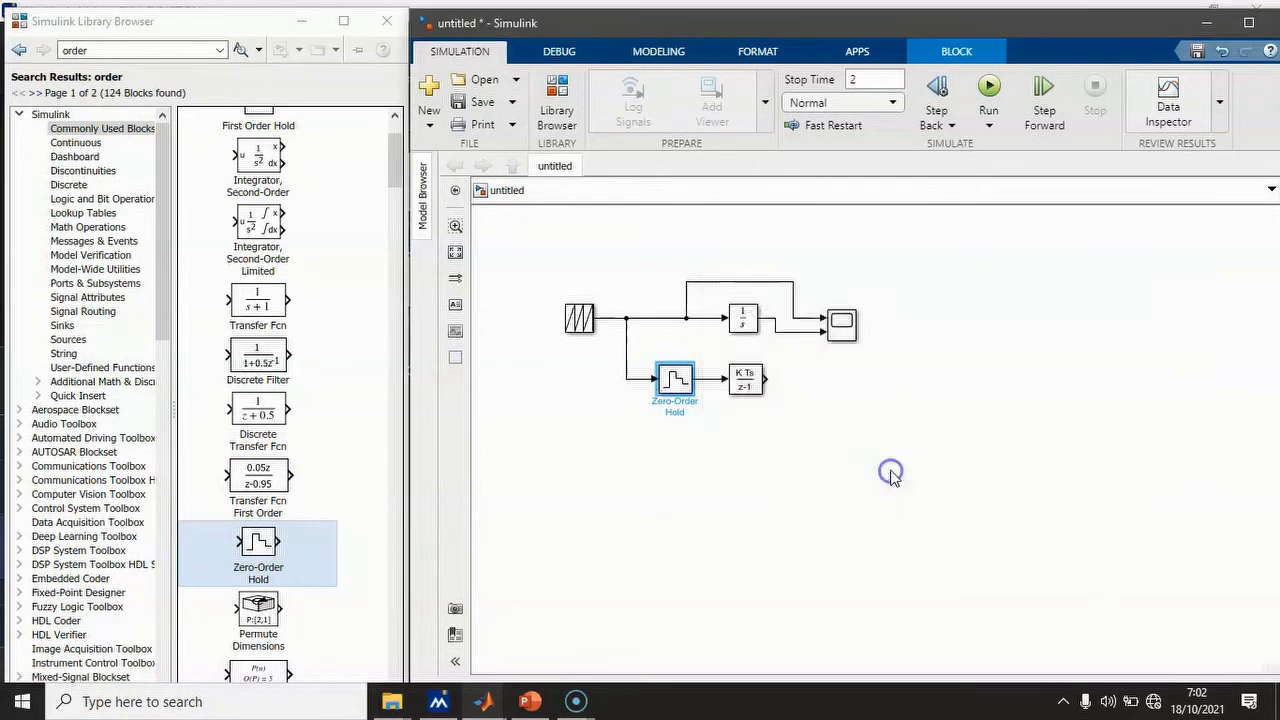
- Give the Scope three input ports, enlarging the block, and connect the Discrete-Time Integrator's output to the third port
{"action": "left_click", "coordinate": [841, 325]}
{"action": "right_click", "coordinate": [841, 325]}
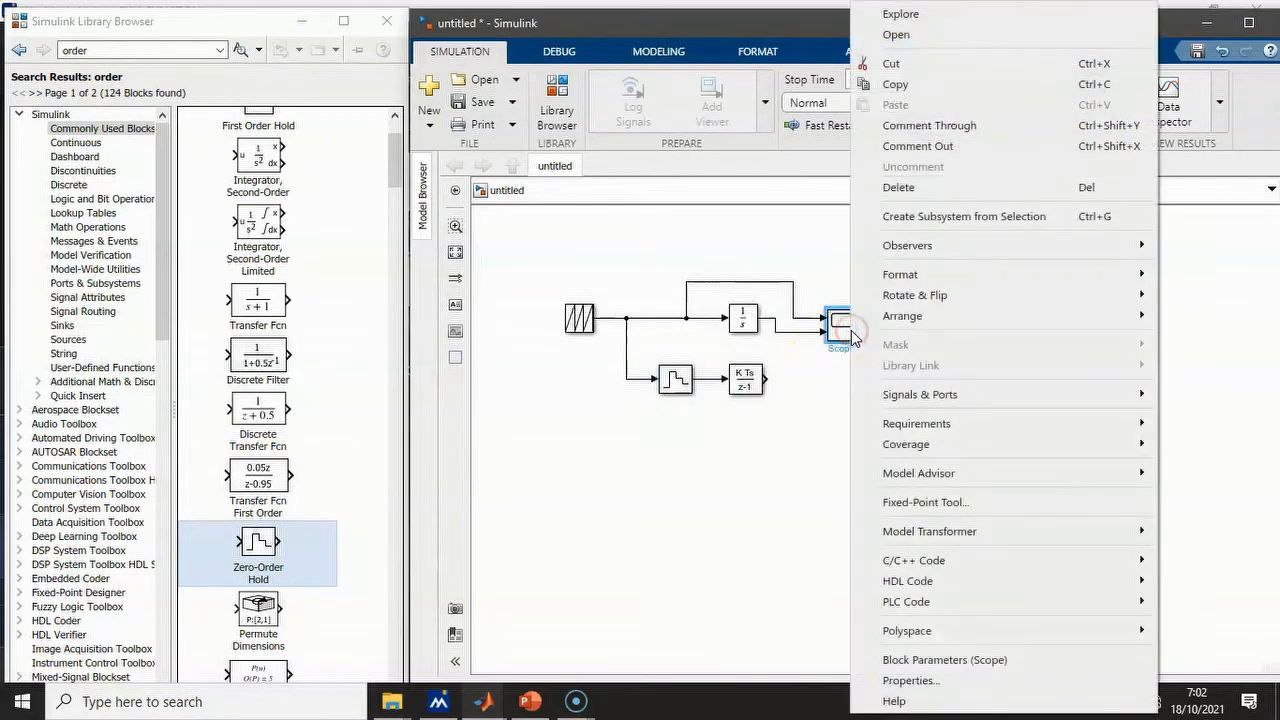
{"action": "mouse_move", "coordinate": [962, 273]}
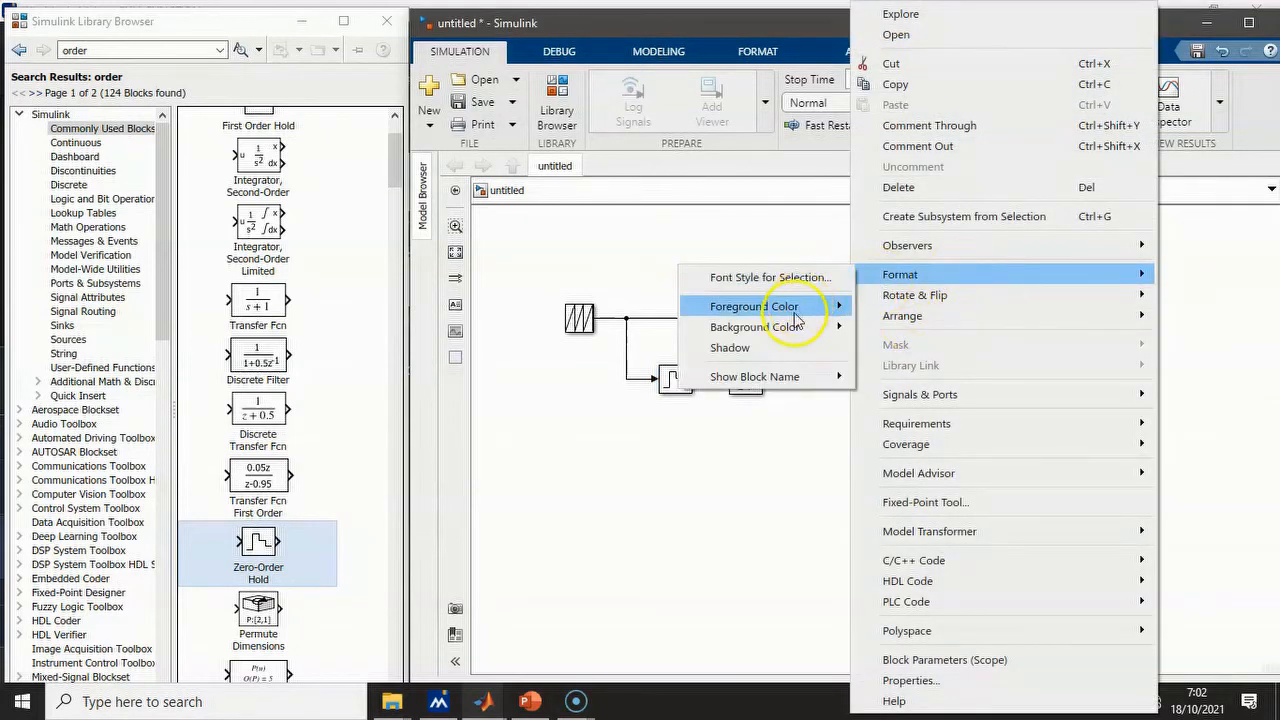
{"action": "mouse_move", "coordinate": [870, 394]}
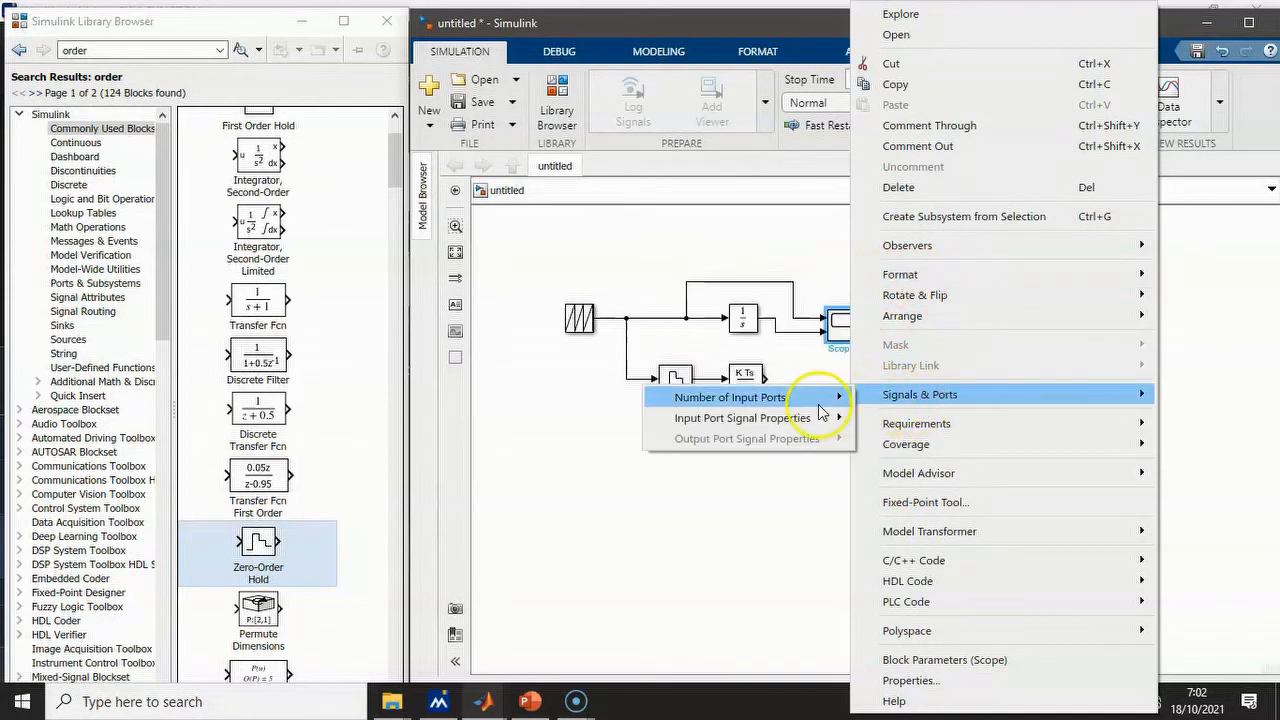
{"action": "mouse_move", "coordinate": [830, 400]}
{"action": "left_click", "coordinate": [885, 441]}
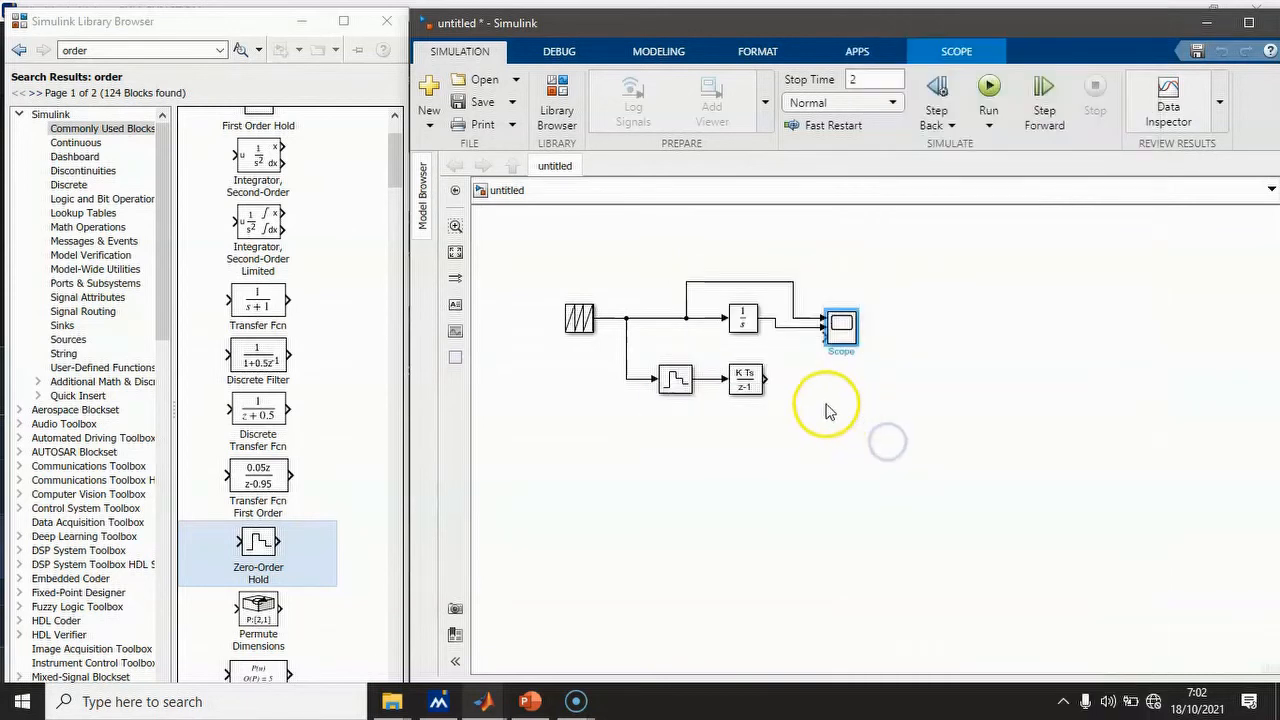
{"action": "mouse_move", "coordinate": [856, 347]}
{"action": "left_mouse_down"}
{"action": "mouse_move", "coordinate": [870, 393]}
{"action": "mouse_move", "coordinate": [856, 338]}
{"action": "left_mouse_up"}
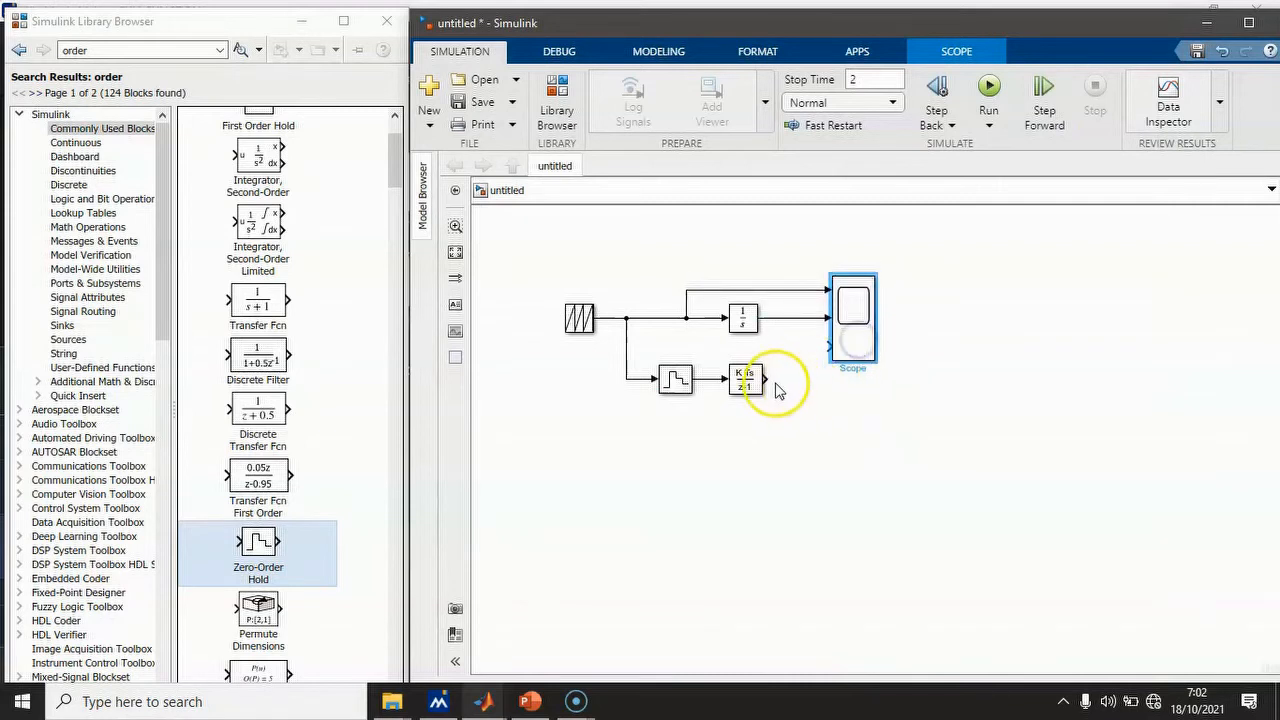
{"action": "left_click_drag", "start_coordinate": [771, 376], "coordinate": [827, 347]}
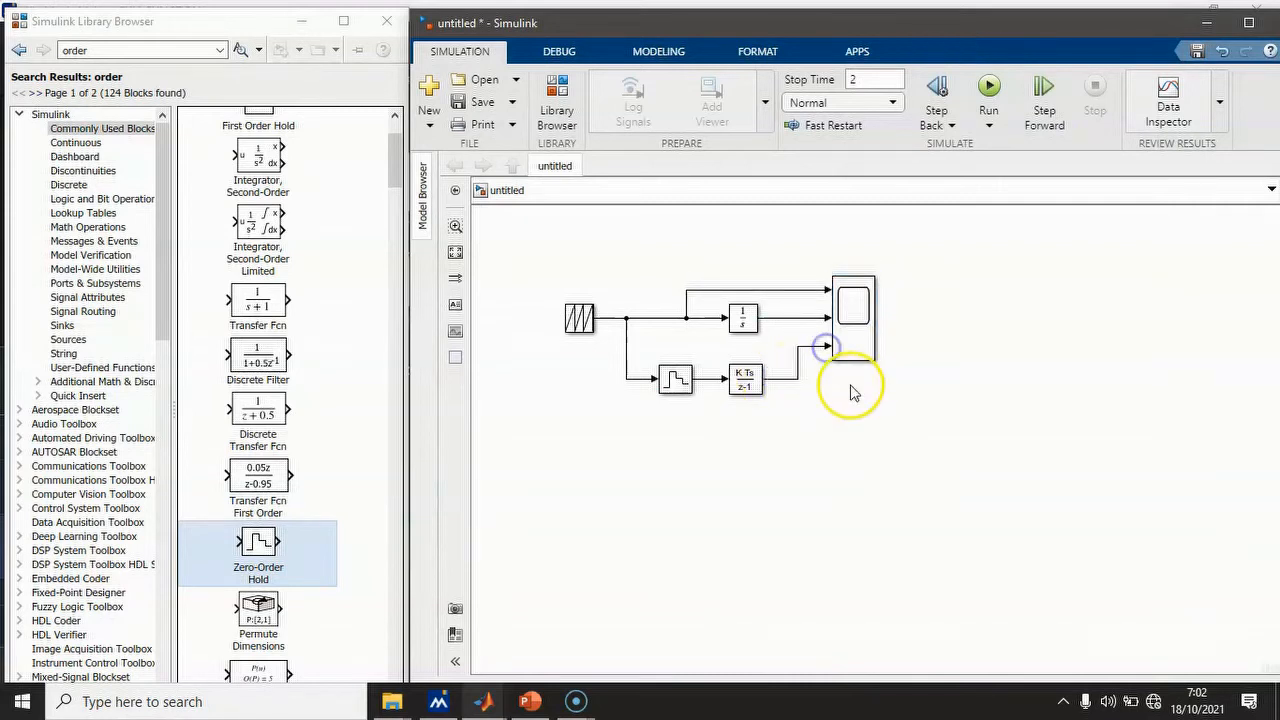
- Run the simulation and set the Scope layout to three vertically stacked displays
{"action": "left_click", "coordinate": [988, 90]}
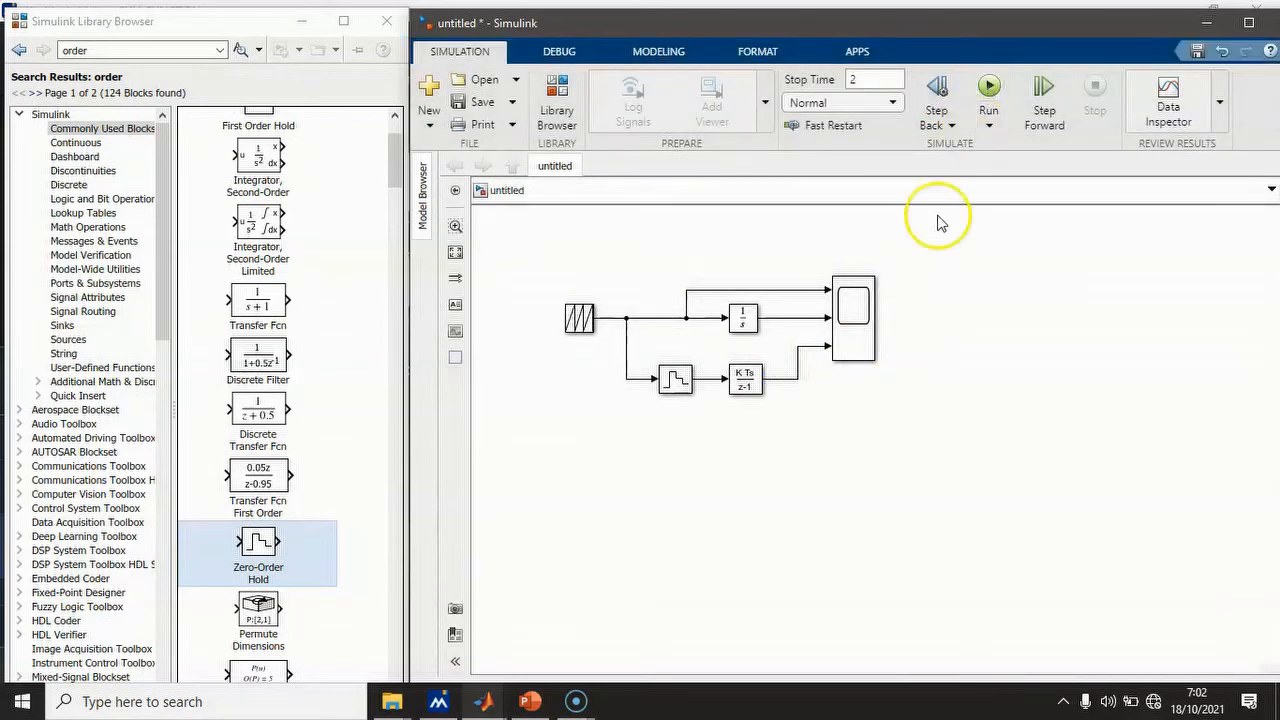
{"action": "left_click", "coordinate": [862, 347]}
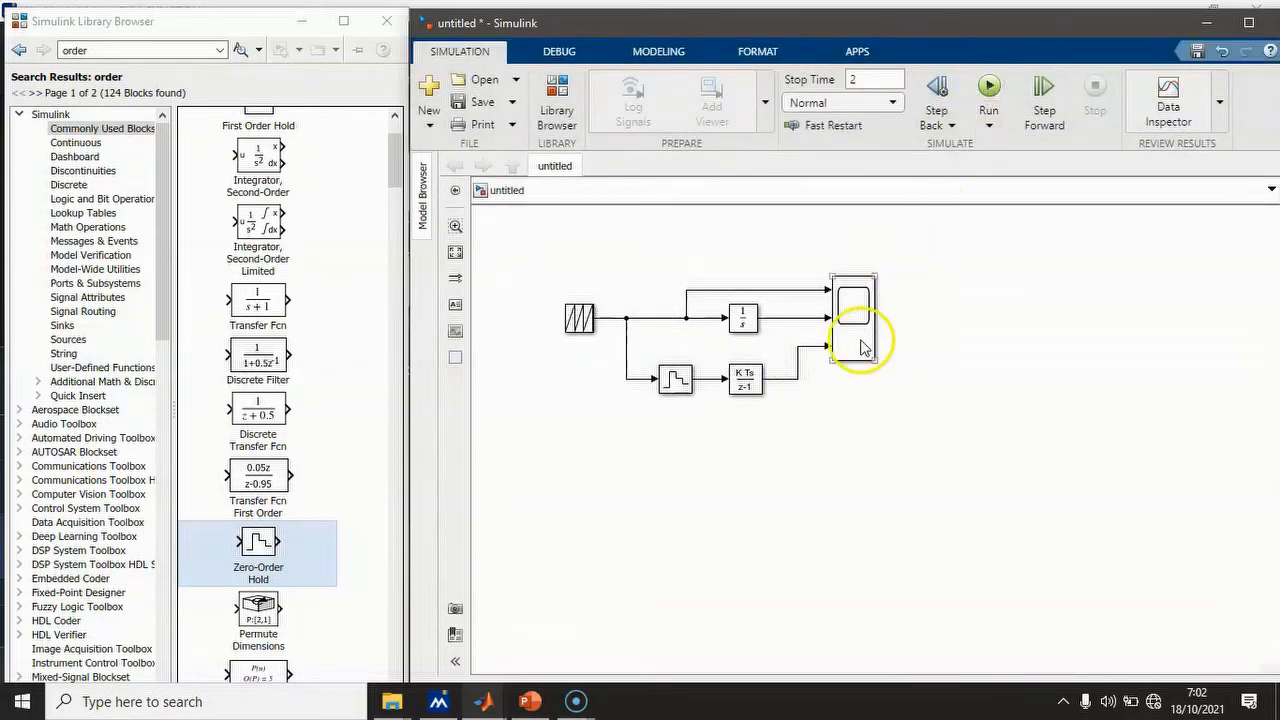
{"action": "double_click", "coordinate": [870, 336]}
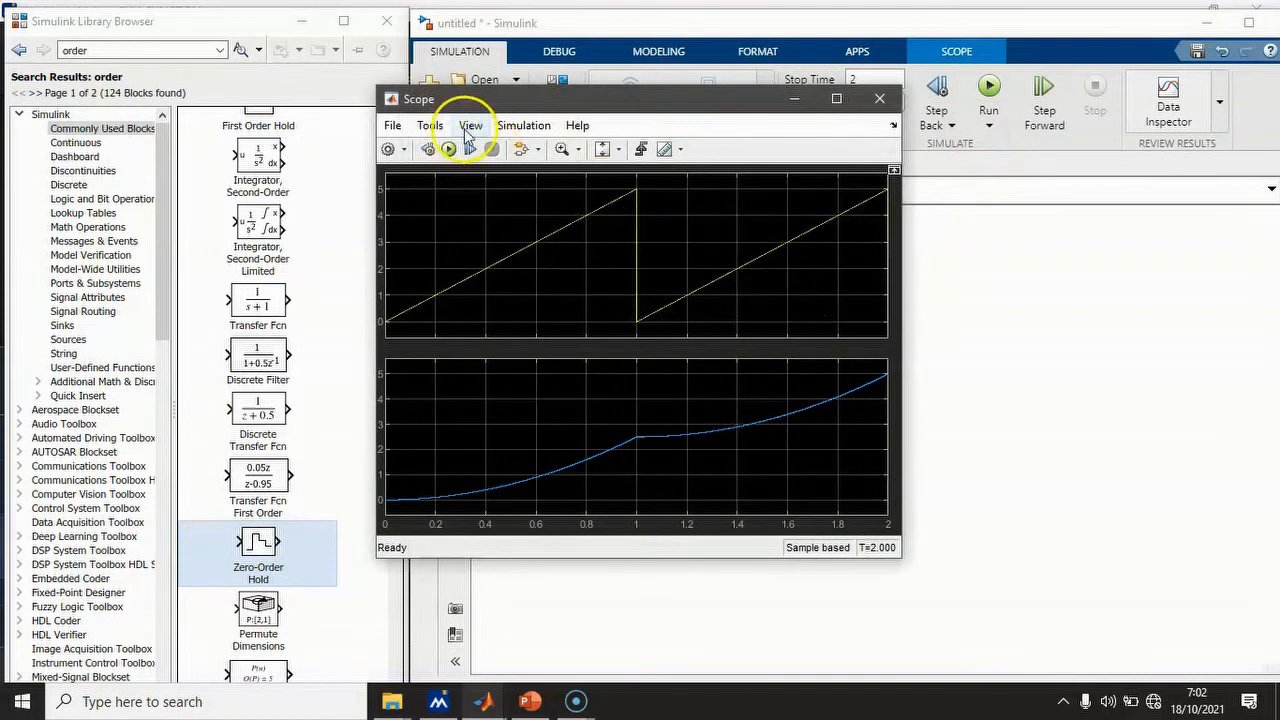
{"action": "left_click", "coordinate": [470, 125]}
{"action": "left_click", "coordinate": [495, 149]}
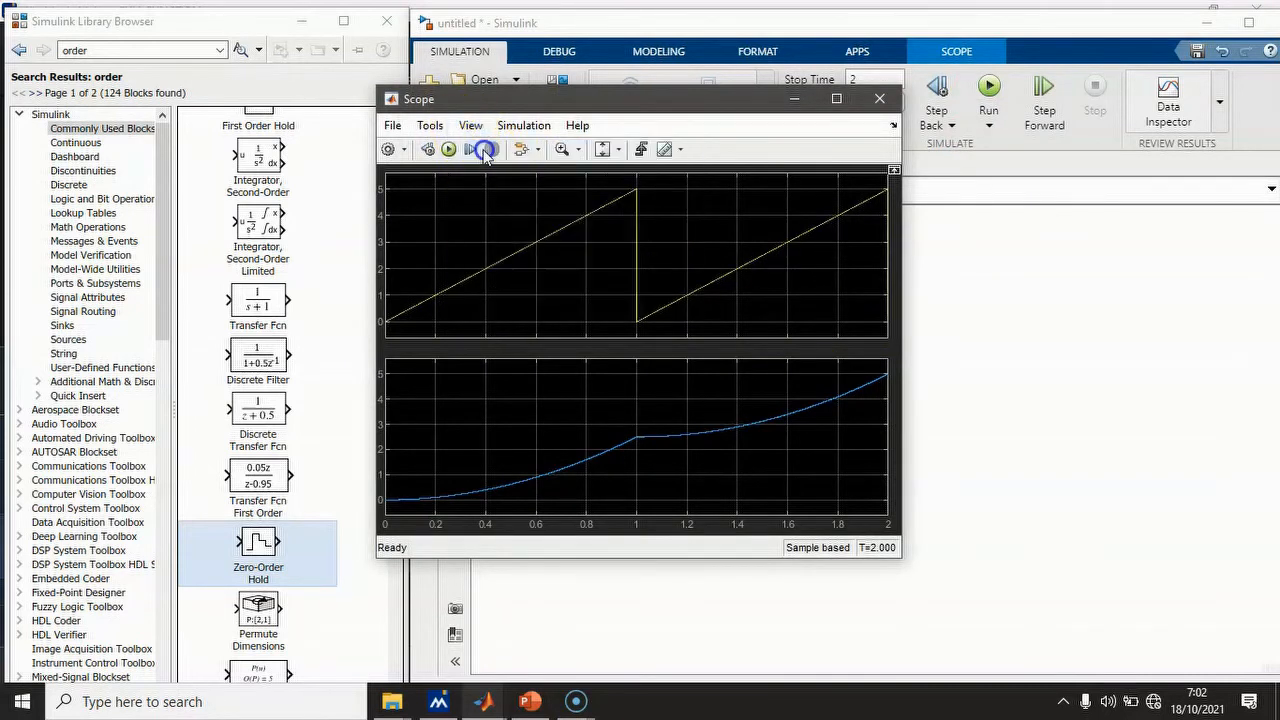
{"action": "left_click", "coordinate": [507, 230]}
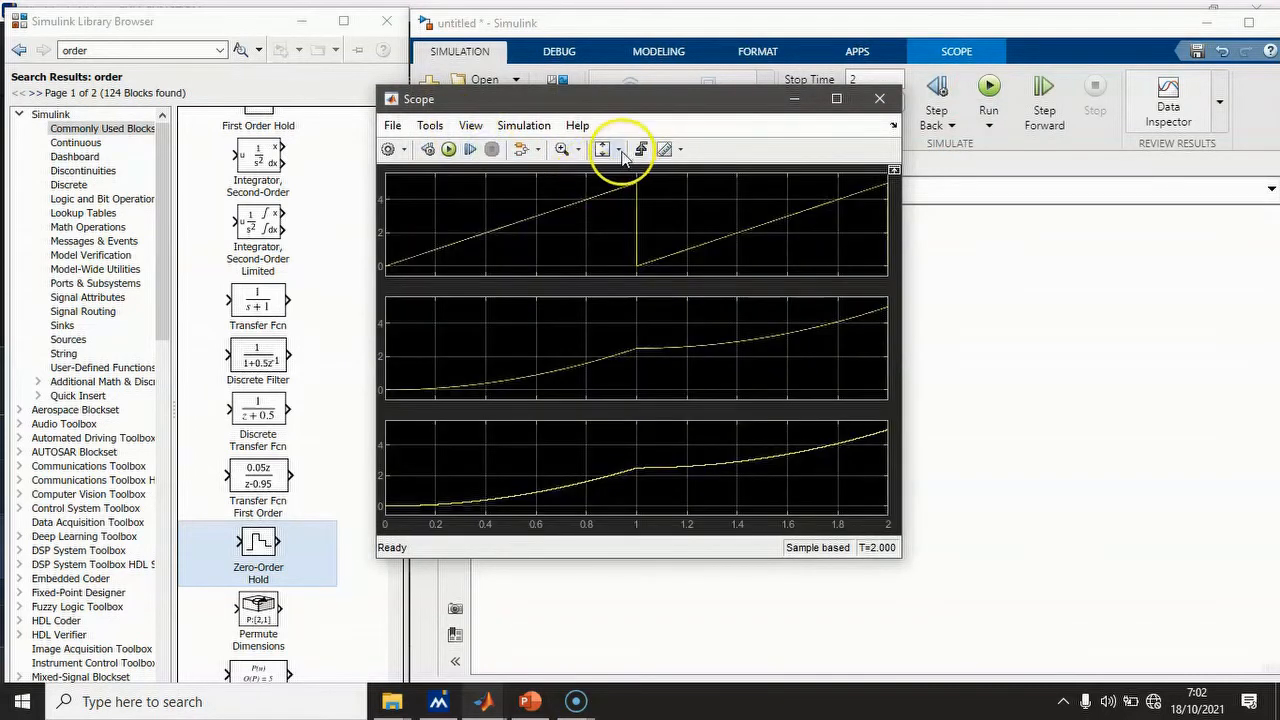
- Compare the continuous and discrete integrator curves in the Scope with their blocks in the model, then close the Scope
{"action": "left_click_drag", "start_coordinate": [675, 98], "coordinate": [1138, 125]}
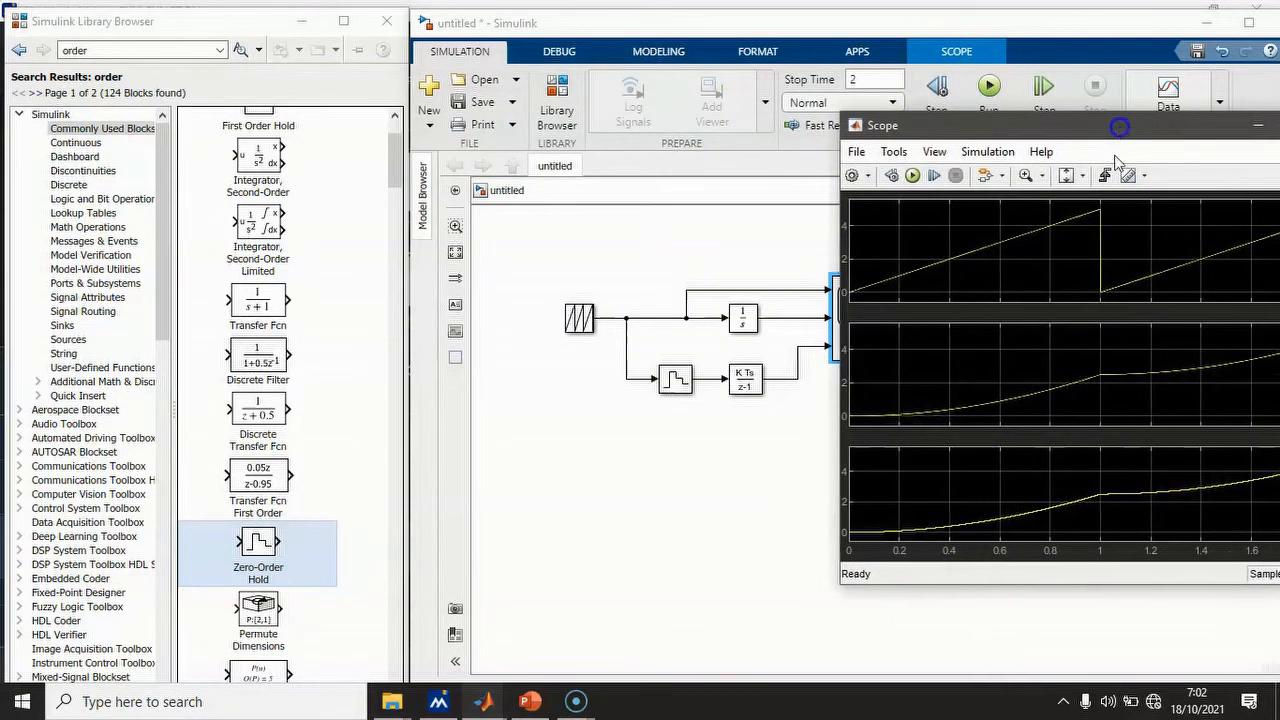
{"action": "left_click", "coordinate": [755, 317]}
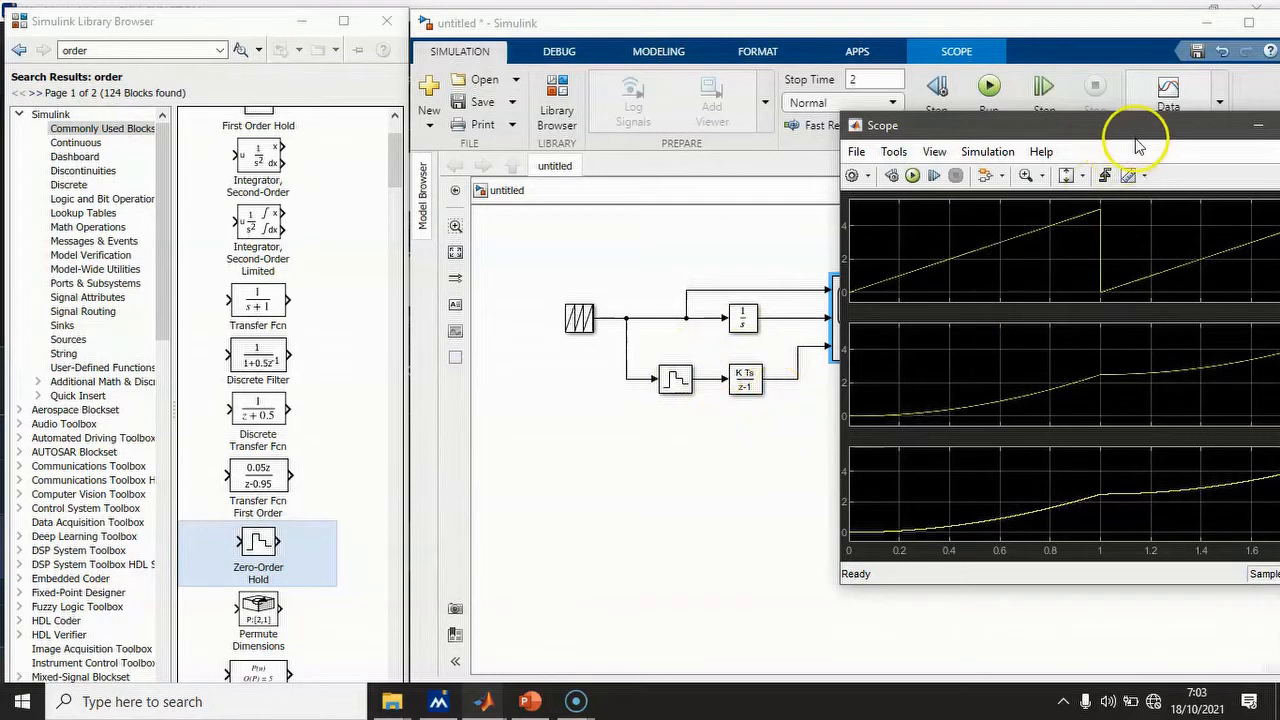
{"action": "left_click_drag", "start_coordinate": [1063, 122], "coordinate": [311, 162]}
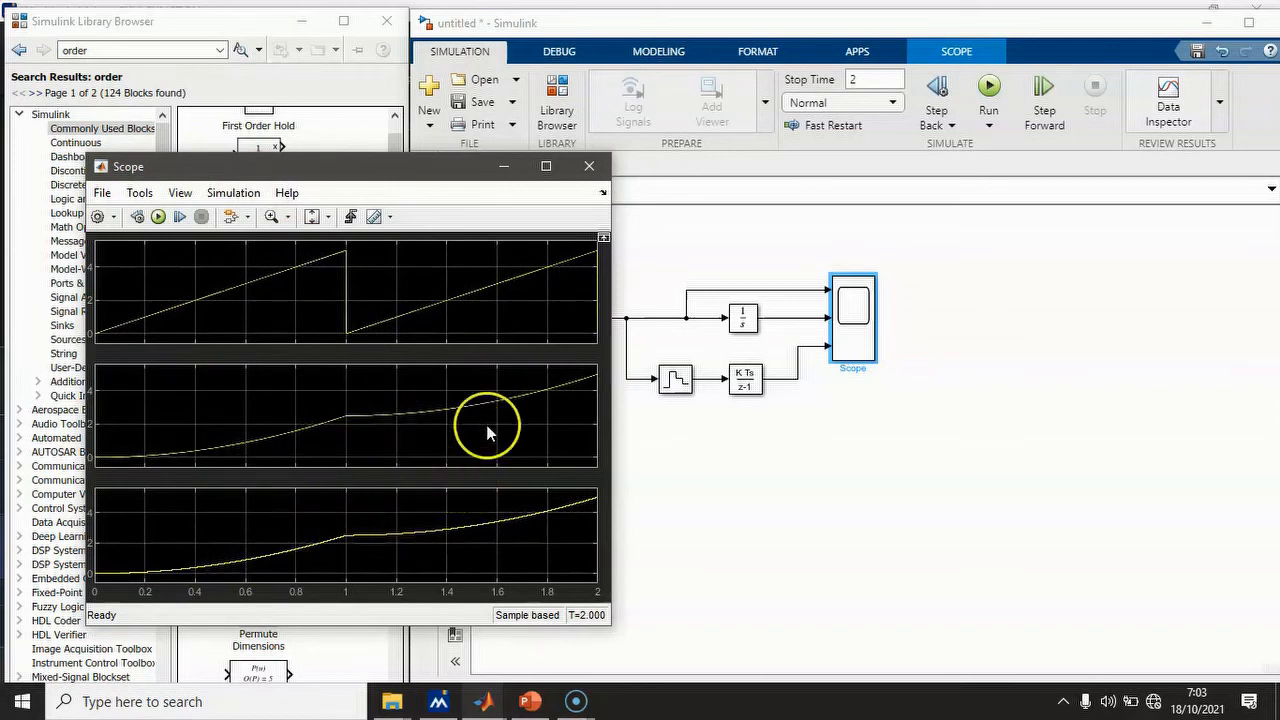
{"action": "left_click", "coordinate": [589, 167]}
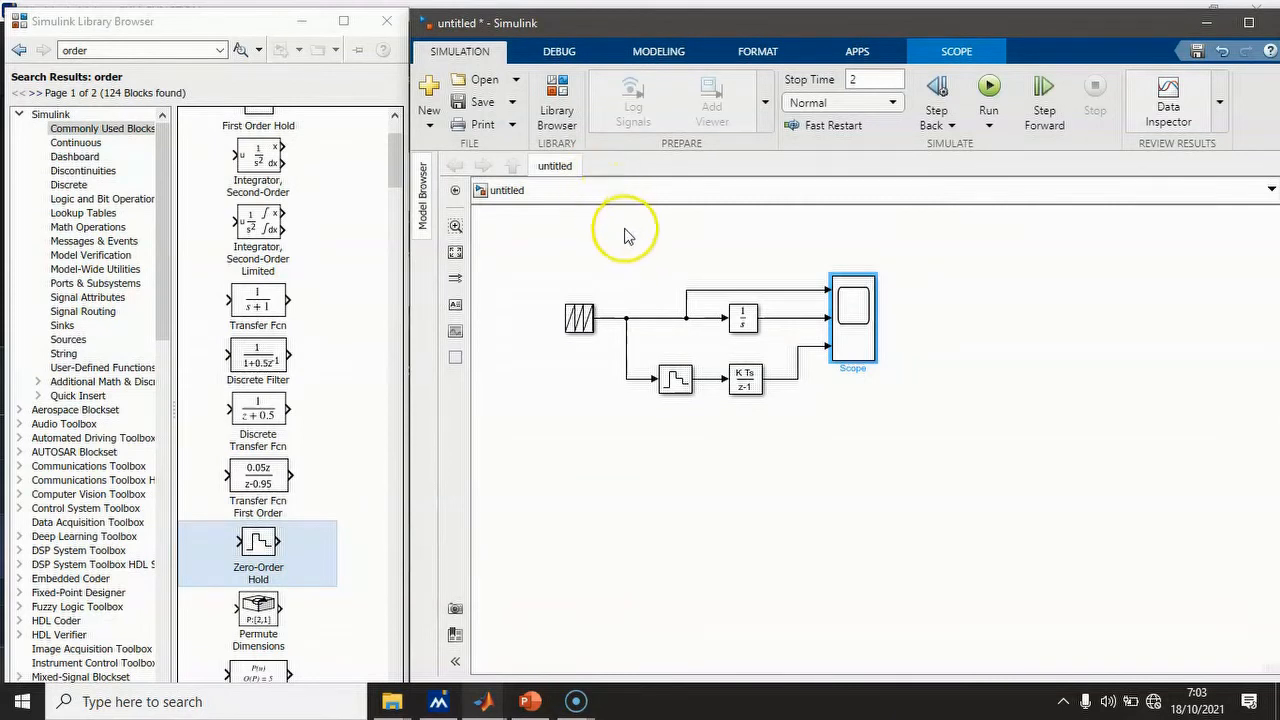
- Search the library for "derivative" and add a Derivative block below the Zero-Order Hold
{"action": "left_click", "coordinate": [578, 322]}
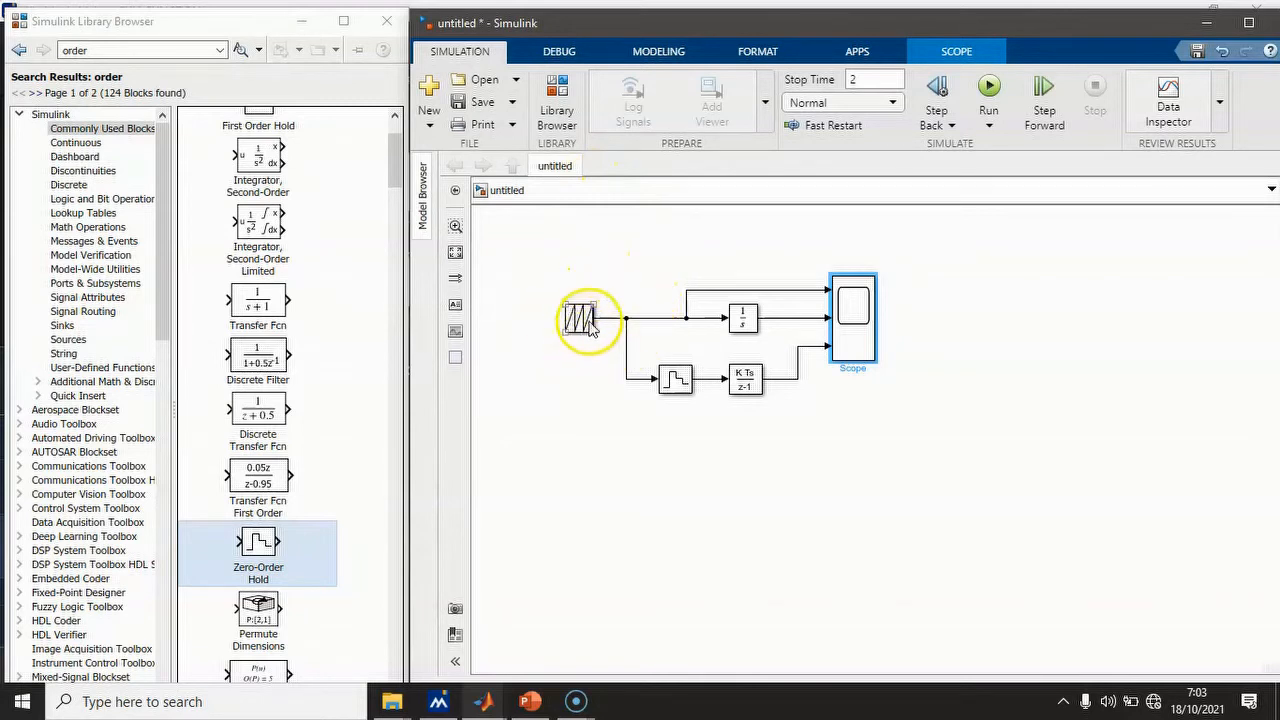
{"action": "double_click", "coordinate": [97, 55]}
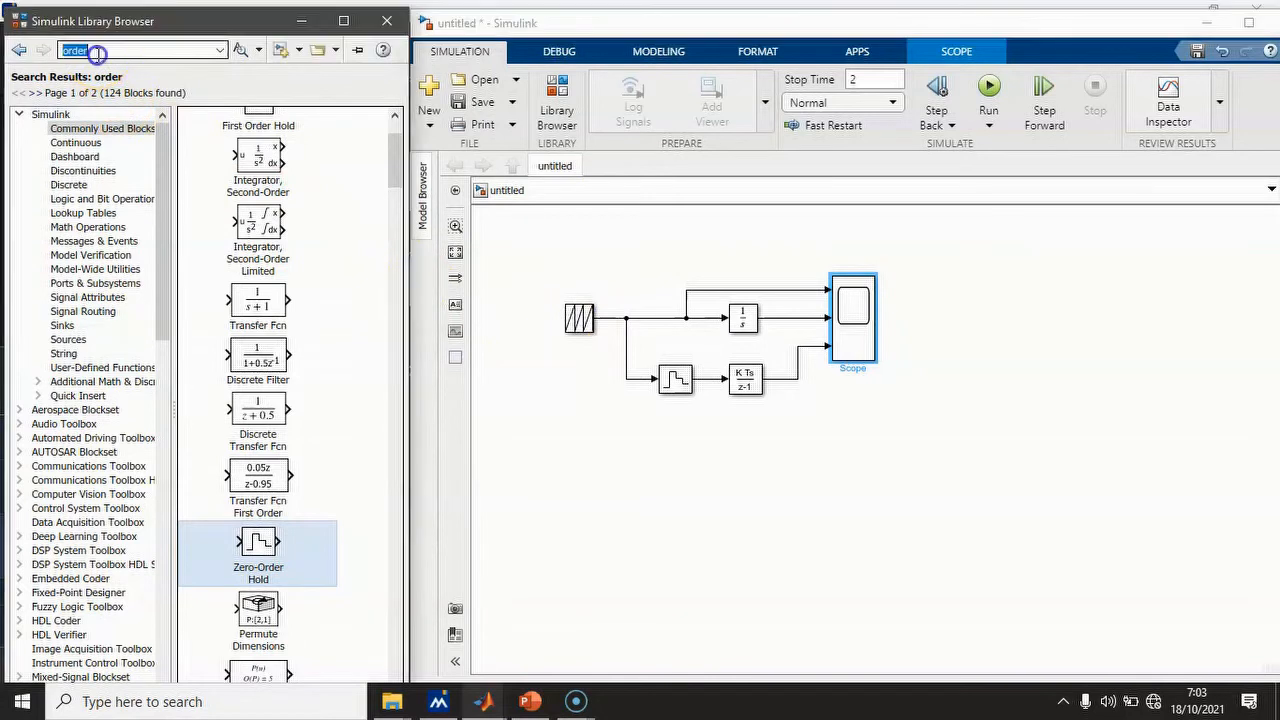
{"action": "type", "text": "der"}
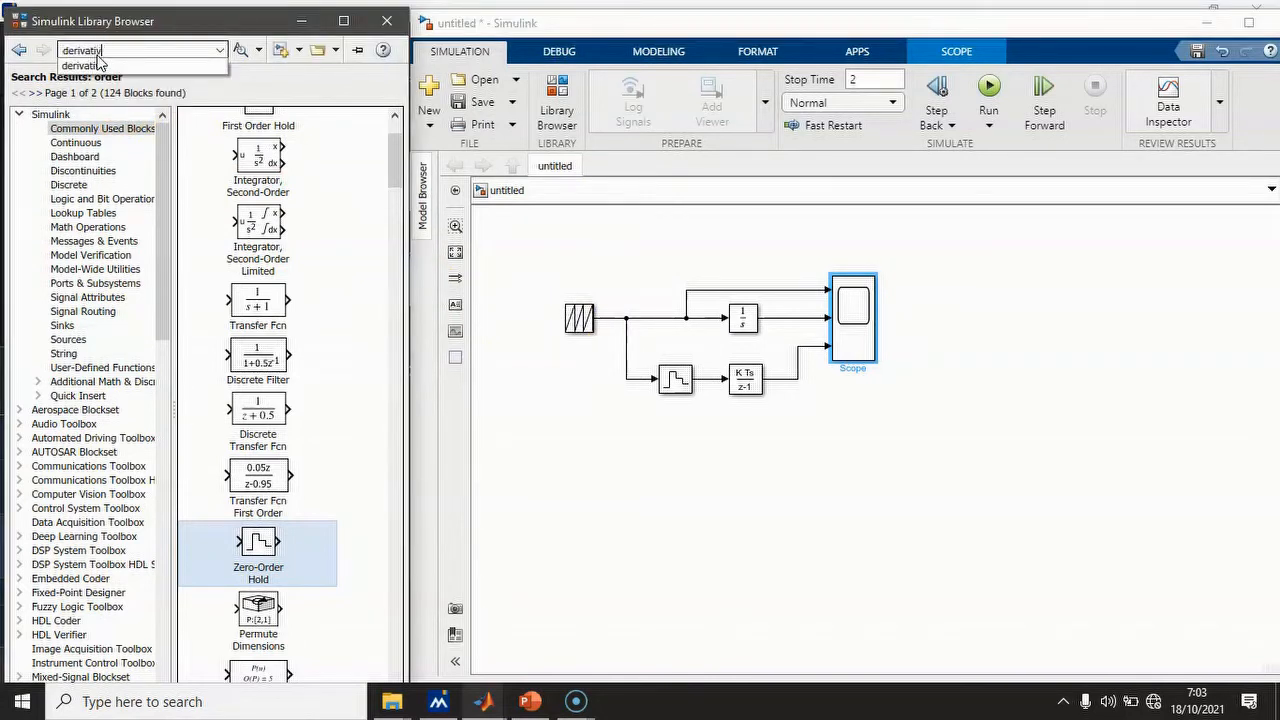
{"action": "key", "text": "Return"}
{"action": "left_click", "coordinate": [245, 50]}
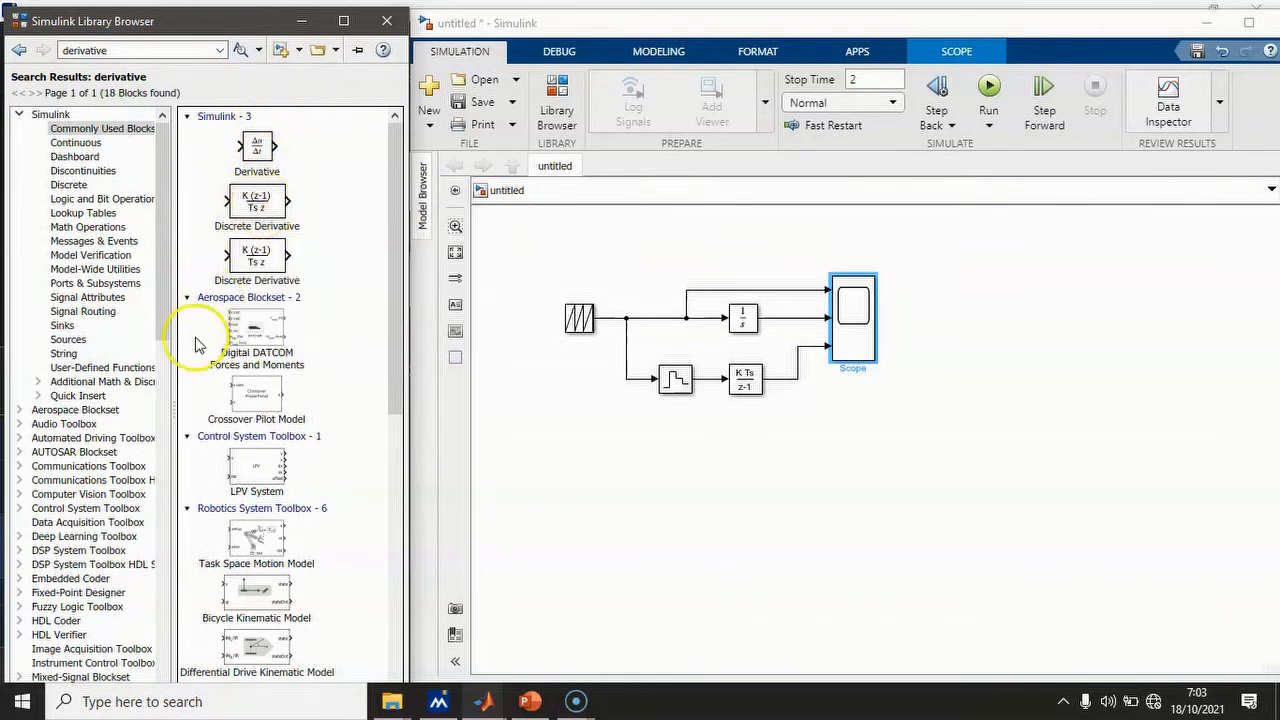
{"action": "left_click_drag", "start_coordinate": [257, 147], "coordinate": [682, 442]}
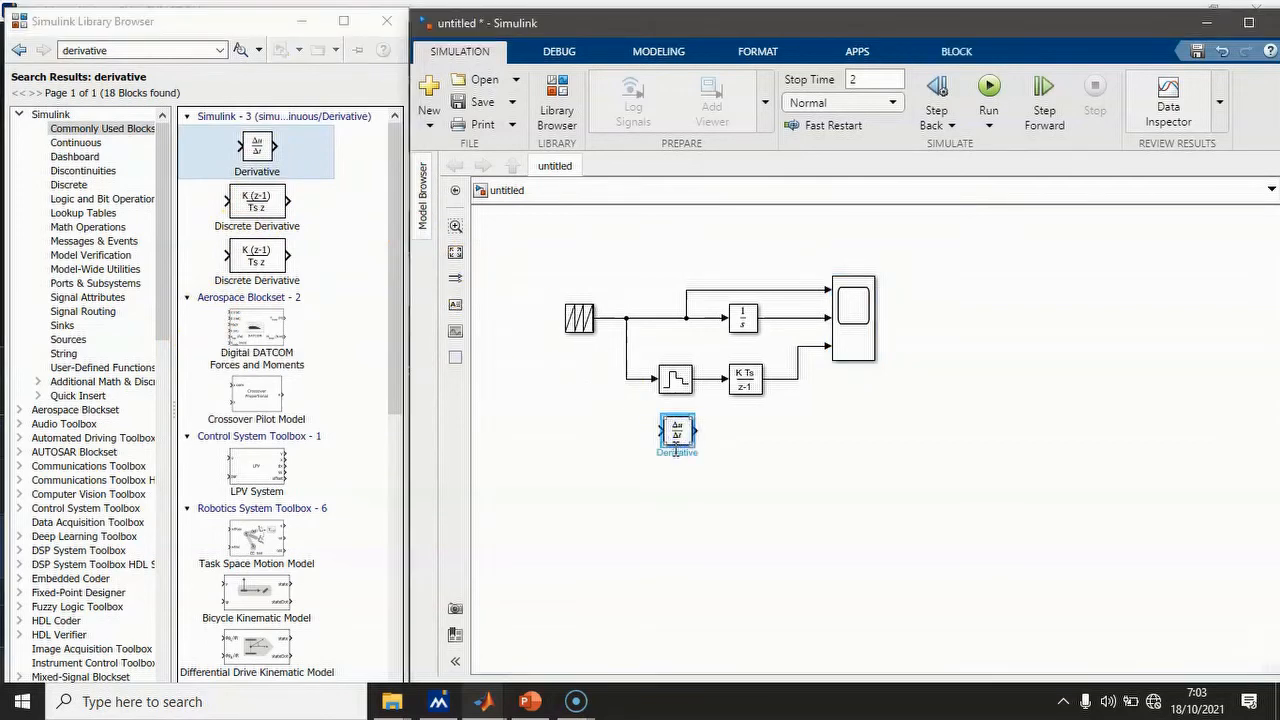
- Set the Scope's number of input ports to 6 and move the block slightly lower
{"action": "left_click", "coordinate": [851, 340]}
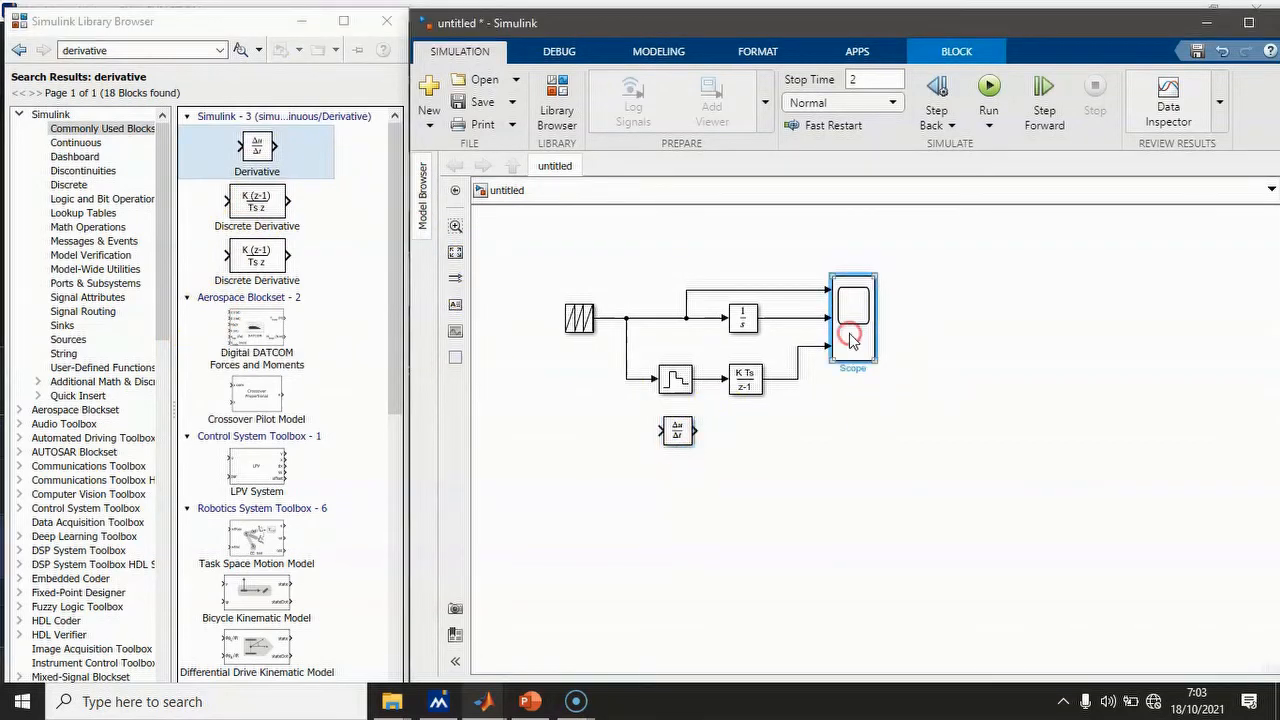
{"action": "right_click", "coordinate": [851, 340]}
{"action": "mouse_move", "coordinate": [946, 280]}
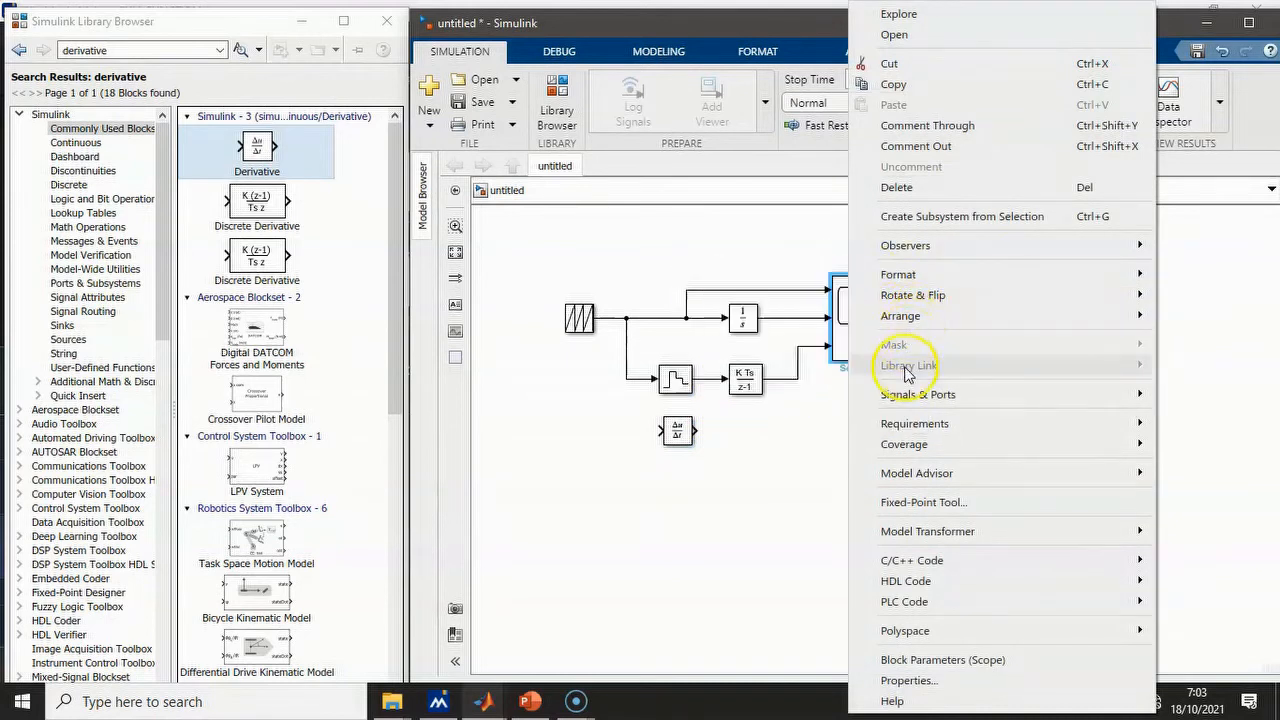
{"action": "mouse_move", "coordinate": [858, 396]}
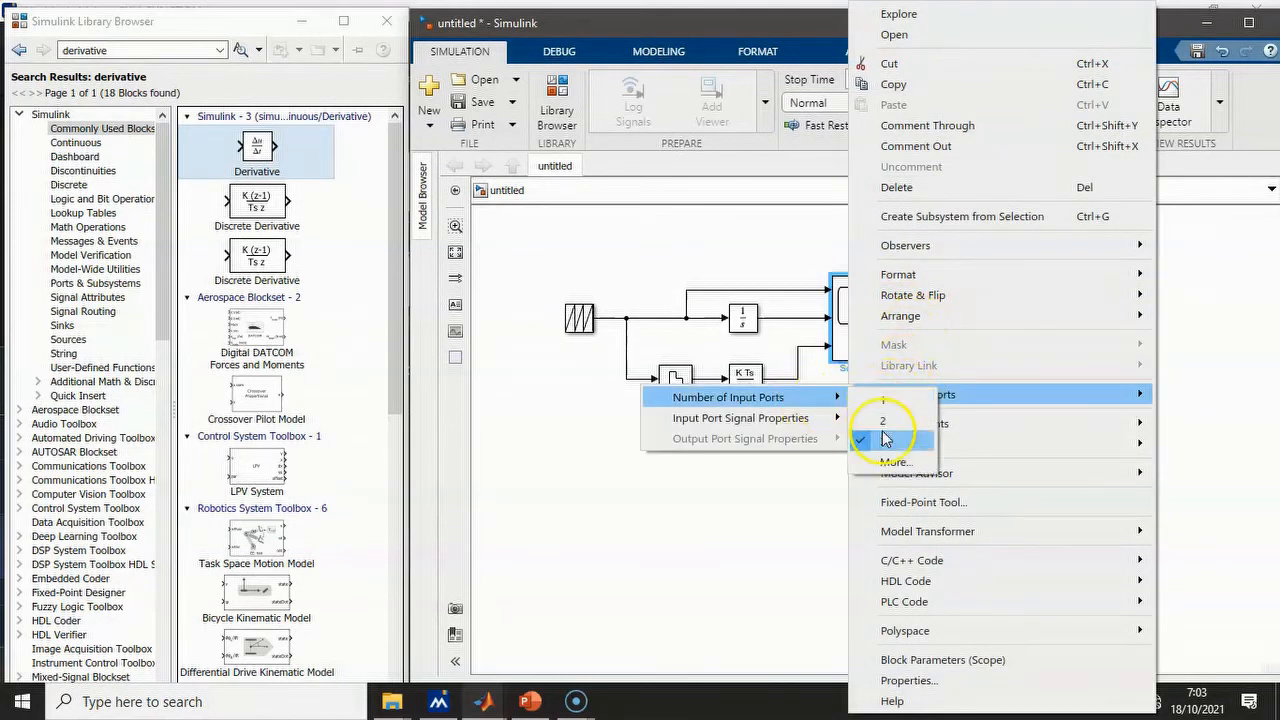
{"action": "left_click", "coordinate": [893, 462]}
{"action": "double_click", "coordinate": [539, 348]}
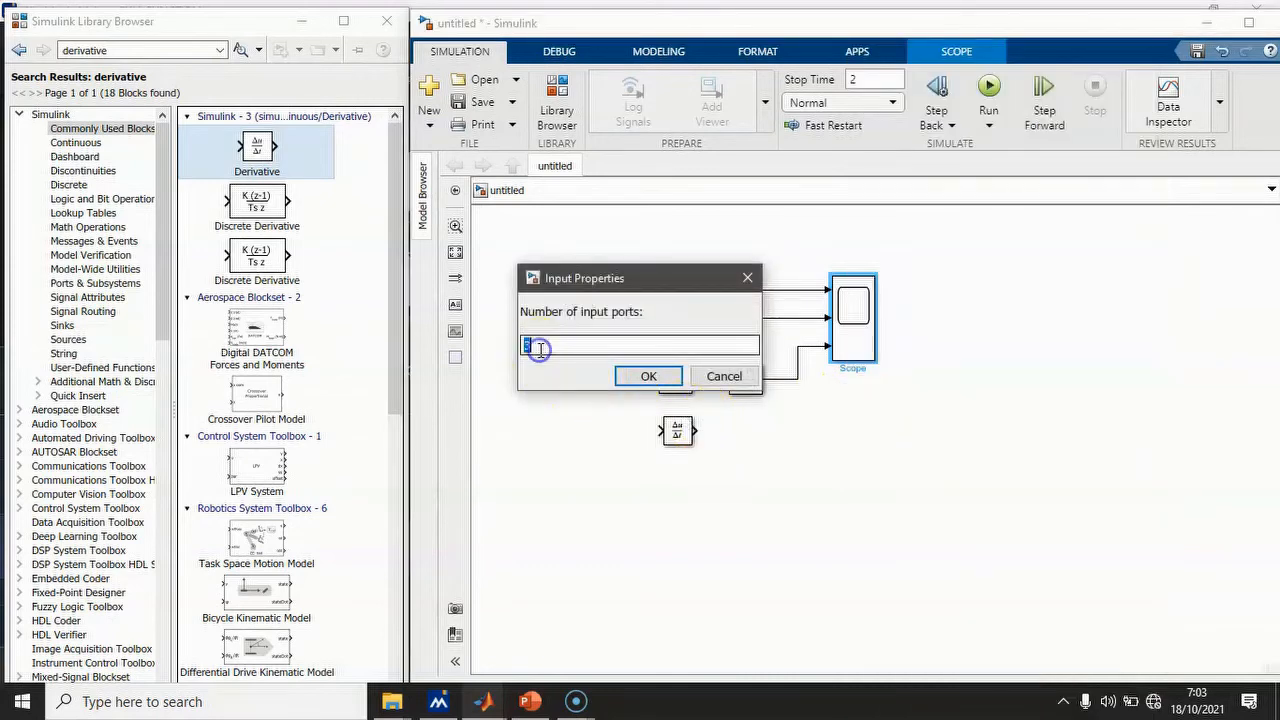
{"action": "type", "text": "4"}
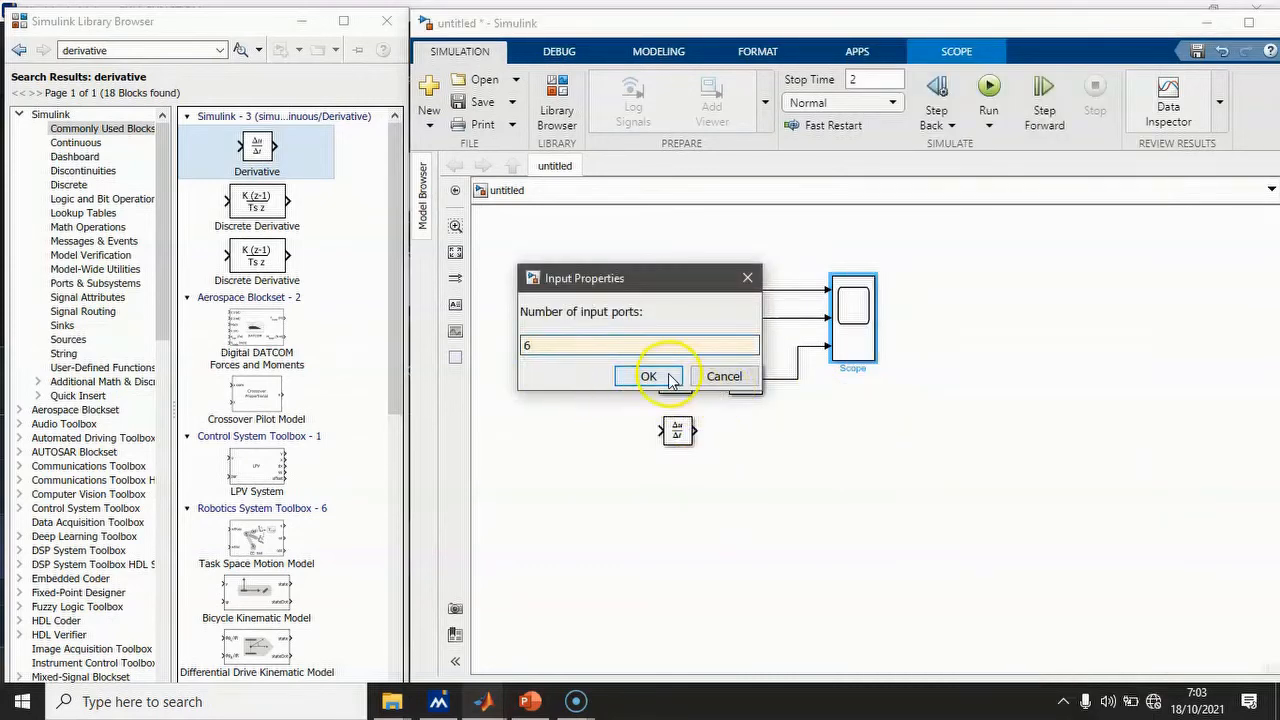
{"action": "left_click", "coordinate": [650, 376]}
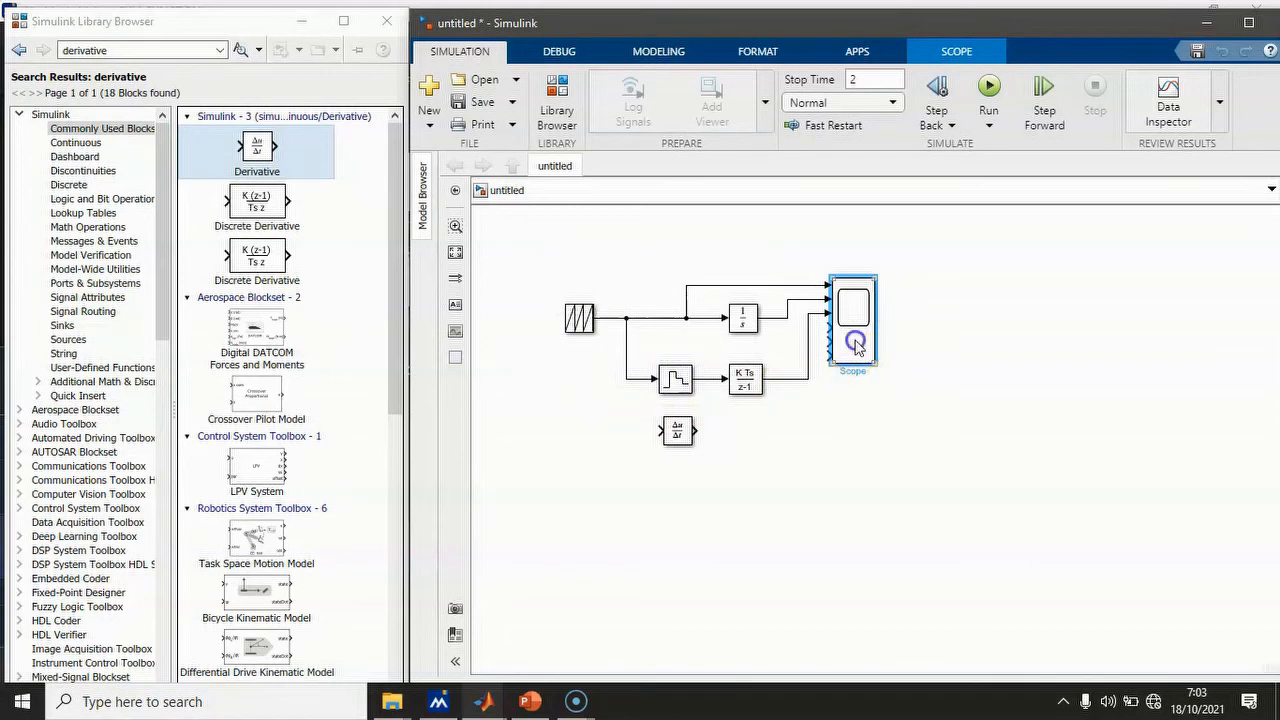
{"action": "left_click_drag", "start_coordinate": [857, 343], "coordinate": [866, 363]}
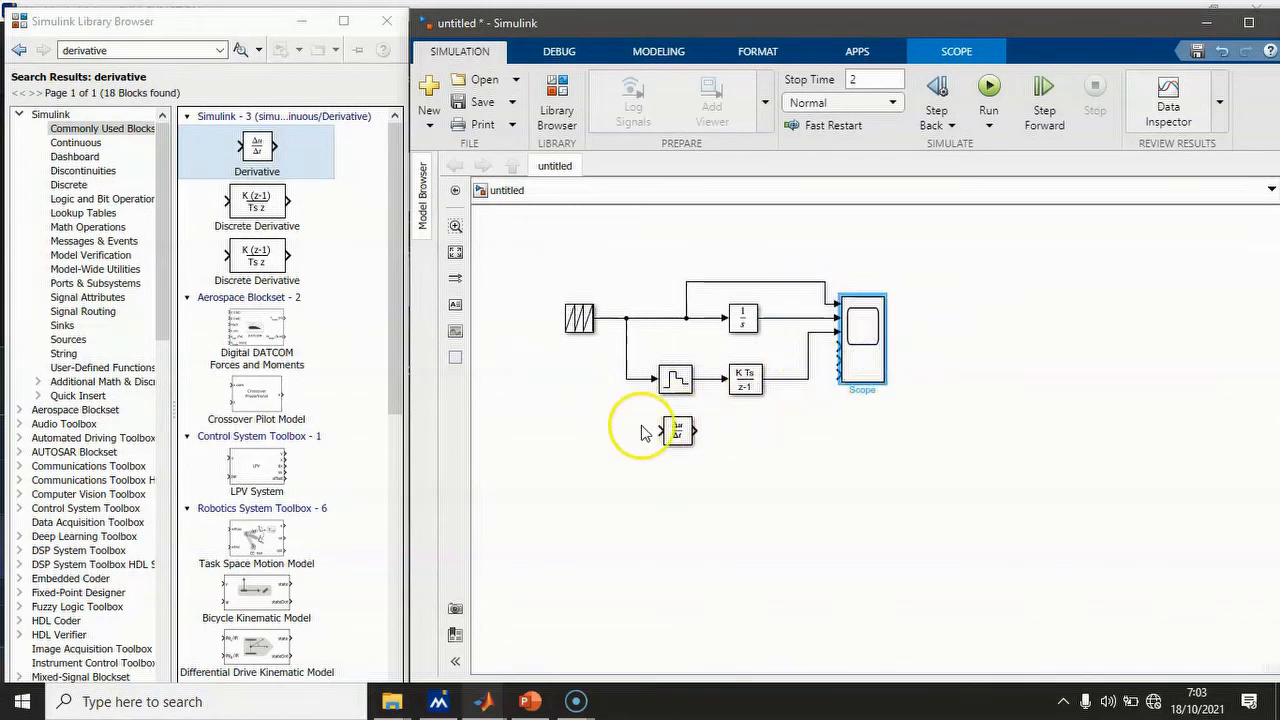
{"action": "mouse_move", "coordinate": [661, 432]}
{"action": "left_mouse_down"}
{"action": "mouse_move", "coordinate": [643, 429]}
{"action": "mouse_move", "coordinate": [629, 379]}
{"action": "left_mouse_up"}
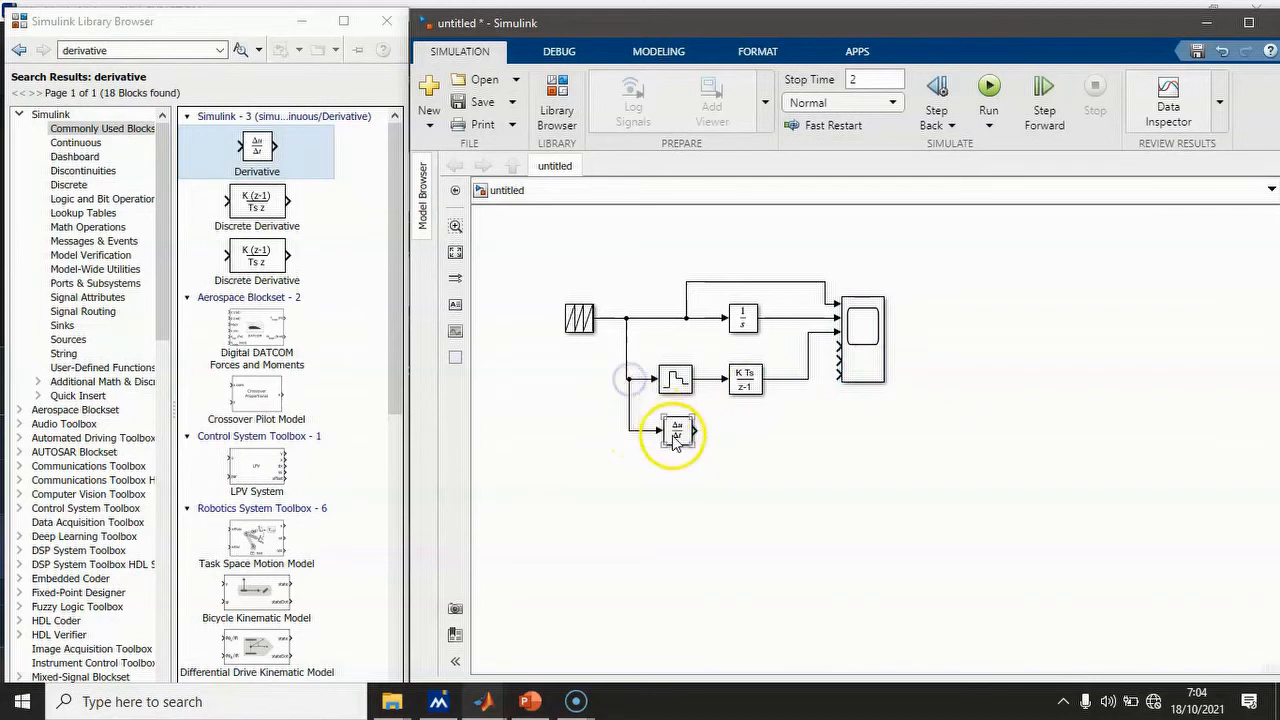
{"action": "left_click", "coordinate": [627, 406]}
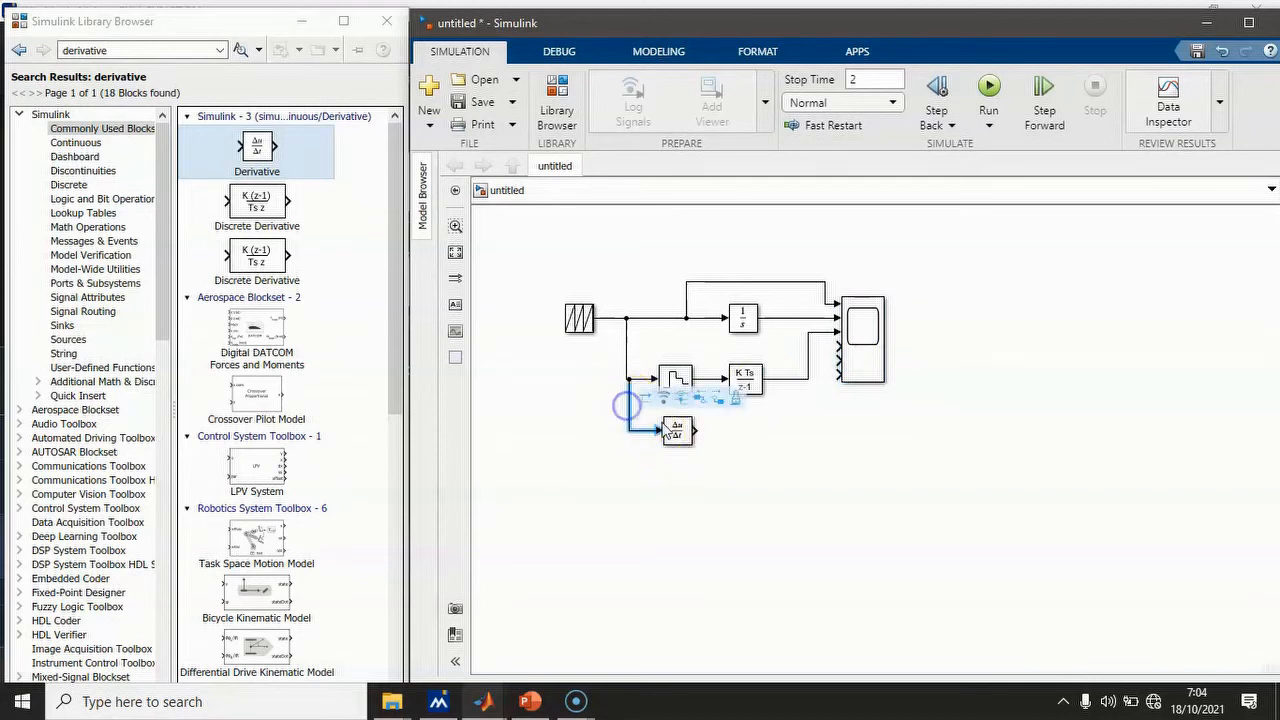
{"action": "key", "text": "Delete"}
- Move the Derivative block below the integrators and wire it from the Integrator's output to the Scope's fourth input, tidying the top signal line
{"action": "left_click_drag", "start_coordinate": [668, 445], "coordinate": [775, 319]}
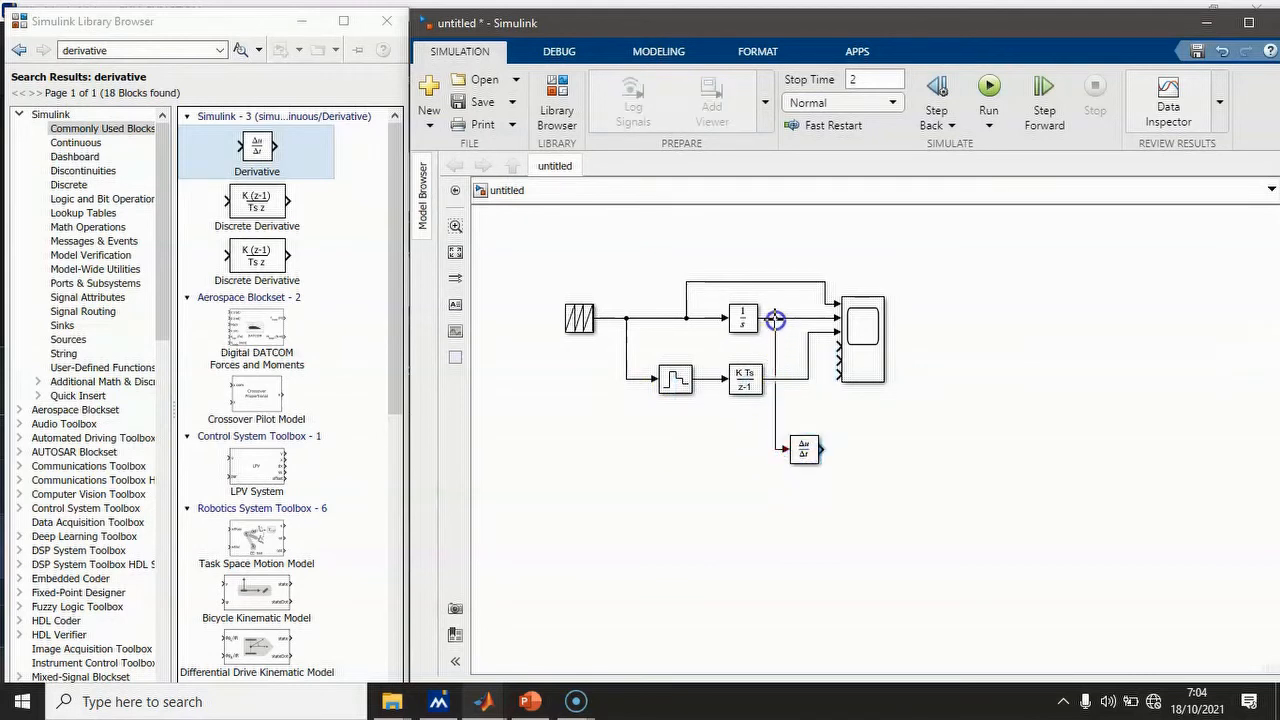
{"action": "double_click", "coordinate": [803, 449]}
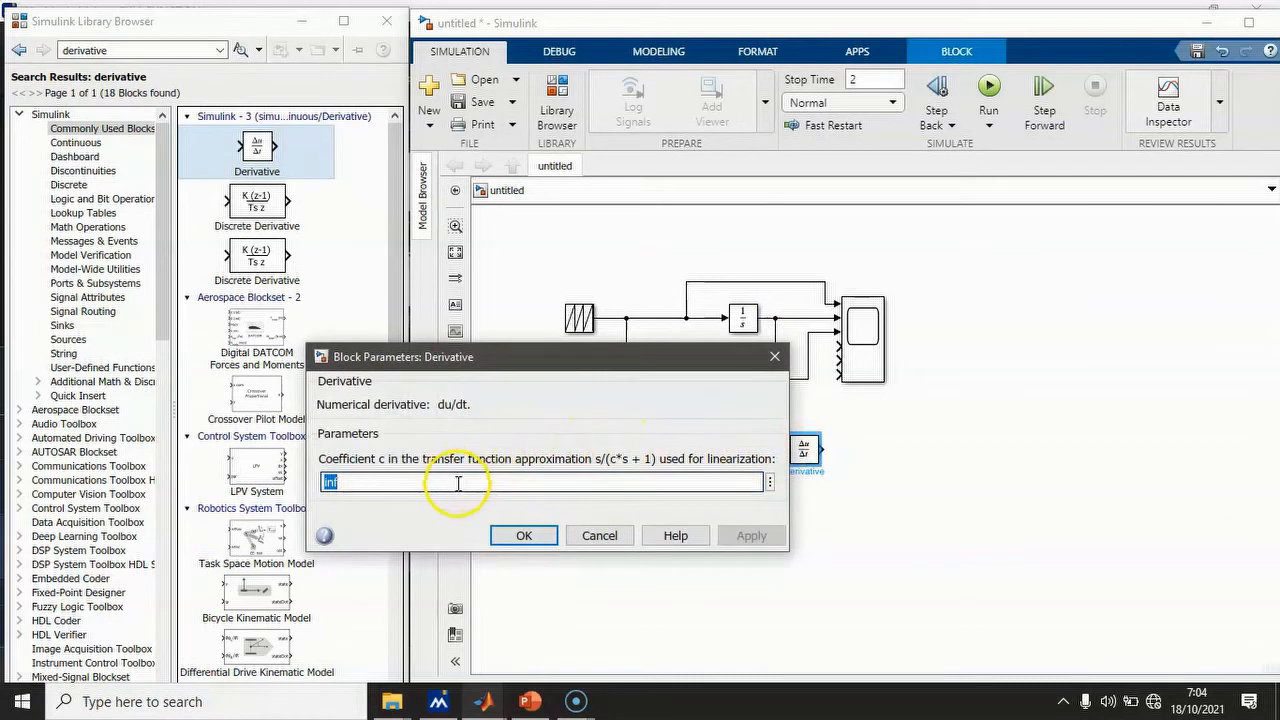
{"action": "left_click", "coordinate": [517, 535]}
{"action": "left_click_drag", "start_coordinate": [820, 450], "coordinate": [940, 357]}
{"action": "left_click_drag", "start_coordinate": [808, 340], "coordinate": [815, 305]}
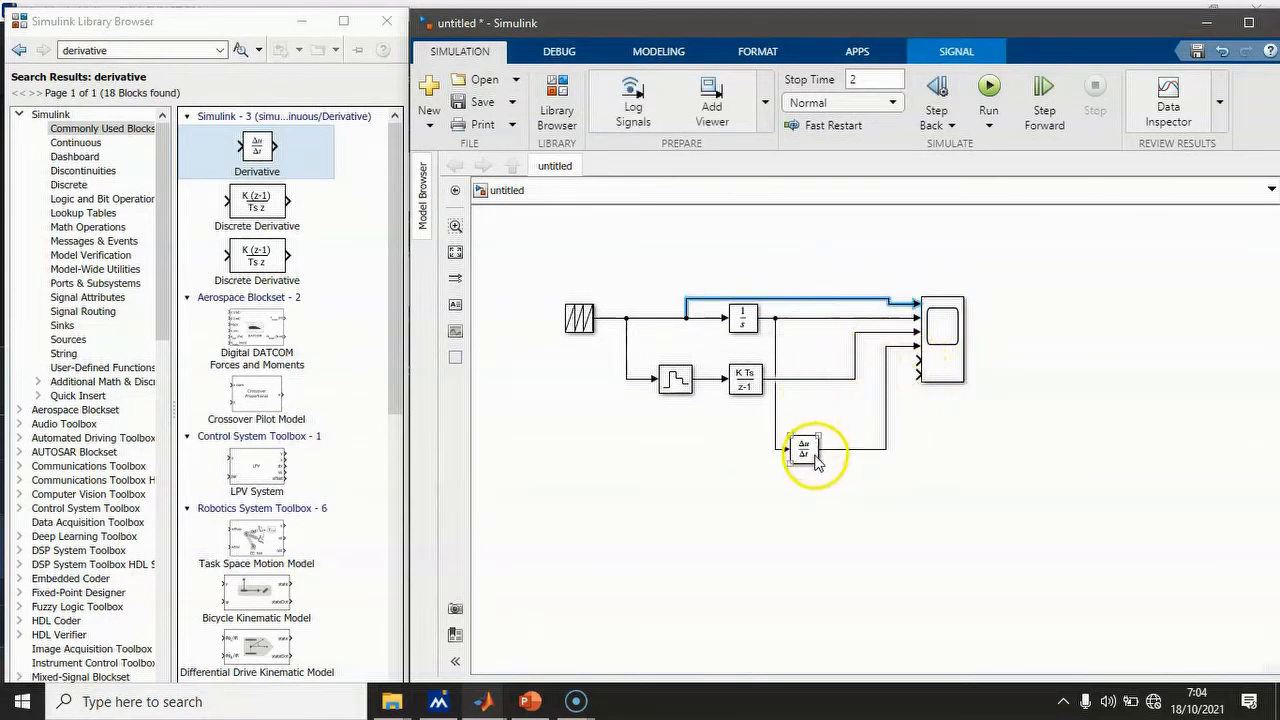
- Run the simulation and set the Scope layout to three rows by two columns
{"action": "left_click", "coordinate": [988, 88]}
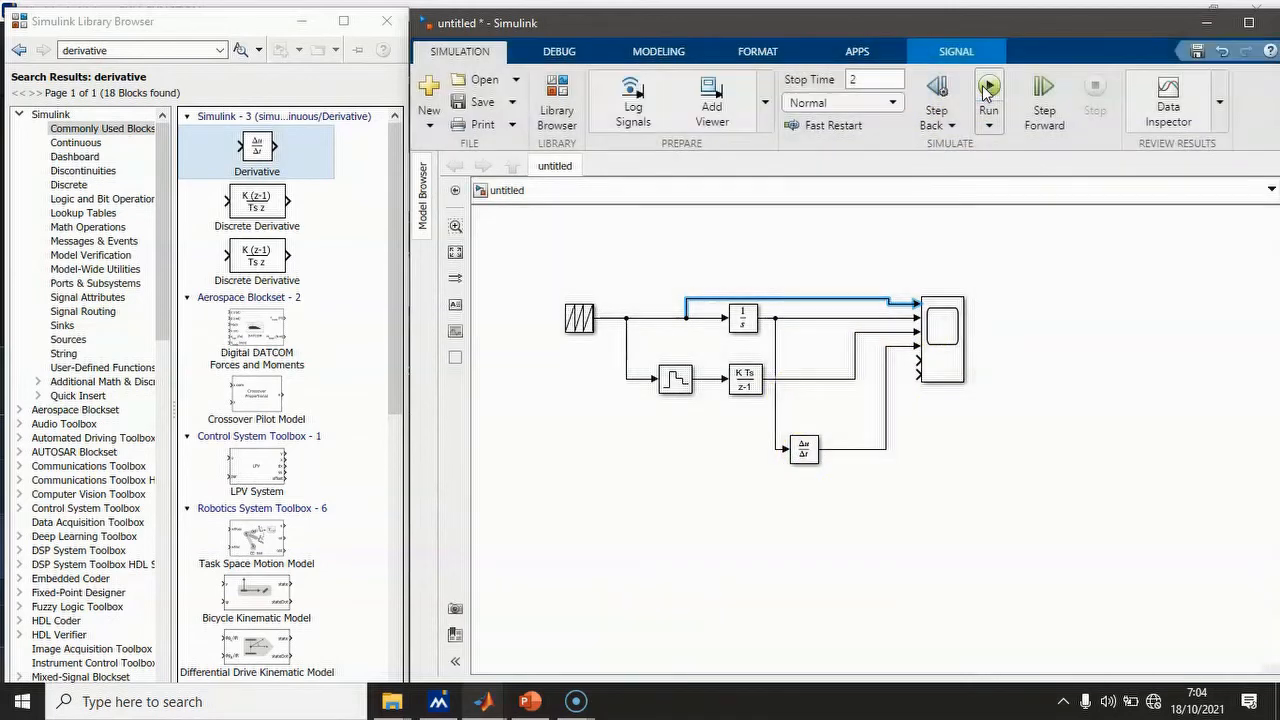
{"action": "double_click", "coordinate": [950, 318]}
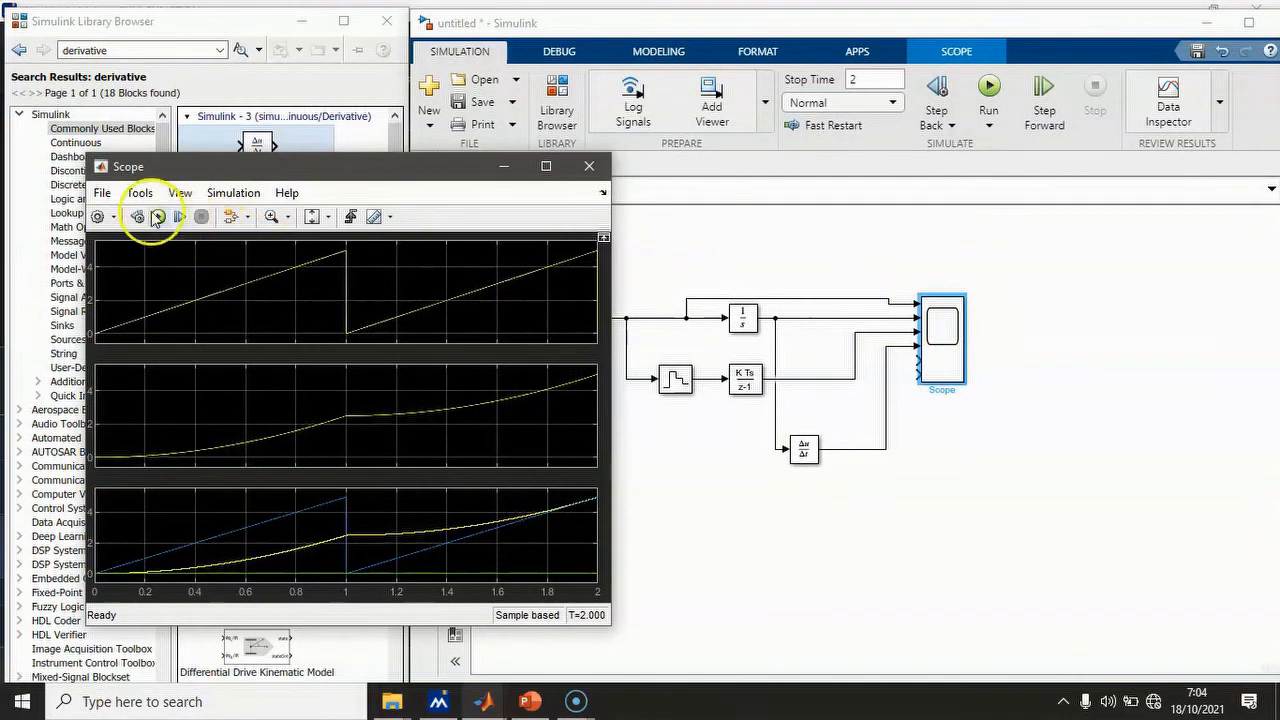
{"action": "left_click", "coordinate": [179, 193]}
{"action": "left_click", "coordinate": [205, 218]}
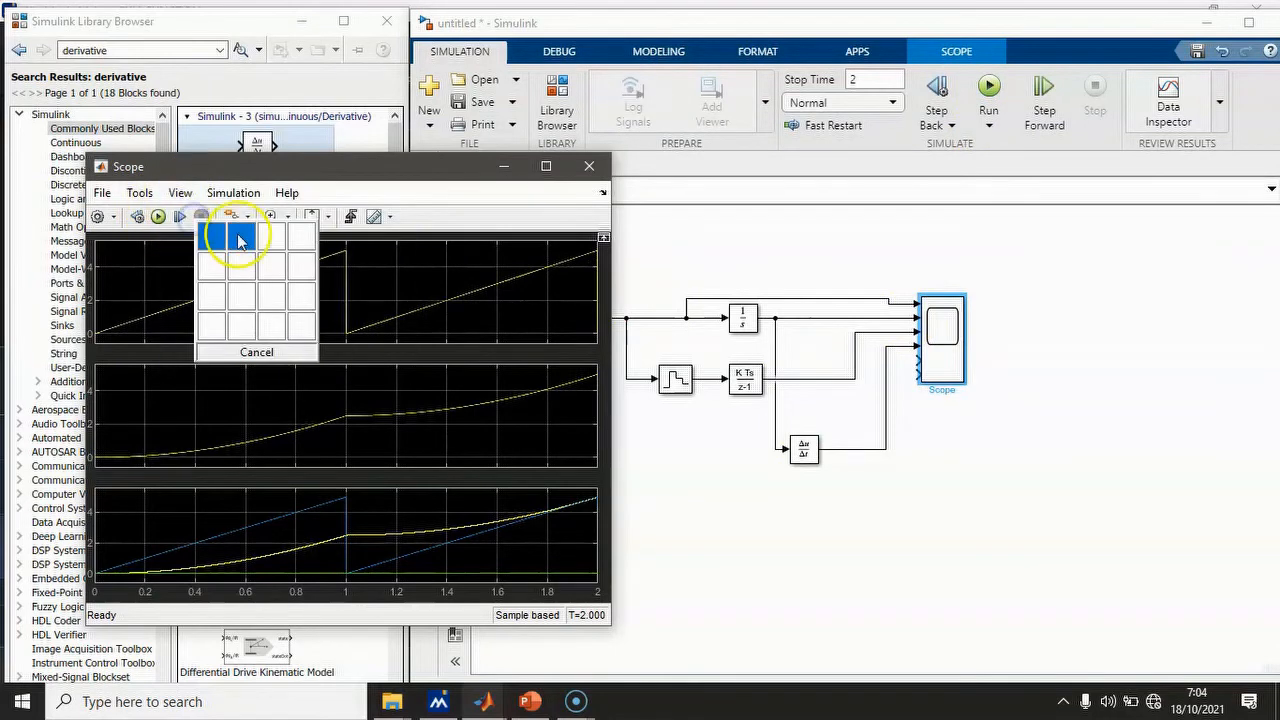
{"action": "left_click", "coordinate": [241, 295]}
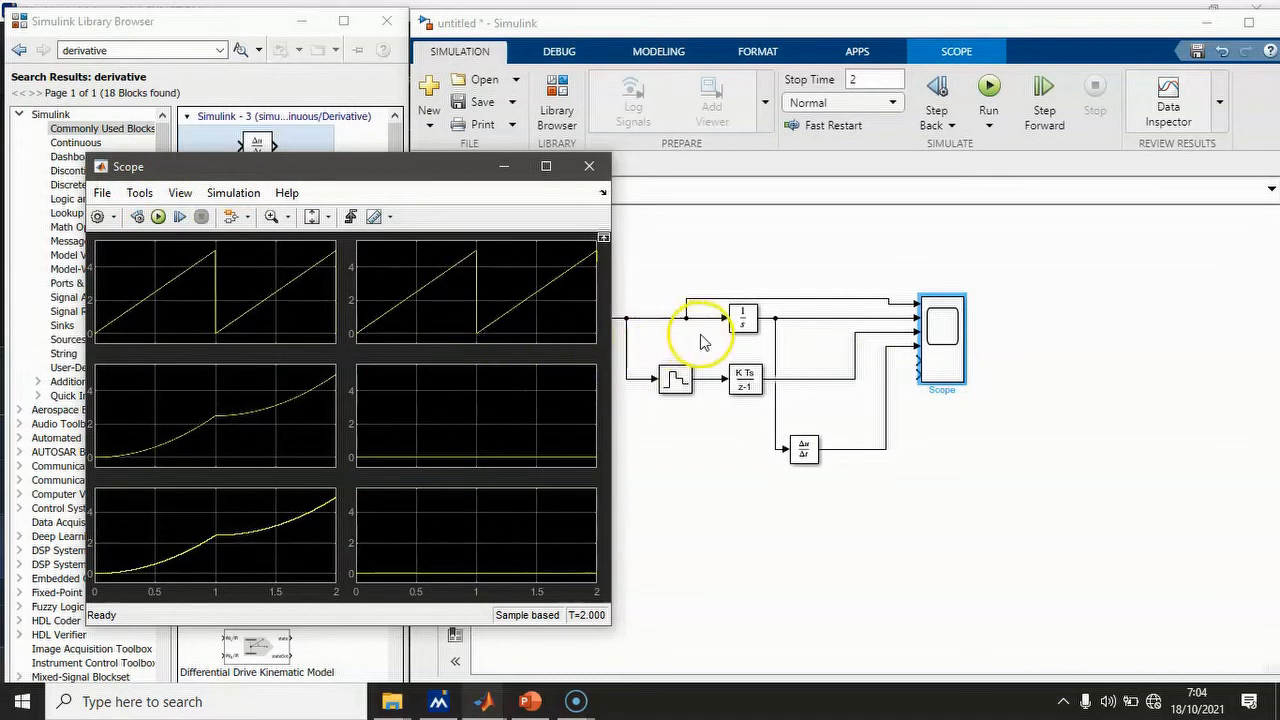
- Compare the Scope's derivative curve with the Integrator and Derivative blocks in the model, then close the Scope
{"action": "left_click", "coordinate": [744, 340]}
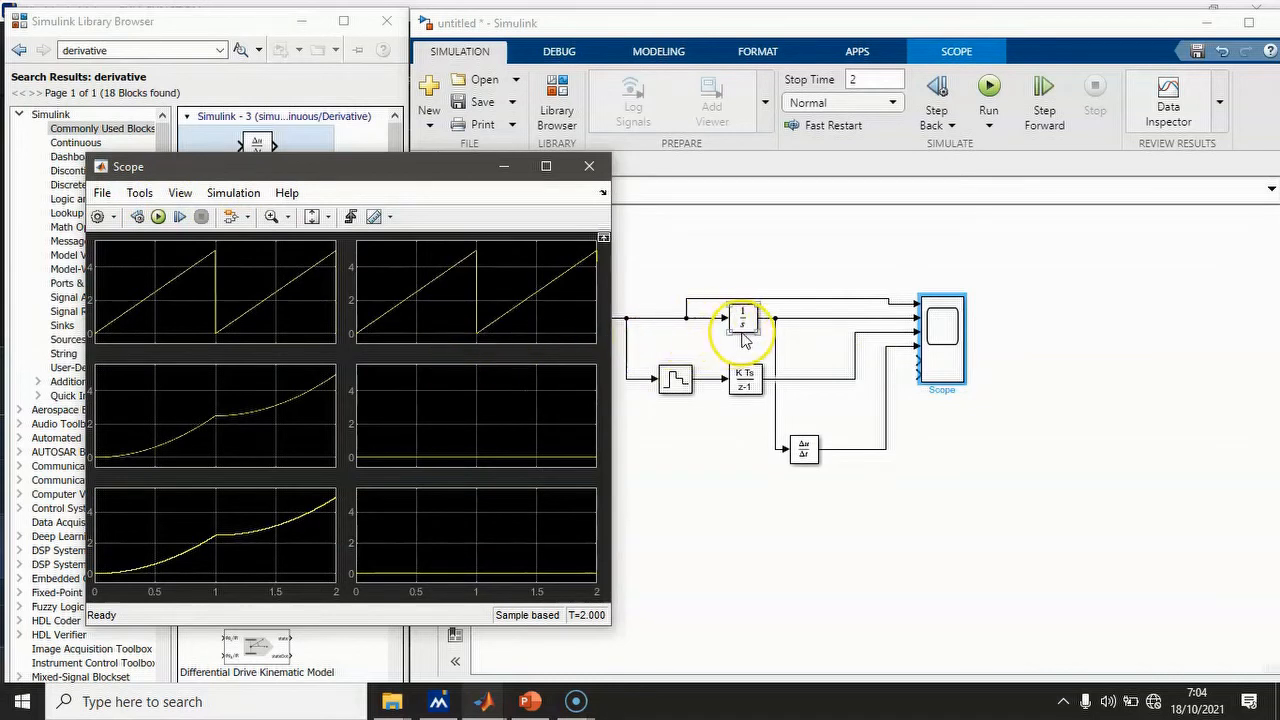
{"action": "left_click", "coordinate": [801, 453]}
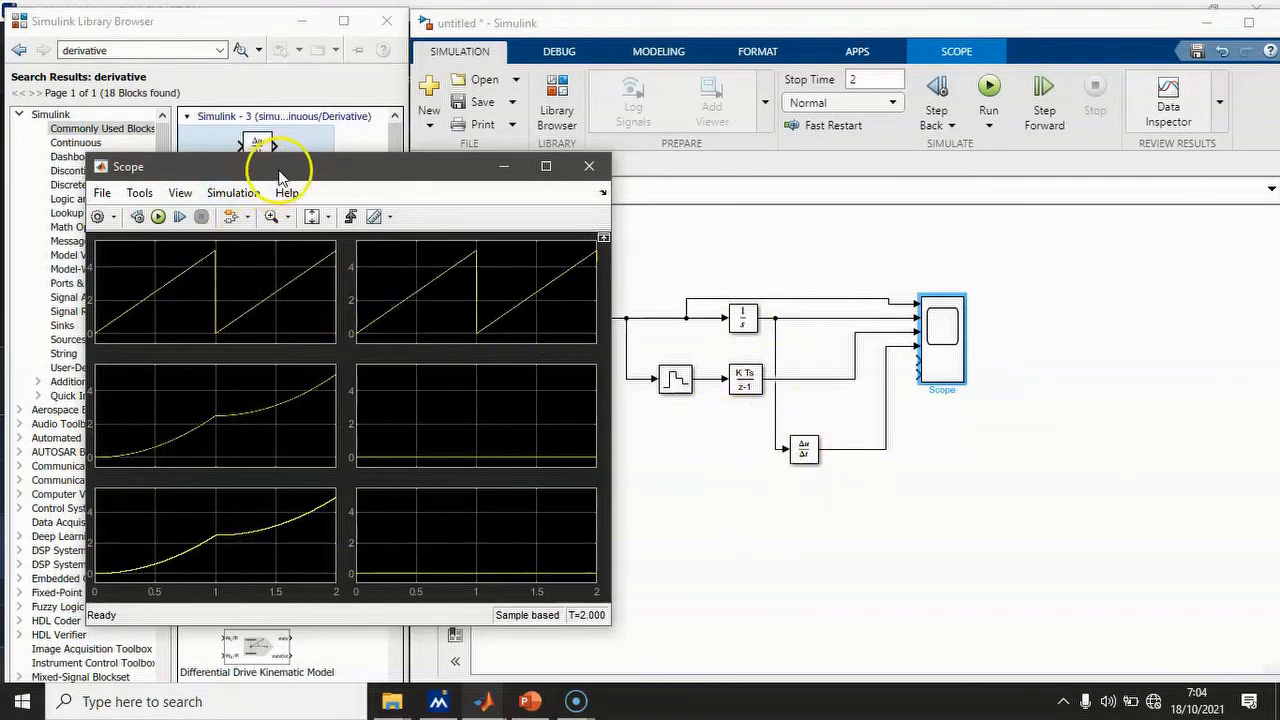
{"action": "left_click_drag", "start_coordinate": [326, 167], "coordinate": [240, 130]}
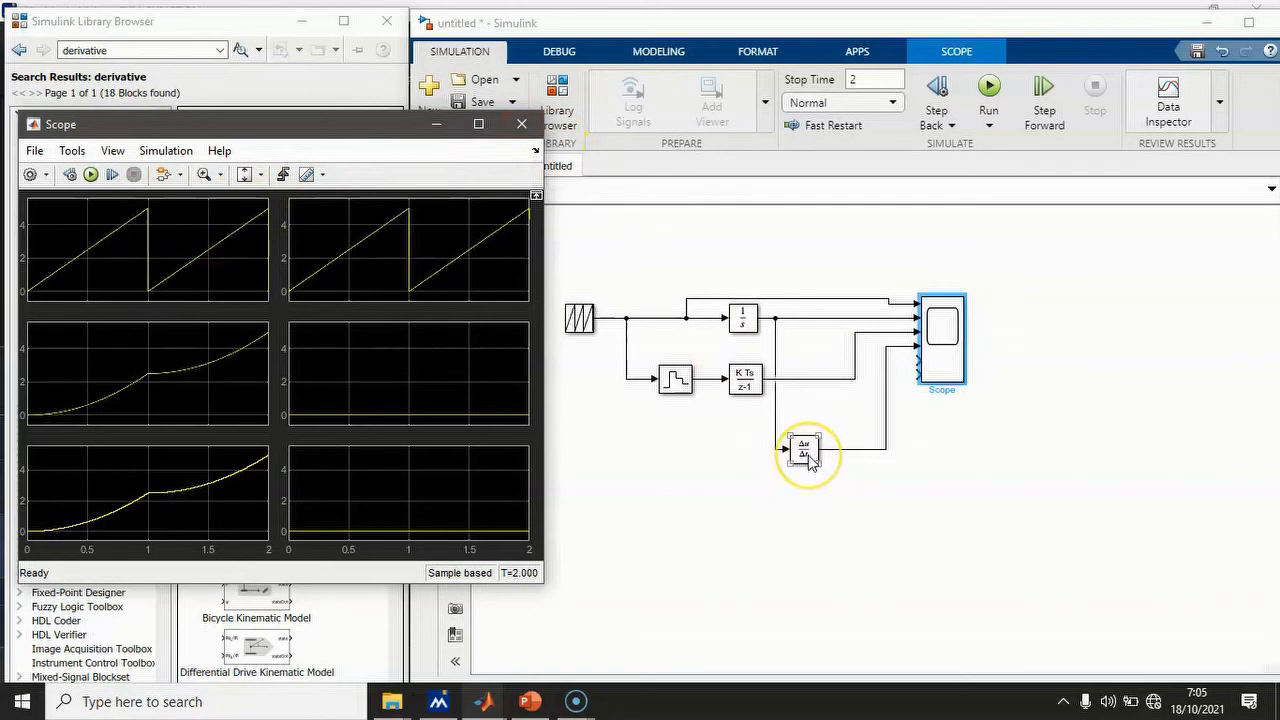
{"action": "left_click", "coordinate": [522, 130]}
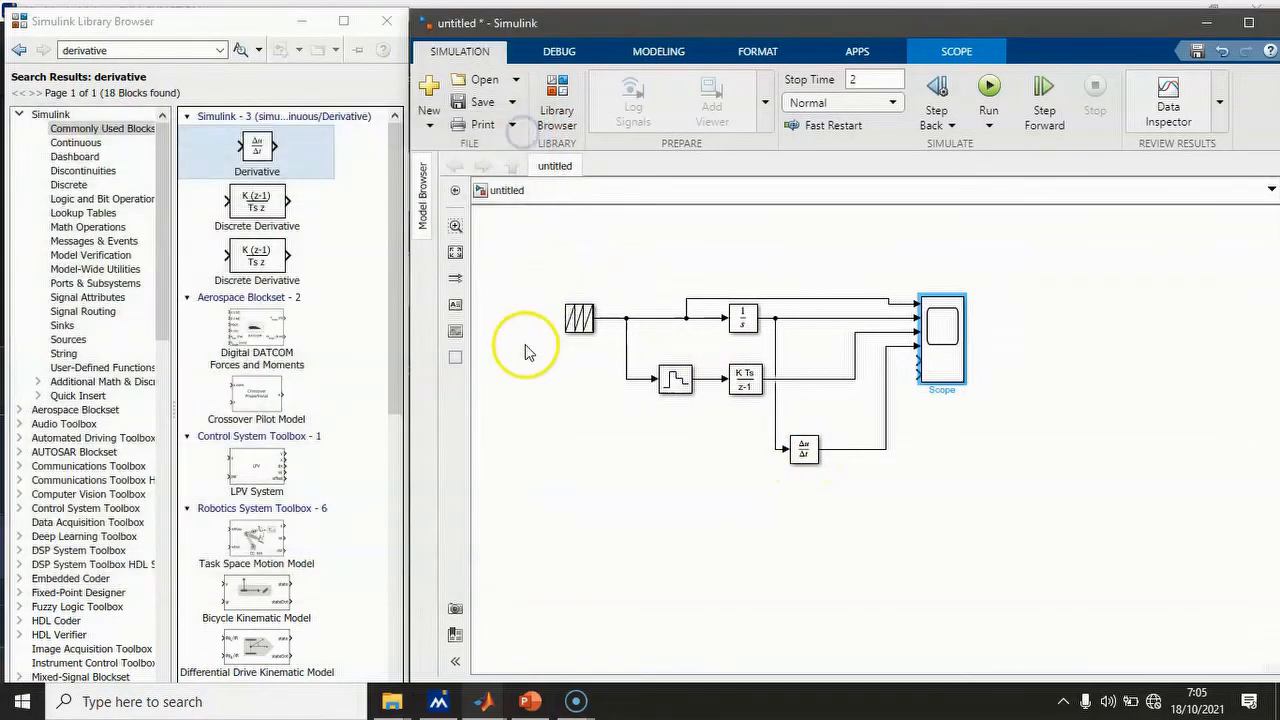
- Add a Discrete Derivative block with default parameters below the Derivative and wire it from the Discrete-Time Integrator's output to the Scope's fifth input
{"action": "left_click_drag", "start_coordinate": [262, 215], "coordinate": [723, 393]}
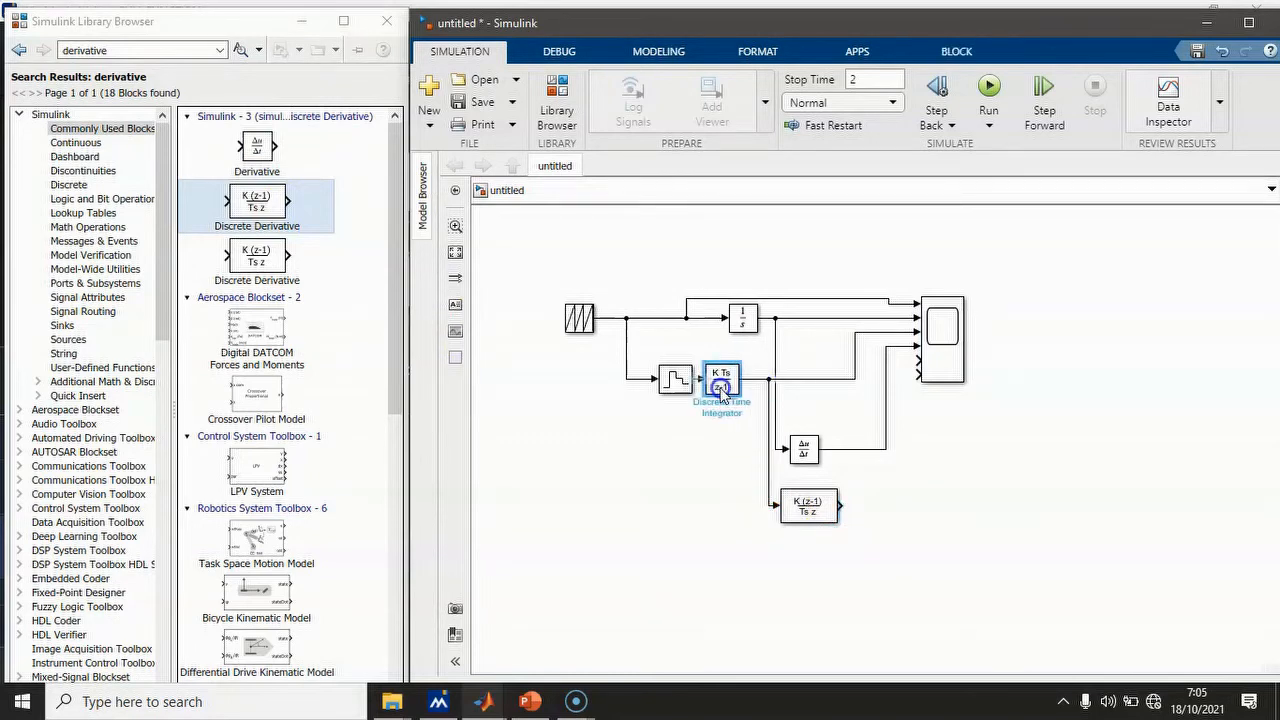
{"action": "double_click", "coordinate": [812, 508]}
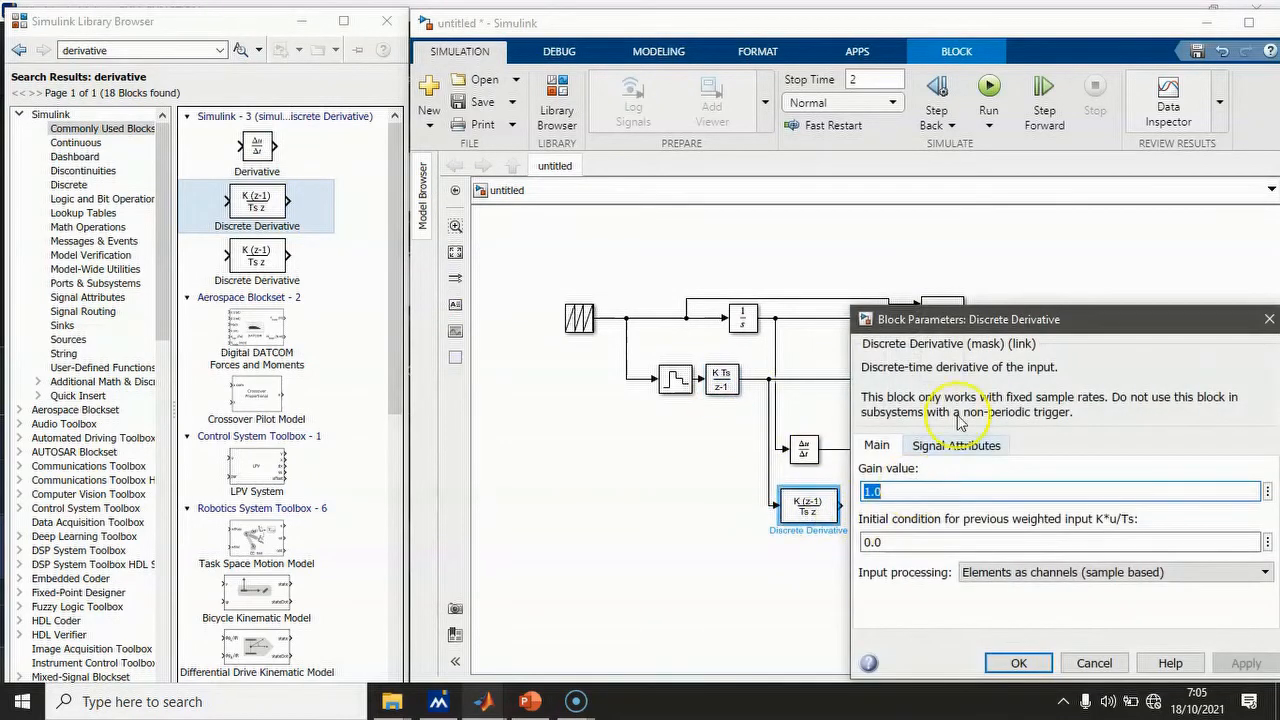
{"action": "left_click_drag", "start_coordinate": [979, 320], "coordinate": [731, 213]}
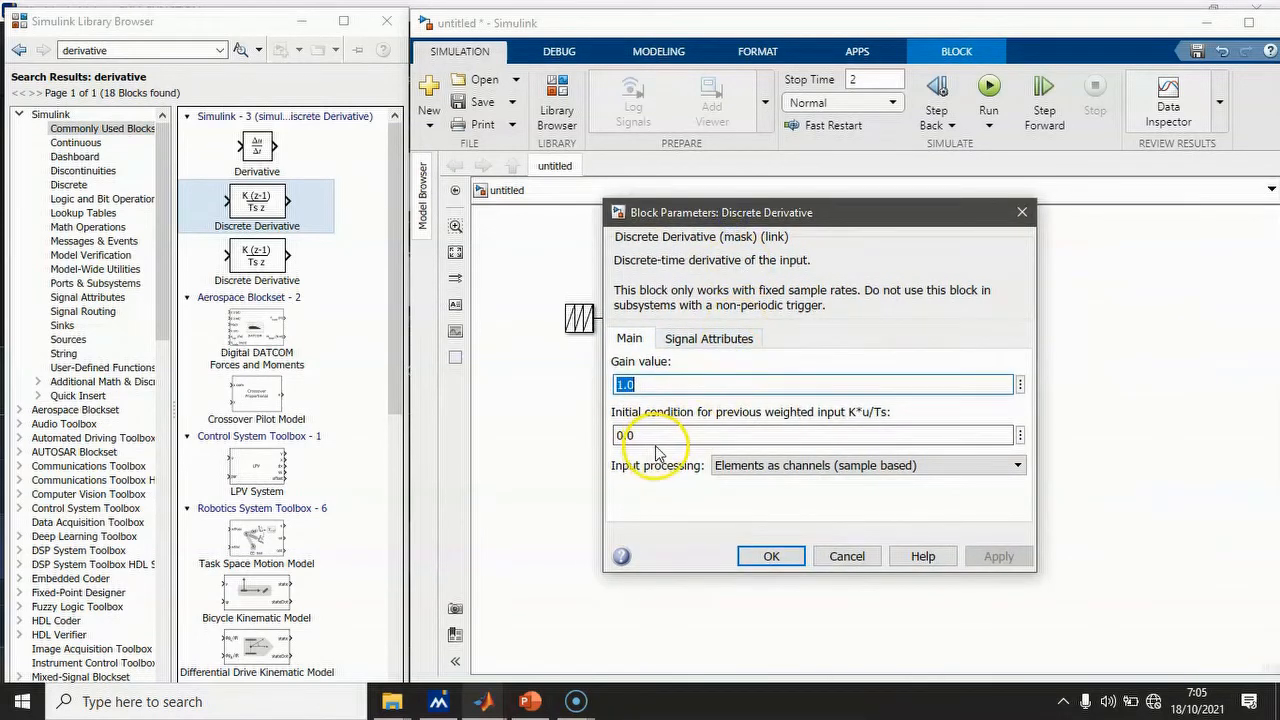
{"action": "left_click", "coordinate": [770, 556]}
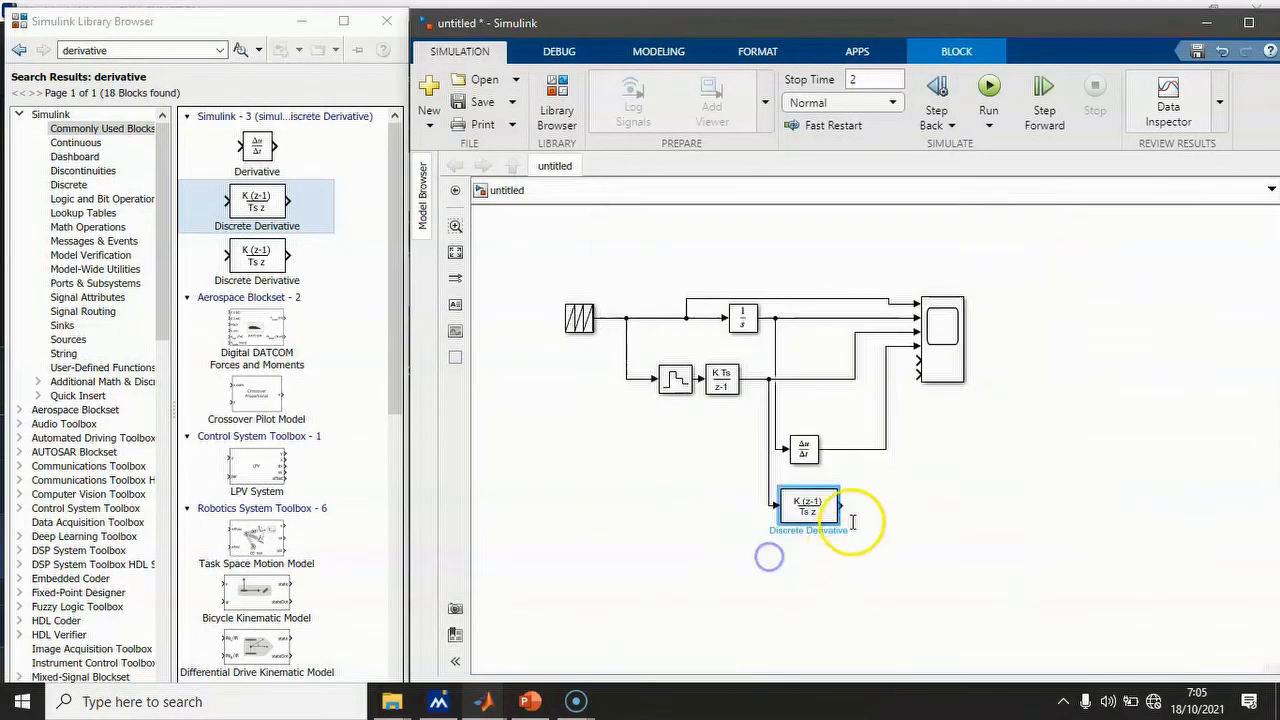
{"action": "mouse_move", "coordinate": [843, 505]}
{"action": "left_mouse_down"}
{"action": "mouse_move", "coordinate": [860, 506]}
{"action": "mouse_move", "coordinate": [920, 400]}
{"action": "mouse_move", "coordinate": [917, 360]}
{"action": "left_mouse_up"}
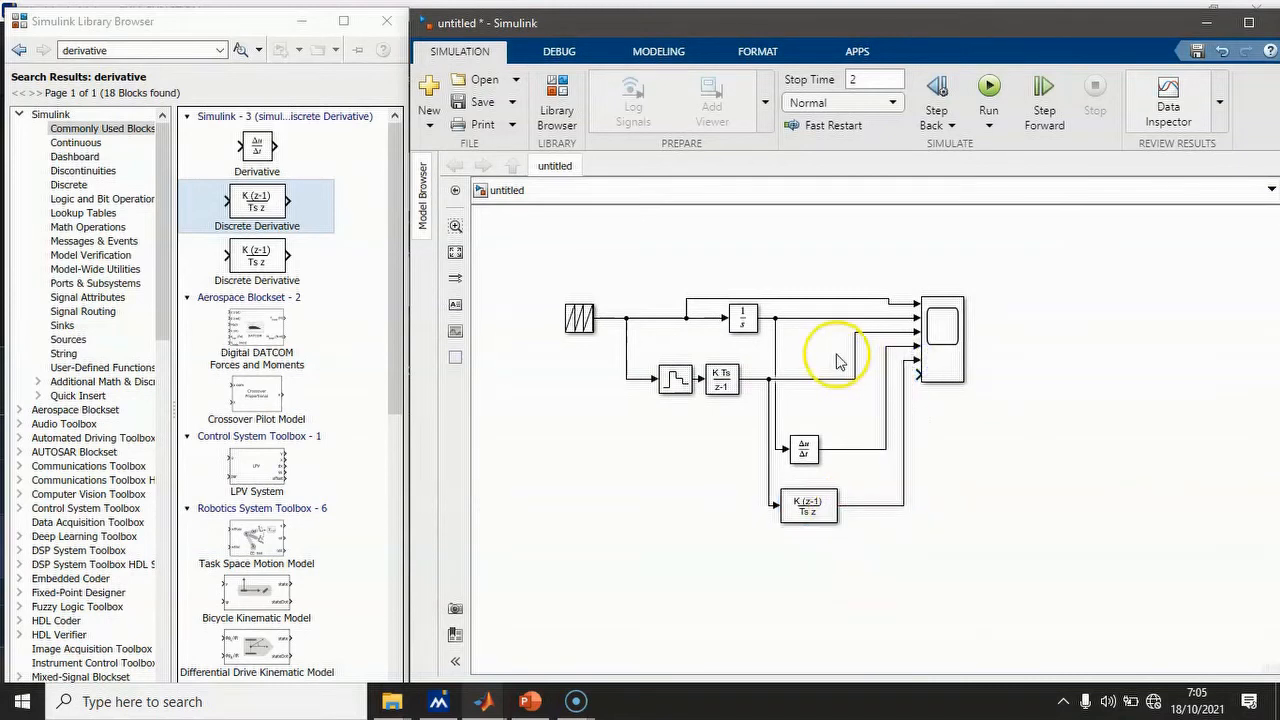
- Run the simulation, examine the discrete derivative curve in the Scope, and close the Scope
{"action": "left_click", "coordinate": [987, 90]}
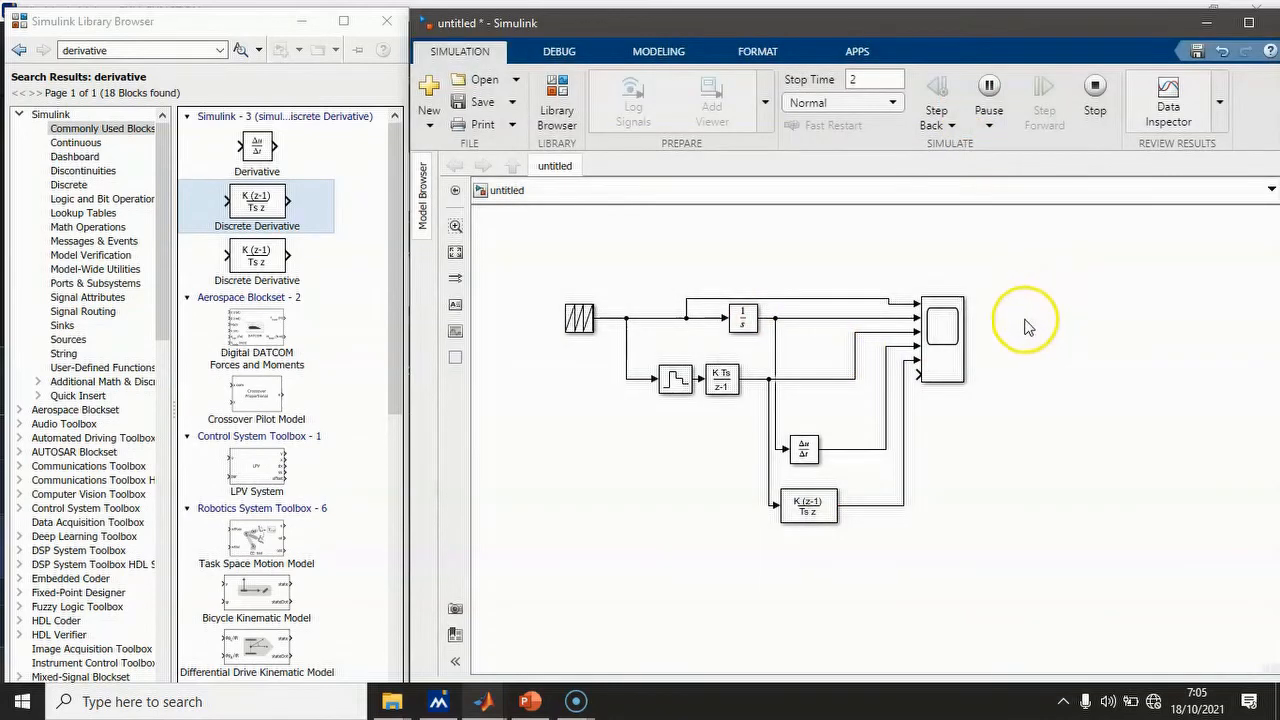
{"action": "double_click", "coordinate": [957, 345]}
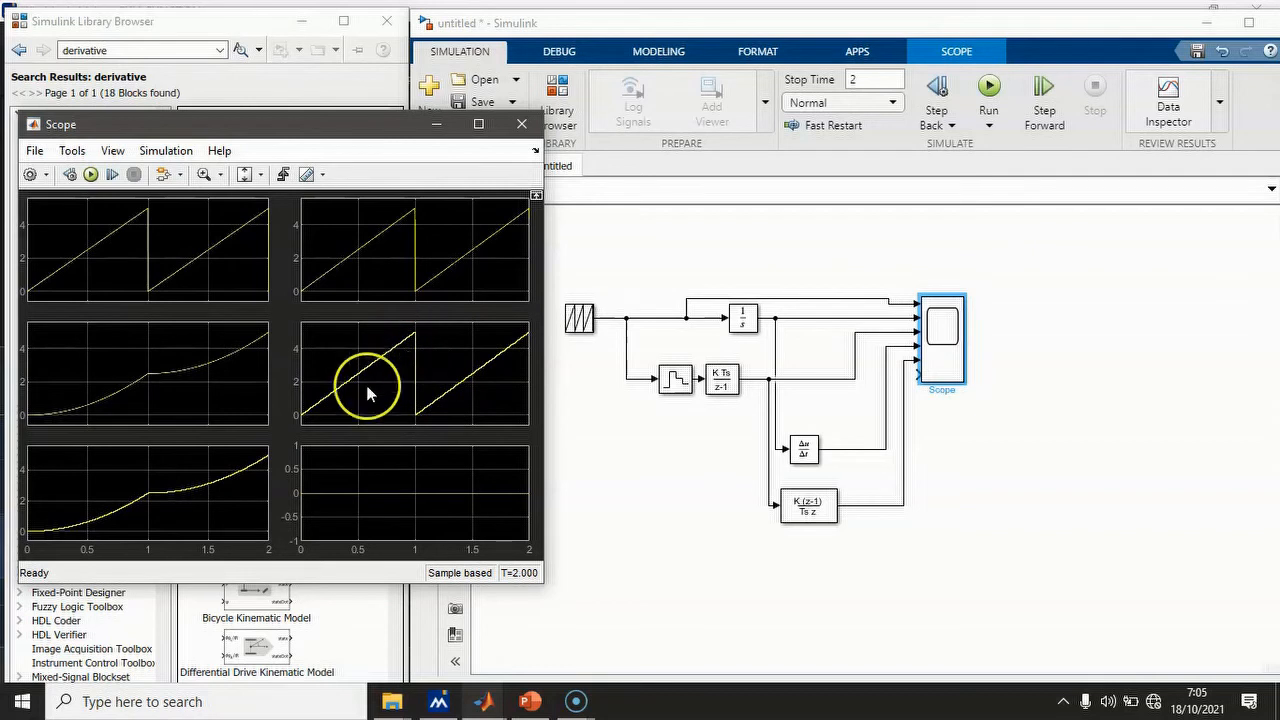
{"action": "left_click", "coordinate": [526, 130]}
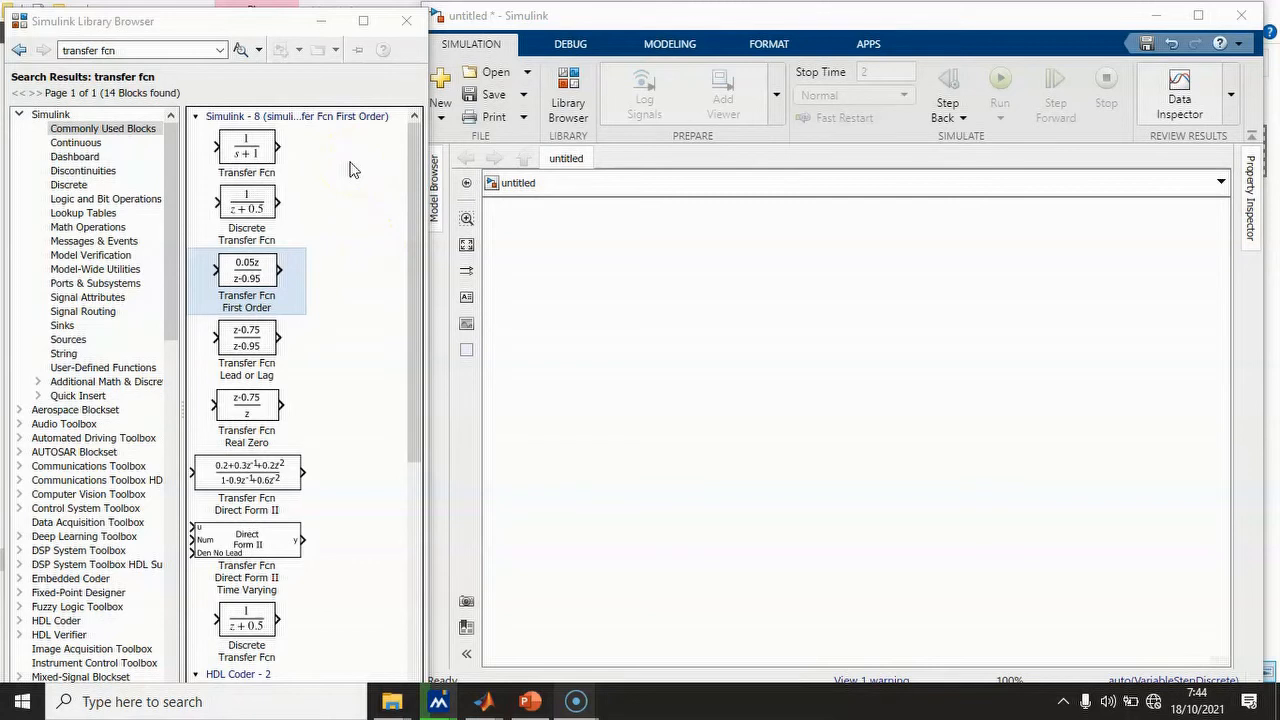
- Search the library for "transfer fcn" and add a Transfer Fcn block to the middle of the empty model
{"action": "left_click", "coordinate": [103, 128]}
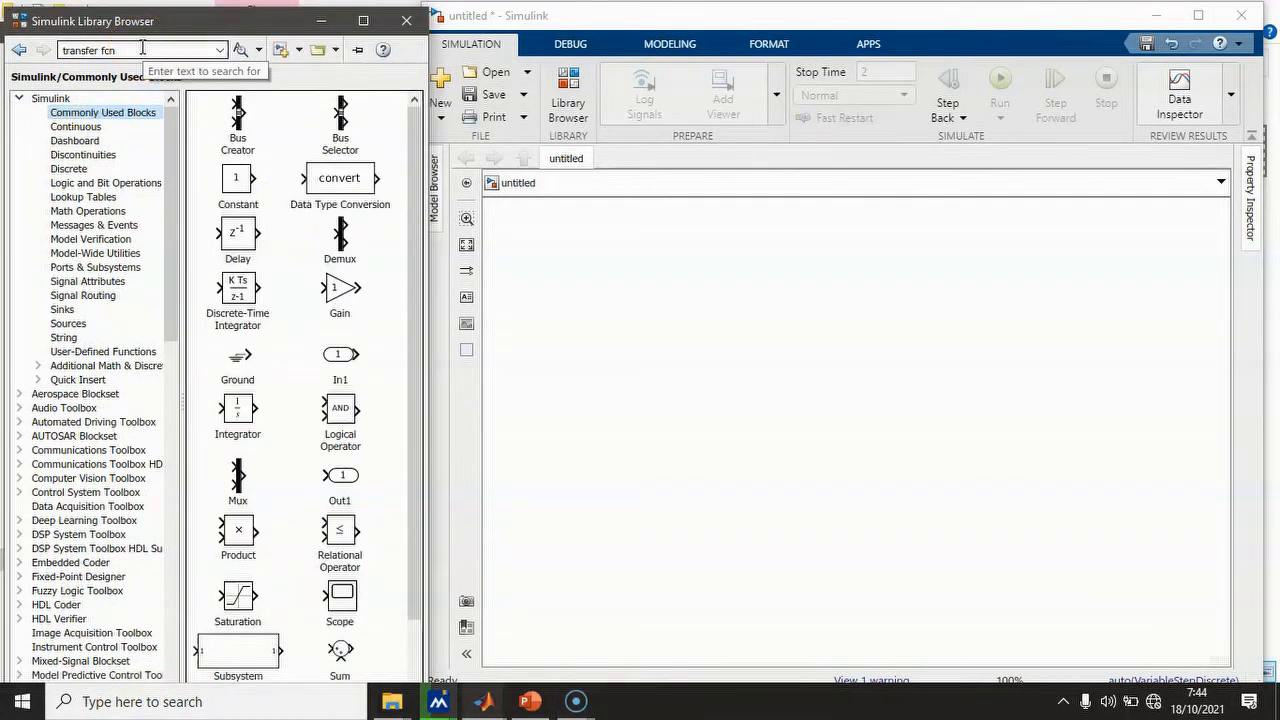
{"action": "left_click", "coordinate": [142, 48]}
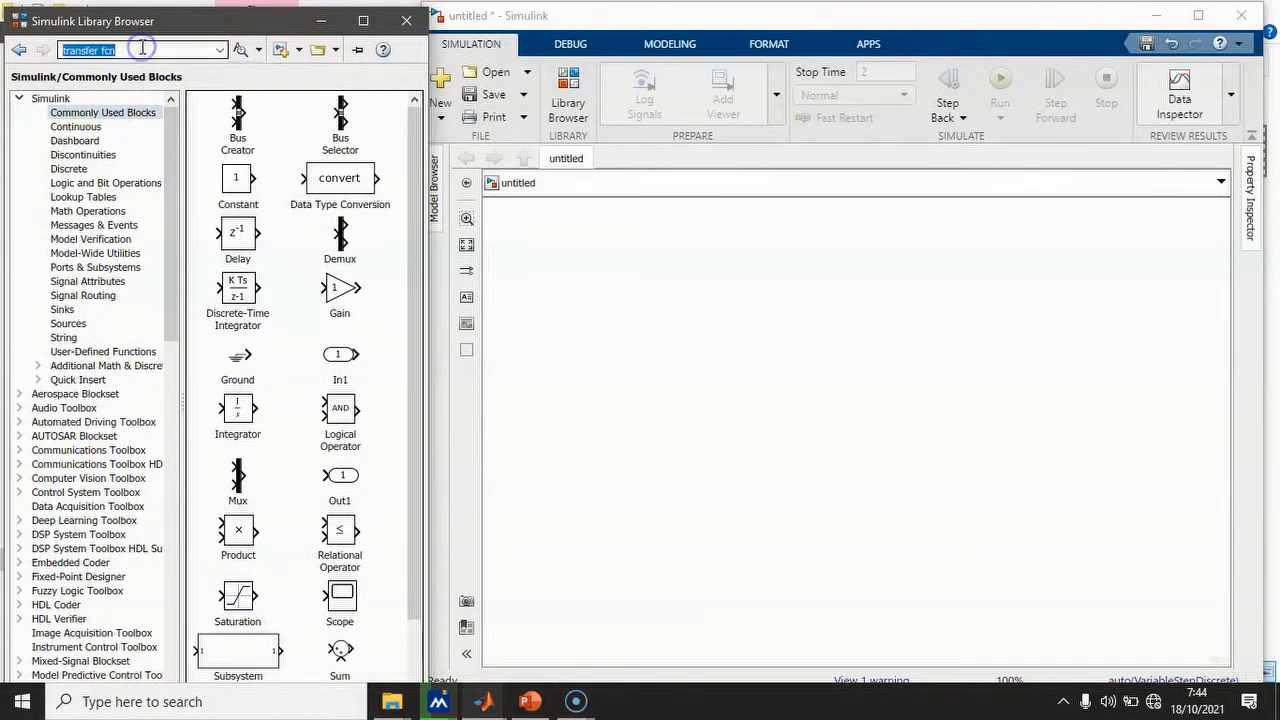
{"action": "type", "text": "t"}
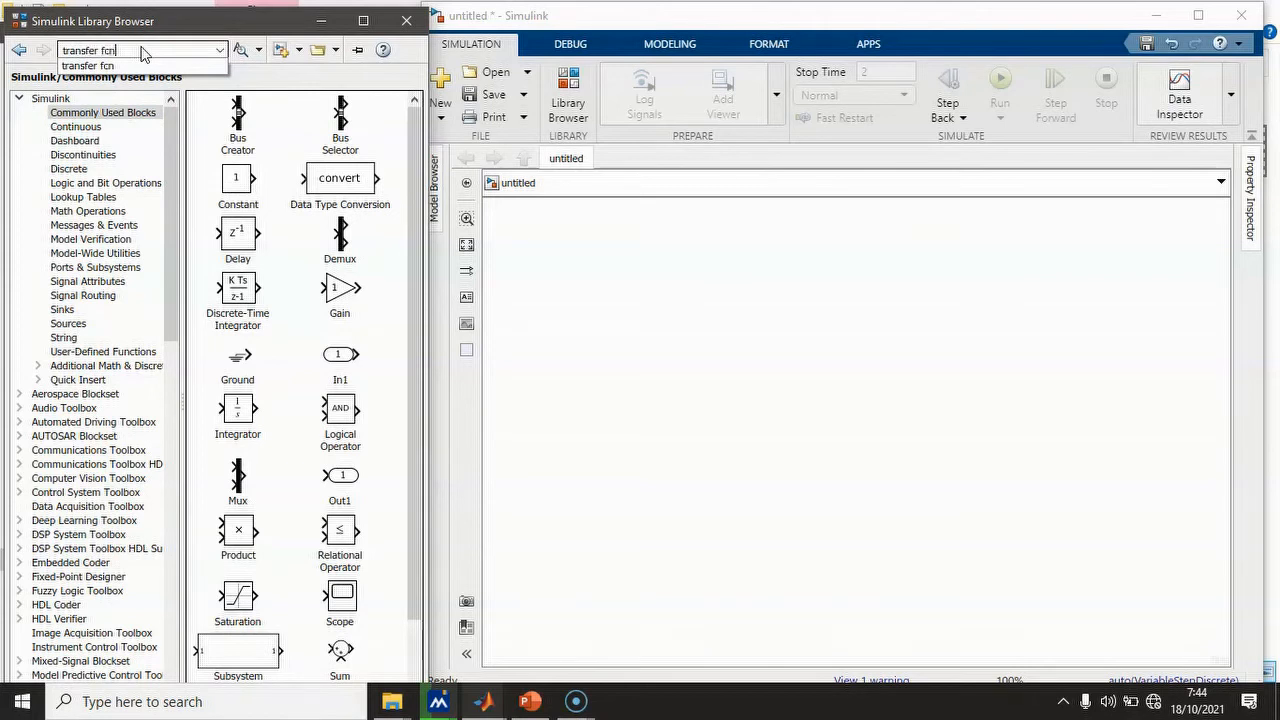
{"action": "key", "text": "Return"}
{"action": "left_click", "coordinate": [241, 49]}
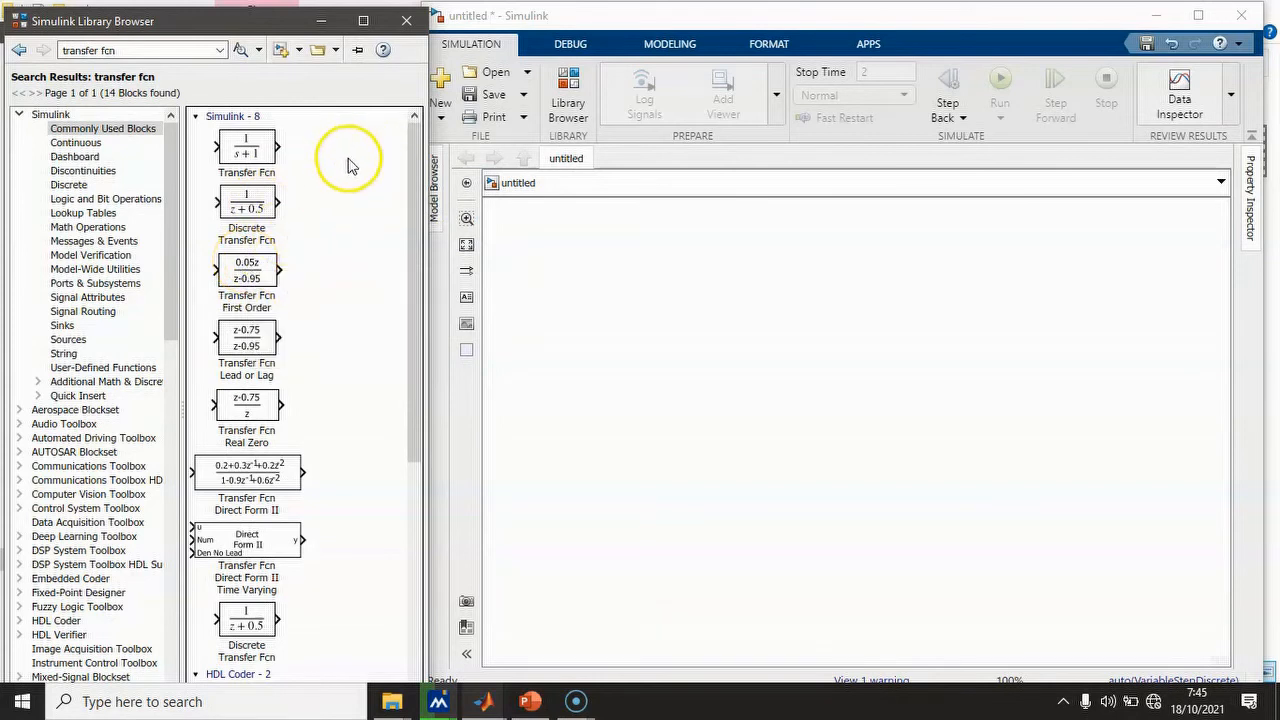
{"action": "left_click", "coordinate": [237, 151]}
{"action": "left_click_drag", "start_coordinate": [237, 151], "coordinate": [822, 332]}
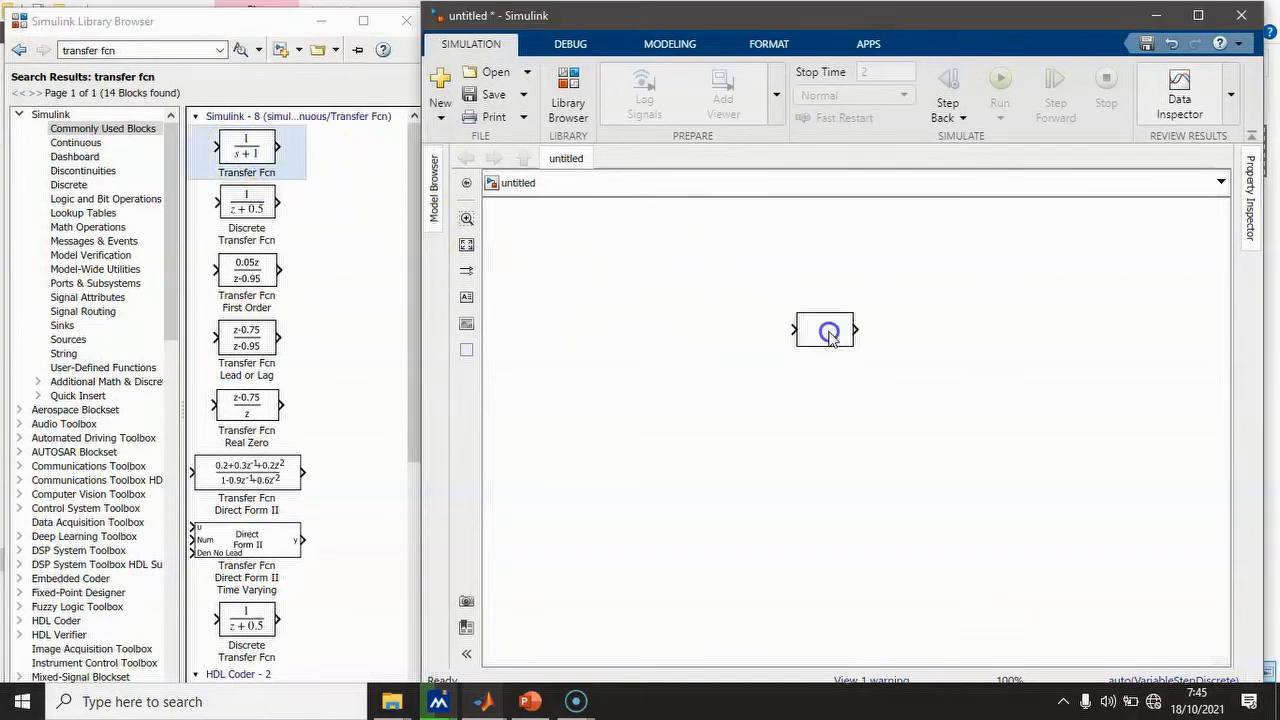
- Add a Constant block before the Transfer Fcn and connect it to the Transfer Fcn's input
{"action": "left_click", "coordinate": [92, 143]}
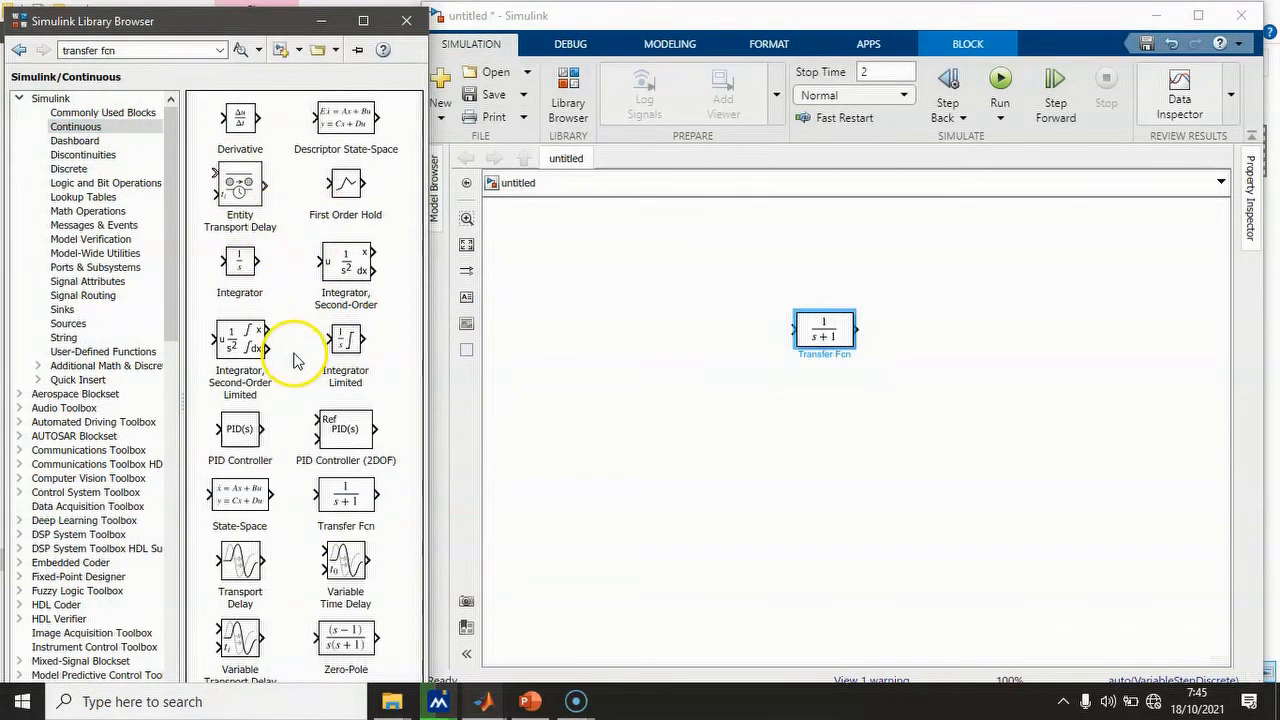
{"action": "left_click", "coordinate": [103, 112]}
{"action": "left_click_drag", "start_coordinate": [238, 183], "coordinate": [768, 333]}
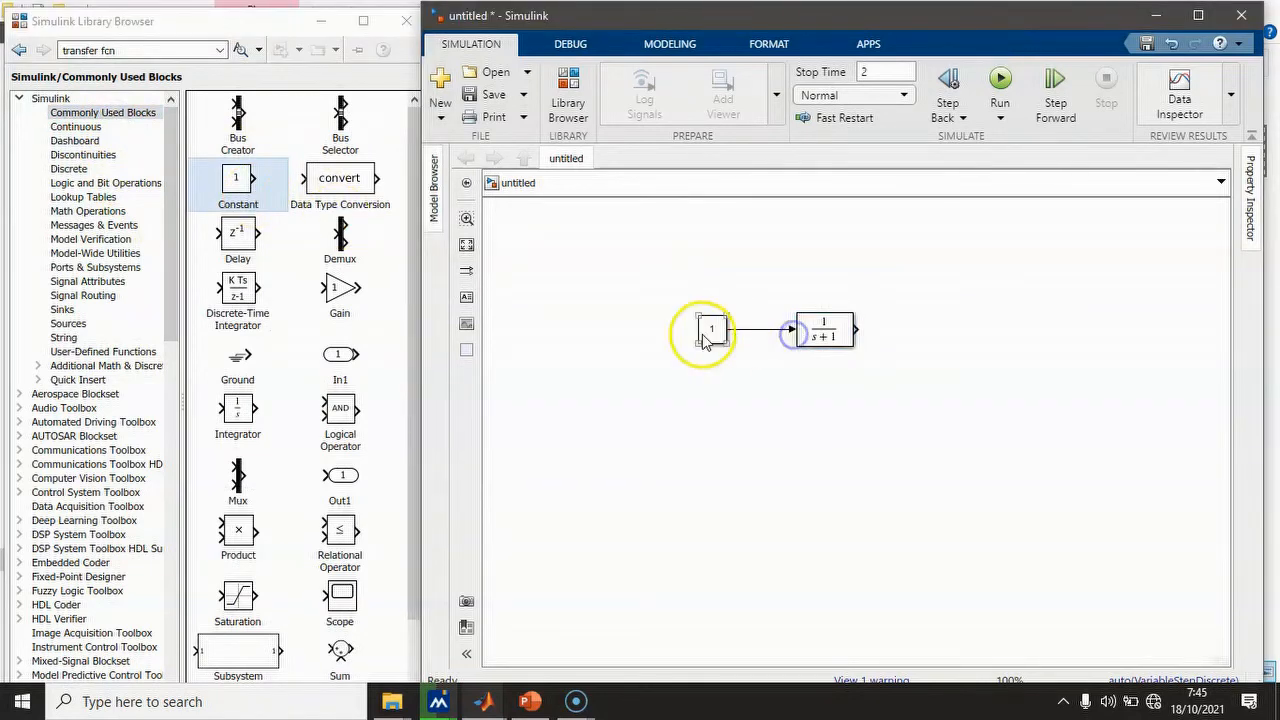
- Set the Constant block's value to 1 and its sample time to 0
{"action": "double_click", "coordinate": [711, 331]}
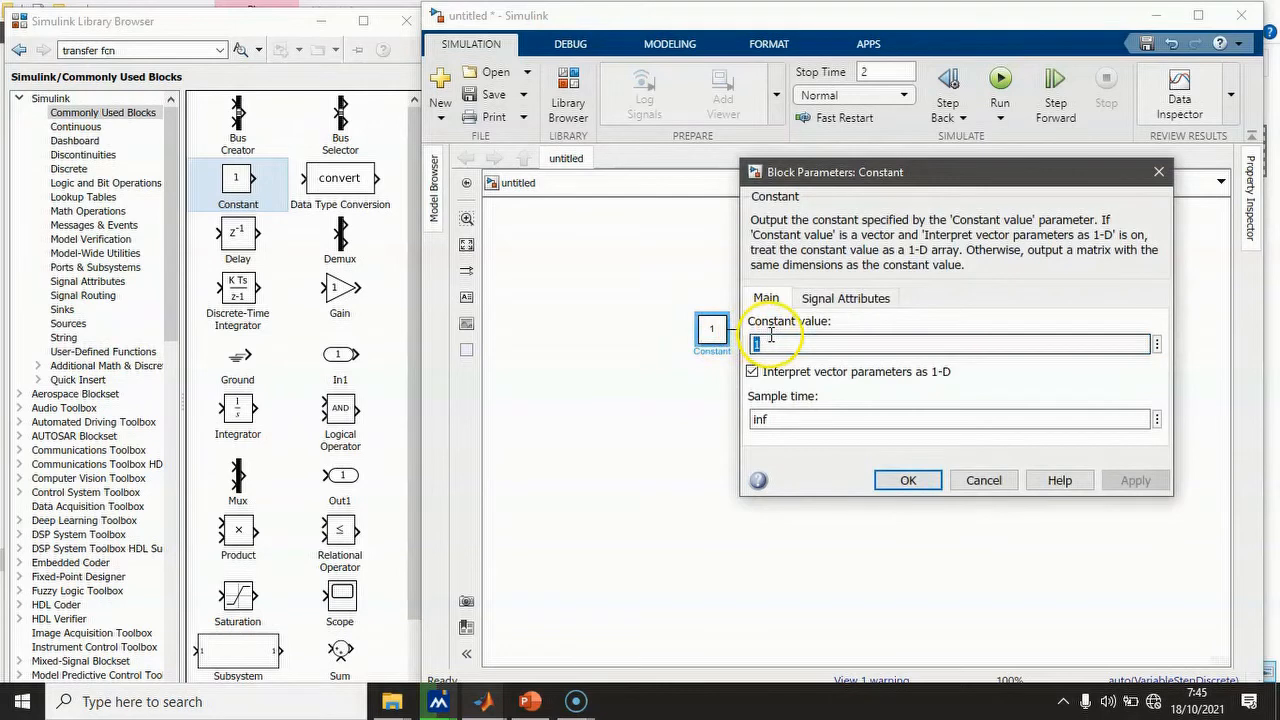
{"action": "type", "text": "1"}
{"action": "double_click", "coordinate": [828, 425]}
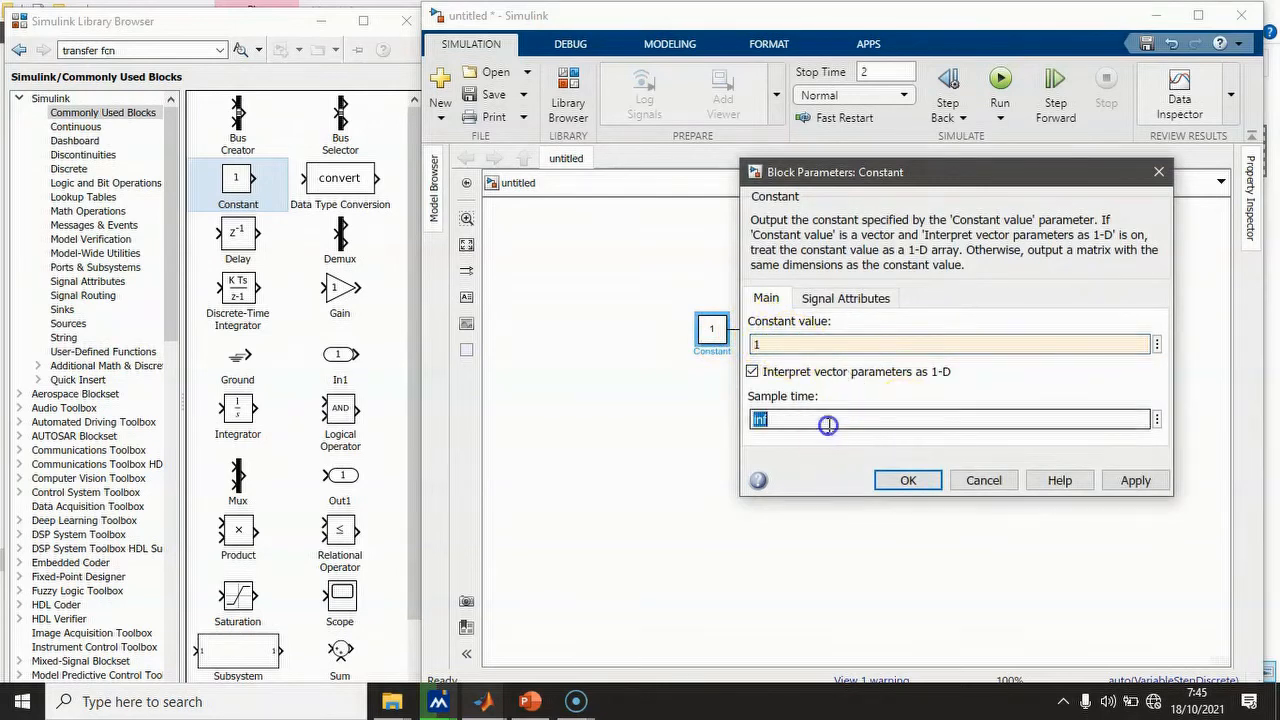
{"action": "type", "text": "0"}
{"action": "left_click", "coordinate": [1135, 480]}
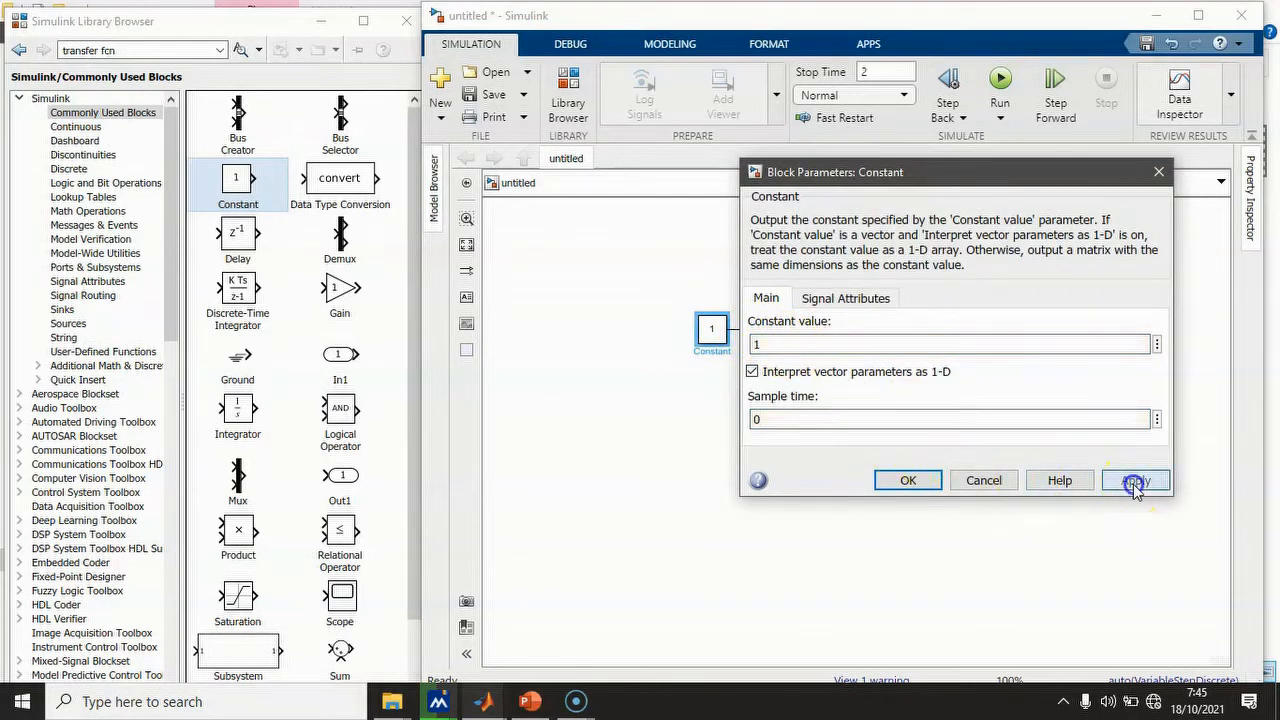
{"action": "left_click", "coordinate": [907, 481]}
- Set the Transfer Fcn's denominator coefficients to [2 3]
{"action": "left_click", "coordinate": [829, 336]}
{"action": "double_click", "coordinate": [835, 336]}
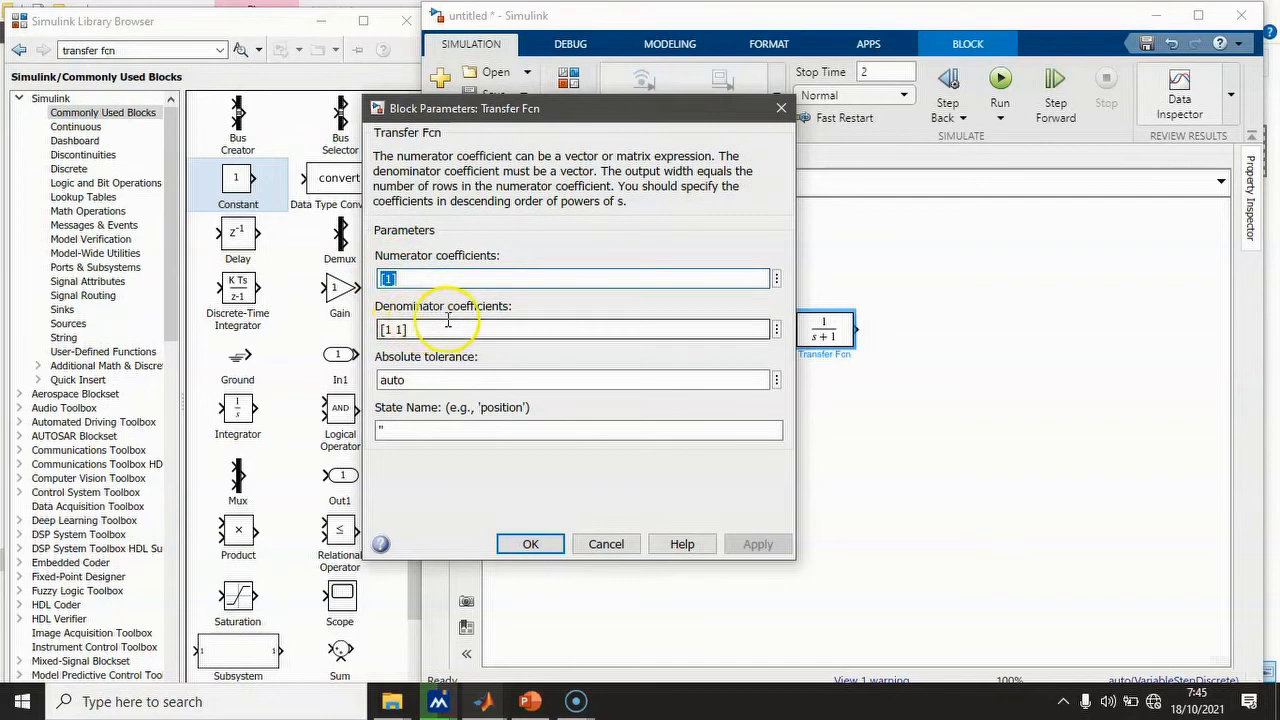
{"action": "left_click", "coordinate": [386, 330]}
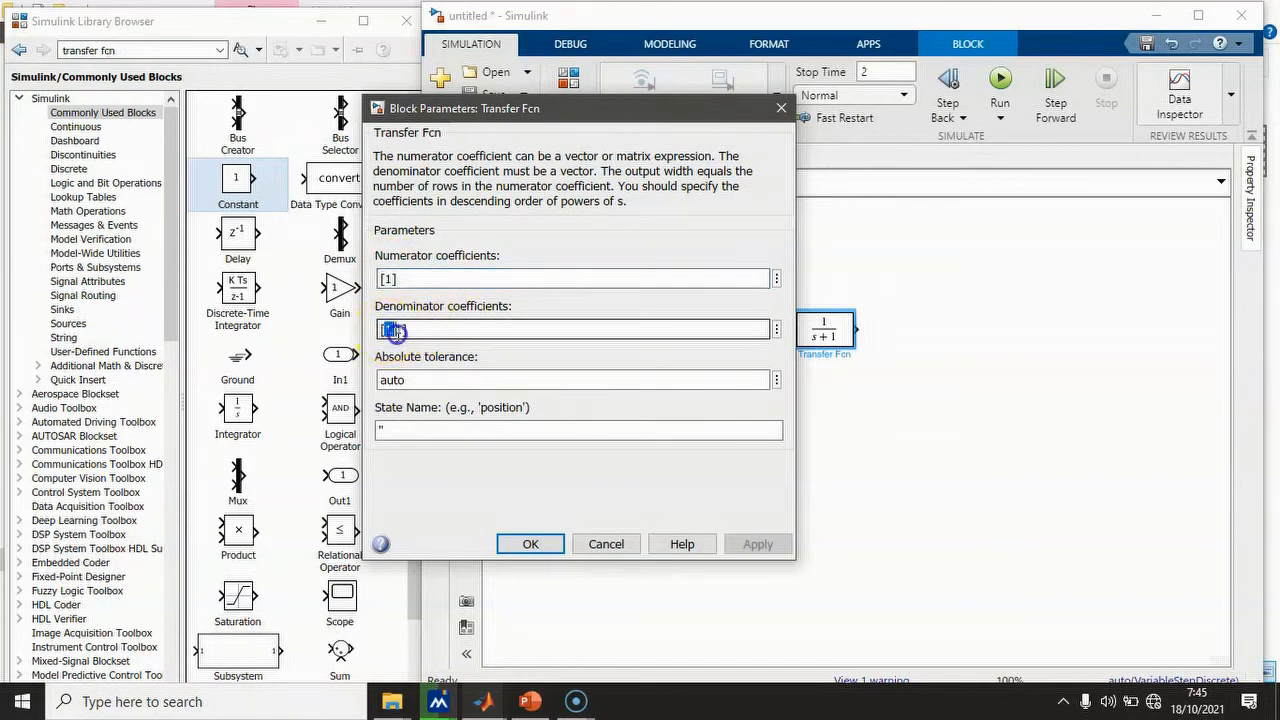
{"action": "type", "text": "2"}
{"action": "left_click", "coordinate": [397, 334]}
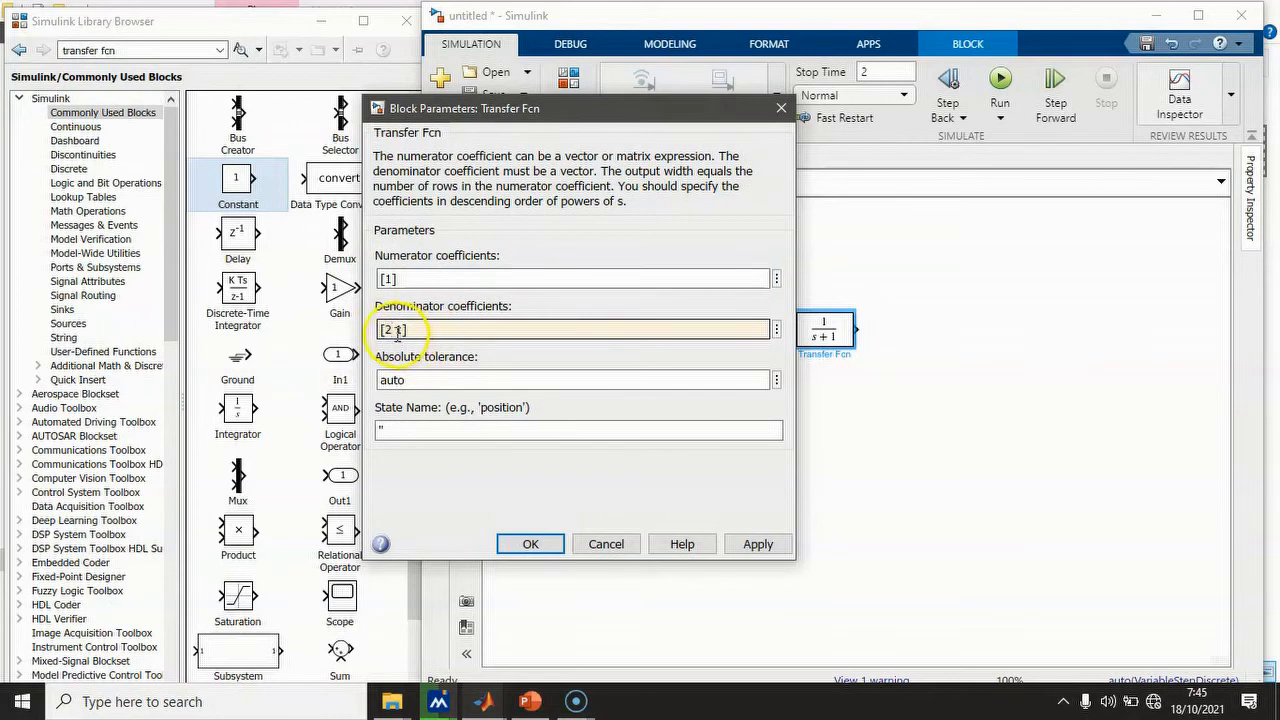
{"action": "type", "text": "3"}
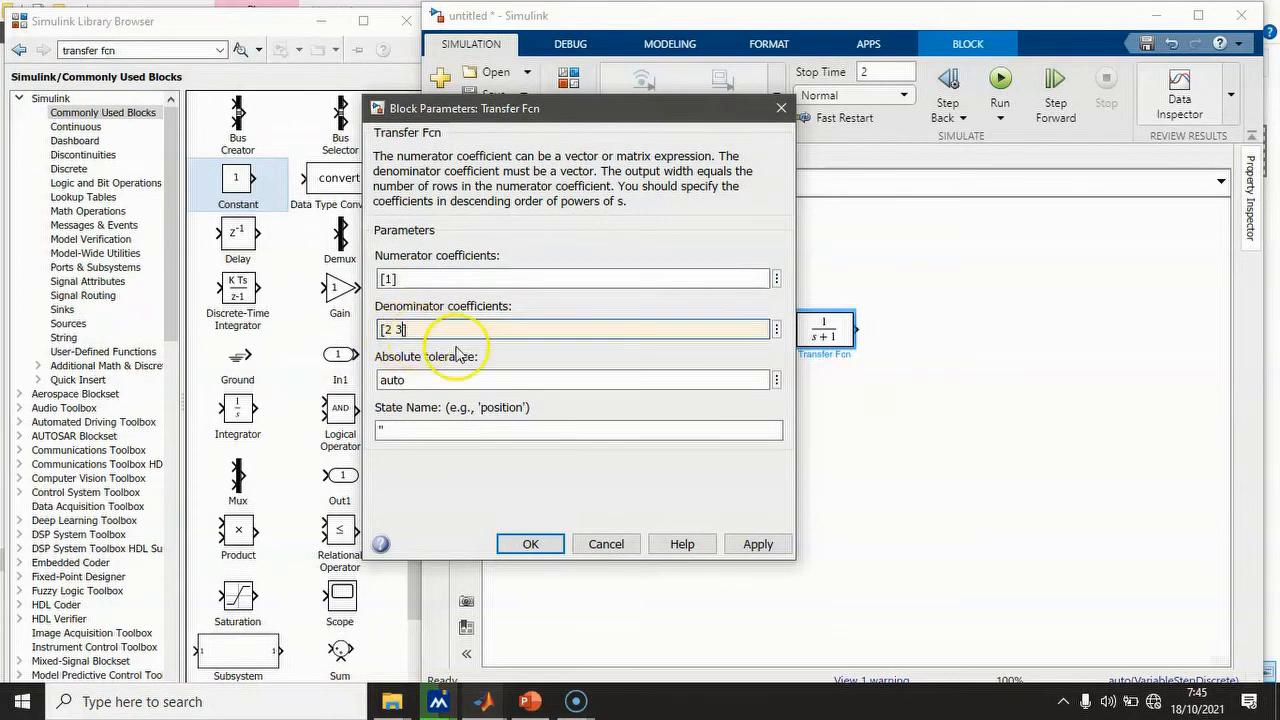
{"action": "left_click", "coordinate": [757, 544]}
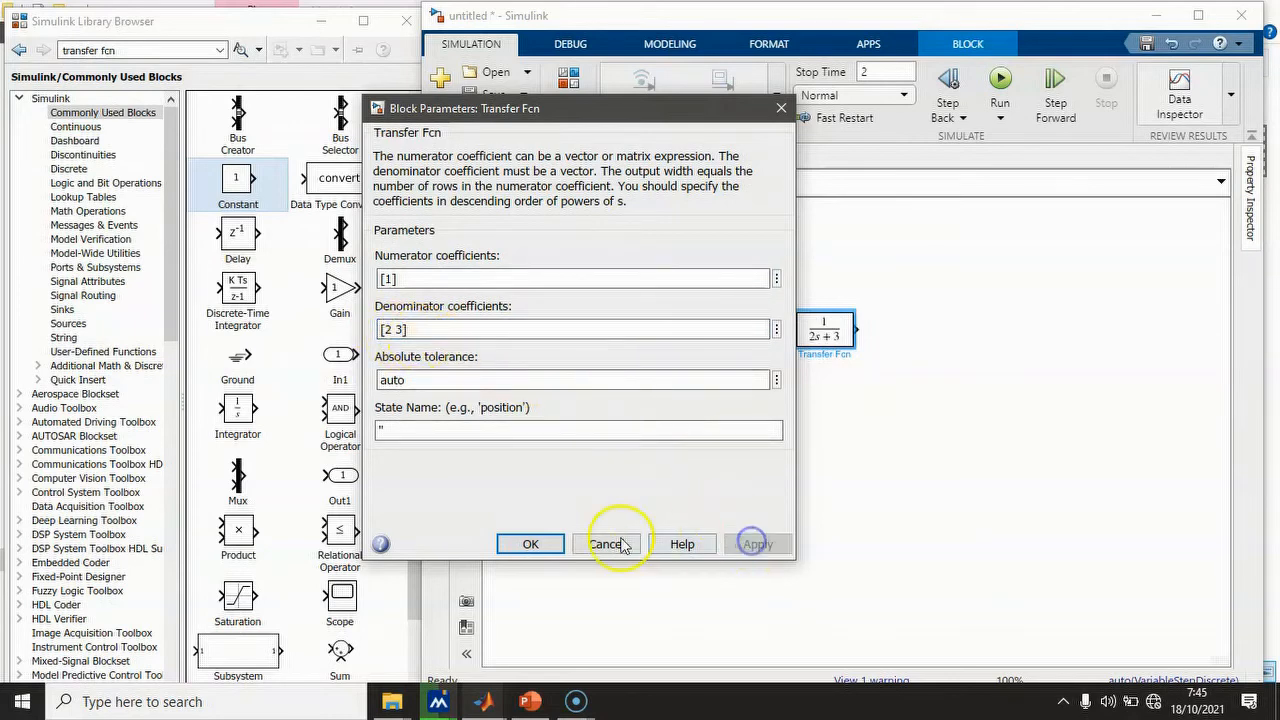
{"action": "left_click", "coordinate": [530, 544]}
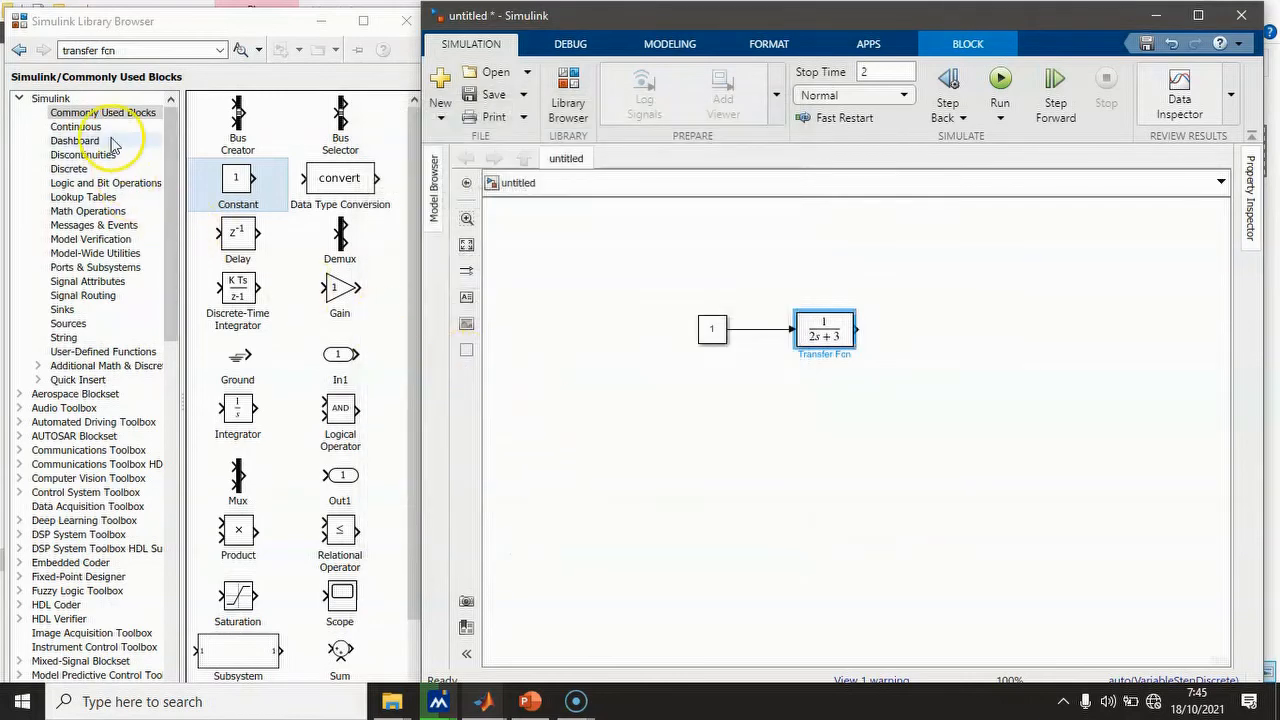
- Add a Scope connected to the Transfer Fcn's output and set the Scope's sample time to 1e-3
{"action": "left_click_drag", "start_coordinate": [342, 605], "coordinate": [955, 333]}
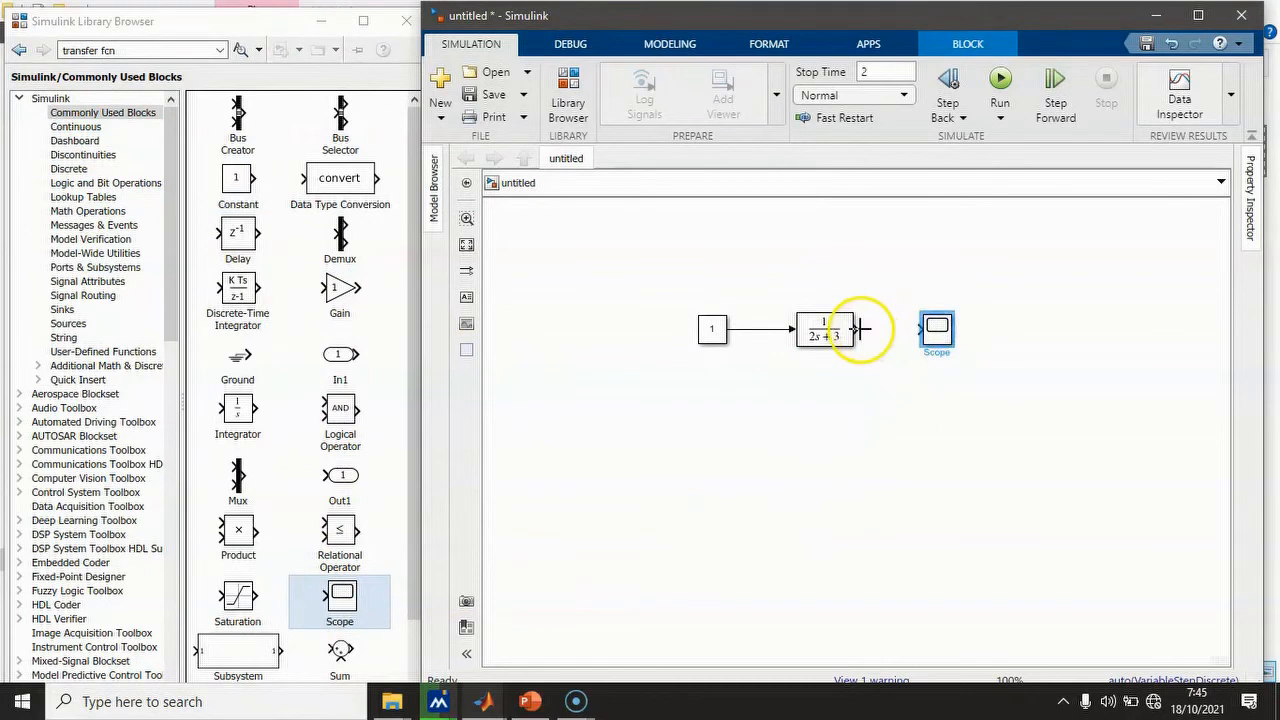
{"action": "left_click_drag", "start_coordinate": [857, 329], "coordinate": [899, 328]}
{"action": "double_click", "coordinate": [924, 340]}
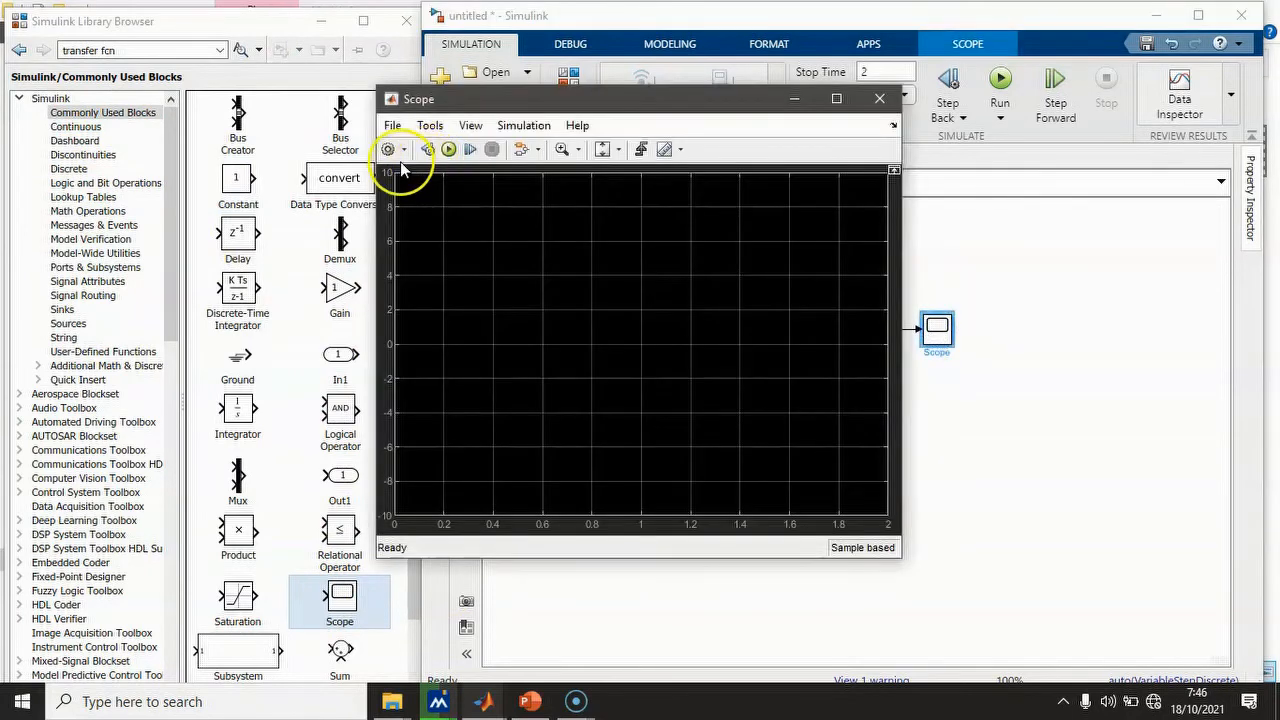
{"action": "left_click", "coordinate": [388, 149]}
{"action": "double_click", "coordinate": [621, 330]}
{"action": "type", "text": "1e-3"}
{"action": "left_click", "coordinate": [795, 464]}
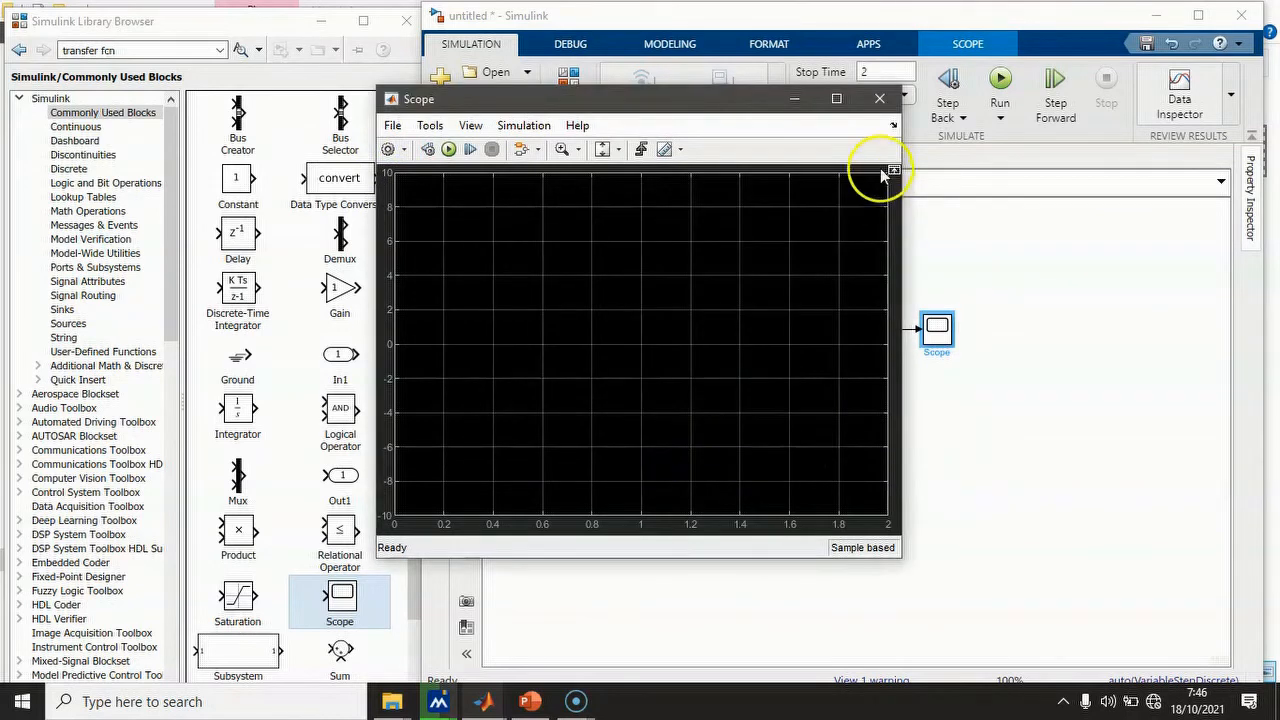
{"action": "left_click", "coordinate": [880, 99]}
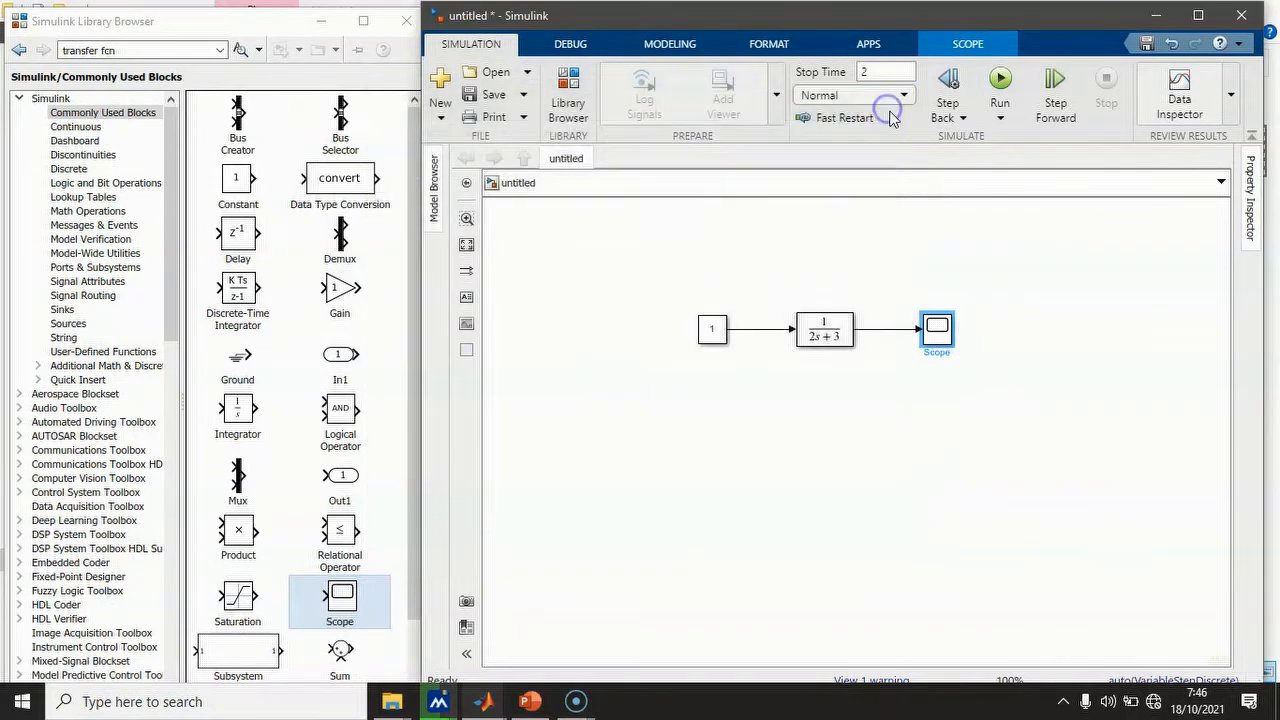
- Set the Scope's number of input ports to 2
{"action": "right_click", "coordinate": [938, 332]}
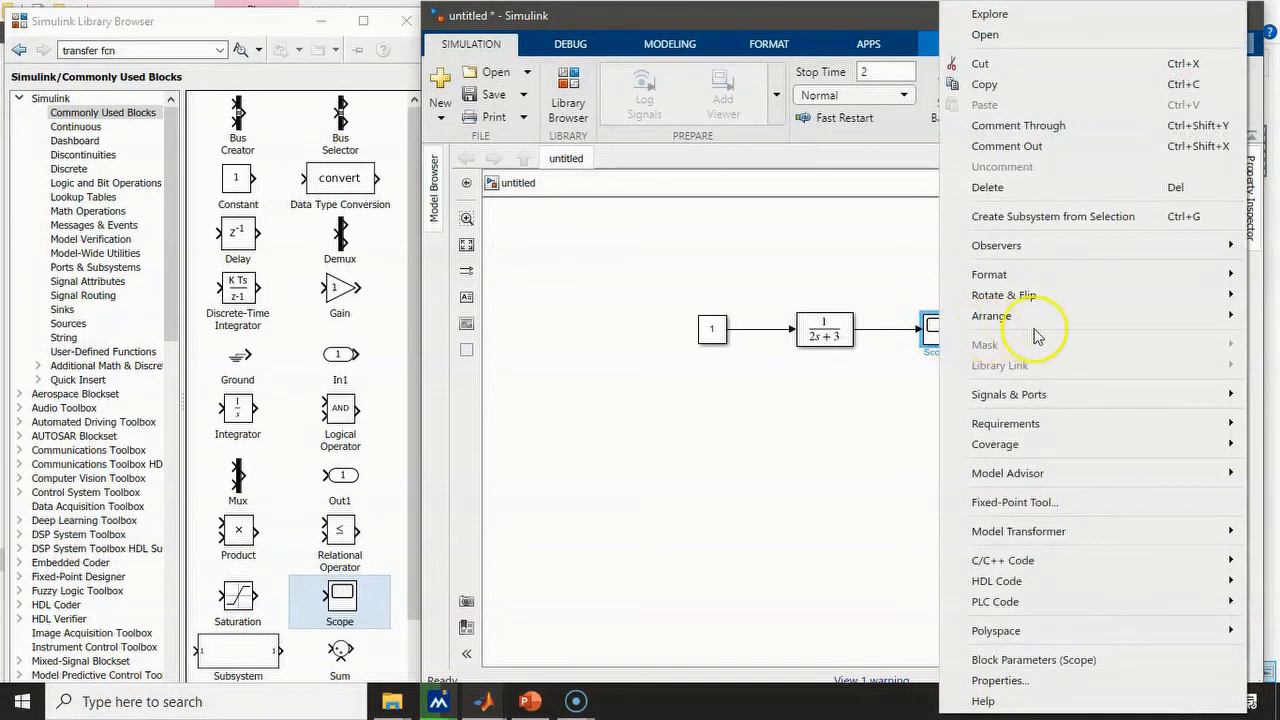
{"action": "mouse_move", "coordinate": [1034, 394]}
{"action": "mouse_move", "coordinate": [931, 400]}
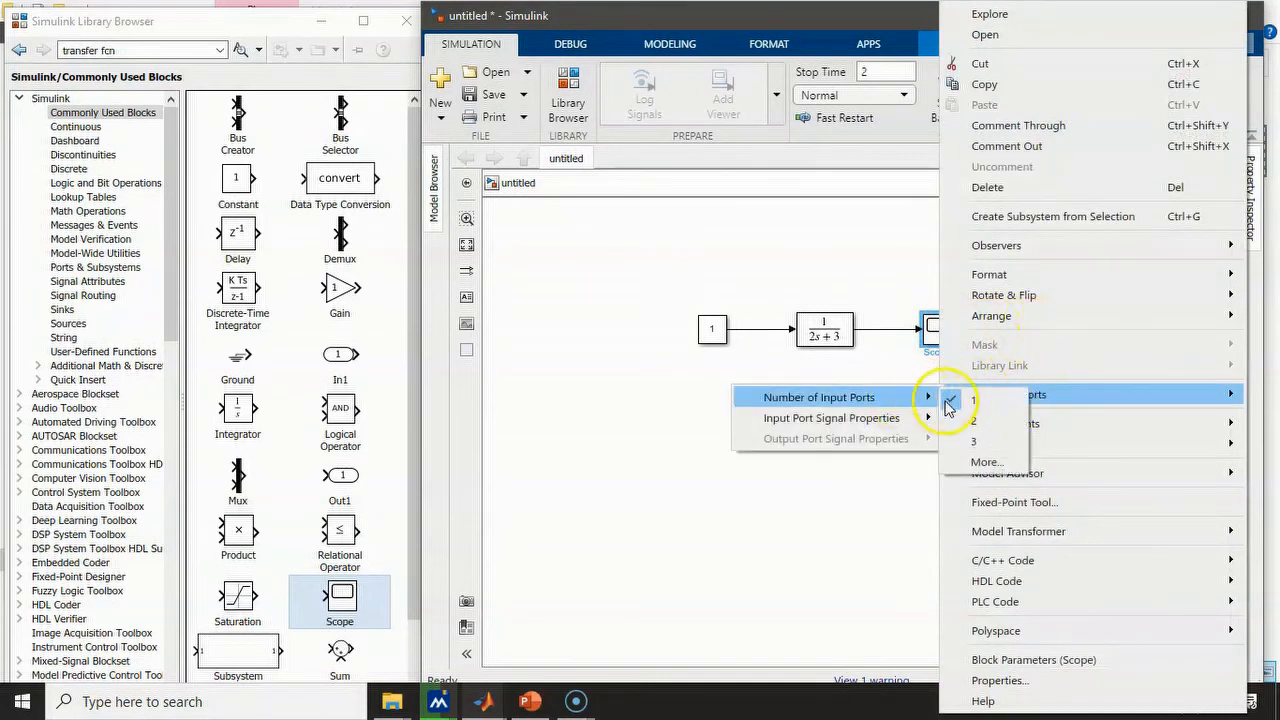
{"action": "left_click", "coordinate": [958, 420]}
- Rewire the Scope, connecting a branch of the Constant's line to its upper input and the Transfer Fcn's output to its lower input
{"action": "left_click", "coordinate": [880, 329]}
{"action": "left_click", "coordinate": [936, 330]}
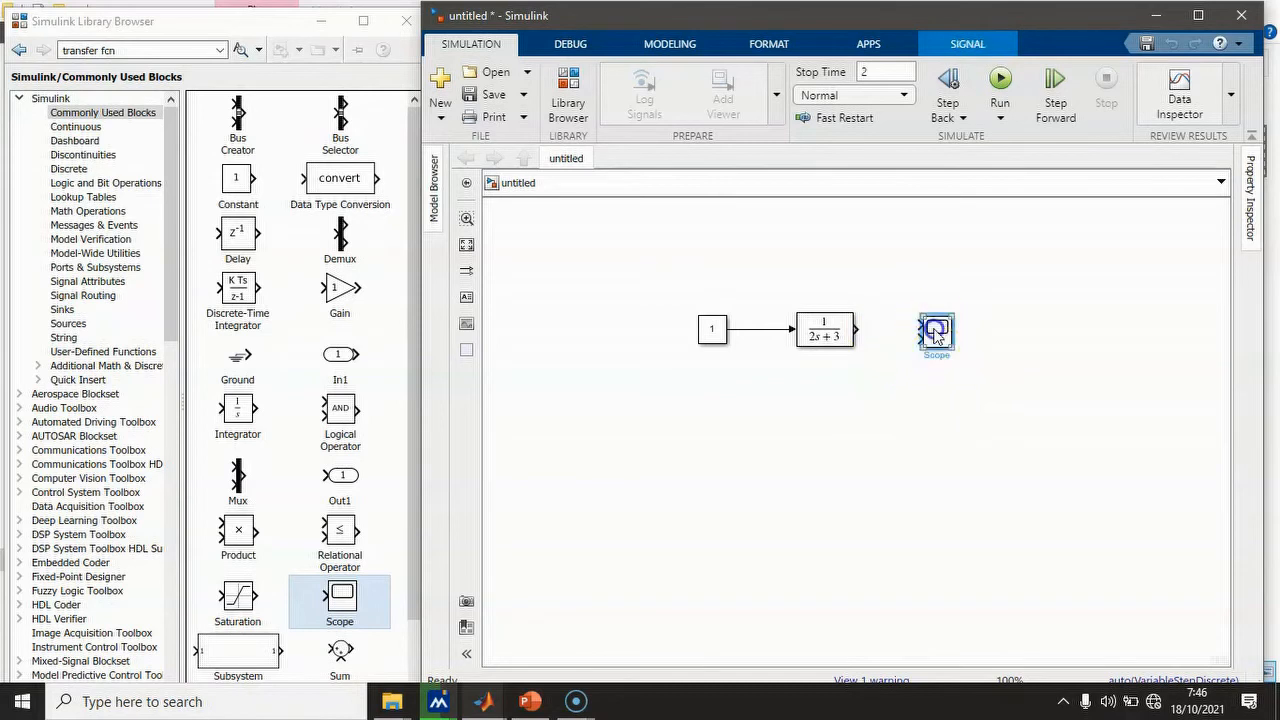
{"action": "left_click_drag", "start_coordinate": [953, 301], "coordinate": [954, 287]}
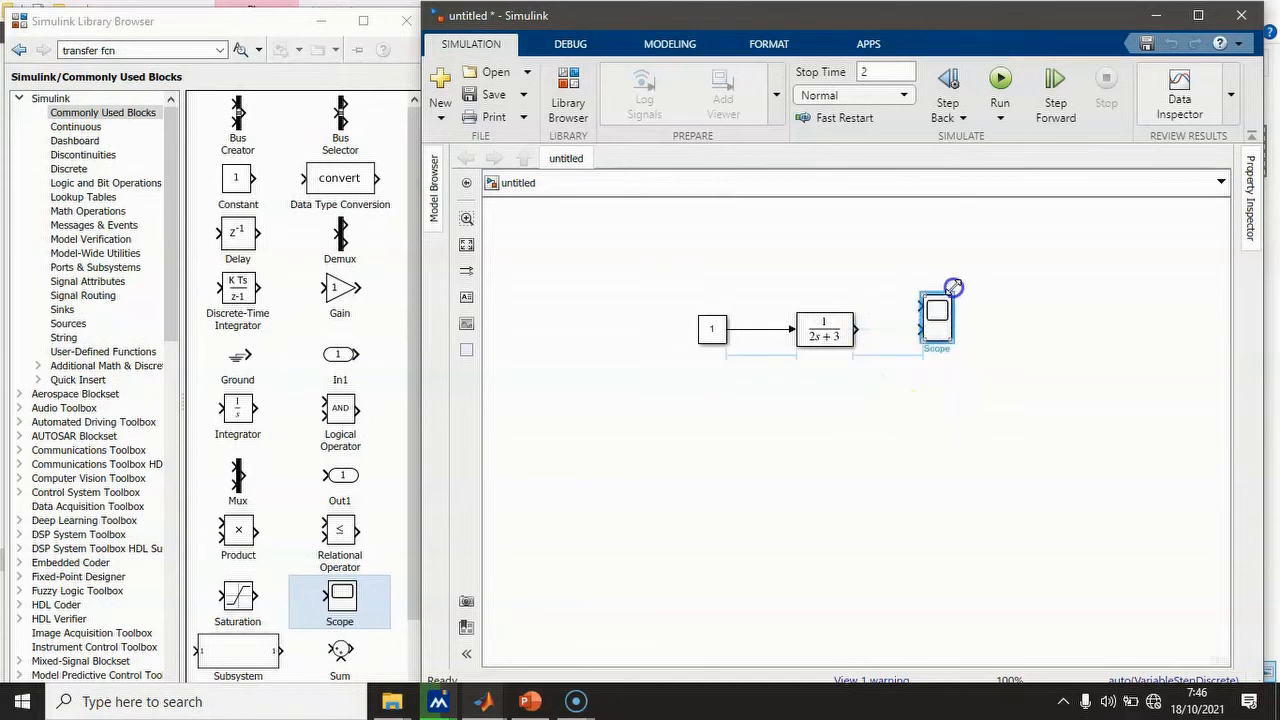
{"action": "left_click_drag", "start_coordinate": [858, 328], "coordinate": [922, 329]}
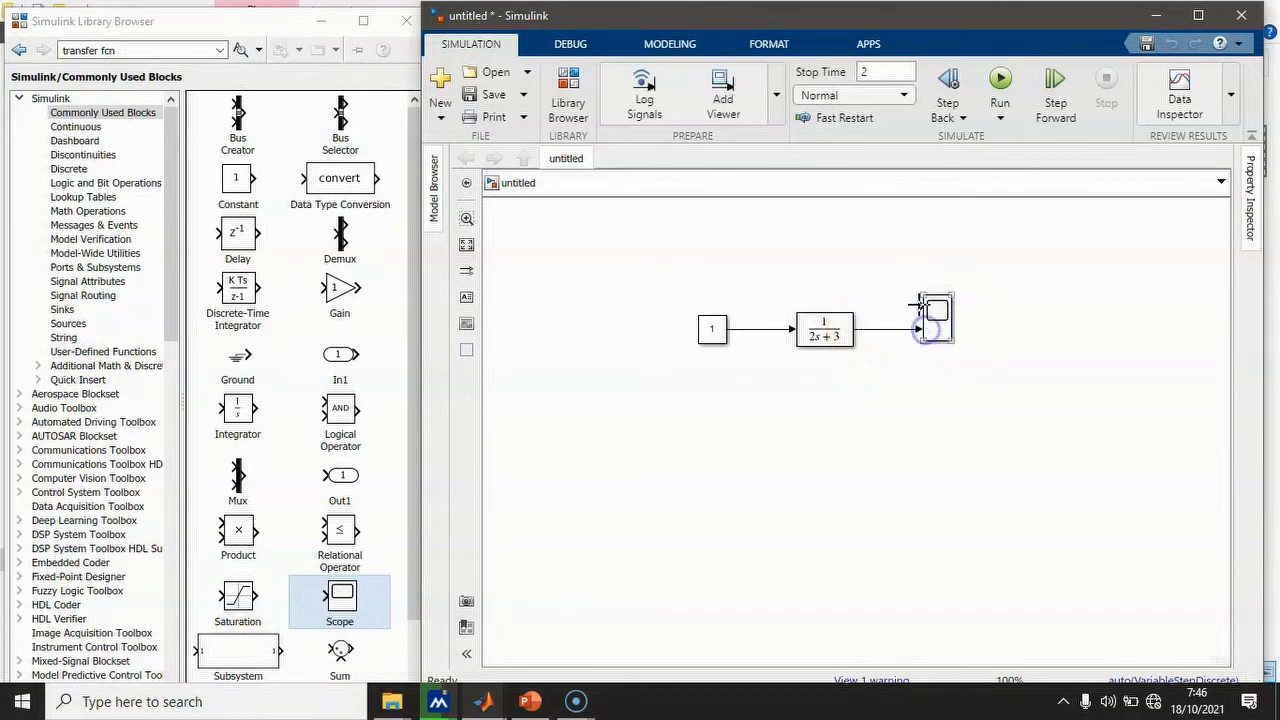
{"action": "left_click_drag", "start_coordinate": [771, 318], "coordinate": [764, 322]}
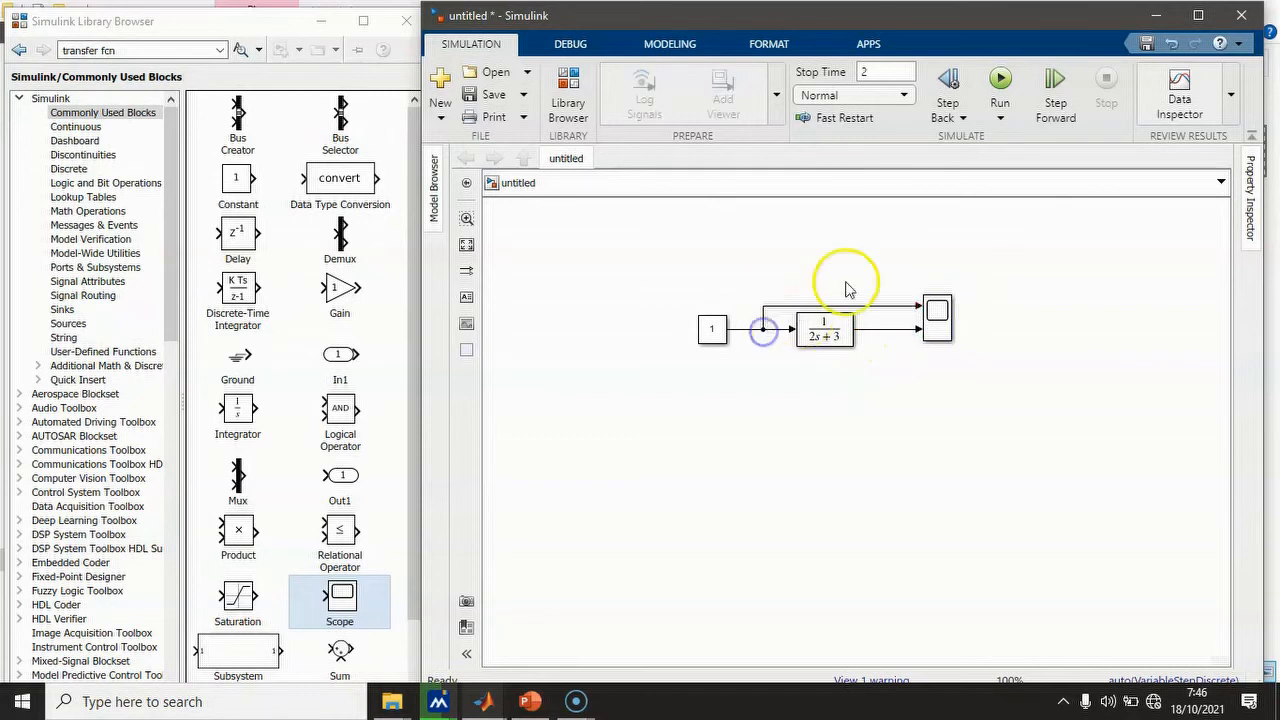
- Run the simulation and show the Scope's two signals in a layout of two stacked displays beside the model
{"action": "left_click", "coordinate": [1000, 82]}
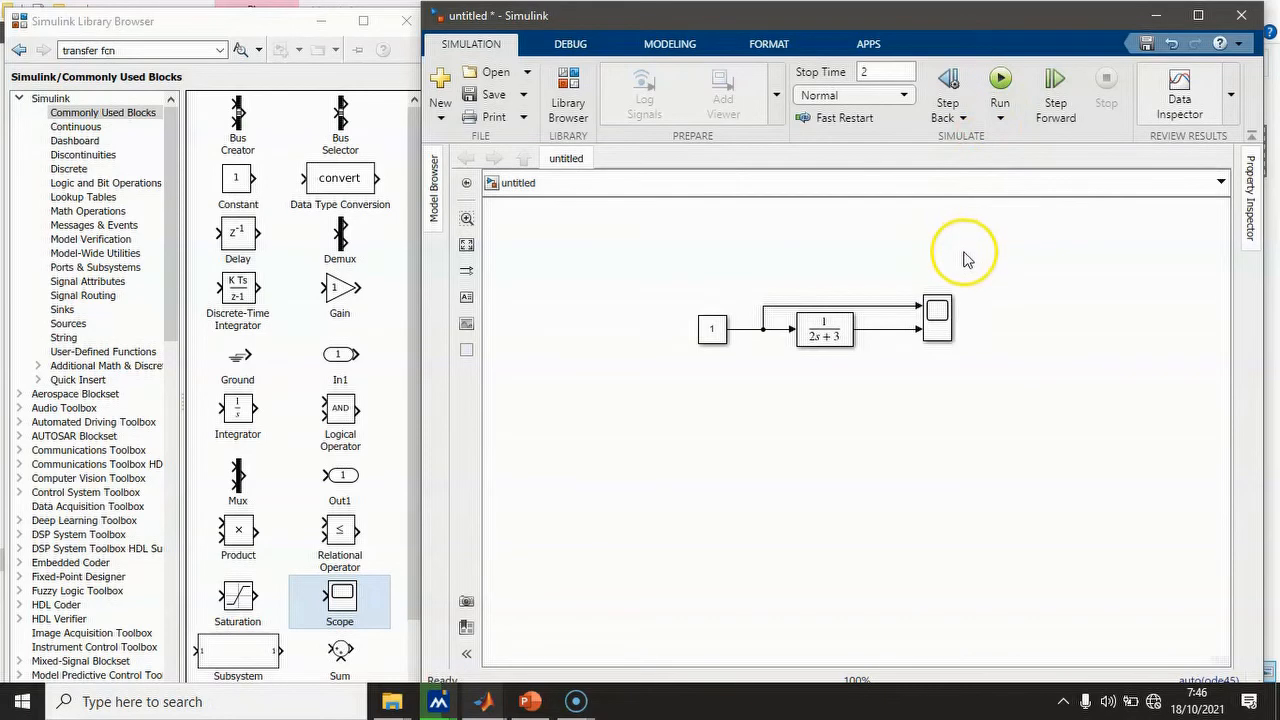
{"action": "double_click", "coordinate": [940, 311]}
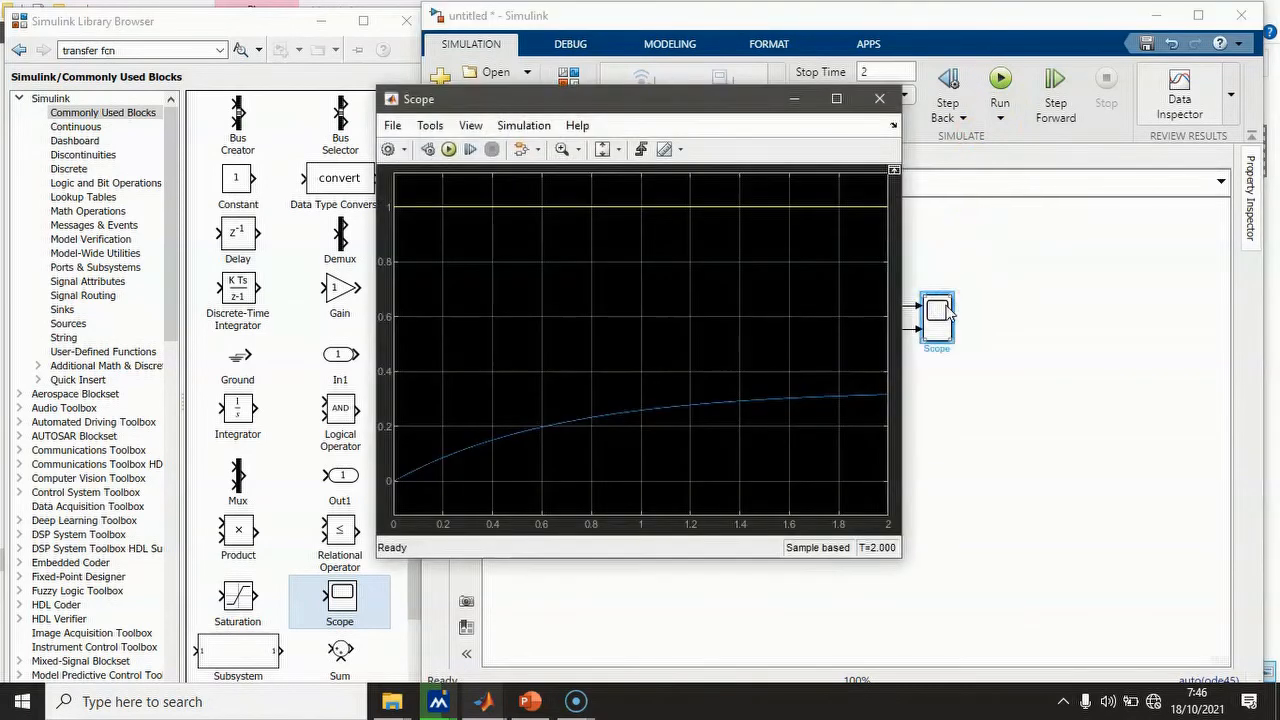
{"action": "left_click", "coordinate": [470, 125]}
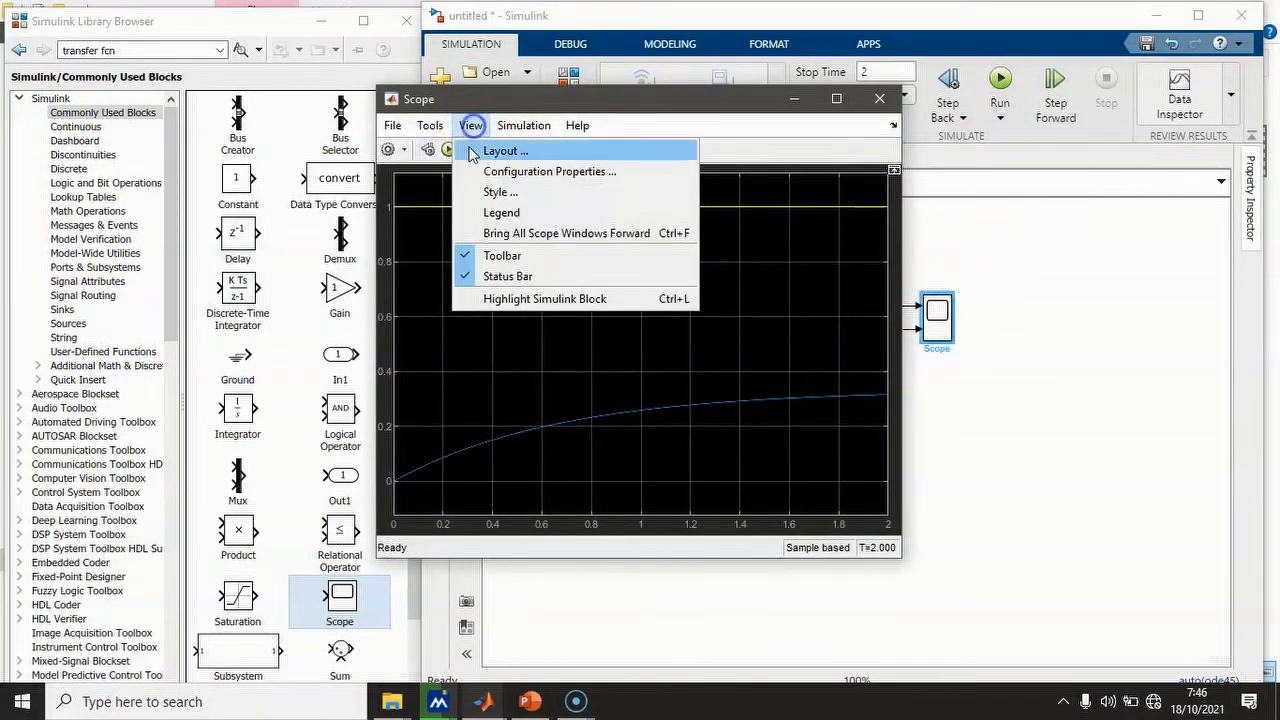
{"action": "left_click", "coordinate": [477, 158]}
{"action": "left_click", "coordinate": [492, 180]}
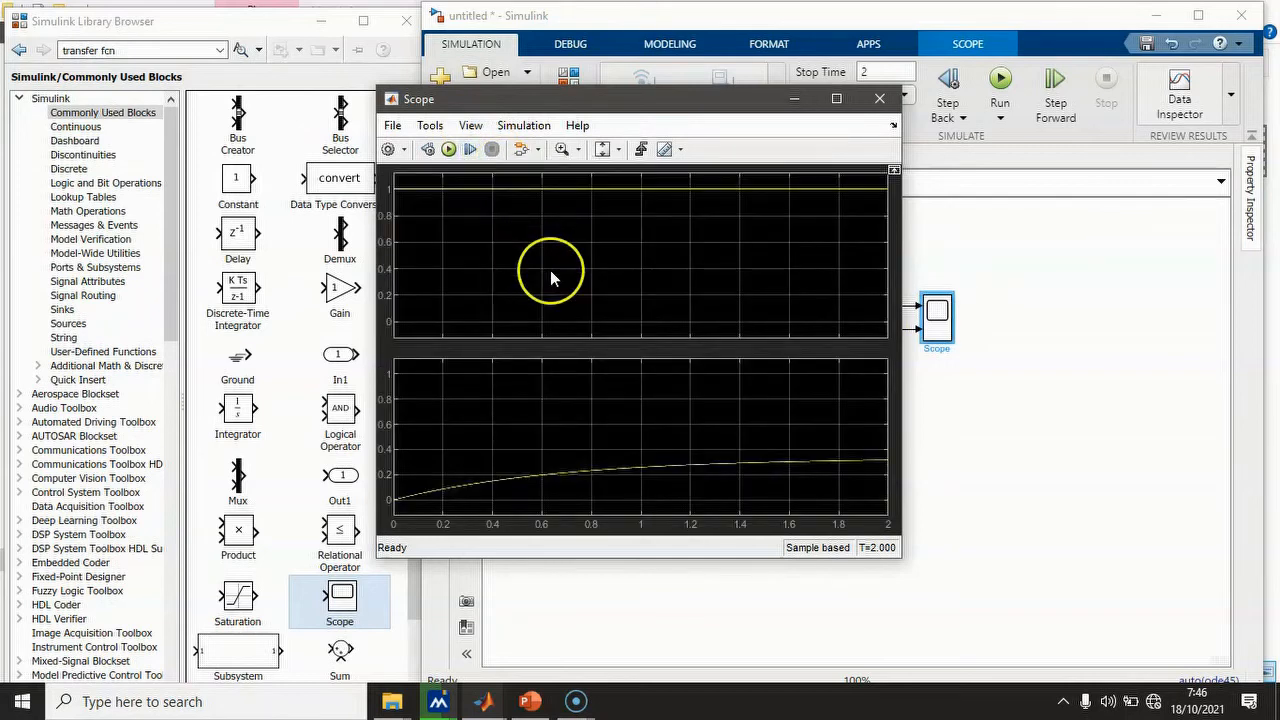
{"action": "left_click_drag", "start_coordinate": [698, 103], "coordinate": [460, 147]}
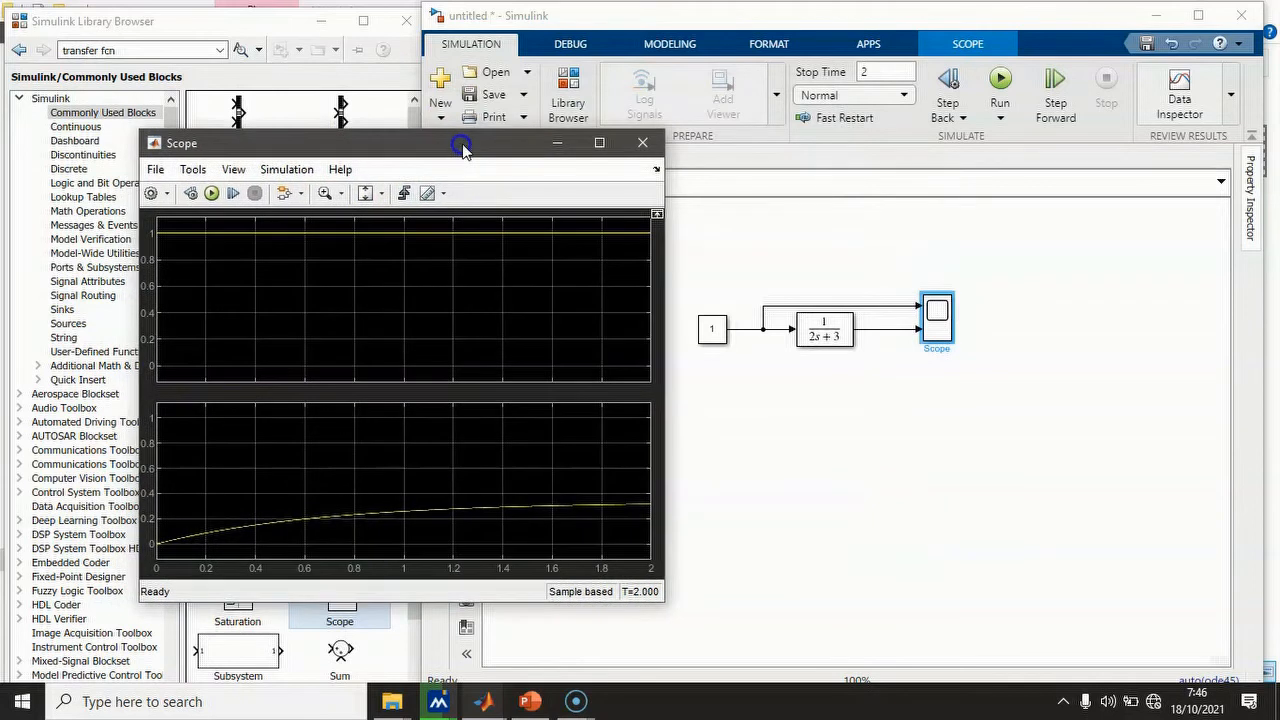
- Set the Transfer Fcn's denominator coefficients to [2 5] and rerun the simulation to examine the response in the Scope
{"action": "left_click", "coordinate": [826, 344]}
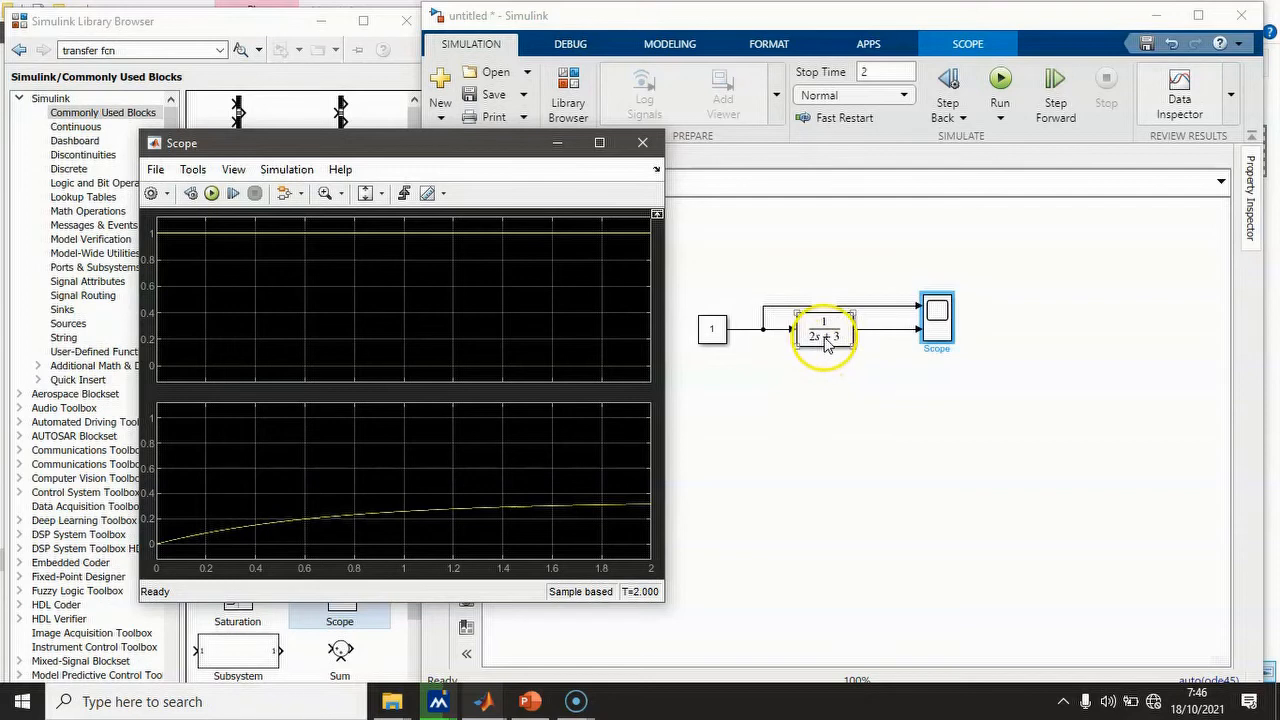
{"action": "double_click", "coordinate": [826, 336]}
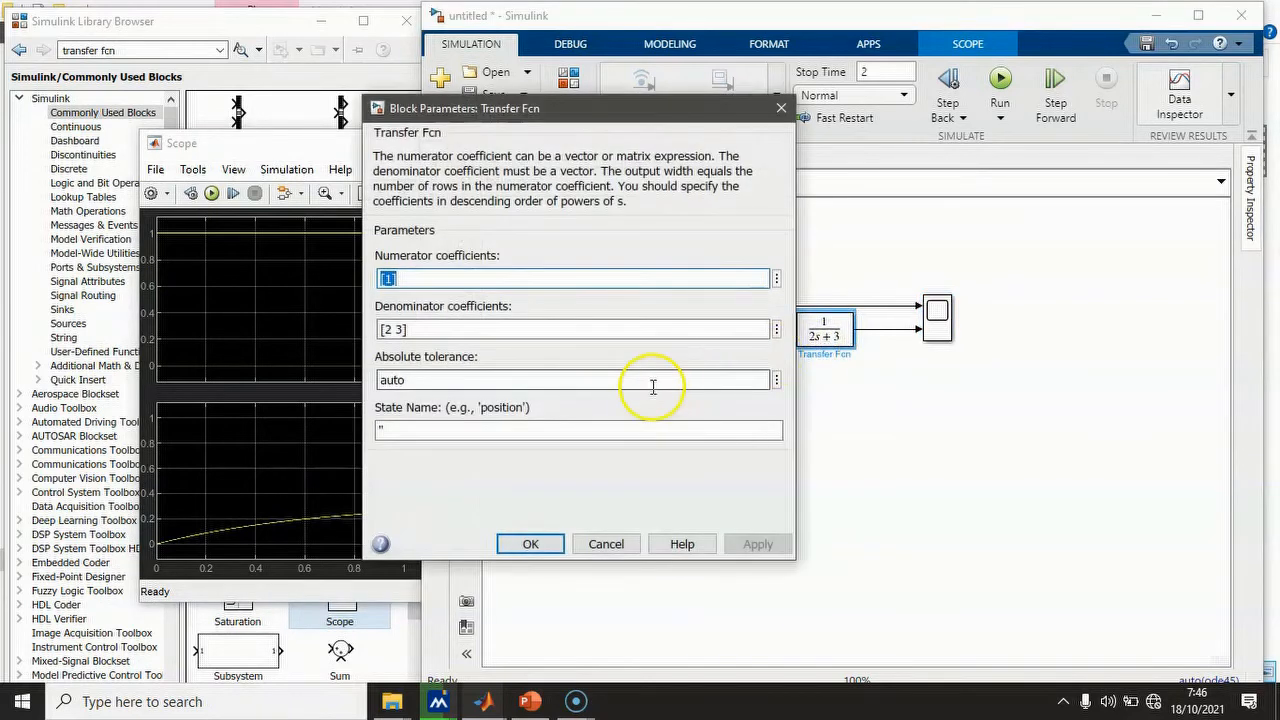
{"action": "triple_click", "coordinate": [394, 330]}
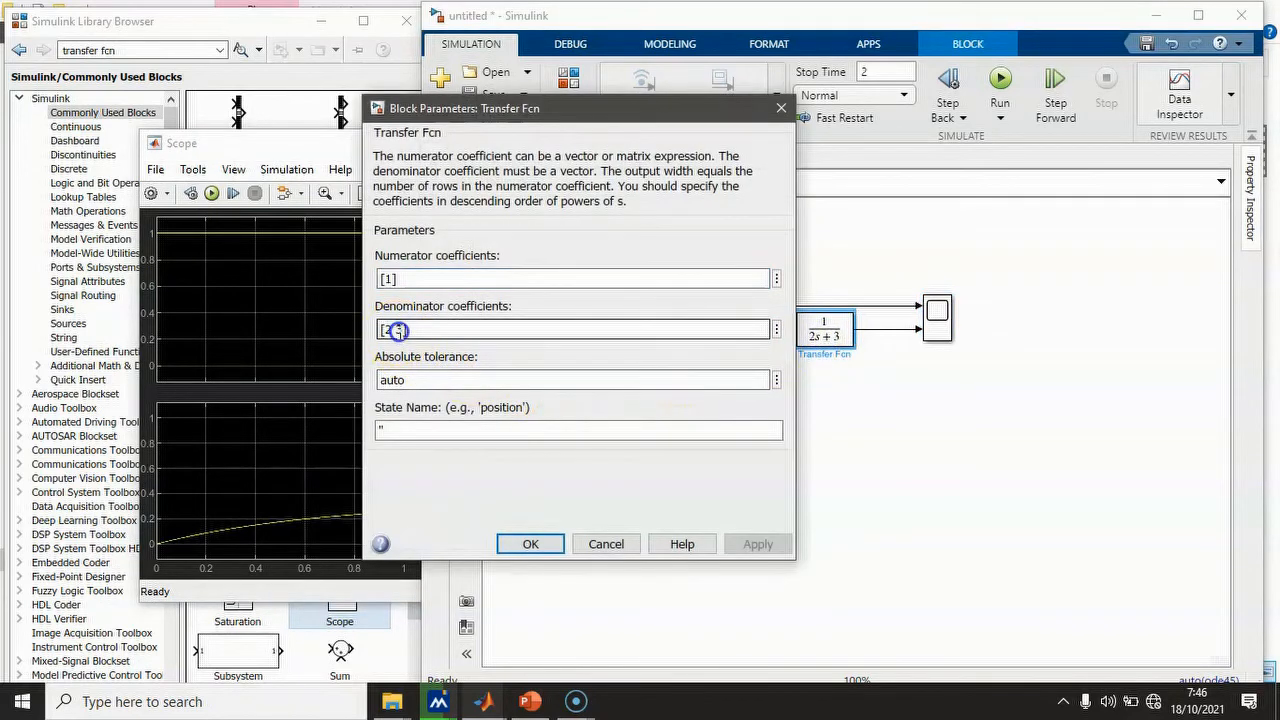
{"action": "type", "text": "5"}
{"action": "left_click", "coordinate": [757, 544]}
{"action": "left_click", "coordinate": [531, 544]}
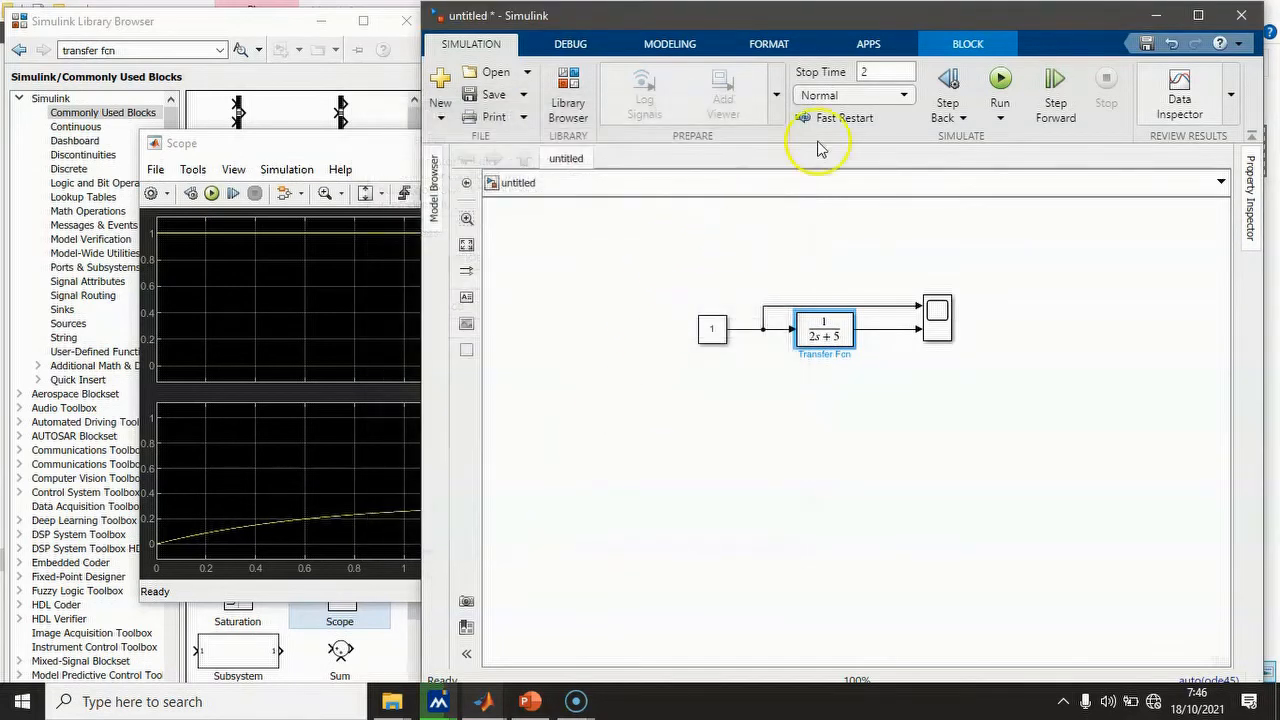
{"action": "left_click", "coordinate": [1001, 82]}
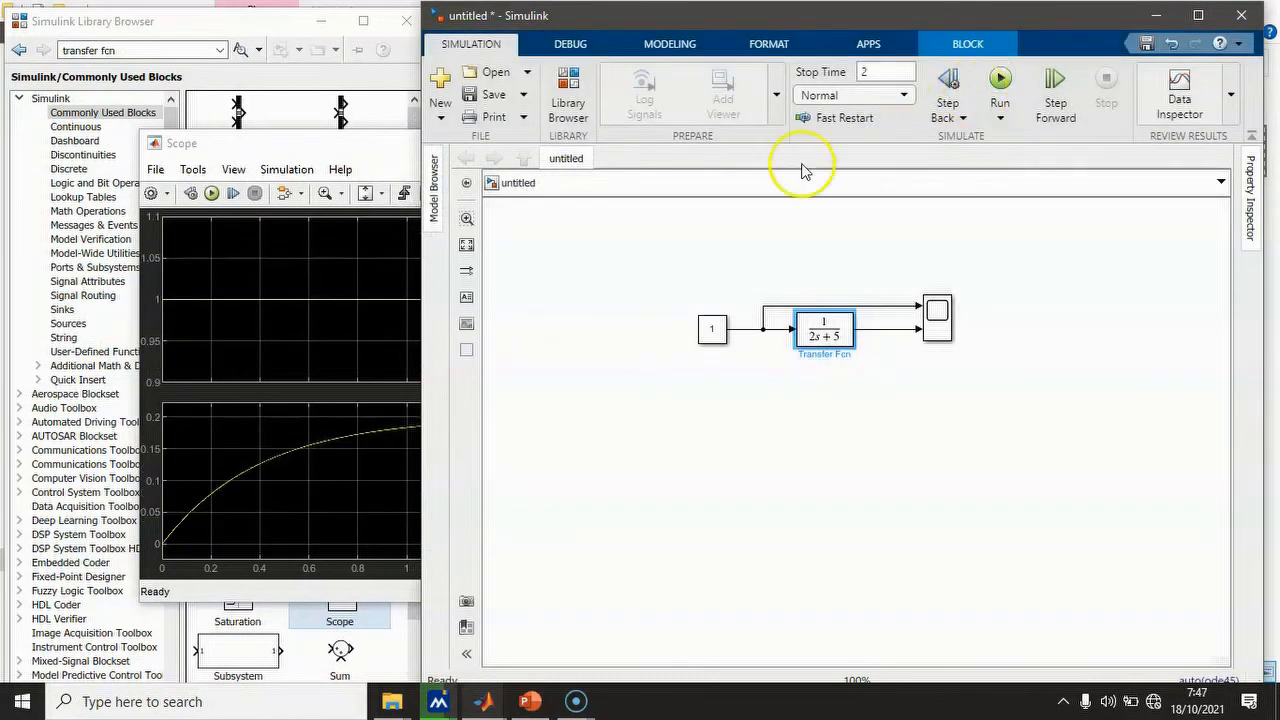
{"action": "left_click", "coordinate": [333, 146]}
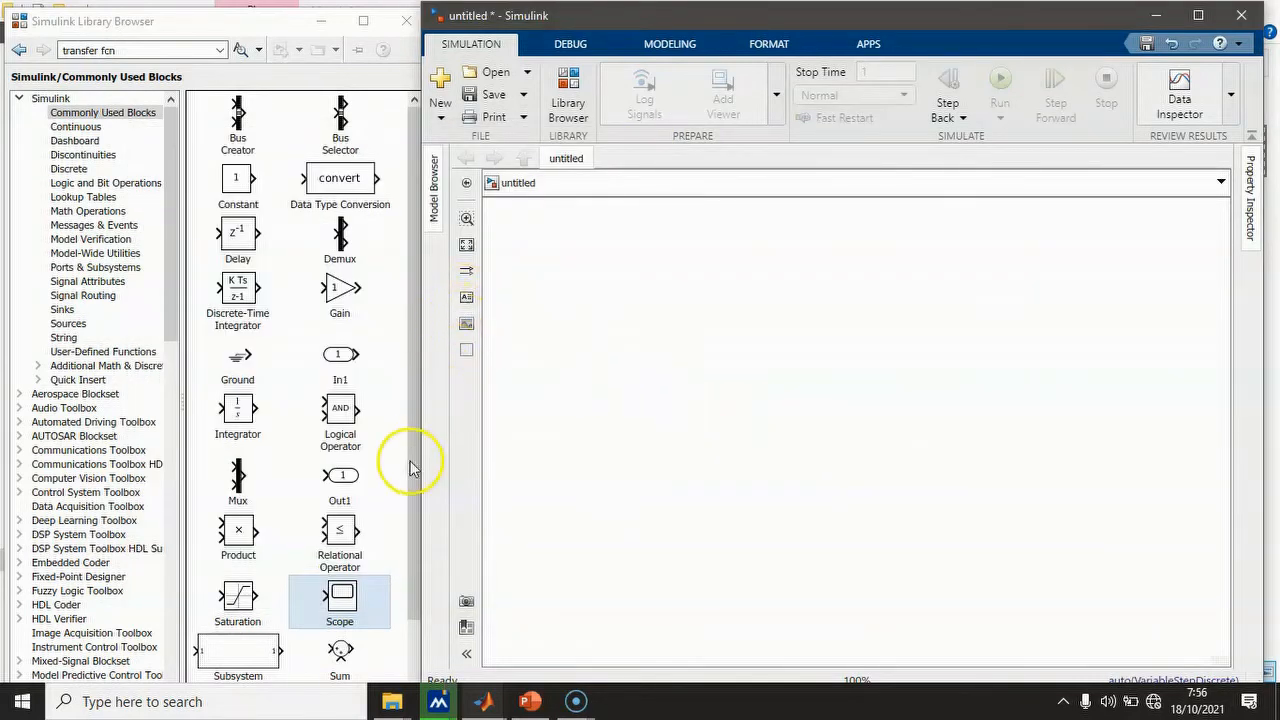
- Search the library for "transfer fcn" and add a Discrete Transfer Fcn block to the empty model
{"action": "left_click", "coordinate": [104, 116]}
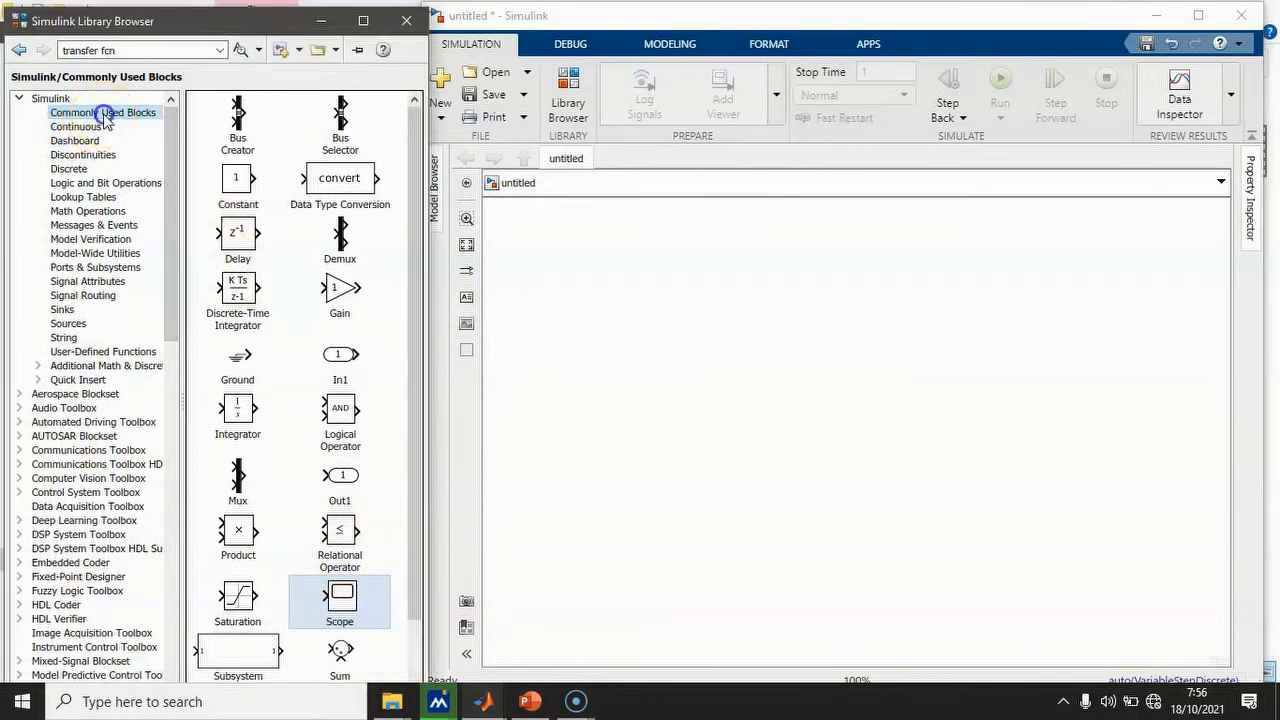
{"action": "left_click", "coordinate": [240, 49]}
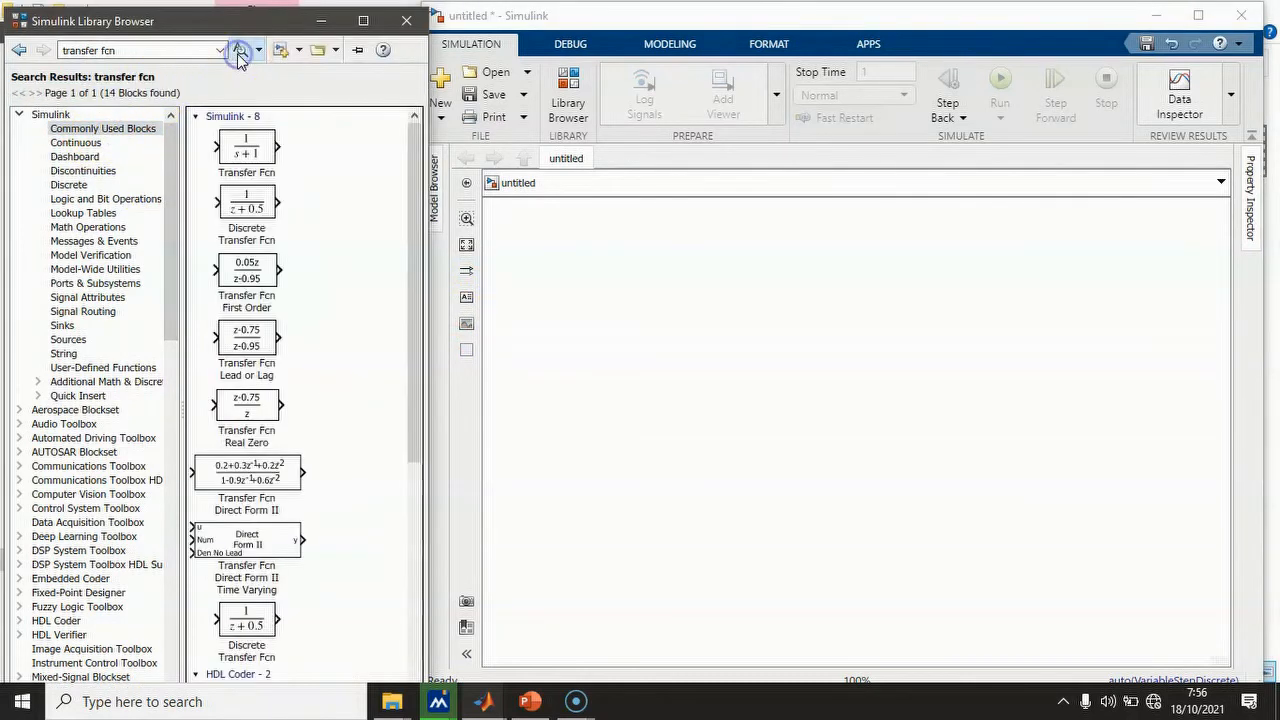
{"action": "left_click_drag", "start_coordinate": [247, 205], "coordinate": [691, 340]}
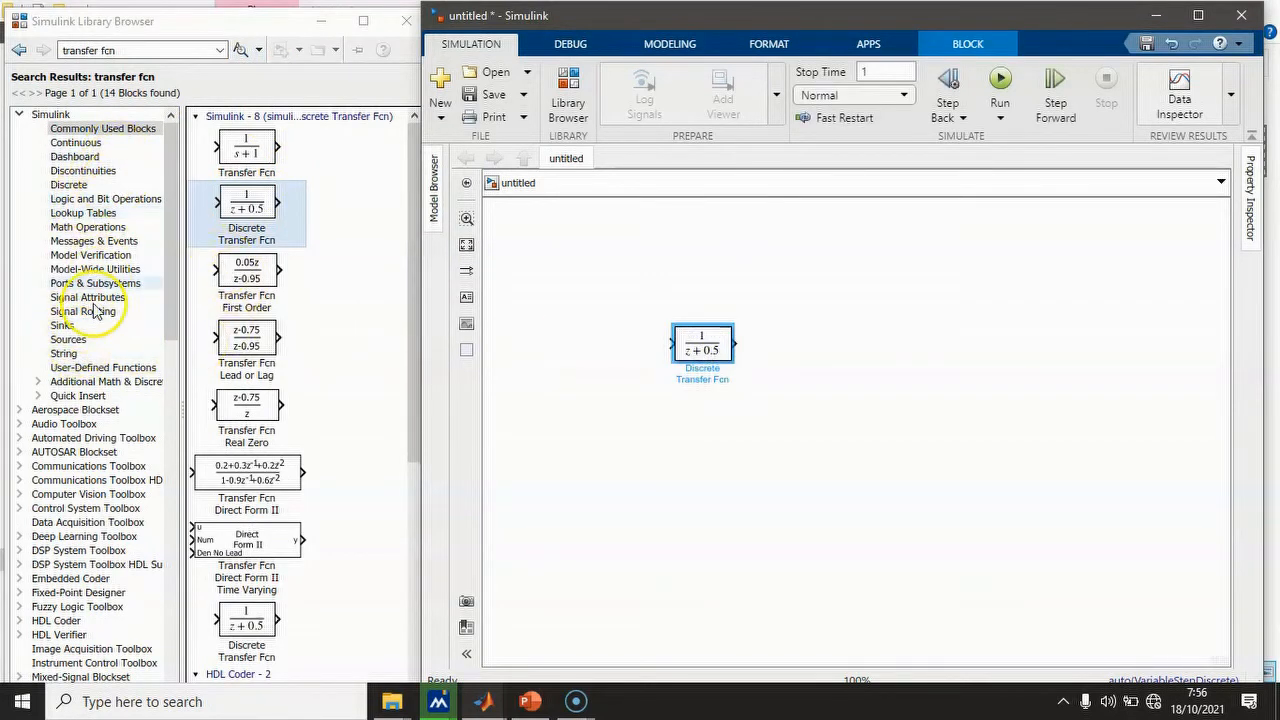
- Add a Constant before the Discrete Transfer Fcn and a Scope after it, and connect the three blocks in series
{"action": "left_click", "coordinate": [130, 129]}
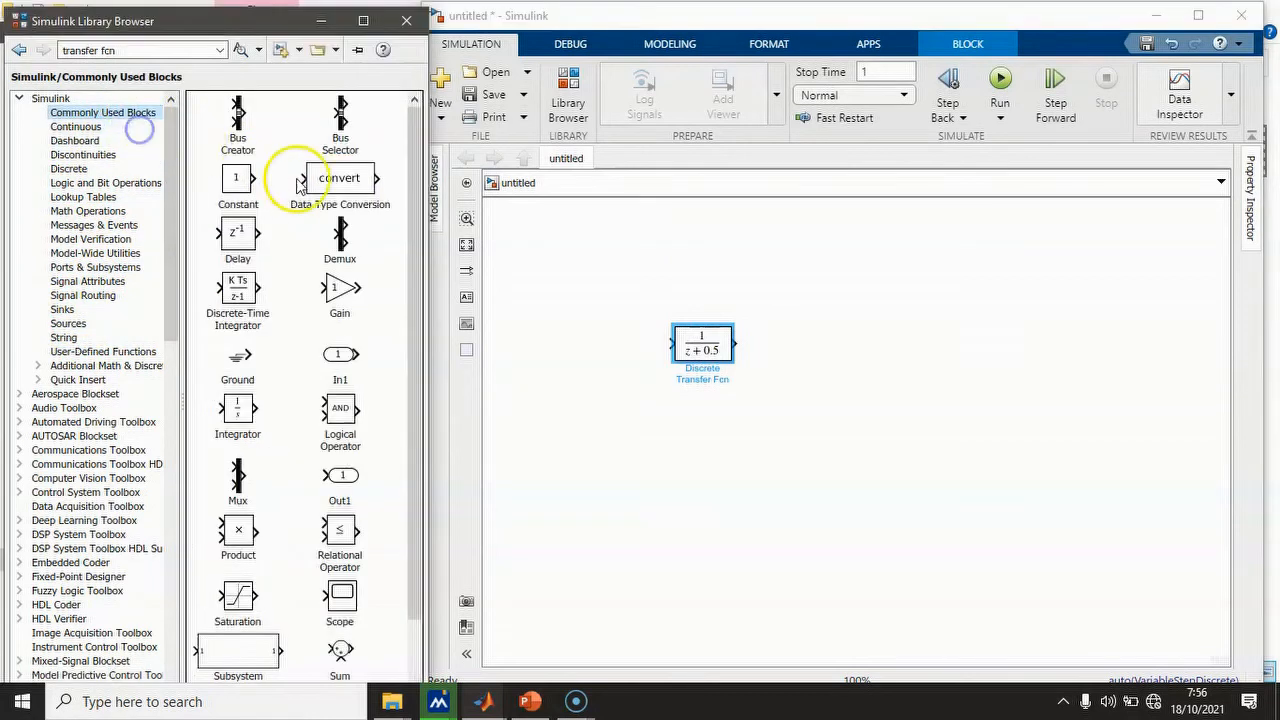
{"action": "mouse_move", "coordinate": [230, 185]}
{"action": "left_mouse_down"}
{"action": "mouse_move", "coordinate": [649, 337]}
{"action": "mouse_move", "coordinate": [606, 344]}
{"action": "mouse_move", "coordinate": [676, 346]}
{"action": "left_mouse_up"}
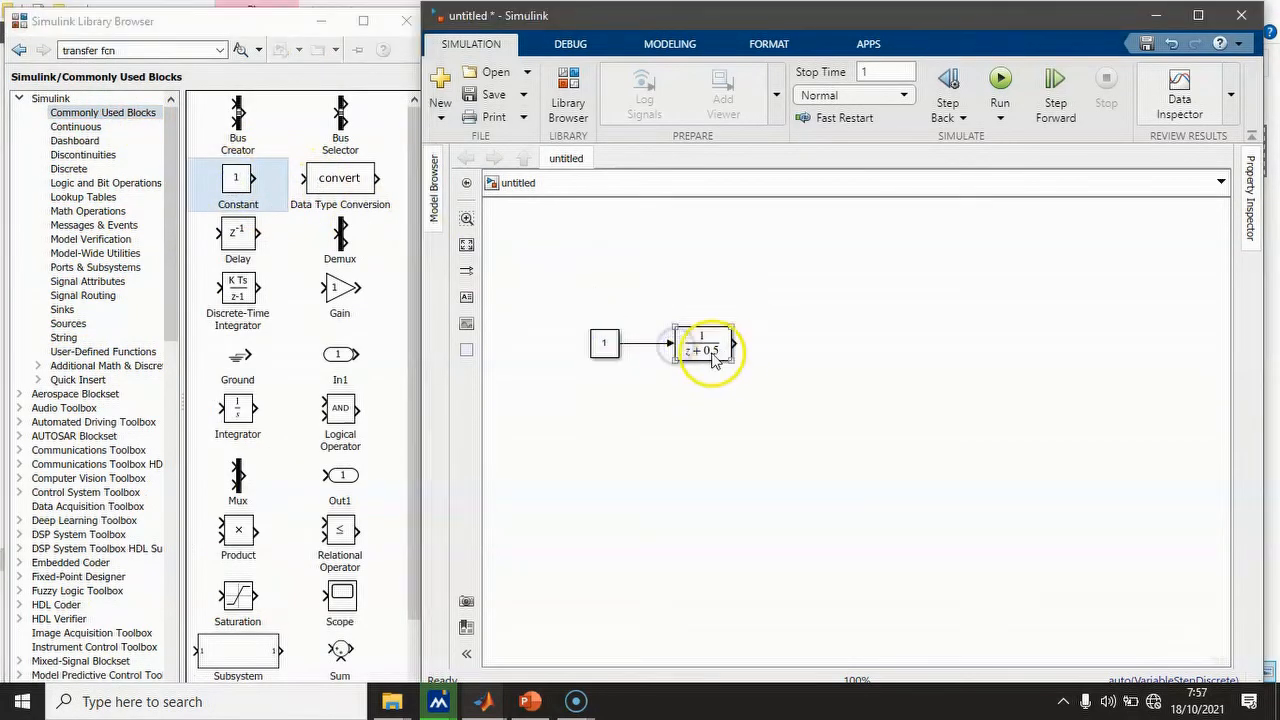
{"action": "left_click_drag", "start_coordinate": [342, 598], "coordinate": [815, 358]}
{"action": "left_click_drag", "start_coordinate": [732, 343], "coordinate": [792, 342]}
- Set the Constant block's sample time to 1e-3
{"action": "left_click", "coordinate": [604, 348]}
{"action": "double_click", "coordinate": [604, 348]}
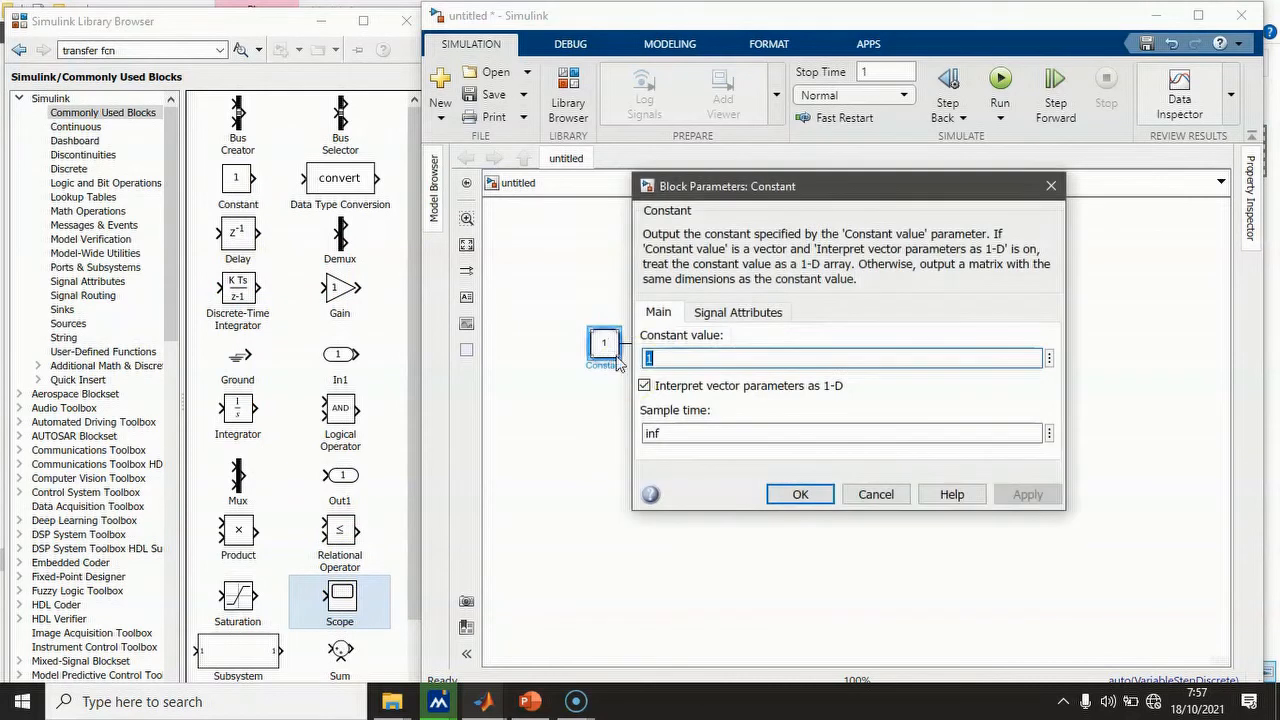
{"action": "double_click", "coordinate": [675, 435]}
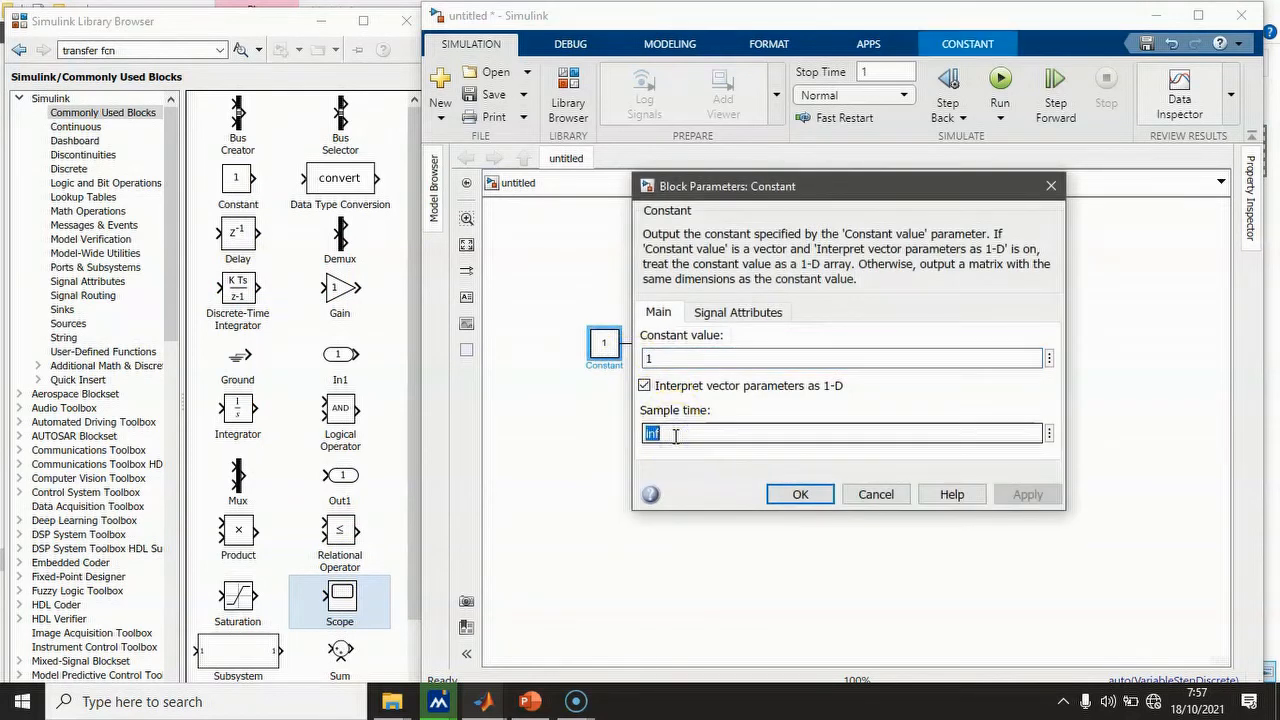
{"action": "type", "text": "1e-3"}
{"action": "left_click", "coordinate": [766, 432]}
{"action": "left_click", "coordinate": [1014, 494]}
{"action": "left_click", "coordinate": [805, 493]}
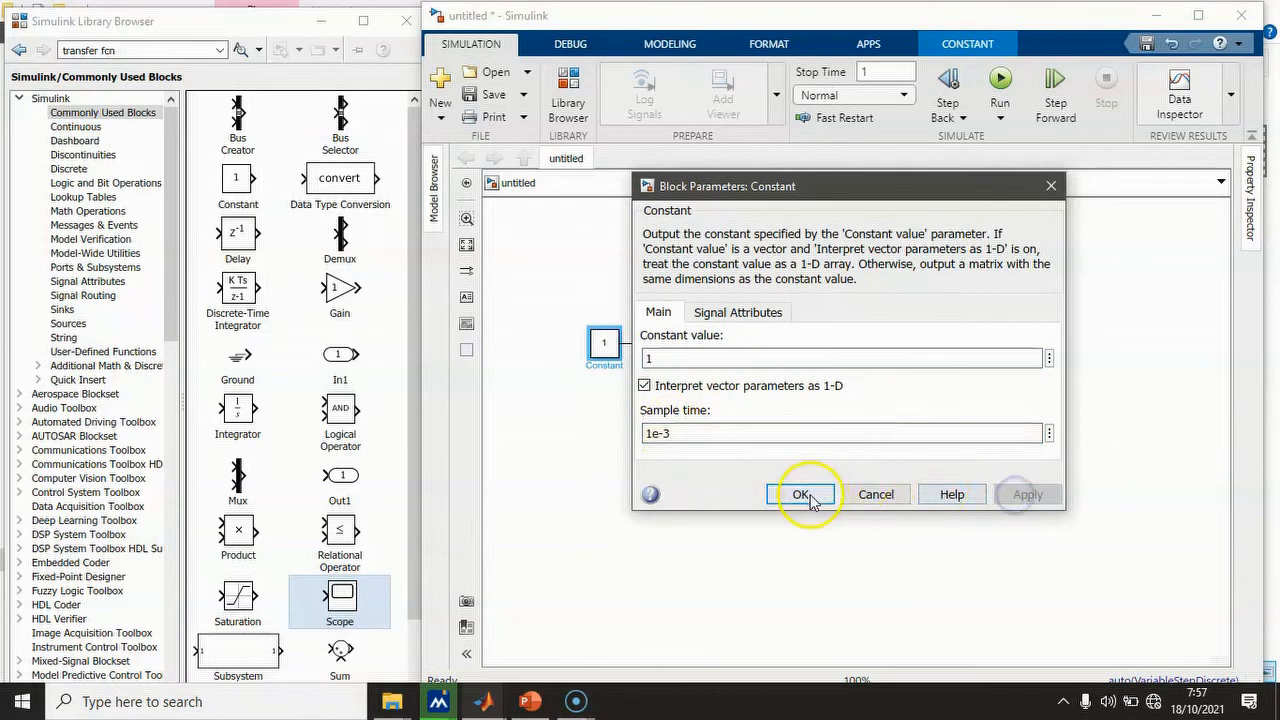
- Set the Discrete Transfer Fcn's denominator to [5 0.8] and sample time to 1e-3, and widen the block to display its expression
{"action": "left_click", "coordinate": [702, 340]}
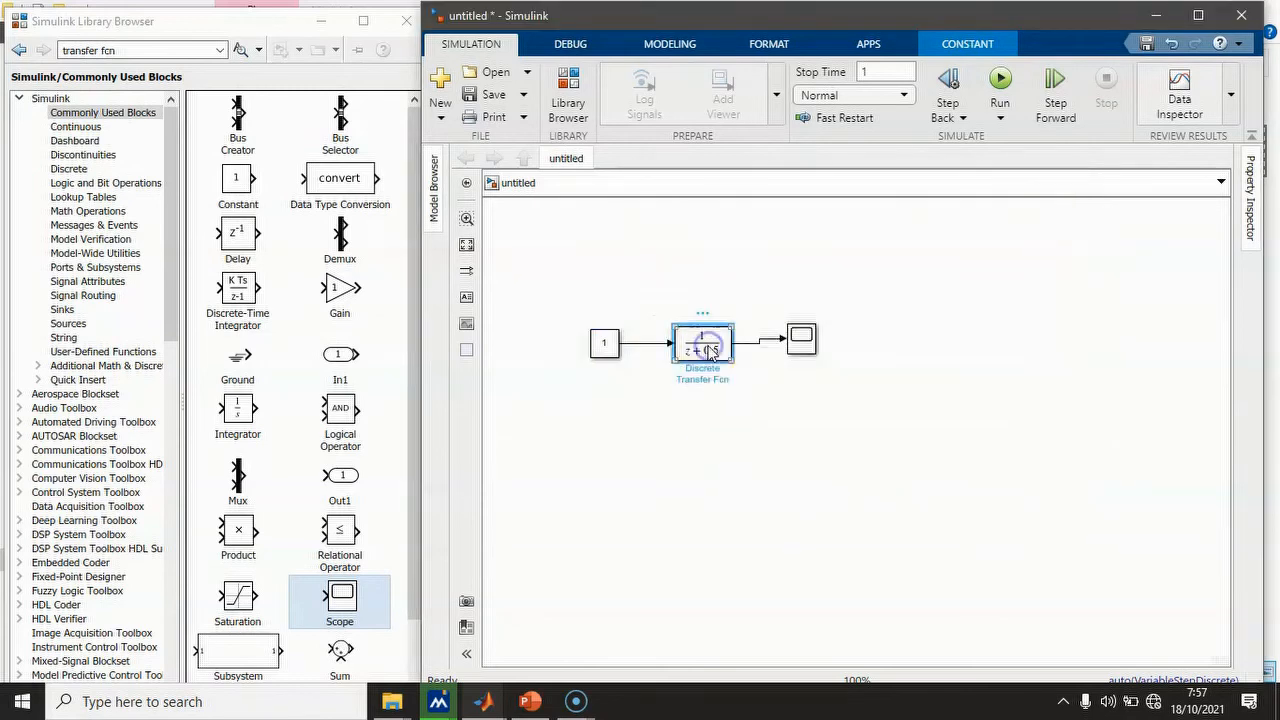
{"action": "double_click", "coordinate": [708, 350]}
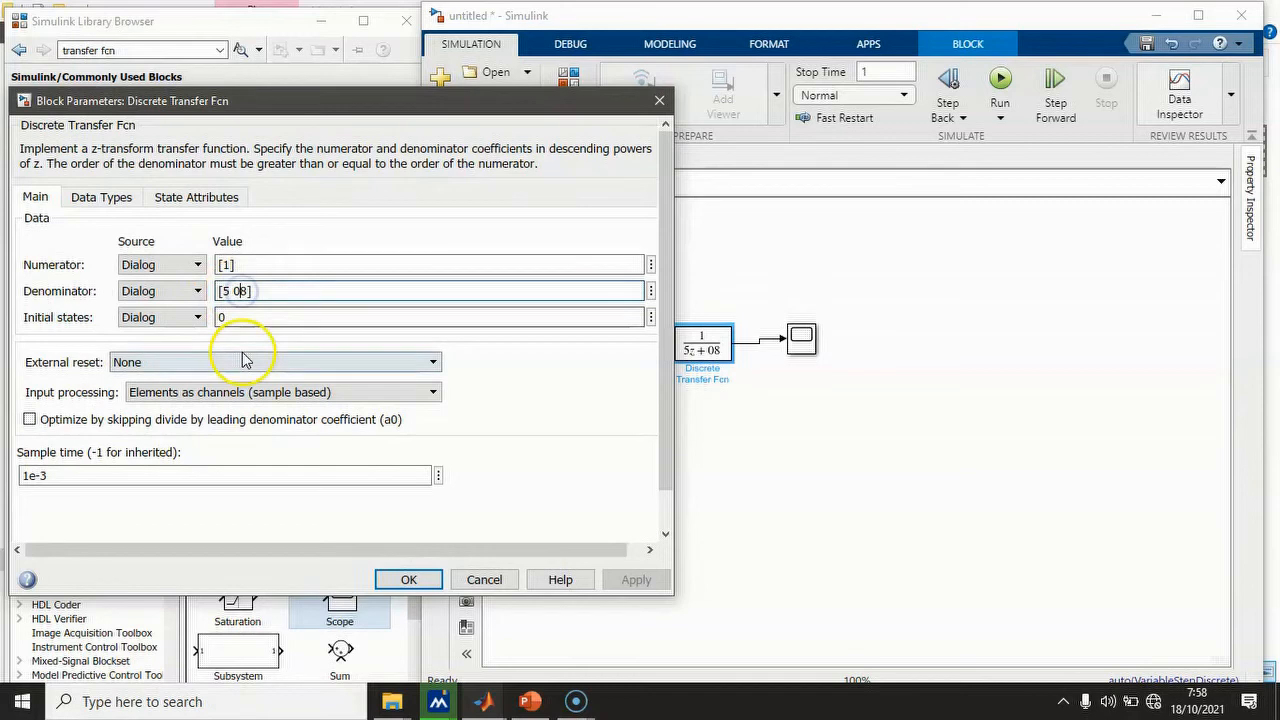
{"action": "type", "text": "."}
{"action": "left_click", "coordinate": [636, 579]}
{"action": "left_click", "coordinate": [408, 579]}
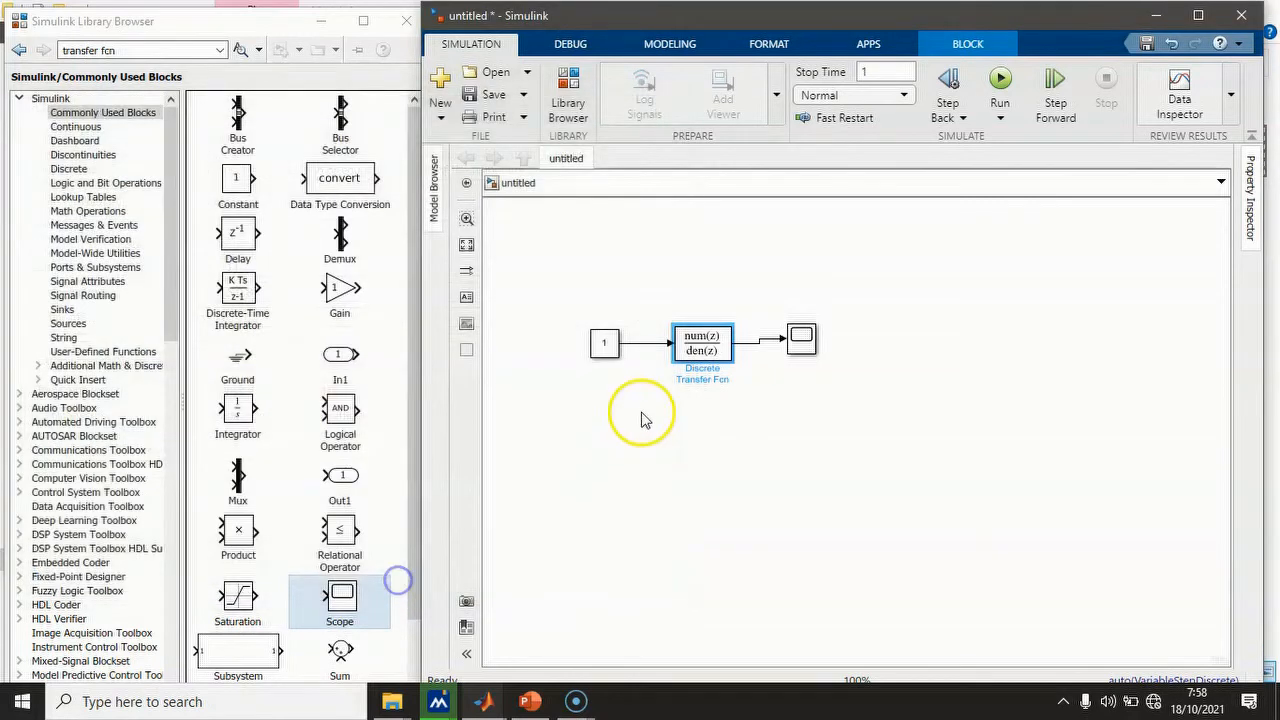
{"action": "left_click_drag", "start_coordinate": [677, 358], "coordinate": [655, 361]}
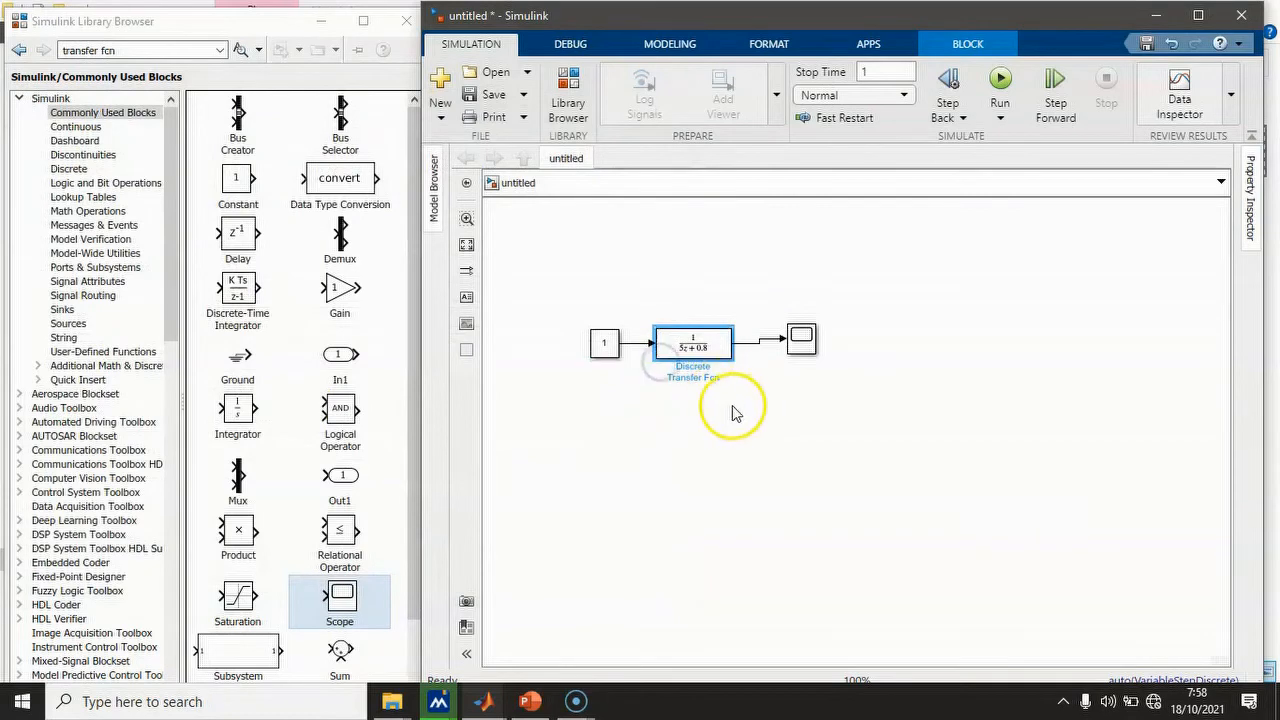
- Set the Scope's sample time to 1e-3 in its configuration properties and close the Scope
{"action": "double_click", "coordinate": [801, 343]}
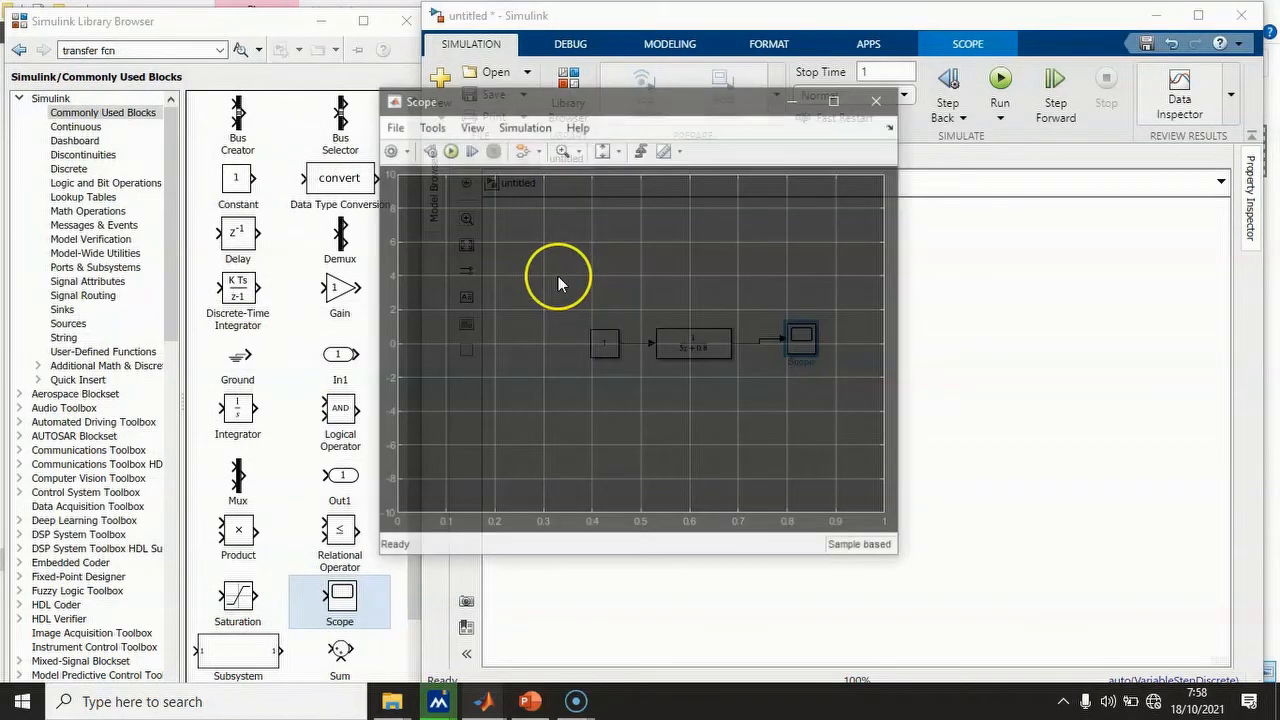
{"action": "left_click", "coordinate": [384, 148]}
{"action": "left_click", "coordinate": [615, 334]}
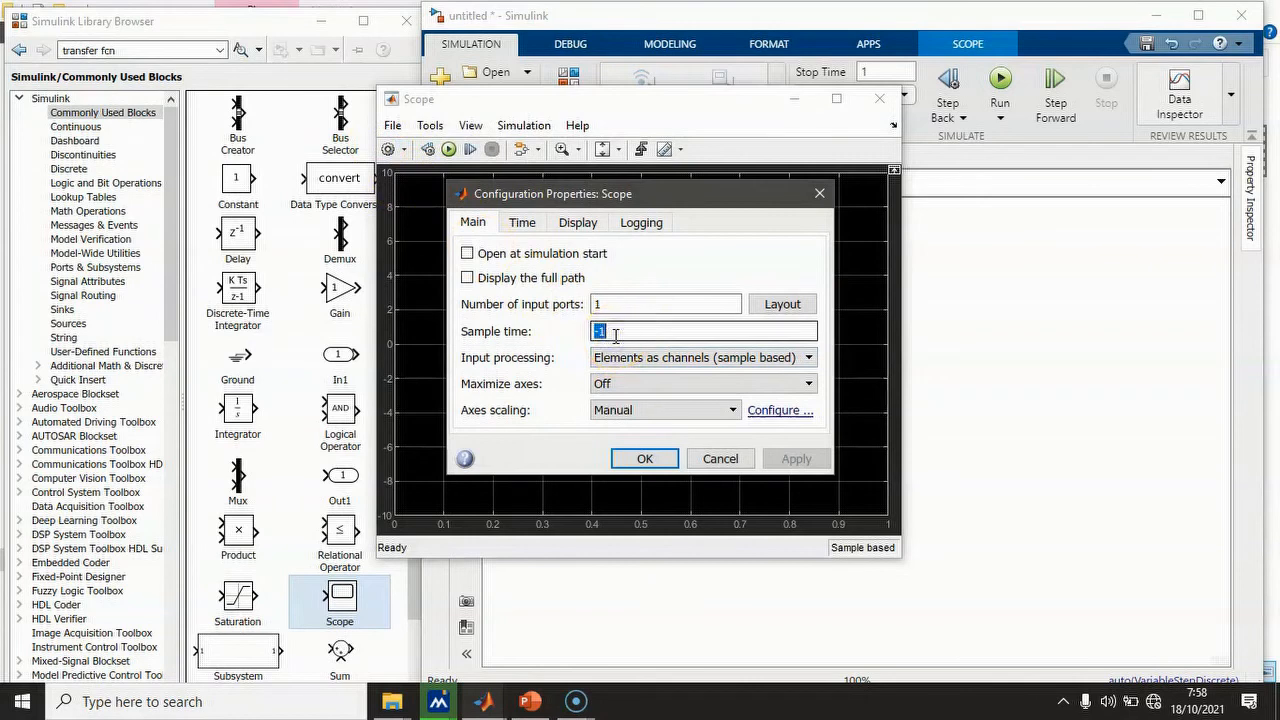
{"action": "type", "text": "1e"}
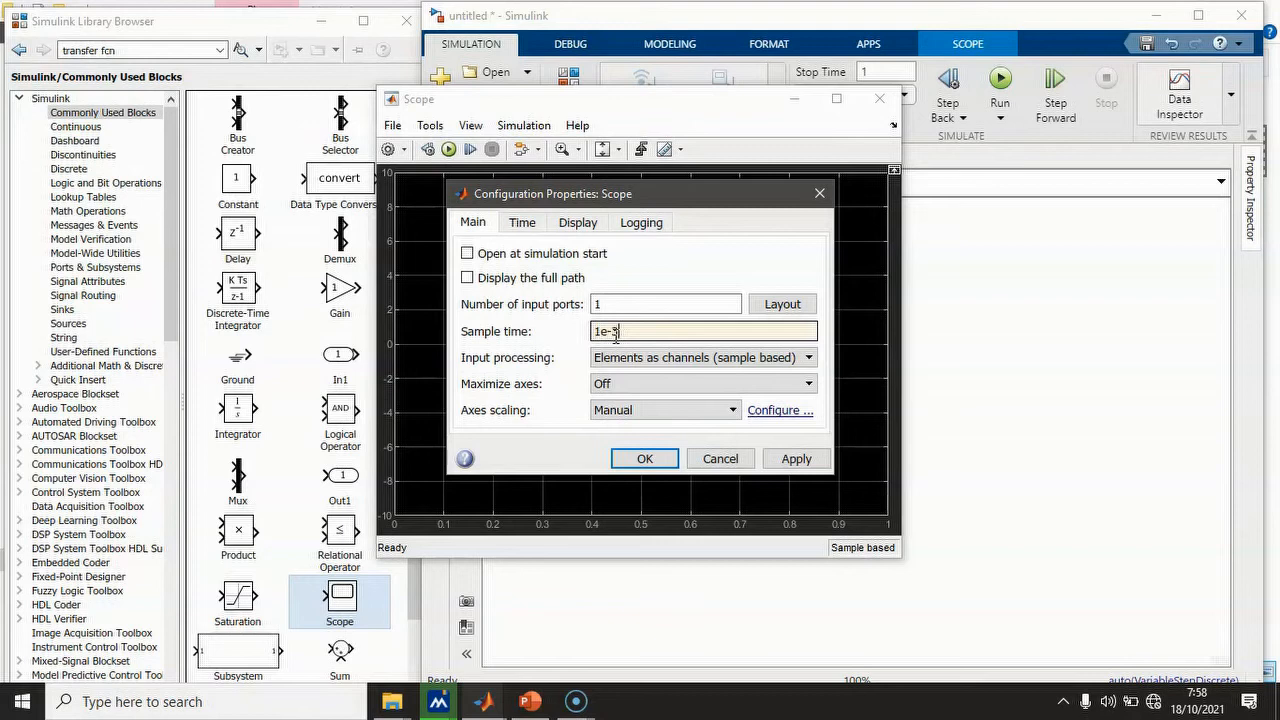
{"action": "left_click", "coordinate": [795, 458]}
{"action": "left_click", "coordinate": [644, 464]}
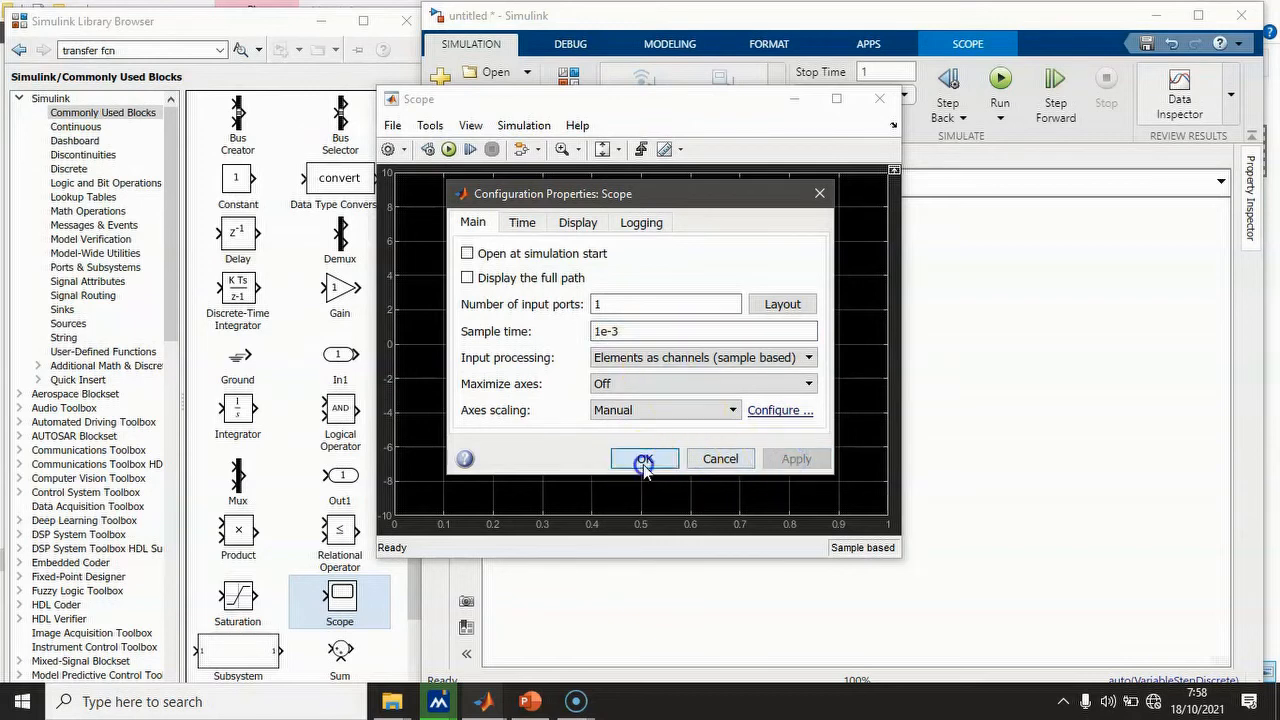
{"action": "left_click", "coordinate": [879, 99]}
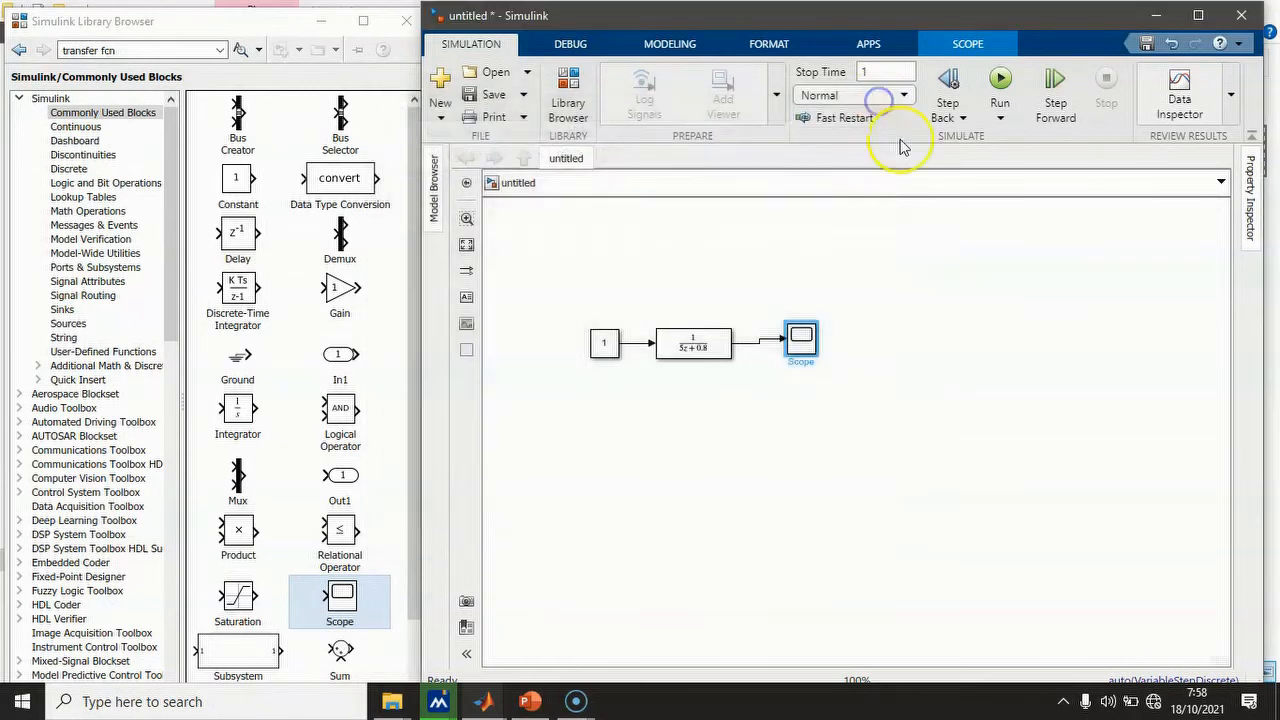
- Run the simulation and examine the discrete transfer function's response in the enlarged Scope
{"action": "left_click", "coordinate": [1002, 82]}
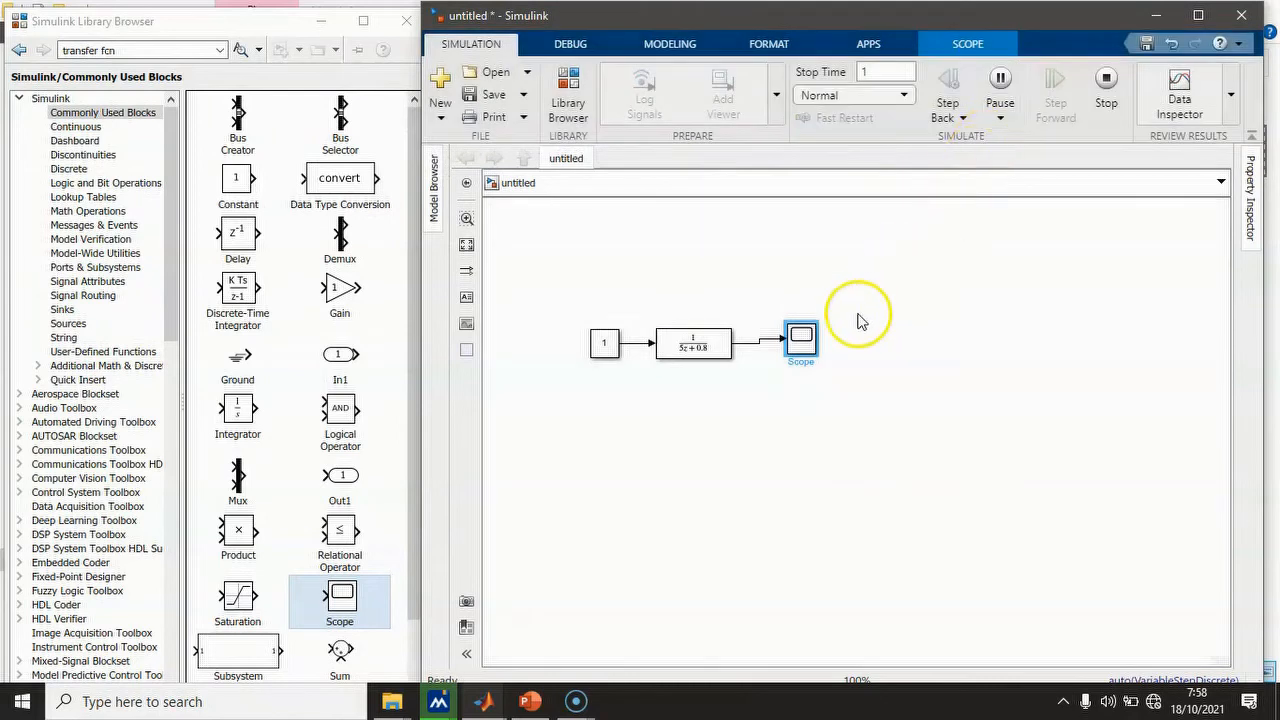
{"action": "double_click", "coordinate": [805, 342]}
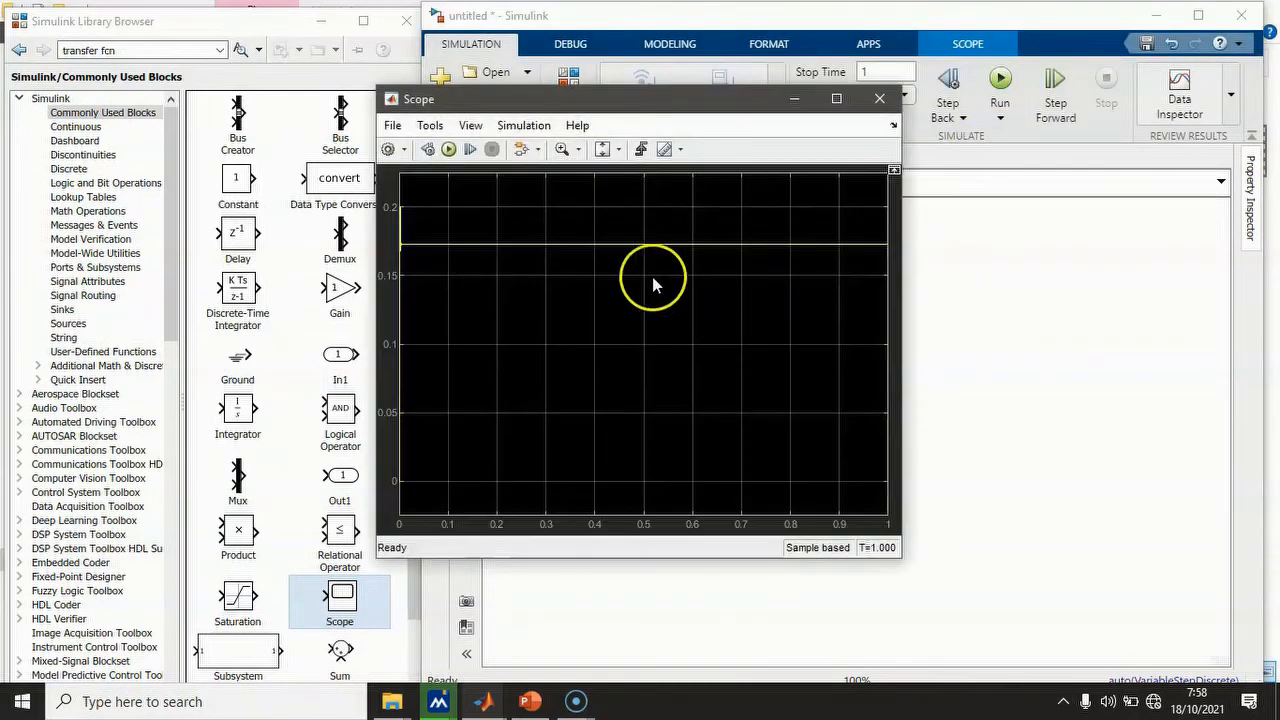
{"action": "left_click", "coordinate": [836, 98]}
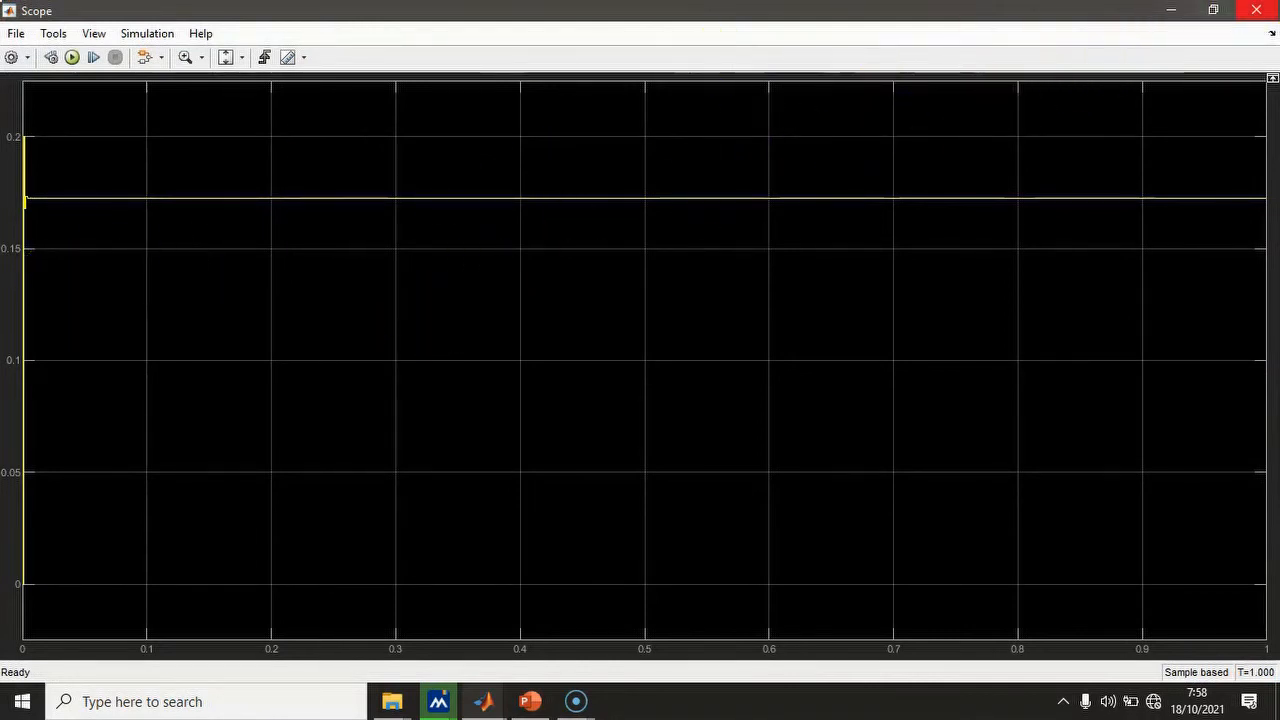
{"action": "left_click", "coordinate": [1255, 10]}
- Give the Scope a second input port and connect the Constant's output line to it
{"action": "right_click", "coordinate": [797, 347]}
{"action": "mouse_move", "coordinate": [930, 403]}
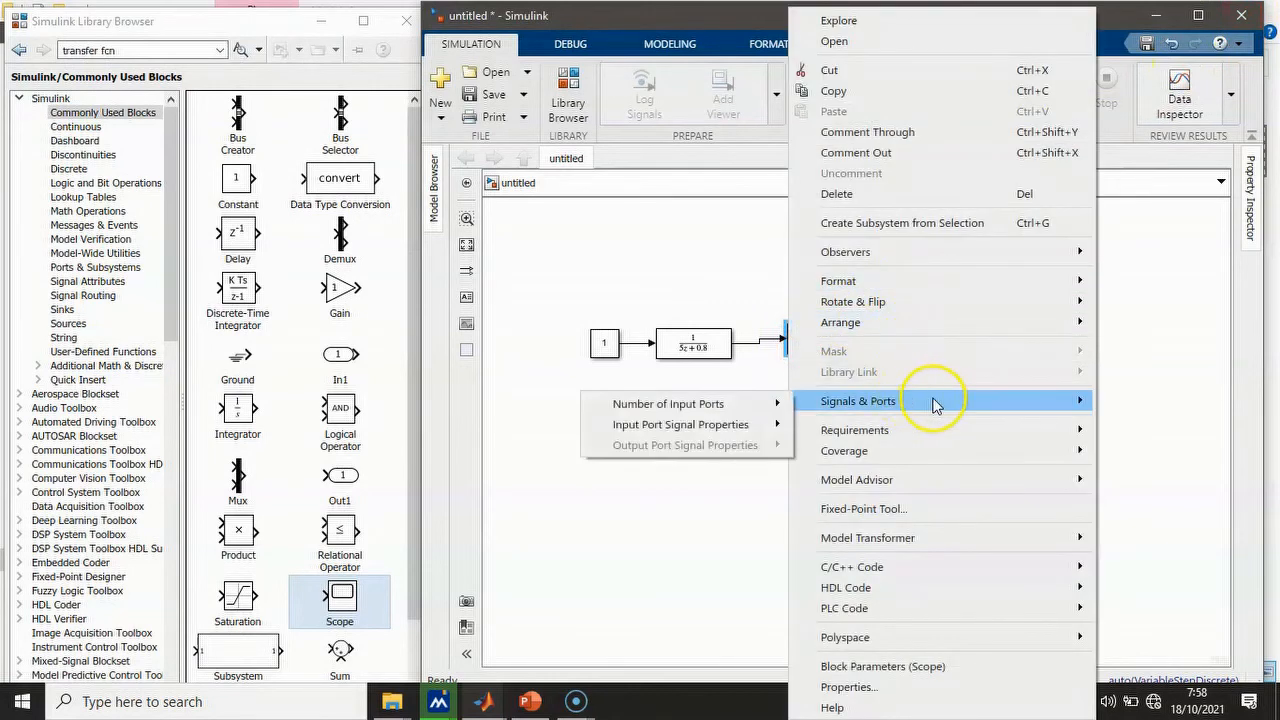
{"action": "left_click", "coordinate": [820, 432]}
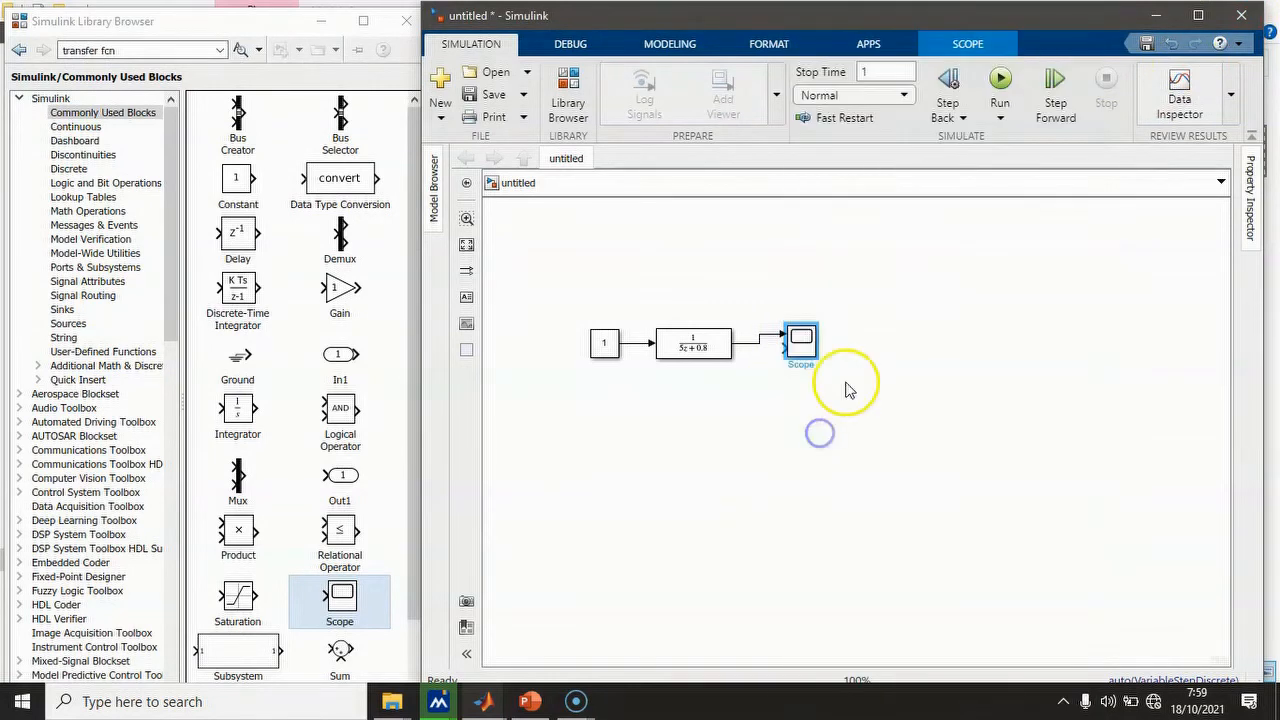
{"action": "left_click_drag", "start_coordinate": [784, 350], "coordinate": [762, 384]}
{"action": "left_click_drag", "start_coordinate": [631, 345], "coordinate": [631, 345]}
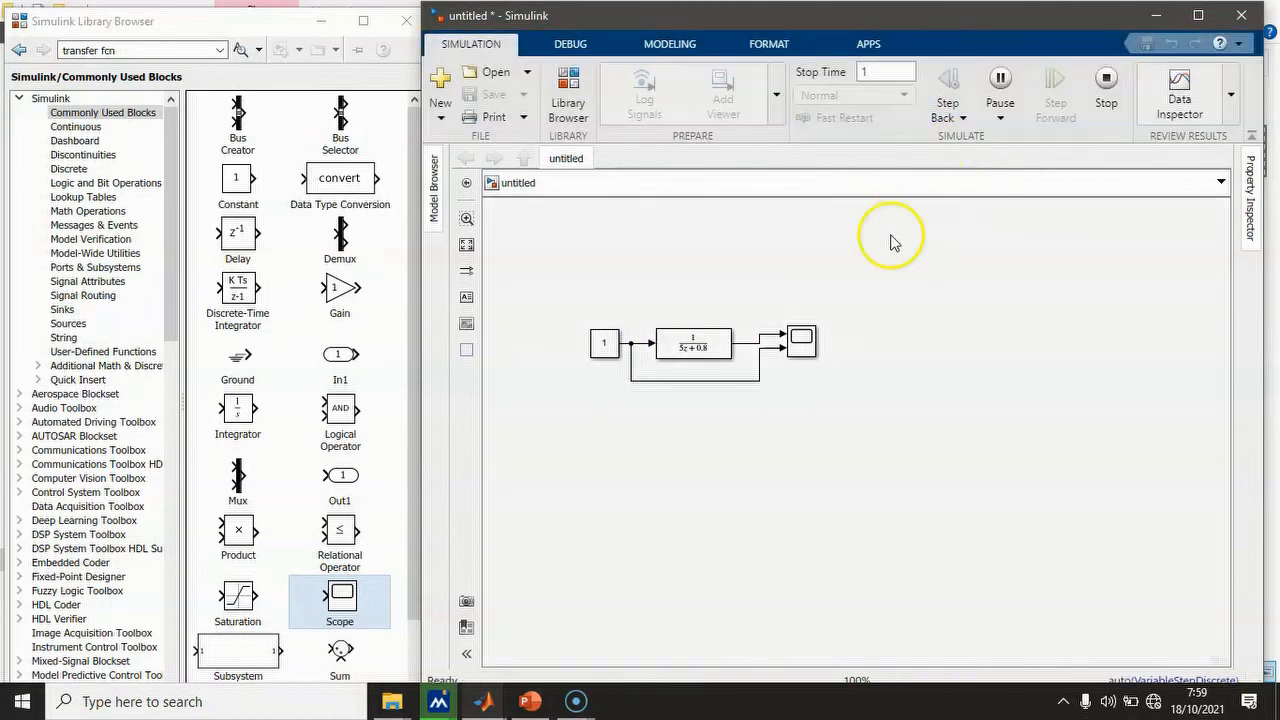
- Rerun the simulation and arrange the Scope as two stacked displays, one for each signal
{"action": "double_click", "coordinate": [803, 342]}
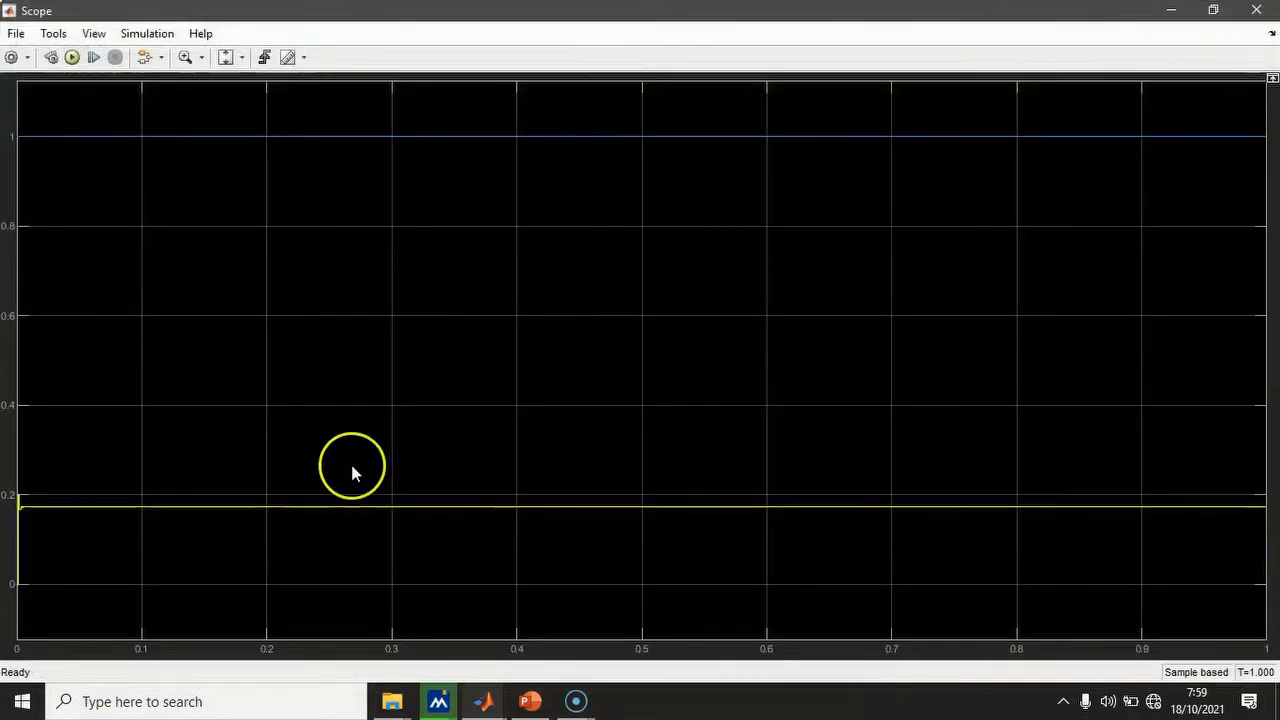
{"action": "left_click", "coordinate": [94, 33]}
{"action": "left_click", "coordinate": [113, 57]}
{"action": "left_click", "coordinate": [123, 100]}
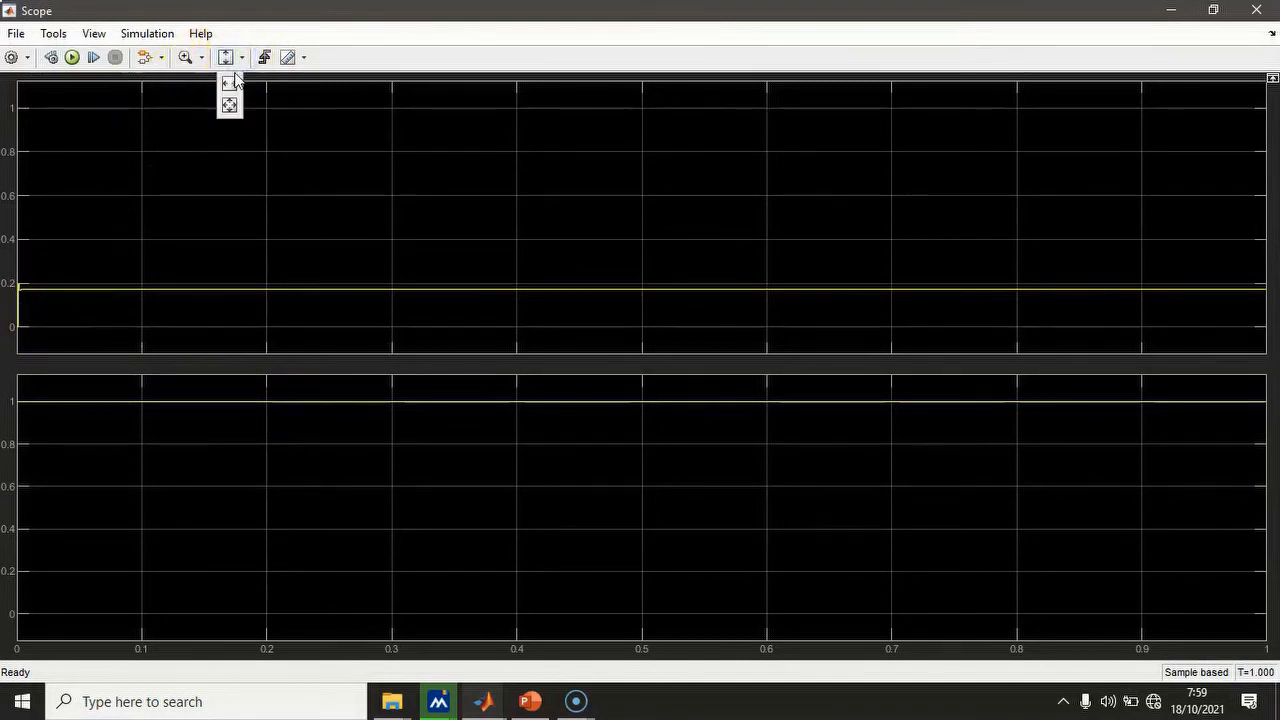
{"action": "left_click", "coordinate": [130, 475]}
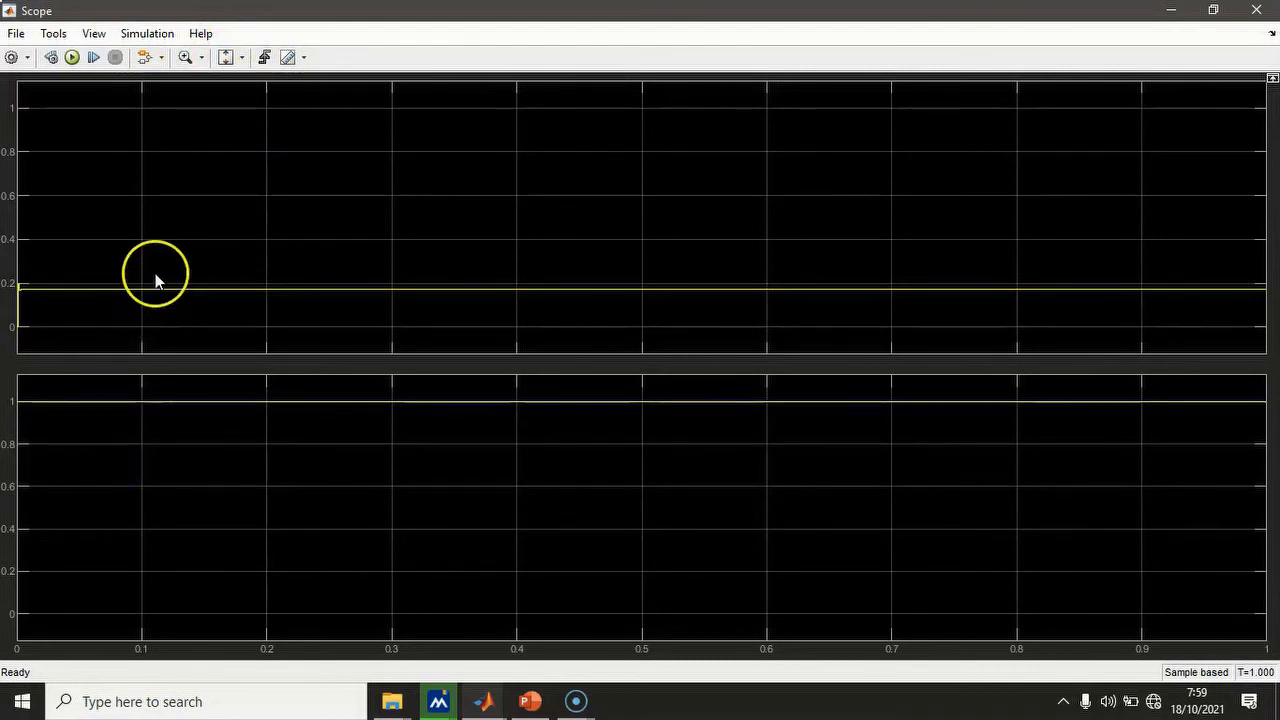
- Zoom in vertically on the discrete response in the Scope's upper display to examine its initial transient, and minimize the Scope
{"action": "left_click", "coordinate": [201, 57]}
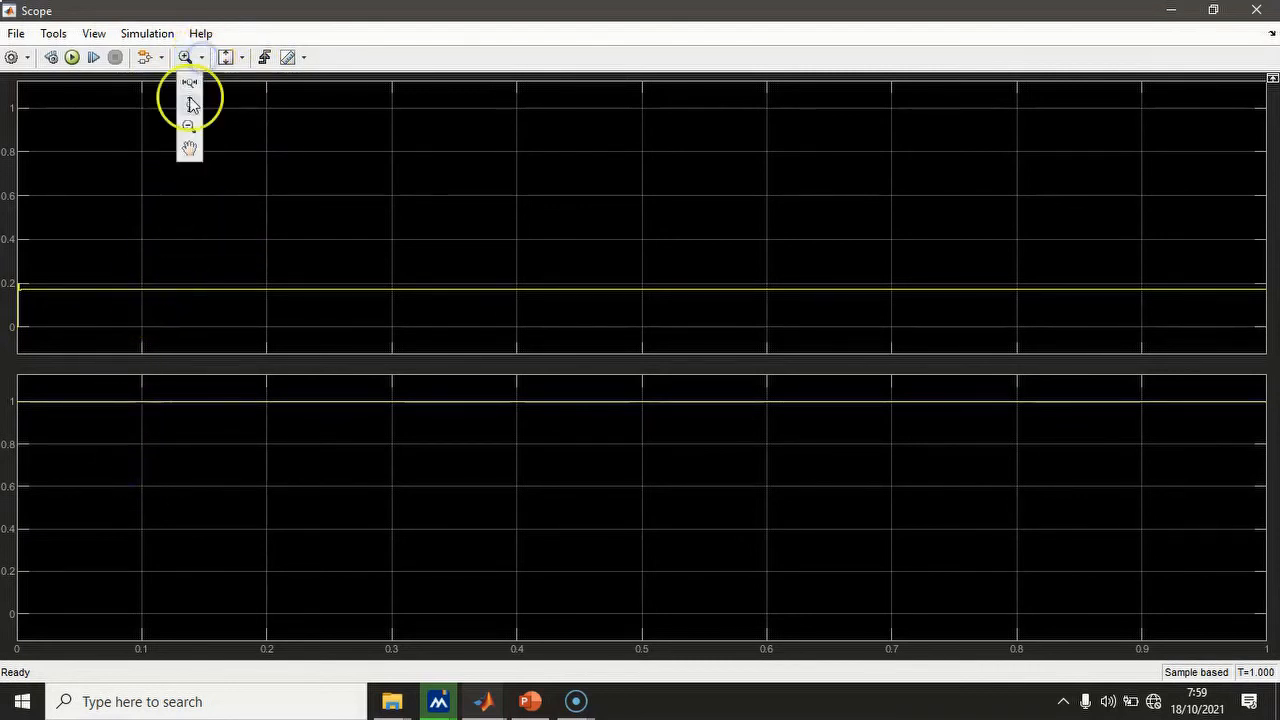
{"action": "left_click", "coordinate": [190, 106]}
{"action": "left_click_drag", "start_coordinate": [111, 282], "coordinate": [112, 302]}
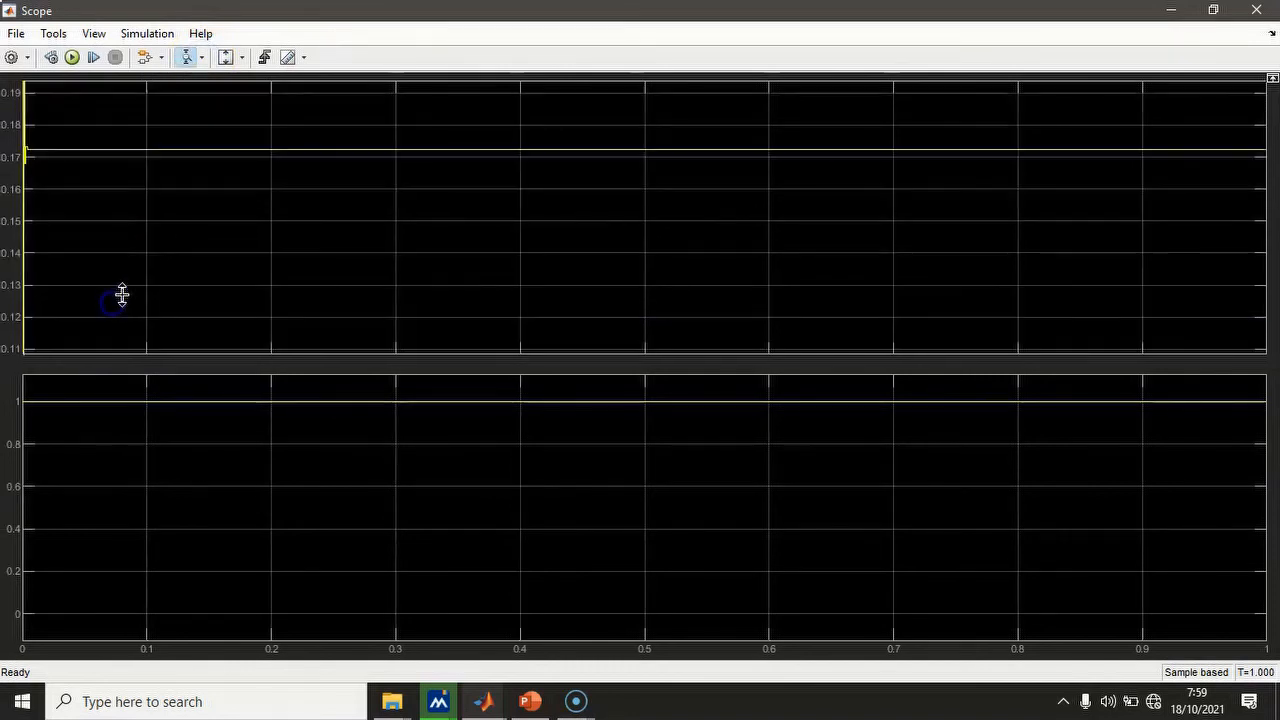
{"action": "left_click_drag", "start_coordinate": [145, 138], "coordinate": [145, 178]}
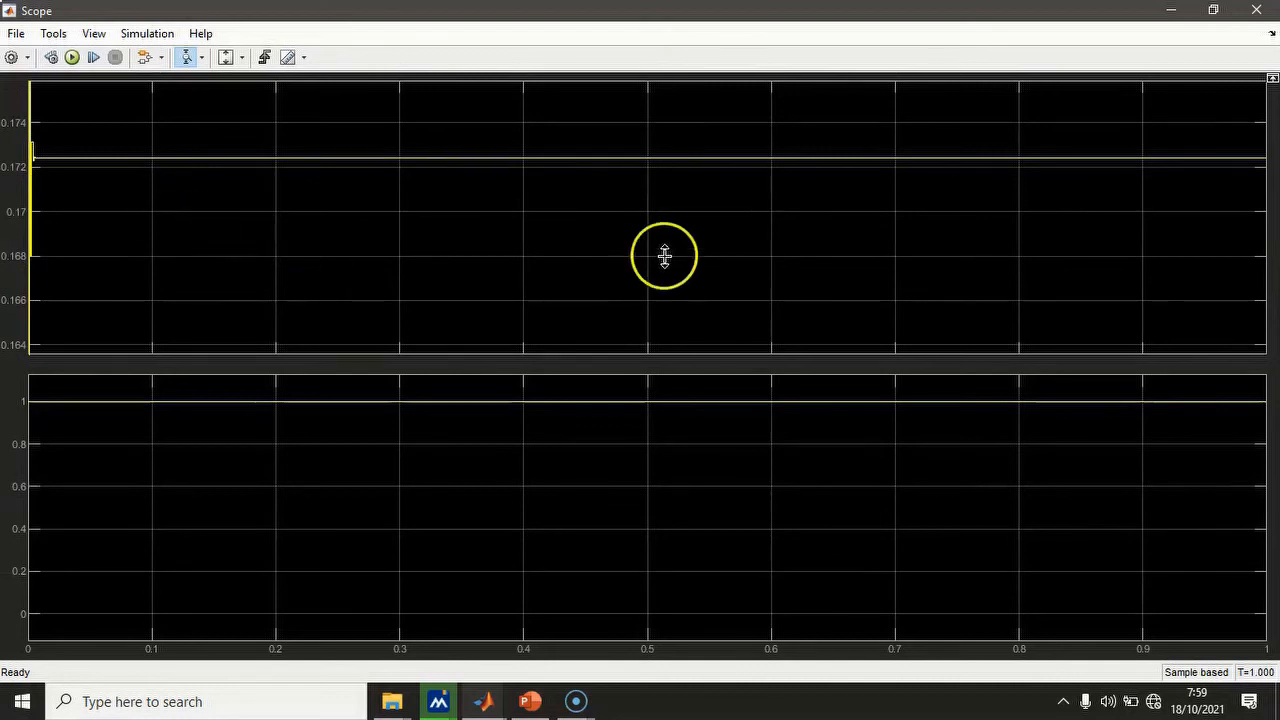
{"action": "left_click", "coordinate": [1167, 18]}
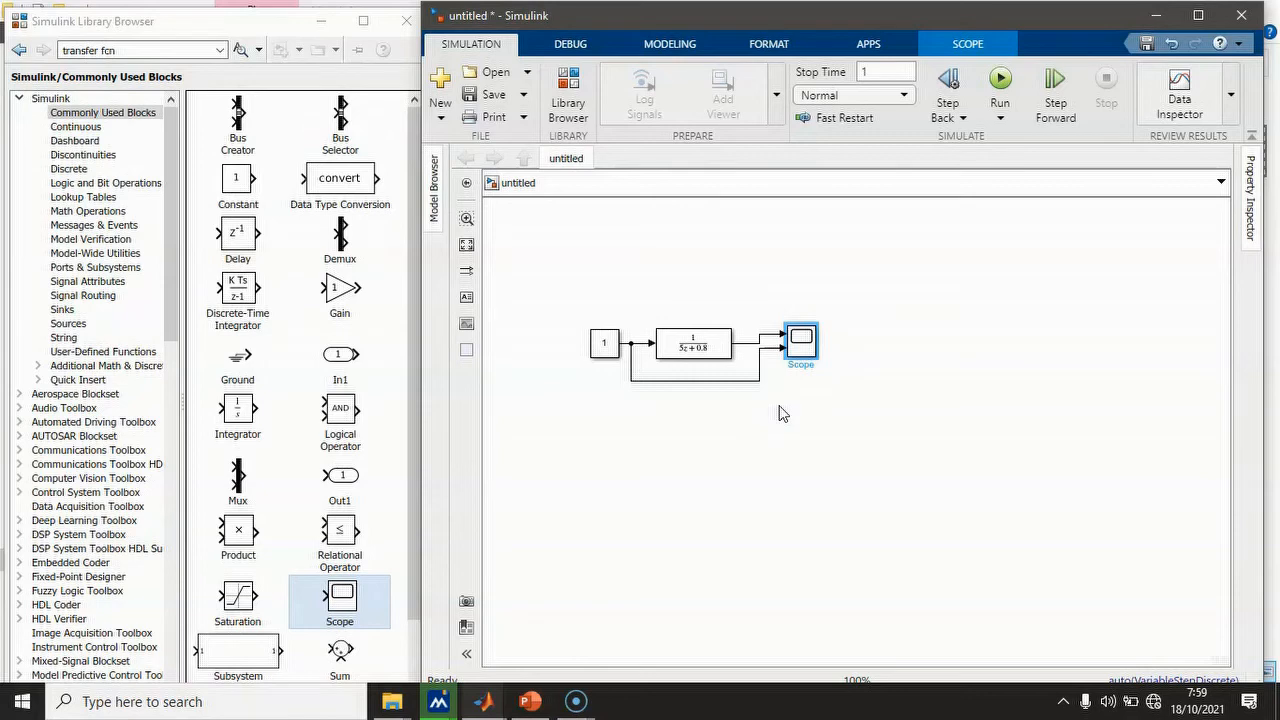
{"action": "left_click", "coordinate": [577, 700]}
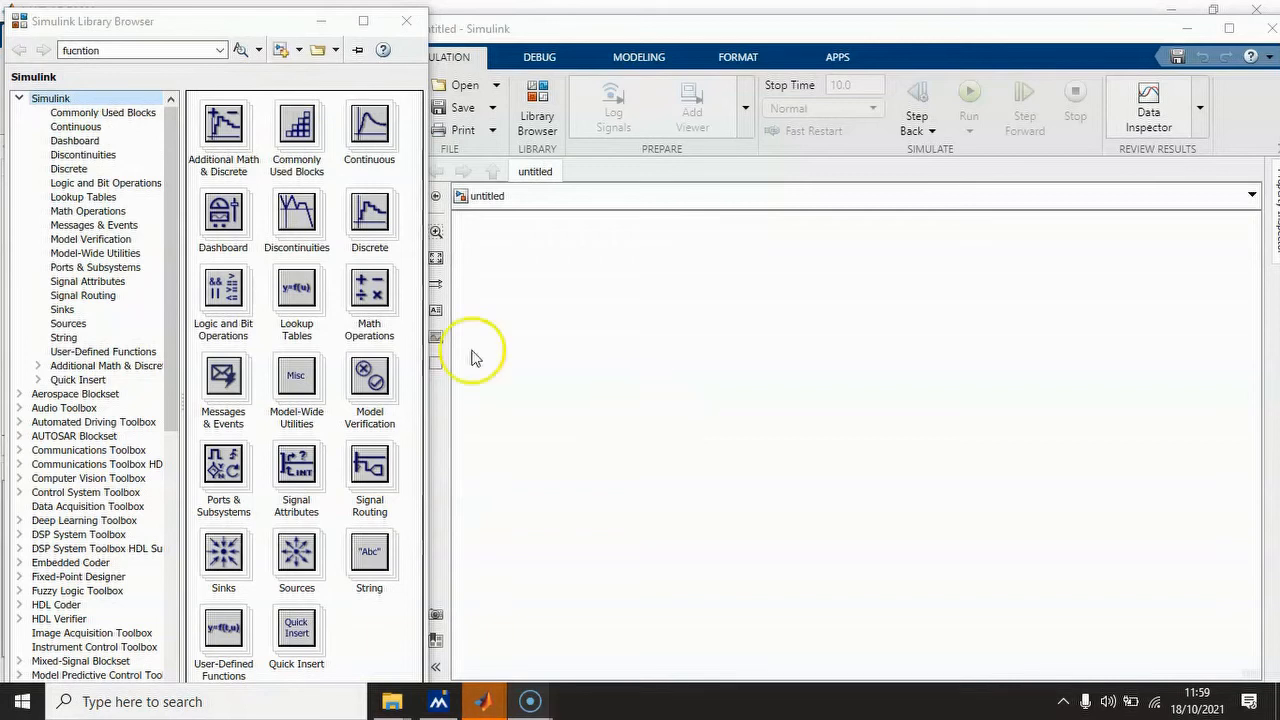
- Search the library for "function" and add an Fcn block from User-Defined Functions to the empty model
{"action": "left_click", "coordinate": [133, 50]}
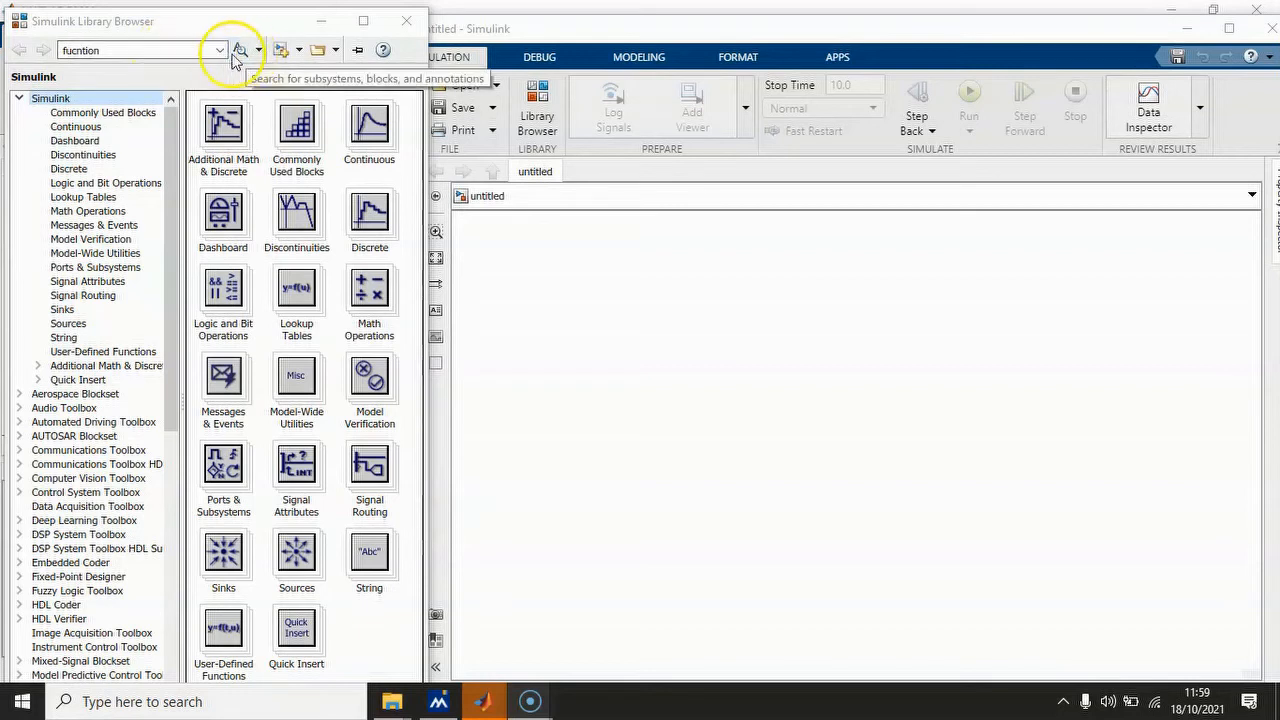
{"action": "double_click", "coordinate": [140, 54]}
{"action": "left_click_drag", "start_coordinate": [151, 55], "coordinate": [44, 41]}
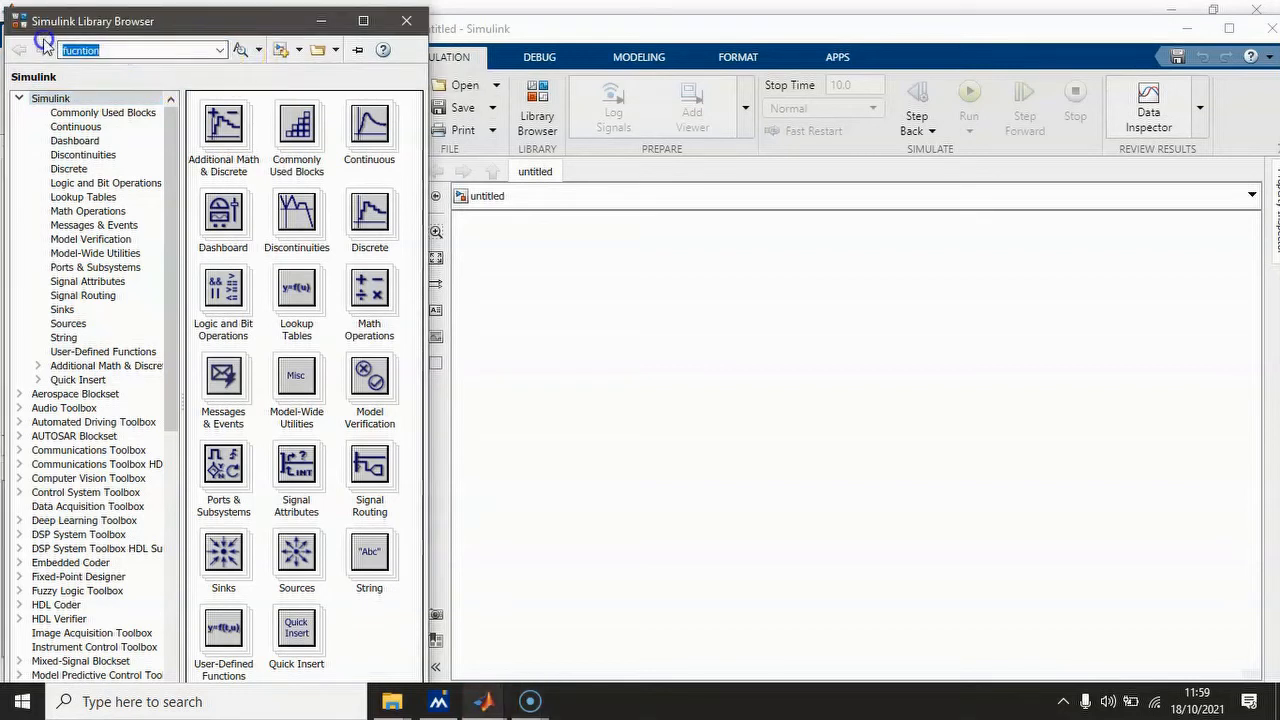
{"action": "type", "text": "fu"}
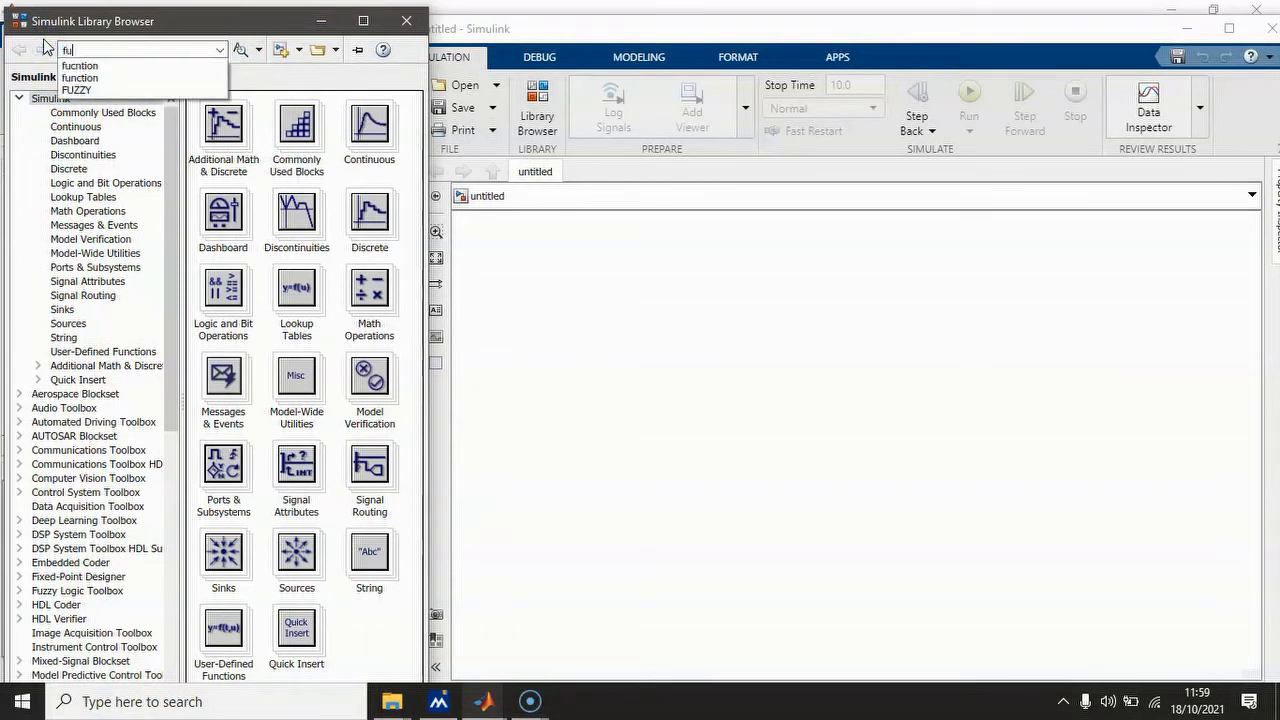
{"action": "type", "text": "nction"}
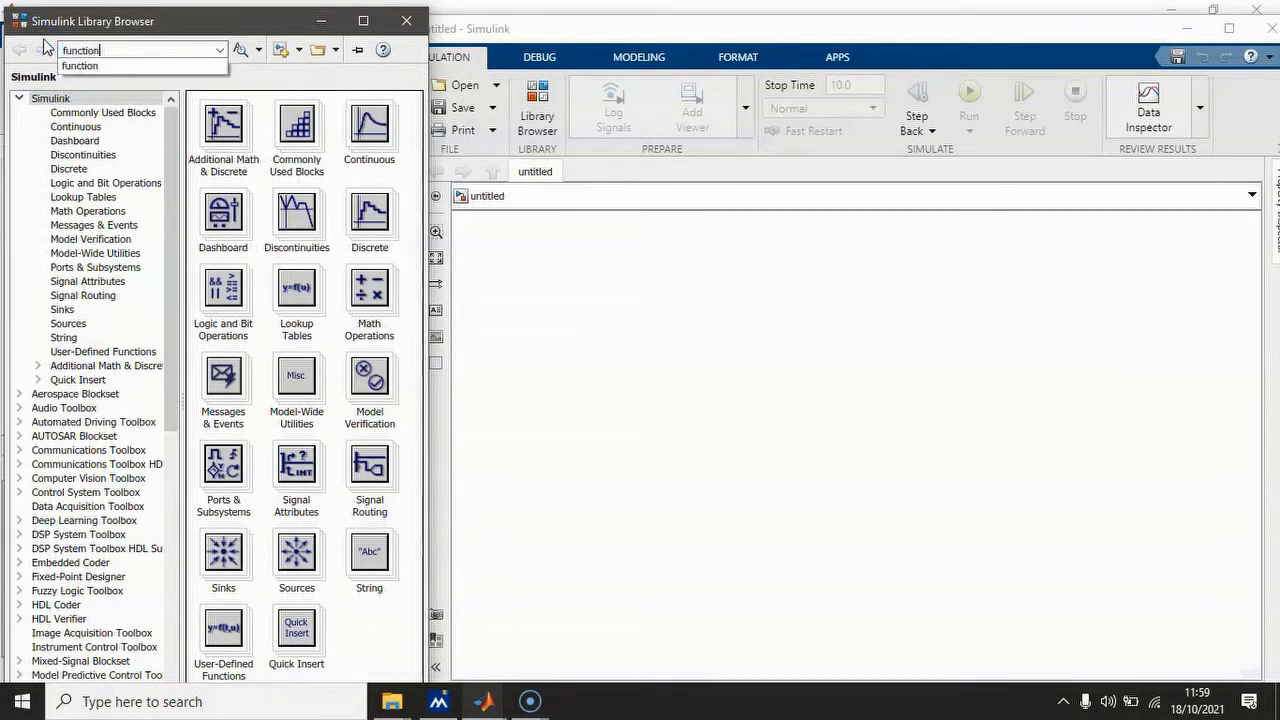
{"action": "key", "text": "Return"}
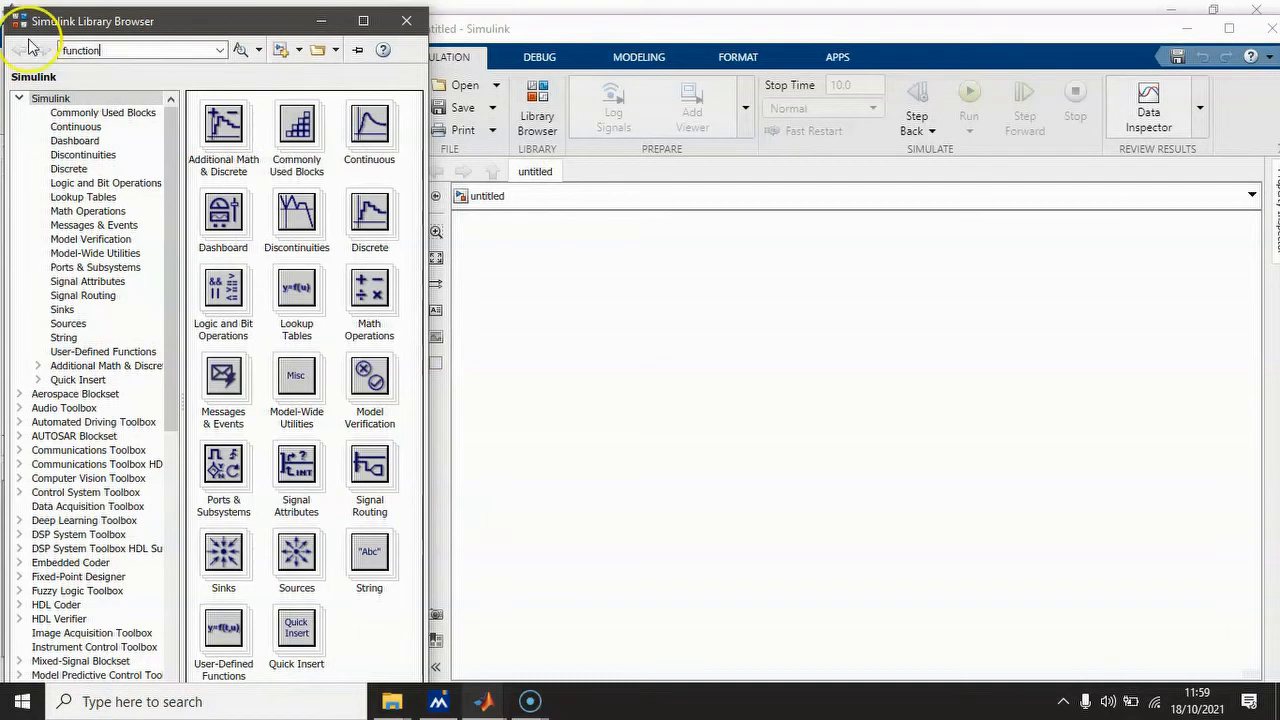
{"action": "left_click", "coordinate": [244, 51]}
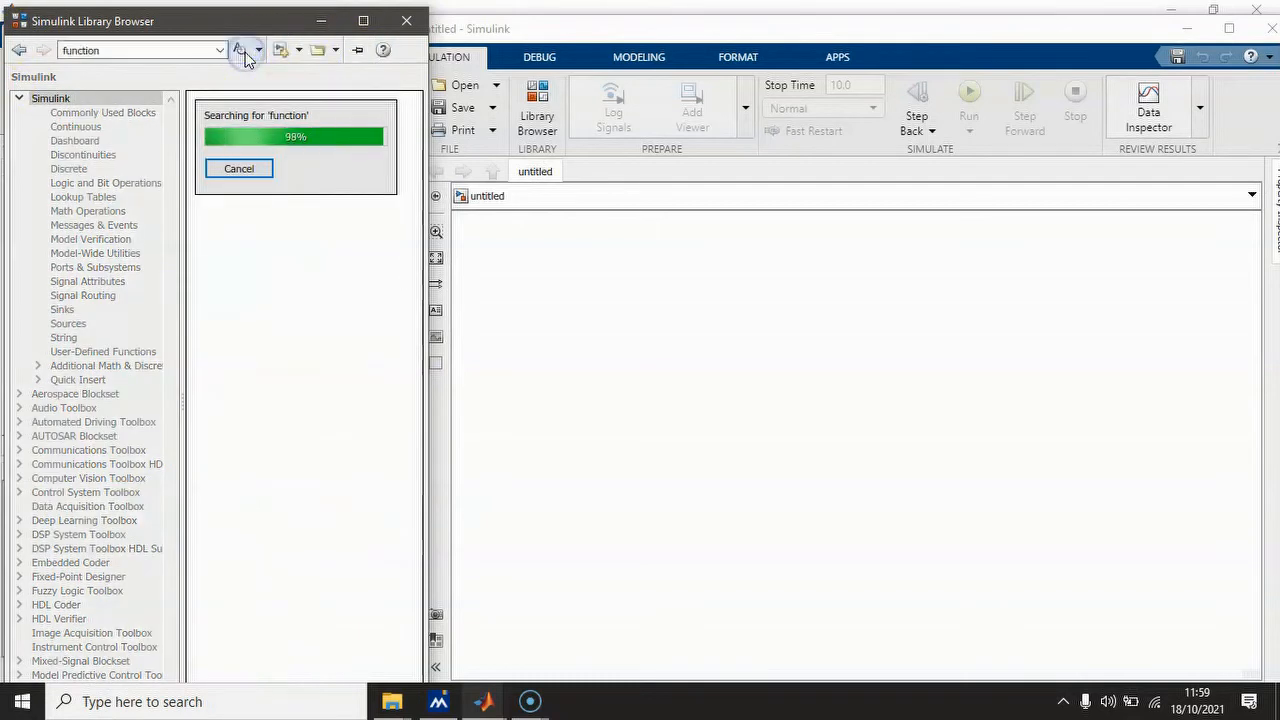
{"action": "double_click", "coordinate": [242, 165]}
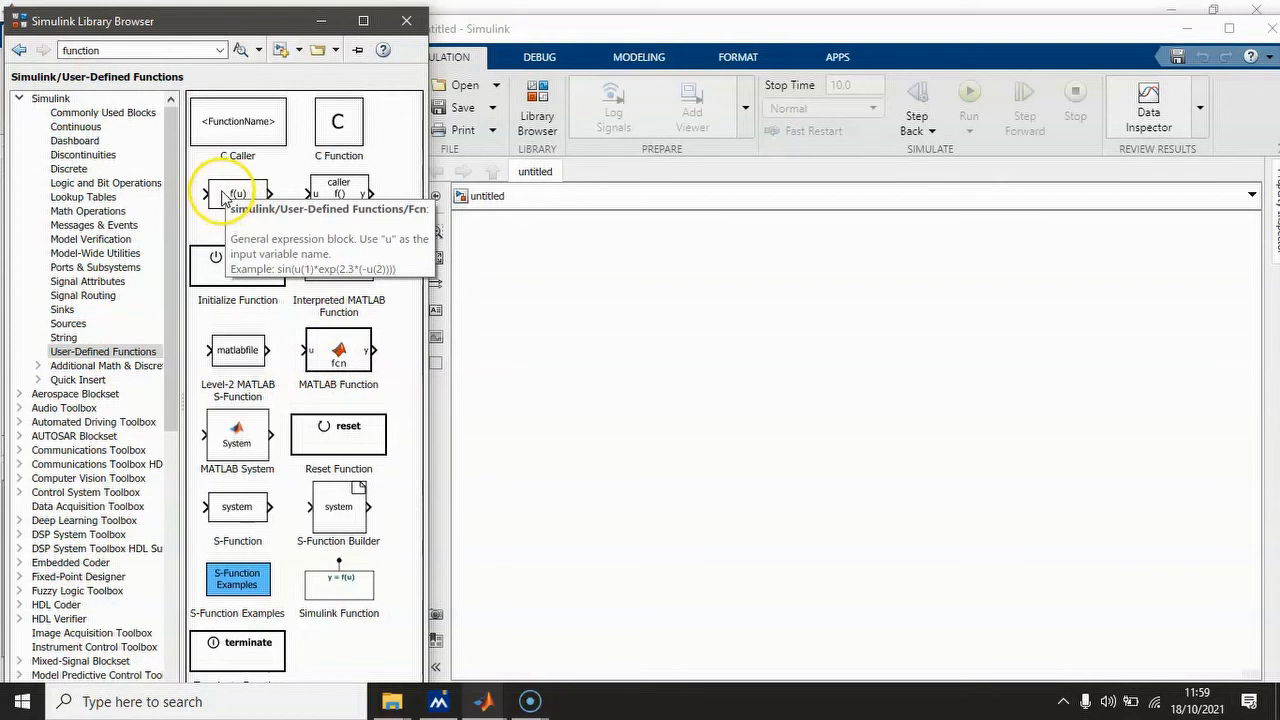
{"action": "left_click_drag", "start_coordinate": [222, 196], "coordinate": [800, 343]}
- Add a Mux from Commonly Used Blocks before the Fcn block and connect its output to the Fcn input
{"action": "left_click", "coordinate": [103, 112]}
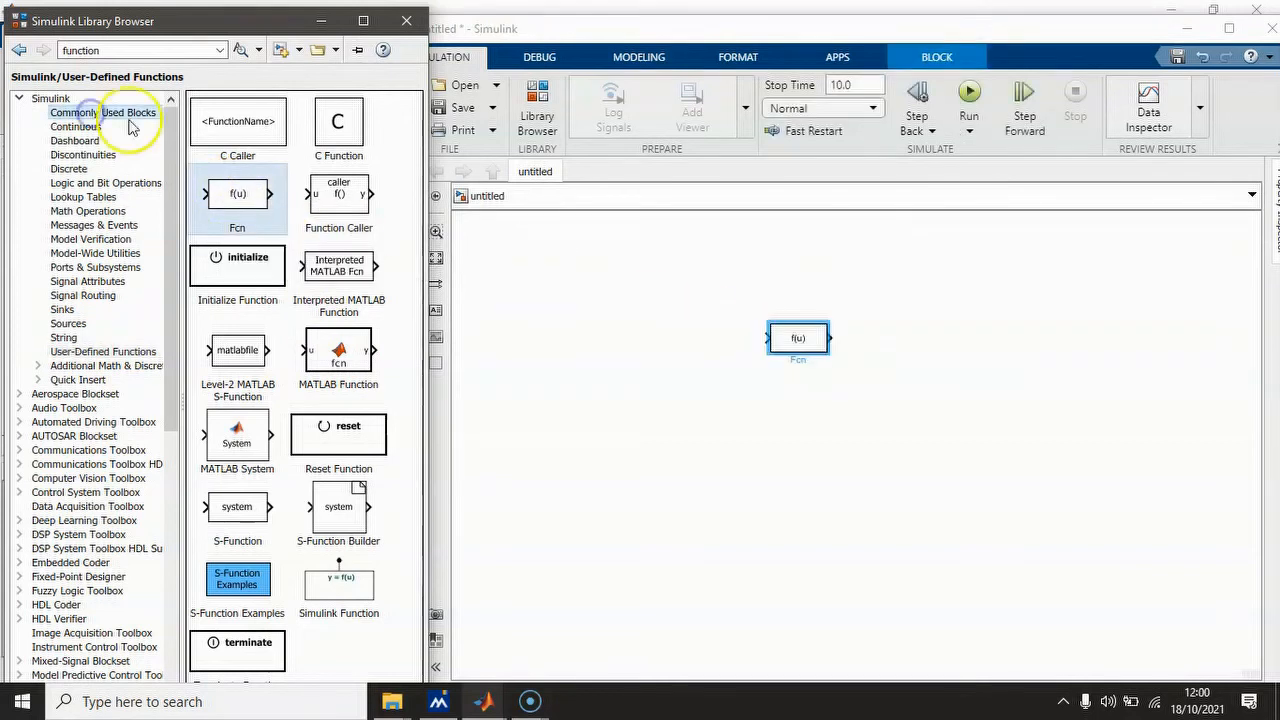
{"action": "mouse_move", "coordinate": [238, 473]}
{"action": "left_mouse_down"}
{"action": "mouse_move", "coordinate": [711, 343]}
{"action": "mouse_move", "coordinate": [710, 360]}
{"action": "mouse_move", "coordinate": [772, 342]}
{"action": "left_mouse_up"}
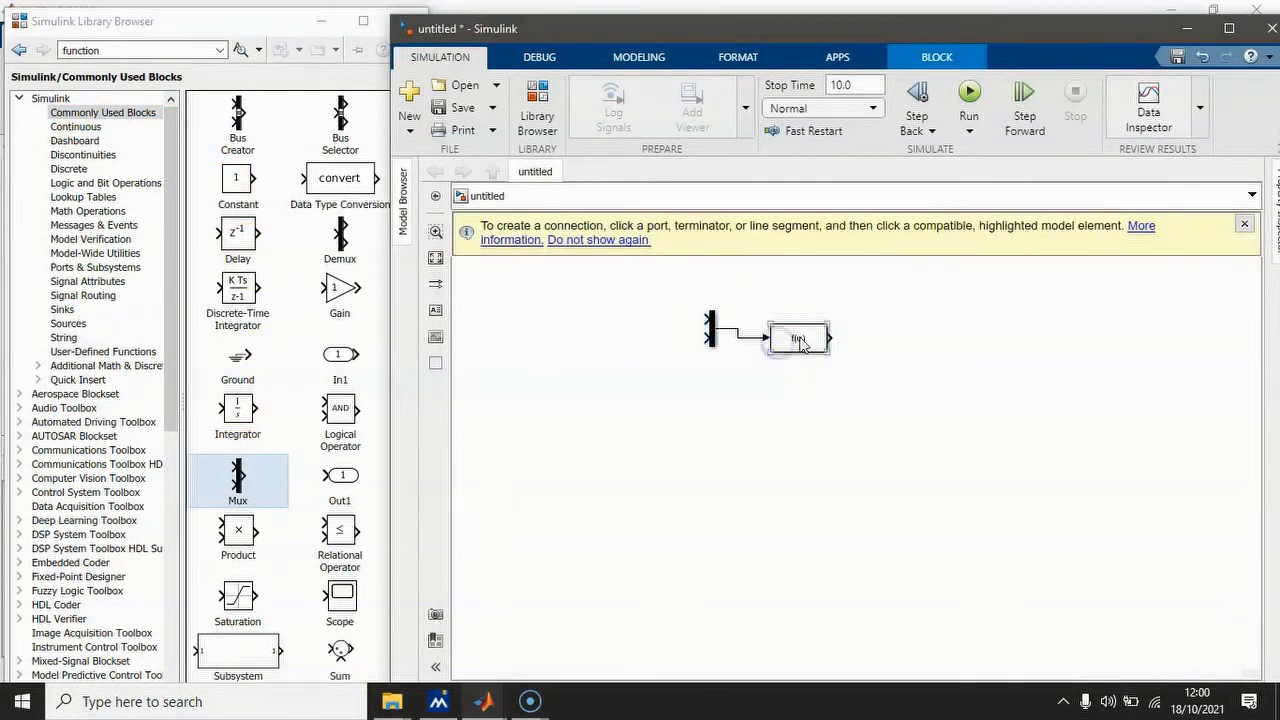
- Set the Fcn block's expression to u(1)+(10*sin(u(2)))
{"action": "left_click", "coordinate": [798, 340]}
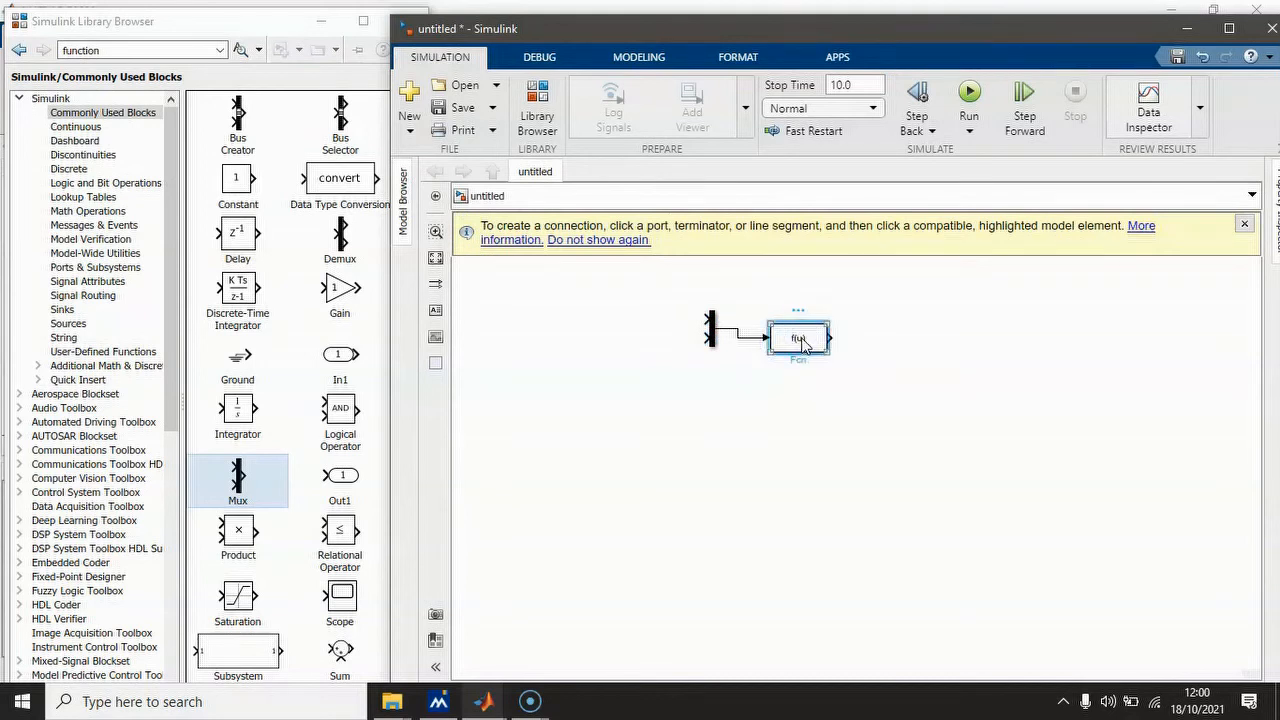
{"action": "double_click", "coordinate": [800, 340]}
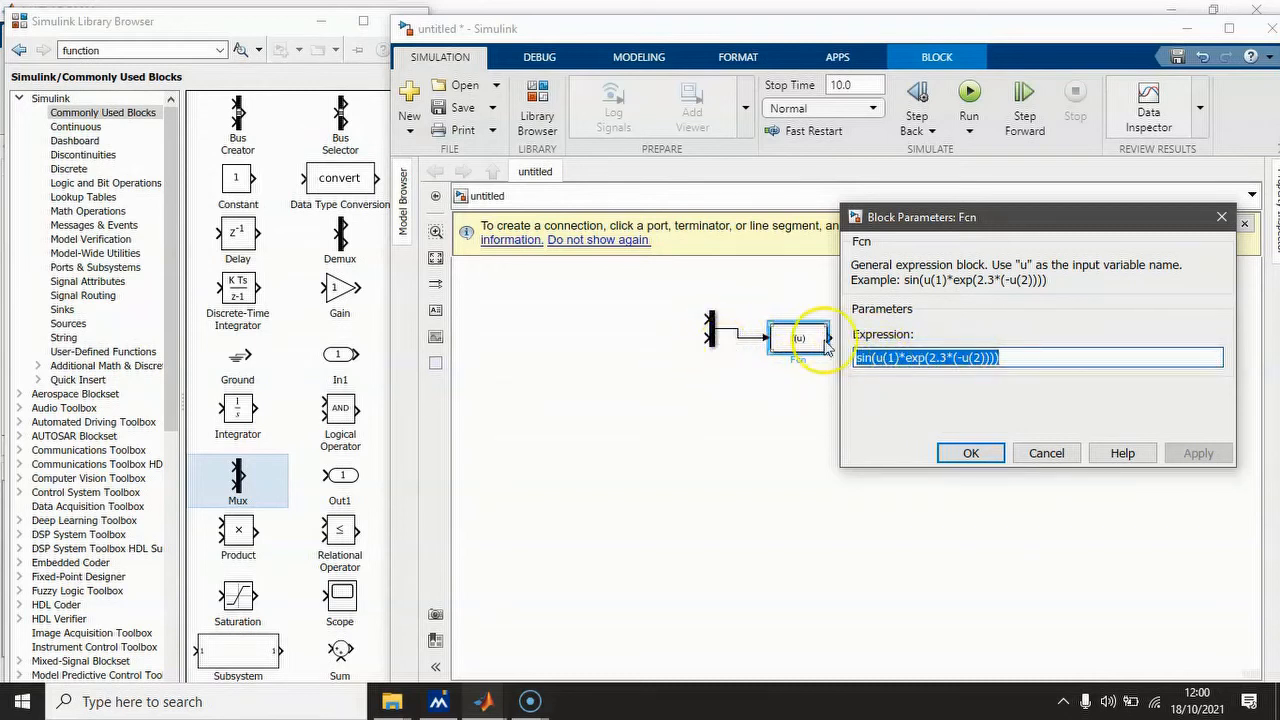
{"action": "left_click_drag", "start_coordinate": [1000, 357], "coordinate": [846, 358]}
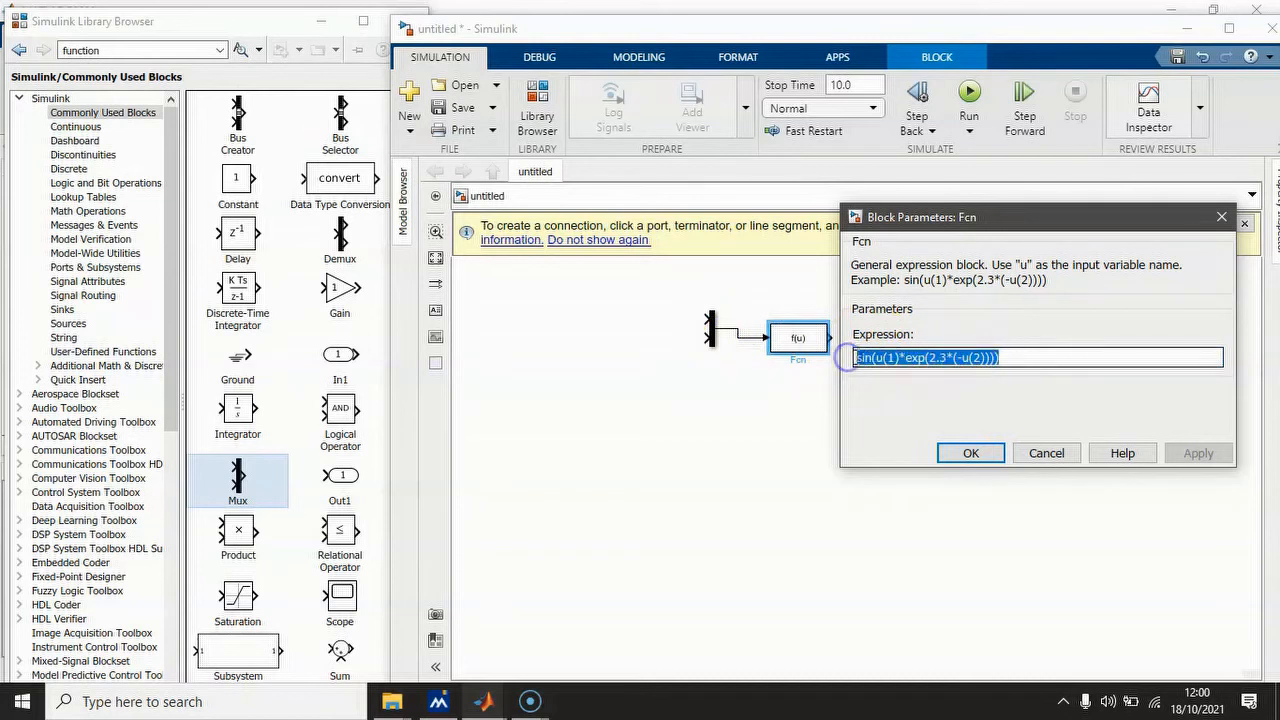
{"action": "type", "text": "u(1)+(10*sin(u(2"}
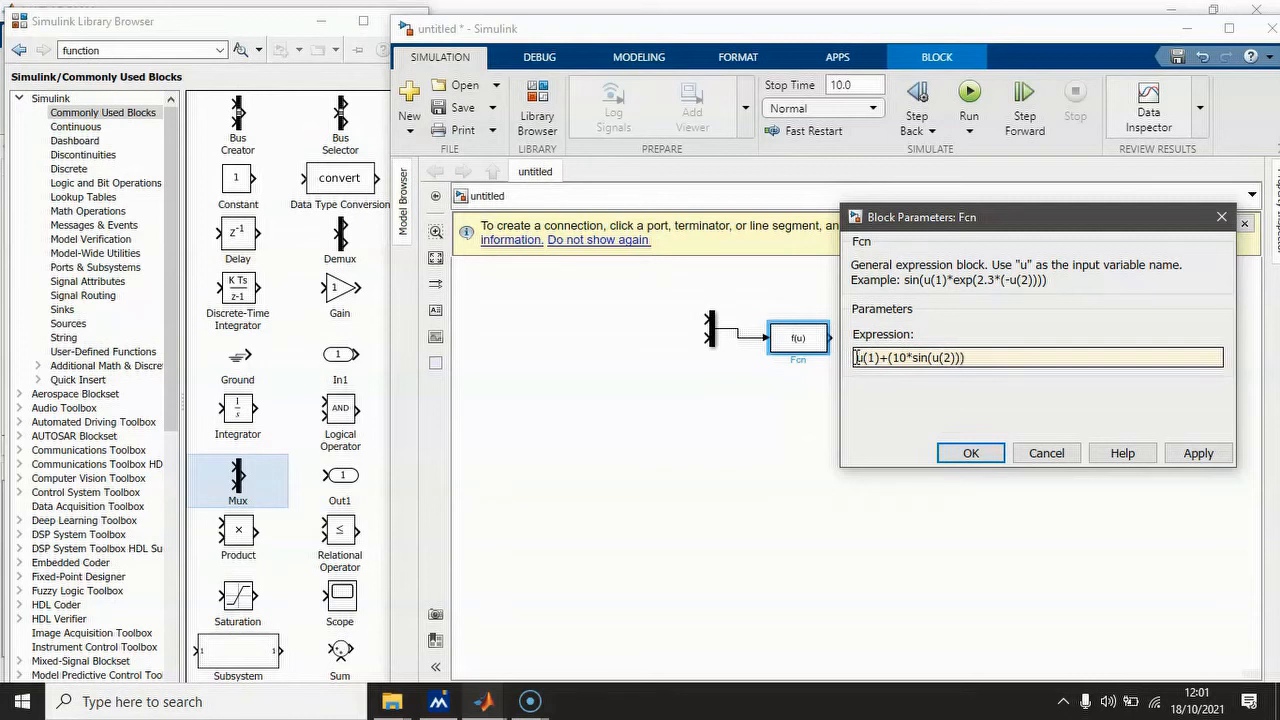
{"action": "left_click", "coordinate": [1196, 454]}
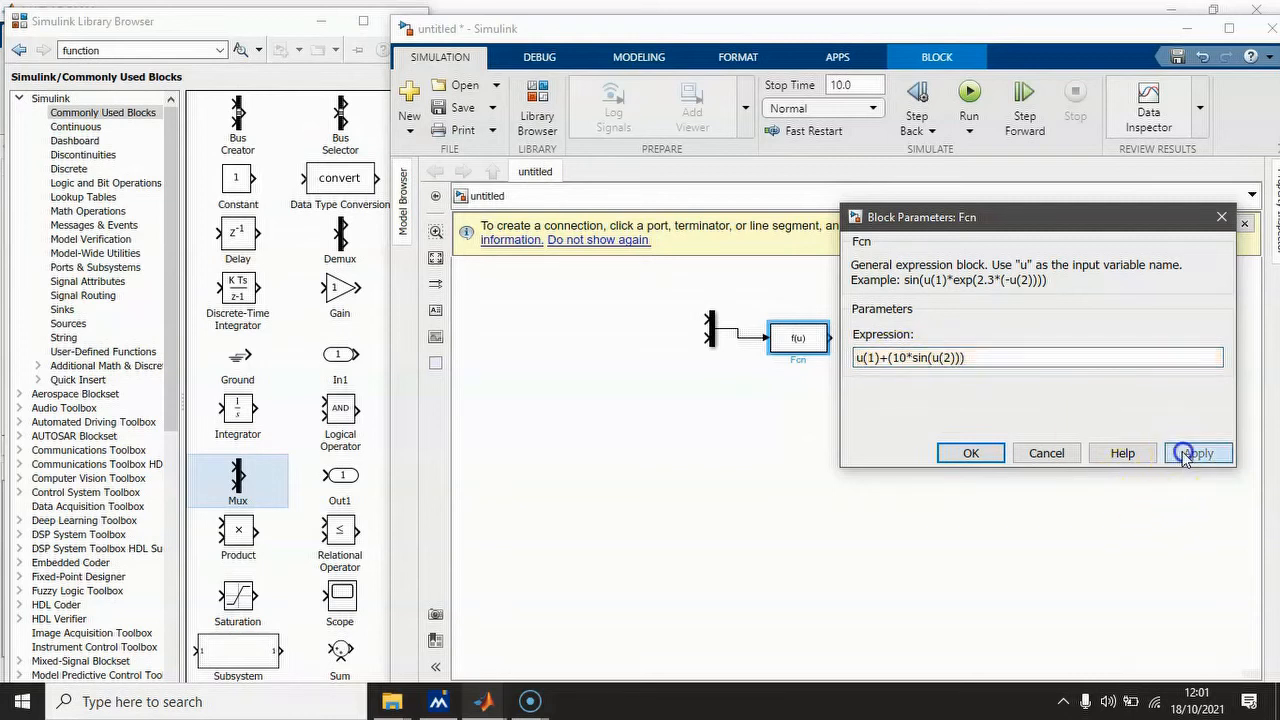
{"action": "left_click", "coordinate": [946, 456]}
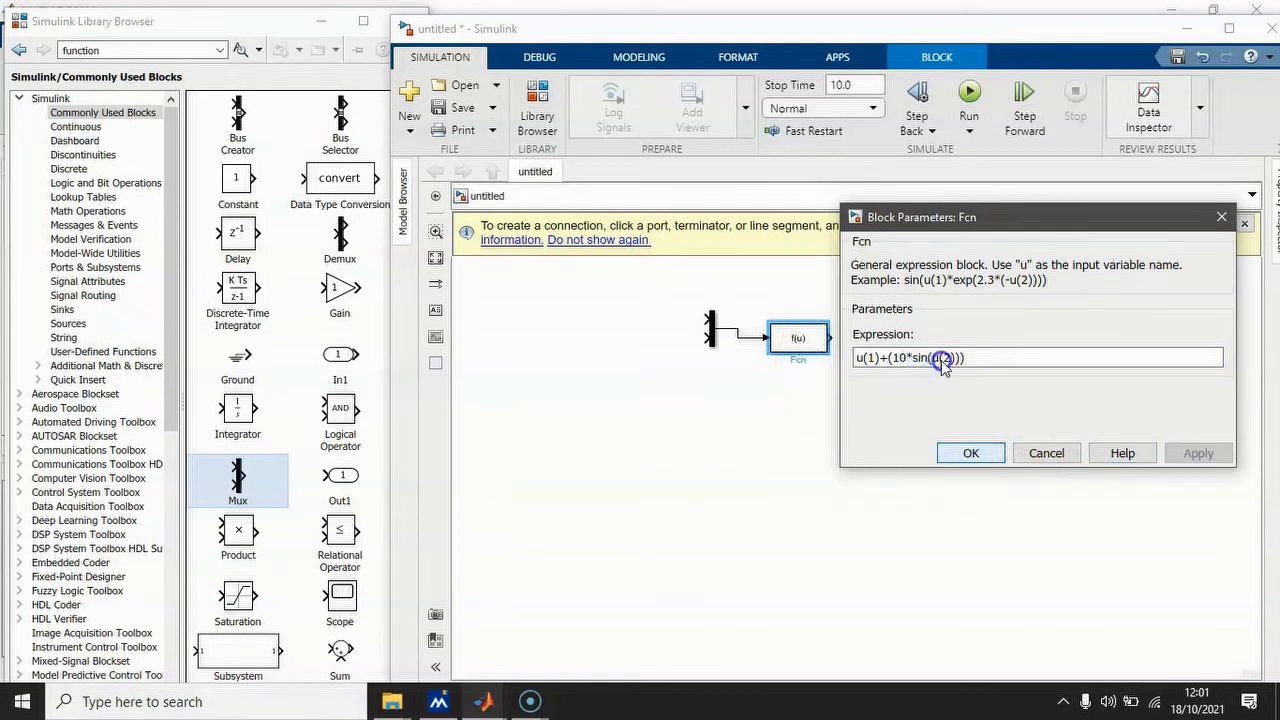
{"action": "left_click", "coordinate": [972, 456]}
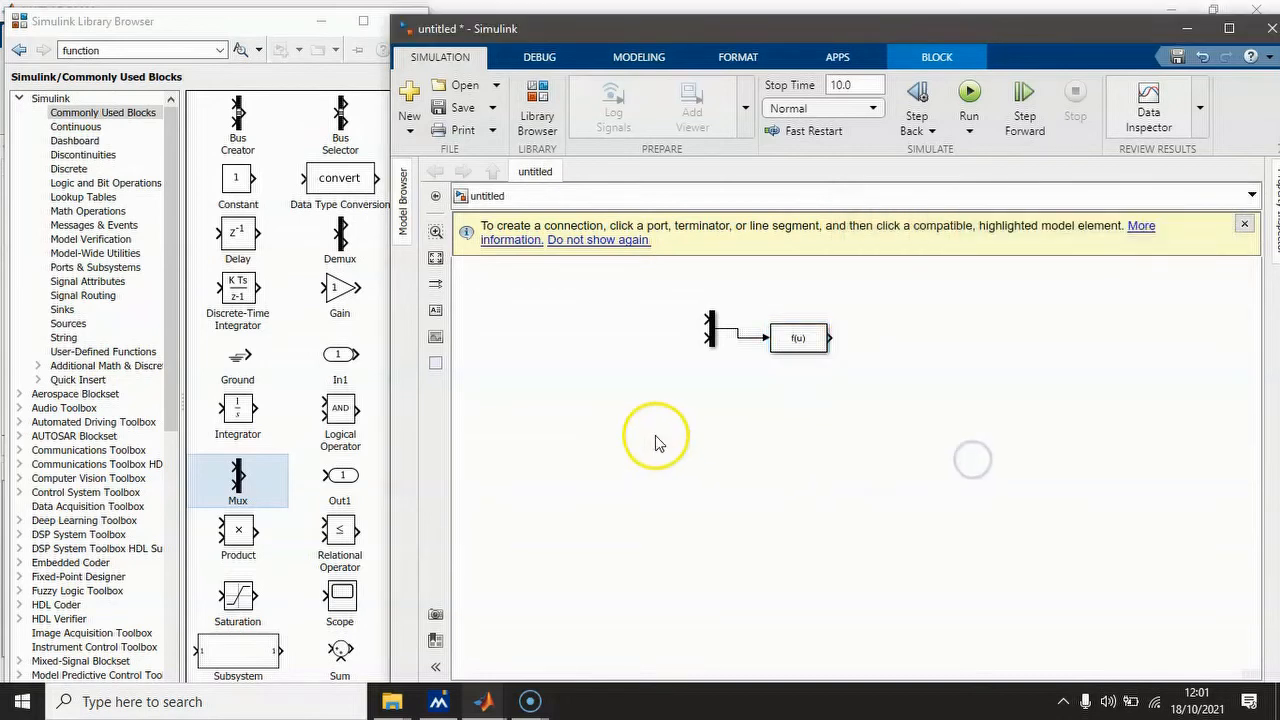
- Add a Repeating Sequence block from Sources and connect it to the Mux's first input
{"action": "left_click", "coordinate": [63, 323]}
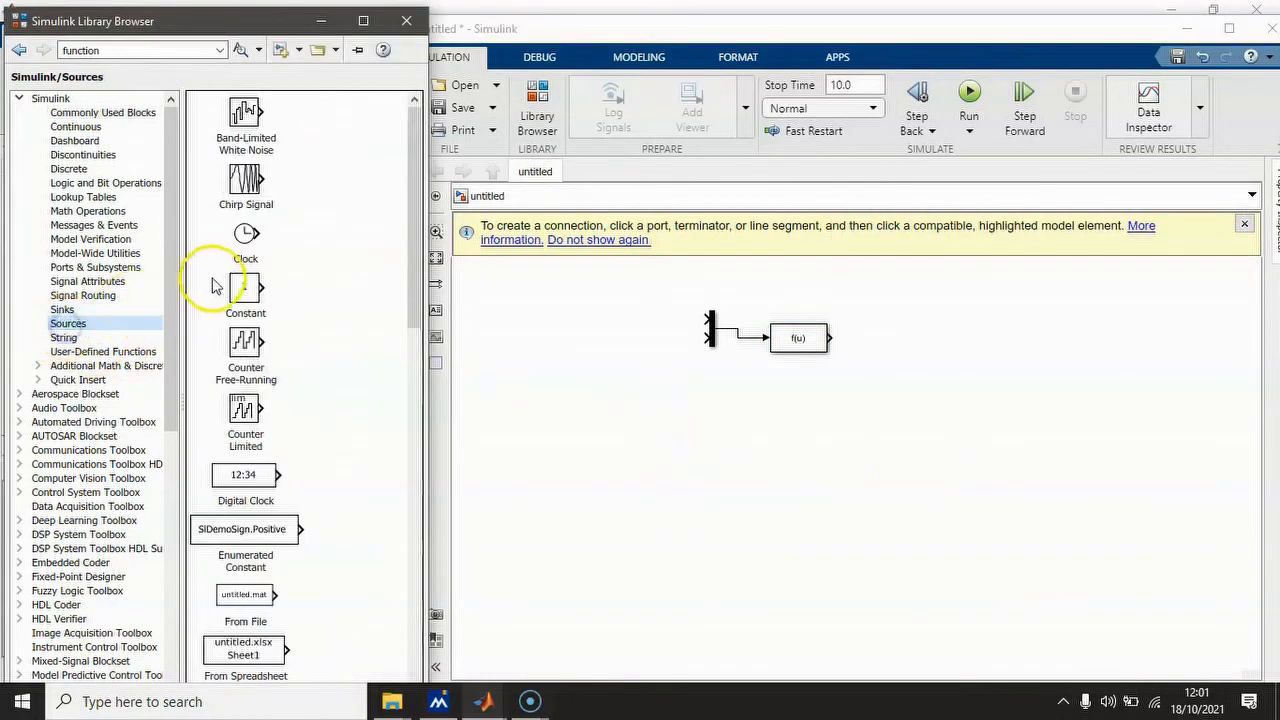
{"action": "scroll", "coordinate": [277, 422], "scroll_direction": "down", "scroll_amount": 3}
{"action": "scroll", "coordinate": [277, 422], "scroll_direction": "down", "scroll_amount": 3}
{"action": "scroll", "coordinate": [271, 428], "scroll_direction": "down", "scroll_amount": 1}
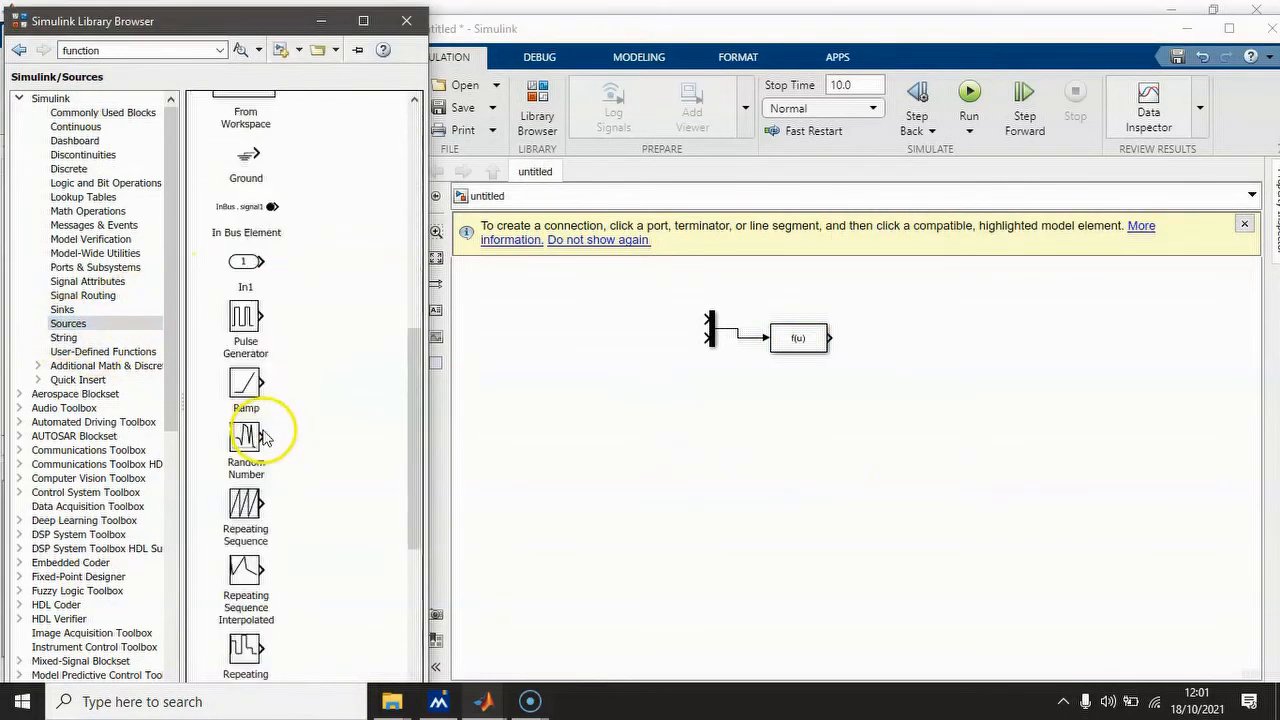
{"action": "left_click_drag", "start_coordinate": [262, 502], "coordinate": [707, 316]}
- Set the Repeating Sequence block's output values to [0 3.14]
{"action": "double_click", "coordinate": [638, 314]}
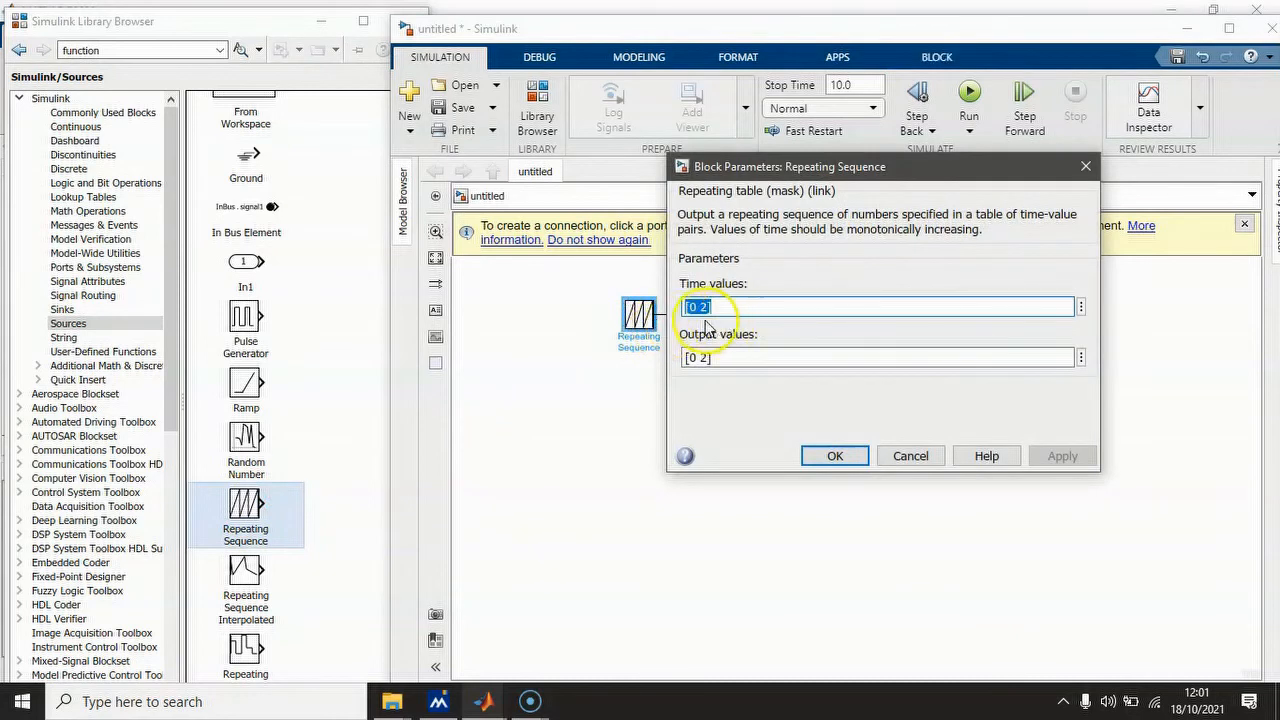
{"action": "left_click", "coordinate": [698, 357]}
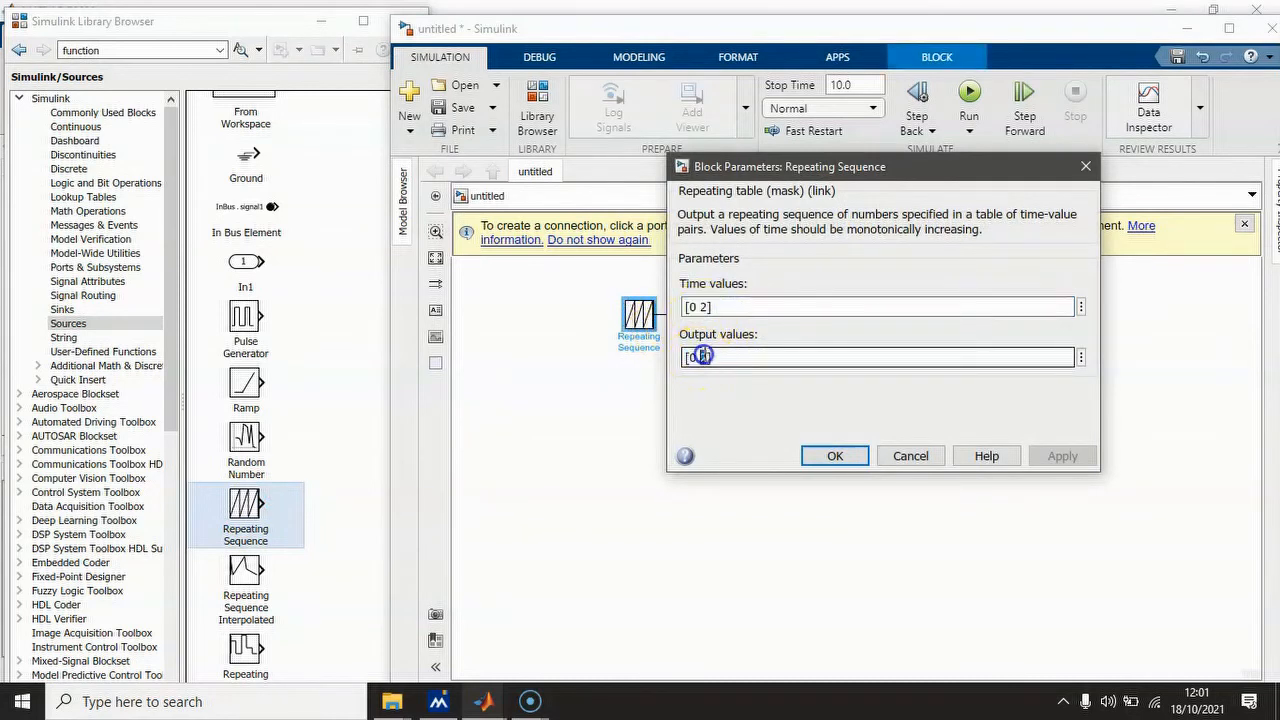
{"action": "type", "text": "5"}
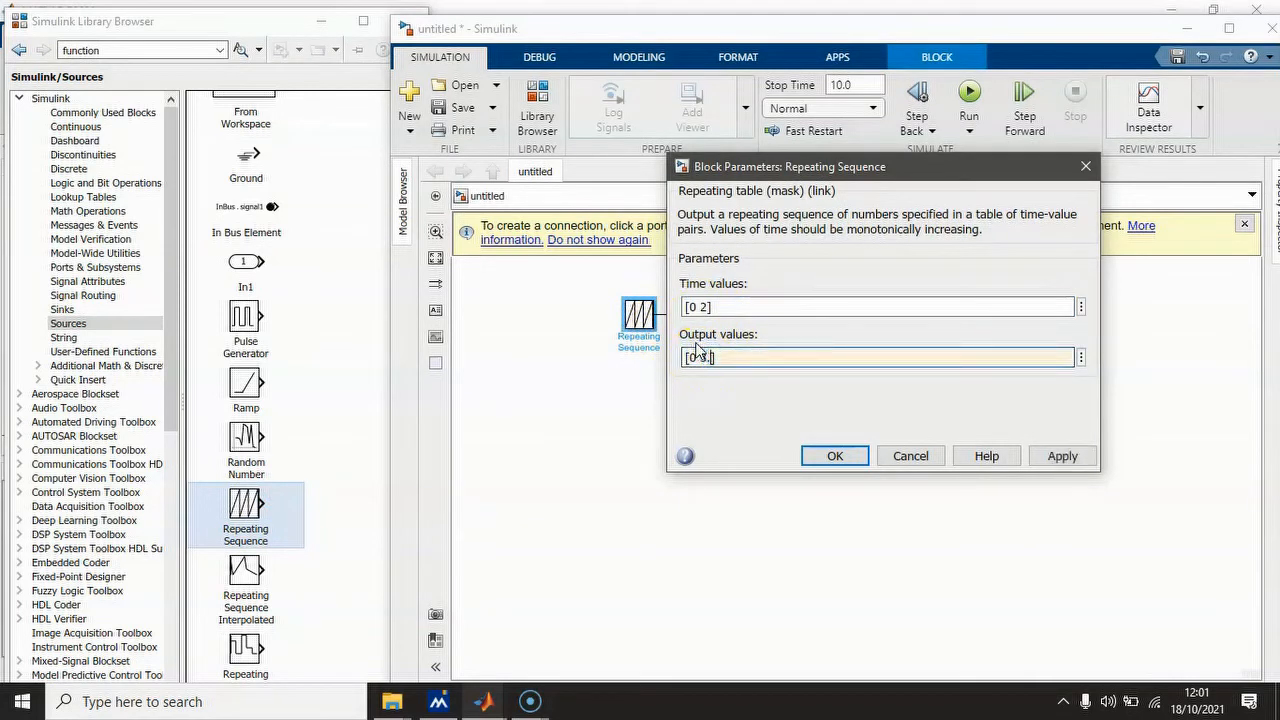
{"action": "type", "text": ".14"}
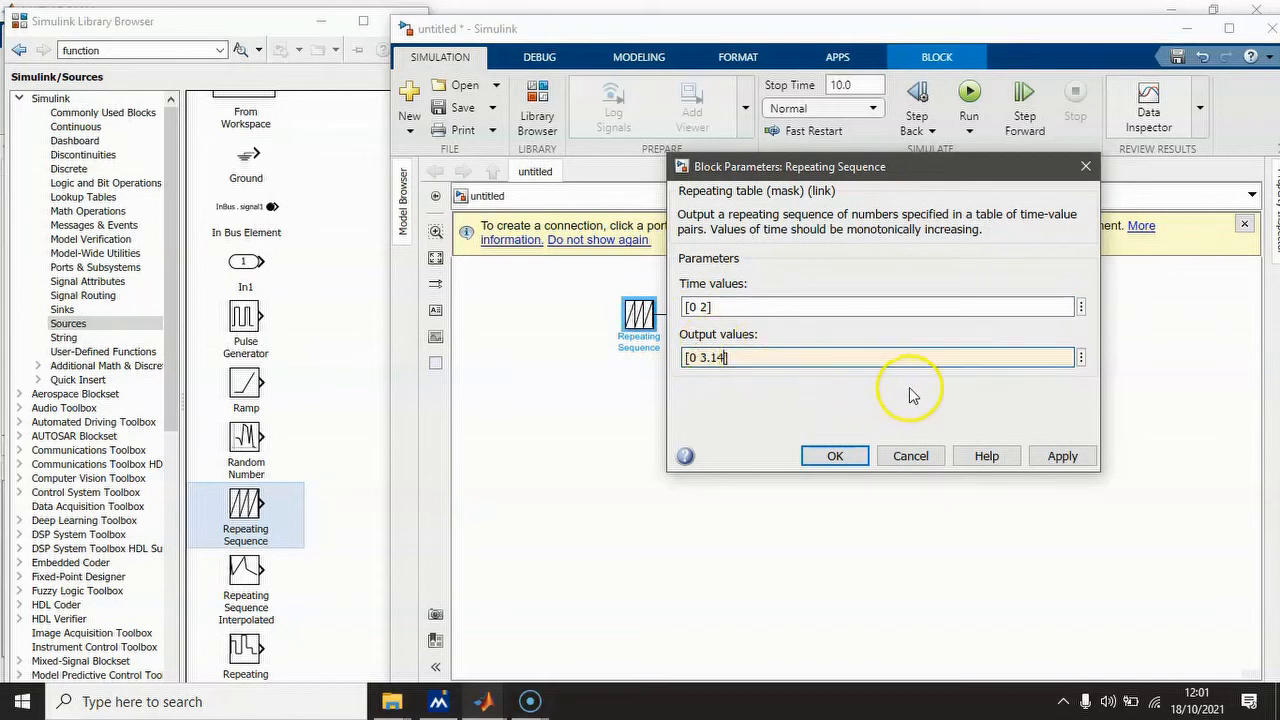
{"action": "left_click", "coordinate": [1062, 456]}
{"action": "left_click", "coordinate": [835, 456]}
- Add a Sine Wave block from Sources below the Repeating Sequence and connect it to the Mux's second input
{"action": "scroll", "coordinate": [255, 470], "scroll_direction": "down", "scroll_amount": 1}
{"action": "scroll", "coordinate": [255, 470], "scroll_direction": "down", "scroll_amount": 5}
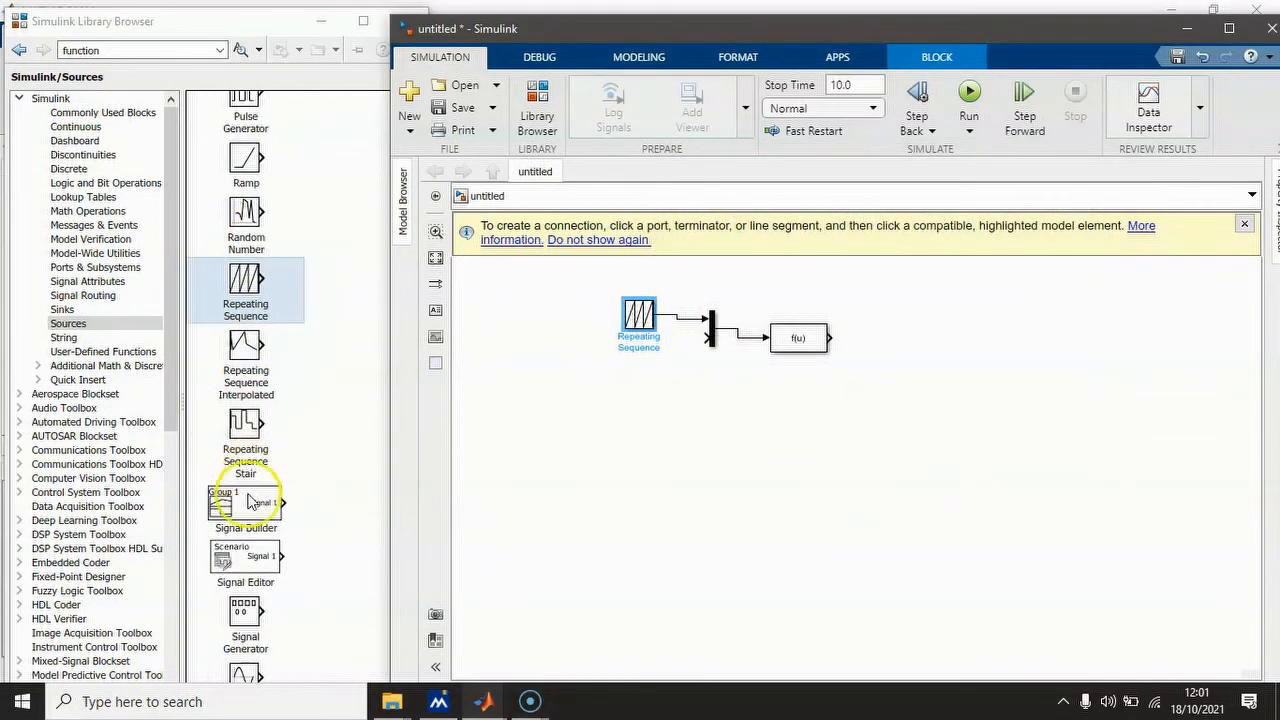
{"action": "left_click_drag", "start_coordinate": [245, 492], "coordinate": [700, 343]}
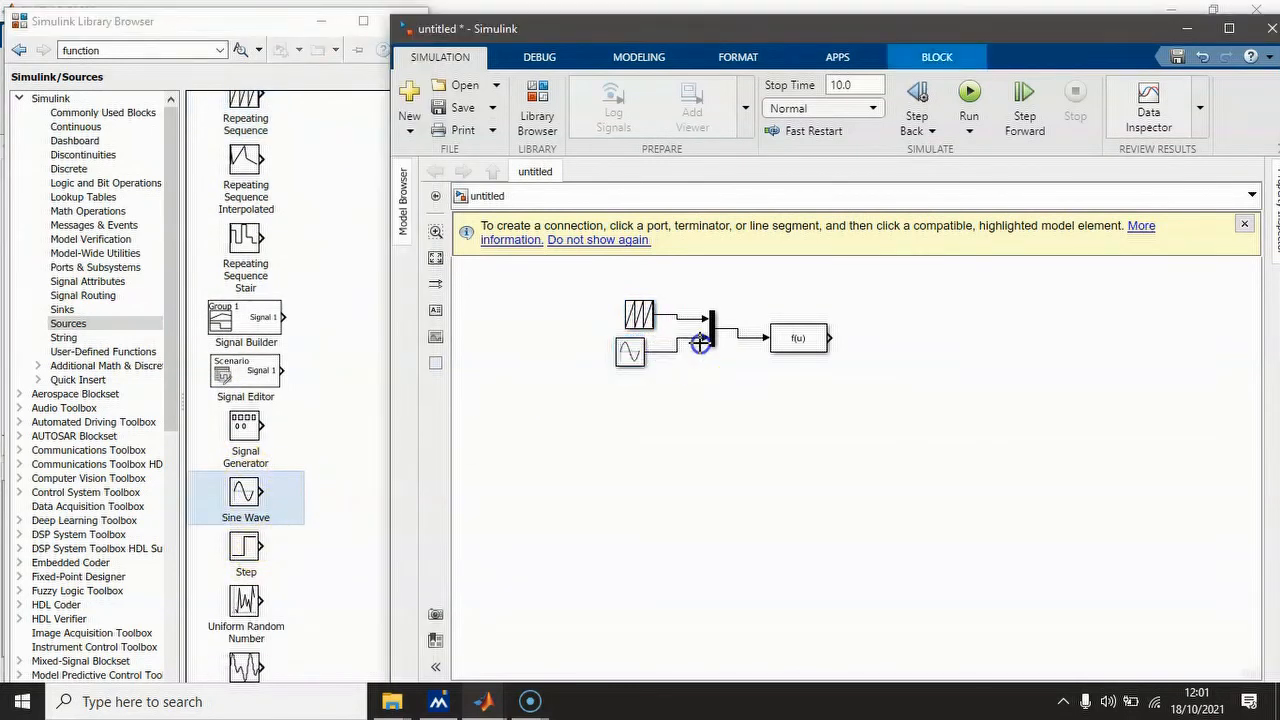
- Set the Sine Wave block's frequency to 20 rad/sec and its sample time to 1e-3
{"action": "double_click", "coordinate": [630, 352]}
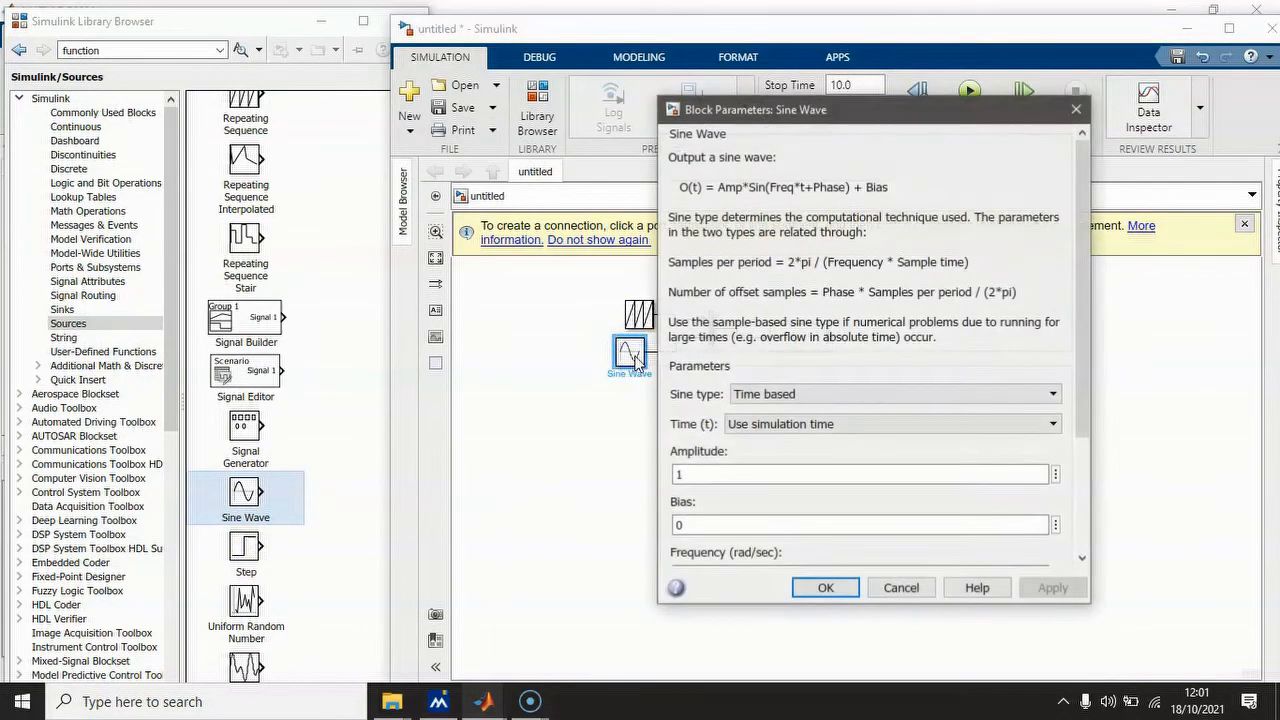
{"action": "scroll", "coordinate": [703, 478], "scroll_direction": "down", "scroll_amount": 2}
{"action": "double_click", "coordinate": [697, 464]}
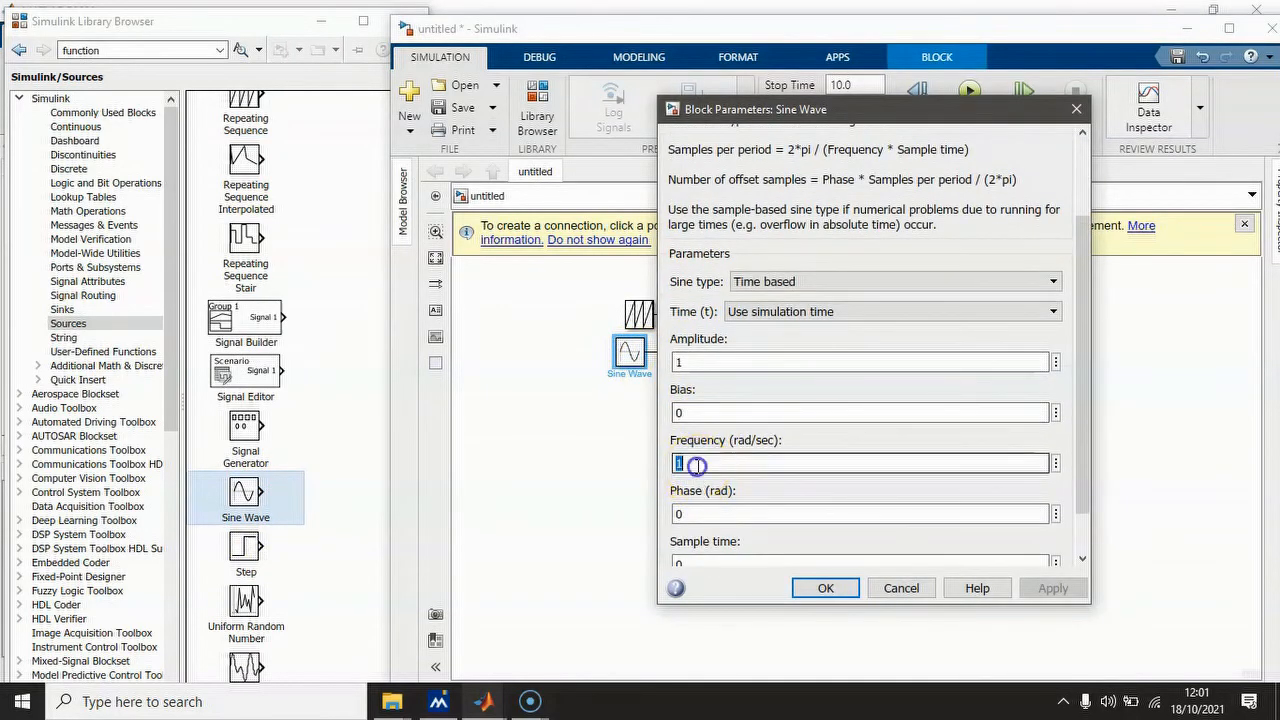
{"action": "type", "text": "20"}
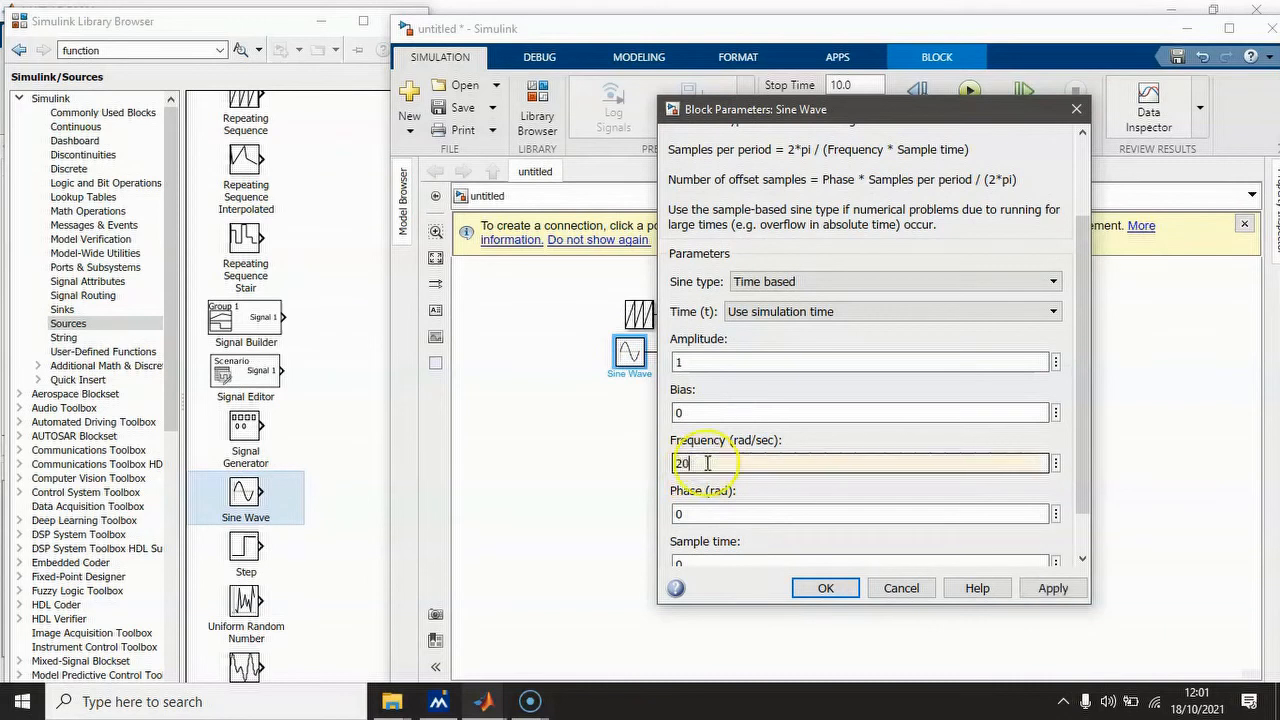
{"action": "scroll", "coordinate": [710, 490], "scroll_direction": "down", "scroll_amount": 1}
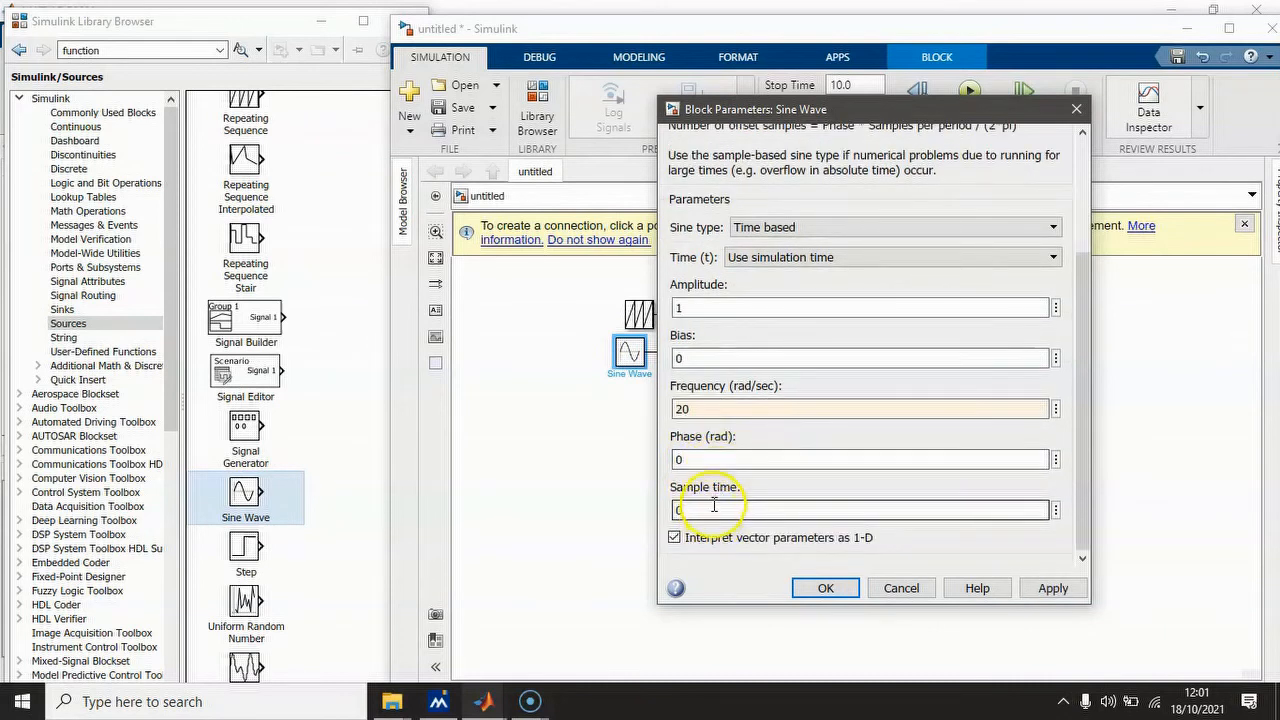
{"action": "left_click", "coordinate": [1050, 589]}
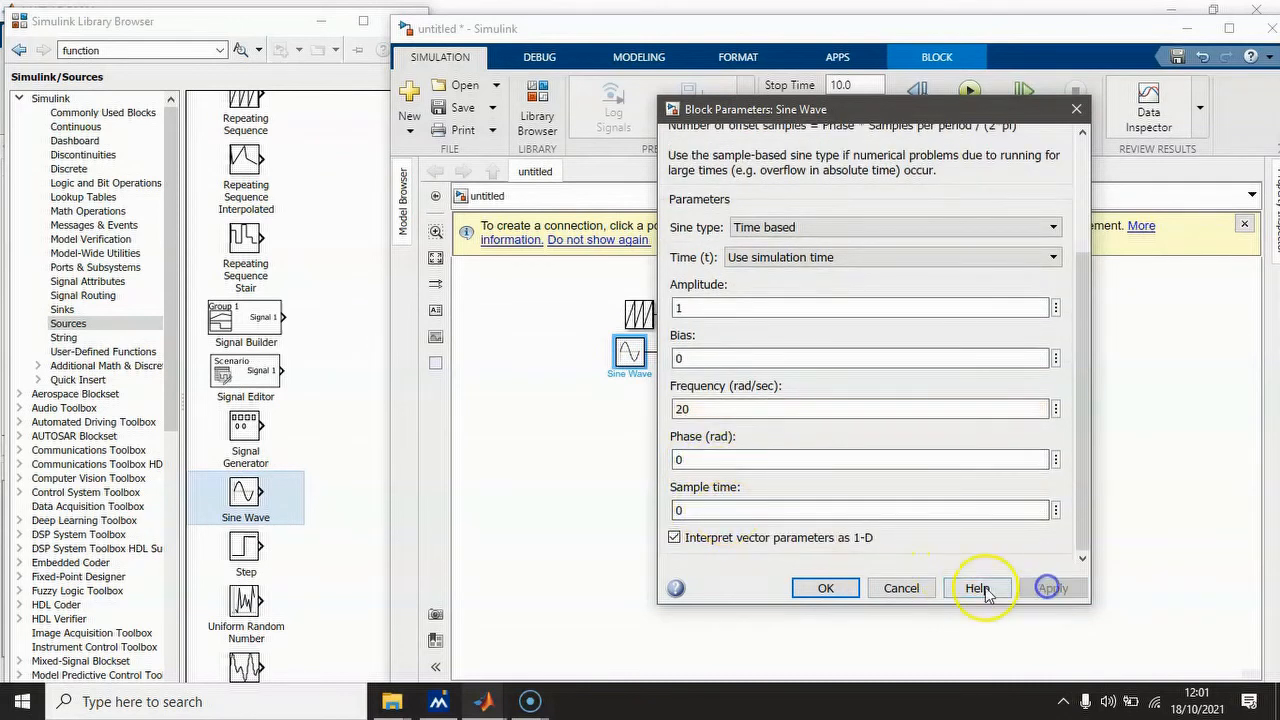
{"action": "double_click", "coordinate": [738, 510]}
{"action": "type", "text": "1e-3"}
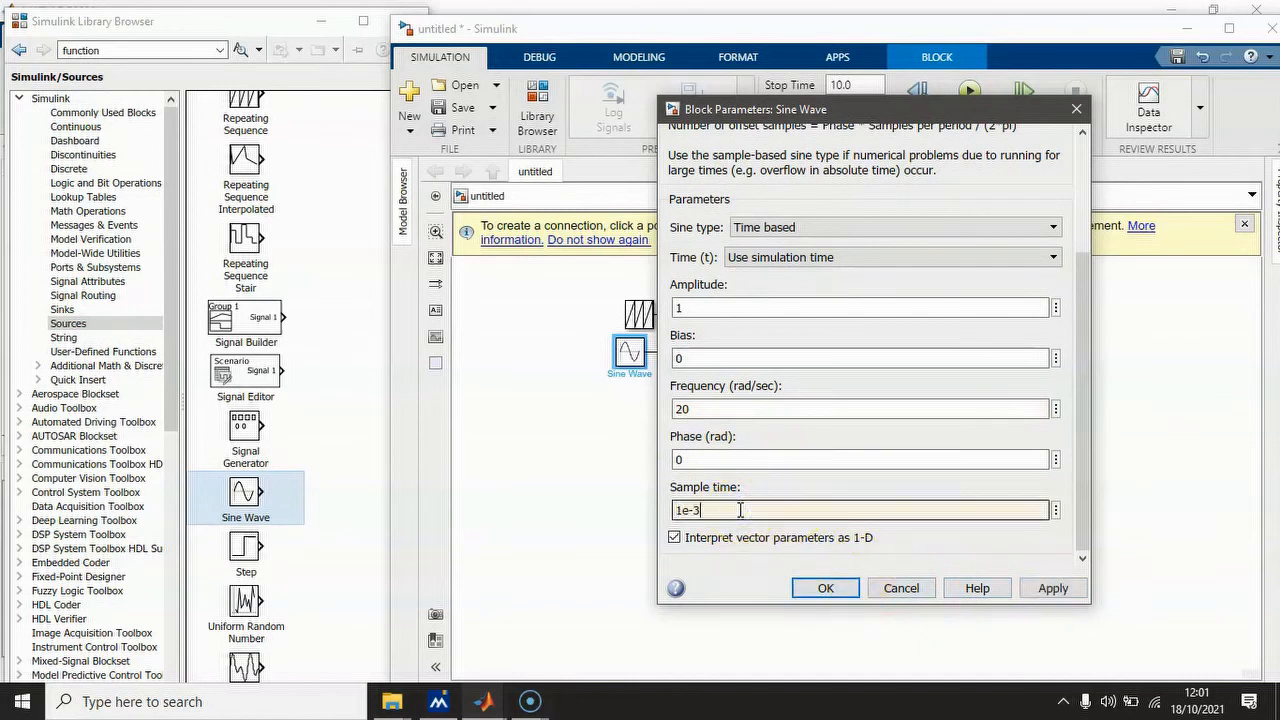
{"action": "left_click", "coordinate": [1052, 588]}
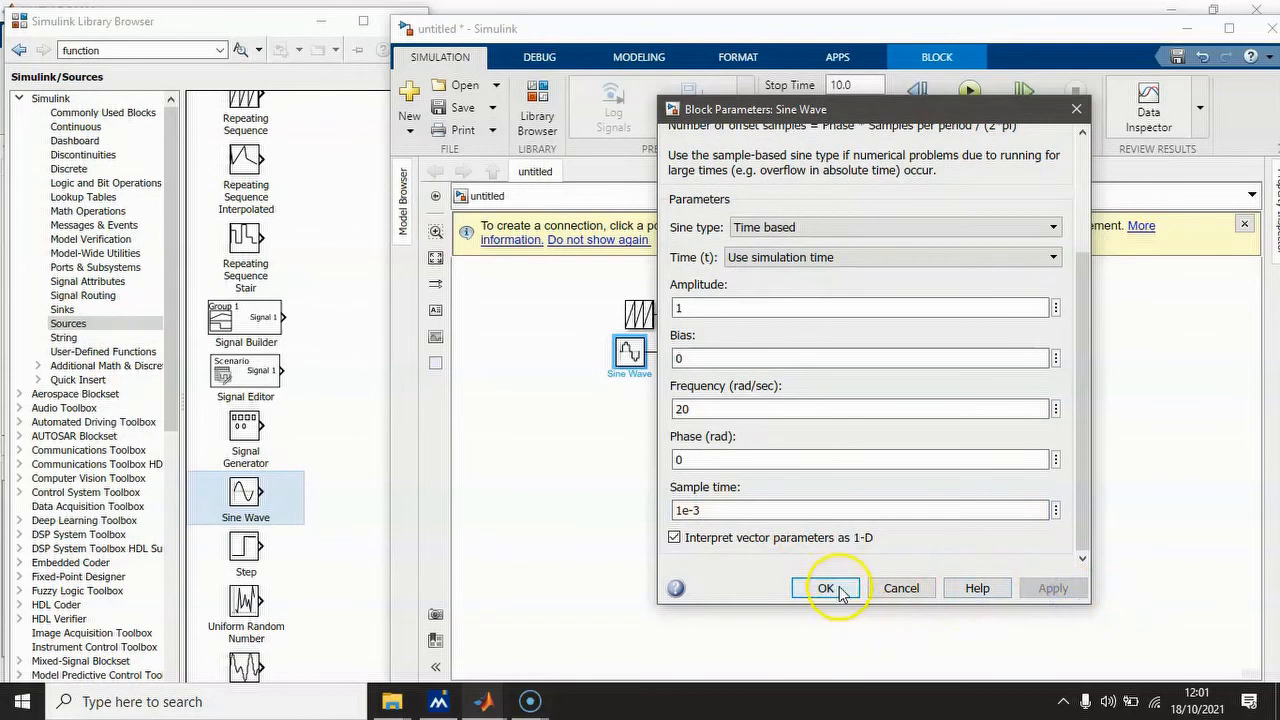
{"action": "left_click", "coordinate": [826, 588]}
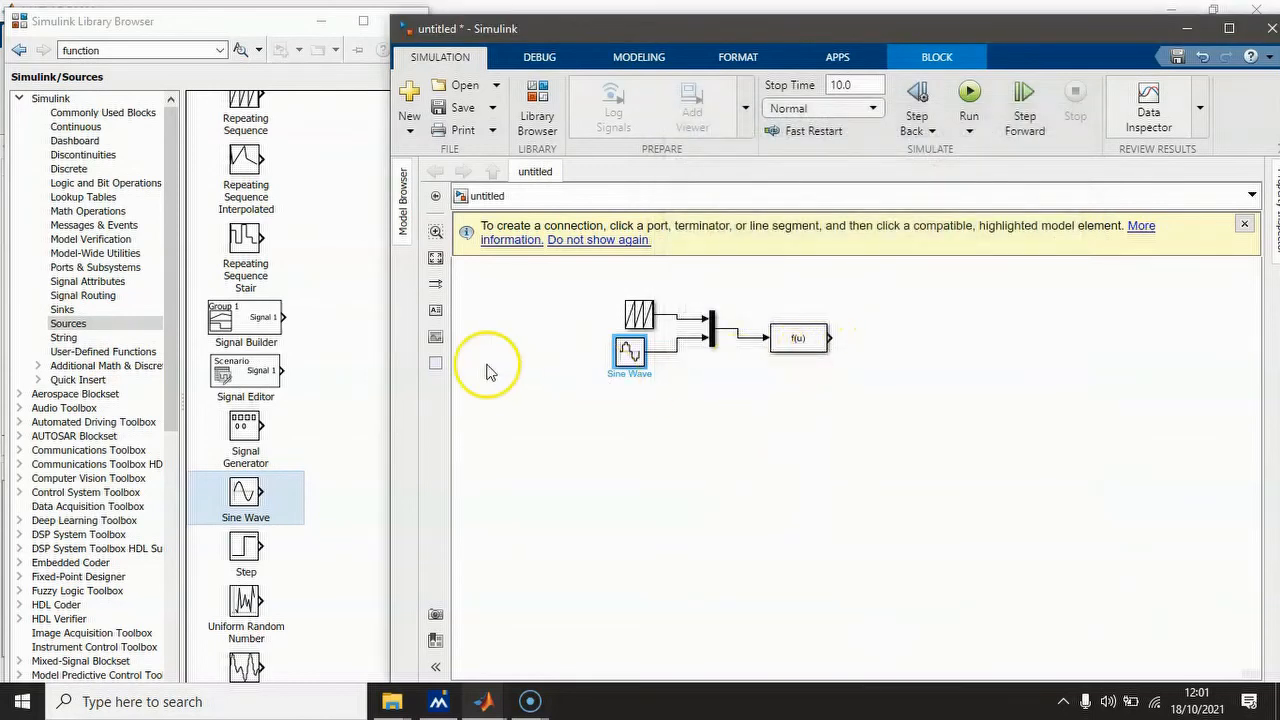
- Add a Scope from Commonly Used Blocks after the Fcn block, give it three input ports, and enlarge it vertically
{"action": "left_click", "coordinate": [90, 112]}
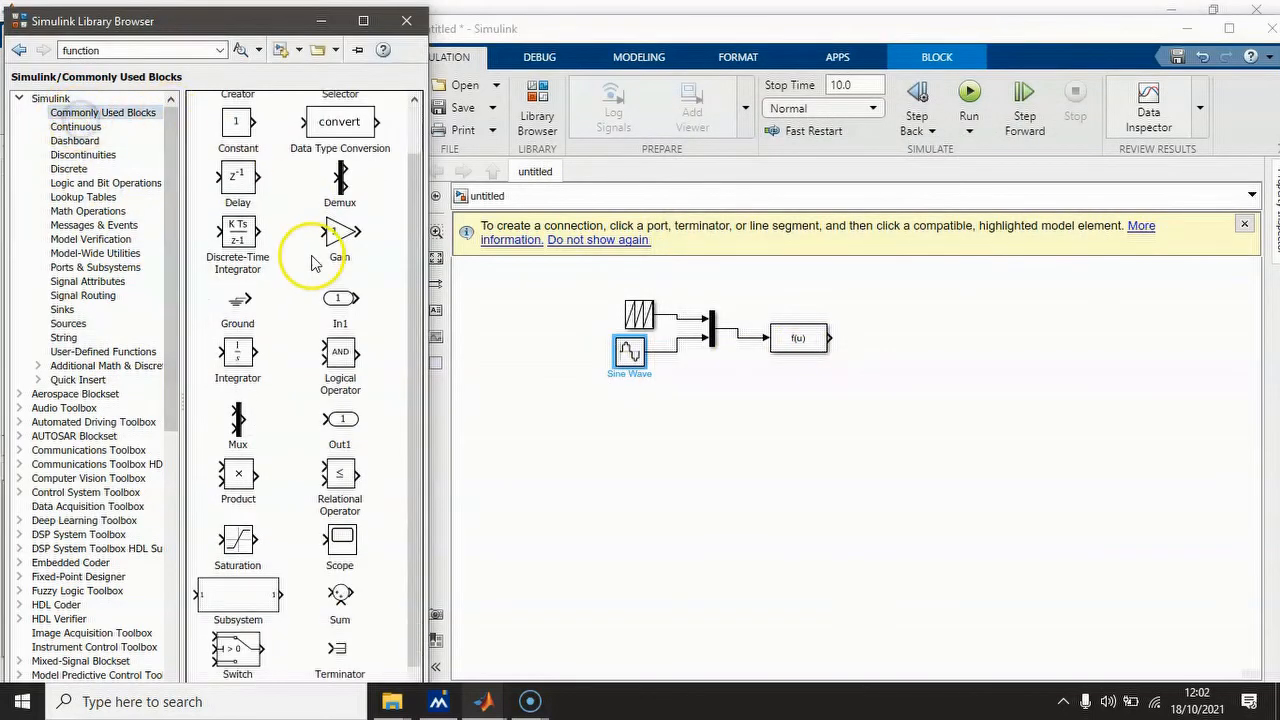
{"action": "scroll", "coordinate": [313, 262], "scroll_direction": "down", "scroll_amount": 1}
{"action": "left_click_drag", "start_coordinate": [342, 505], "coordinate": [922, 330]}
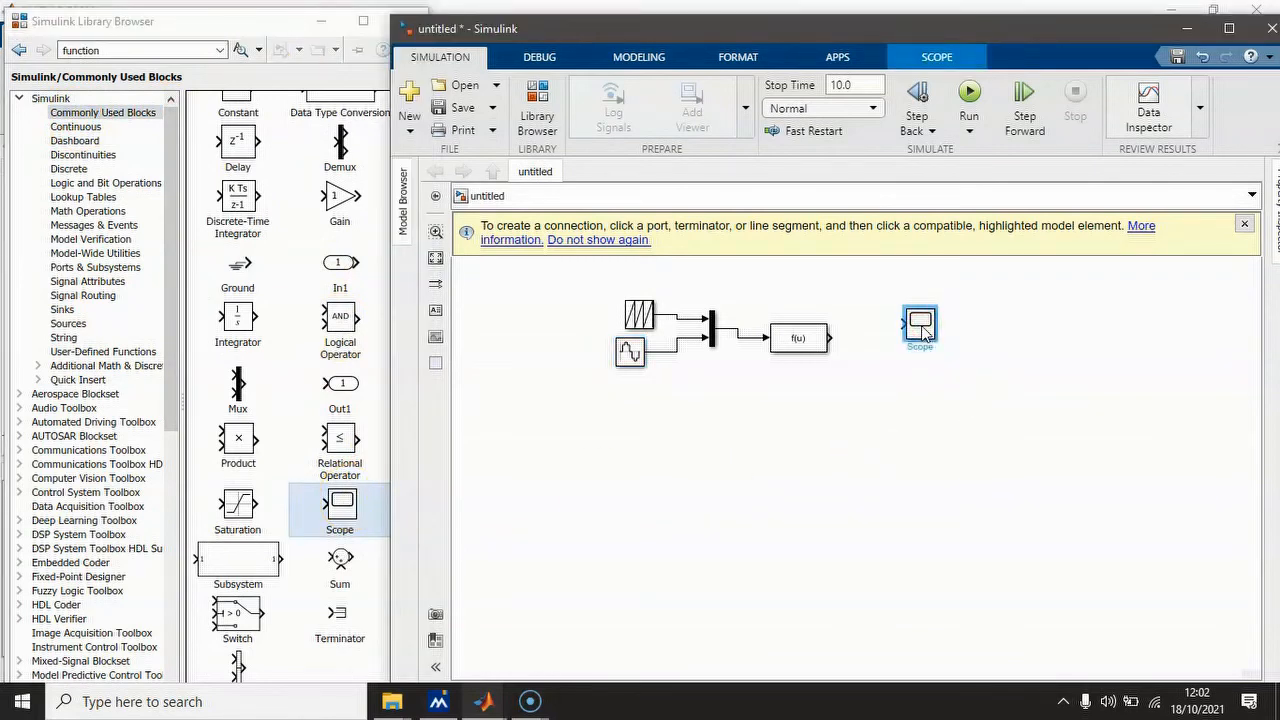
{"action": "right_click", "coordinate": [922, 333]}
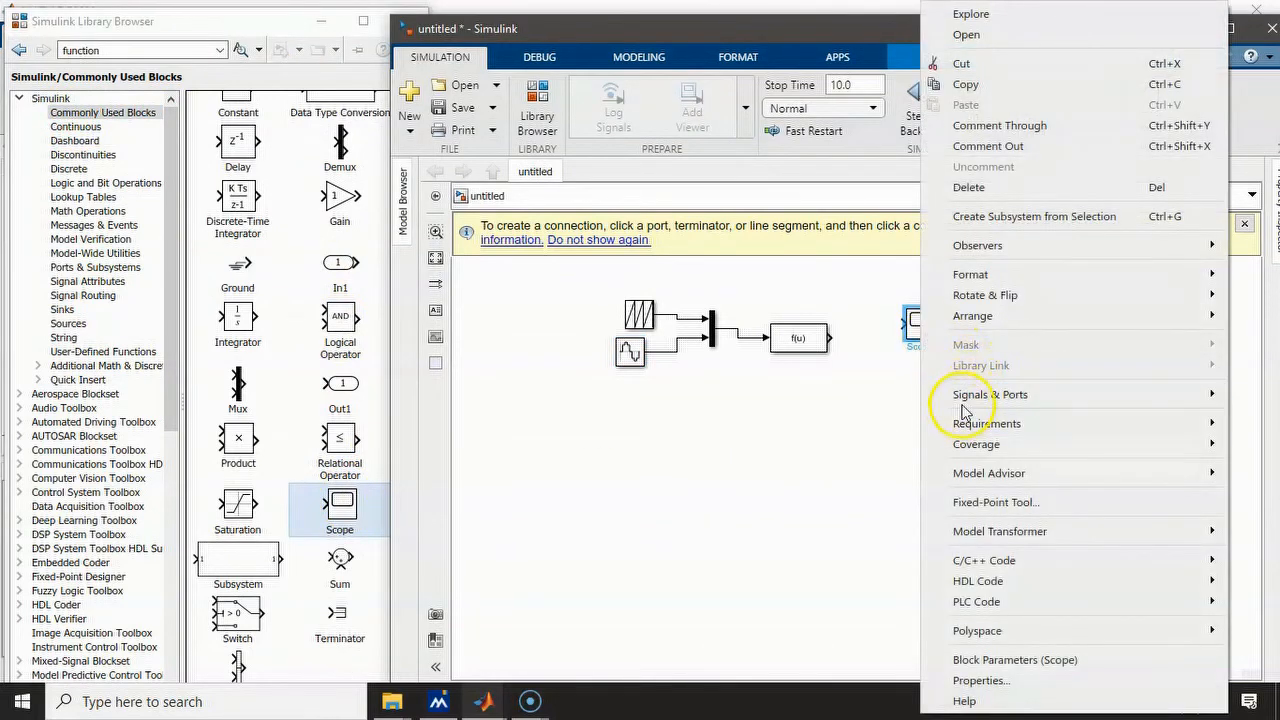
{"action": "mouse_move", "coordinate": [955, 400]}
{"action": "mouse_move", "coordinate": [900, 400]}
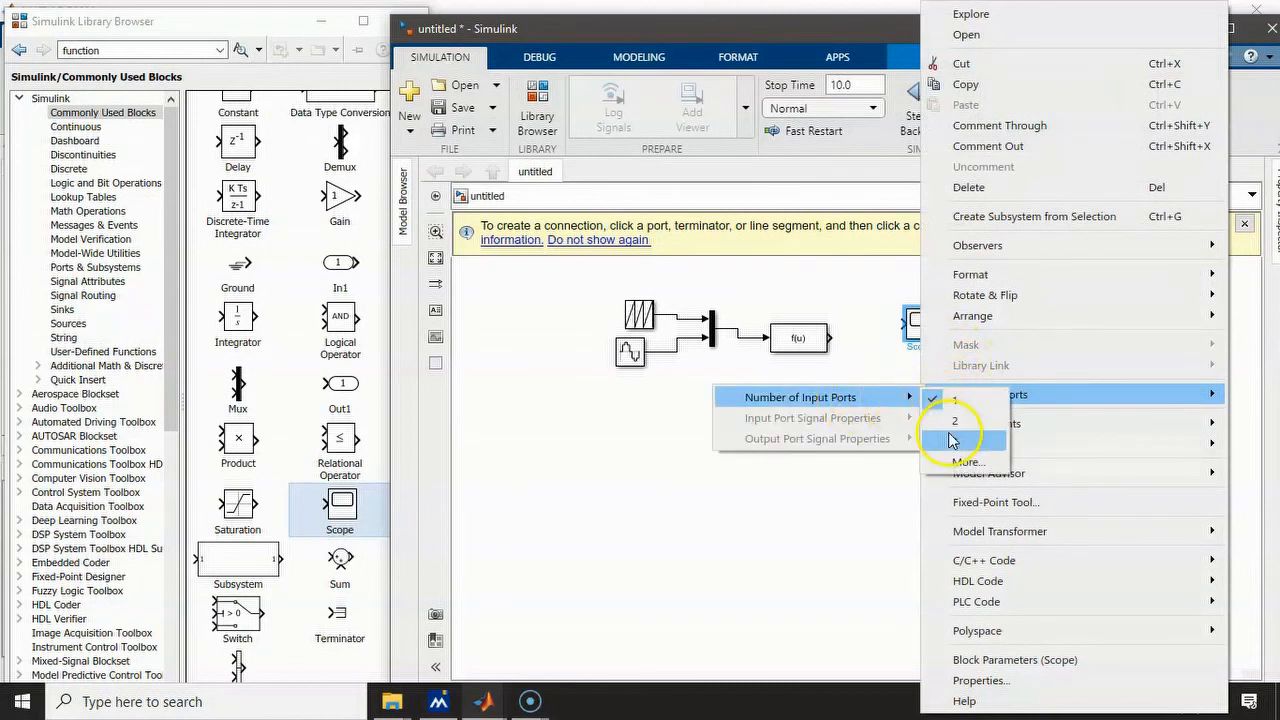
{"action": "left_click", "coordinate": [933, 418]}
{"action": "left_click_drag", "start_coordinate": [937, 342], "coordinate": [951, 403]}
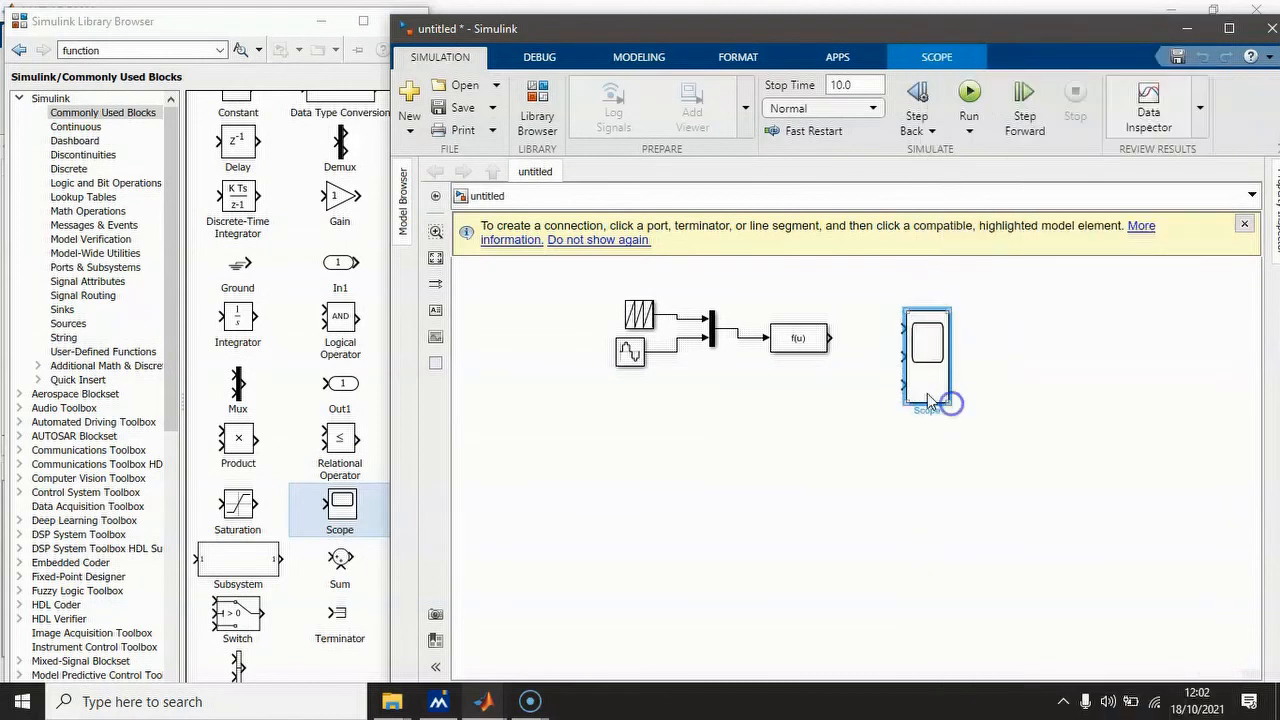
- Connect the Repeating Sequence, Sine Wave and Fcn outputs to the Scope's three inputs in order, routing the sine line above the Fcn block
{"action": "left_click_drag", "start_coordinate": [897, 328], "coordinate": [686, 320]}
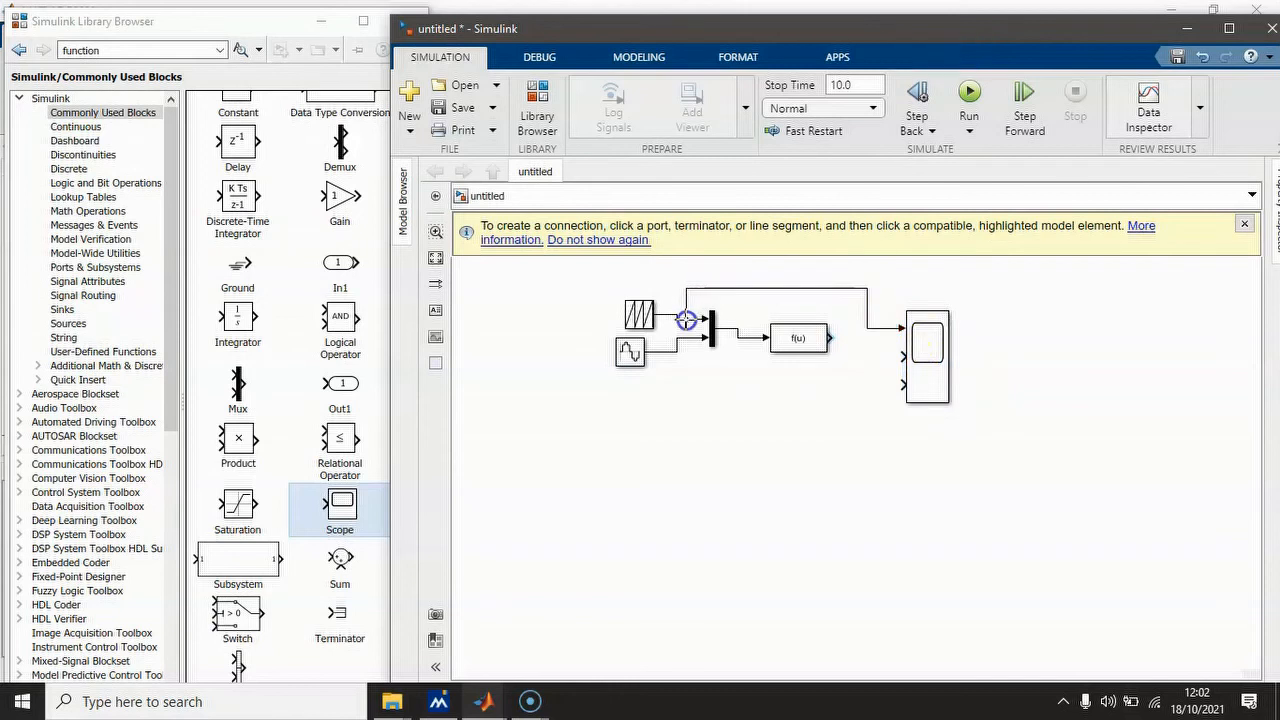
{"action": "left_click_drag", "start_coordinate": [898, 355], "coordinate": [694, 341]}
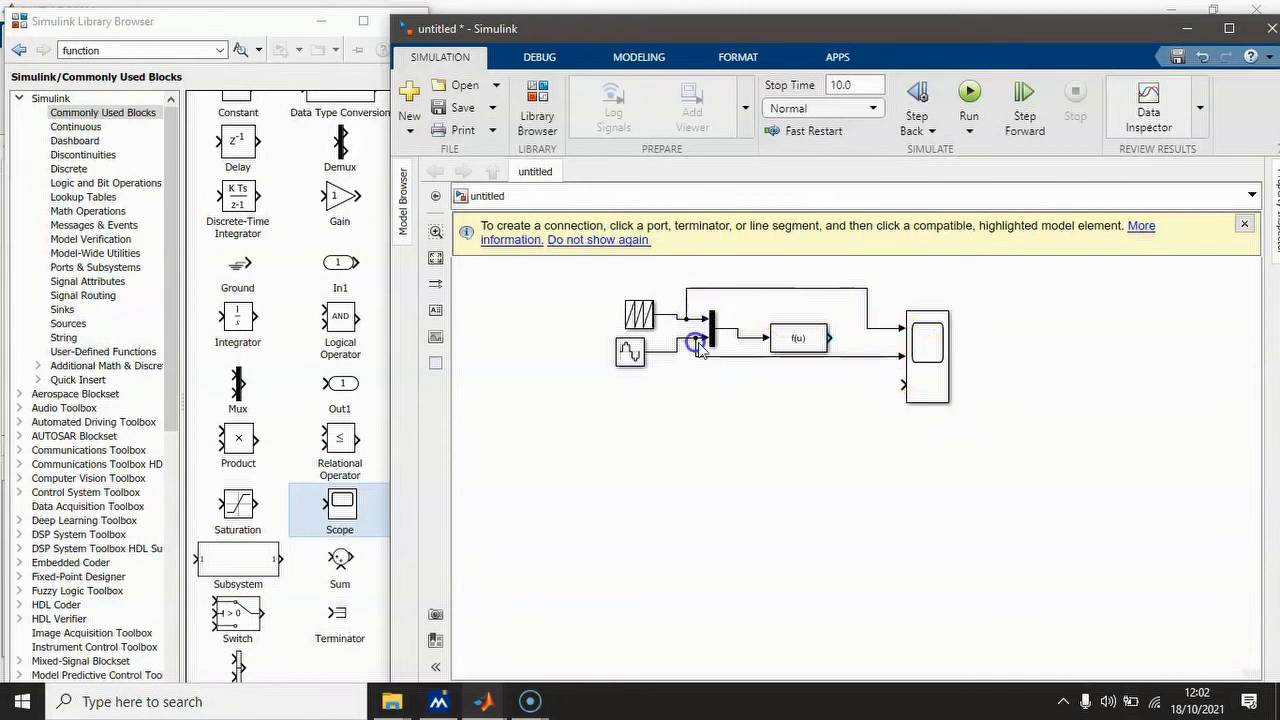
{"action": "left_click_drag", "start_coordinate": [797, 355], "coordinate": [797, 302]}
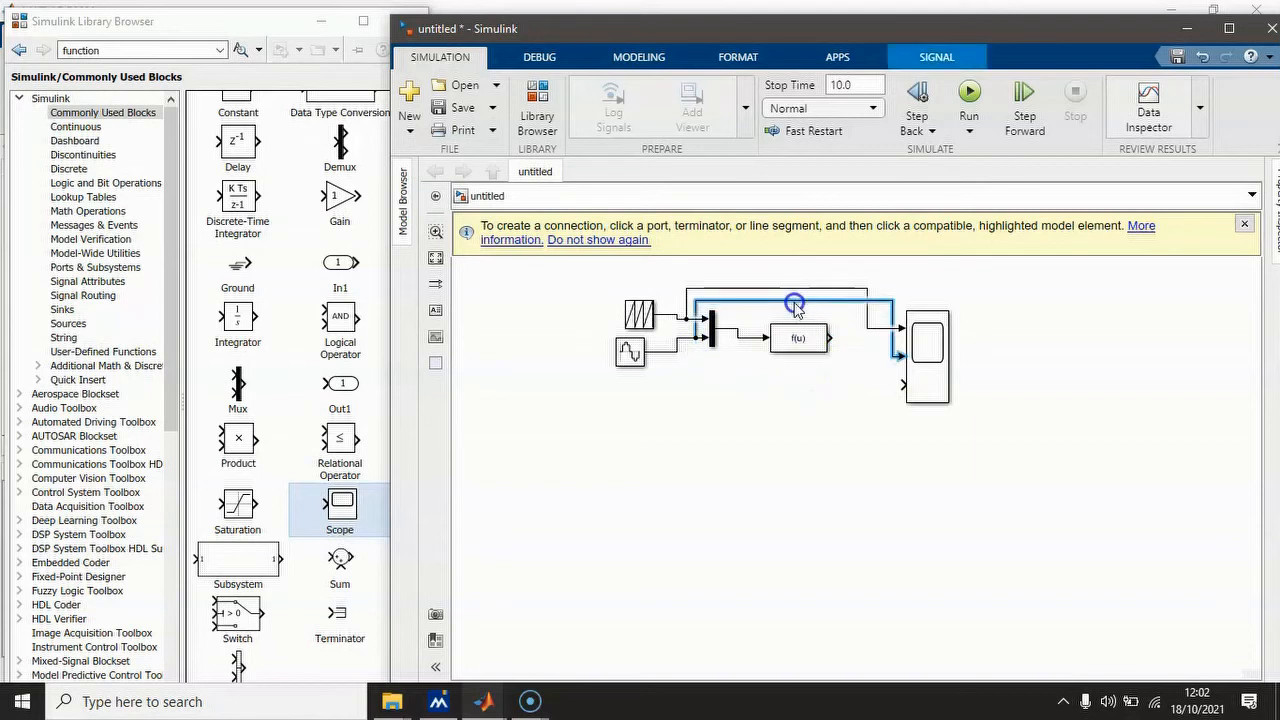
{"action": "left_click_drag", "start_coordinate": [903, 383], "coordinate": [829, 338]}
- Set the Scope block's sample time to 1e-3 in its configuration properties and close the Scope
{"action": "left_click", "coordinate": [935, 348]}
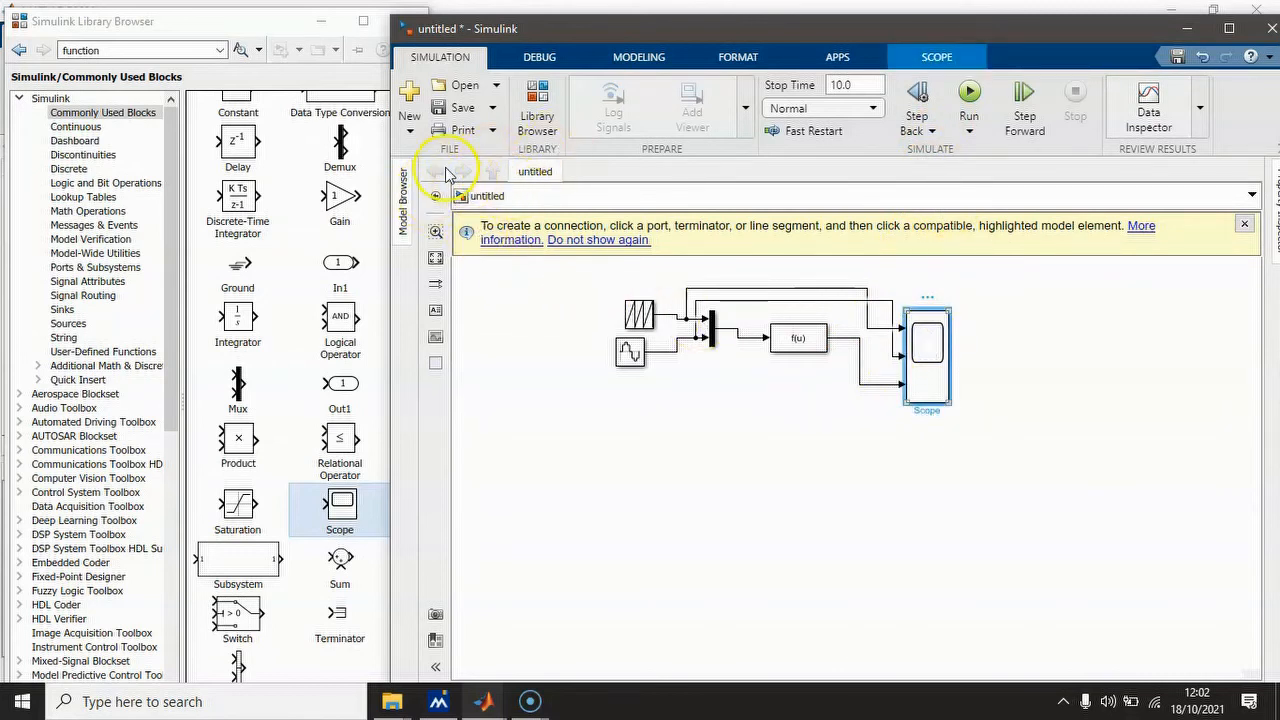
{"action": "double_click", "coordinate": [918, 355]}
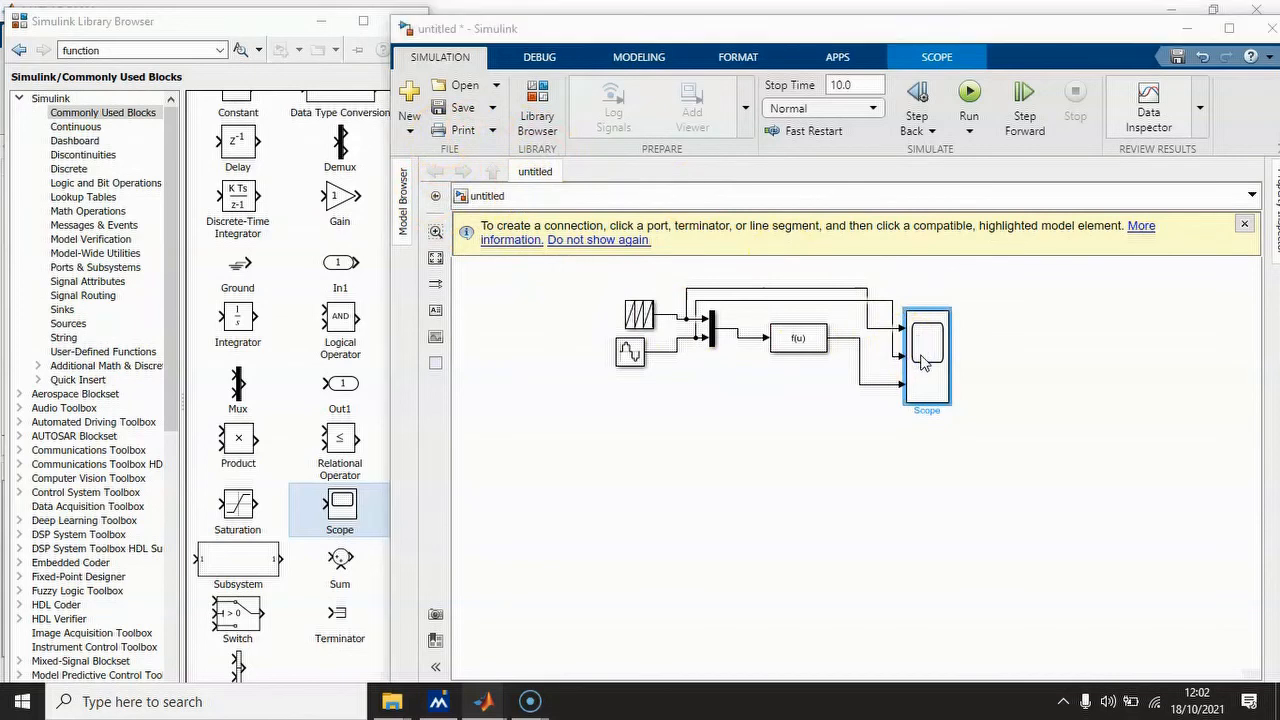
{"action": "left_click", "coordinate": [390, 149]}
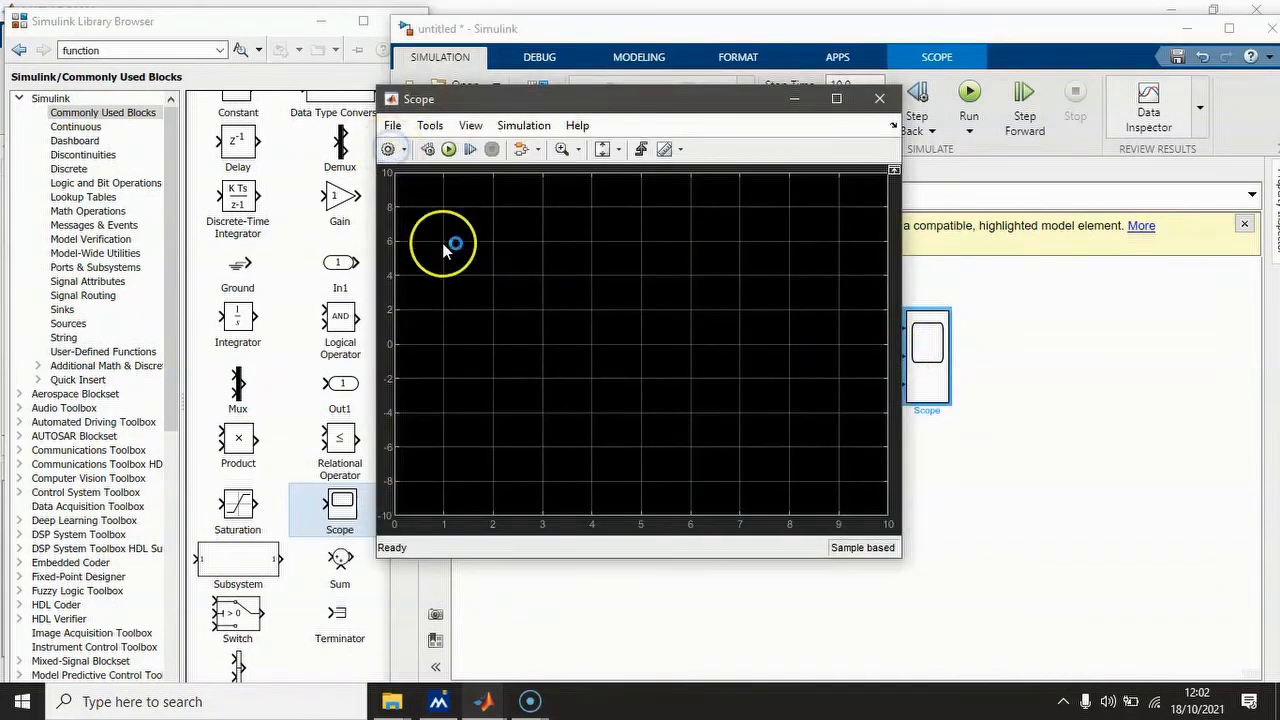
{"action": "double_click", "coordinate": [620, 336]}
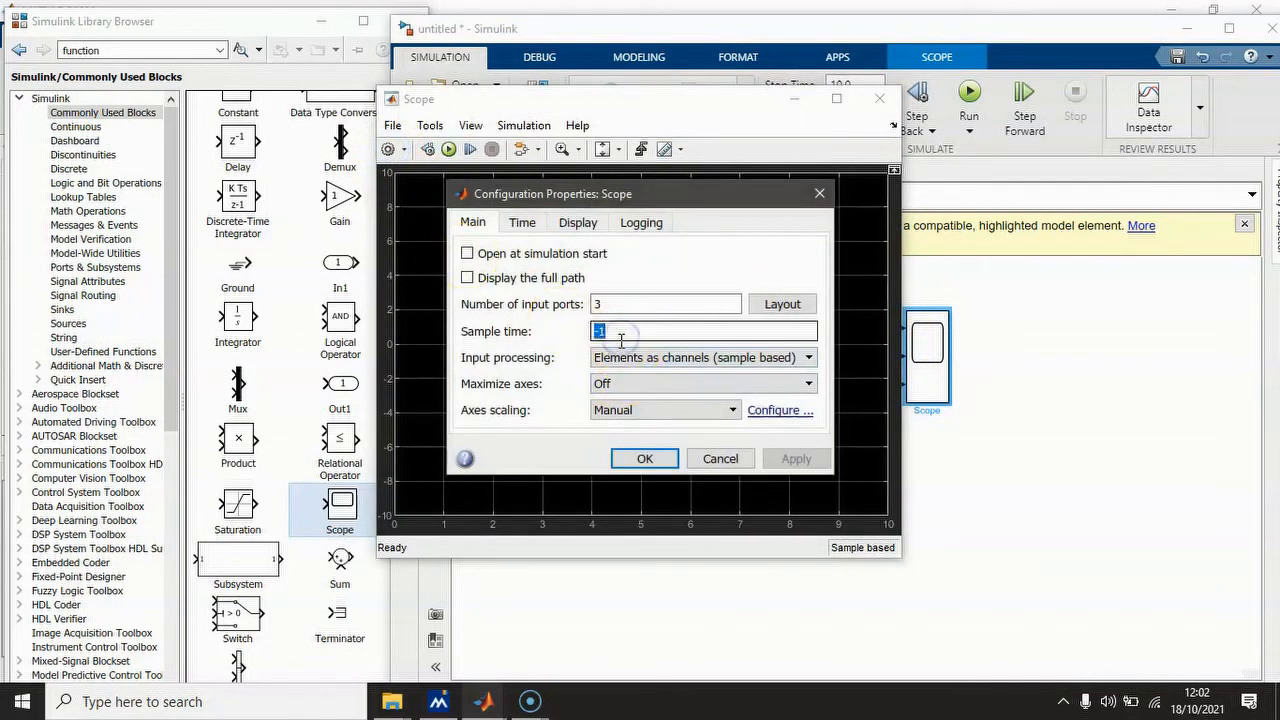
{"action": "type", "text": "1e"}
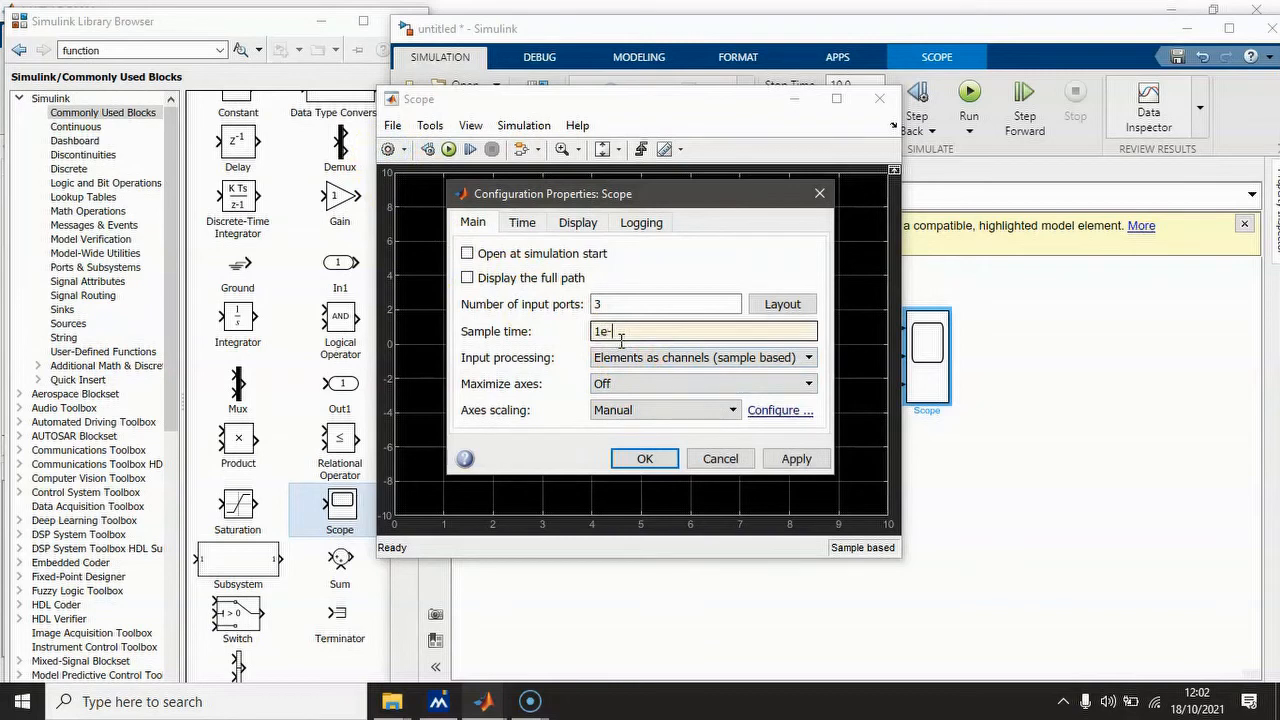
{"action": "type", "text": "-3"}
{"action": "left_click", "coordinate": [790, 459]}
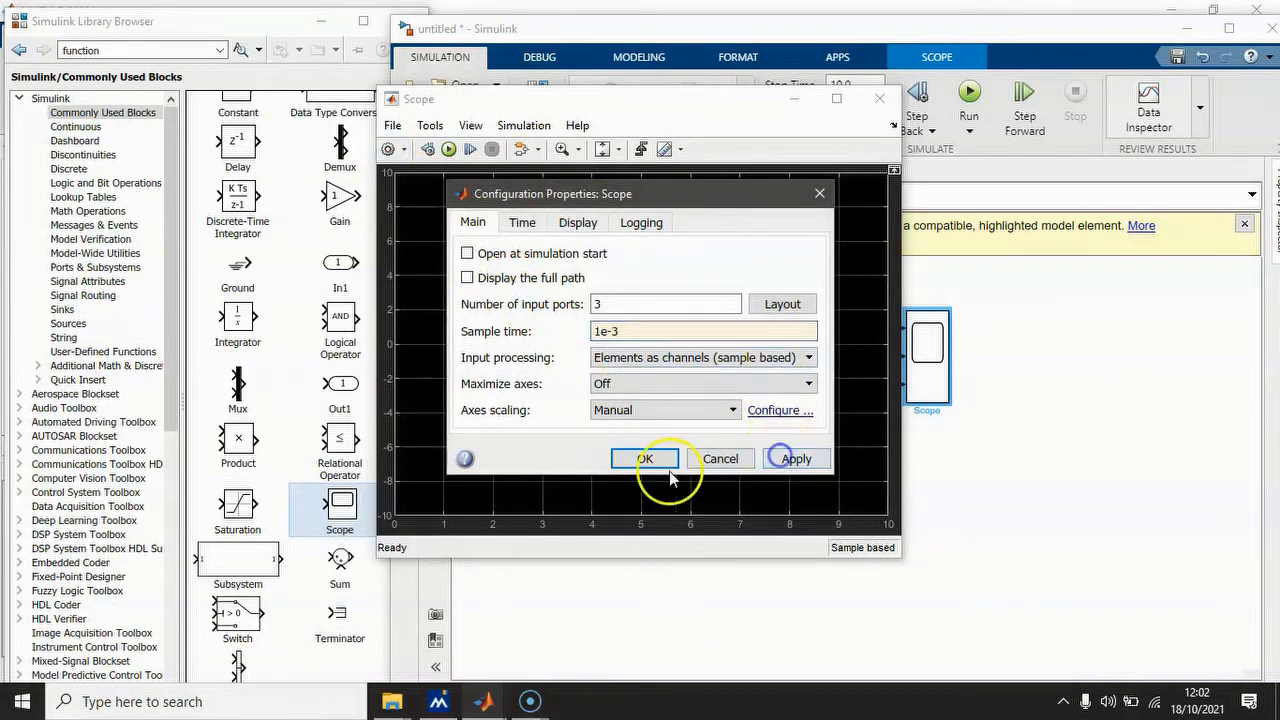
{"action": "left_click", "coordinate": [645, 457]}
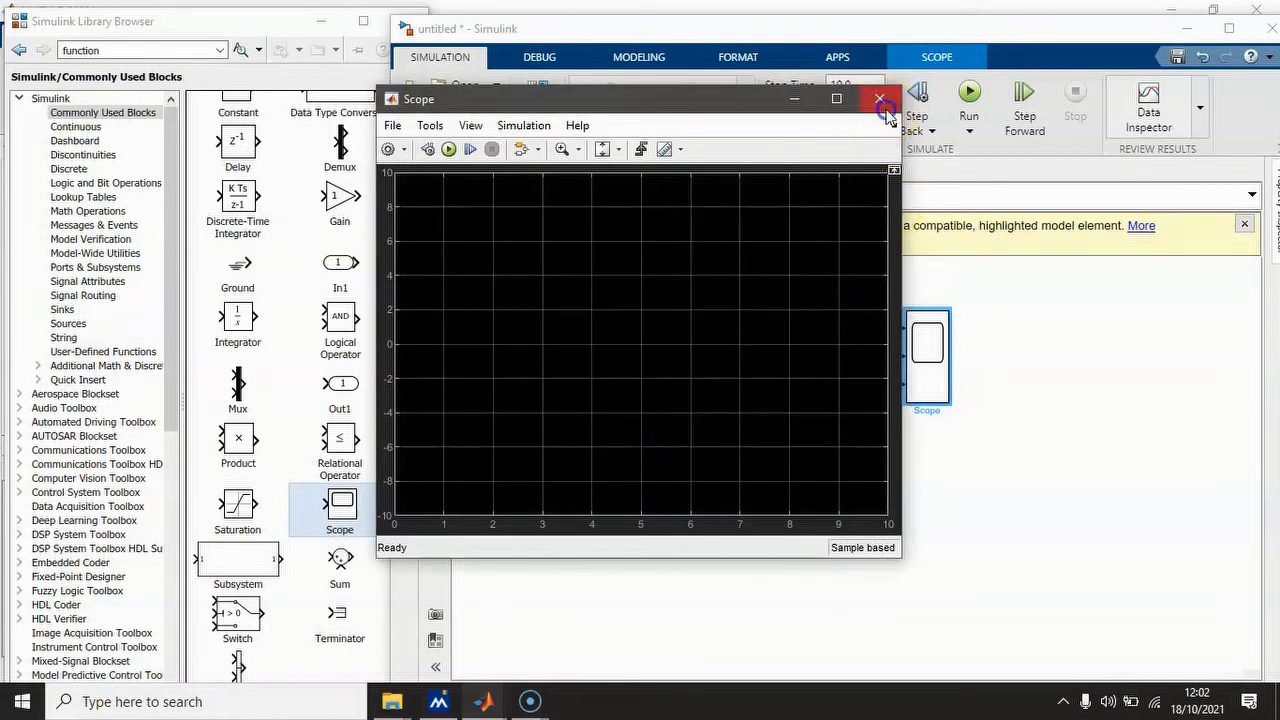
{"action": "left_click", "coordinate": [879, 98]}
- Run the simulation, dismiss the connection hint above the diagram, and open the Scope
{"action": "left_click", "coordinate": [969, 95]}
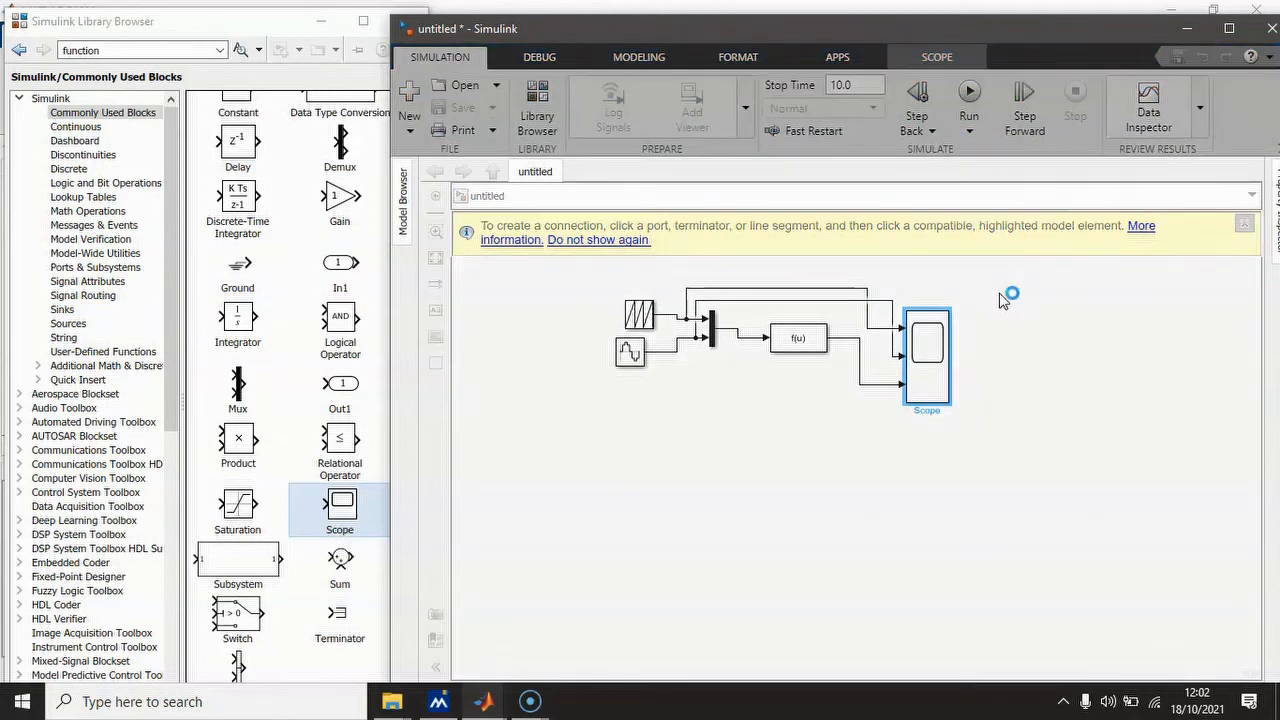
{"action": "left_click", "coordinate": [1245, 225]}
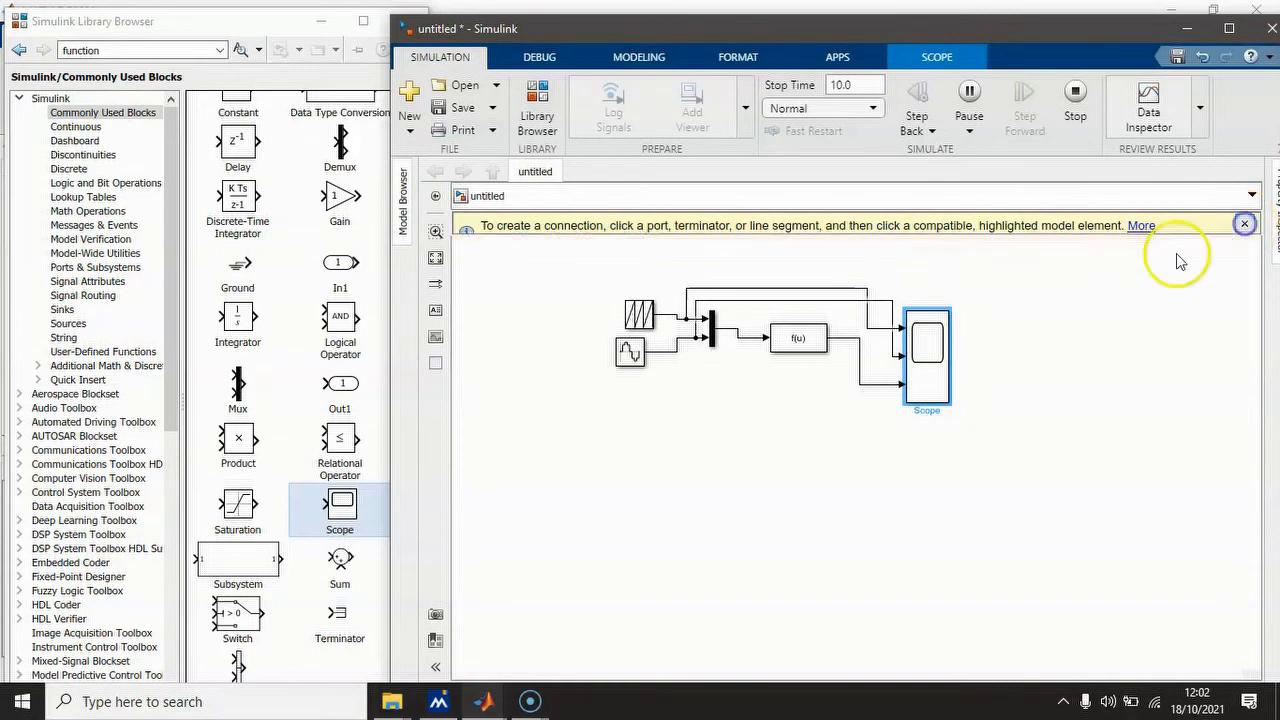
{"action": "double_click", "coordinate": [952, 345]}
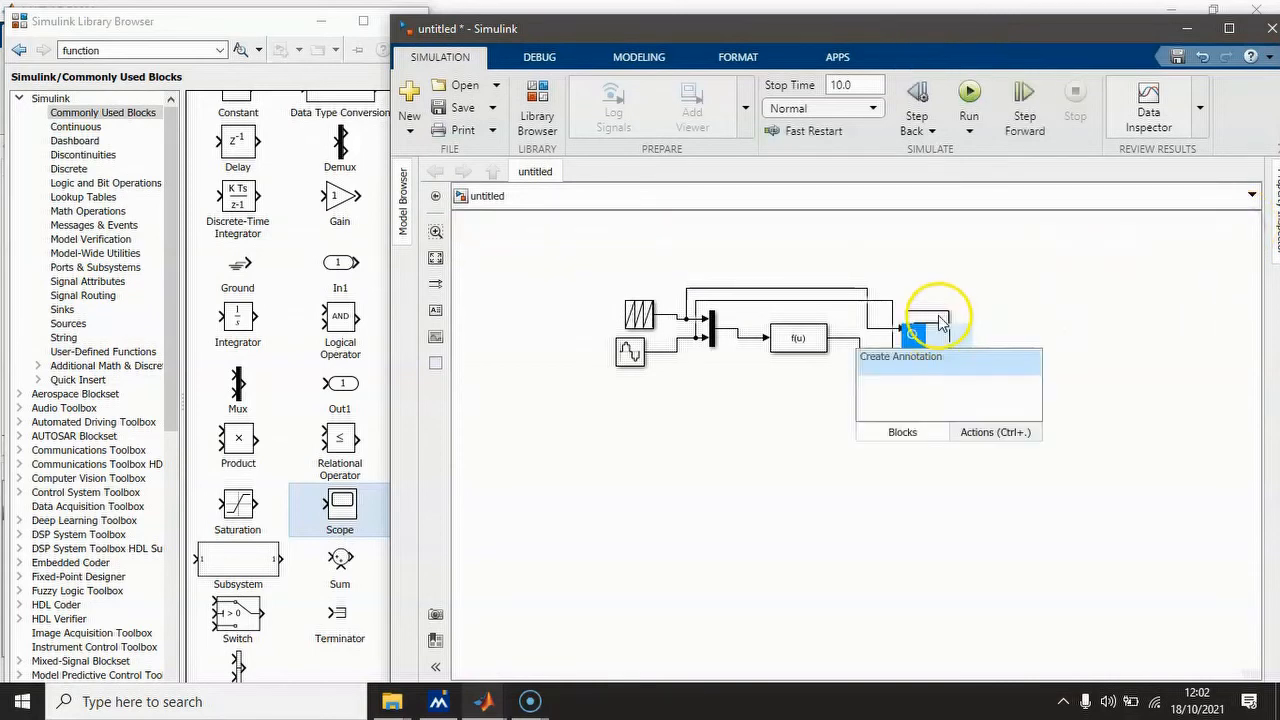
{"action": "double_click", "coordinate": [940, 322]}
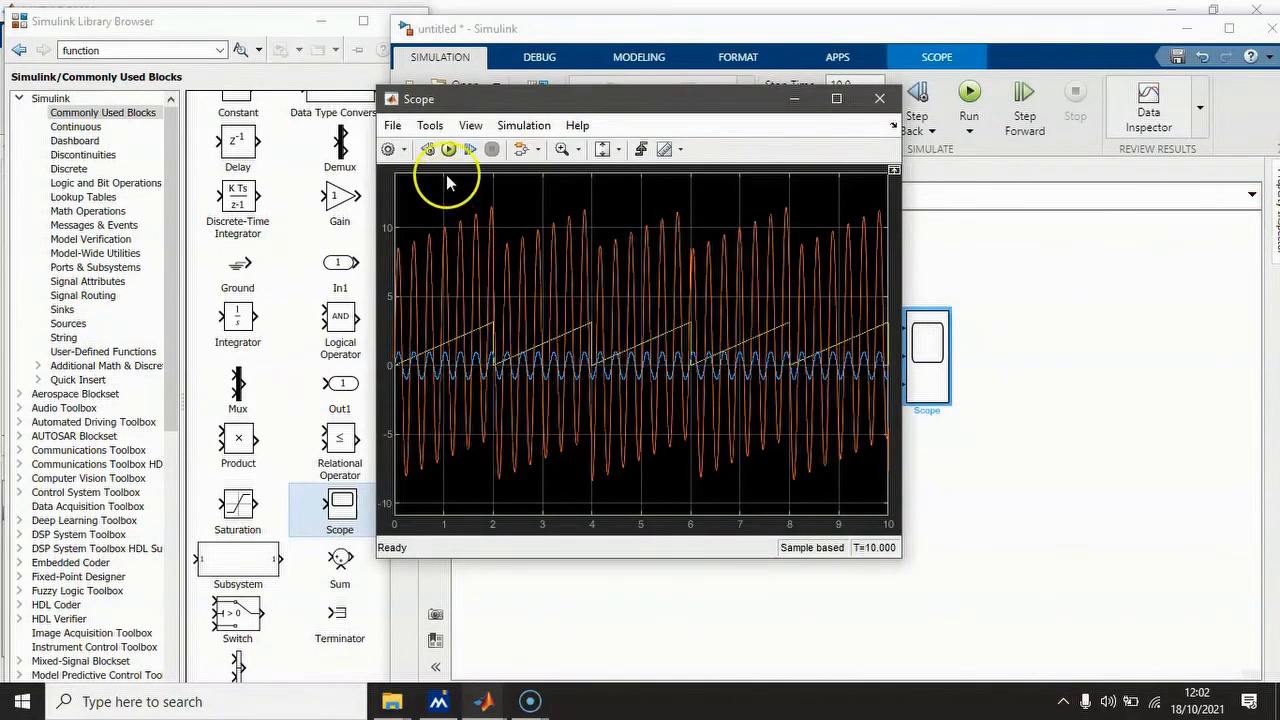
- Lay out the Scope as three vertically stacked displays and autoscale their axes to fit the signals
{"action": "left_click", "coordinate": [468, 126]}
{"action": "left_click", "coordinate": [481, 158]}
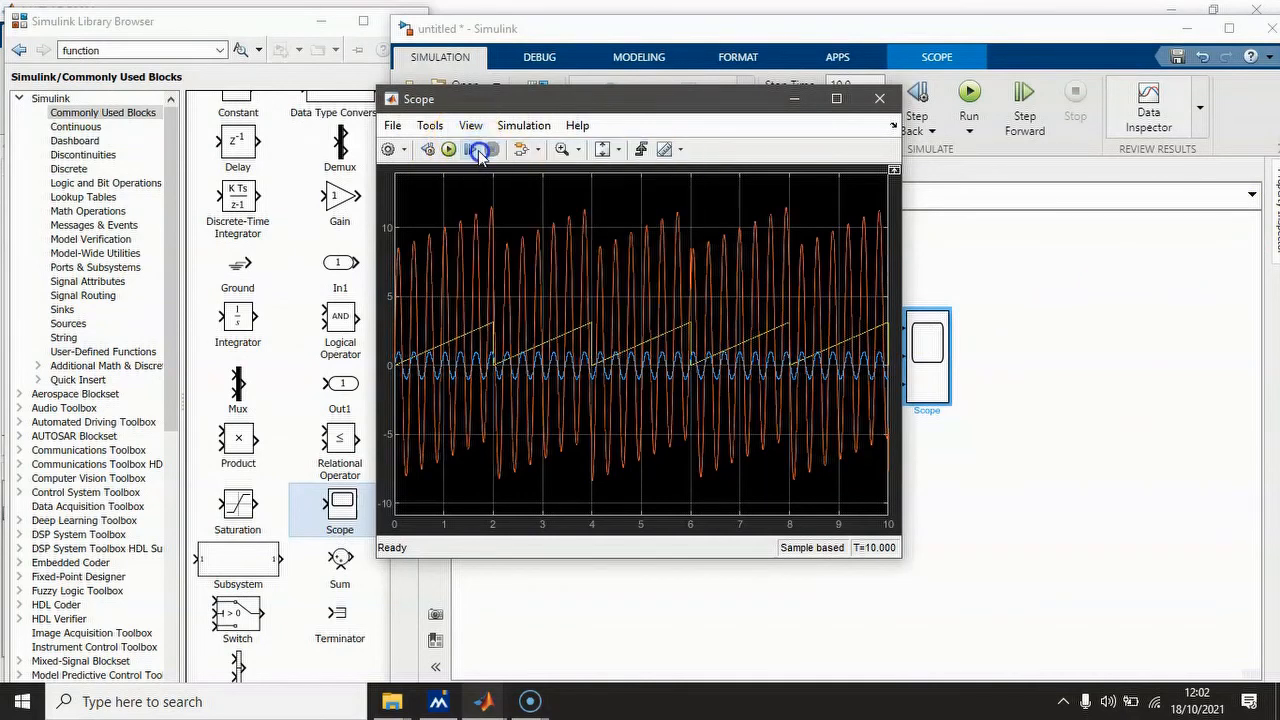
{"action": "left_click", "coordinate": [473, 244]}
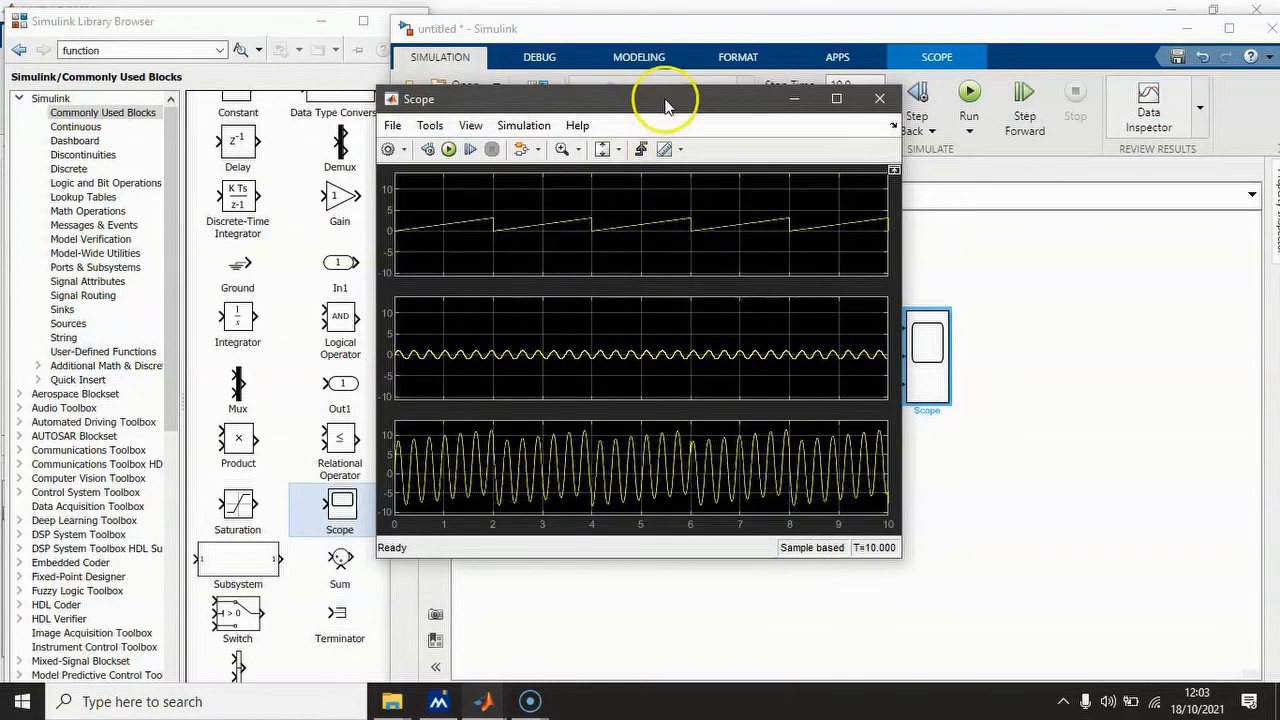
{"action": "left_click_drag", "start_coordinate": [668, 100], "coordinate": [1075, 118]}
{"action": "left_click", "coordinate": [975, 170]}
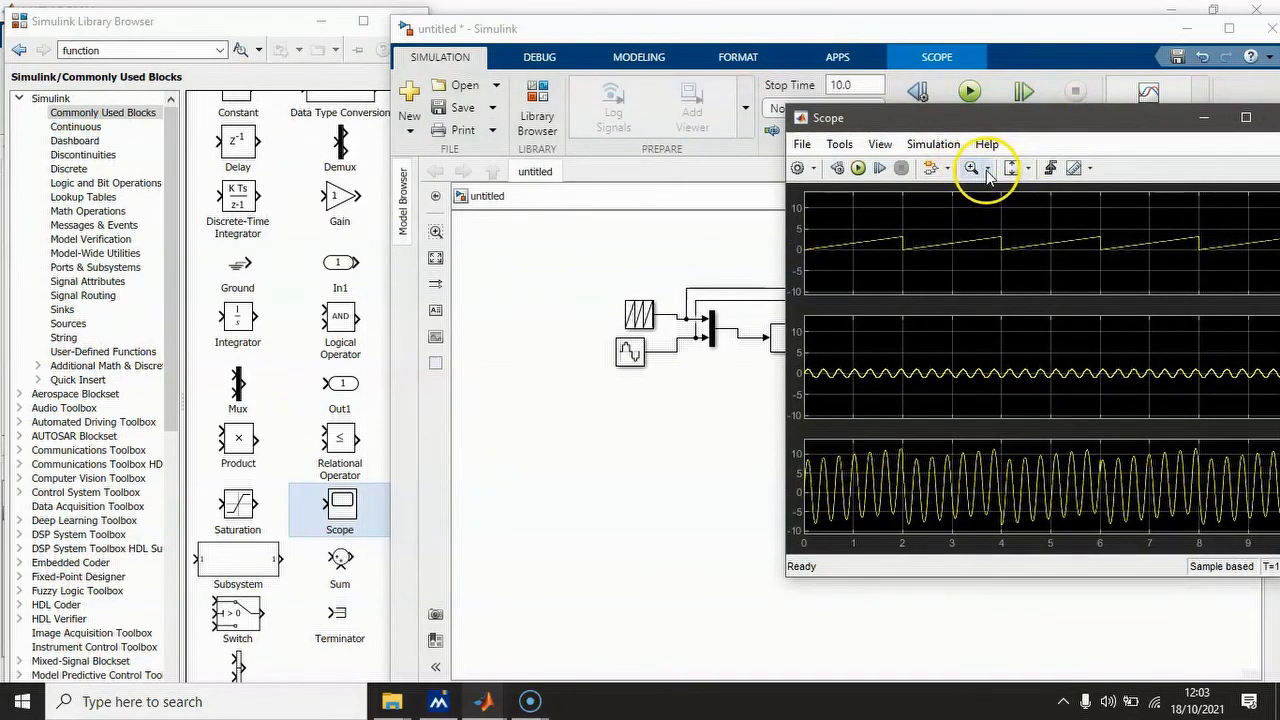
{"action": "left_click", "coordinate": [1010, 168]}
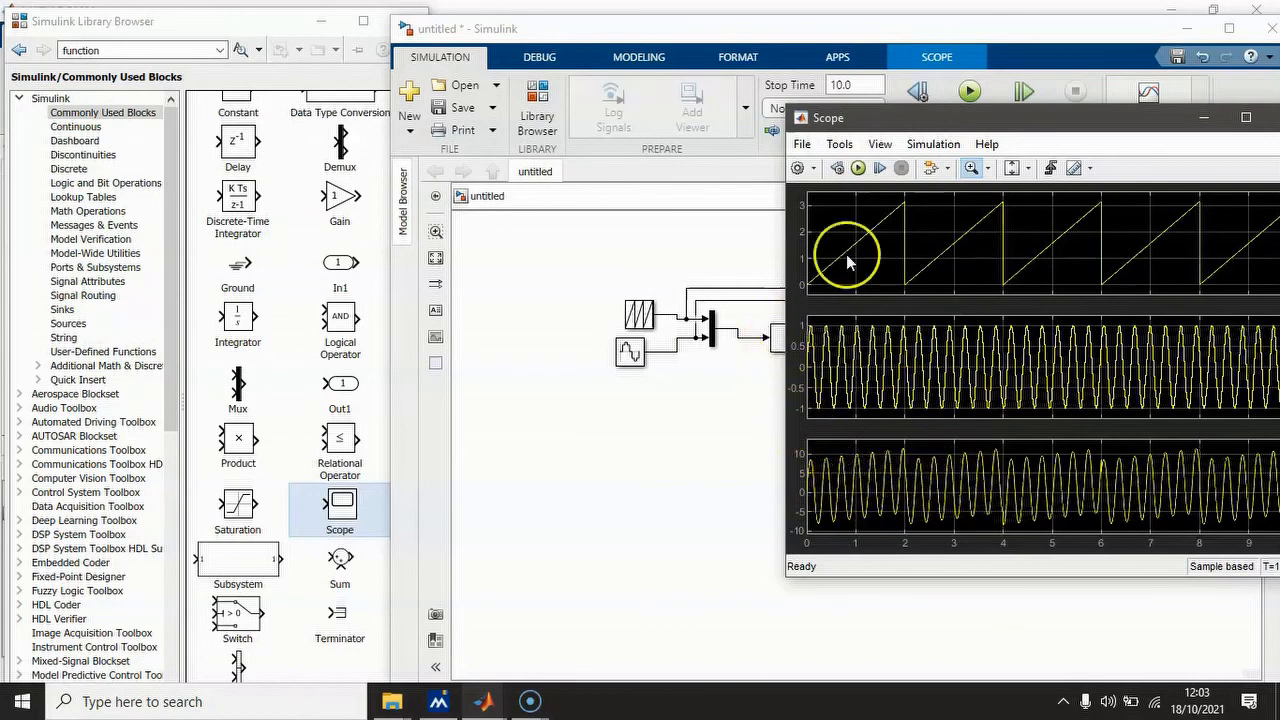
- Review the Fcn block's expression alongside the Scope traces, and close the Scope
{"action": "left_click_drag", "start_coordinate": [1024, 122], "coordinate": [430, 139]}
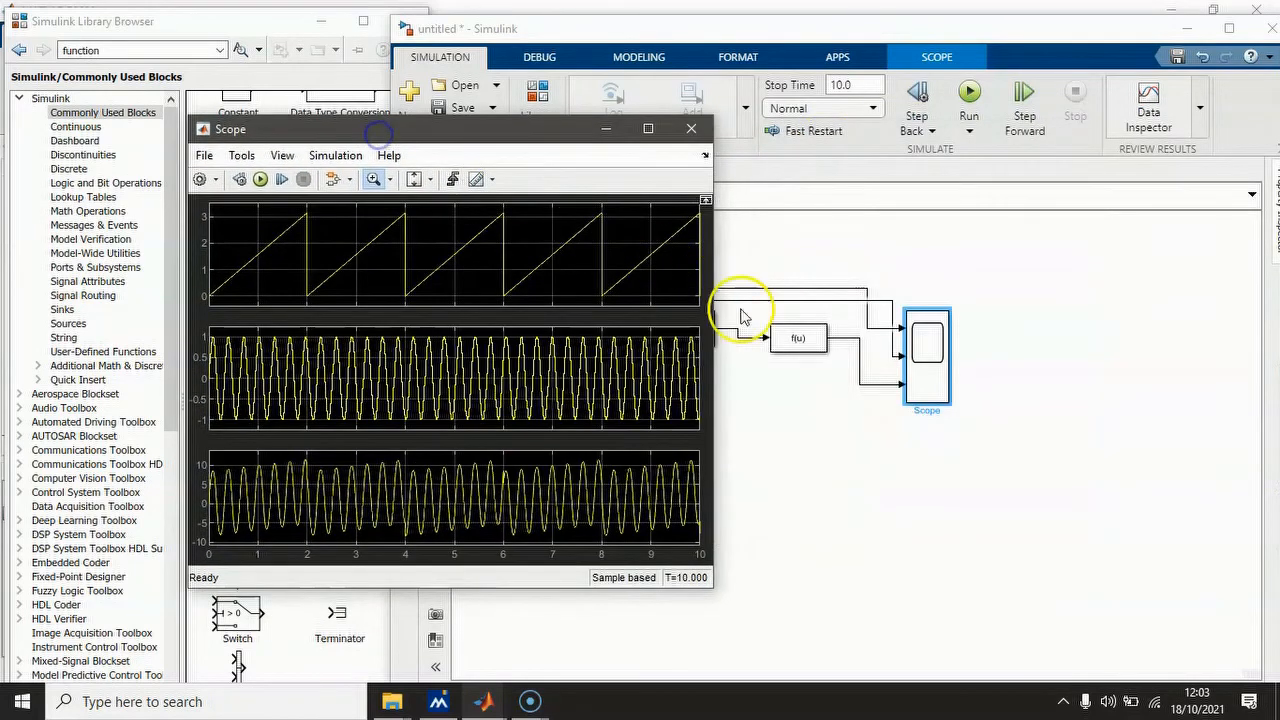
{"action": "left_click", "coordinate": [798, 342]}
{"action": "double_click", "coordinate": [800, 350]}
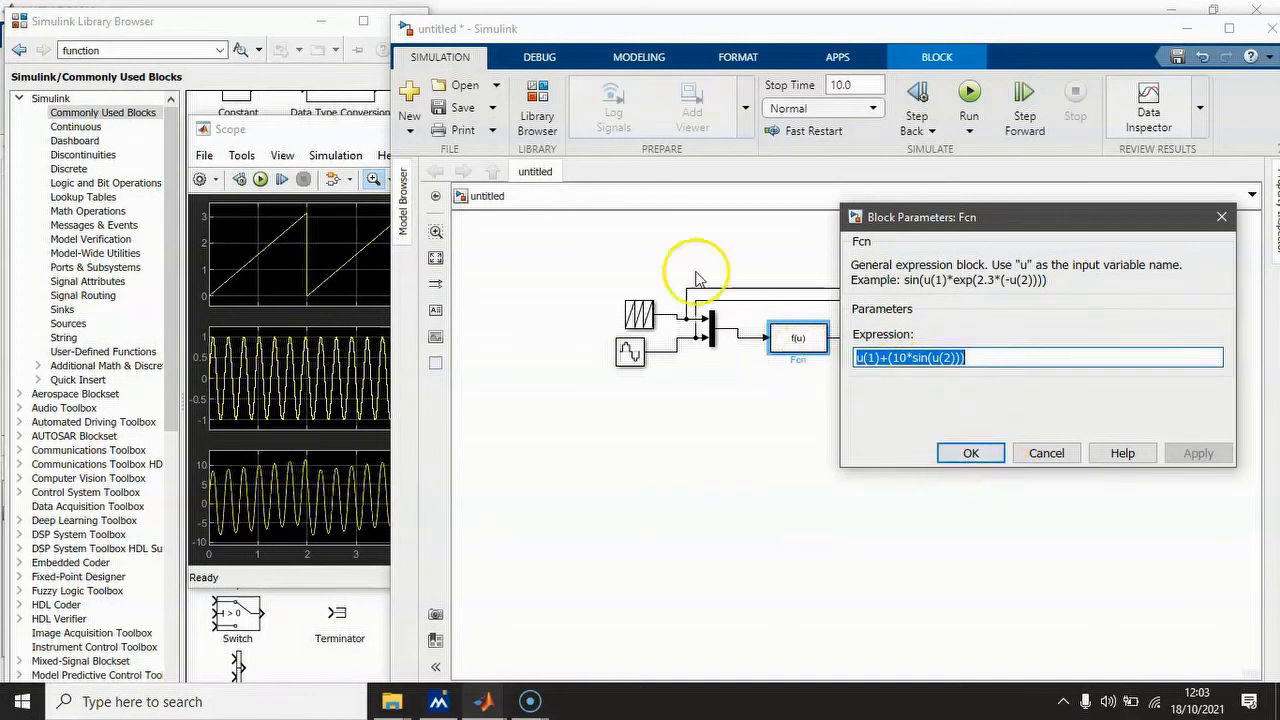
{"action": "left_click", "coordinate": [967, 454]}
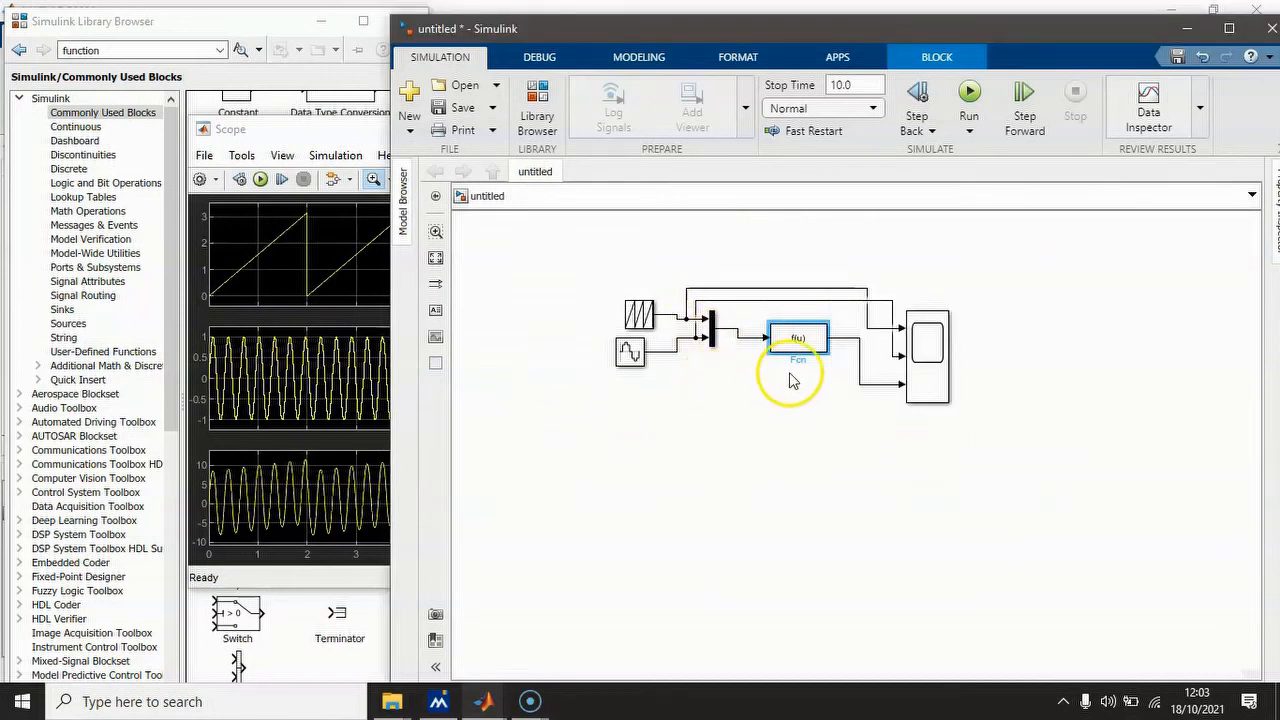
{"action": "left_click", "coordinate": [335, 128]}
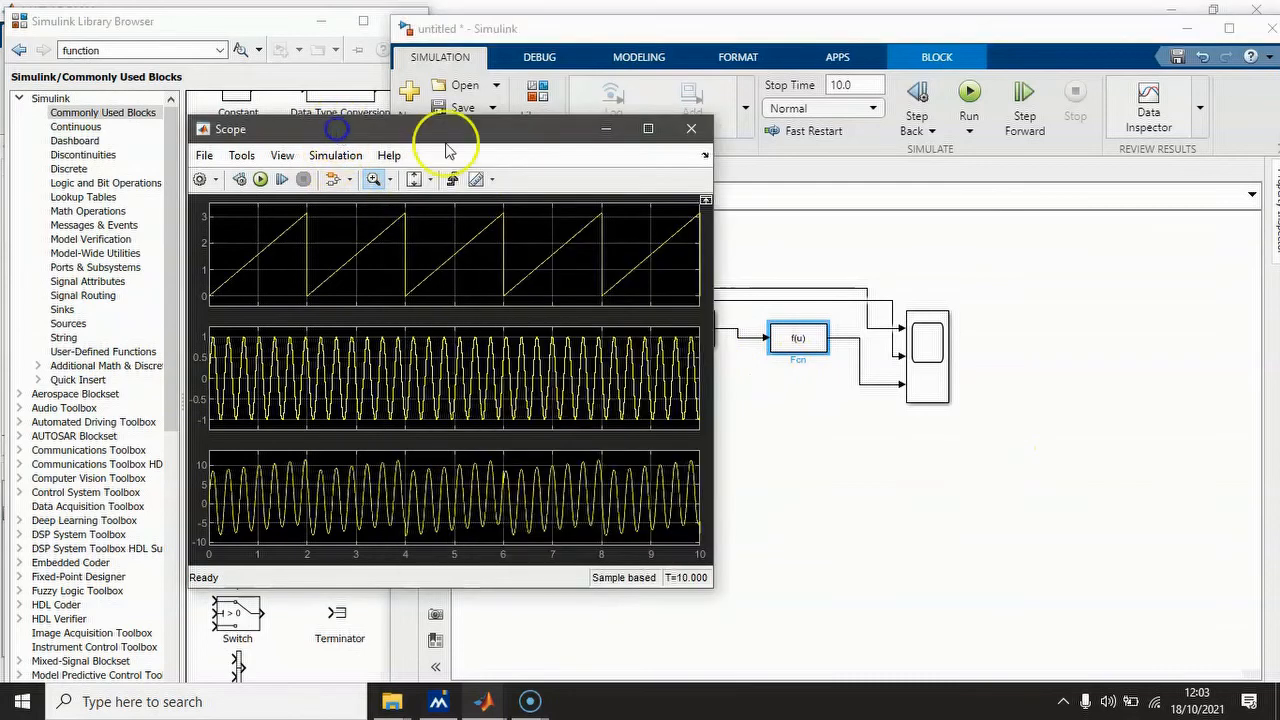
{"action": "left_click", "coordinate": [690, 128]}
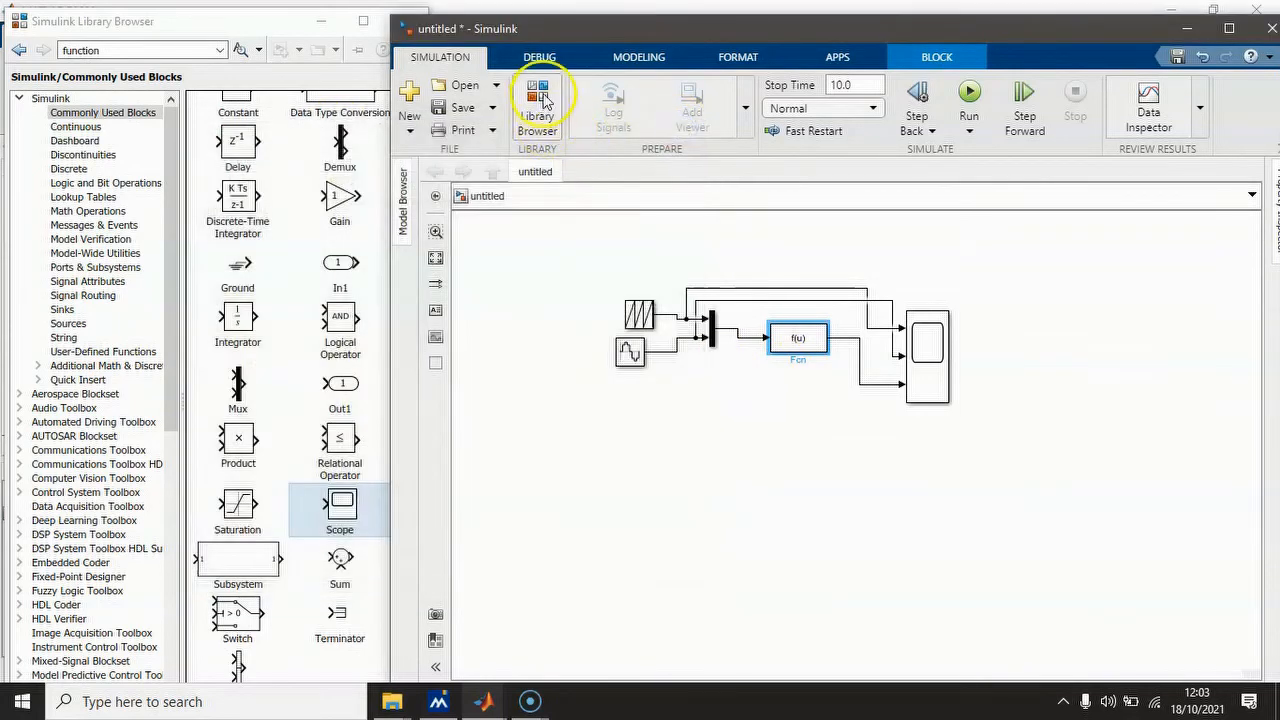
- Add a MATLAB Function block from the User-Defined Functions library below the Fcn block
{"action": "left_click", "coordinate": [543, 98]}
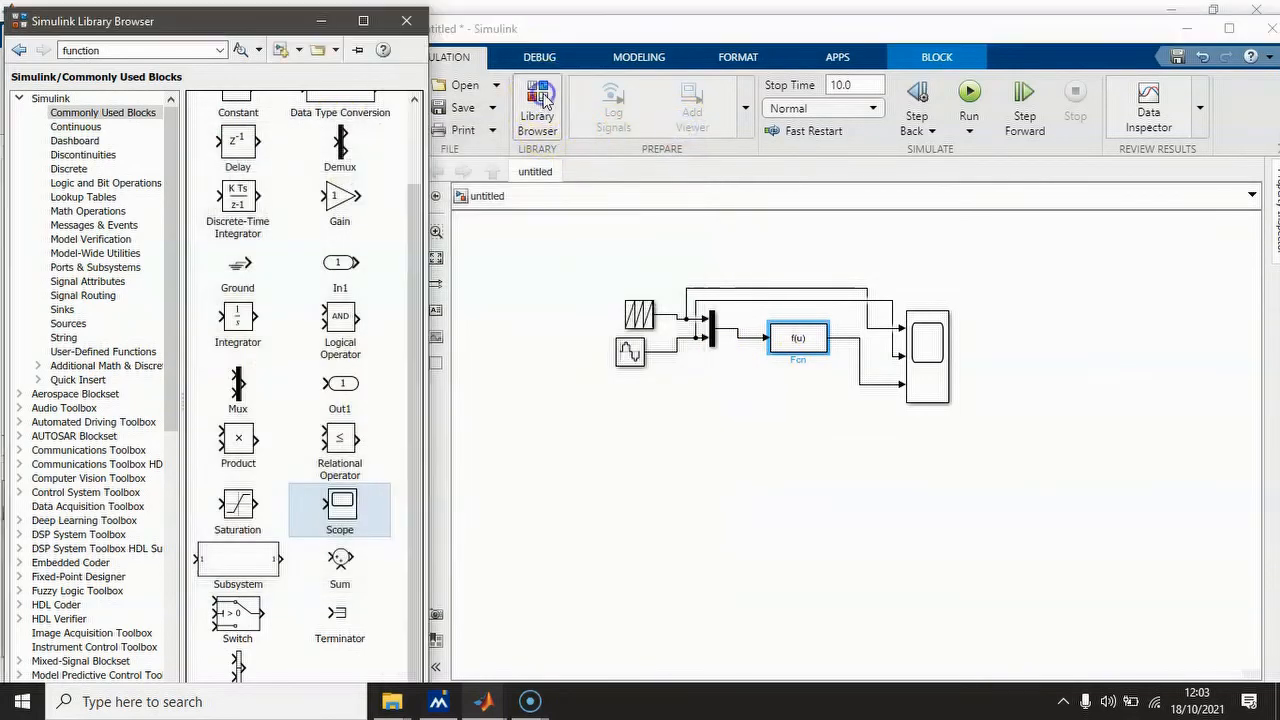
{"action": "left_click", "coordinate": [240, 52]}
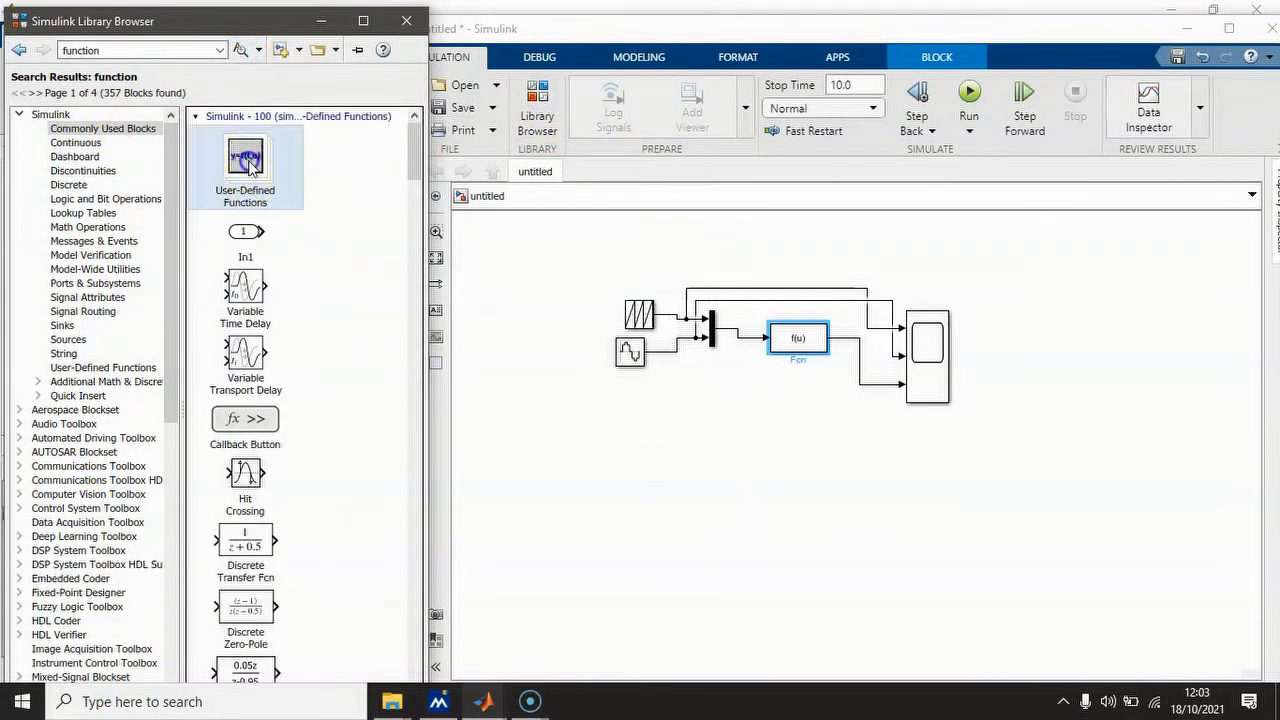
{"action": "left_click", "coordinate": [249, 165]}
{"action": "left_click_drag", "start_coordinate": [338, 350], "coordinate": [812, 474]}
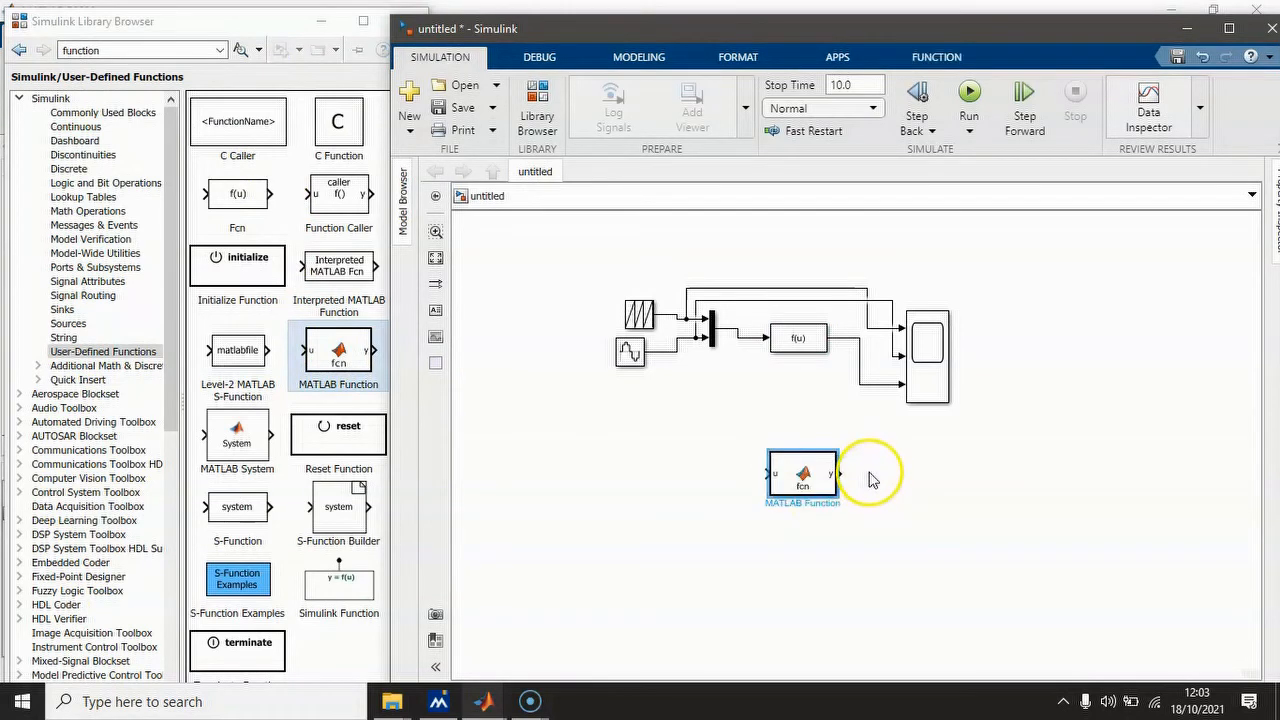
- Open the MATLAB Function block's code and replace the declared output y with the two outputs a and b
{"action": "left_click", "coordinate": [795, 490]}
{"action": "double_click", "coordinate": [797, 484]}
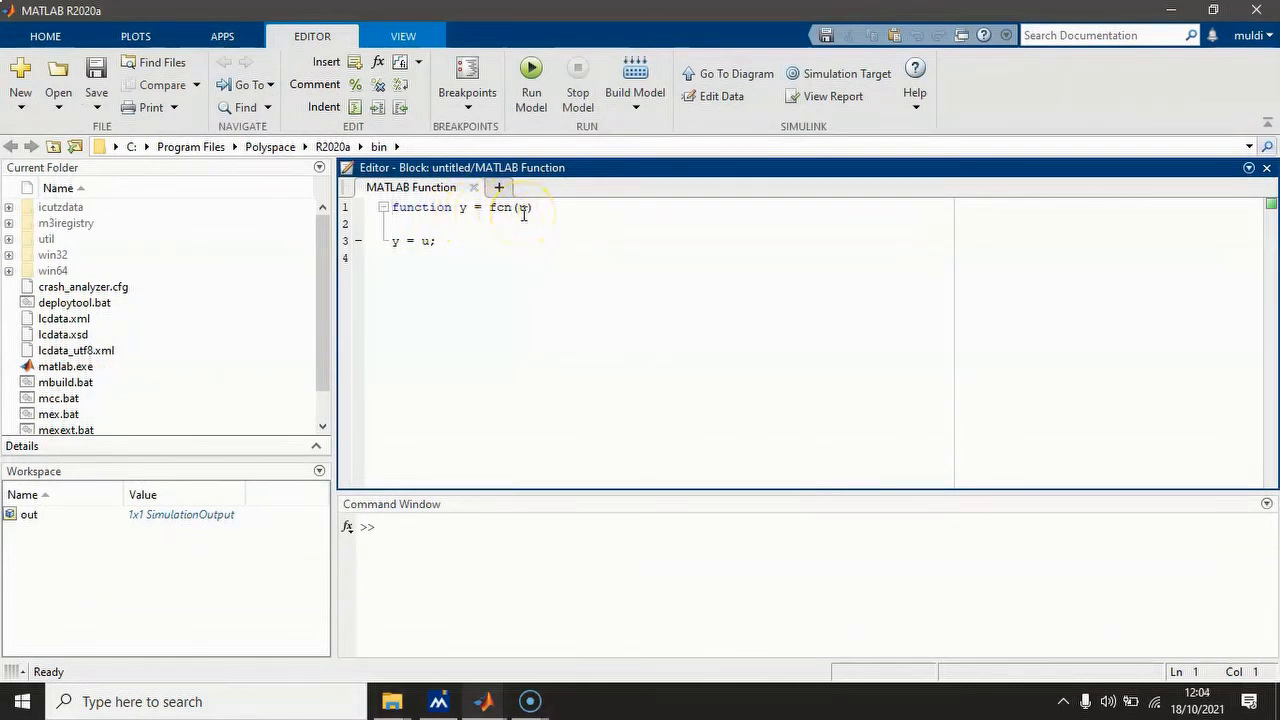
{"action": "left_click", "coordinate": [462, 208]}
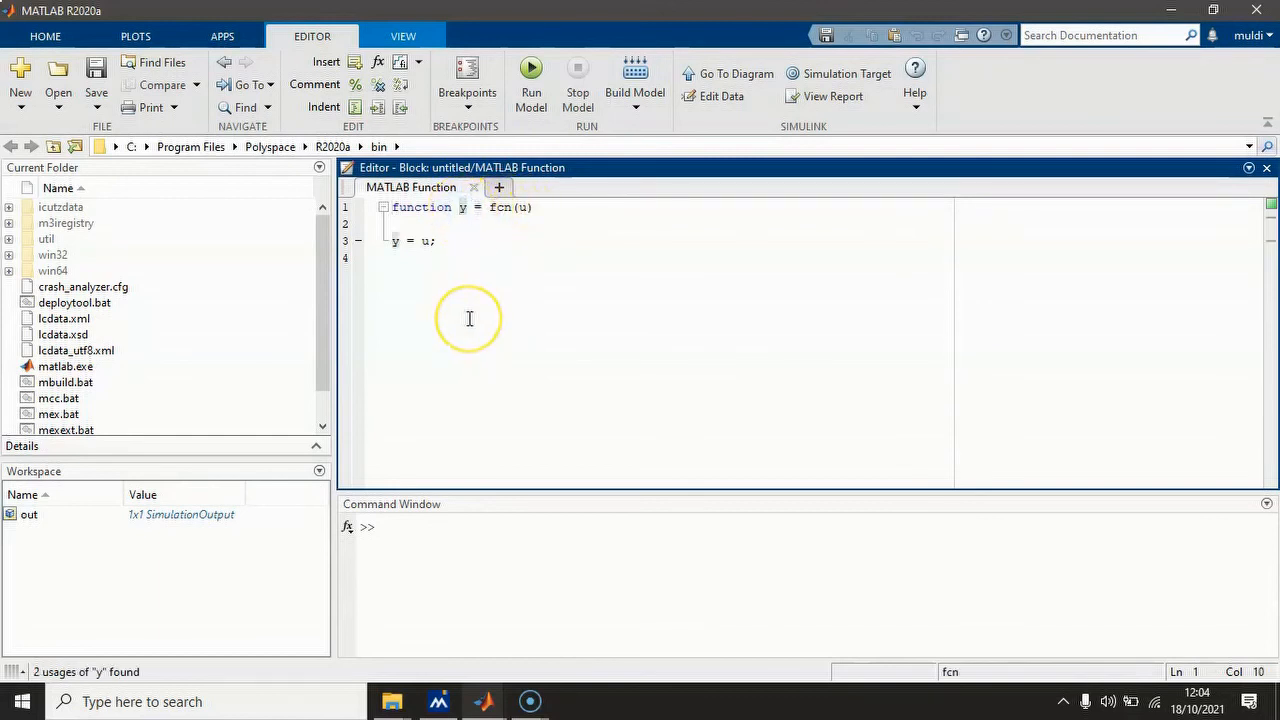
{"action": "type", "text": "["}
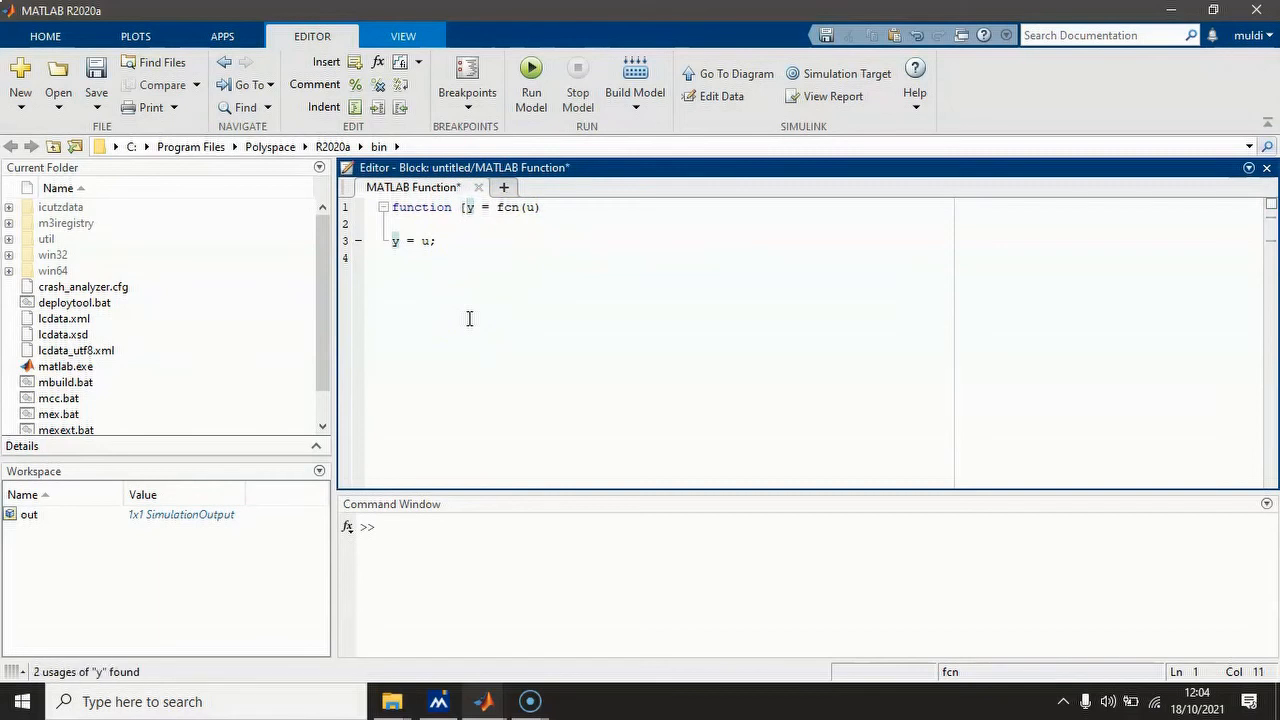
{"action": "left_click", "coordinate": [472, 208]}
{"action": "key", "text": "BackSpace"}
{"action": "type", "text": "a,"}
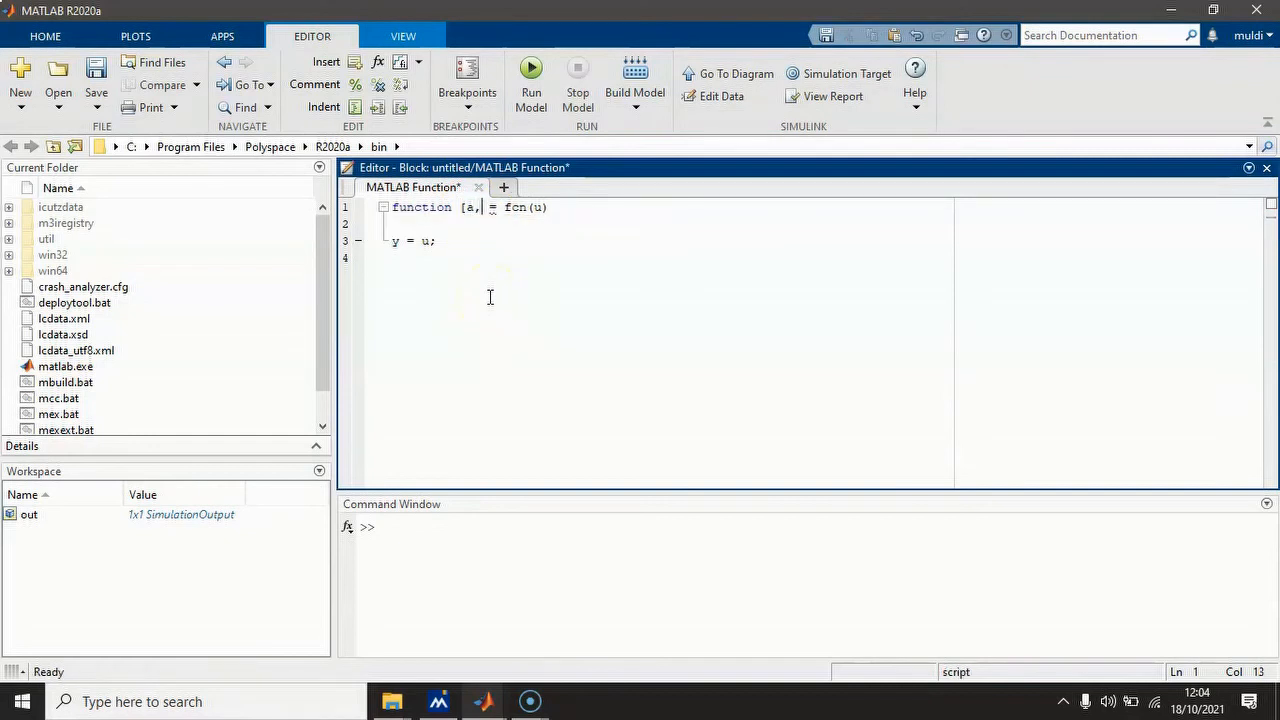
{"action": "type", "text": "b]"}
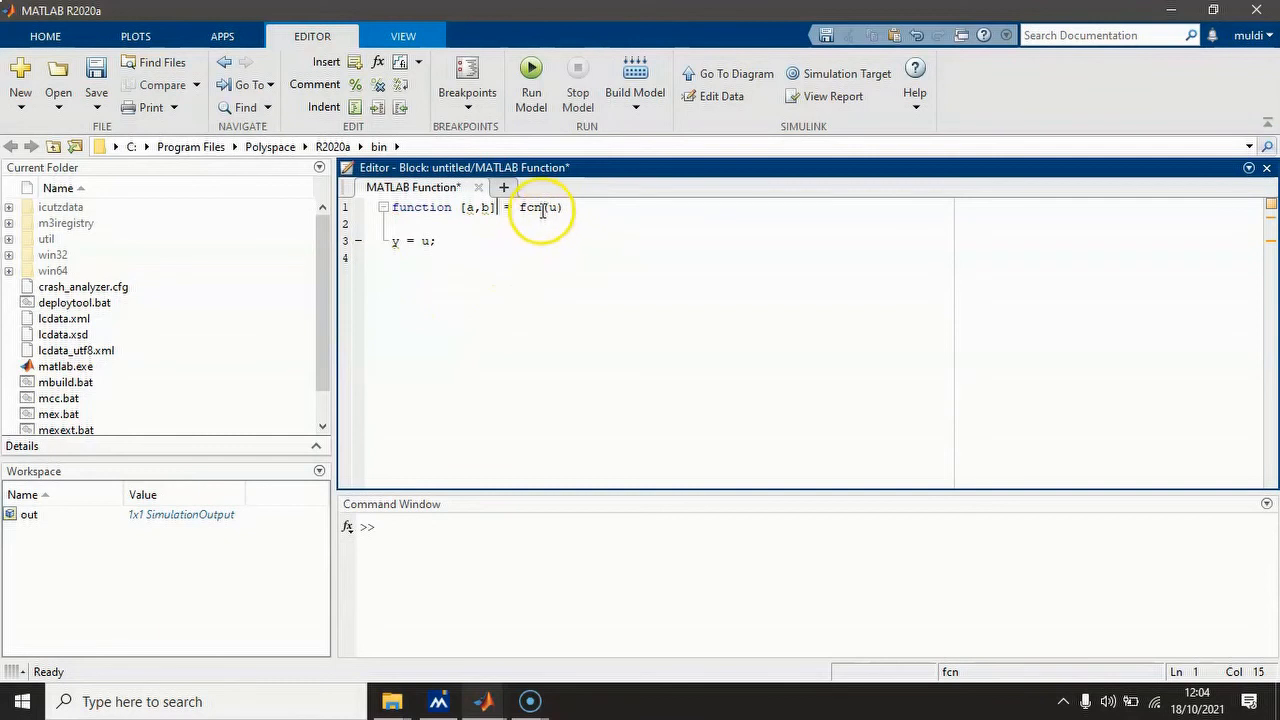
{"action": "left_click", "coordinate": [479, 208]}
{"action": "key", "text": "BackSpace"}
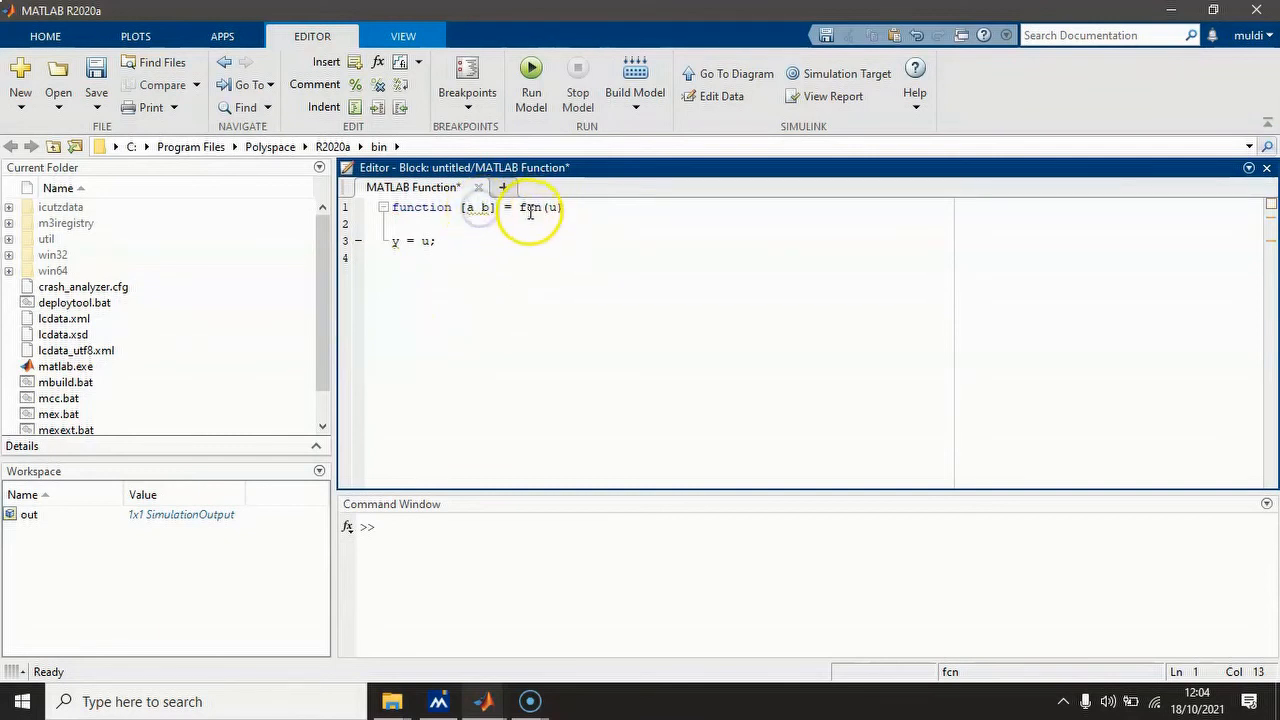
- Extend the fcn declaration's input arguments to u,v,w
{"action": "left_click", "coordinate": [556, 207]}
{"action": "double_click", "coordinate": [556, 207]}
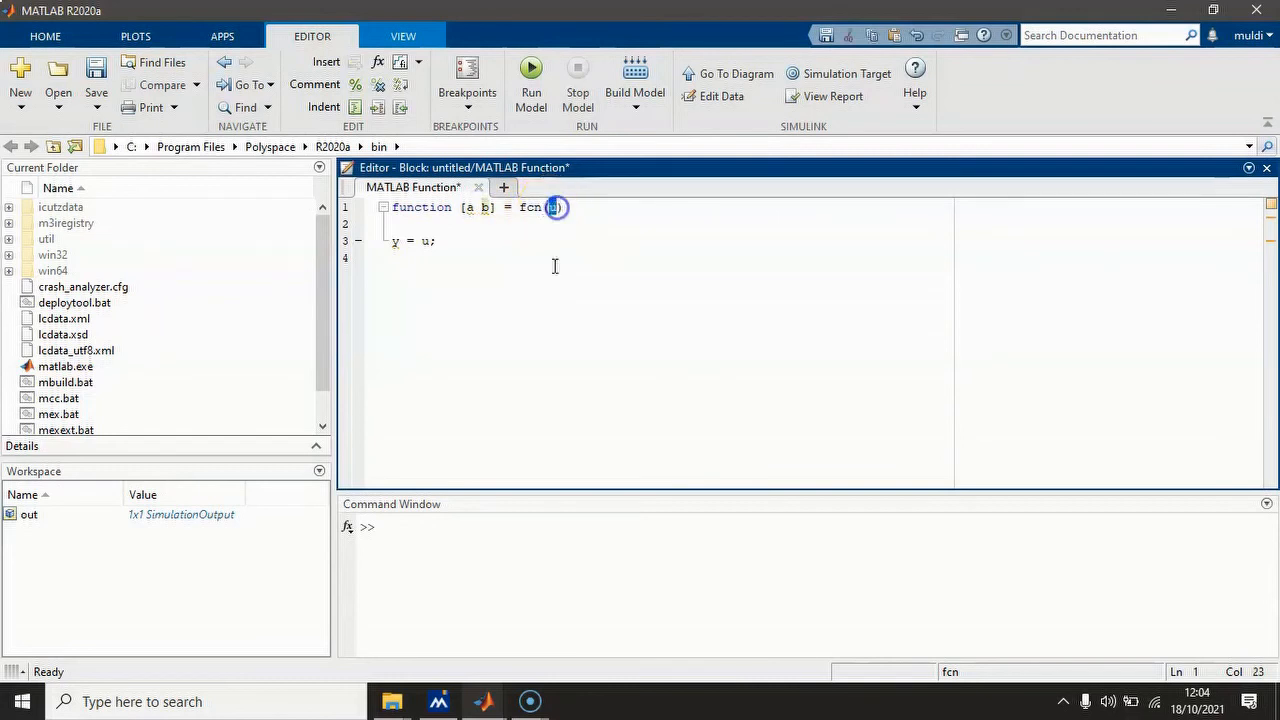
{"action": "left_click", "coordinate": [566, 209]}
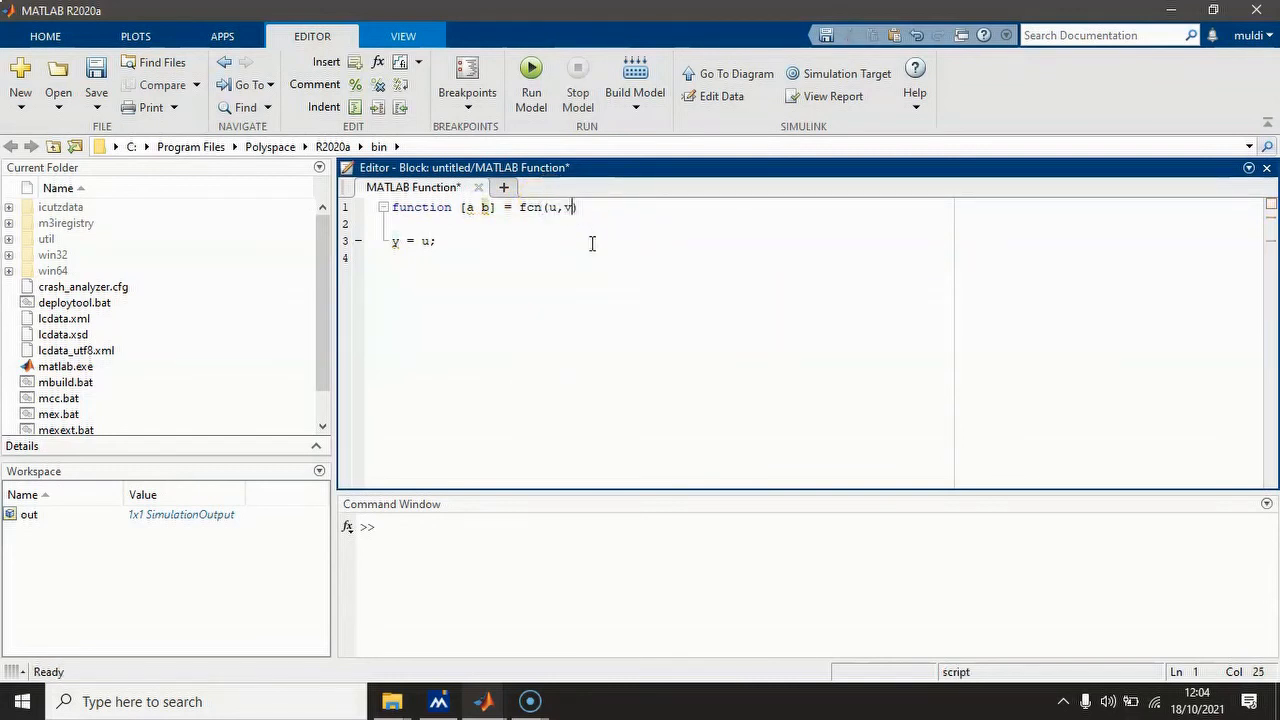
{"action": "left_click", "coordinate": [592, 297]}
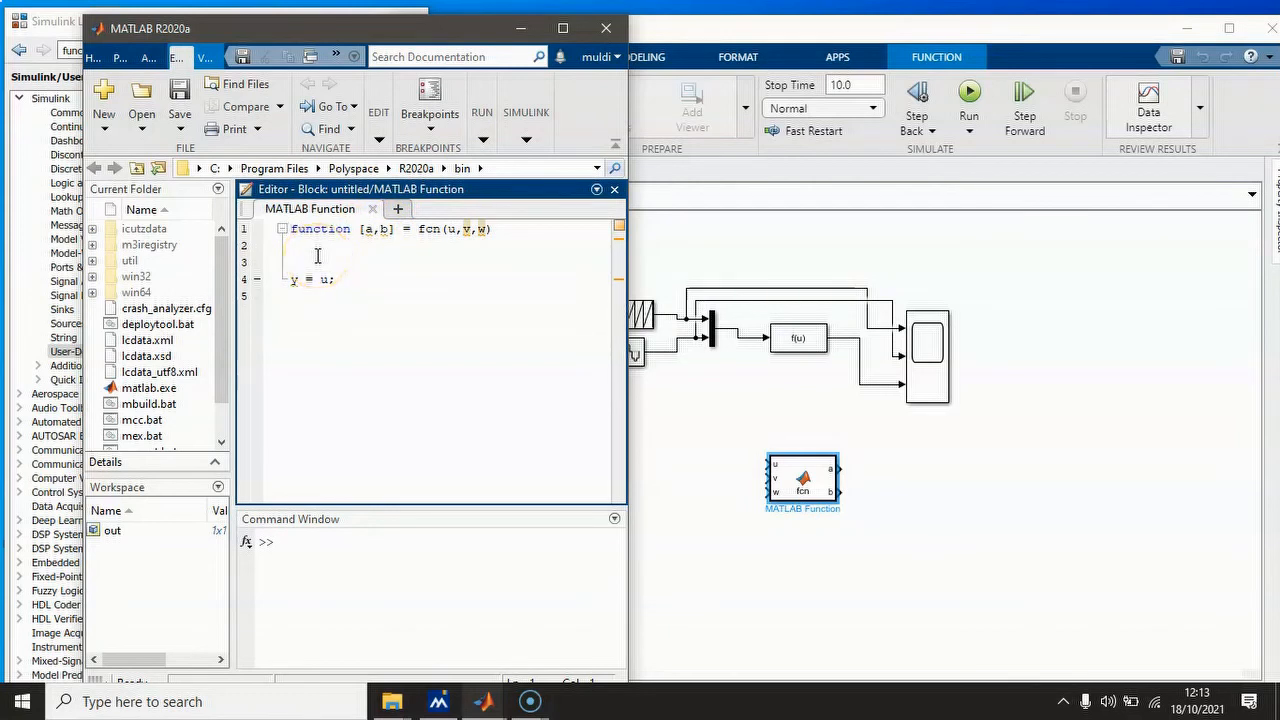
- Define the constant t=5; on an empty line in the MATLAB Function block's code
{"action": "left_click", "coordinate": [317, 256]}
{"action": "type", "text": "t"}
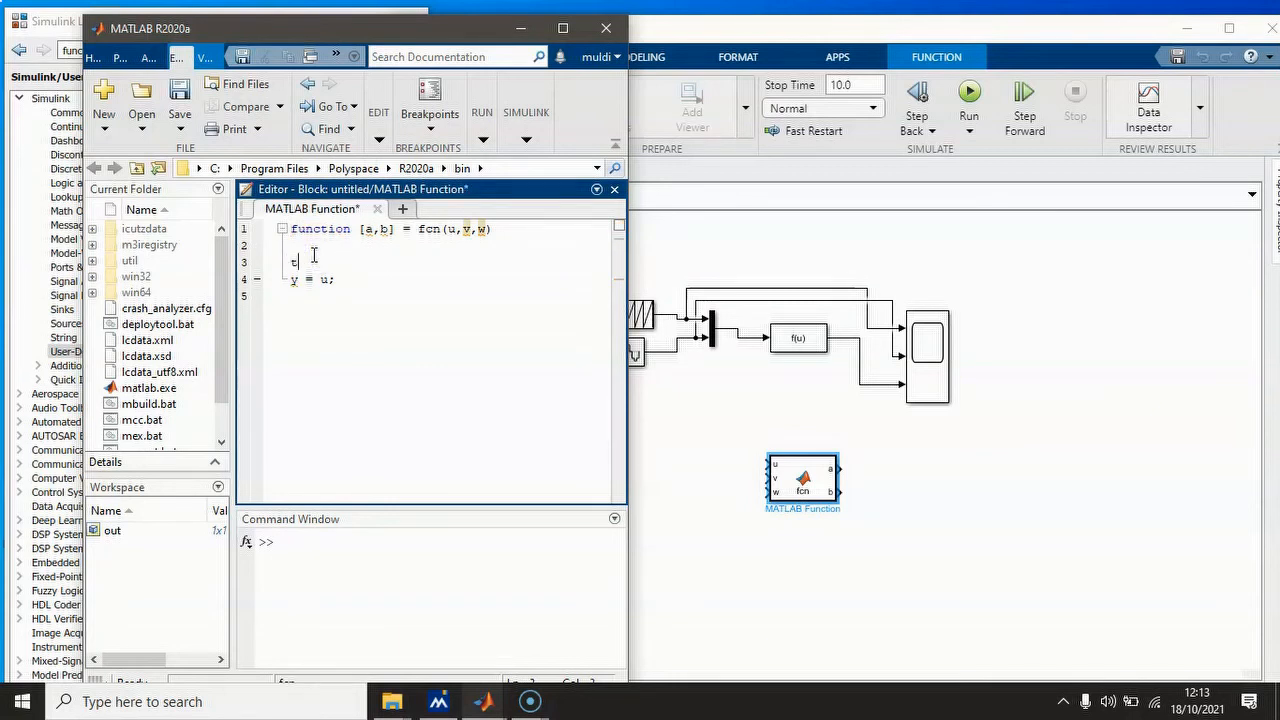
{"action": "type", "text": "=5;"}
{"action": "key", "text": "Return"}
{"action": "key", "text": "Return"}
- Add an if u<2 branch that computes a=t*v+w and b=t*w-v
{"action": "type", "text": "if u<"}
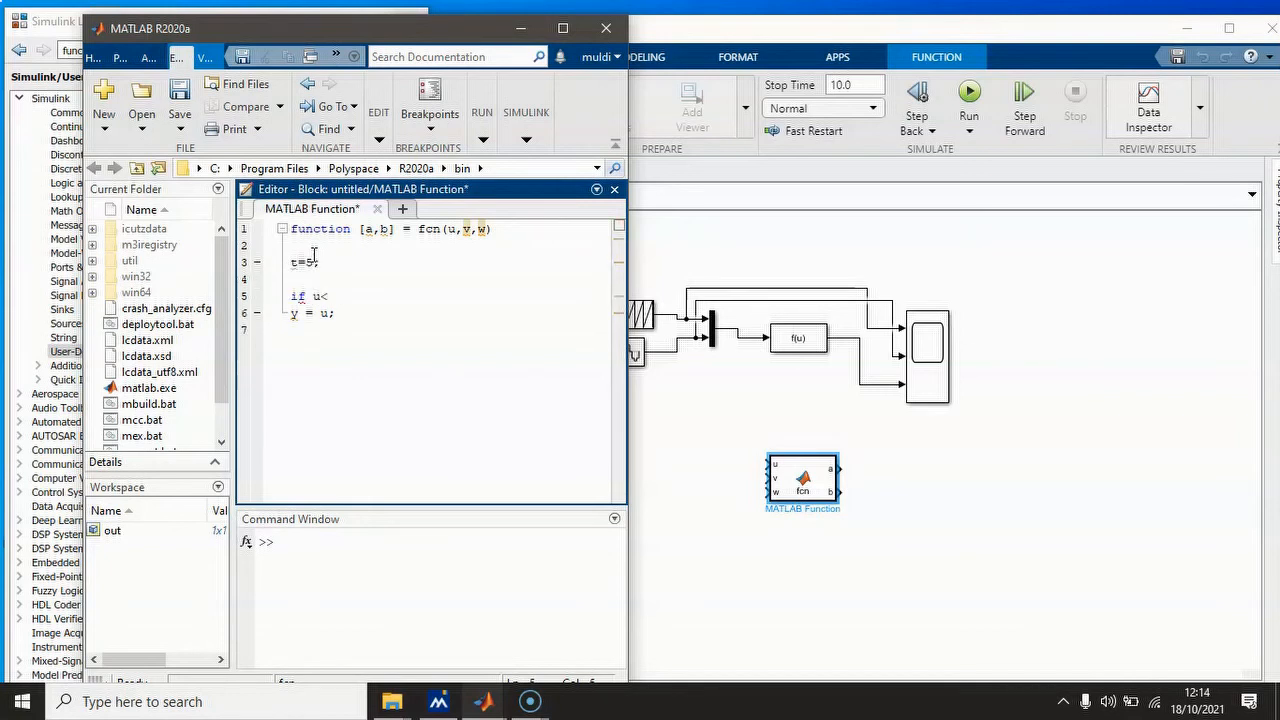
{"action": "type", "text": "2"}
{"action": "key", "text": "Return"}
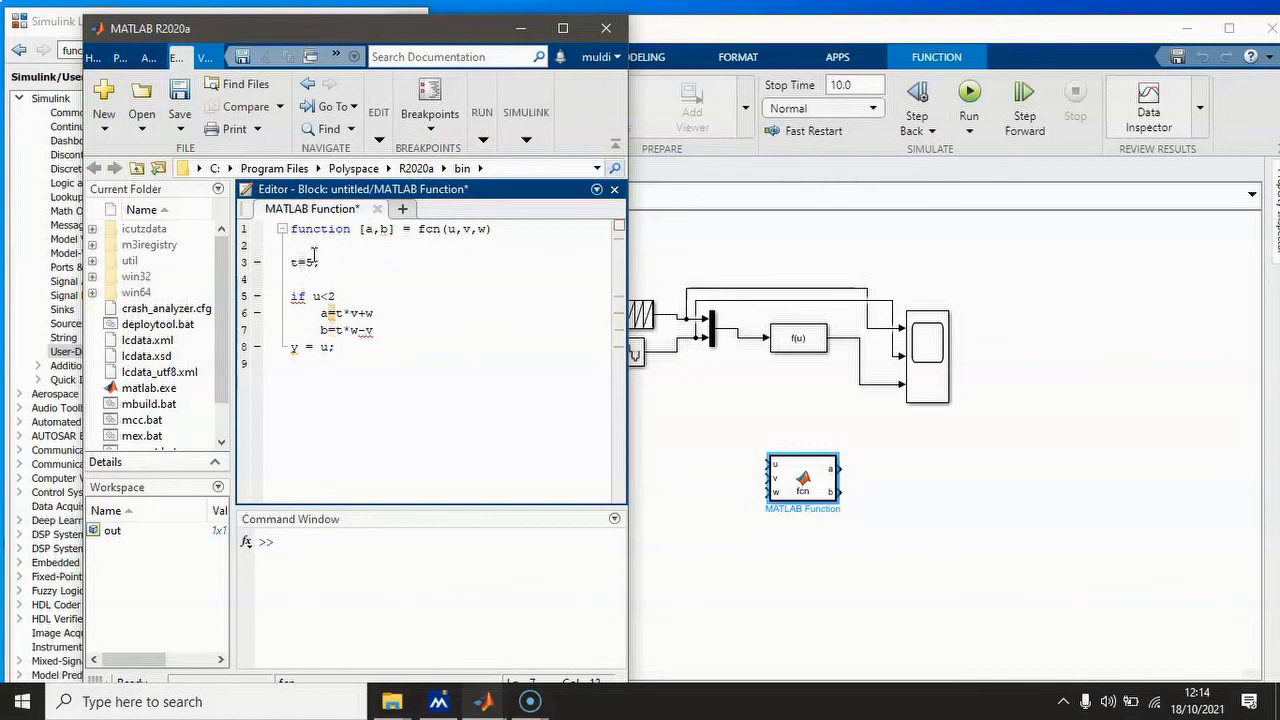
{"action": "left_click", "coordinate": [437, 333]}
{"action": "key", "text": "Return"}
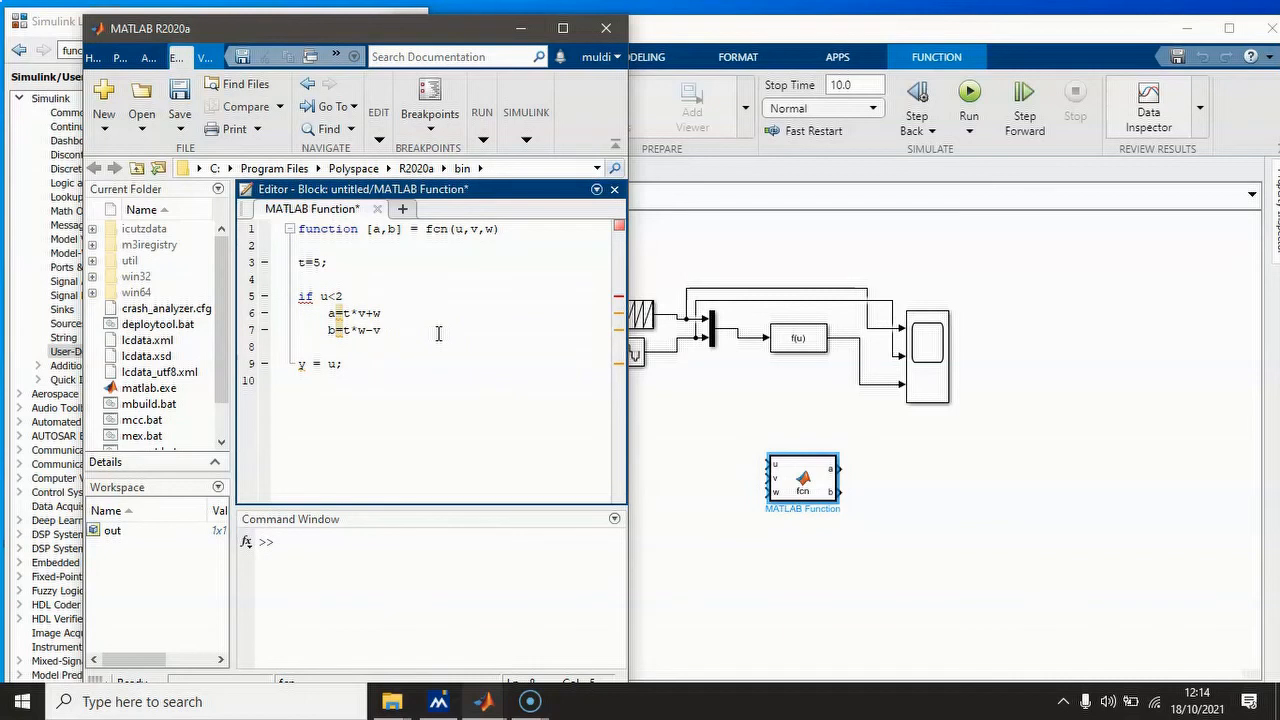
- Add an else branch that computes a=u+v+w+t and b=u*v*w*t
{"action": "type", "text": "else"}
{"action": "key", "text": "Return"}
{"action": "type", "text": "a="}
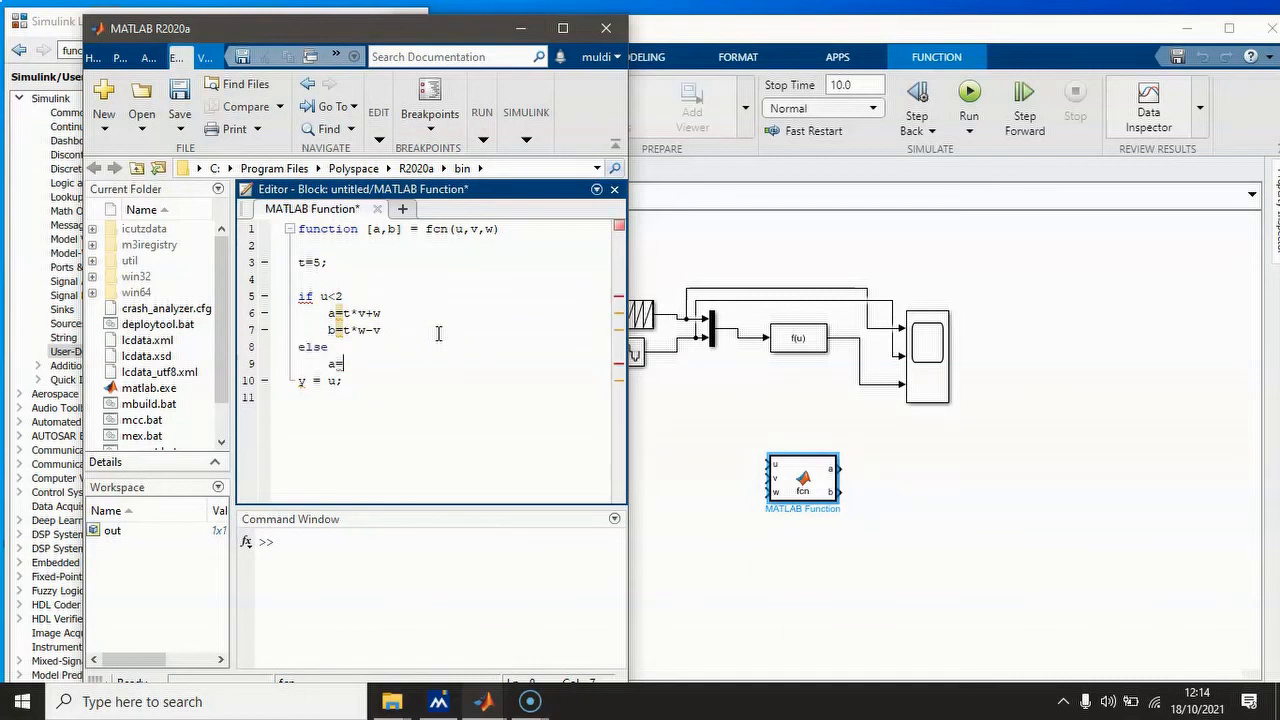
{"action": "type", "text": "u+v+w+t"}
{"action": "key", "text": "Return"}
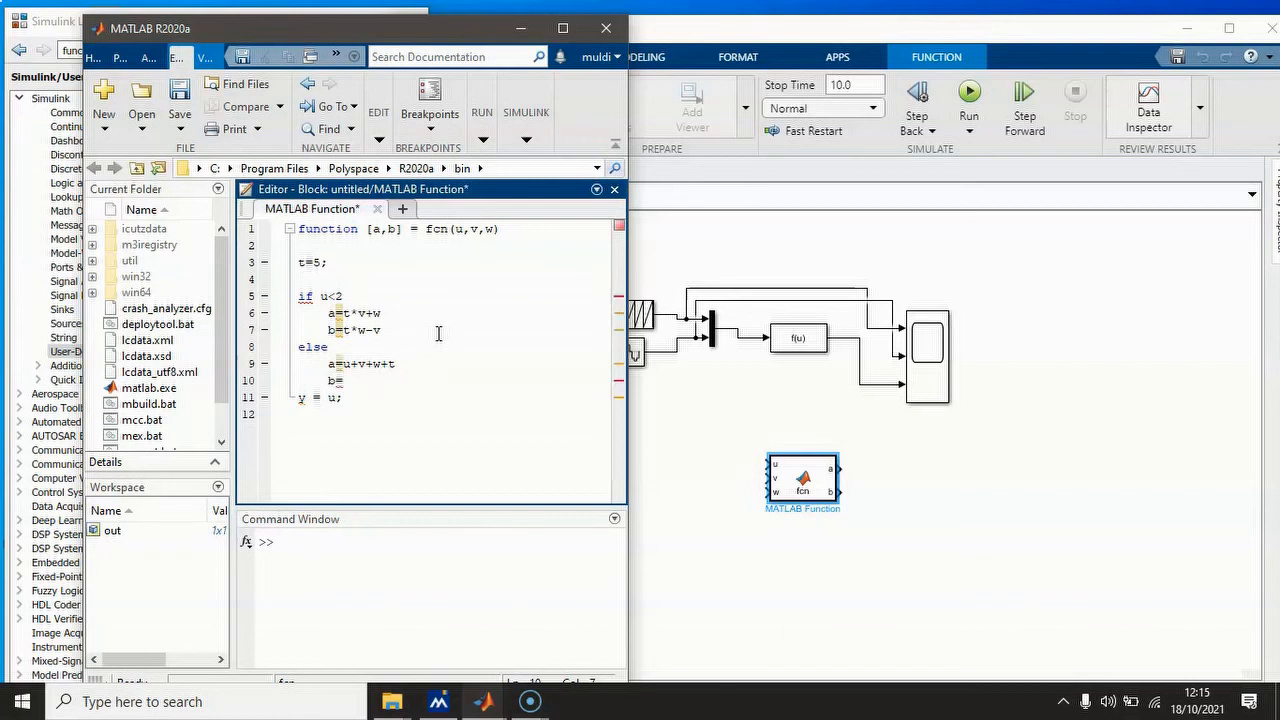
{"action": "type", "text": "b=u*v*w*t"}
{"action": "key", "text": "Return"}
- Finish the conditional with end, removing the leftover y = u; line, and close the function code
{"action": "type", "text": "en"}
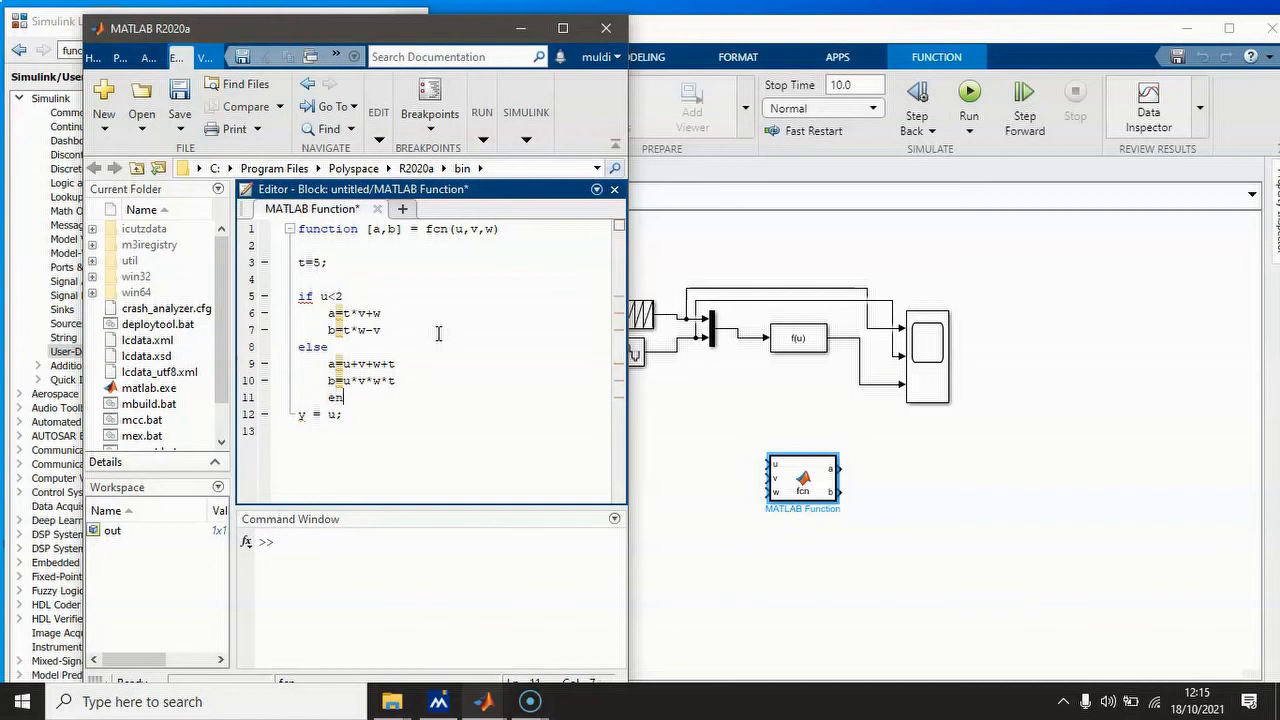
{"action": "type", "text": "d"}
{"action": "left_click", "coordinate": [347, 416]}
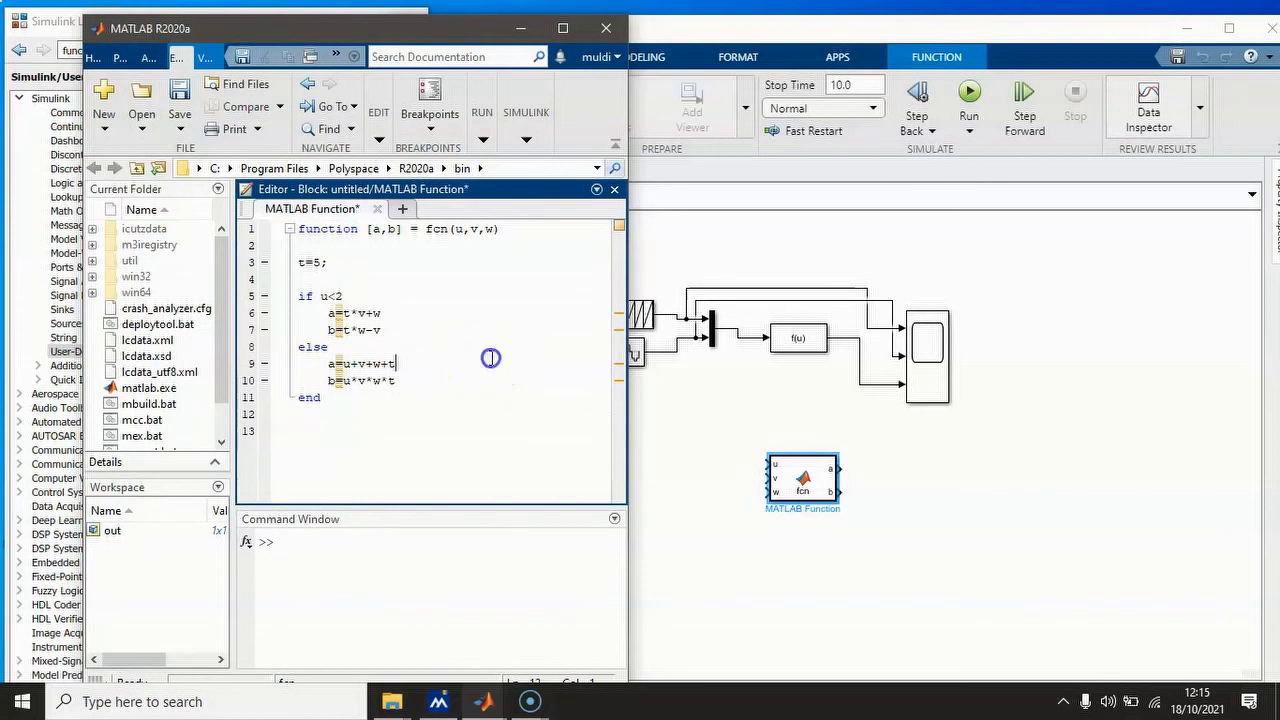
{"action": "left_click", "coordinate": [614, 189]}
- Enlarge the MATLAB Function block and move the Repeating Sequence and Sine Wave blocks farther from the Mux
{"action": "left_click", "coordinate": [723, 460]}
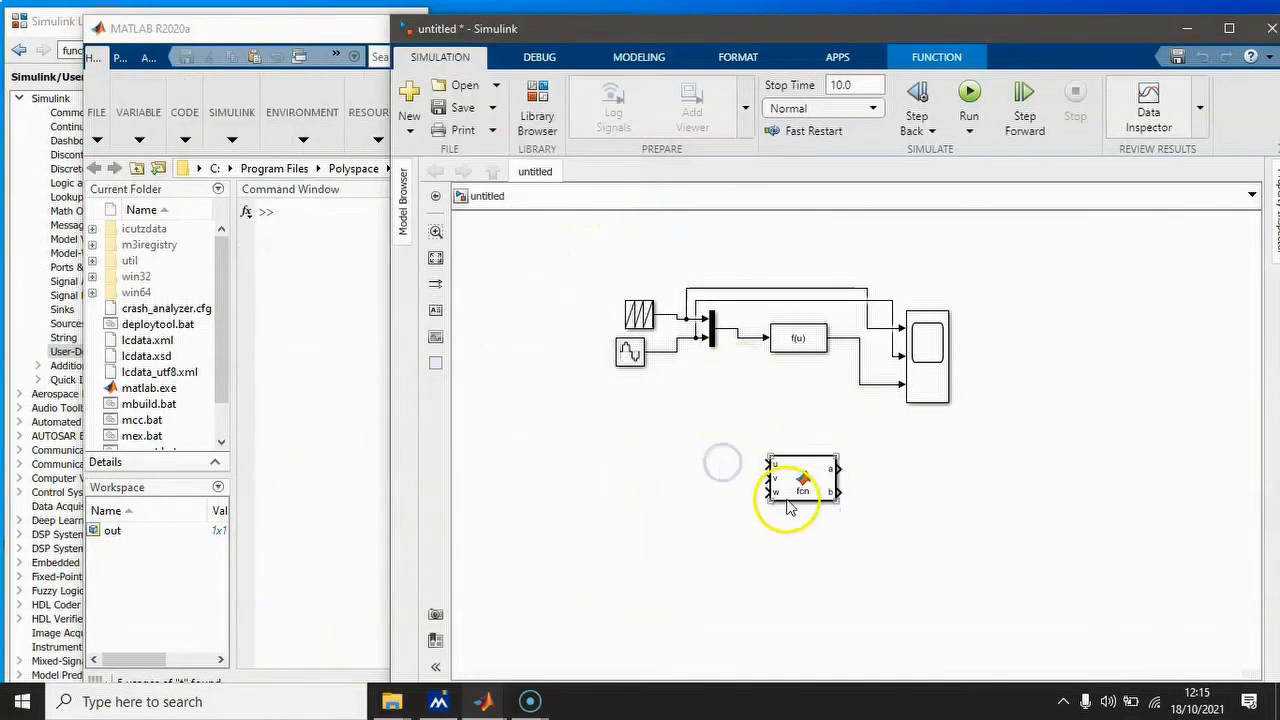
{"action": "mouse_move", "coordinate": [770, 500]}
{"action": "left_mouse_down"}
{"action": "mouse_move", "coordinate": [737, 530]}
{"action": "mouse_move", "coordinate": [778, 491]}
{"action": "left_mouse_up"}
{"action": "left_click_drag", "start_coordinate": [640, 322], "coordinate": [589, 371]}
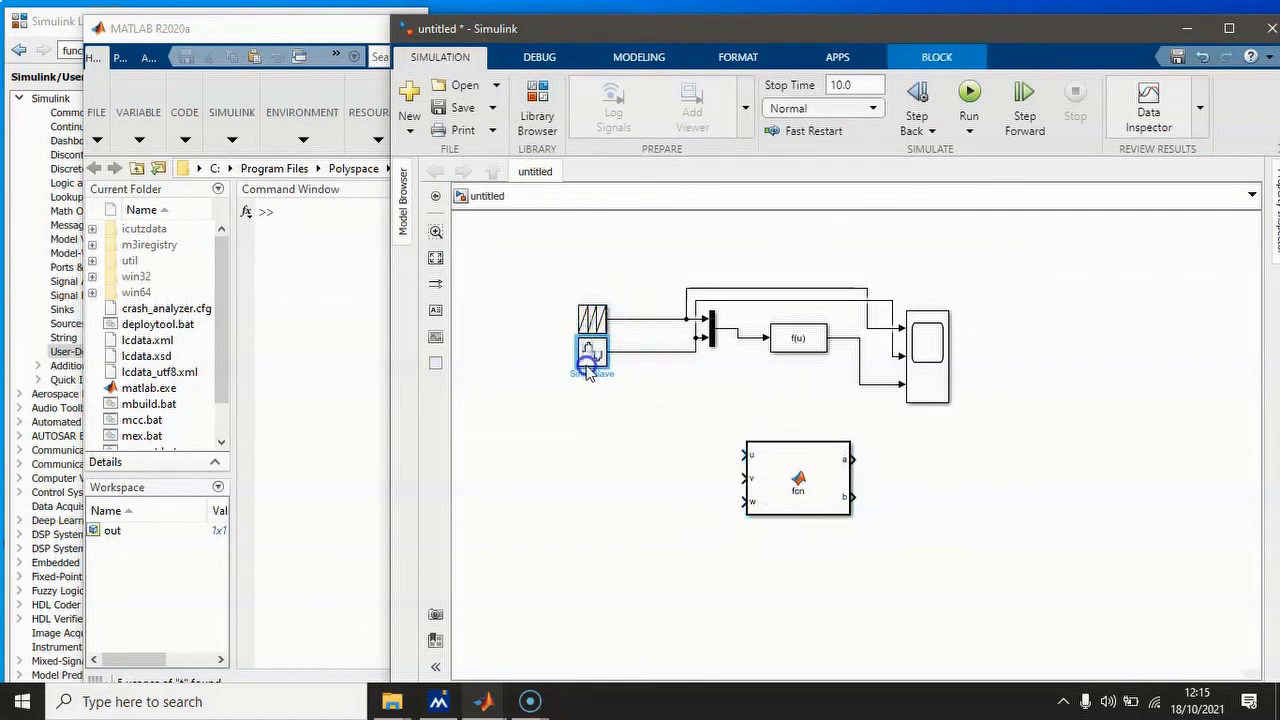
- Branch the Repeating Sequence to input u and the Sine Wave to input v of the MATLAB Function block, checking the sequence's parameters in between
{"action": "mouse_move", "coordinate": [744, 454]}
{"action": "left_mouse_down"}
{"action": "mouse_move", "coordinate": [663, 362]}
{"action": "mouse_move", "coordinate": [659, 322]}
{"action": "left_mouse_up"}
{"action": "left_click", "coordinate": [590, 321]}
{"action": "double_click", "coordinate": [592, 322]}
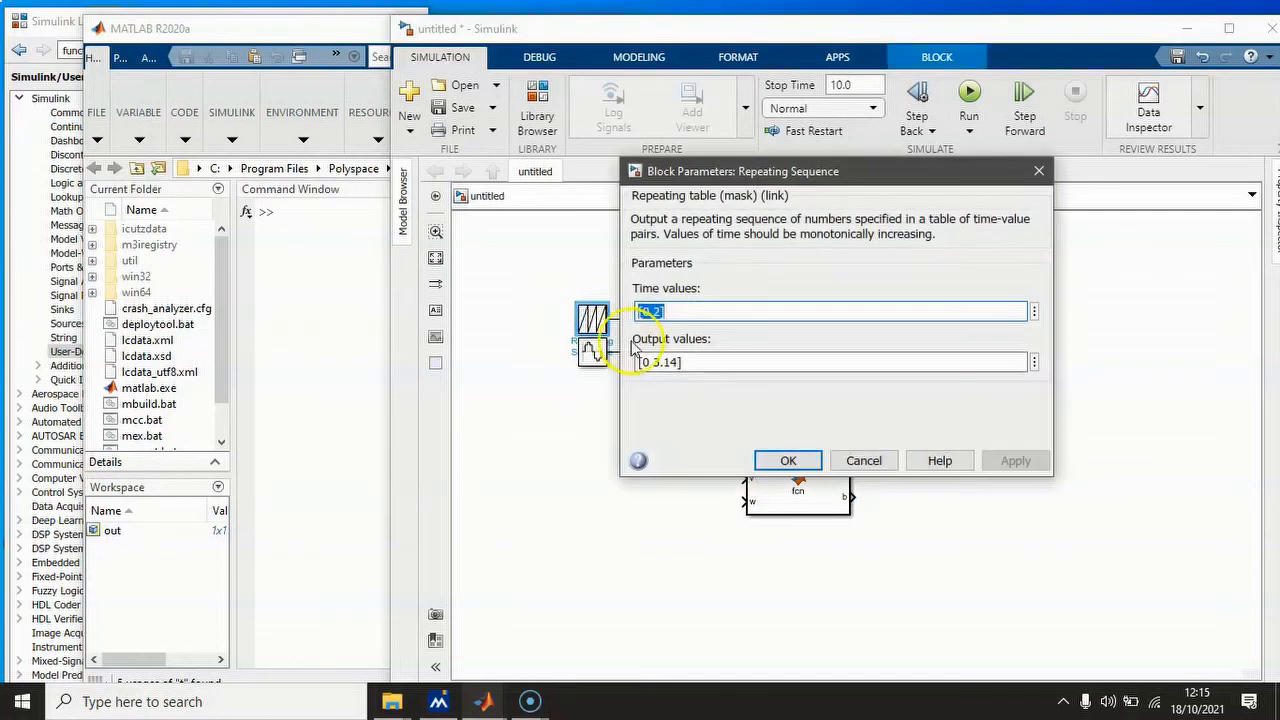
{"action": "left_click", "coordinate": [792, 456]}
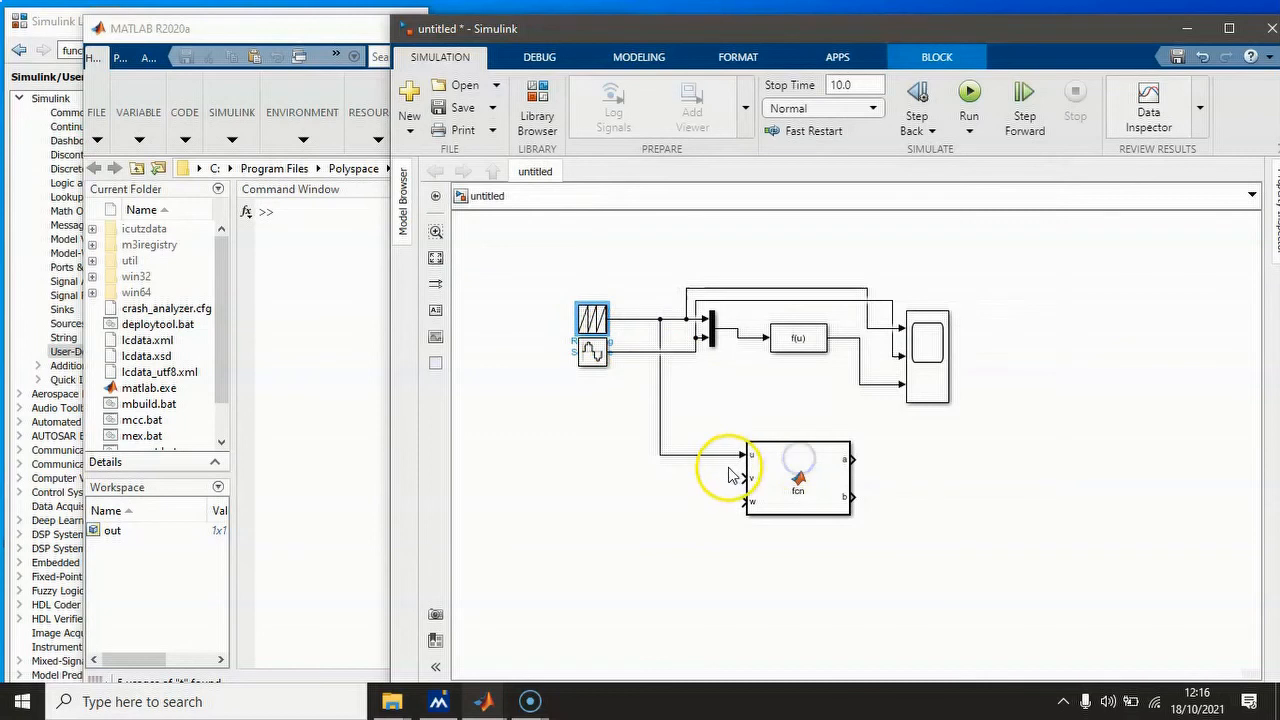
{"action": "left_click", "coordinate": [721, 481]}
{"action": "left_click_drag", "start_coordinate": [721, 481], "coordinate": [651, 351]}
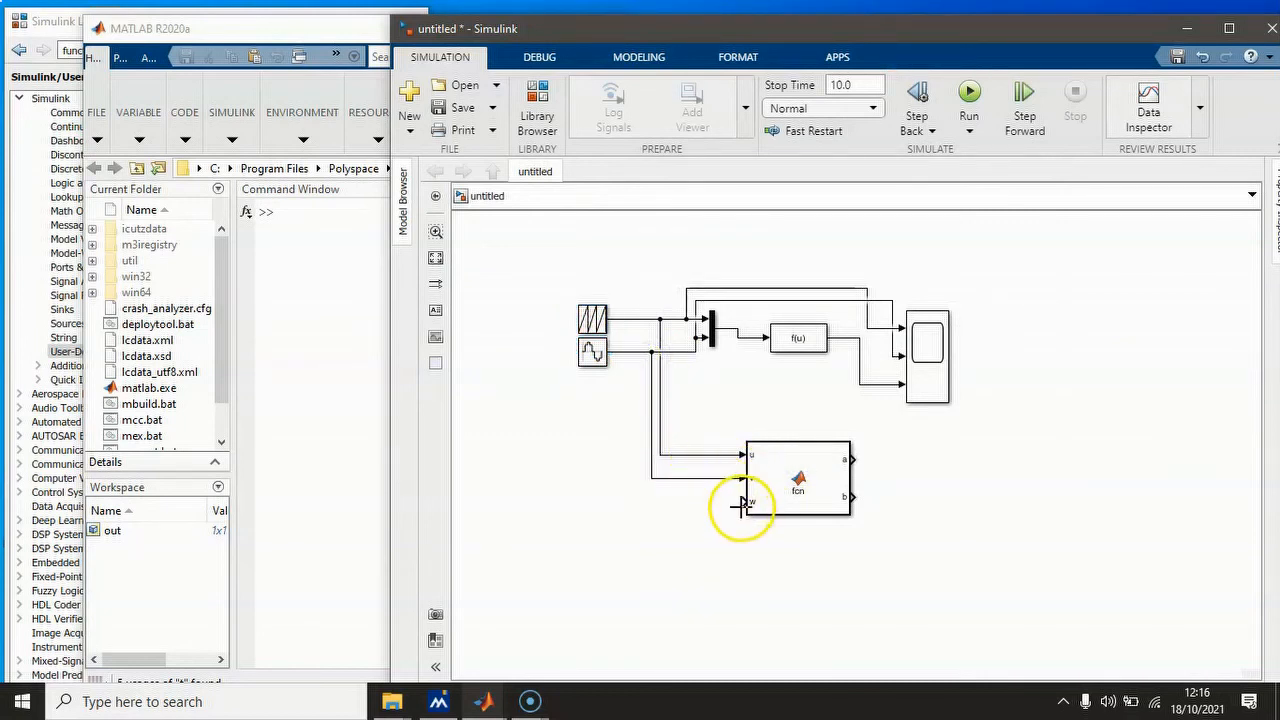
- Add a Constant block from the Commonly Used Blocks library, connect it to input w, and set its value to 5
{"action": "left_click", "coordinate": [537, 105]}
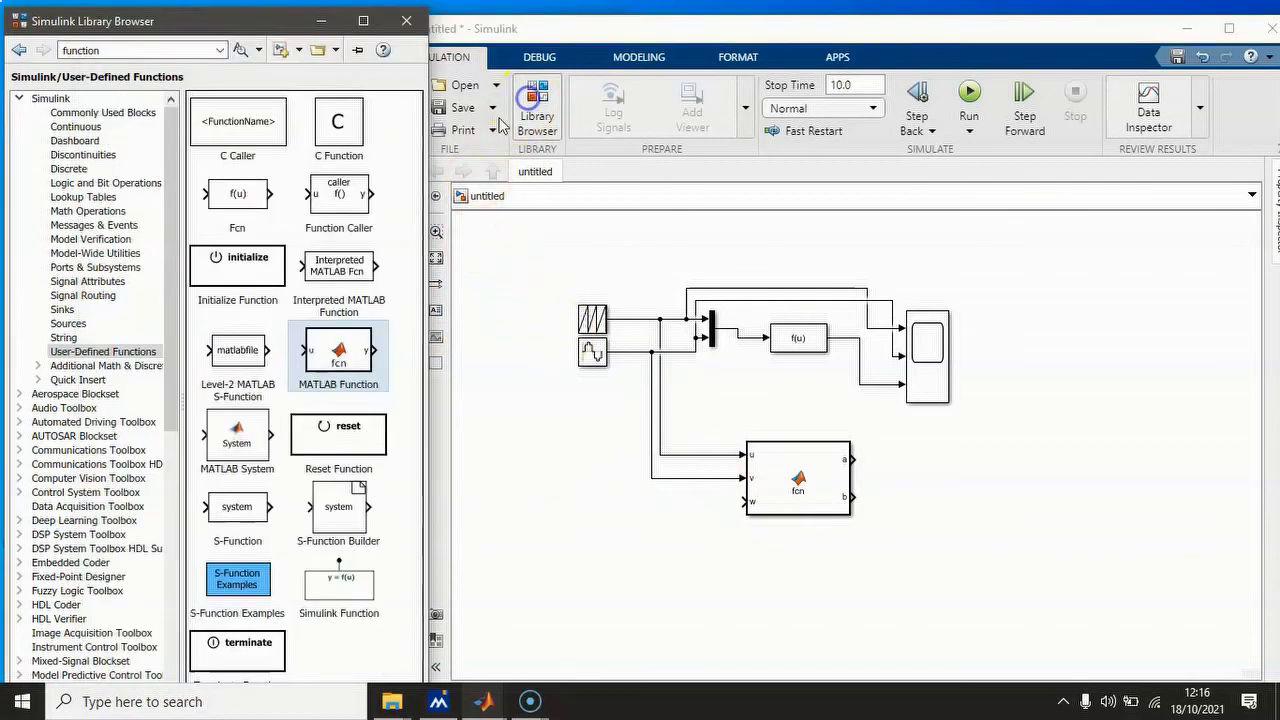
{"action": "left_click", "coordinate": [100, 112]}
{"action": "left_click_drag", "start_coordinate": [237, 180], "coordinate": [697, 513]}
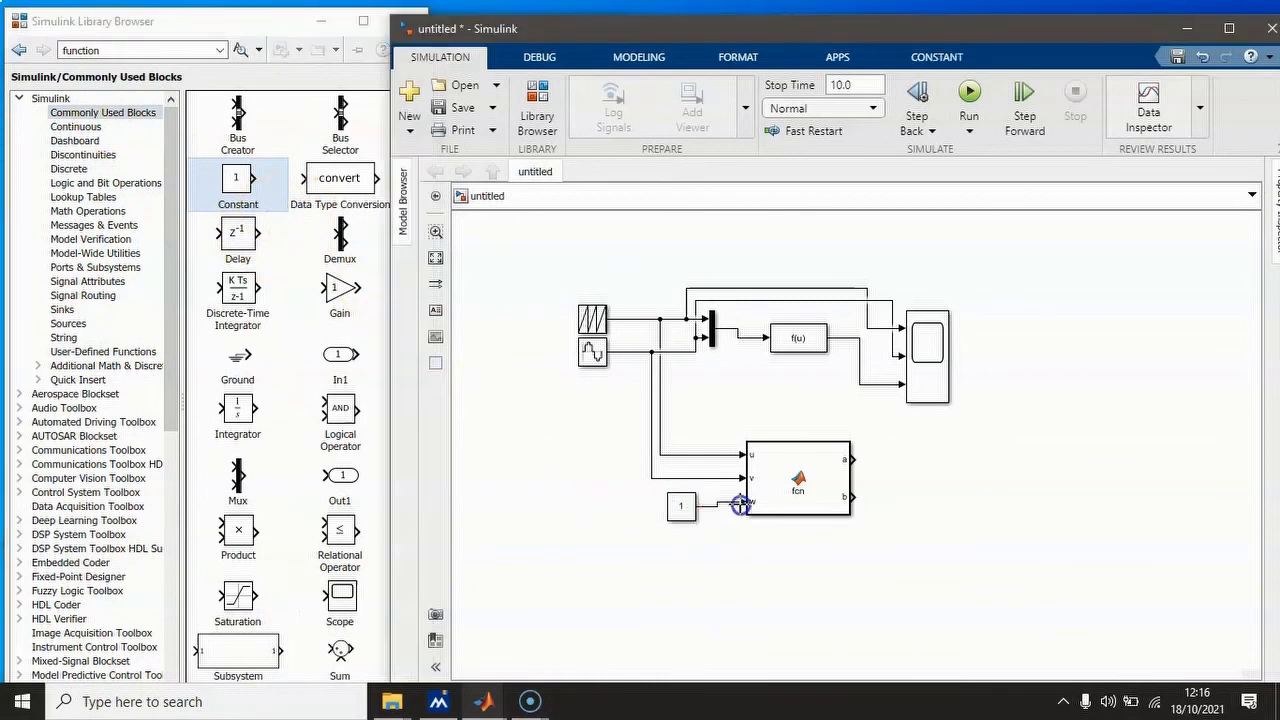
{"action": "double_click", "coordinate": [682, 510]}
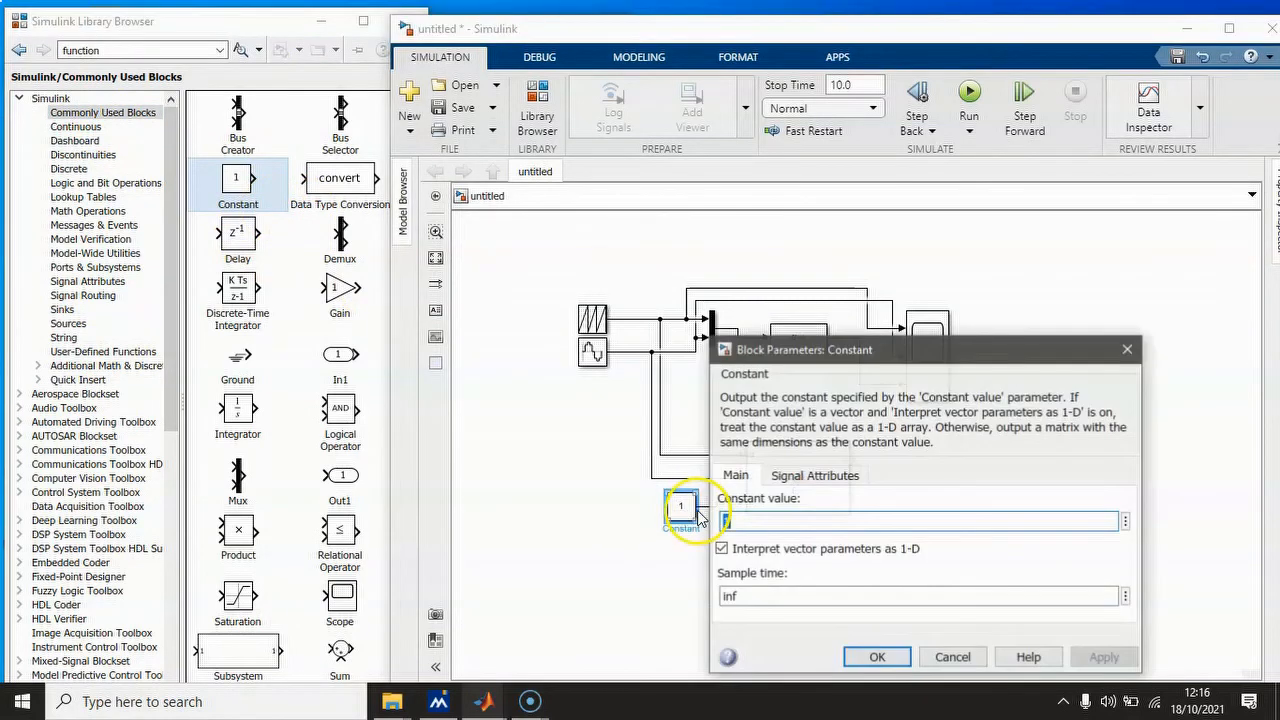
{"action": "type", "text": "5"}
{"action": "left_click", "coordinate": [1104, 657]}
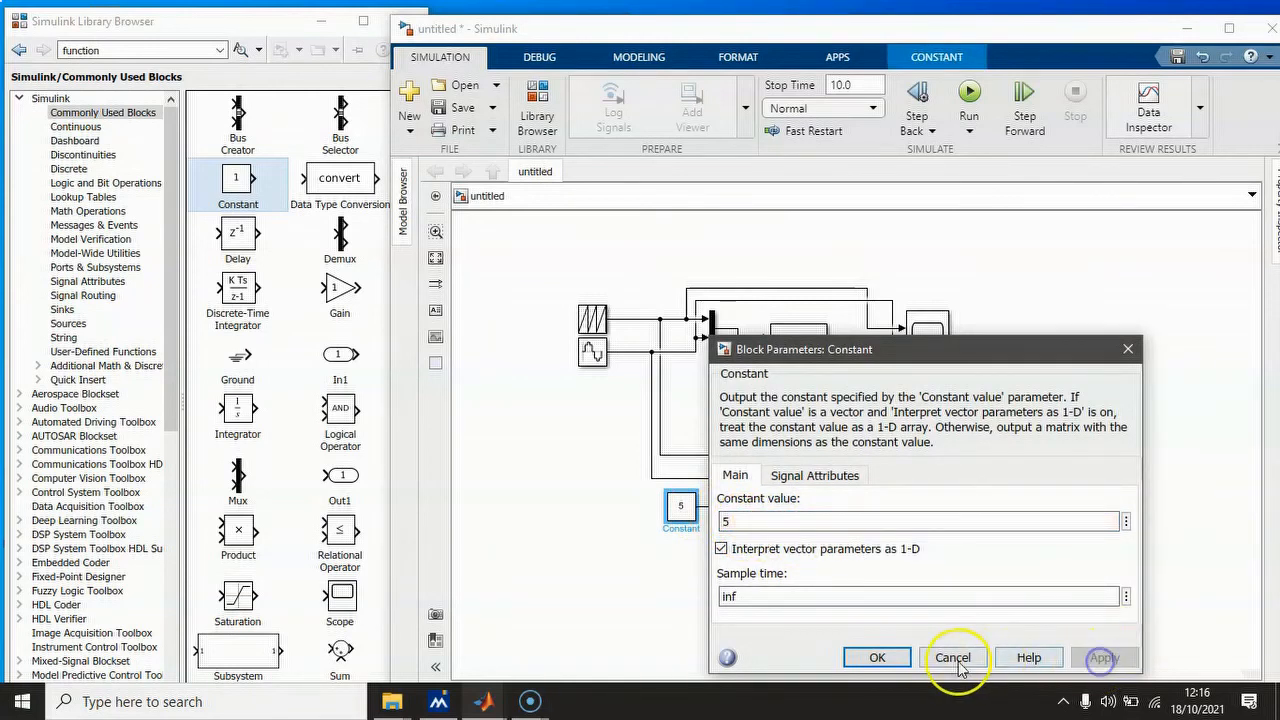
{"action": "left_click", "coordinate": [879, 660]}
- Copy the Scope beside the MATLAB Function block, and enlarge the copy with its number of input ports set to 5
{"action": "left_click_drag", "start_coordinate": [945, 385], "coordinate": [947, 484]}
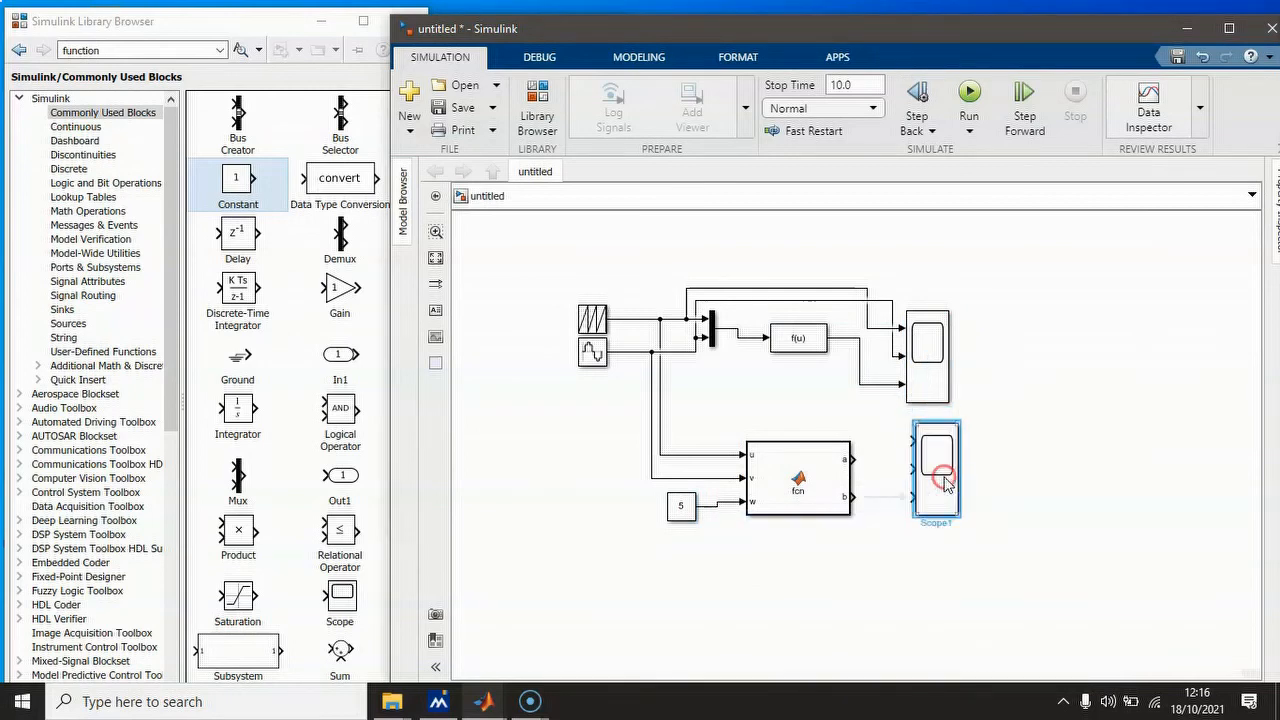
{"action": "right_click", "coordinate": [947, 484]}
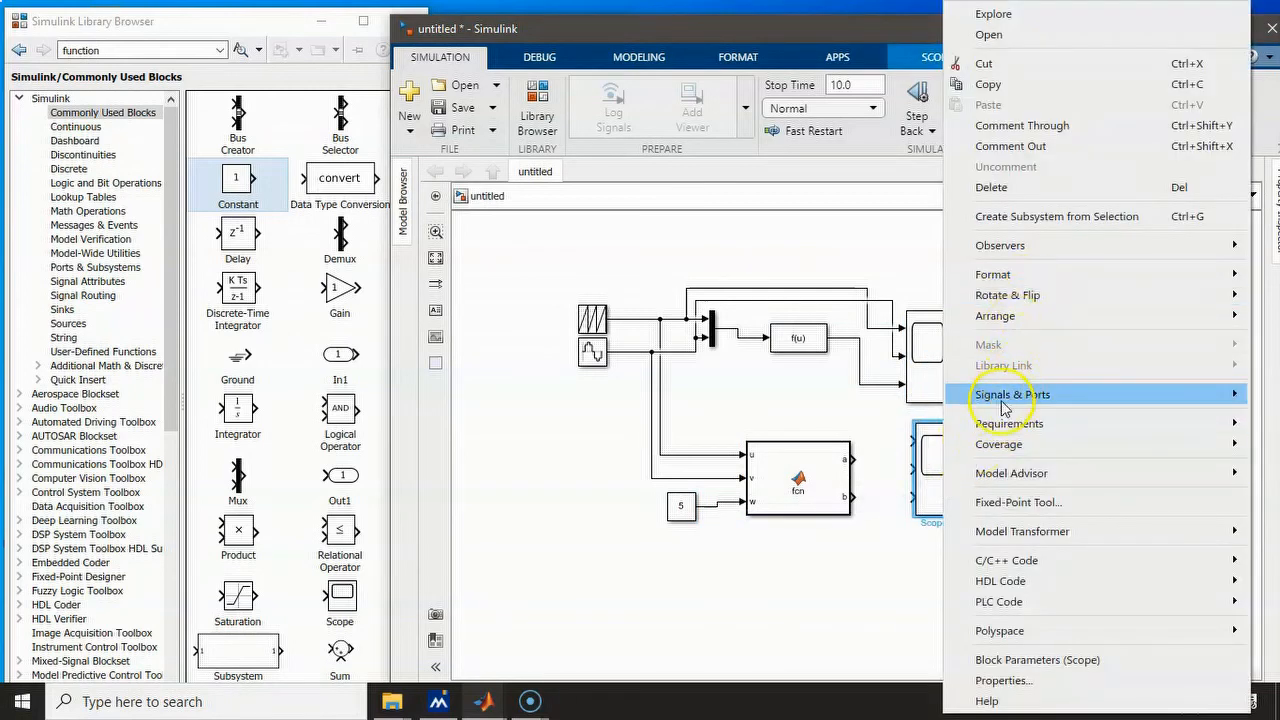
{"action": "mouse_move", "coordinate": [1005, 400]}
{"action": "mouse_move", "coordinate": [910, 400]}
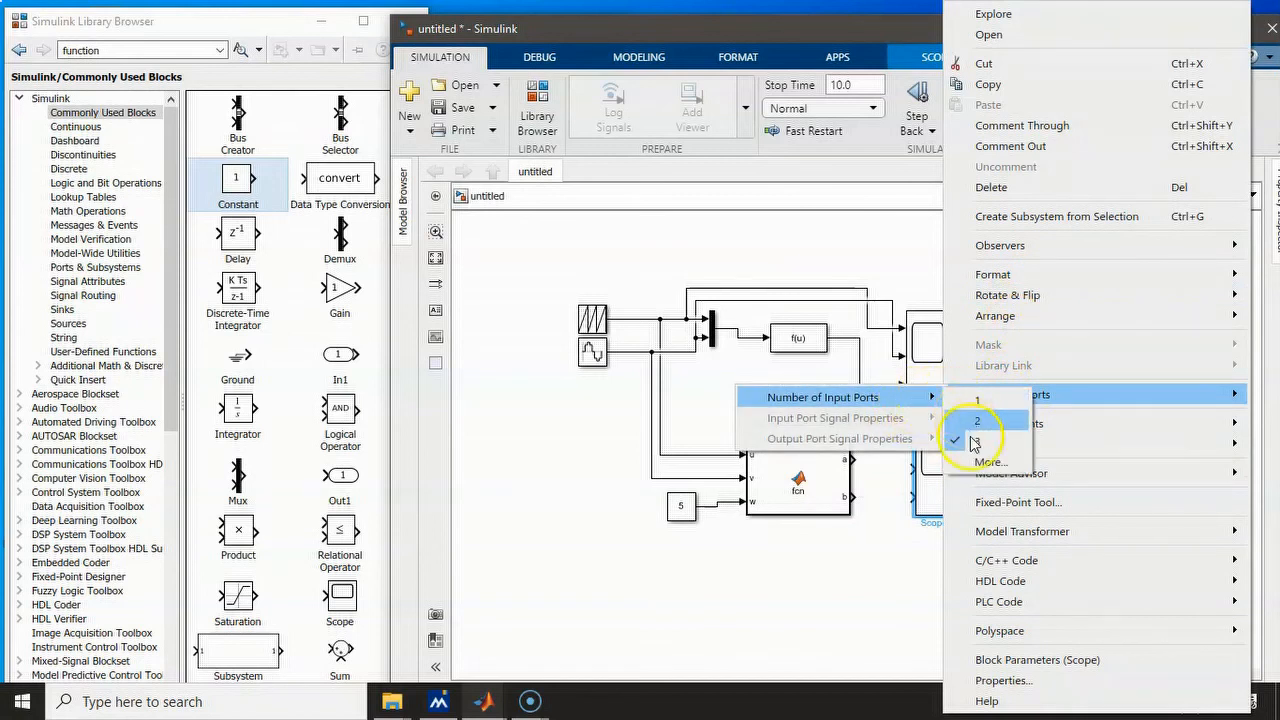
{"action": "left_click", "coordinate": [988, 462]}
{"action": "double_click", "coordinate": [563, 348]}
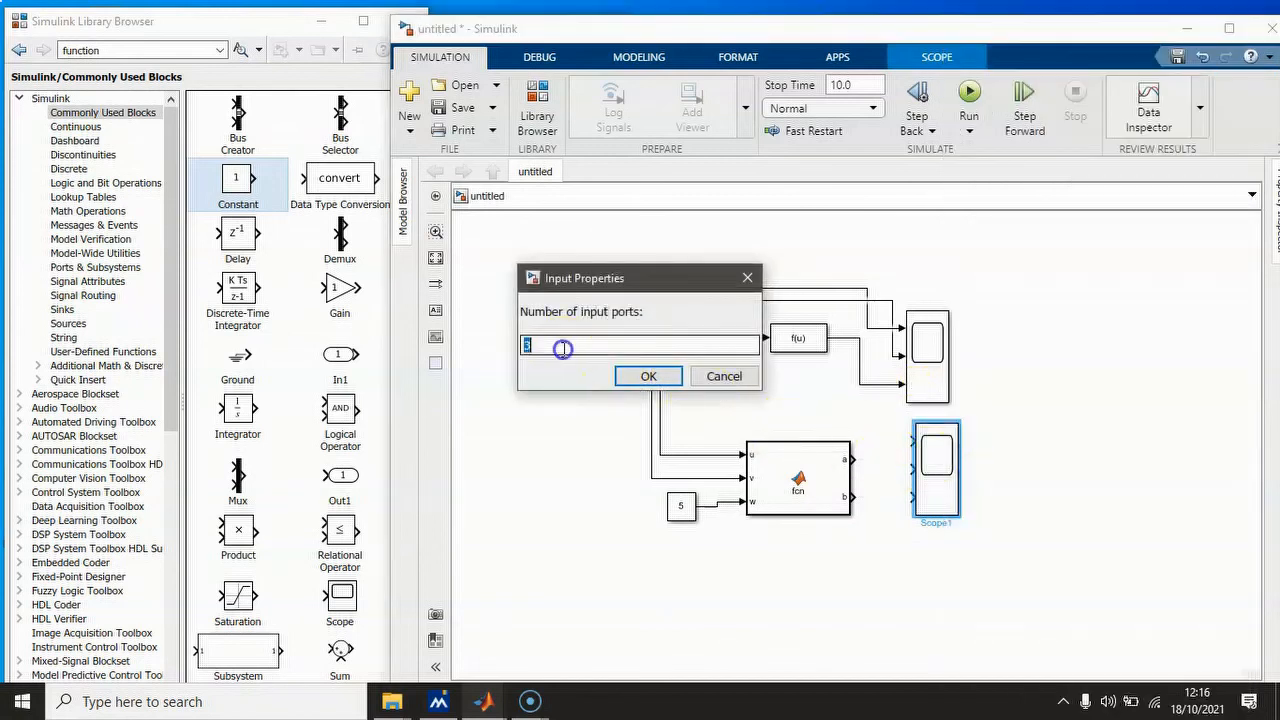
{"action": "type", "text": "5"}
{"action": "left_click", "coordinate": [658, 378]}
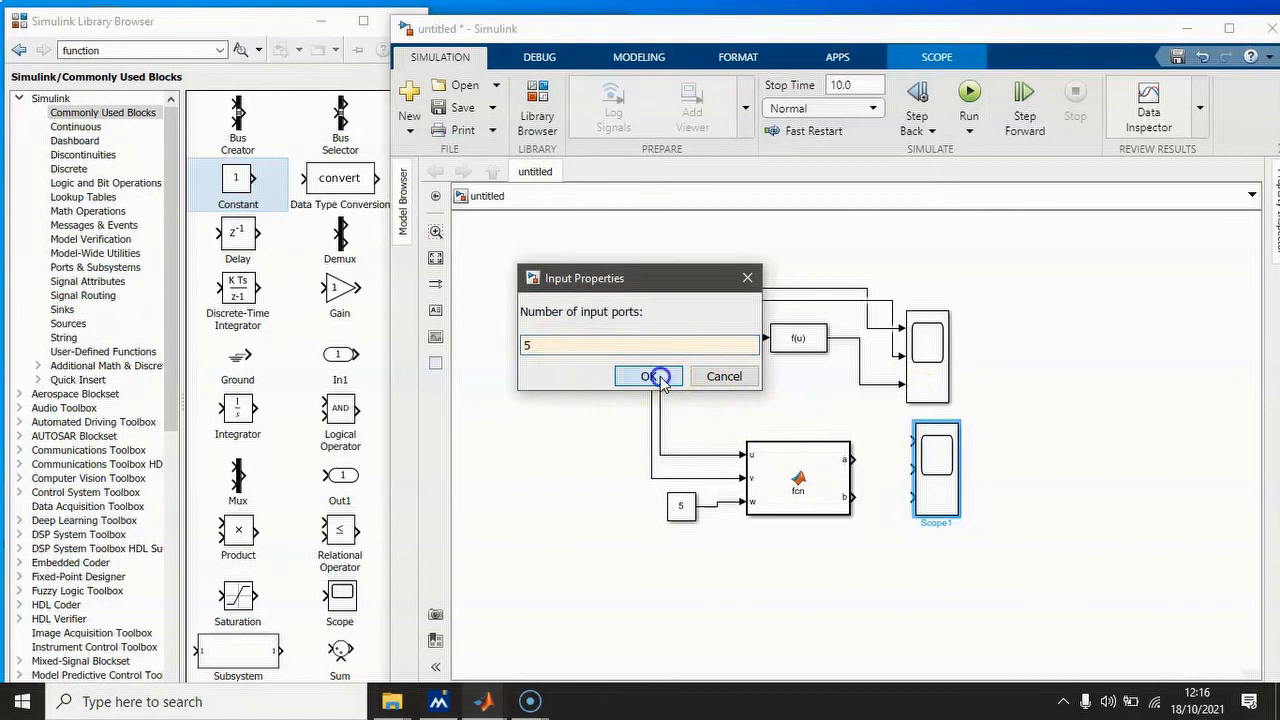
{"action": "left_click_drag", "start_coordinate": [954, 511], "coordinate": [995, 568]}
- Connect the u, v and w signals and the outputs a and b, in that order, to the new Scope's five inputs
{"action": "mouse_move", "coordinate": [914, 438]}
{"action": "left_mouse_down"}
{"action": "mouse_move", "coordinate": [726, 437]}
{"action": "mouse_move", "coordinate": [700, 443]}
{"action": "mouse_move", "coordinate": [703, 455]}
{"action": "left_mouse_up"}
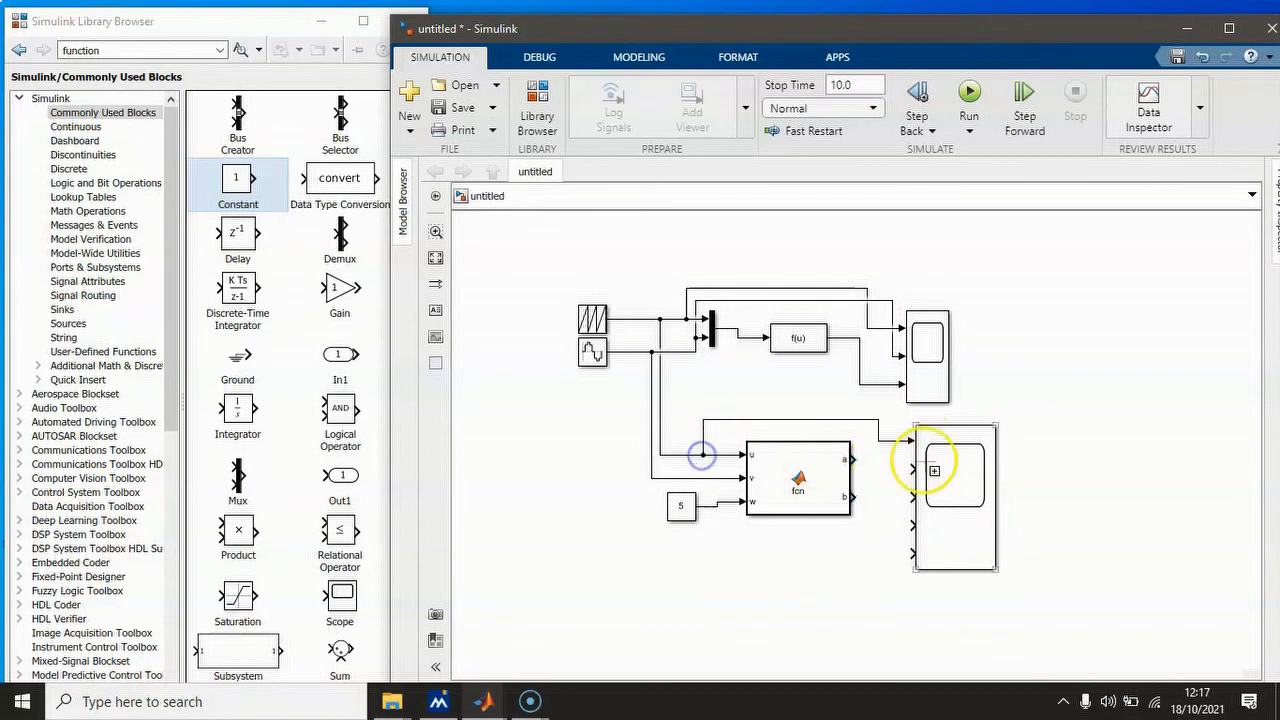
{"action": "left_click_drag", "start_coordinate": [914, 470], "coordinate": [707, 478]}
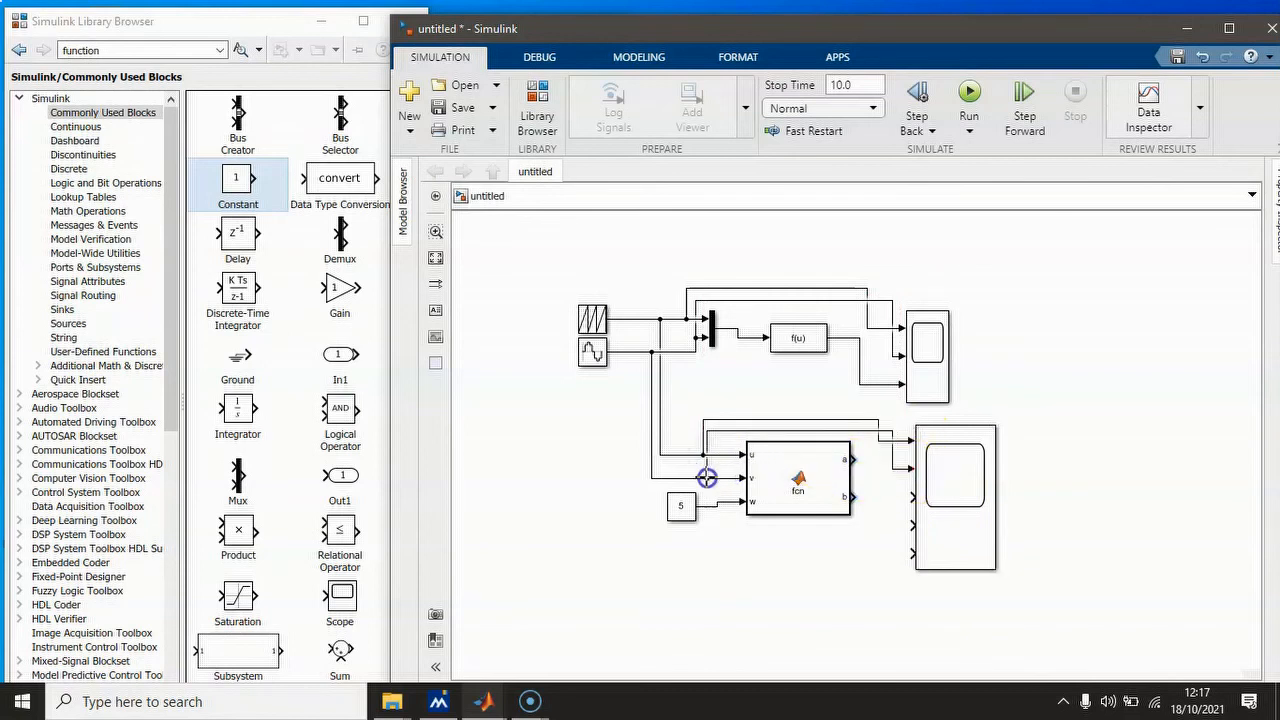
{"action": "left_click_drag", "start_coordinate": [914, 497], "coordinate": [726, 502]}
{"action": "left_click_drag", "start_coordinate": [851, 459], "coordinate": [908, 553]}
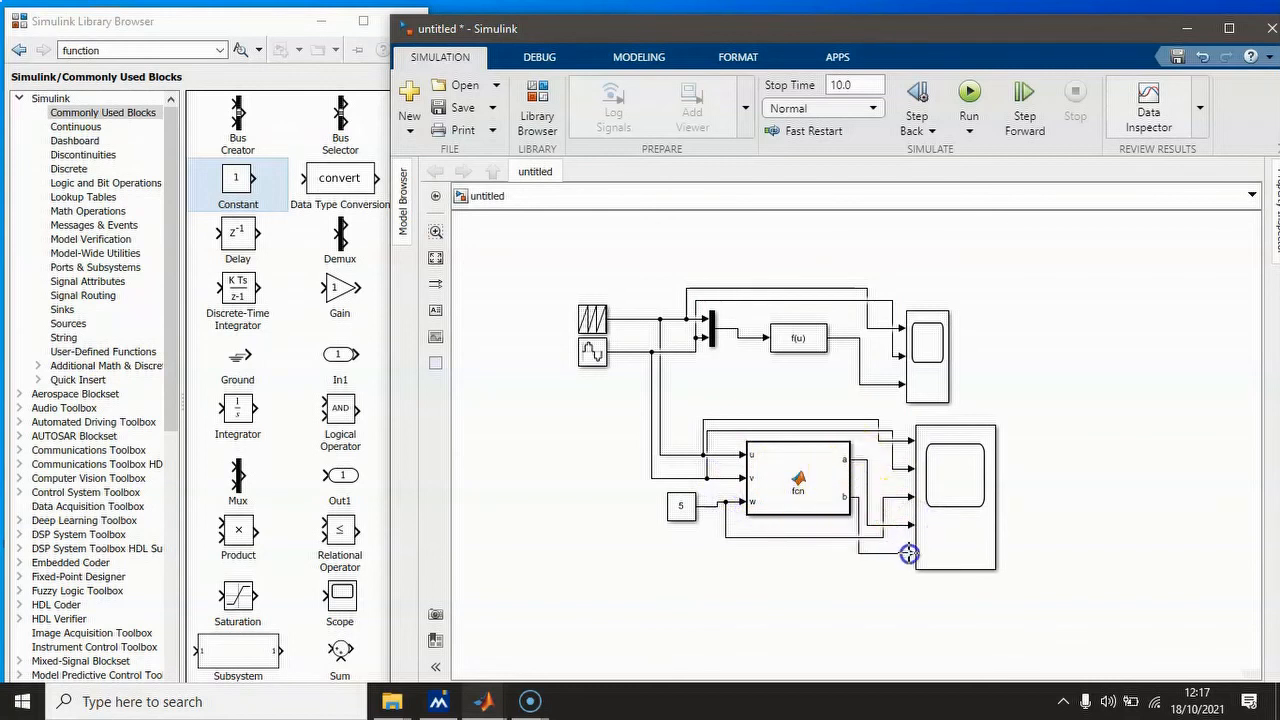
- Run the simulation and open the five-input Scope
{"action": "left_click", "coordinate": [969, 95]}
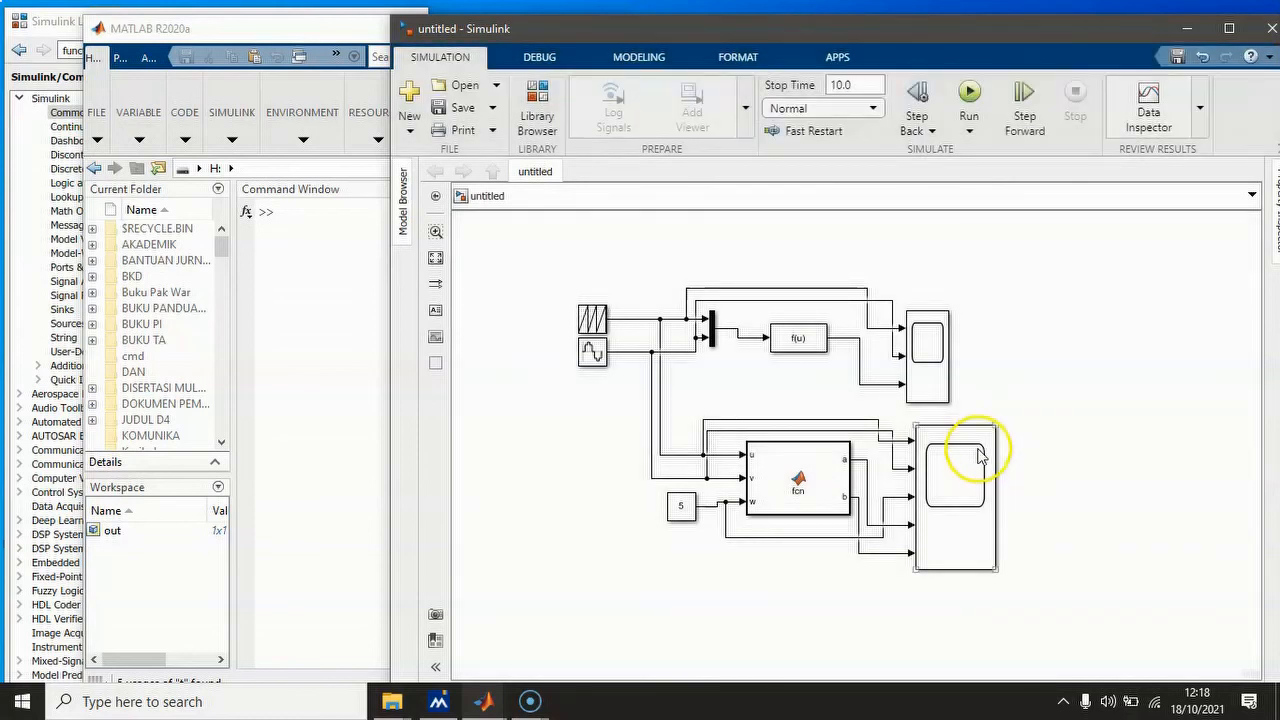
{"action": "left_click", "coordinate": [978, 455]}
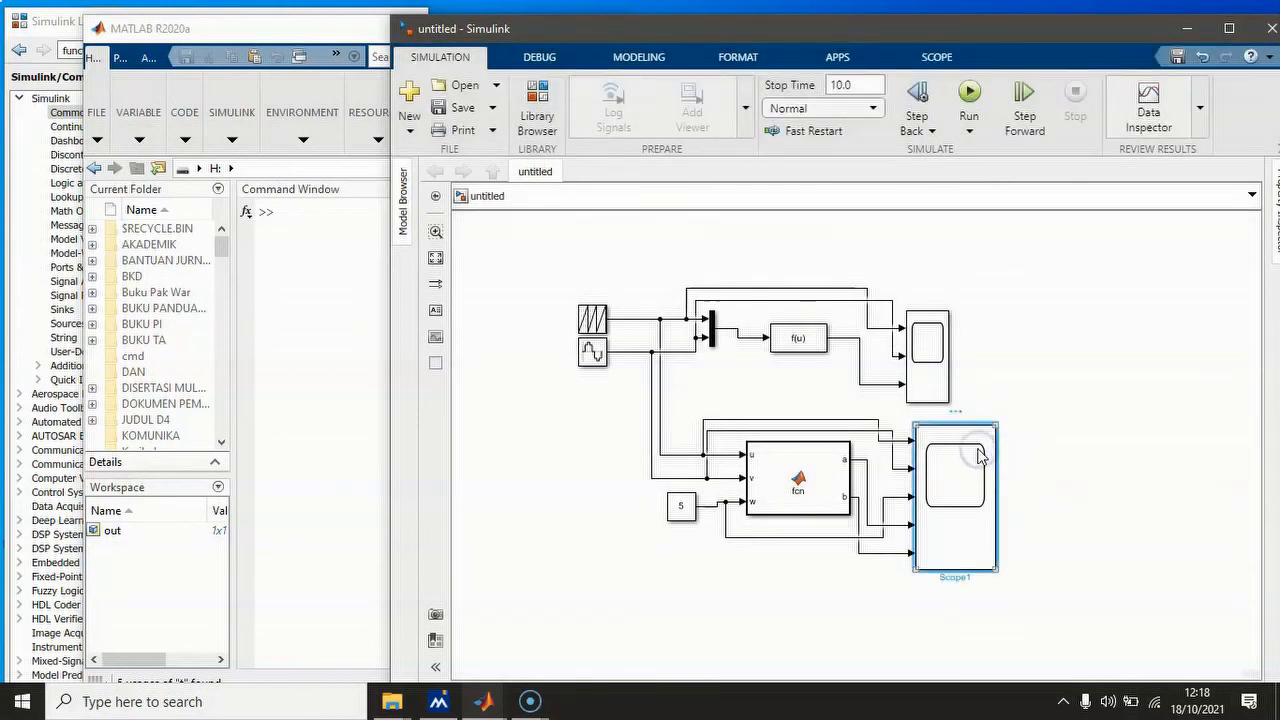
{"action": "double_click", "coordinate": [978, 455]}
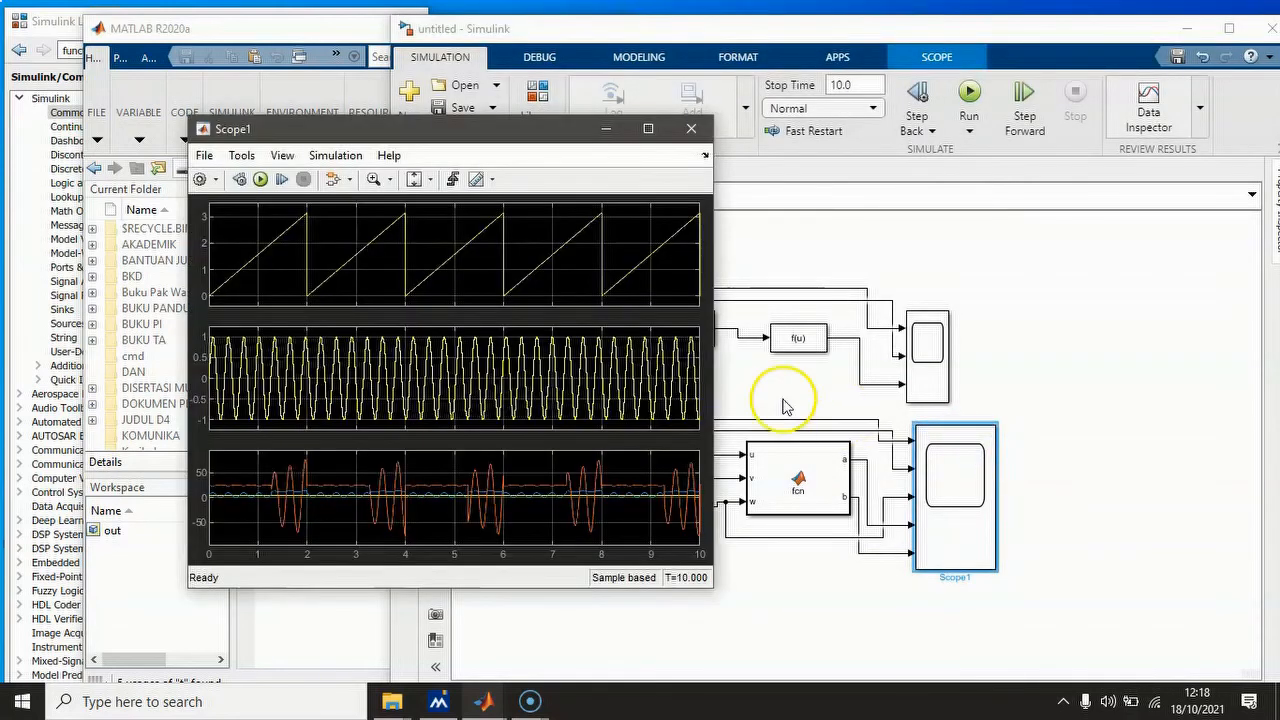
- Arrange the Scope displays in a layout of 3 rows by 2 columns, and review the traces in the maximized window before minimizing it
{"action": "left_click", "coordinate": [283, 155]}
{"action": "left_click", "coordinate": [304, 186]}
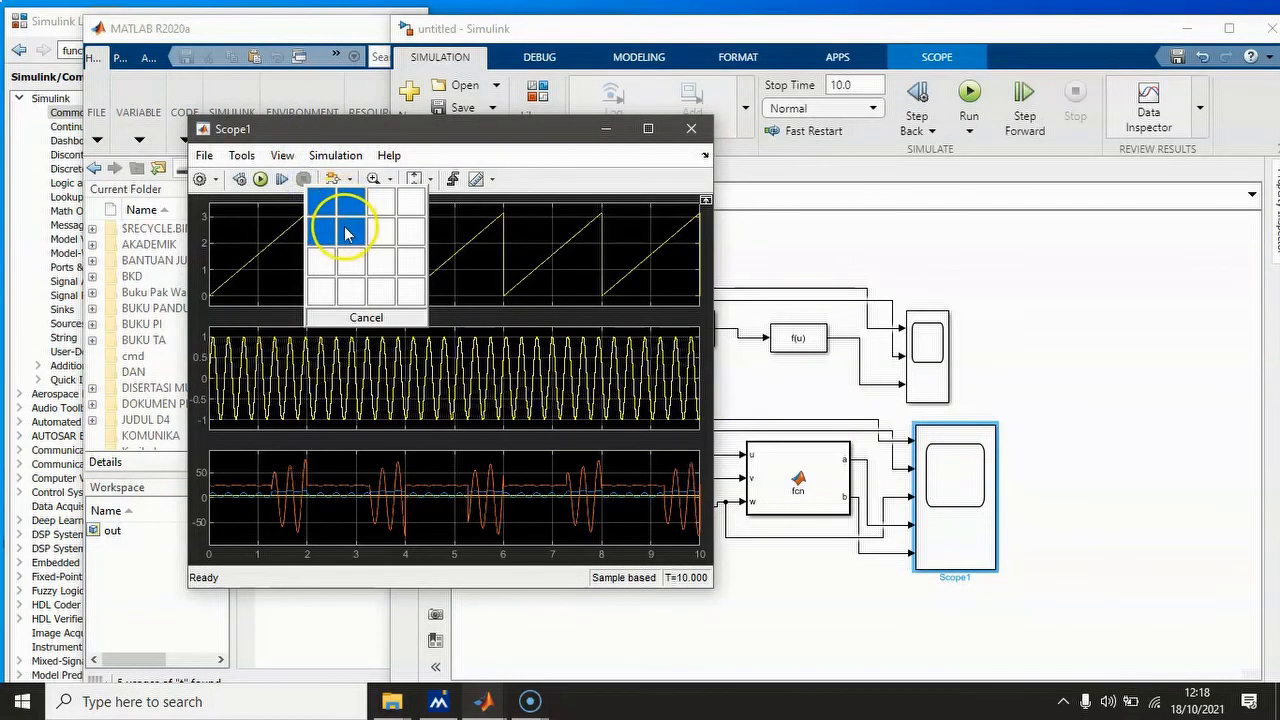
{"action": "left_click", "coordinate": [349, 260]}
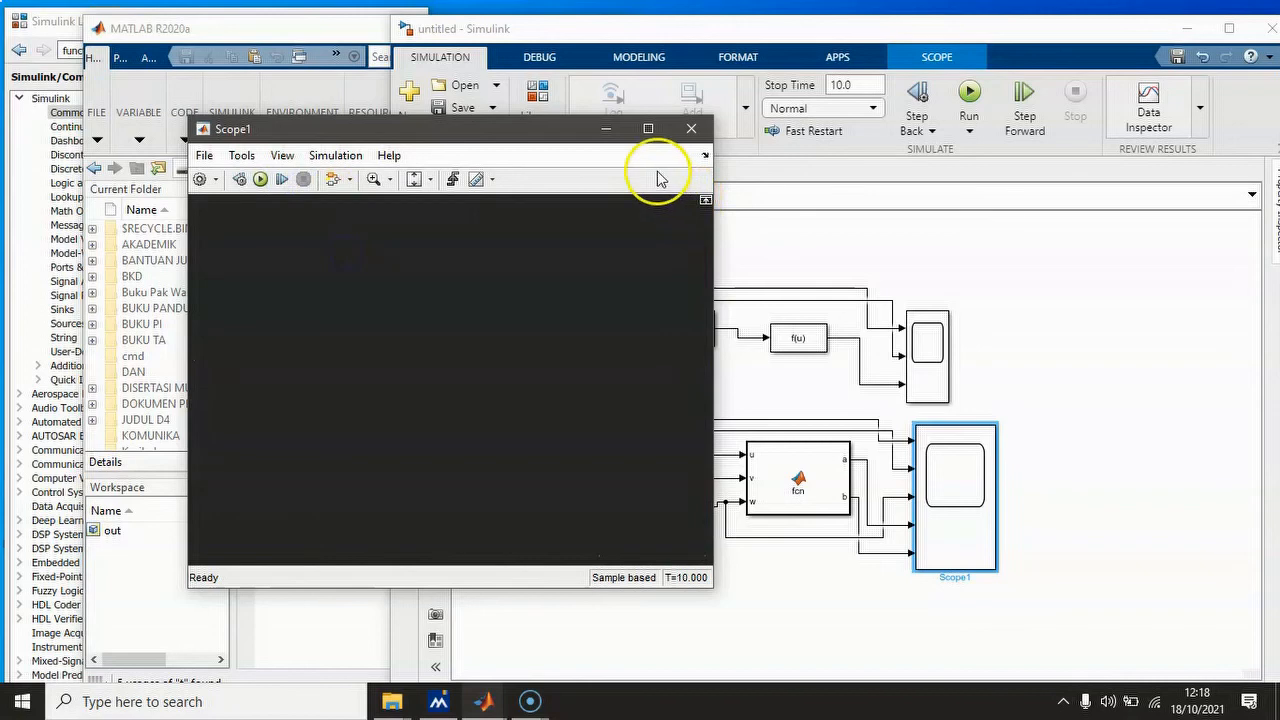
{"action": "left_click", "coordinate": [650, 133]}
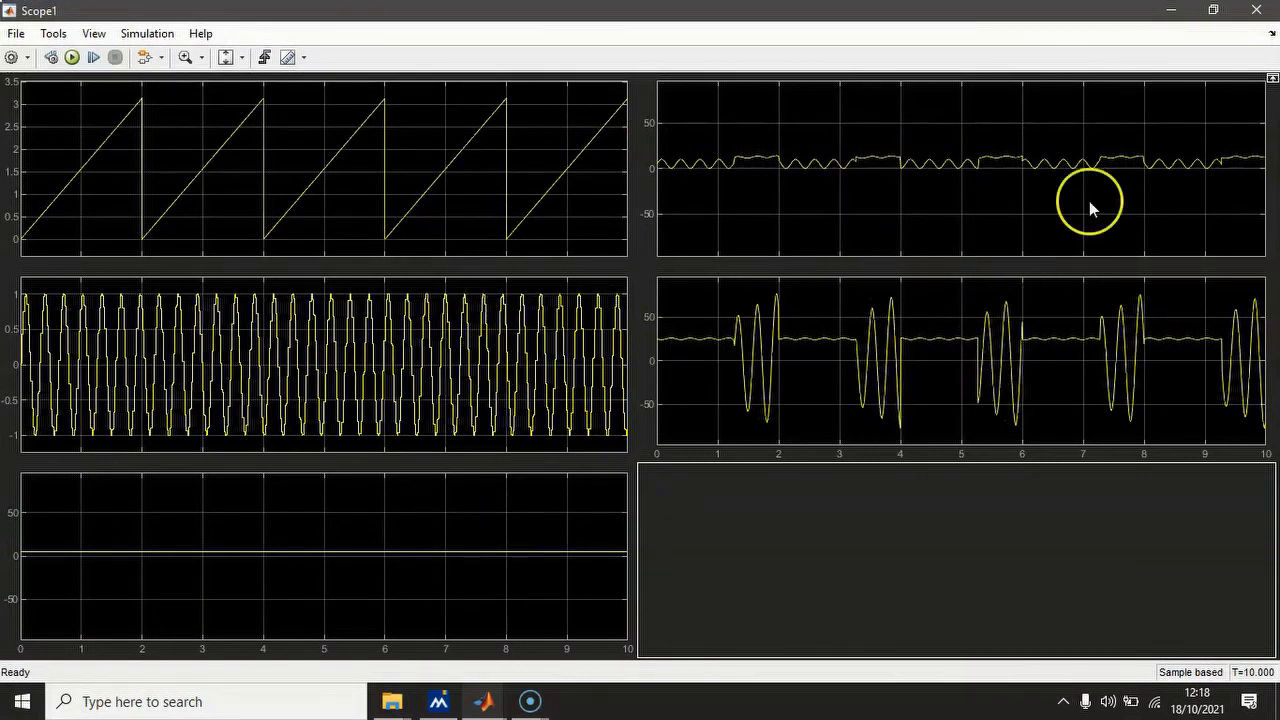
{"action": "left_click", "coordinate": [1171, 11]}
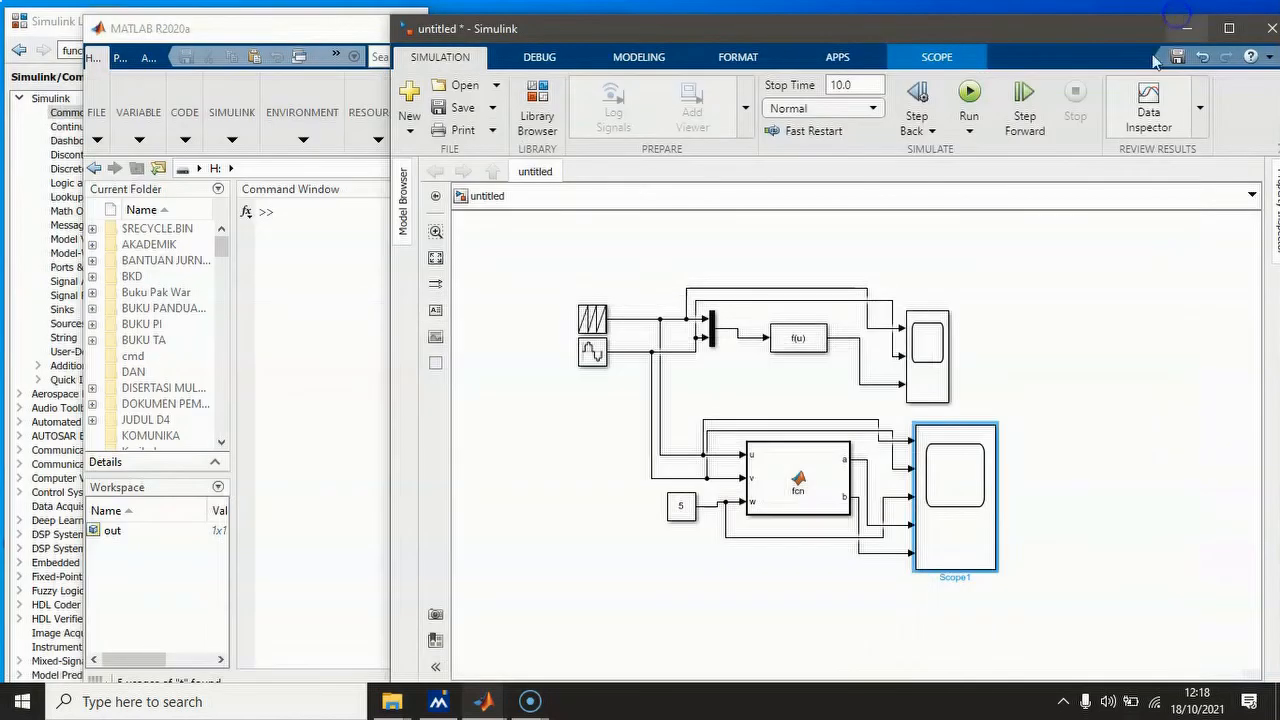